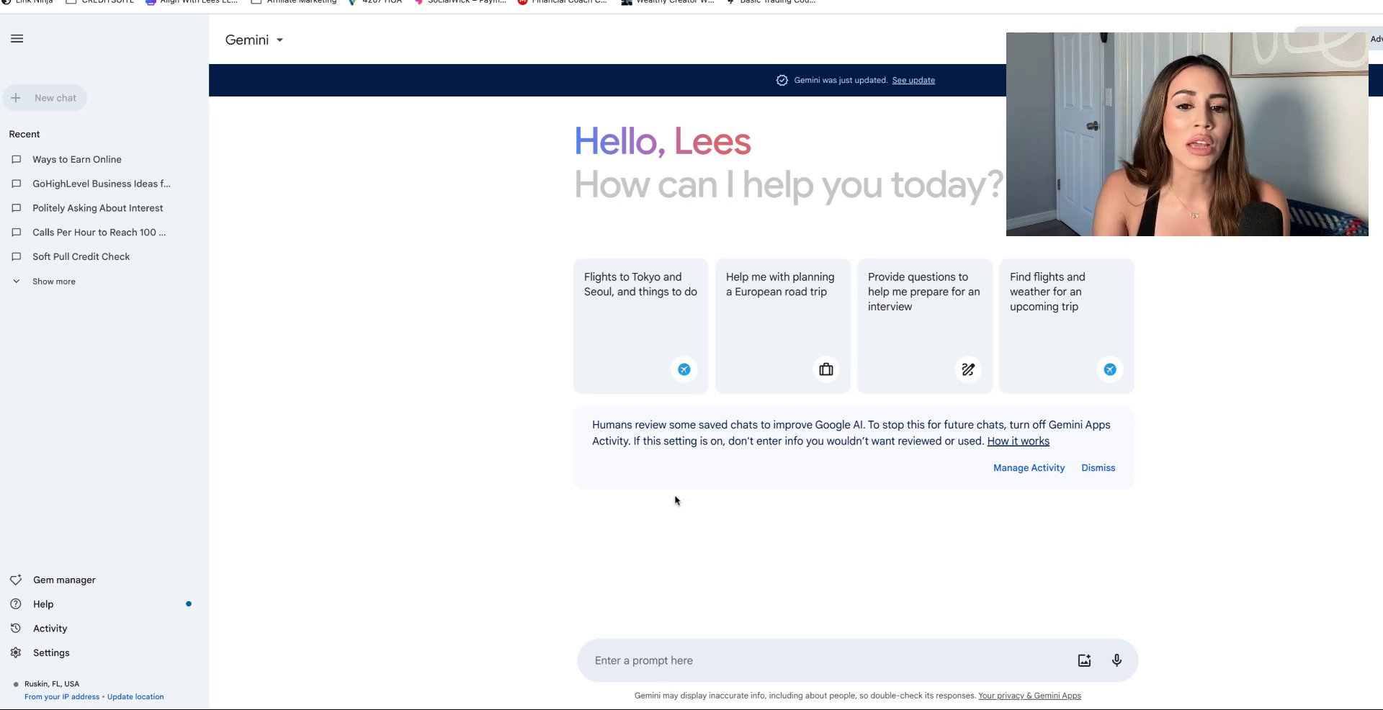
# Step: Search for "google trends" in a new browser tab and open the Google Trends site
pyautogui.hotkey('ctrl', 't')
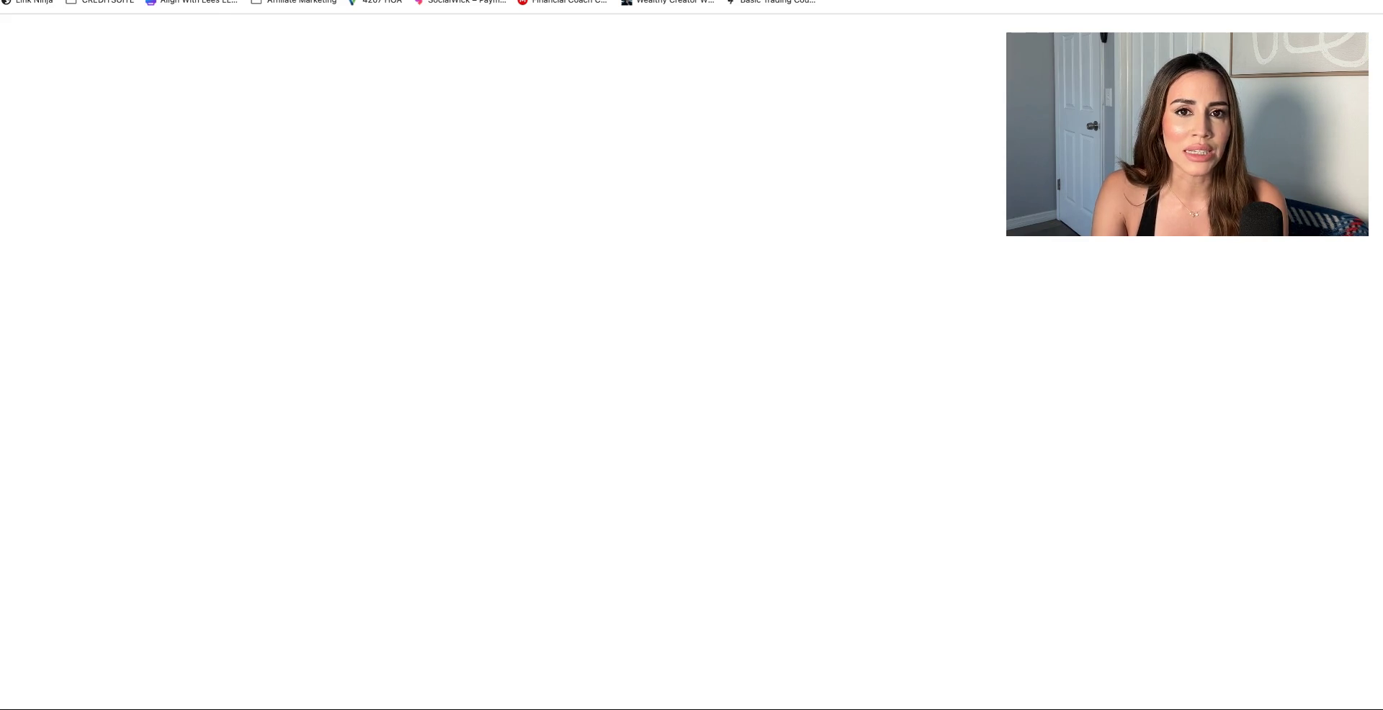
pyautogui.write('google trends')
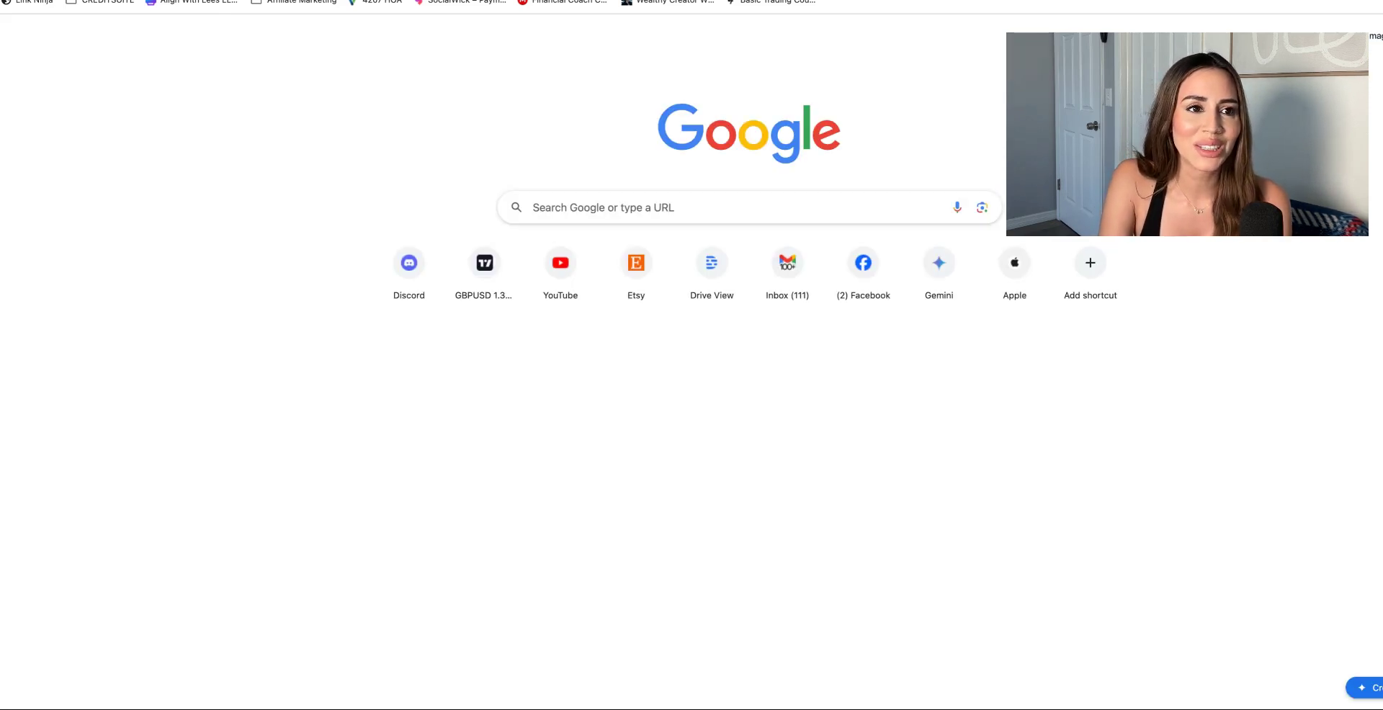
pyautogui.press('Return')
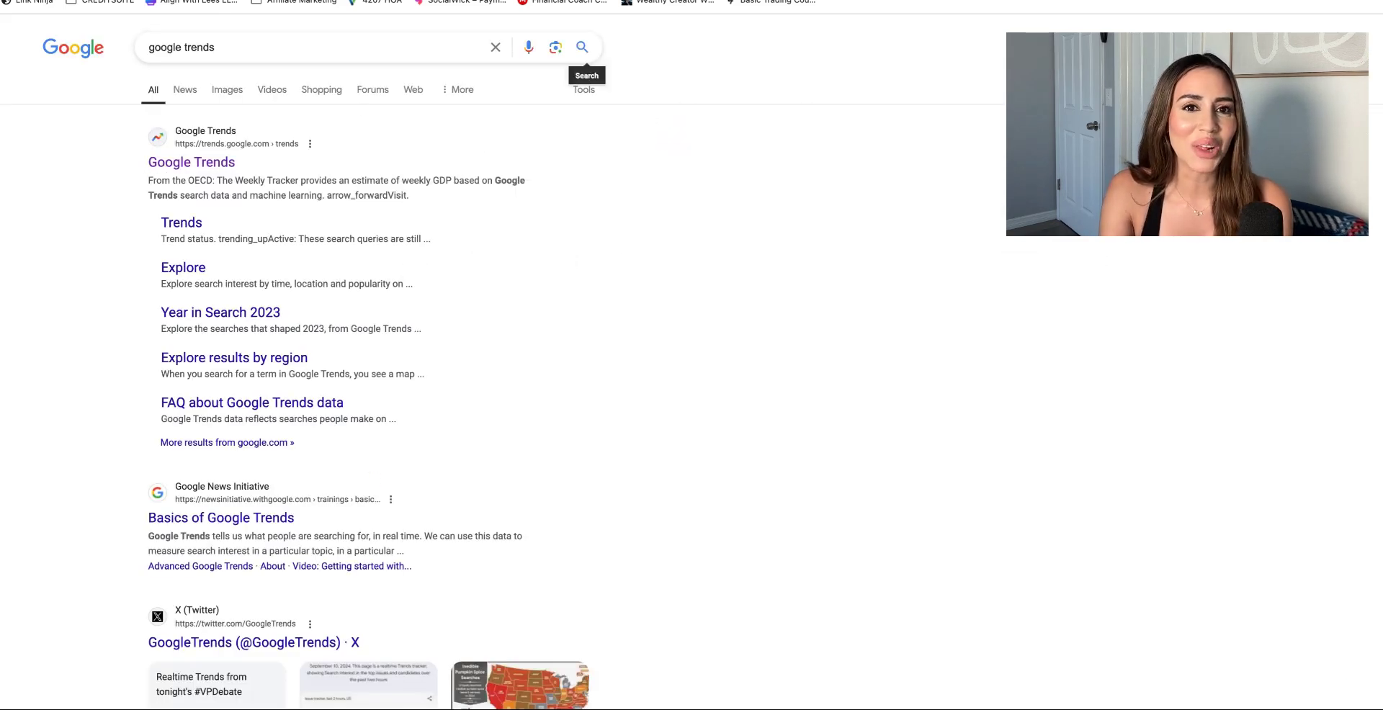
pyautogui.click(213, 168)
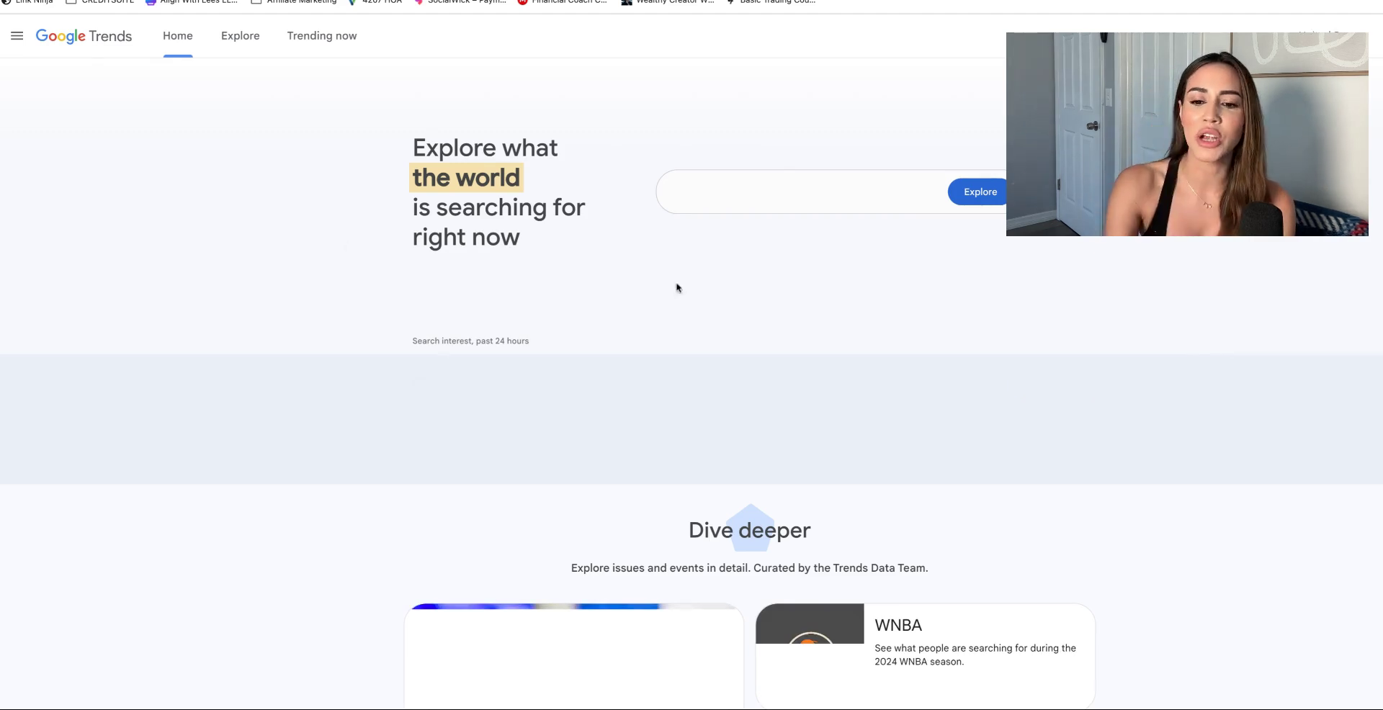
# Step: Explore search interest for Tampa (City in Florida) in Google Trends over the past 12 months
pyautogui.click(724, 187)
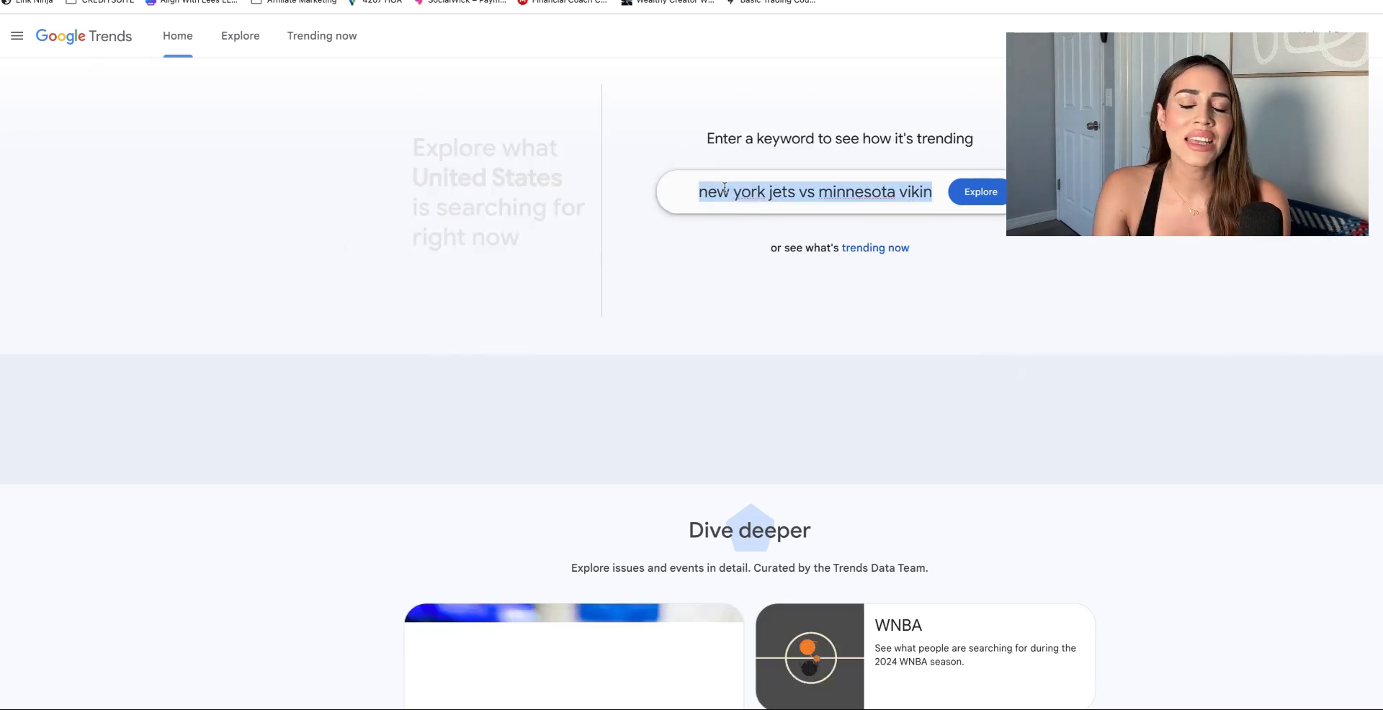
pyautogui.write('Tampa')
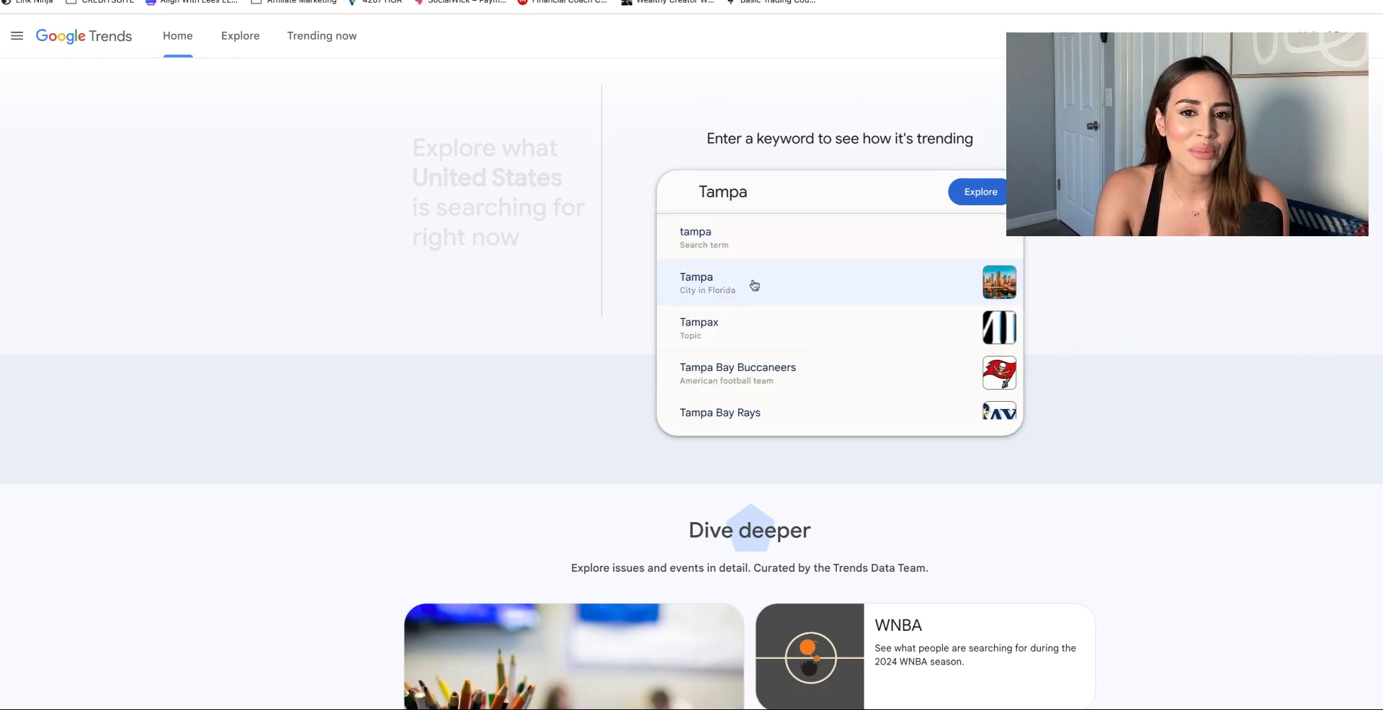
pyautogui.click(754, 285)
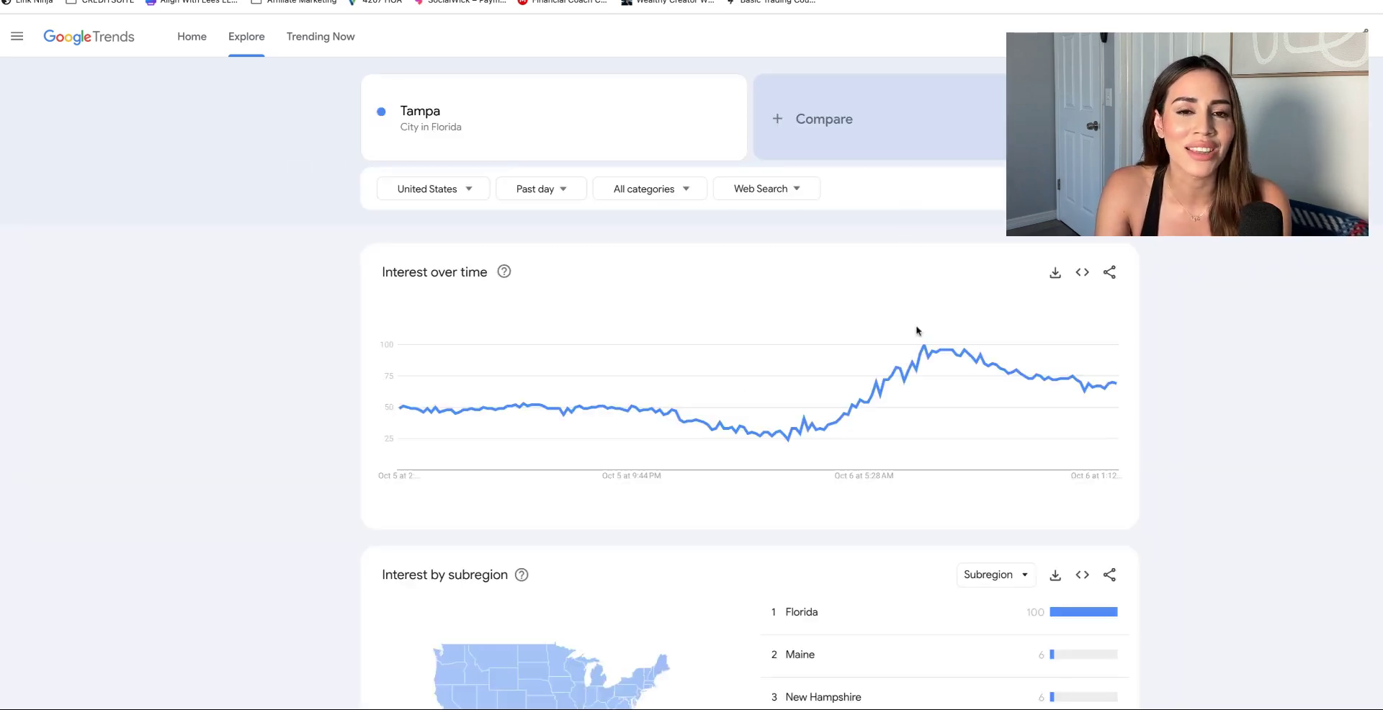
pyautogui.click(520, 188)
pyautogui.click(524, 393)
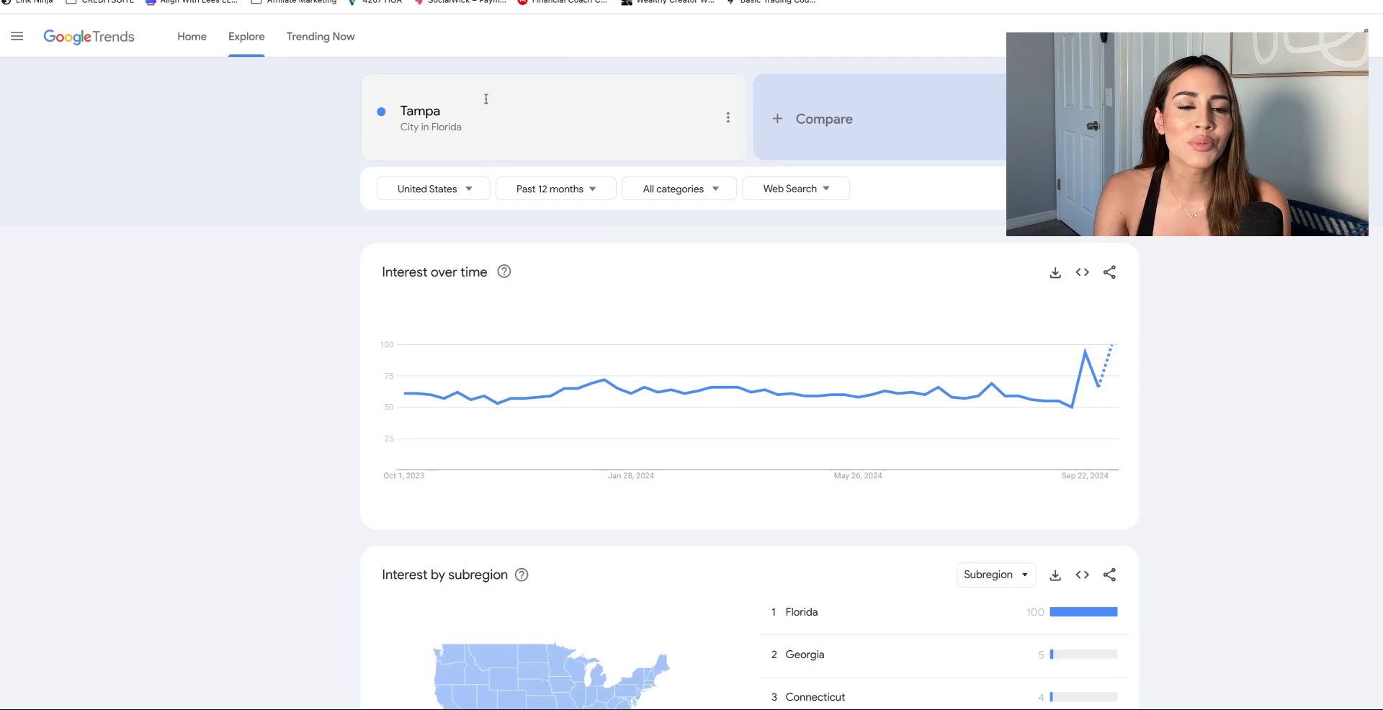
# Step: Review the subregion interest, related topics and every page of rising related queries for Tampa
pyautogui.scroll(-5, 941, 380)
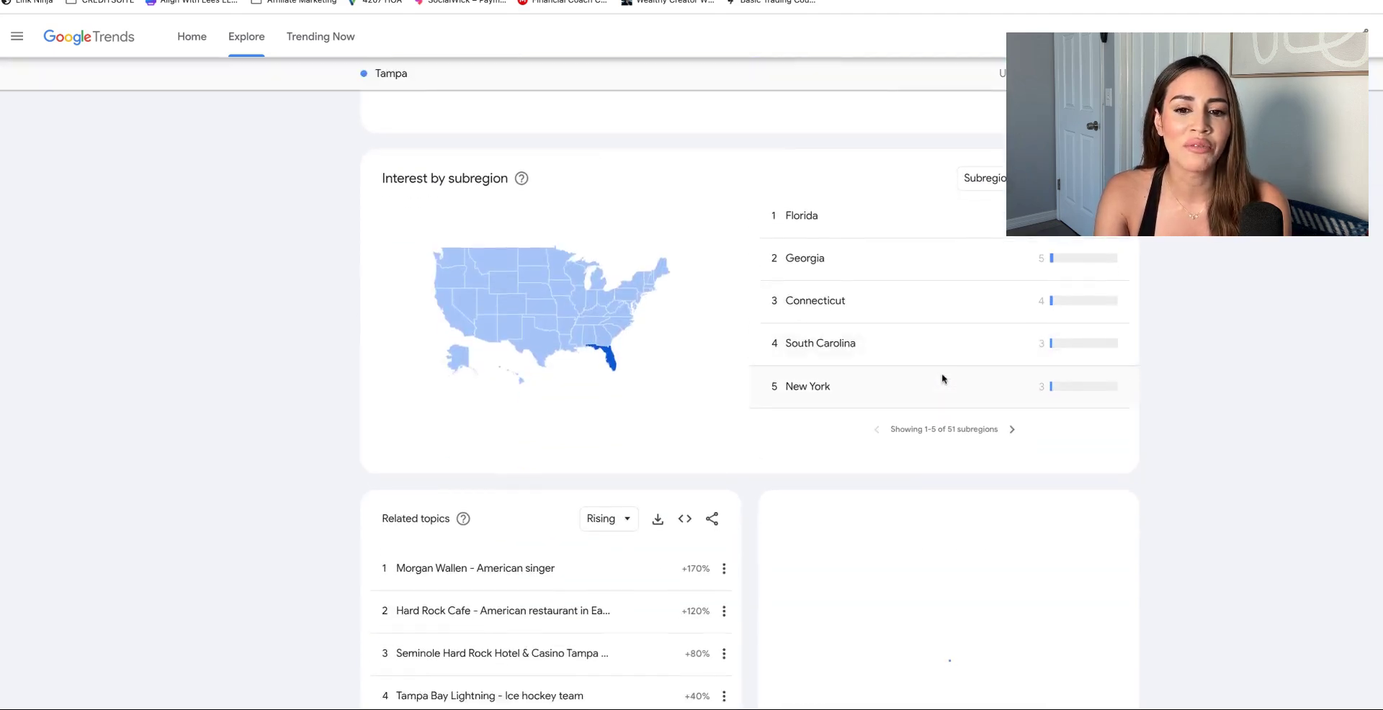
pyautogui.scroll(-2, 942, 378)
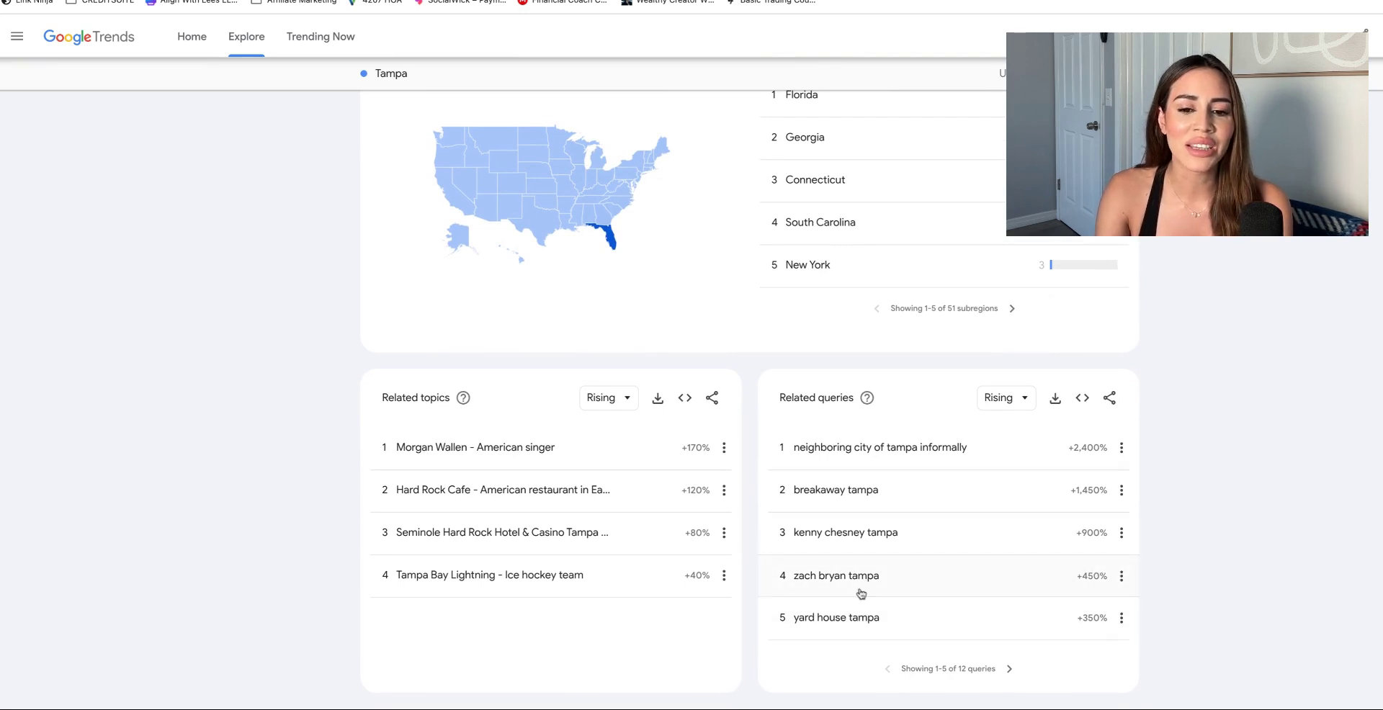
pyautogui.click(1009, 669)
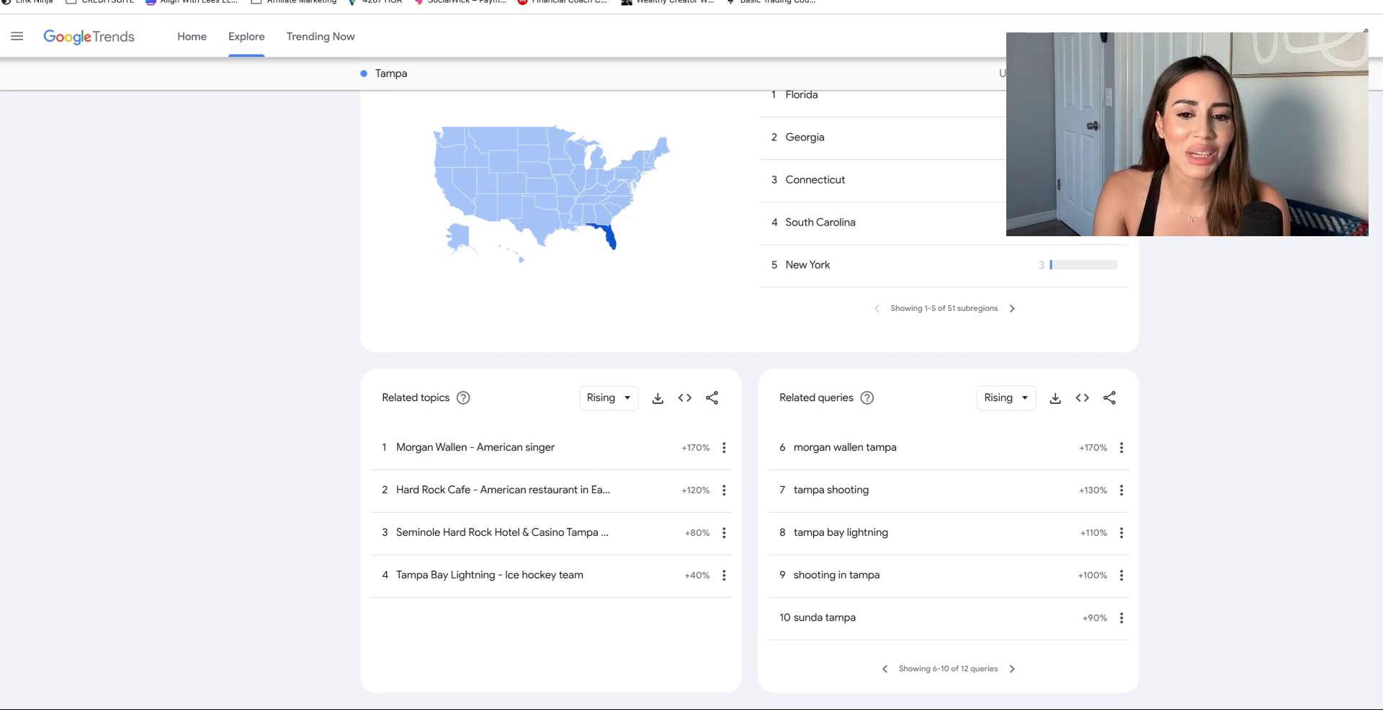
pyautogui.click(1012, 669)
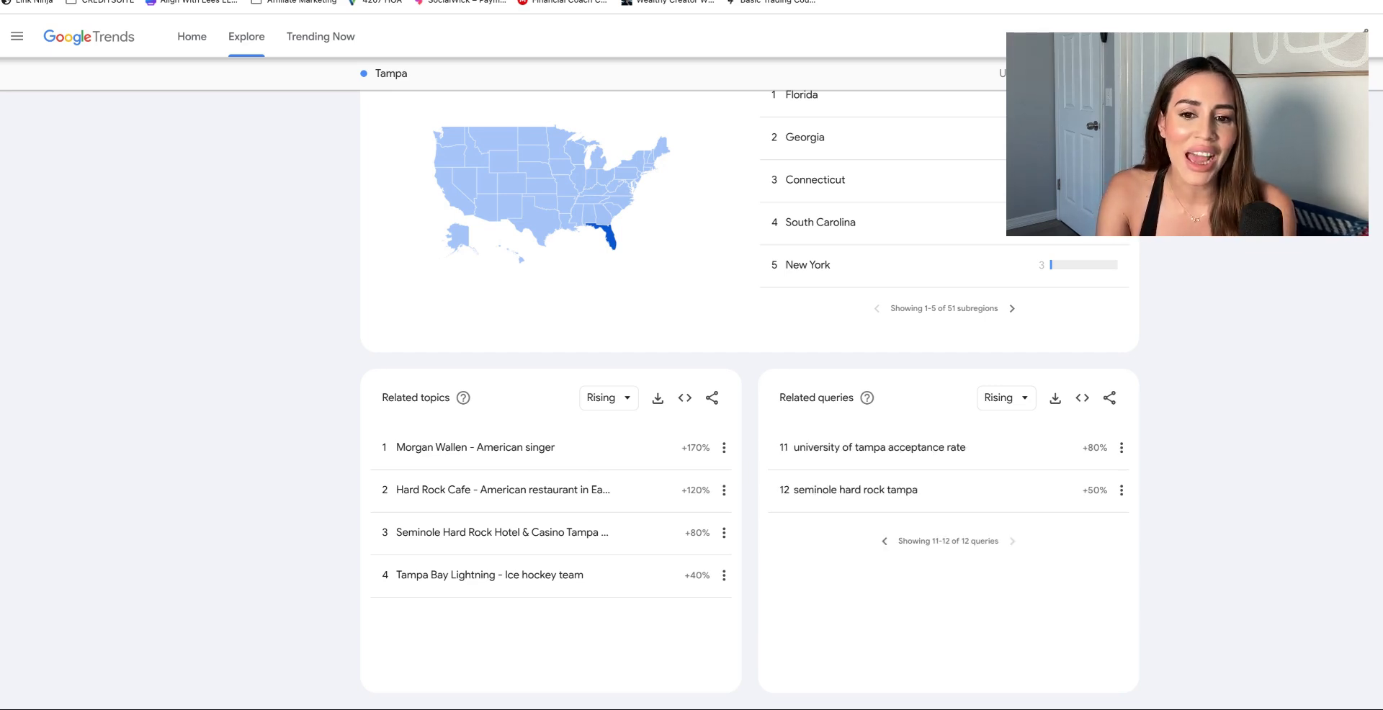
# Step: Replace the explored topic with the search term "things to do in tampa"
pyautogui.scroll(8, 803, 432)
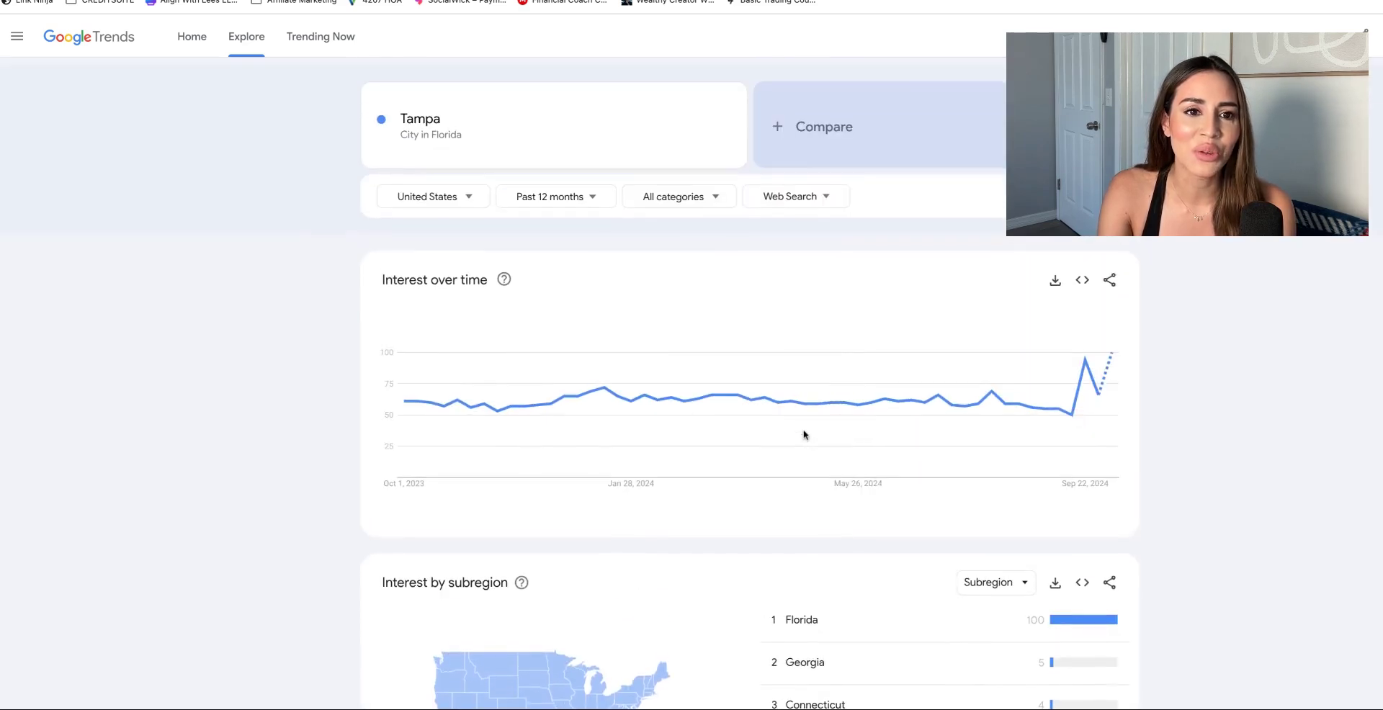
pyautogui.click(481, 117)
pyautogui.write('things to do in tampa')
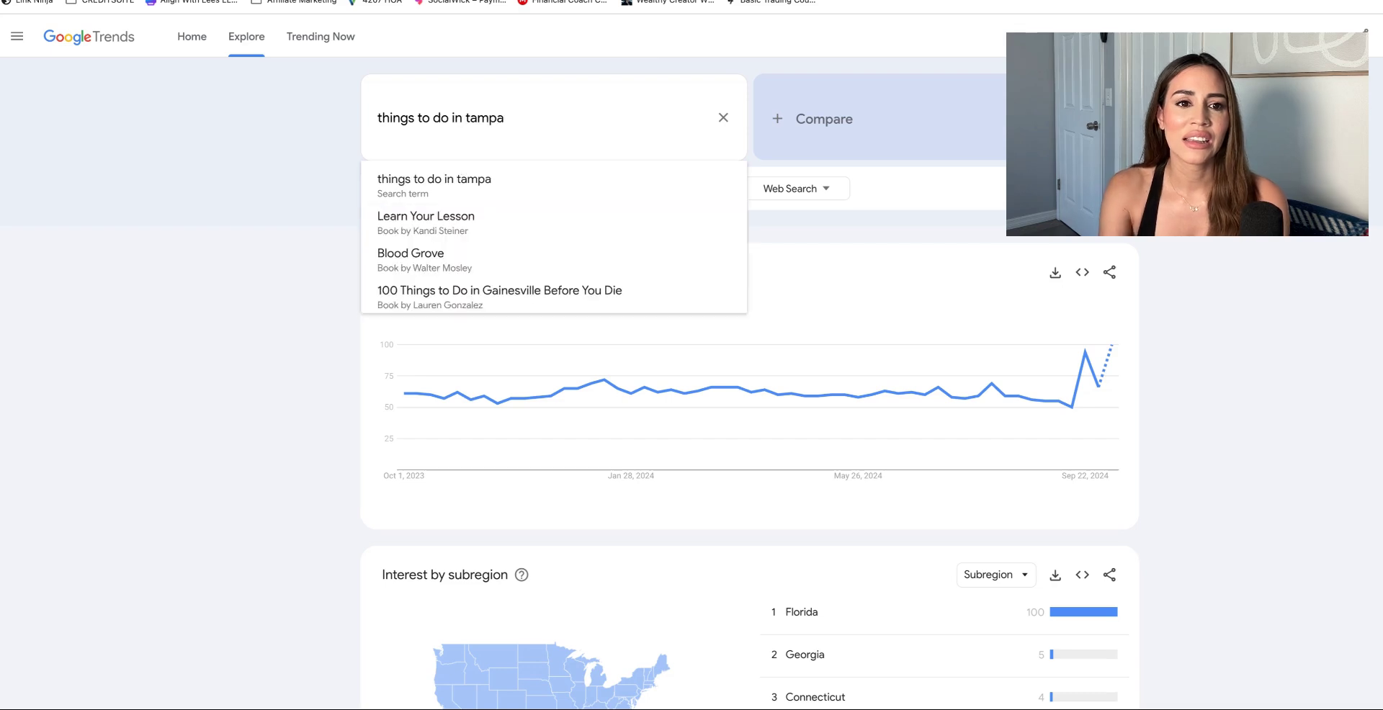
pyautogui.click(462, 180)
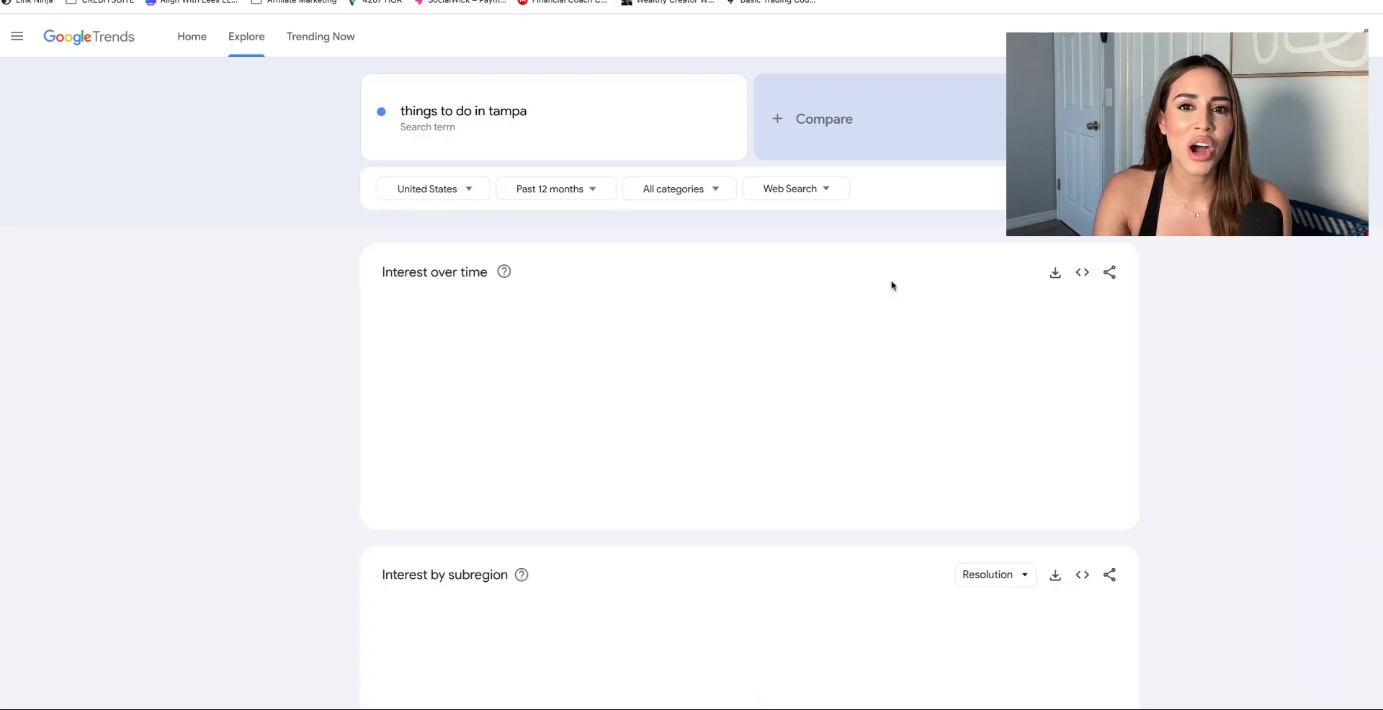
# Step: Examine all rising related queries and related topics for "things to do in tampa"
pyautogui.scroll(-7, 917, 407)
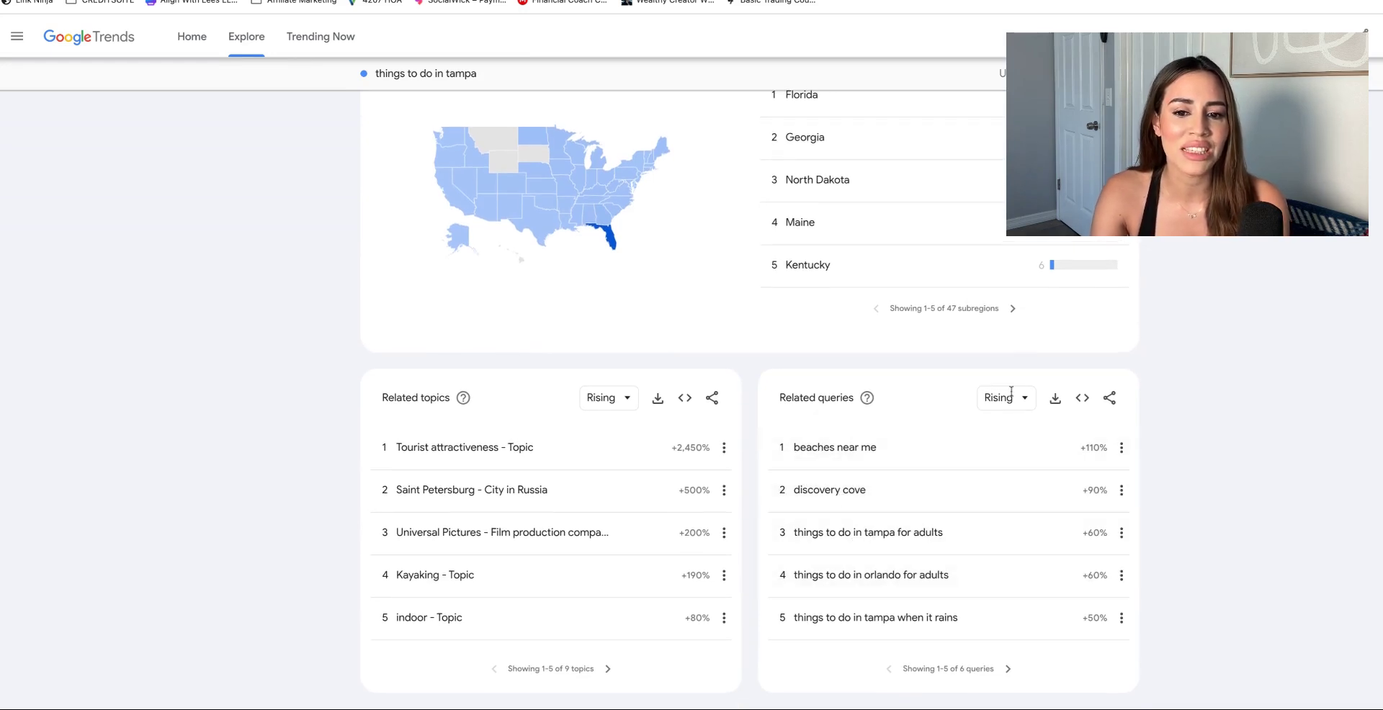
pyautogui.click(1008, 669)
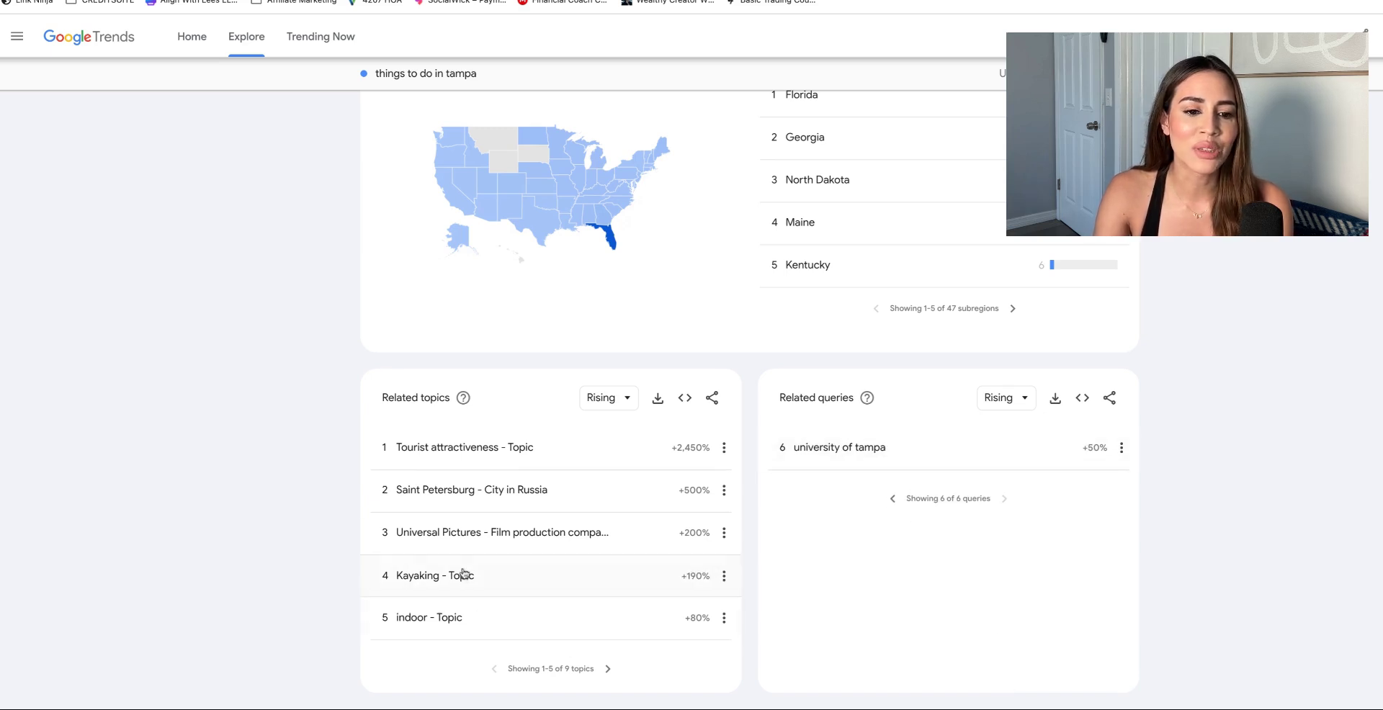
pyautogui.click(607, 668)
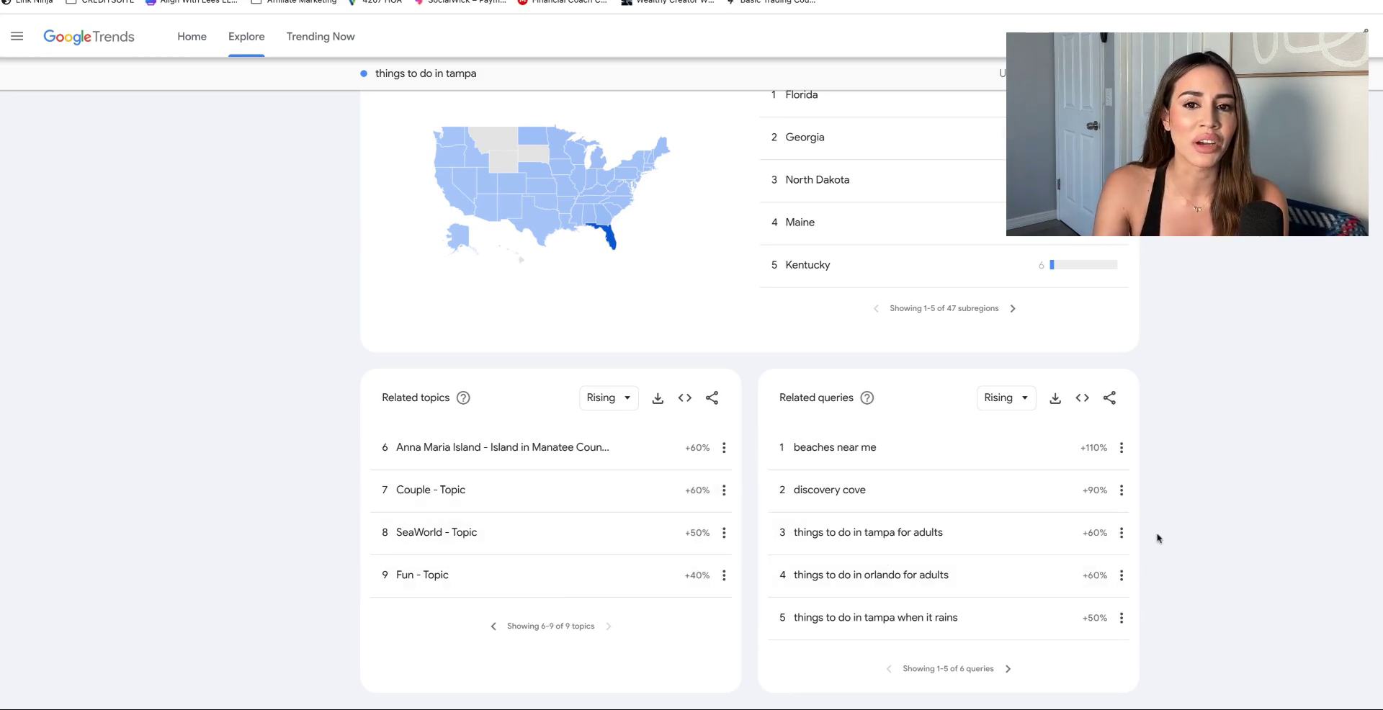
# Step: Switch to Gemini and begin a prompt with "Hey Gemini, i'm thinking about starting a business for adults only in my city, Tampa, Florida"
pyautogui.hotkey('ctrl', 'Tab')
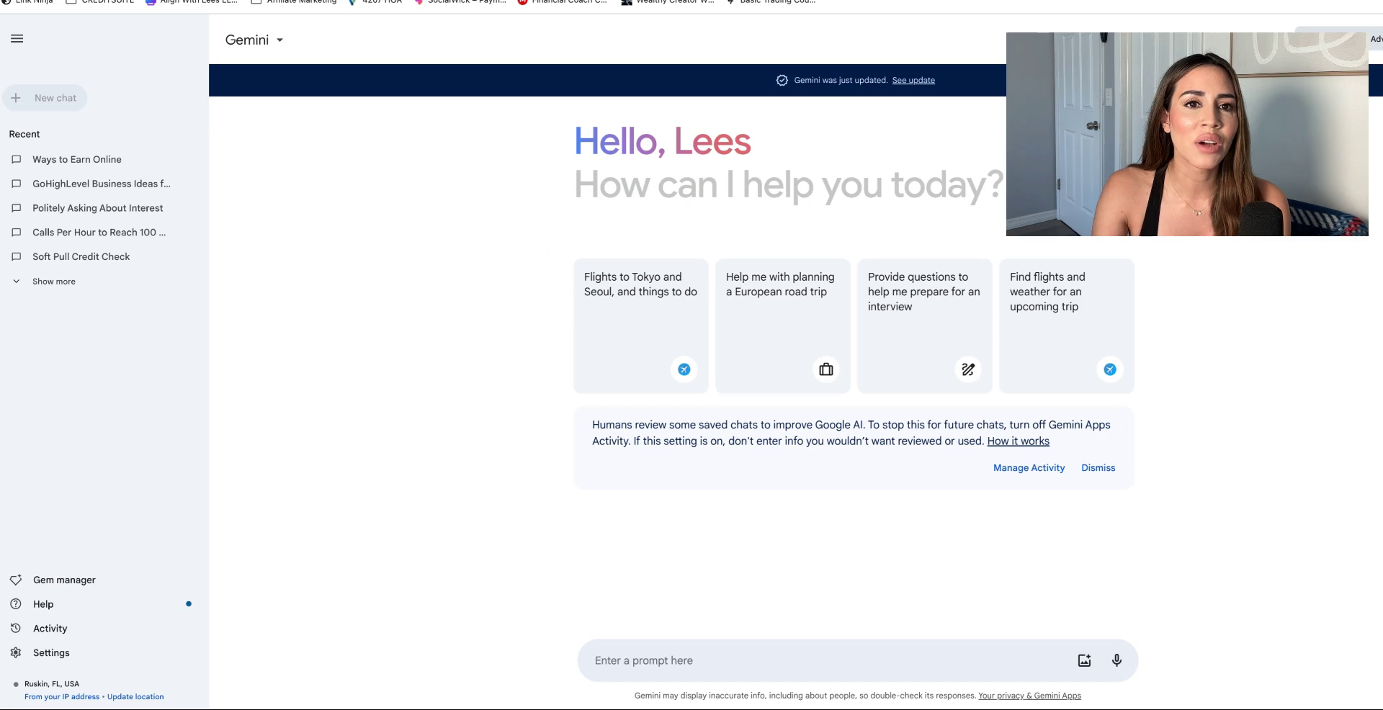
pyautogui.click(792, 659)
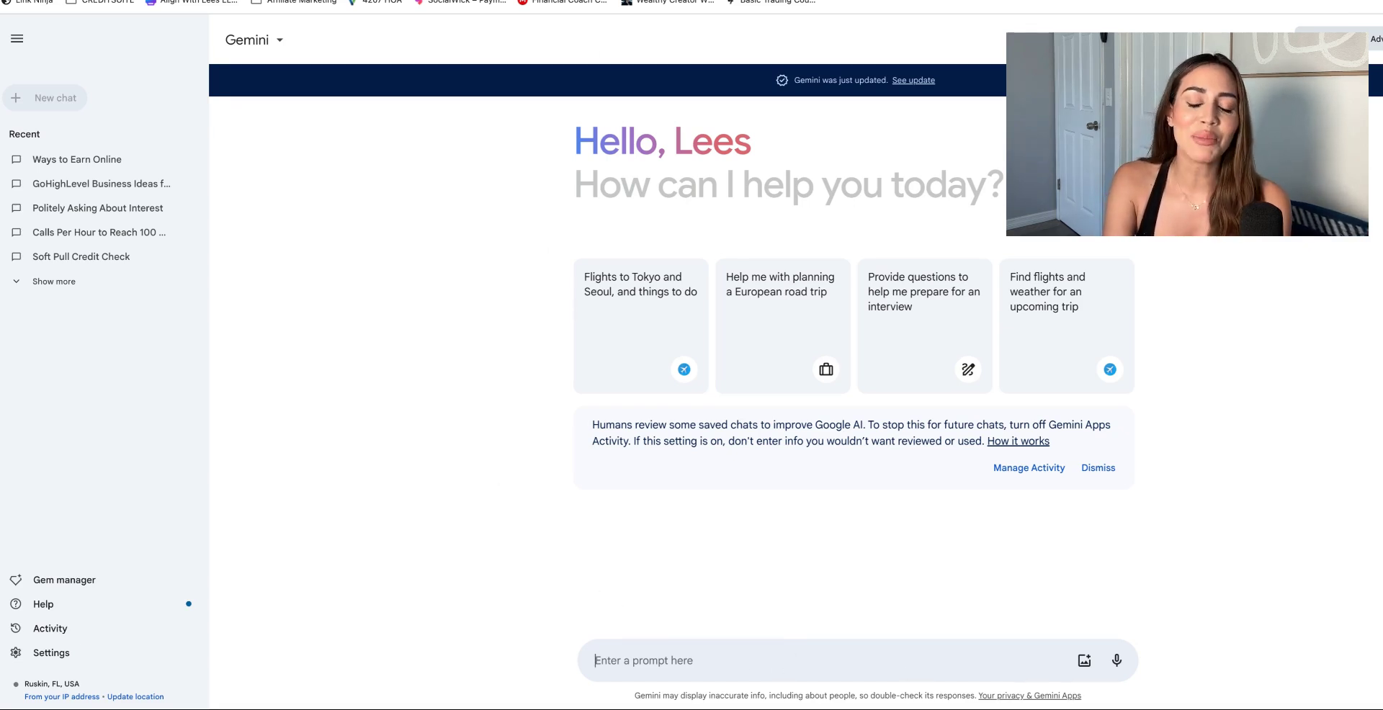
pyautogui.write('a')
pyautogui.press('BackSpace')
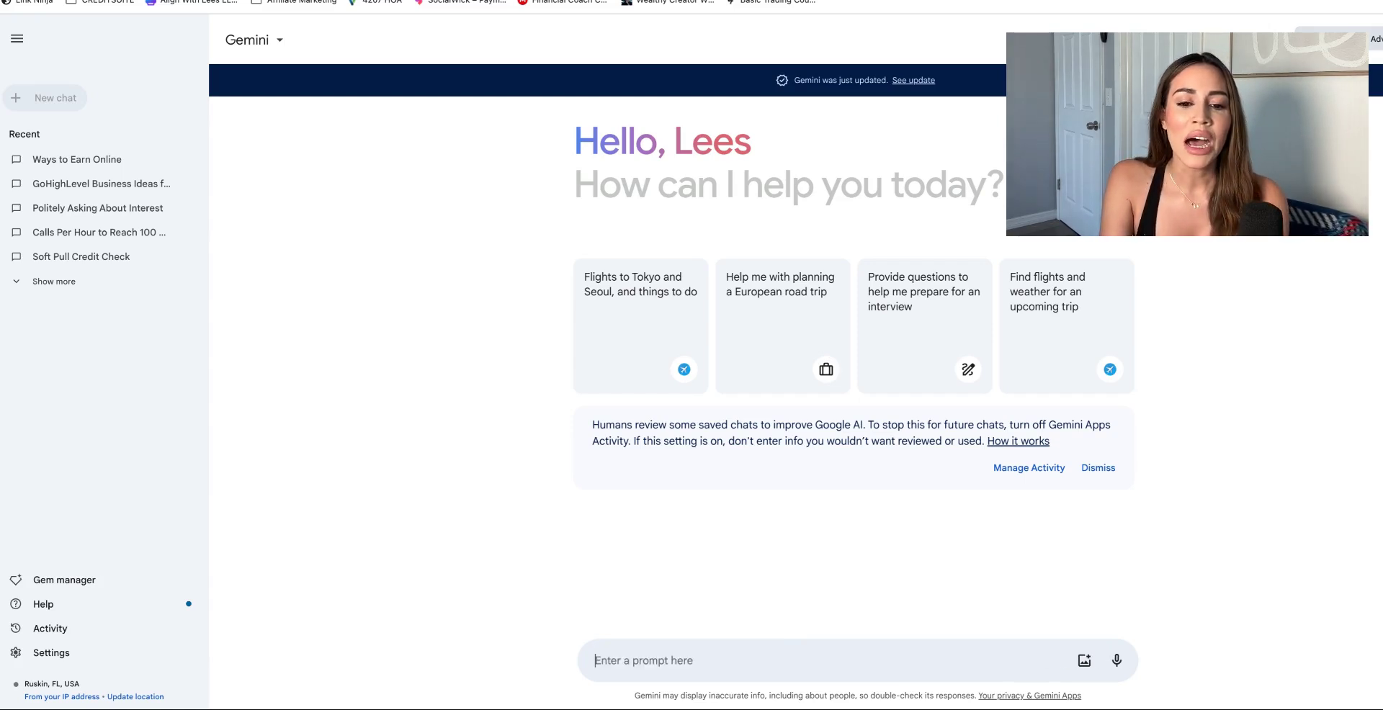
pyautogui.write('Hey Gemi')
pyautogui.write("ni, i'n lo")
pyautogui.write('thinking')
pyautogui.write(' about startin ga b')
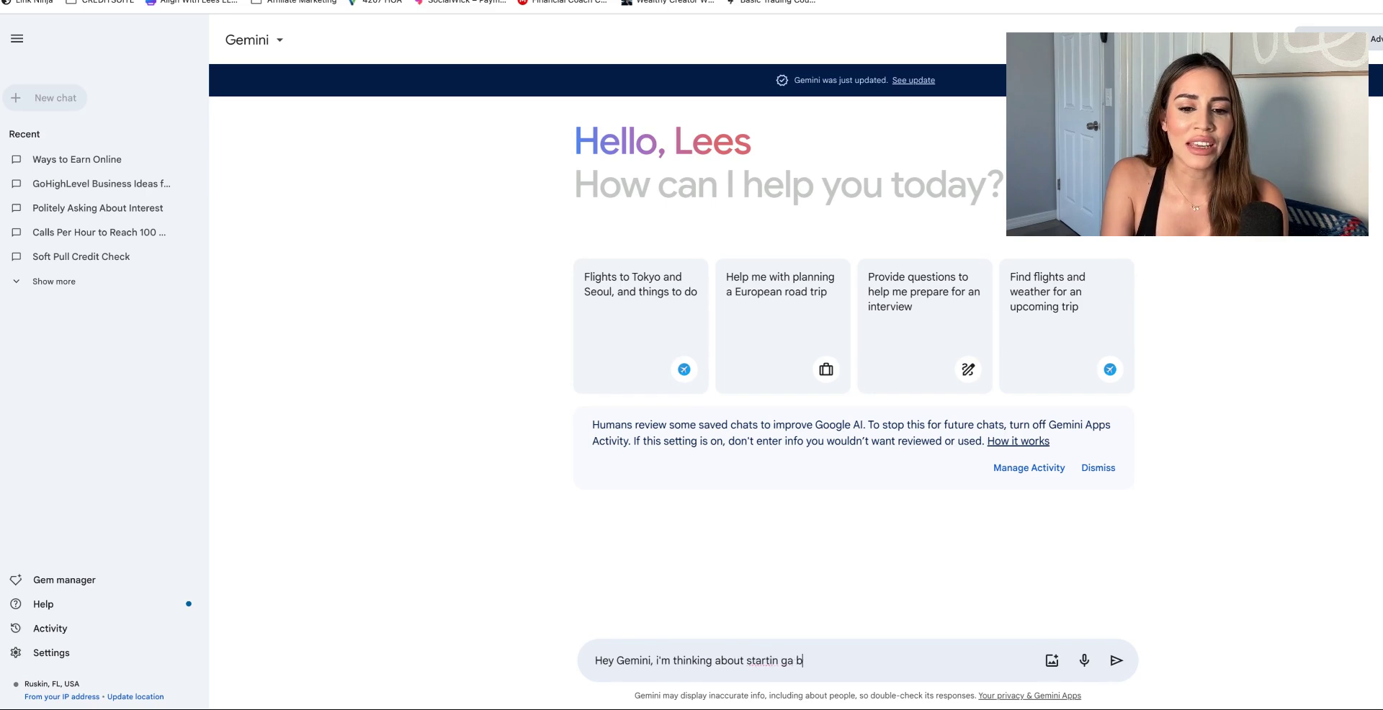
pyautogui.write('a business for adults only in my city, Tampa, Florida')
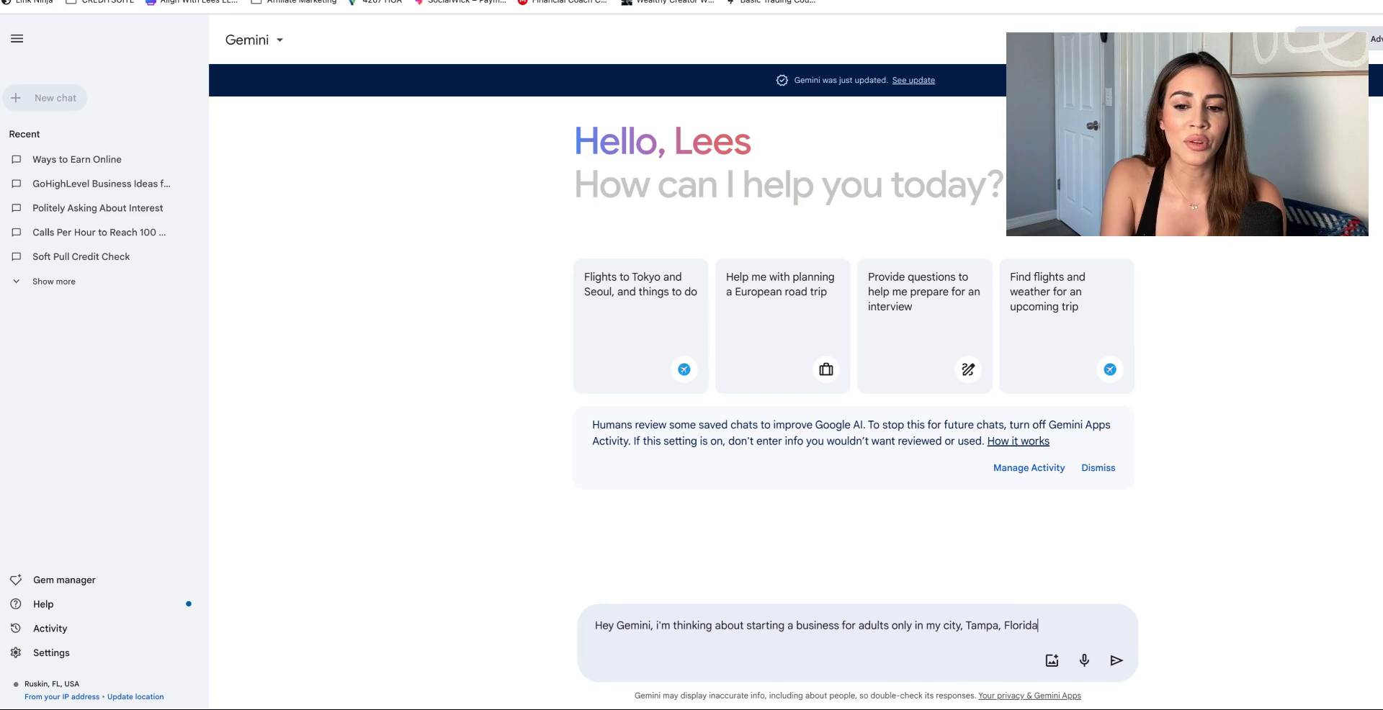
# Step: Add "Can you help me think of some PG rated activities that I can start a business around?" and submit the prompt
pyautogui.write('. Can you help me think of s')
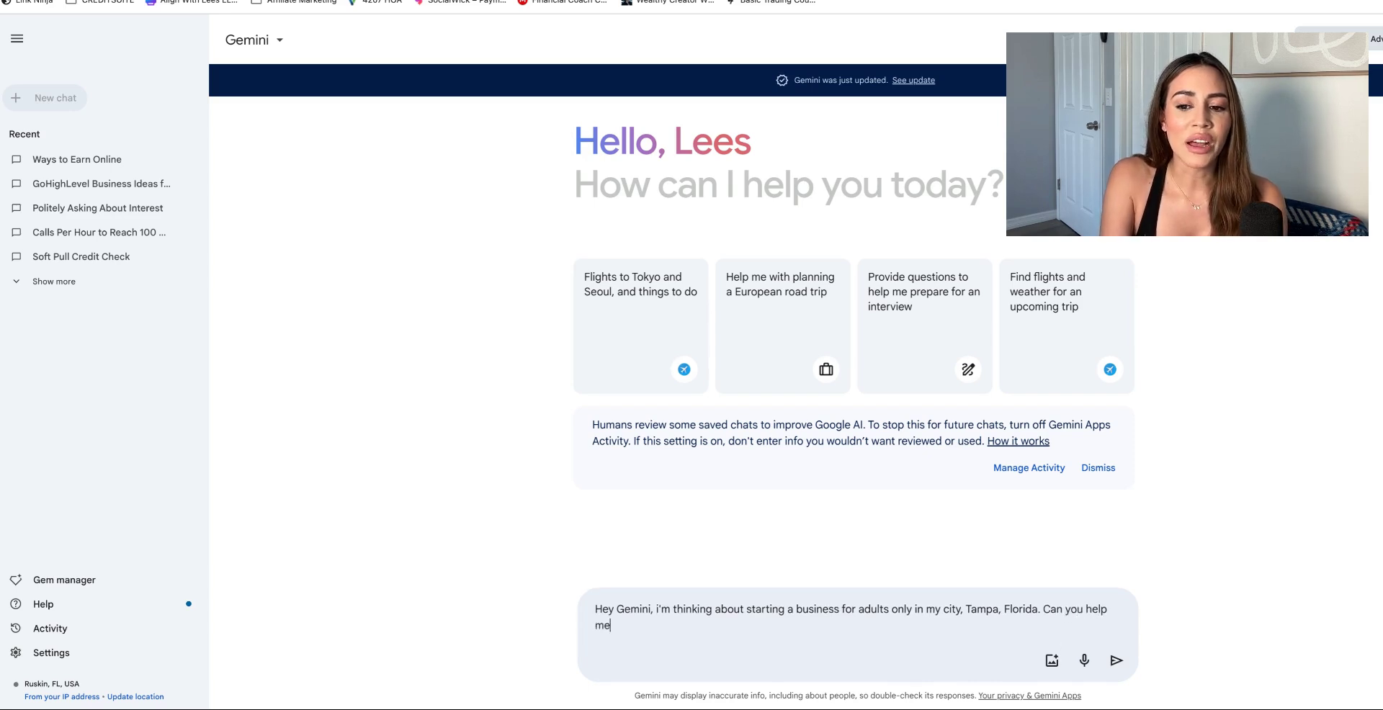
pyautogui.write('ome G')
pyautogui.press('BackSpace')
pyautogui.write('PG rated activit')
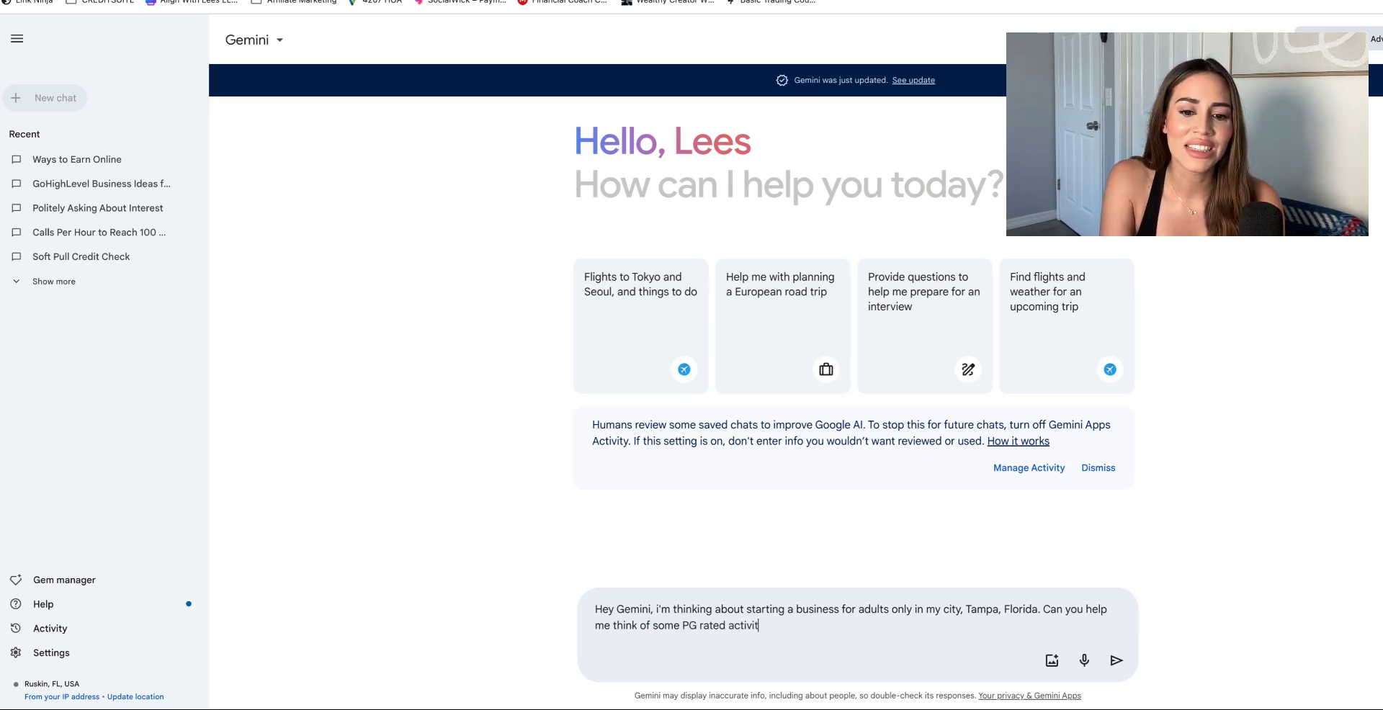
pyautogui.write('ies that ')
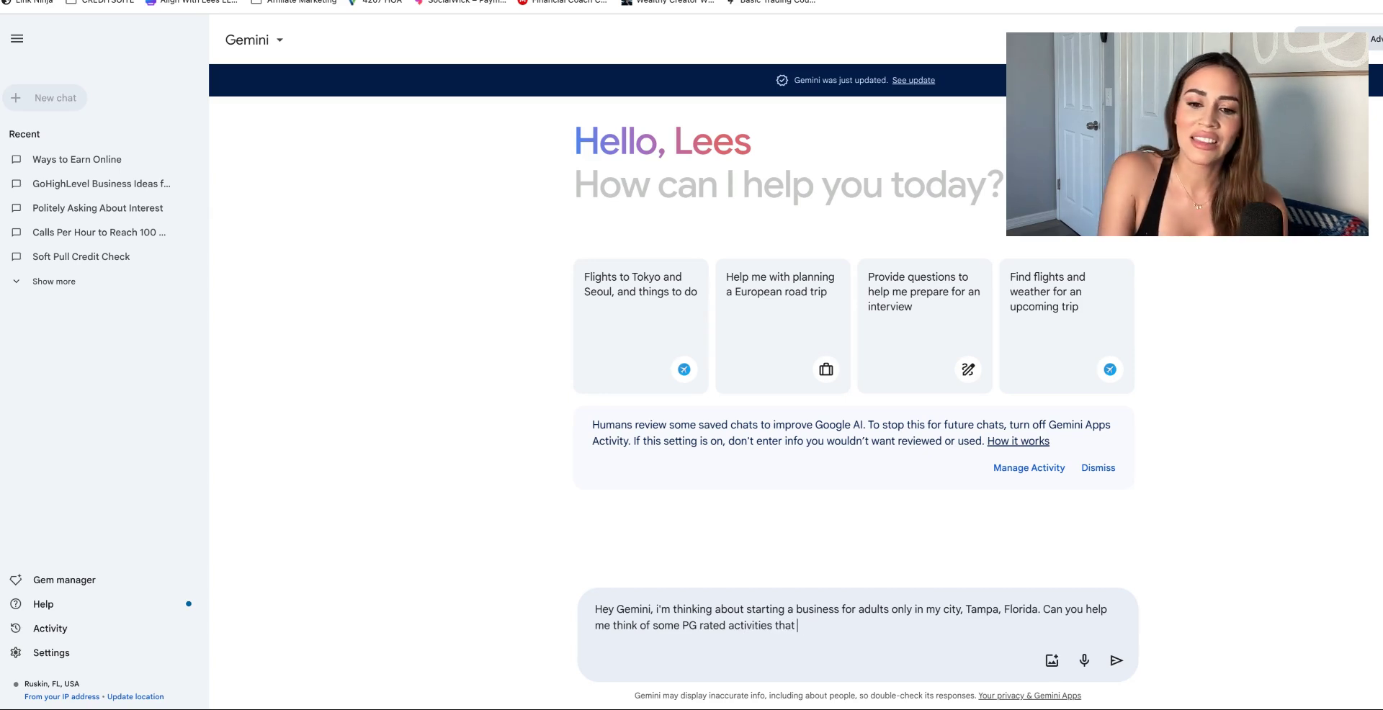
pyautogui.write('I can start a business around?')
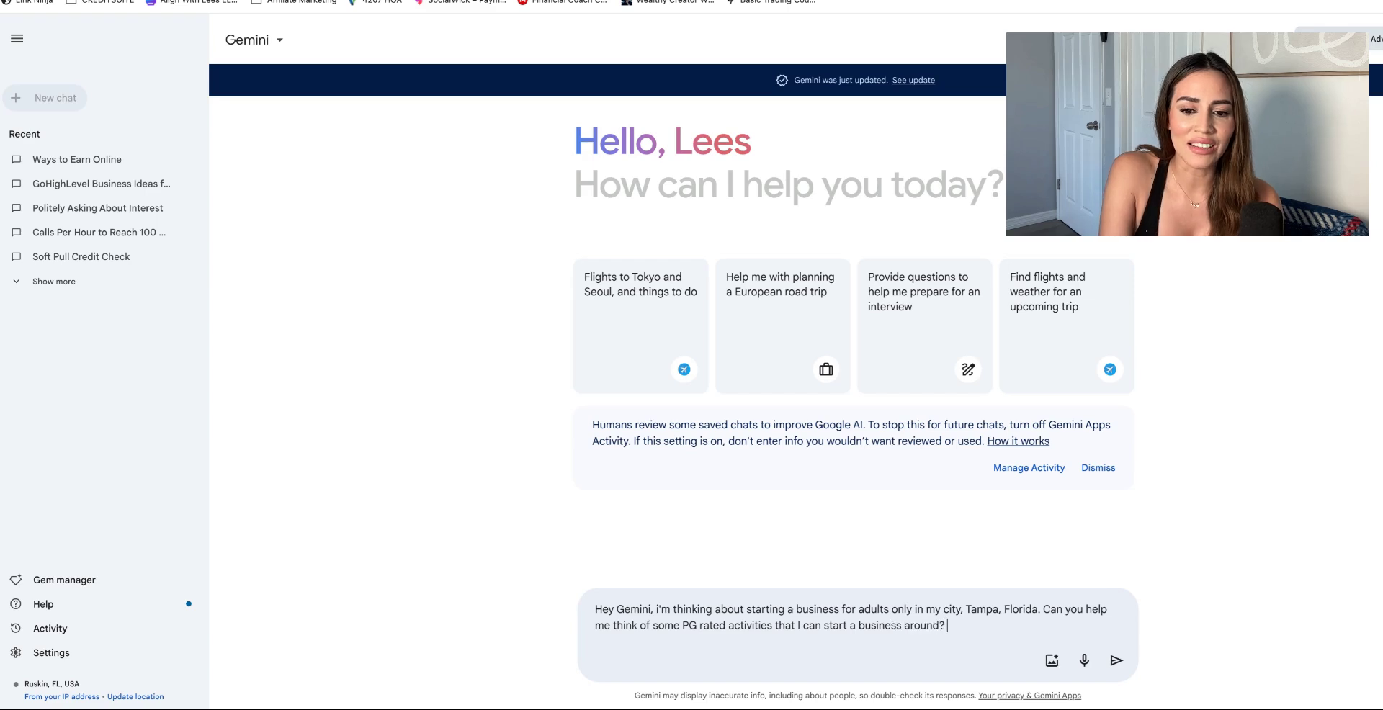
pyautogui.press('Return')
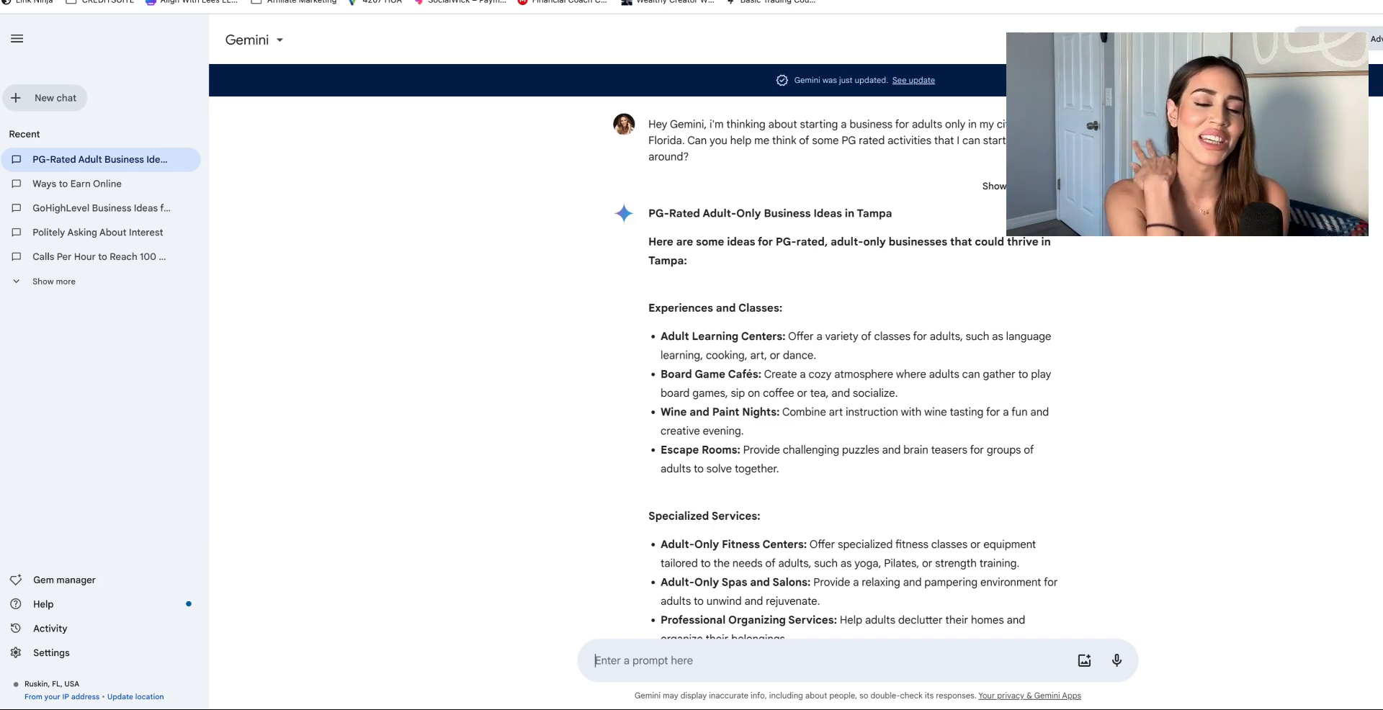
# Step: Read the business ideas under Experiences and Classes in Gemini's reply, from Adult Learning Centers to Escape Rooms
pyautogui.click(793, 670)
pyautogui.scroll(-1, 696, 327)
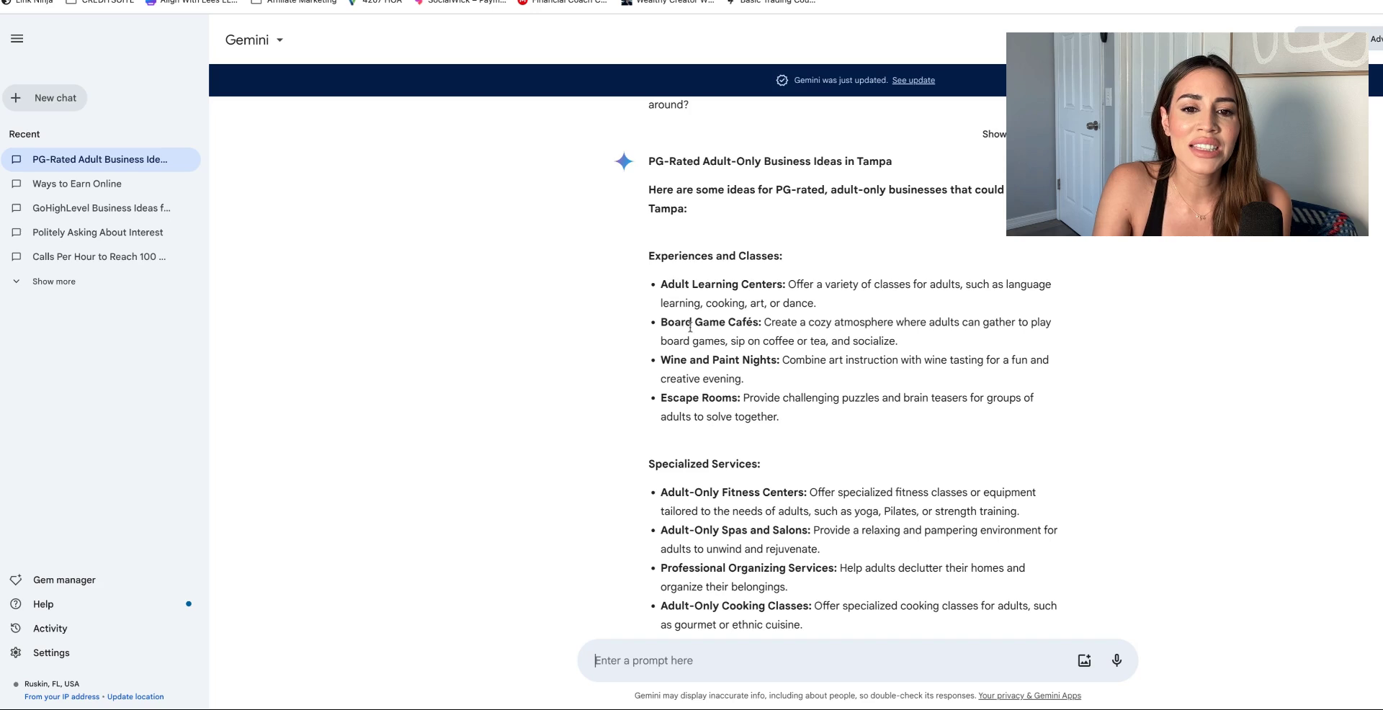
pyautogui.moveTo(689, 315); pyautogui.dragTo(711, 359)
pyautogui.click(750, 324)
pyautogui.click(710, 408)
pyautogui.scroll(-1, 710, 410)
pyautogui.scroll(-1, 709, 411)
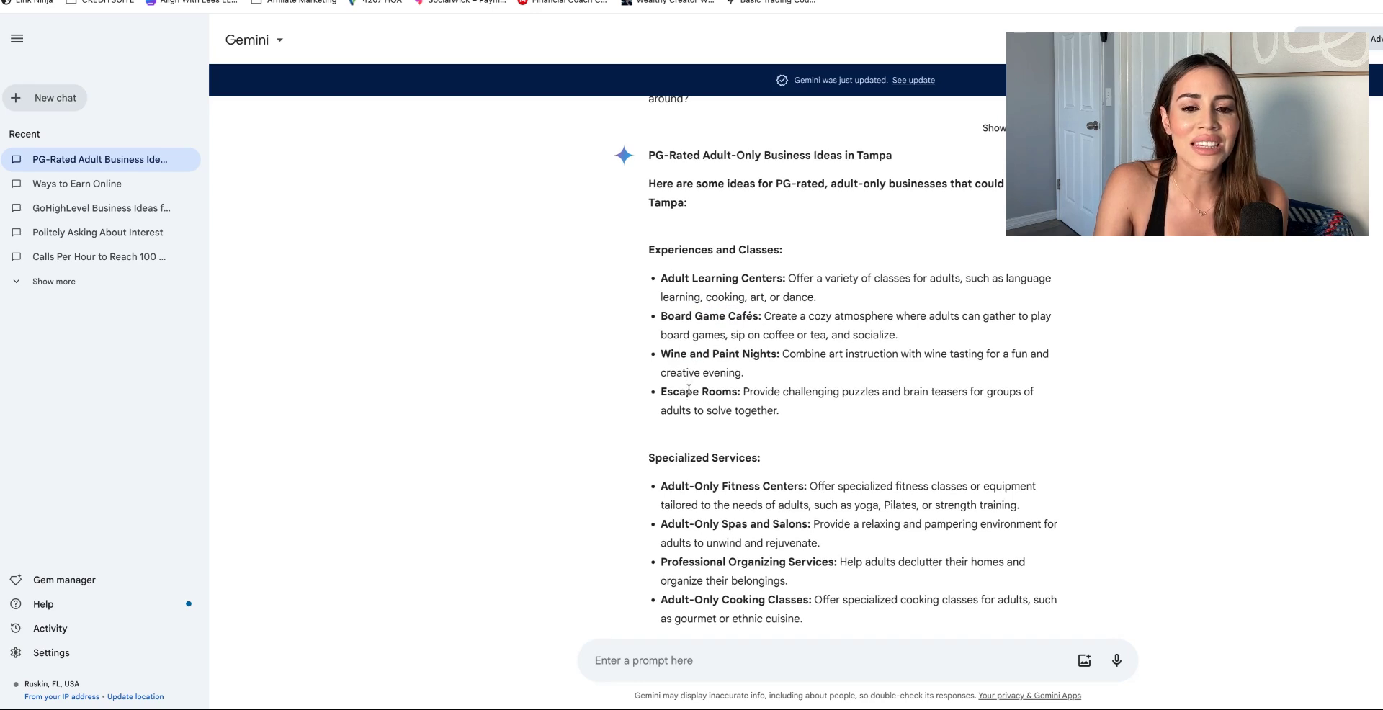
pyautogui.moveTo(789, 391); pyautogui.dragTo(689, 390)
pyautogui.scroll(-3, 790, 416)
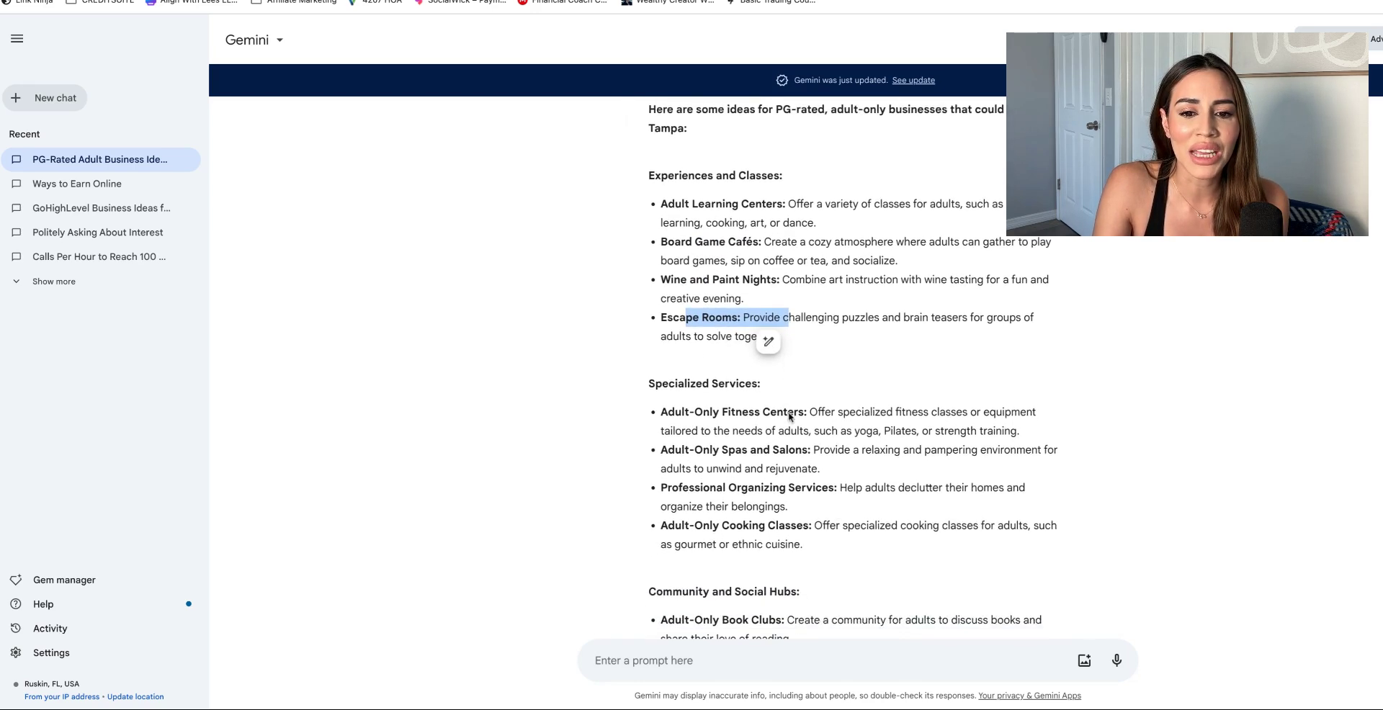
# Step: Read the Specialized Services ideas in the reply and highlight the Professional Organizing Services entry
pyautogui.moveTo(721, 389); pyautogui.dragTo(807, 389)
pyautogui.click(703, 383)
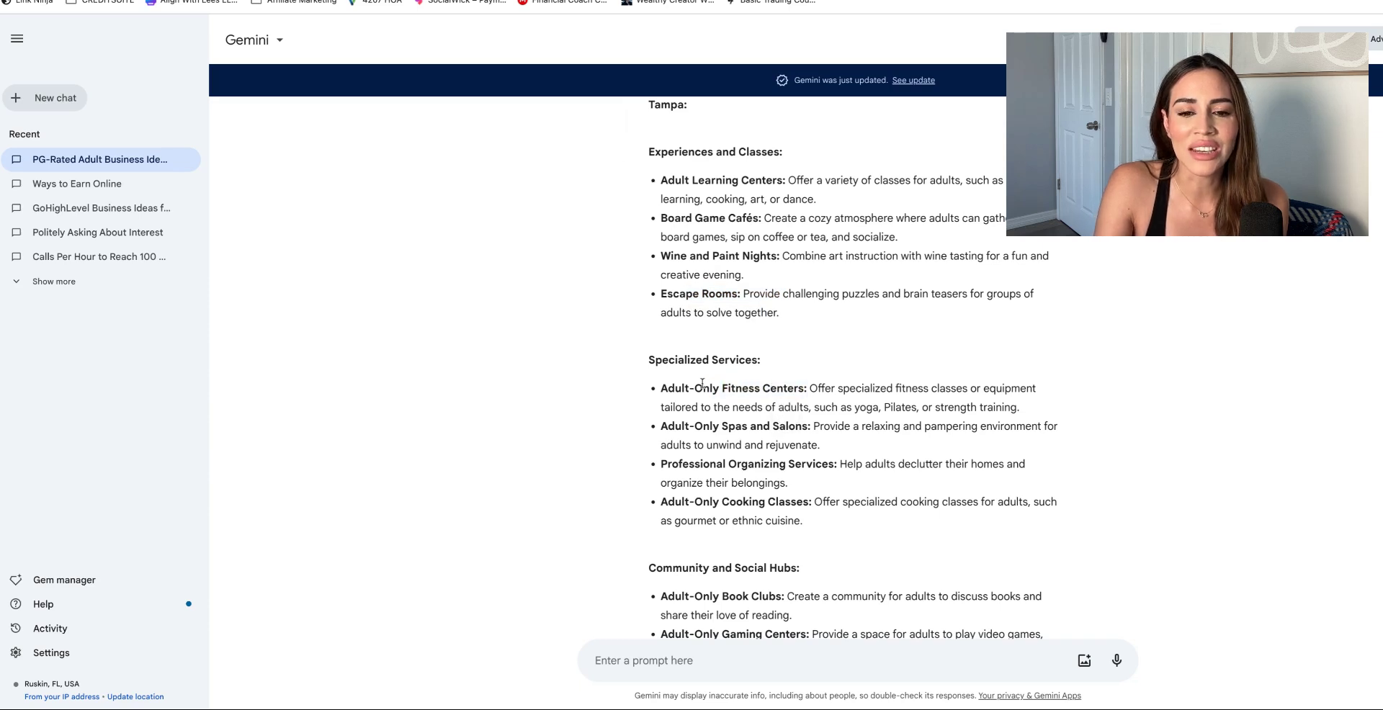
pyautogui.scroll(-1, 722, 425)
pyautogui.scroll(-2, 727, 404)
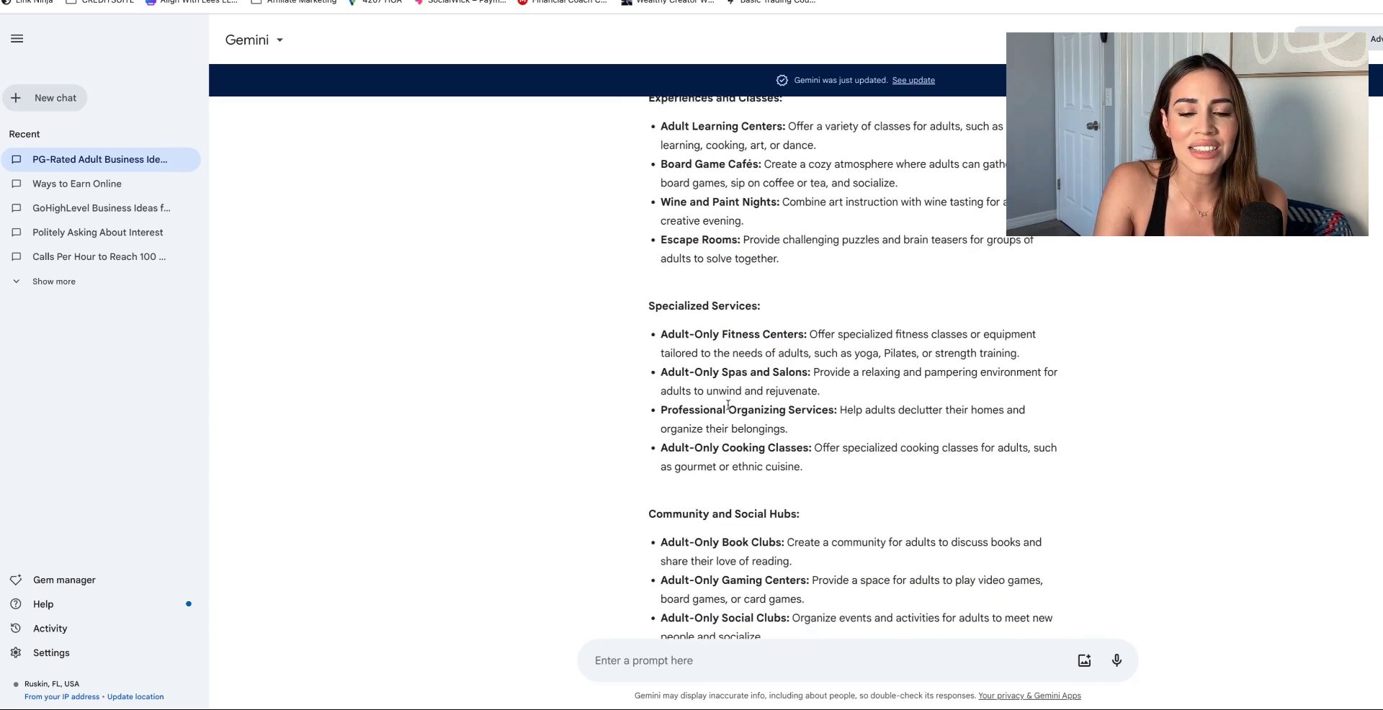
pyautogui.scroll(-1, 741, 396)
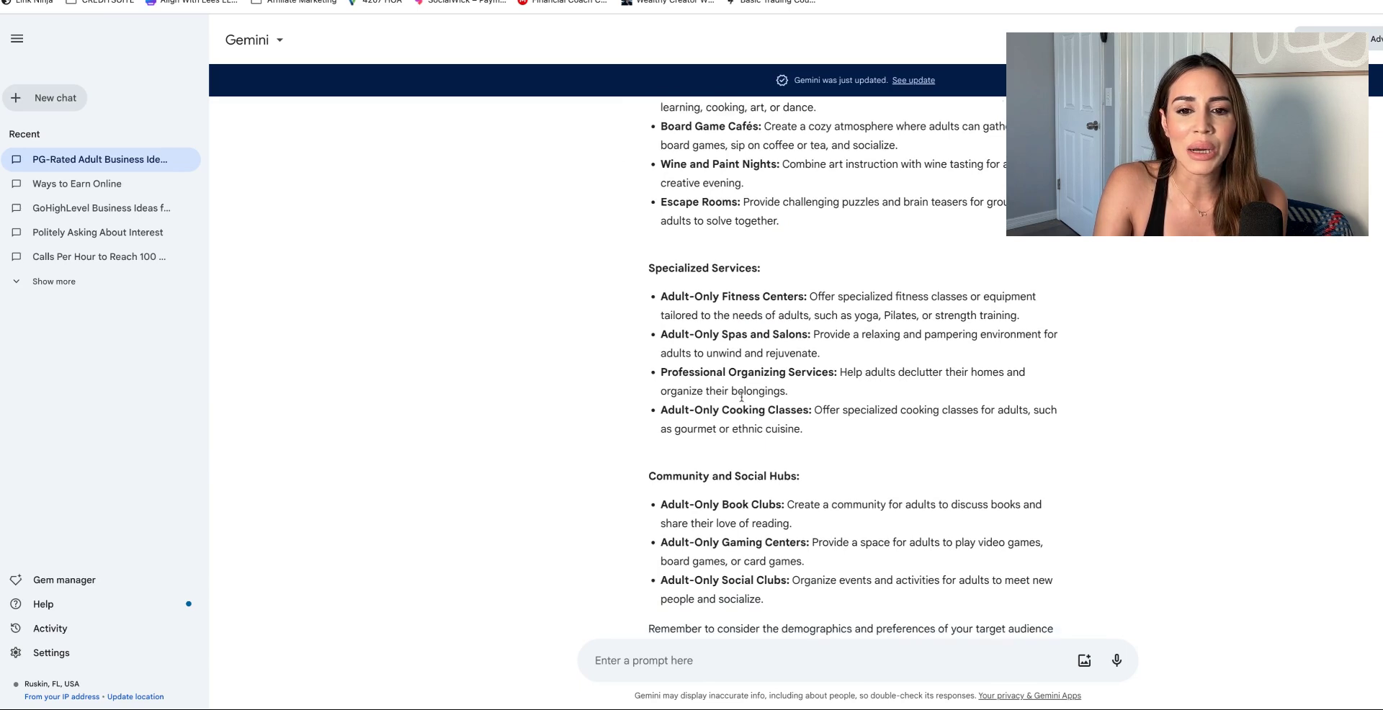
pyautogui.moveTo(691, 372); pyautogui.dragTo(863, 376)
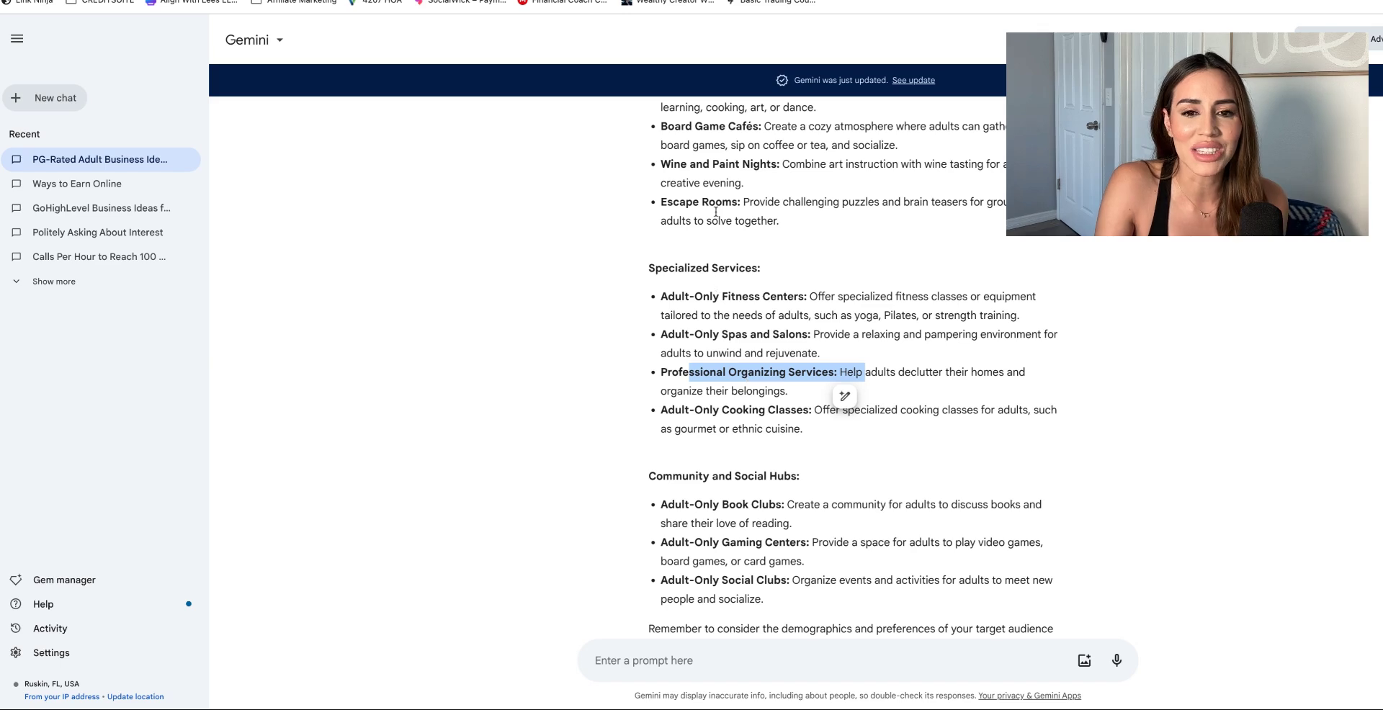
# Step: Compare the Board Game Cafés and Adult-Only Cooking Classes ideas in Gemini's reply, highlighting the full cooking classes entry
pyautogui.moveTo(815, 127); pyautogui.dragTo(673, 130)
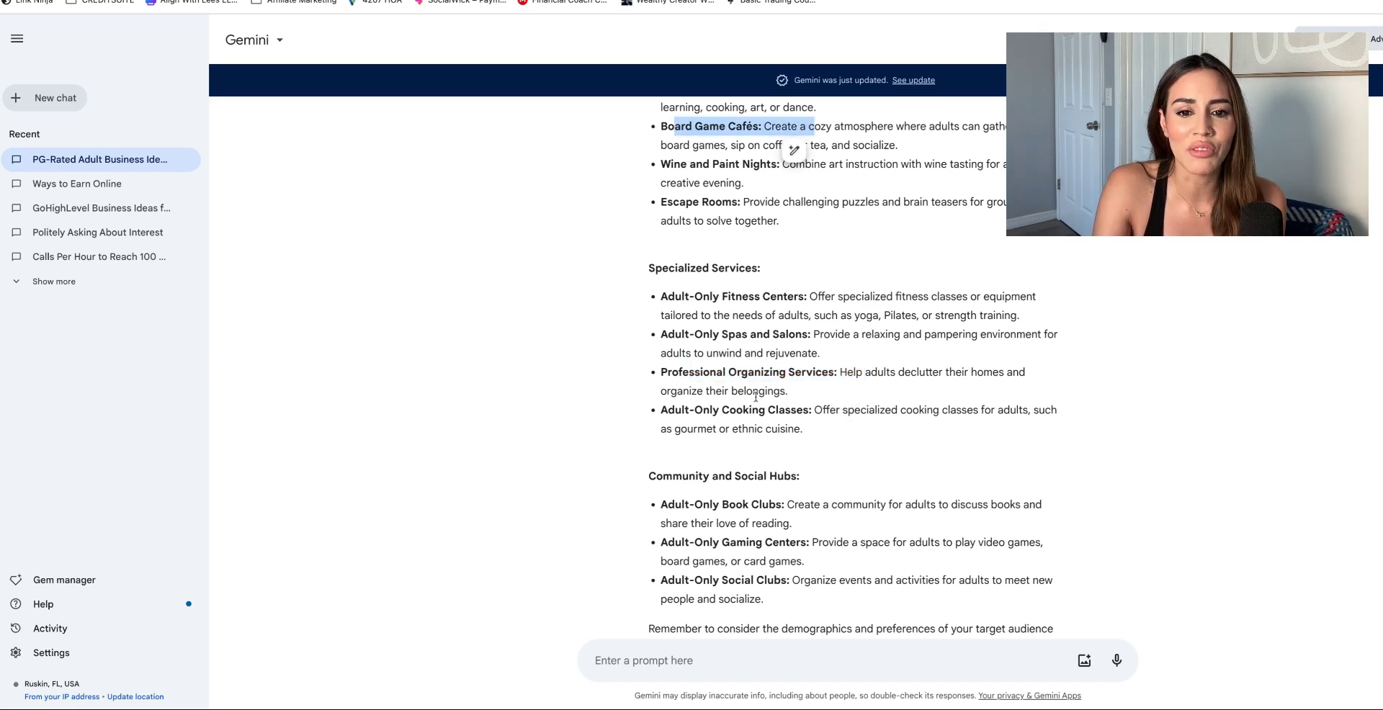
pyautogui.moveTo(718, 409); pyautogui.dragTo(892, 411)
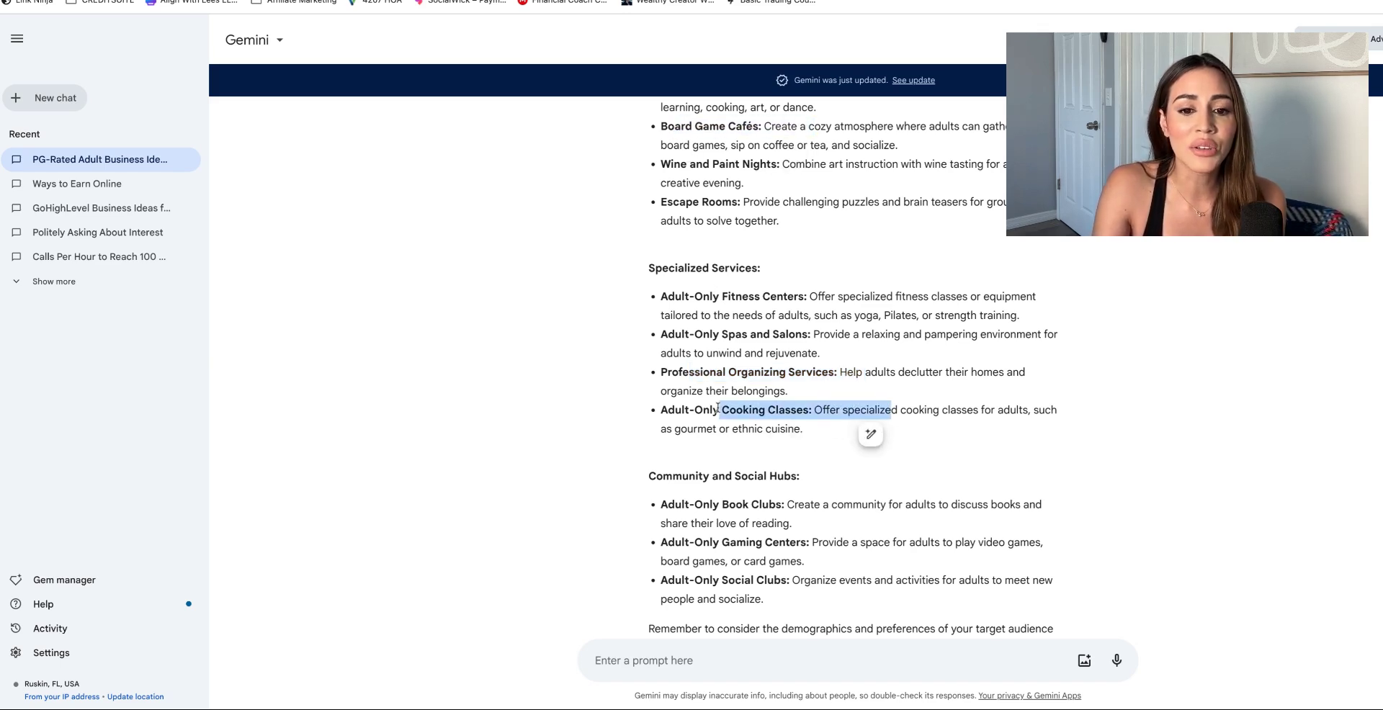
pyautogui.scroll(-3, 892, 441)
pyautogui.scroll(2, 892, 441)
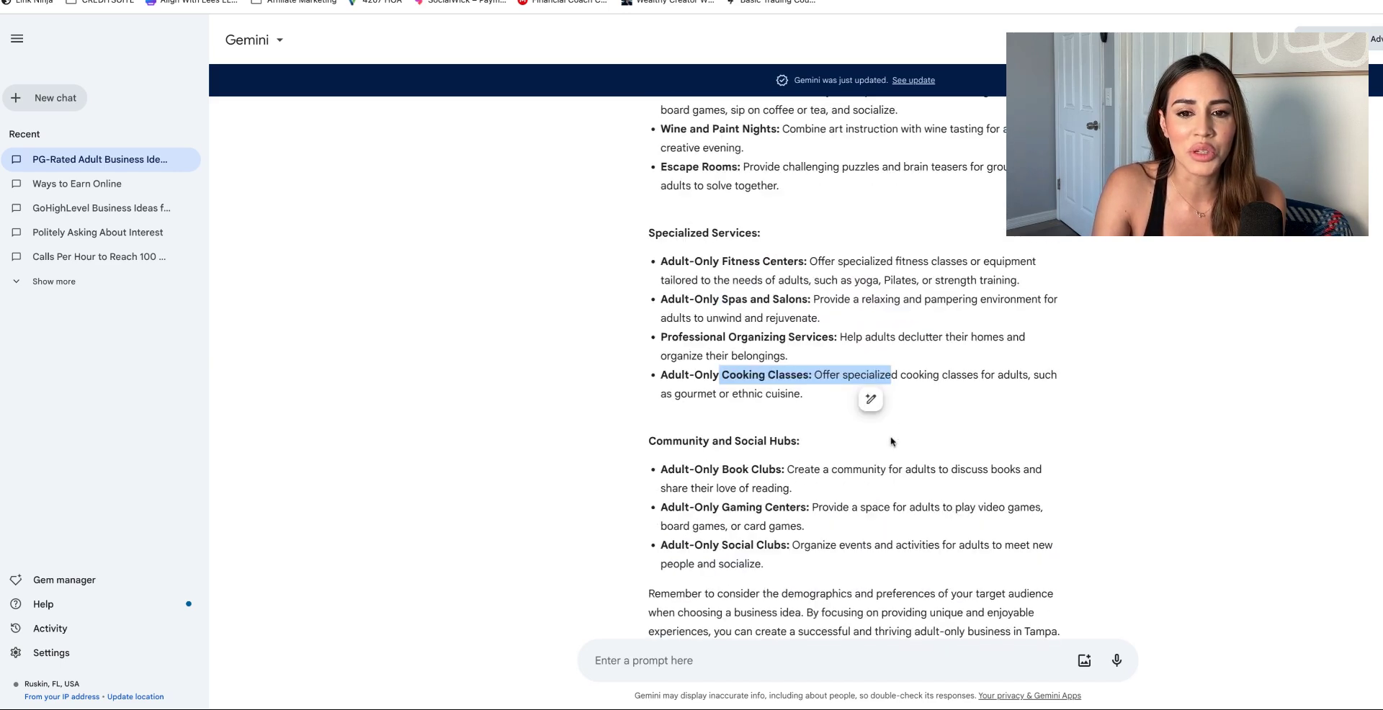
pyautogui.click(863, 393)
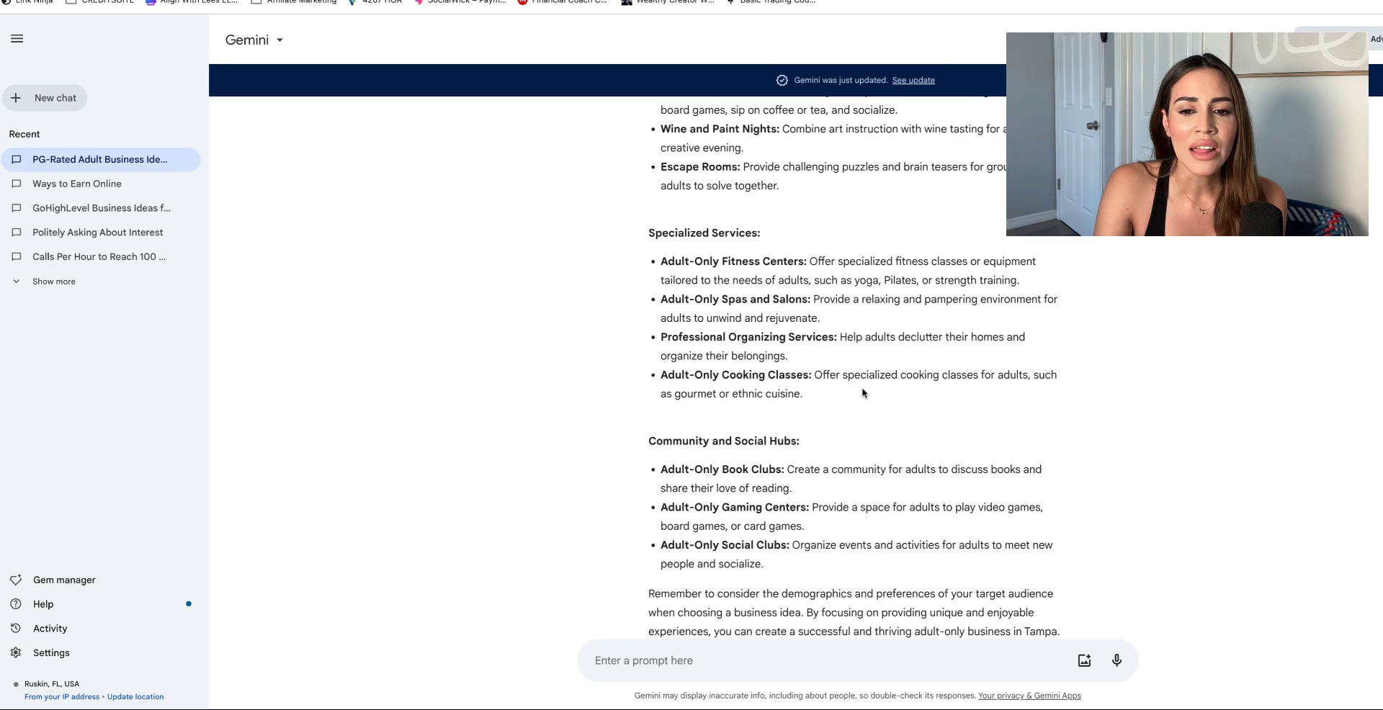
pyautogui.tripleClick(857, 395)
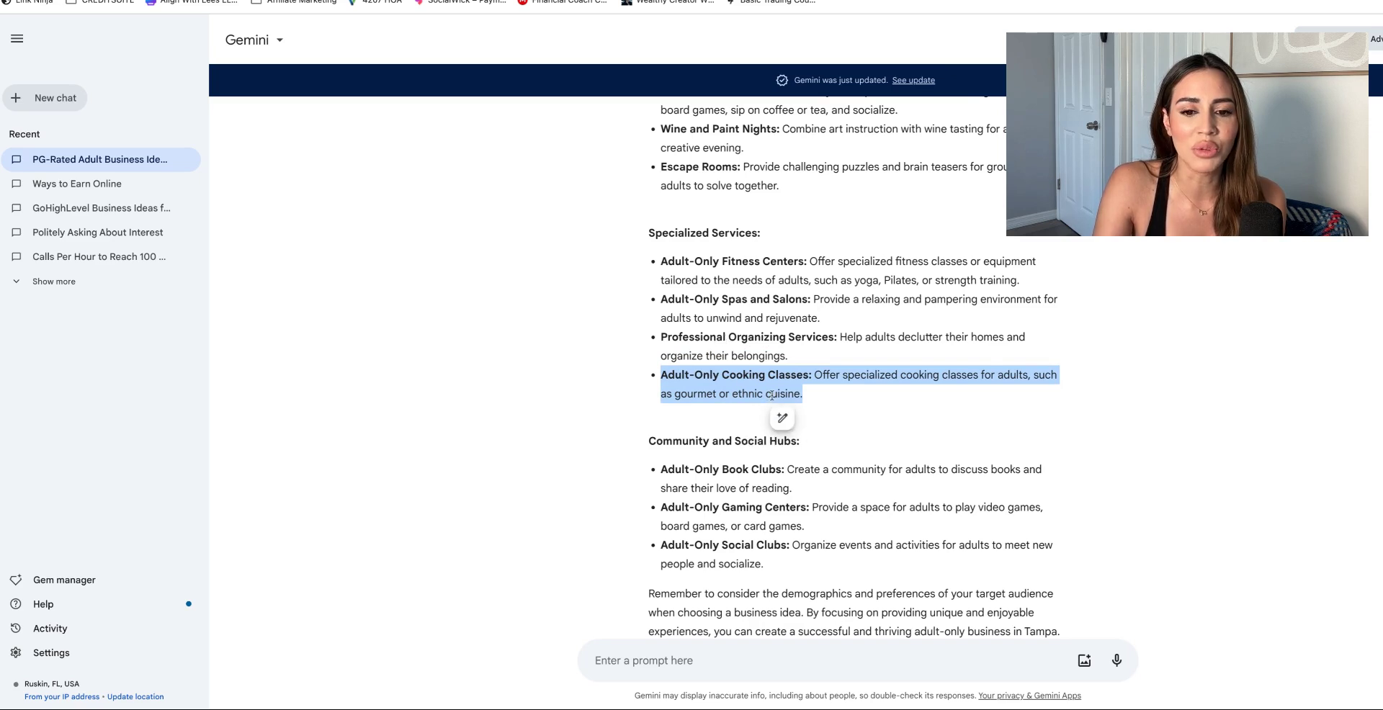
# Step: Go back to the Experiences and Classes ideas and highlight the whole Board Game Cafés entry
pyautogui.scroll(3, 772, 395)
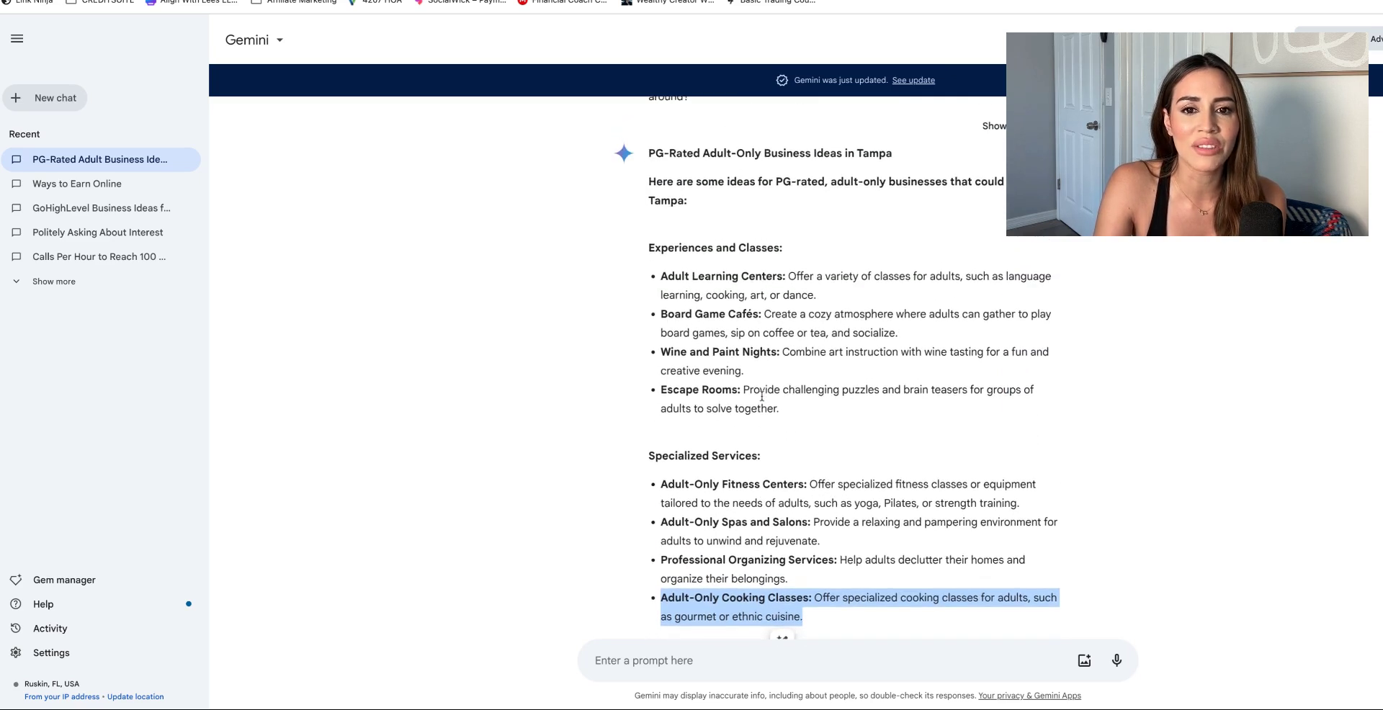
pyautogui.click(828, 364)
pyautogui.moveTo(912, 356); pyautogui.dragTo(659, 335)
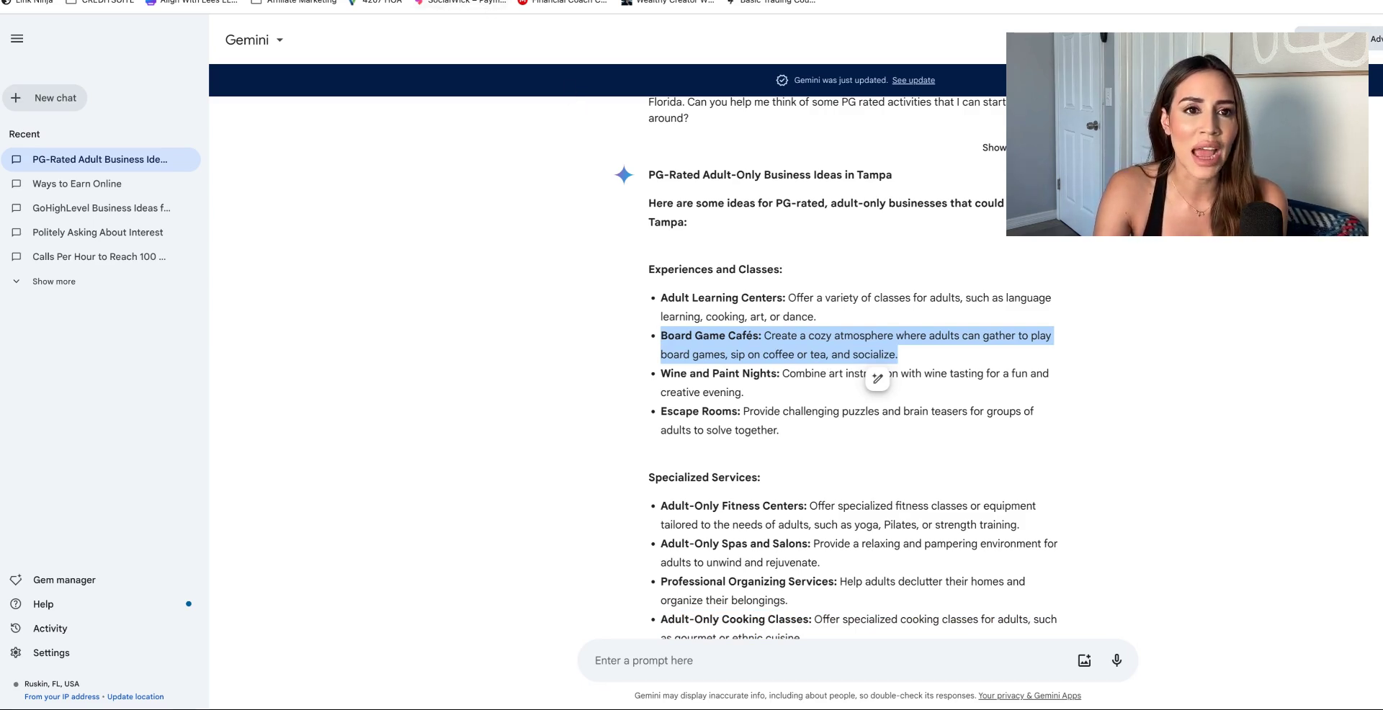
# Step: Switch to the Venturekit site and look over the sample business plan content on its homepage
pyautogui.hotkey('ctrl', 'Tab')
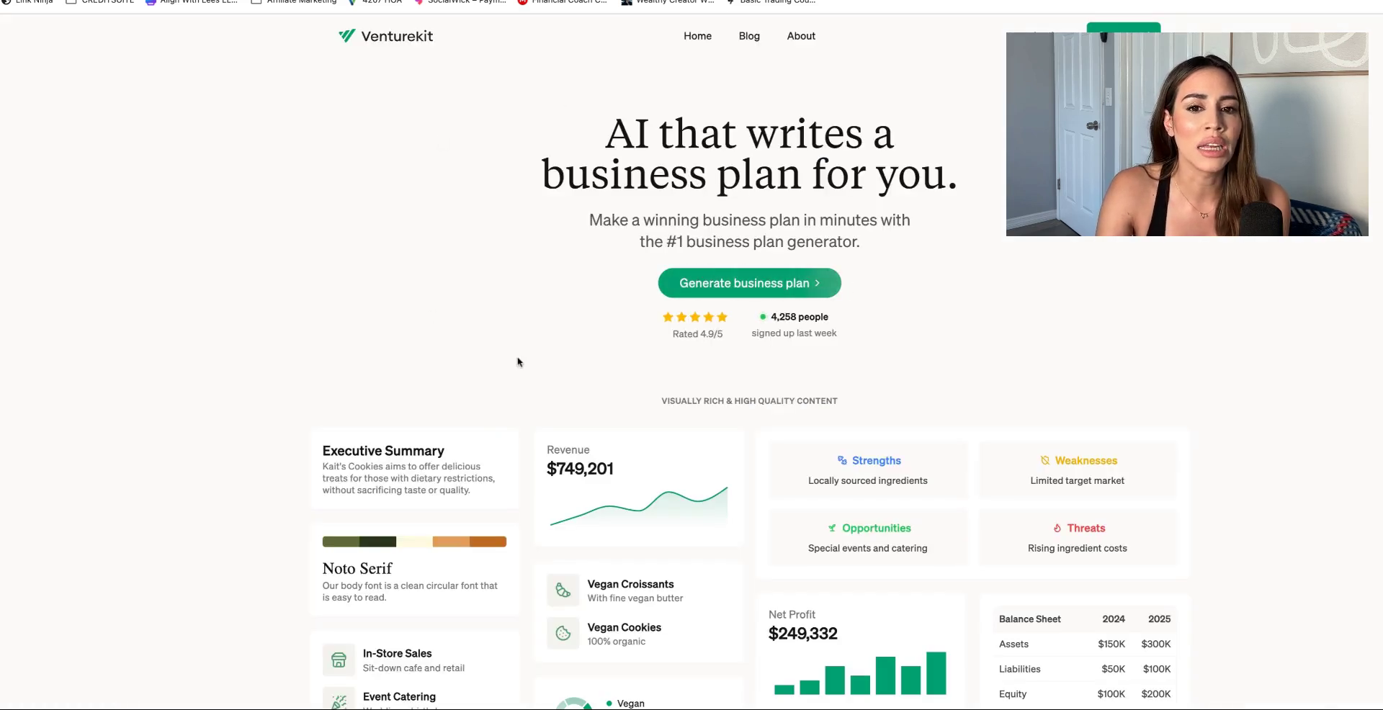
pyautogui.scroll(-3, 815, 310)
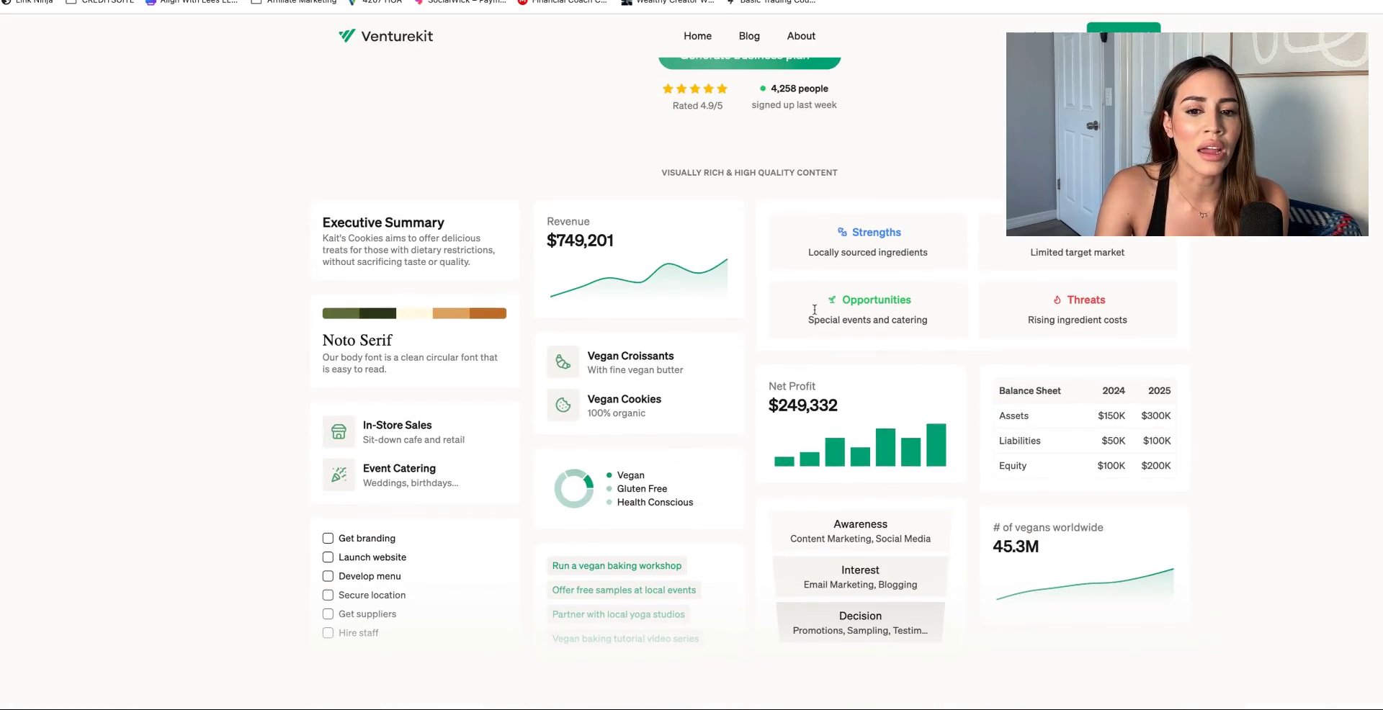
pyautogui.scroll(-2, 815, 309)
pyautogui.scroll(5, 749, 381)
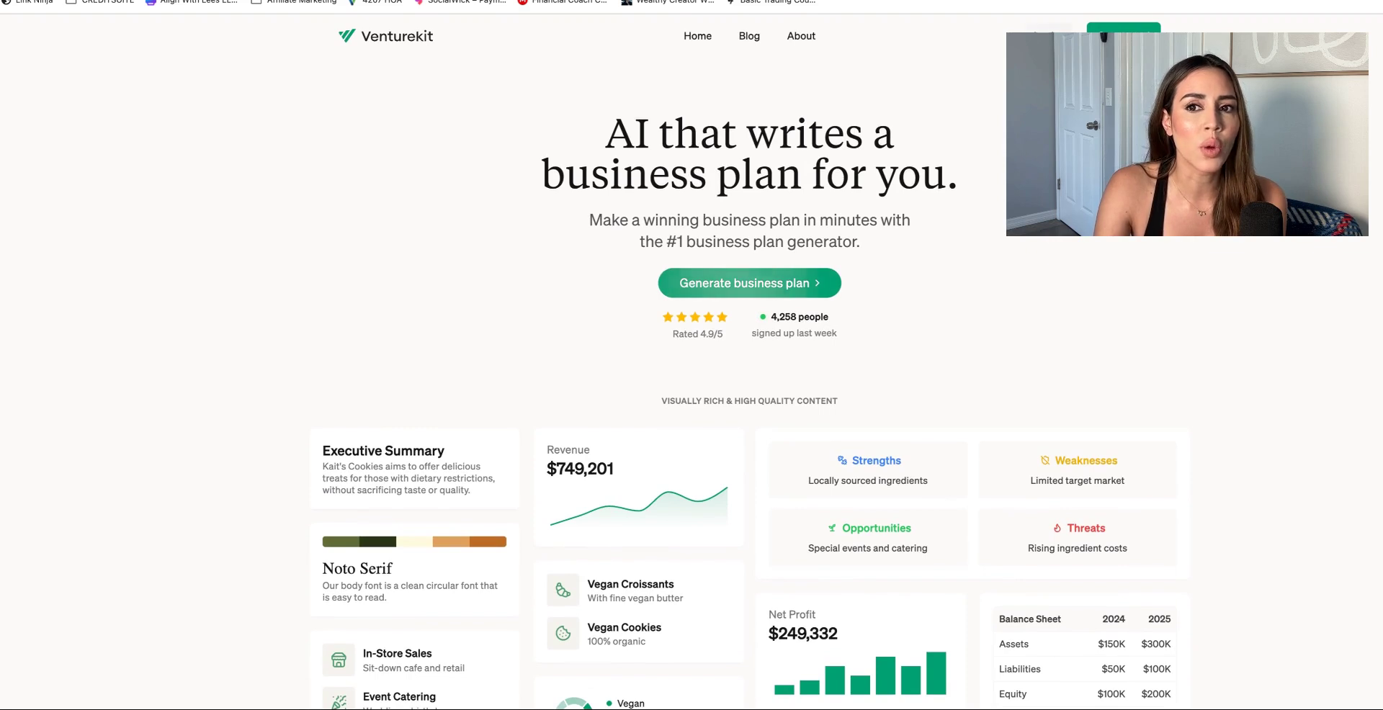
# Step: Enter the Venturekit business plan workspace and start creating a new company
pyautogui.click(1049, 34)
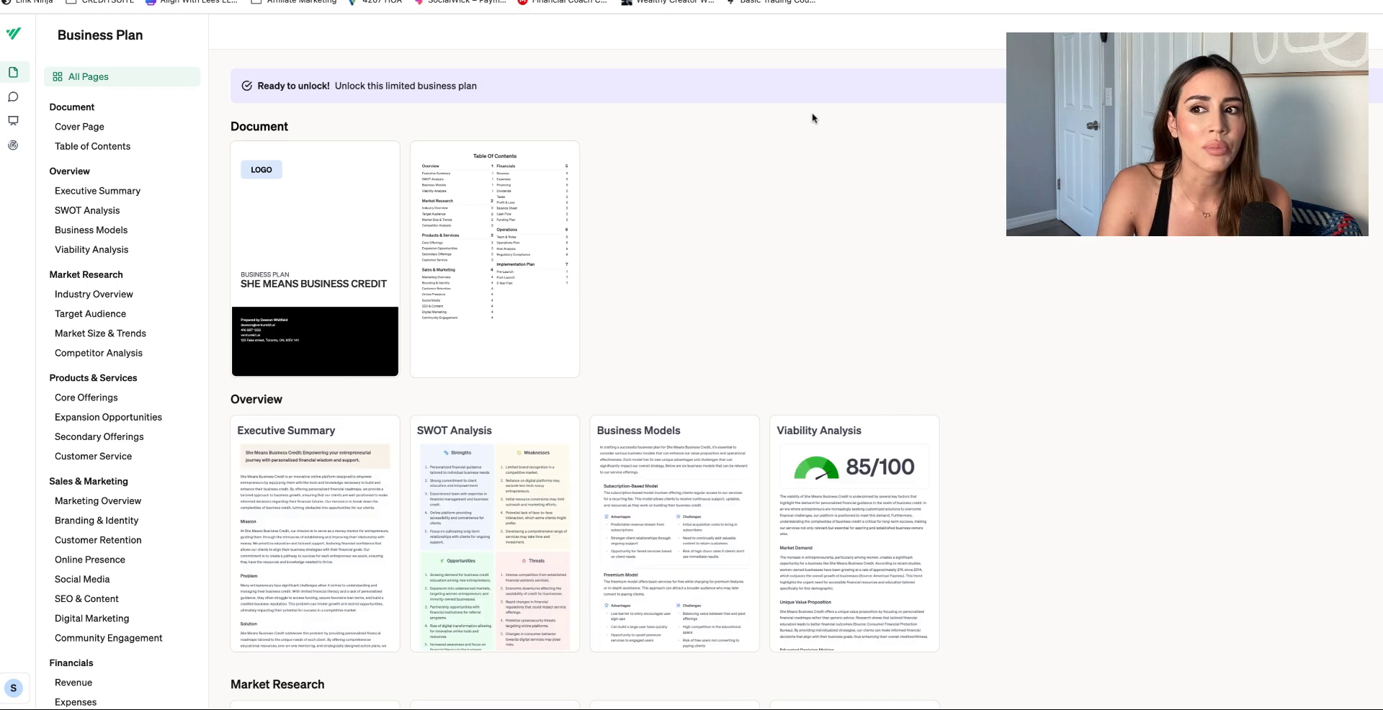
pyautogui.moveTo(18, 123)
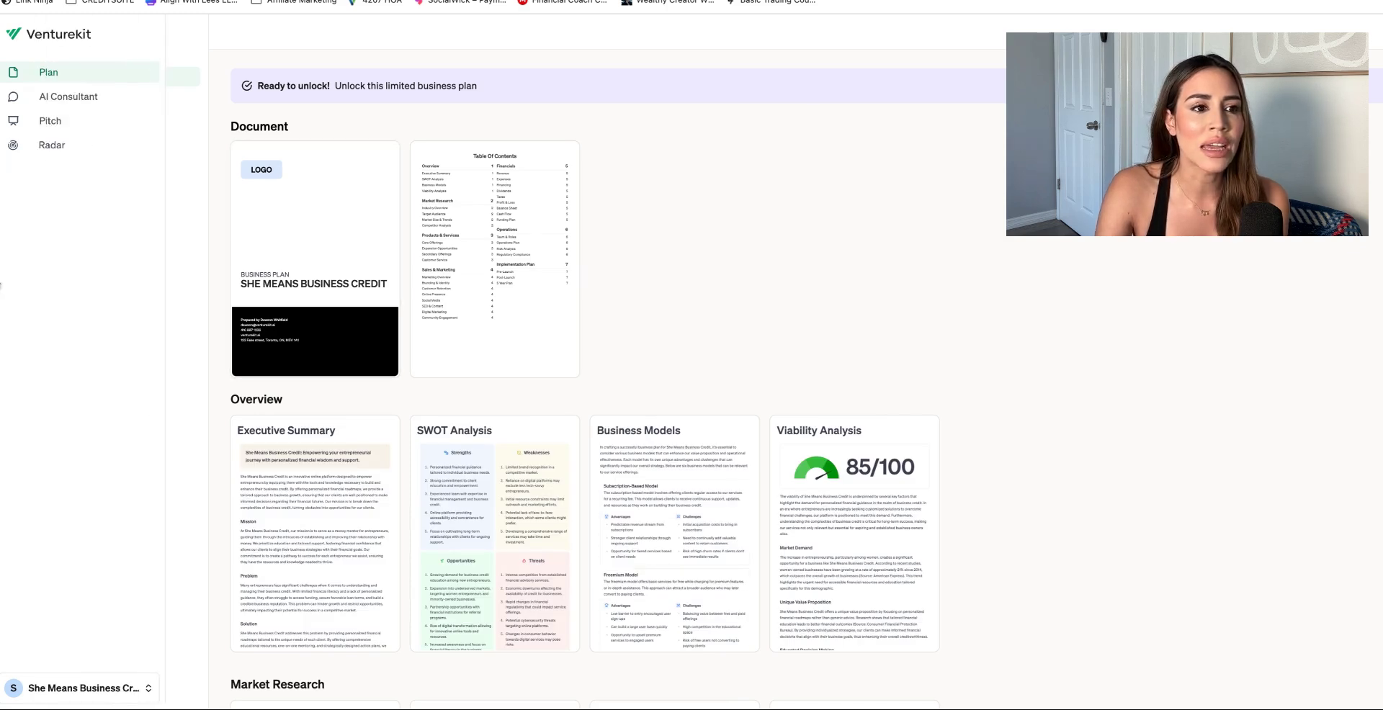
pyautogui.click(127, 694)
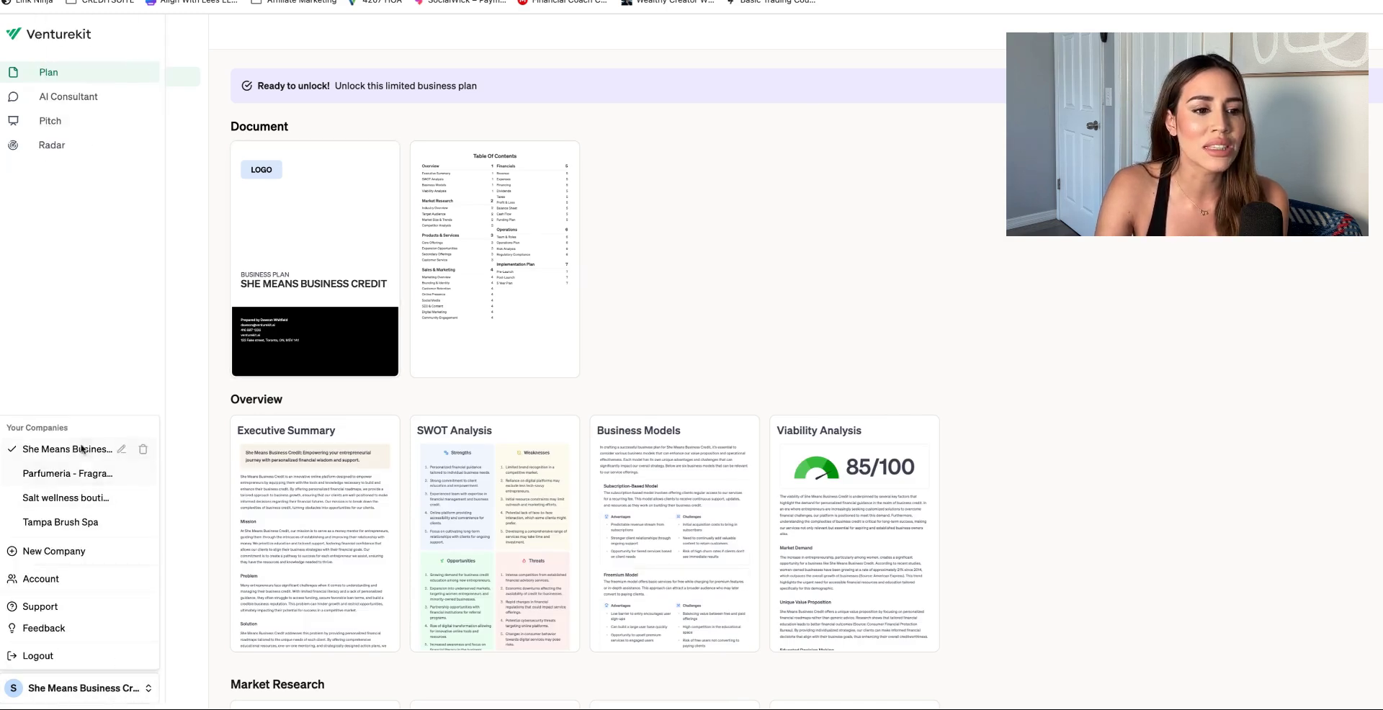
pyautogui.click(54, 551)
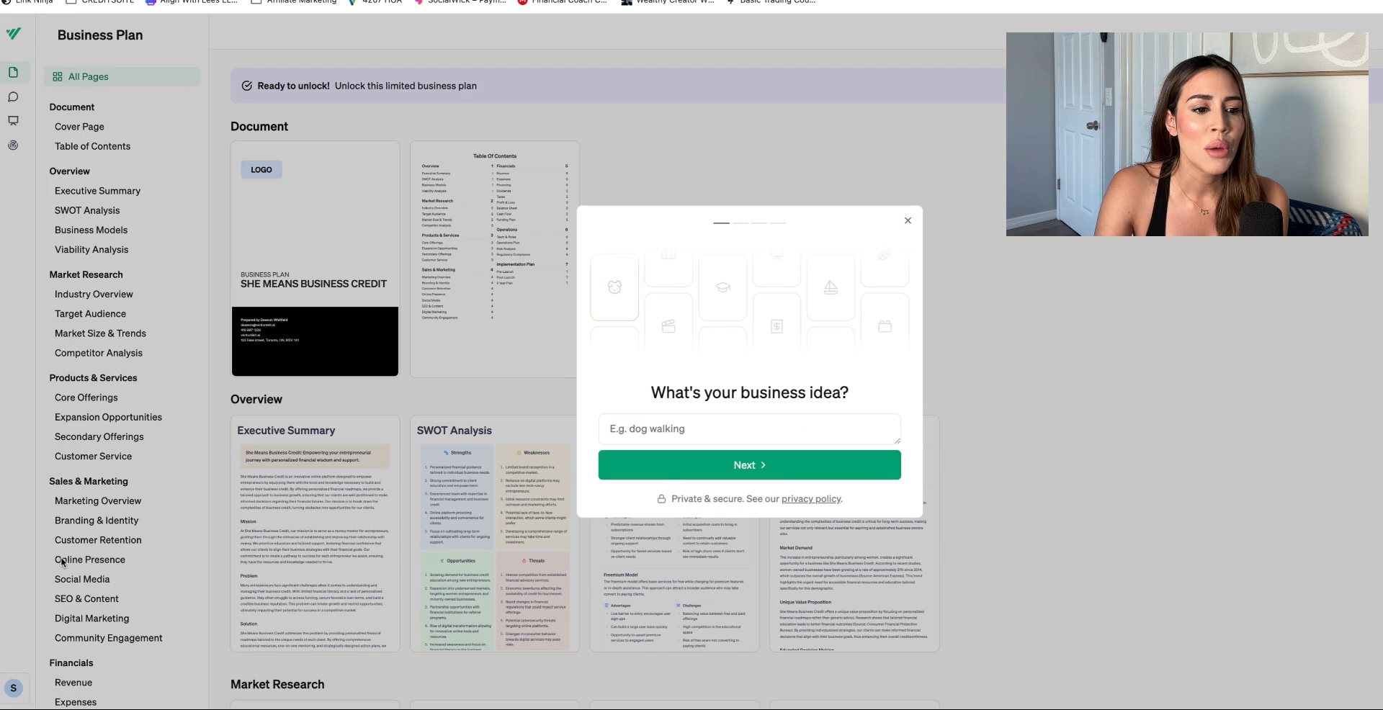
# Step: Check the highlighted idea in Gemini, enter "Board Game Cafe" as the business idea in Venturekit, and continue
pyautogui.click(711, 433)
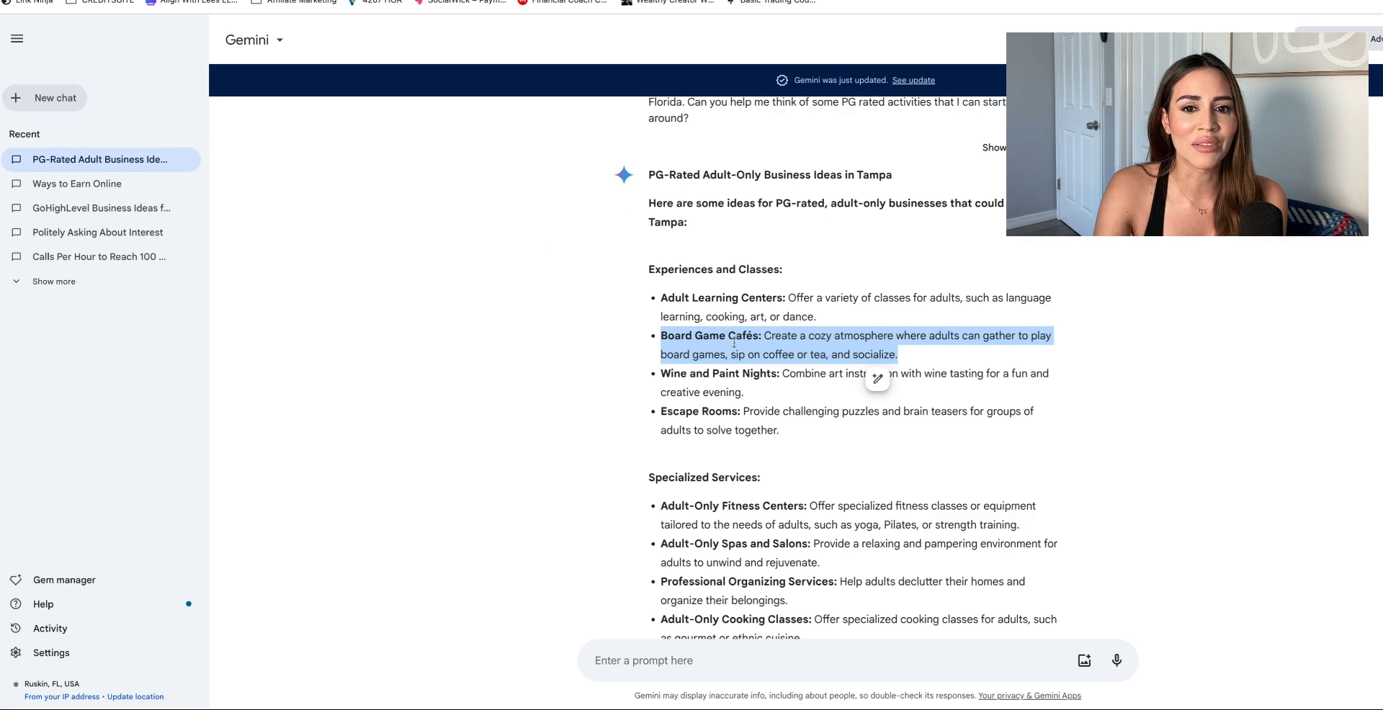
pyautogui.click(731, 349)
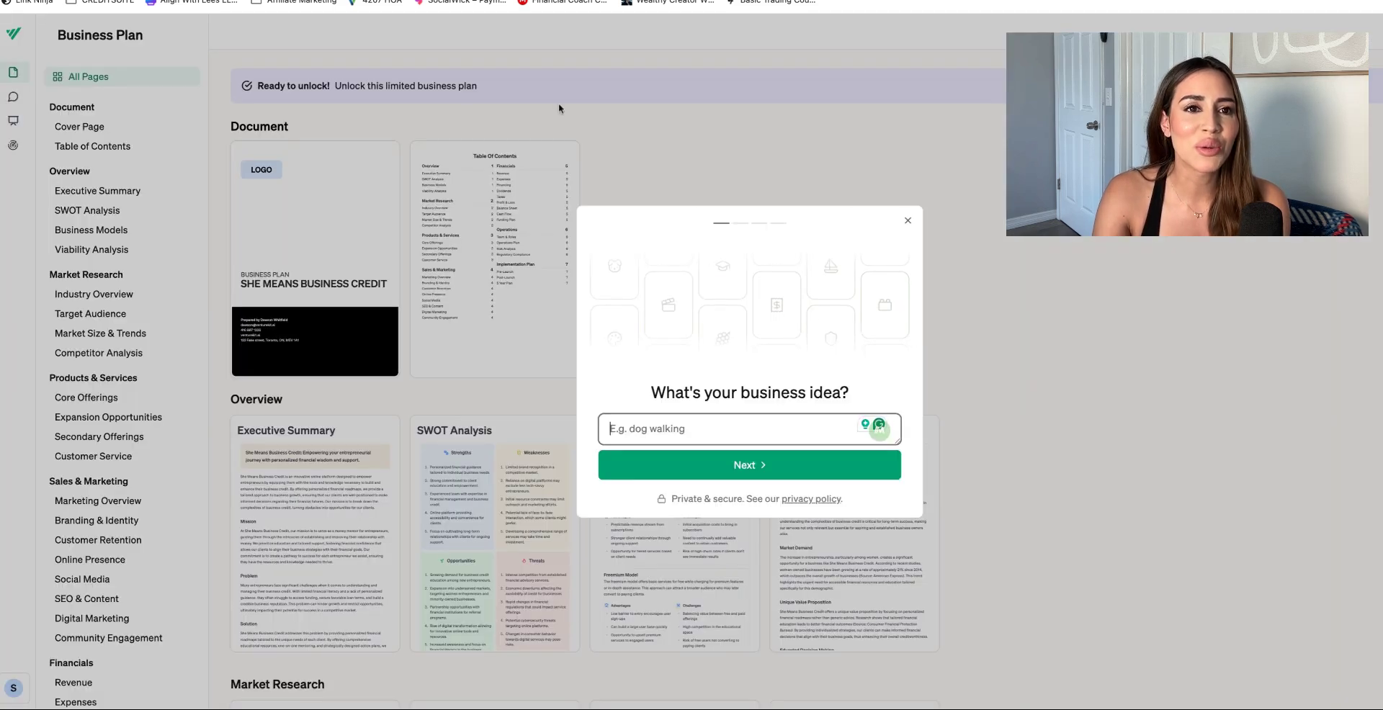
pyautogui.click(690, 438)
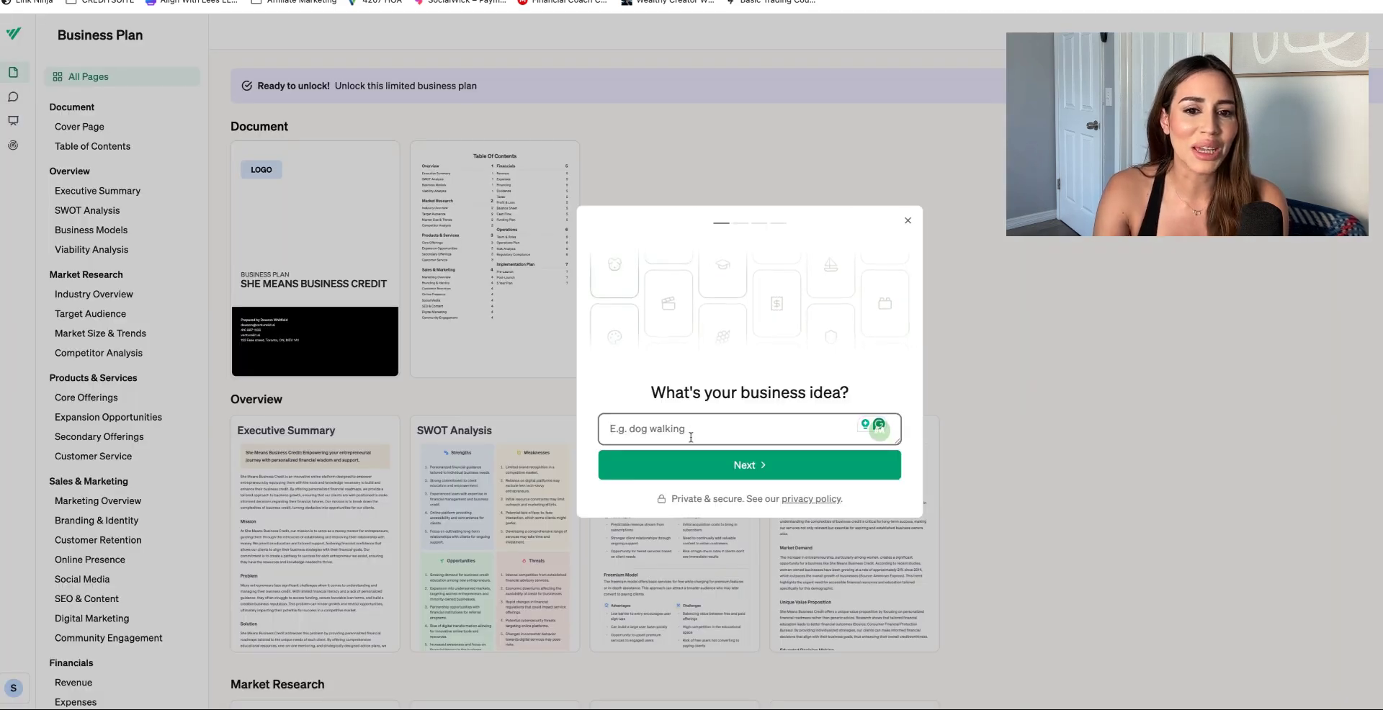
pyautogui.write('Board Game F')
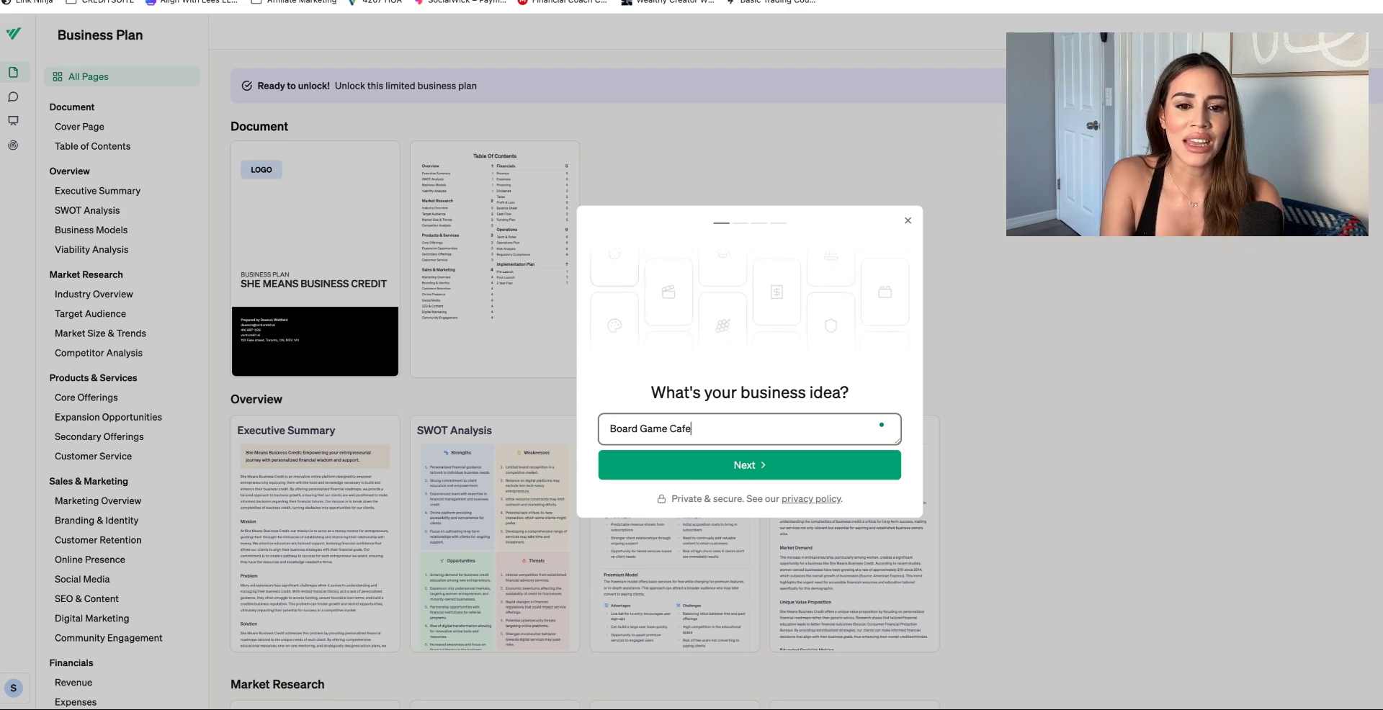
pyautogui.click(694, 476)
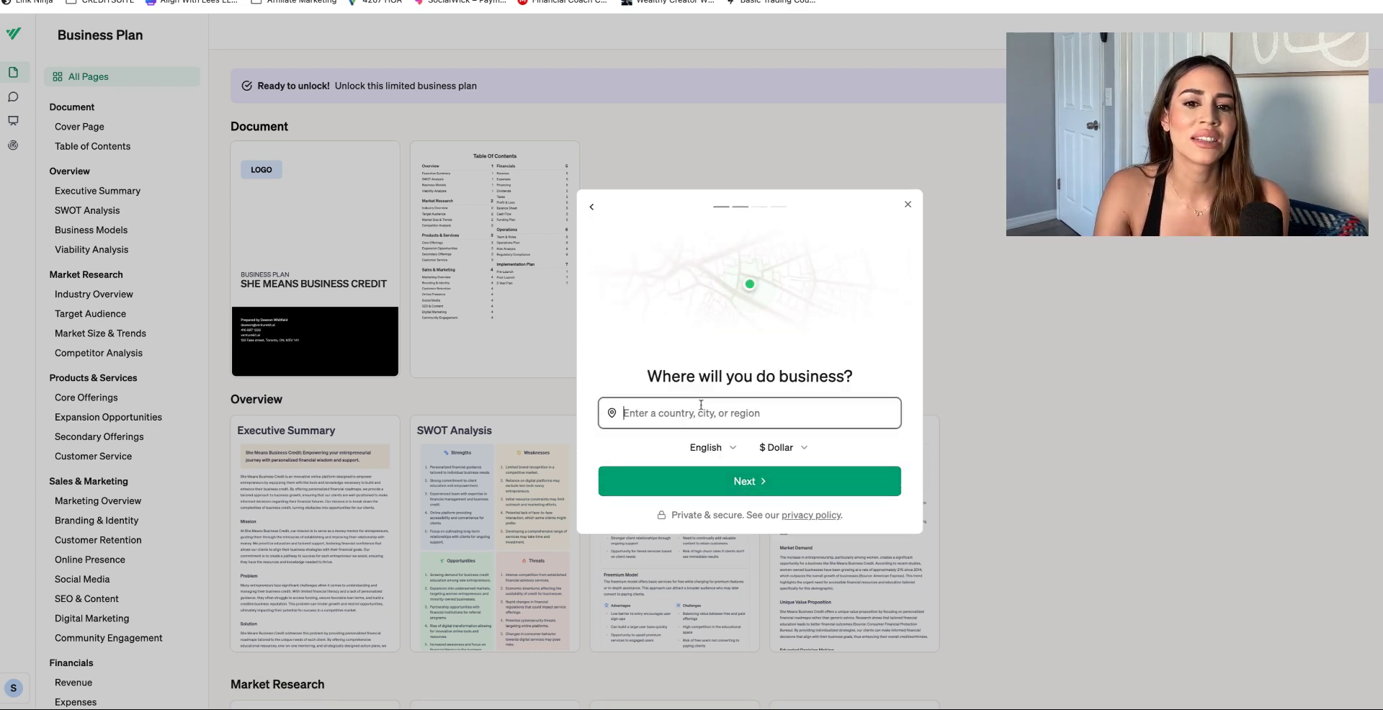
# Step: Set the business location to Tampa, FL, USA and request generated ideas for what makes the business unique
pyautogui.write('Tampa')
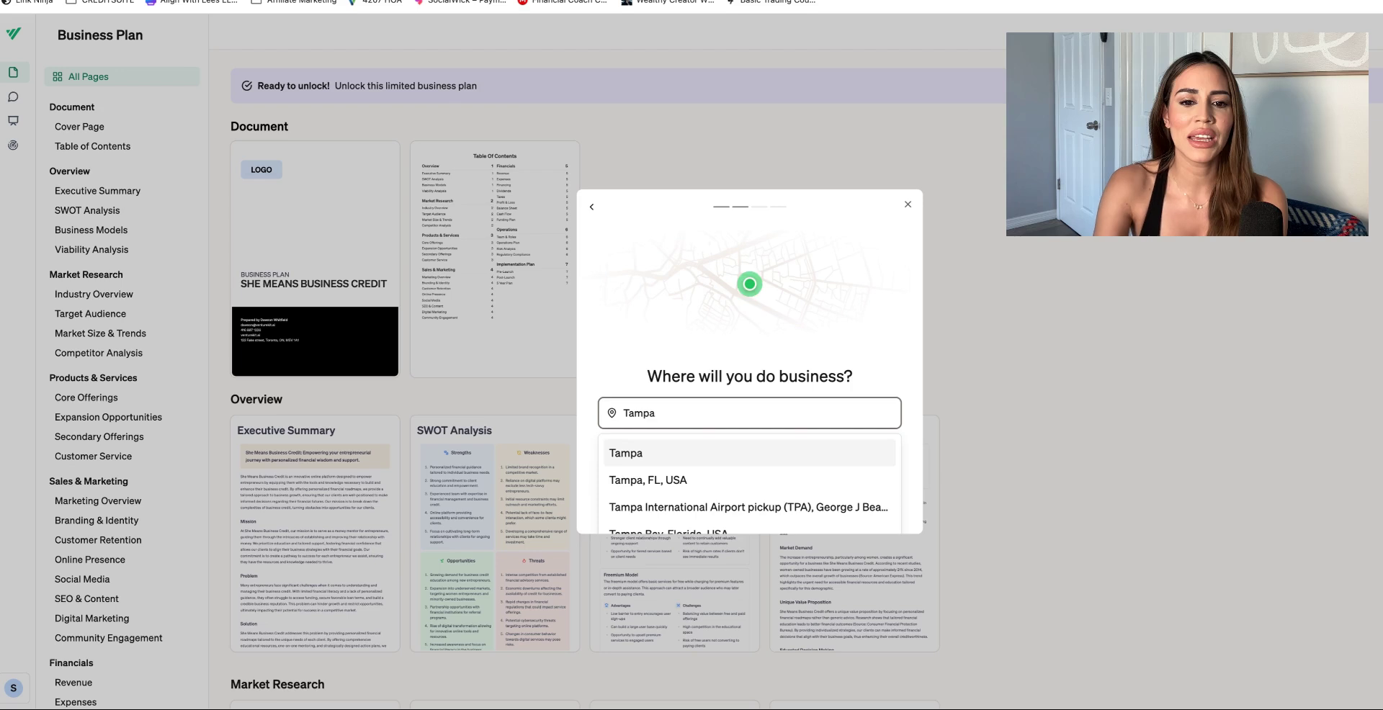
pyautogui.click(649, 480)
pyautogui.click(688, 490)
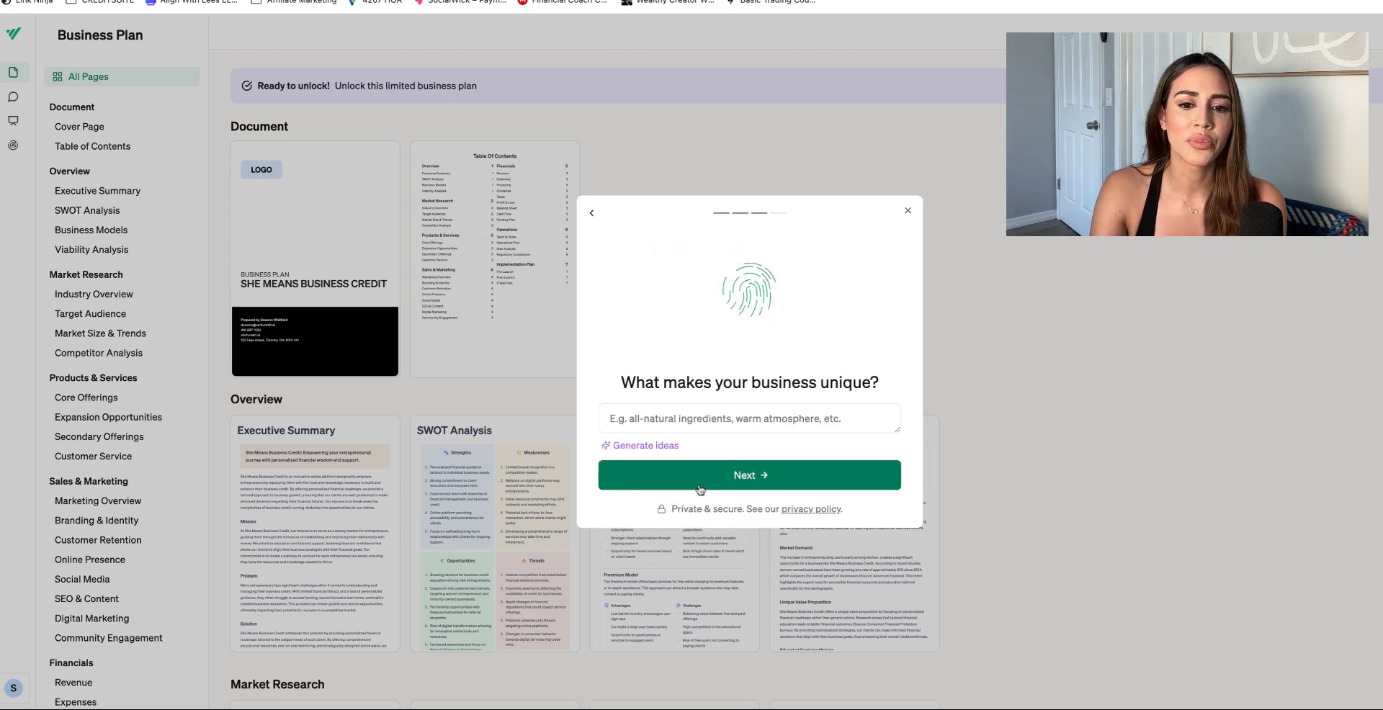
pyautogui.click(646, 447)
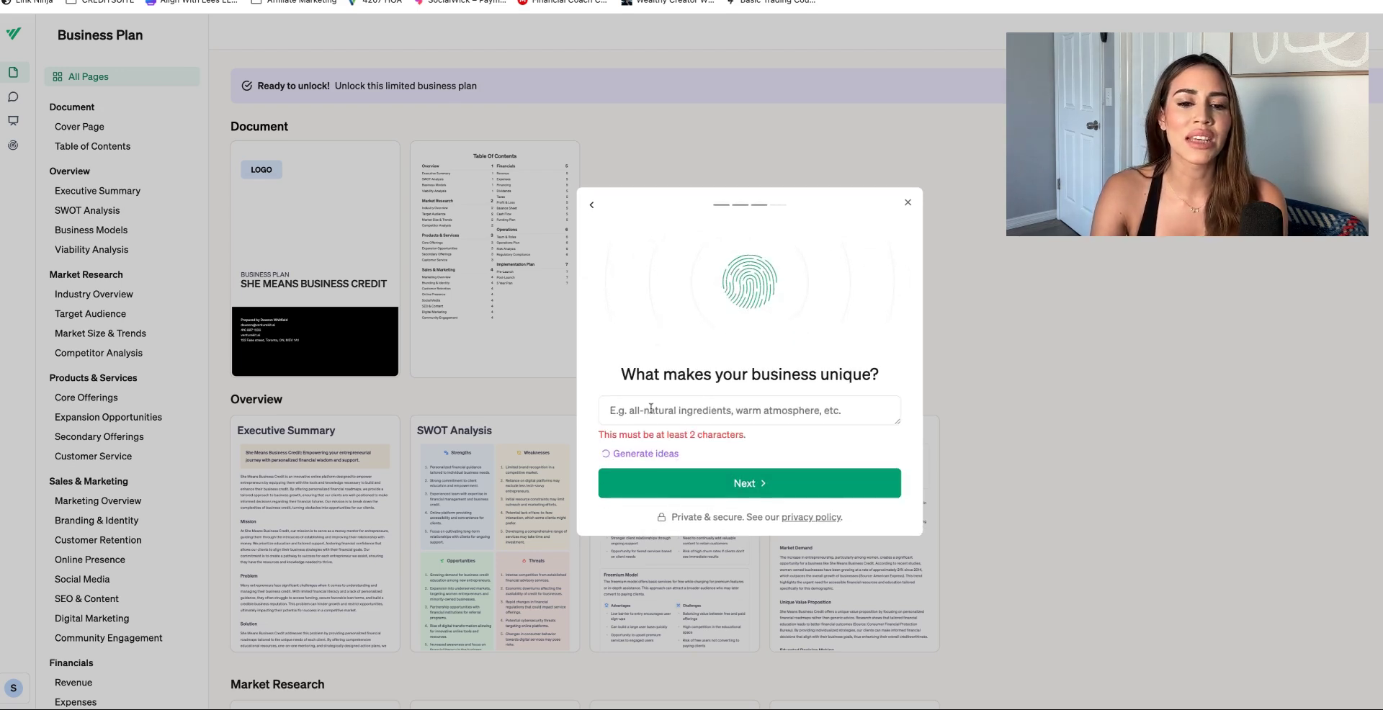
pyautogui.click(651, 418)
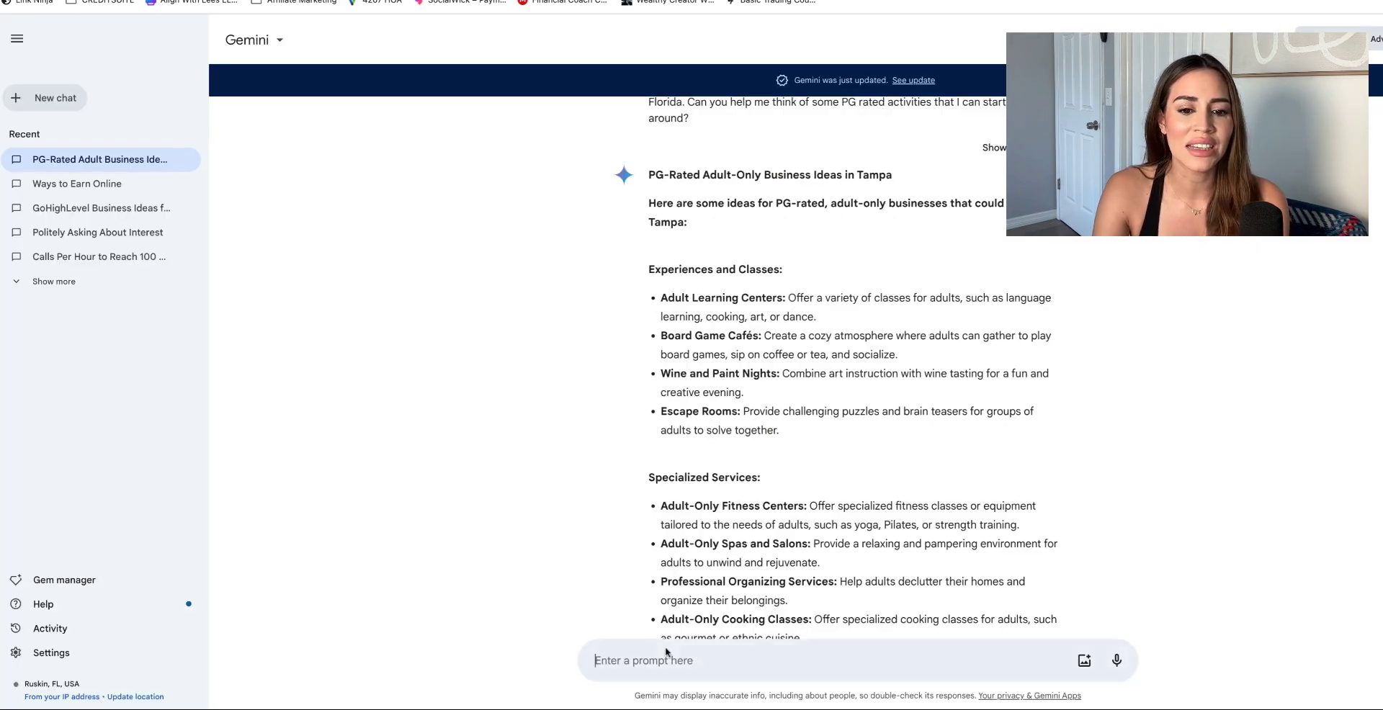
# Step: Switch to Gemini and begin a follow-up prompt with "I am really loving the board game cafe idea but it seems a little 'boring'"
pyautogui.write('I am re')
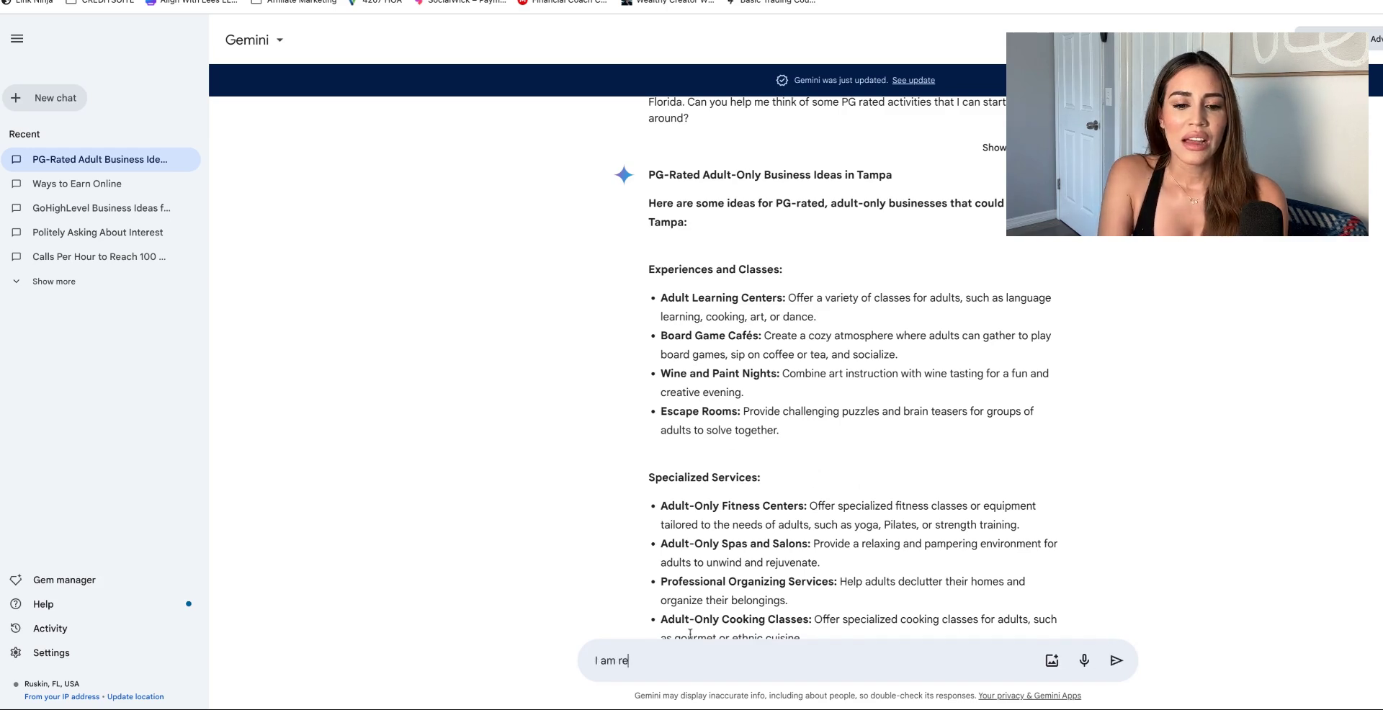
pyautogui.write('ally loving the board ga')
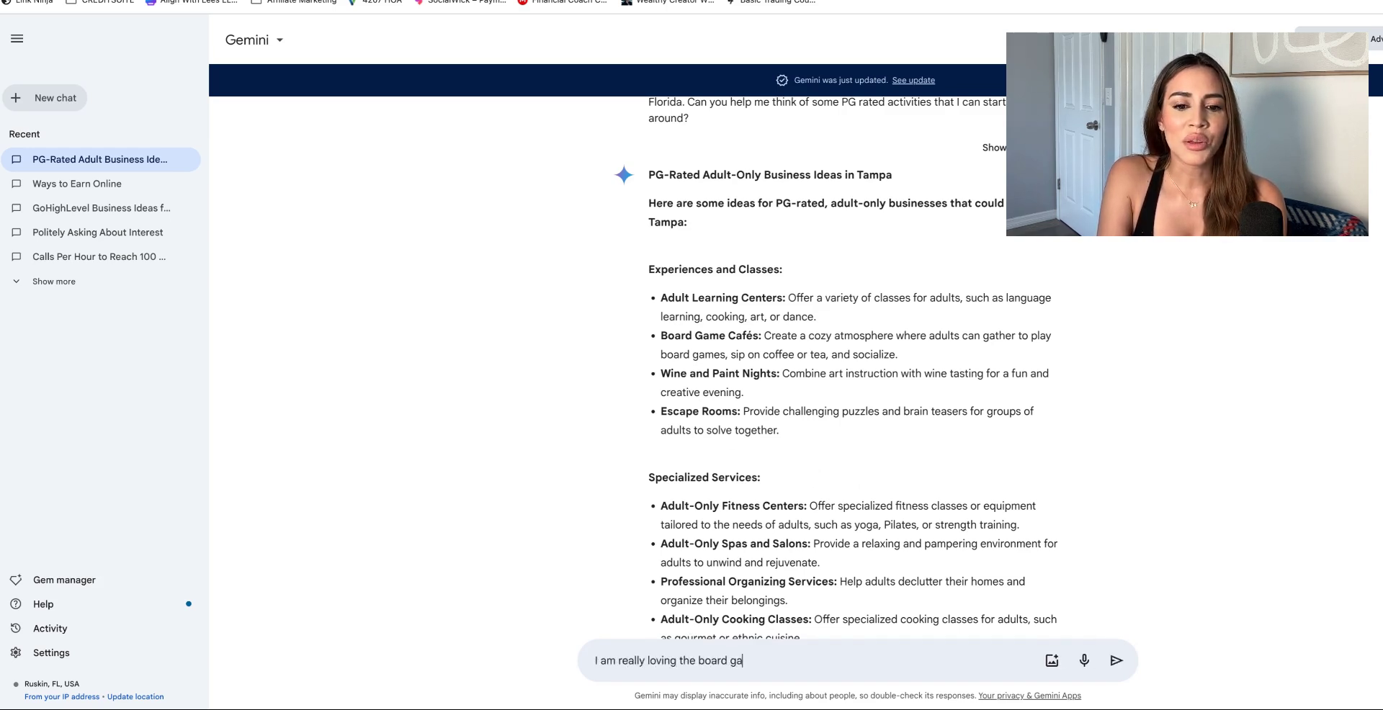
pyautogui.write('me cafe idea, bu')
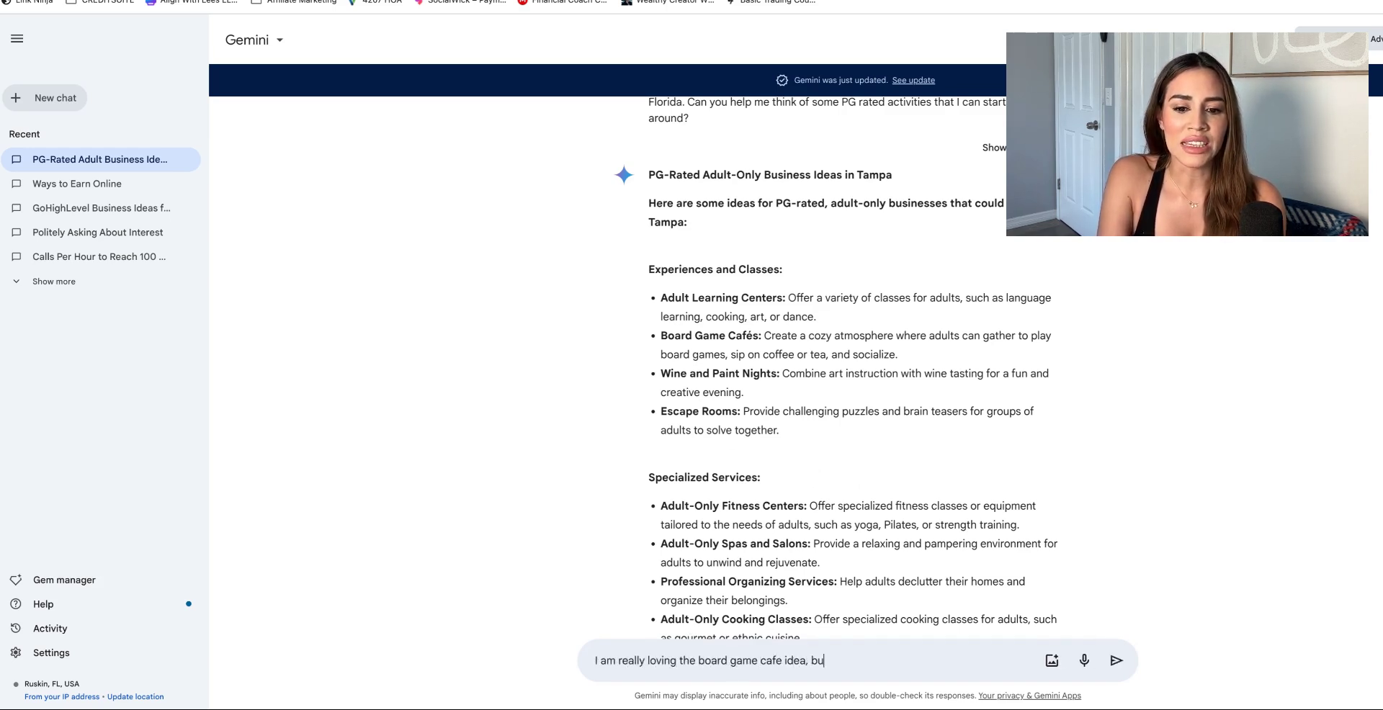
pyautogui.press('BackSpace')
pyautogui.press('BackSpace')
pyautogui.write('but it seems a little “bori')
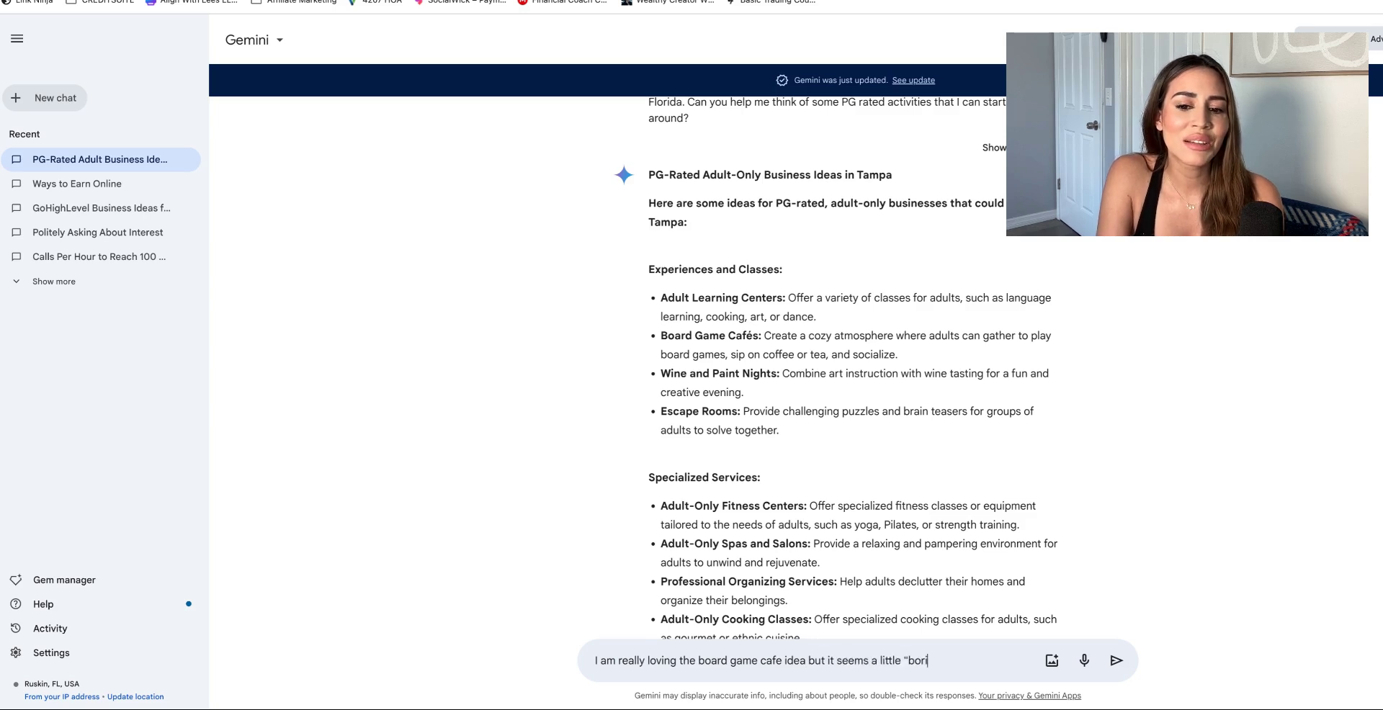
pyautogui.write('ng” what differ')
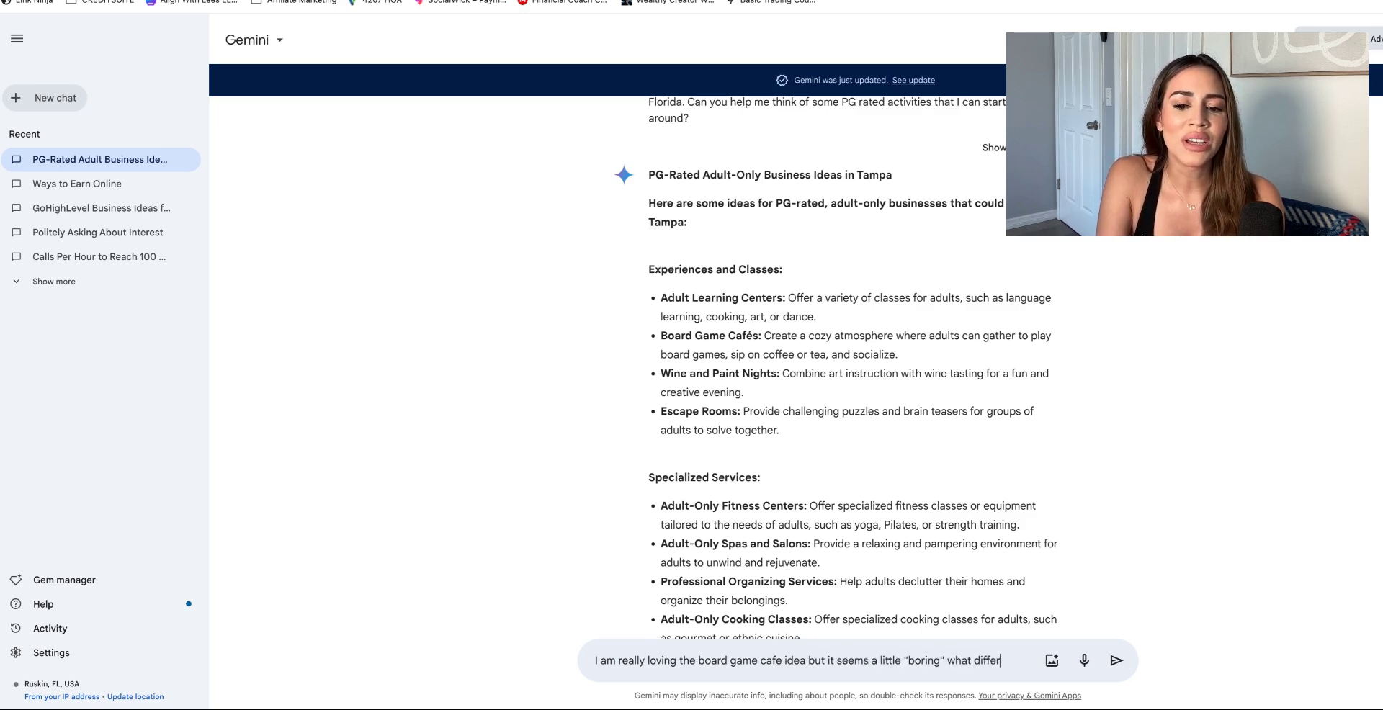
# Step: Complete the prompt with "what different ways can we make this business unique, think outside of the box?" and submit it
pyautogui.write('ent ways can we make th')
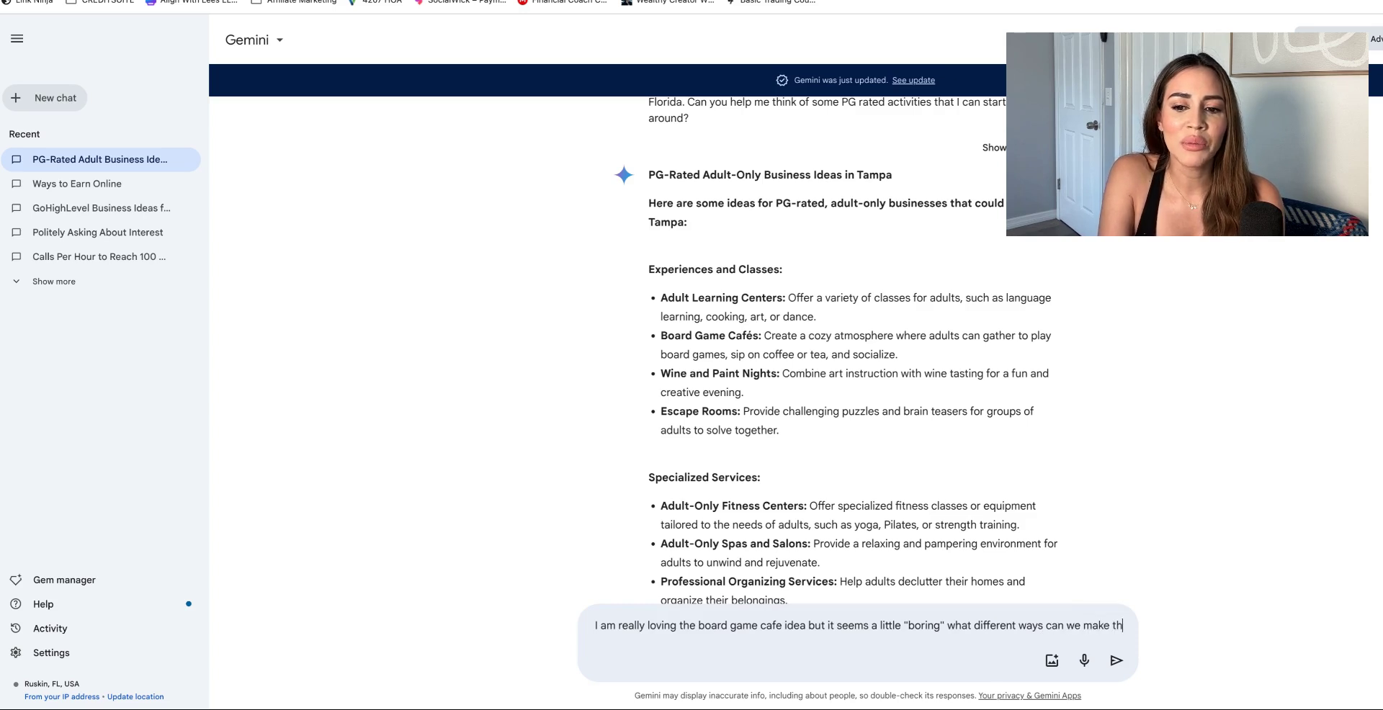
pyautogui.write('is business unique')
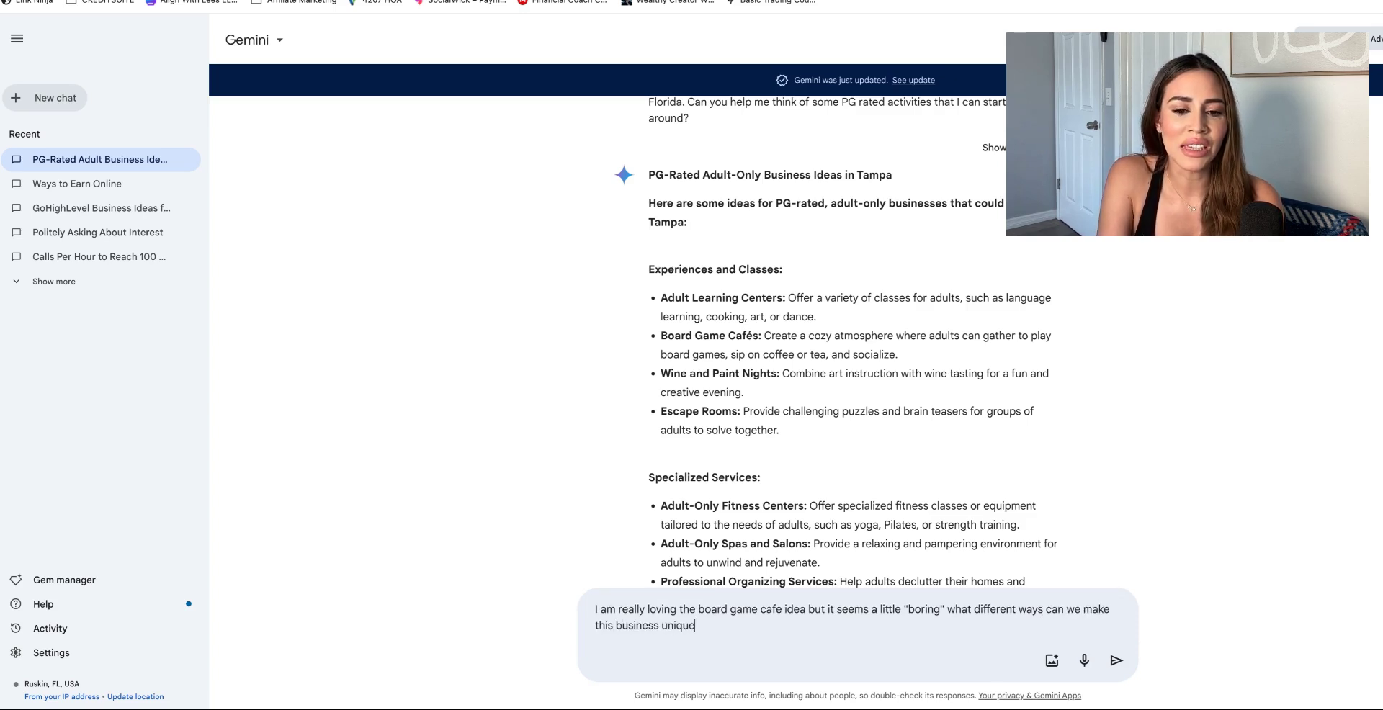
pyautogui.write(', think outside of ')
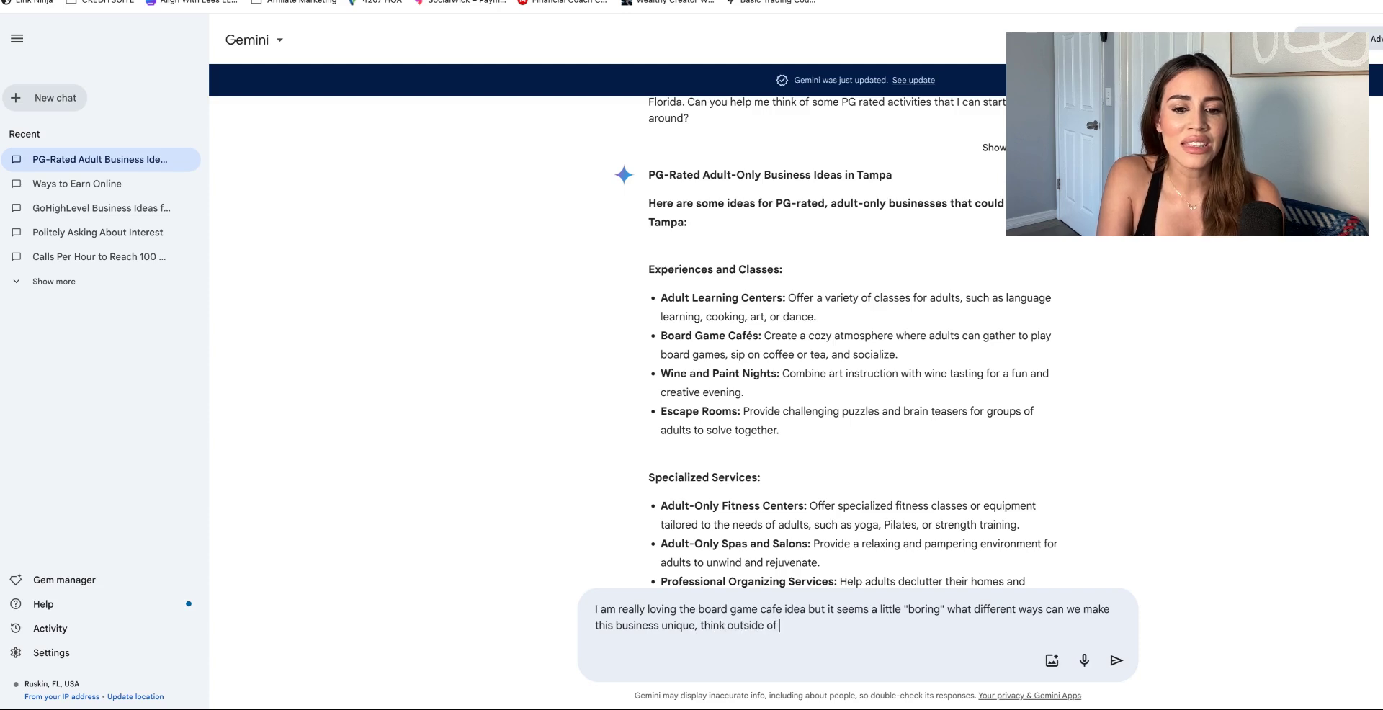
pyautogui.write('the box?')
pyautogui.press('Return')
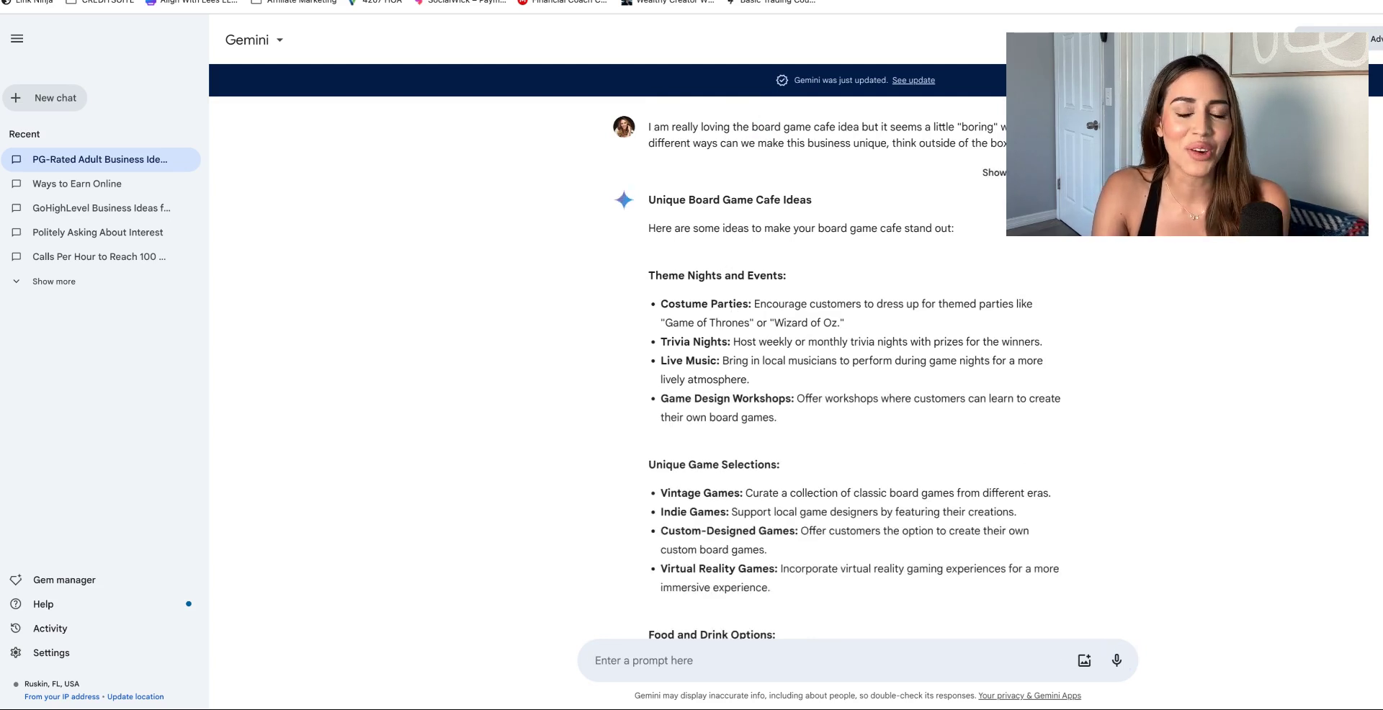
# Step: Review the submitted prompt above the Unique Board Game Cafe Ideas reply, briefly highlighting the "think outside of the box" wording
pyautogui.scroll(1, 693, 186)
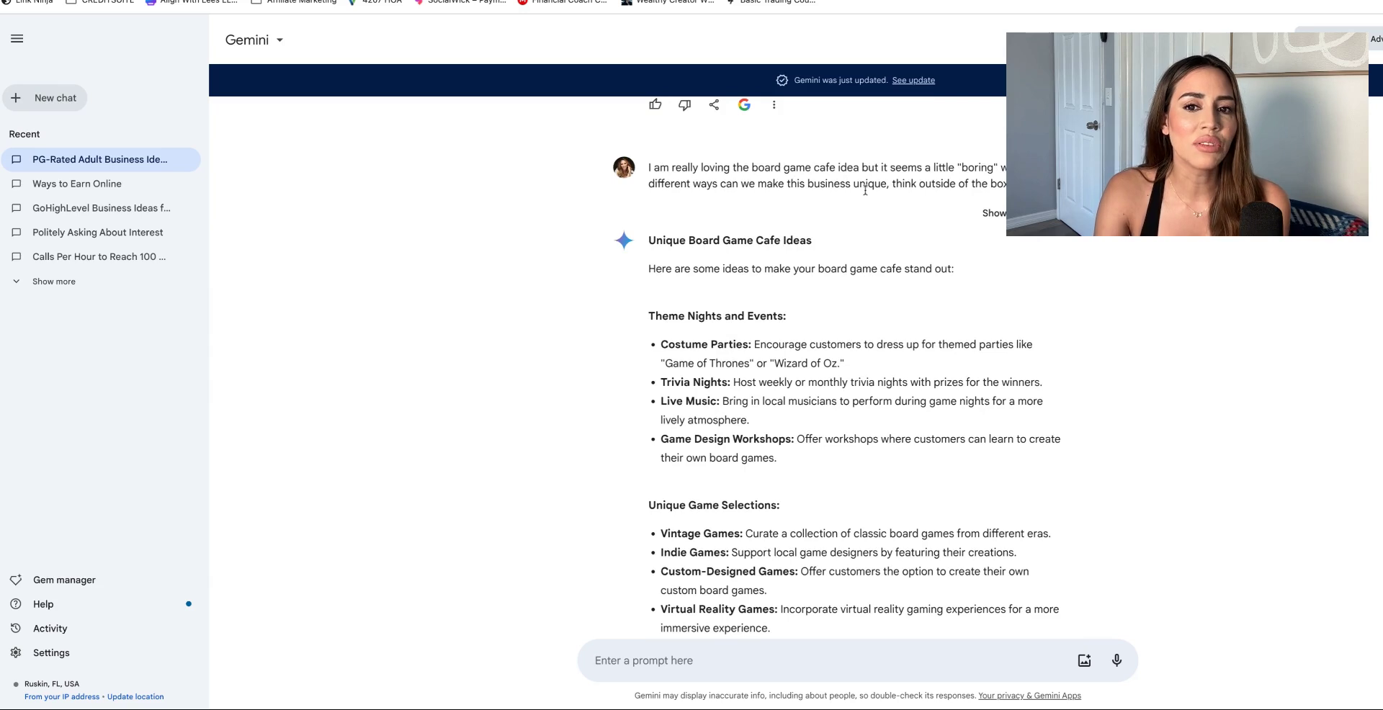
pyautogui.moveTo(1005, 185); pyautogui.dragTo(883, 186)
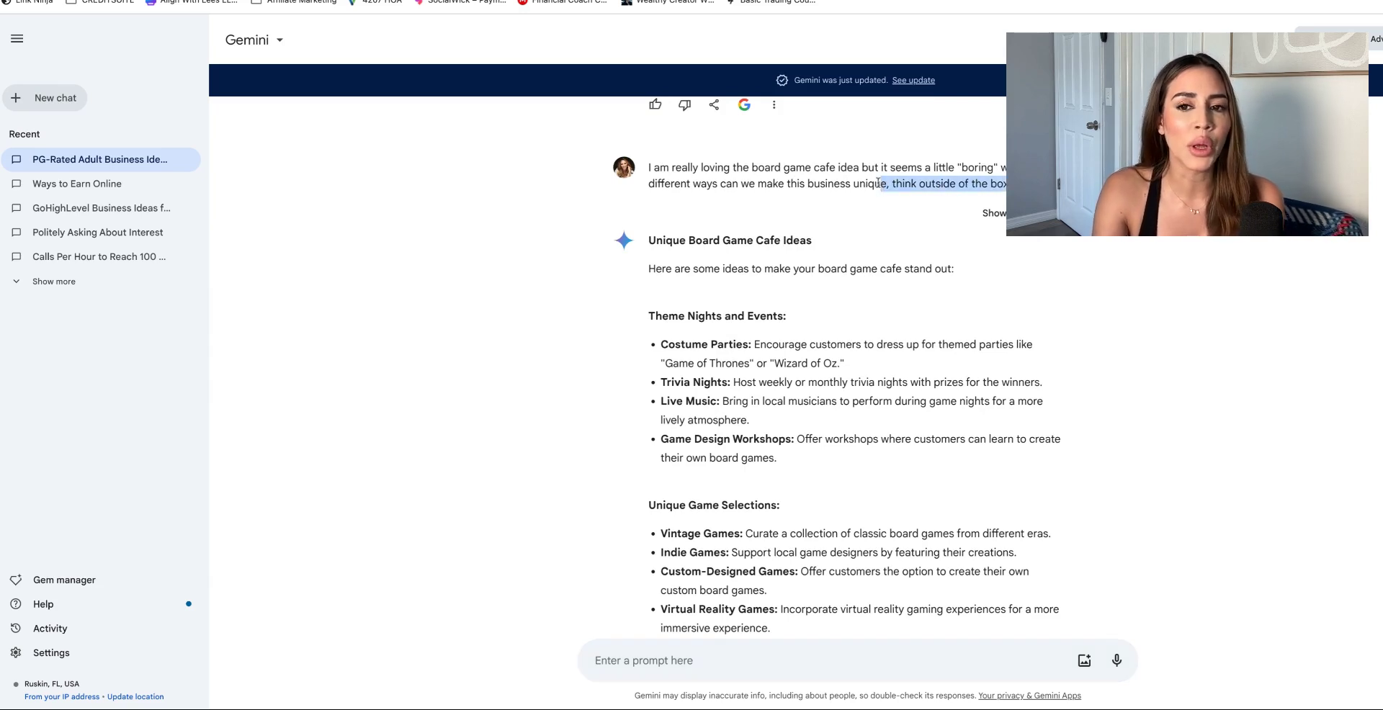
pyautogui.click(878, 184)
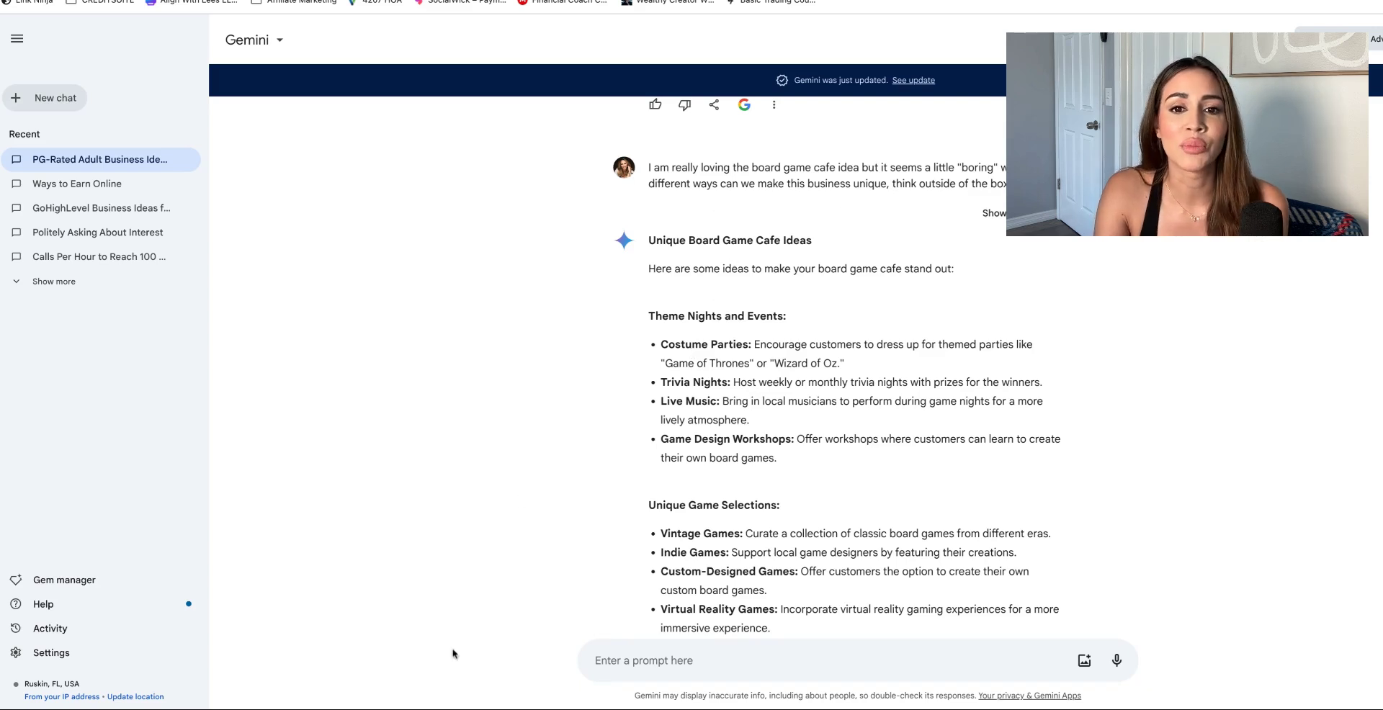
# Step: Ask Gemini for reasons couples might not come to an adult only board game cafe for making their own board game inspired by relationship milestones
pyautogui.scroll(-2, 661, 476)
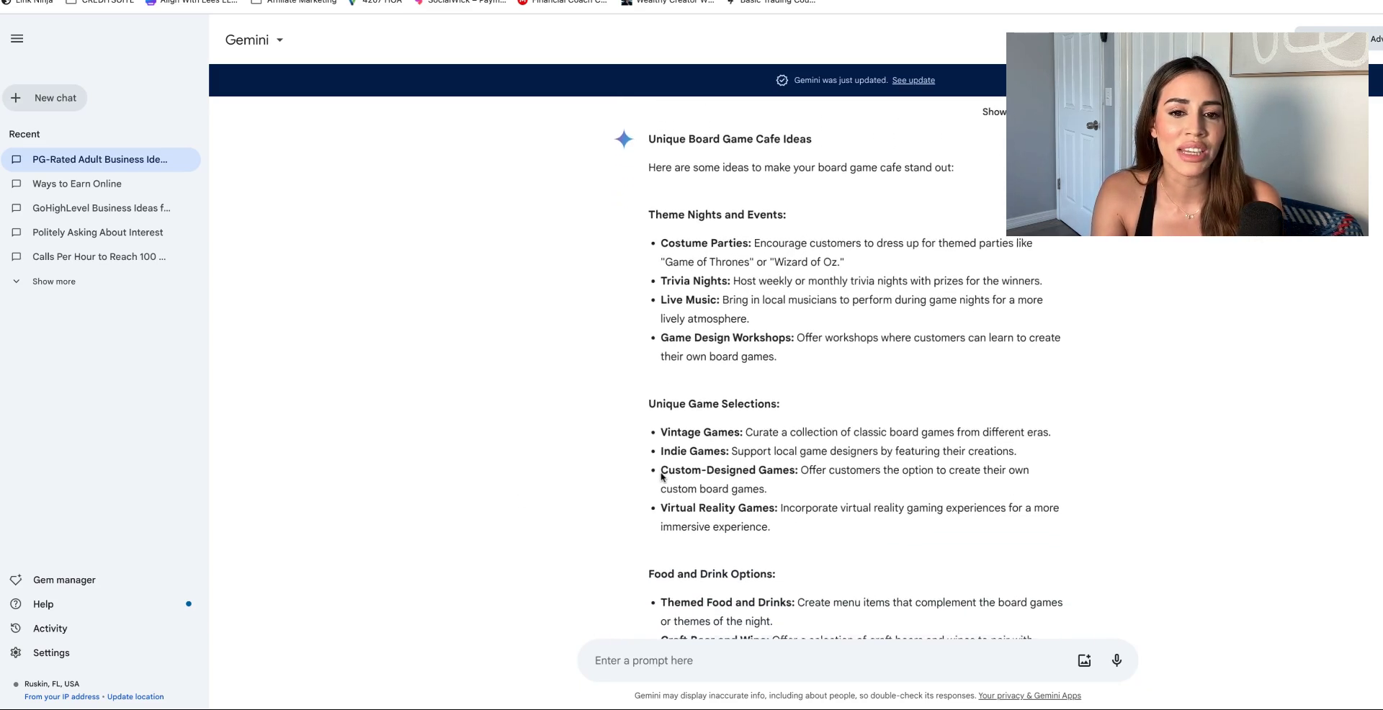
pyautogui.scroll(-2, 839, 368)
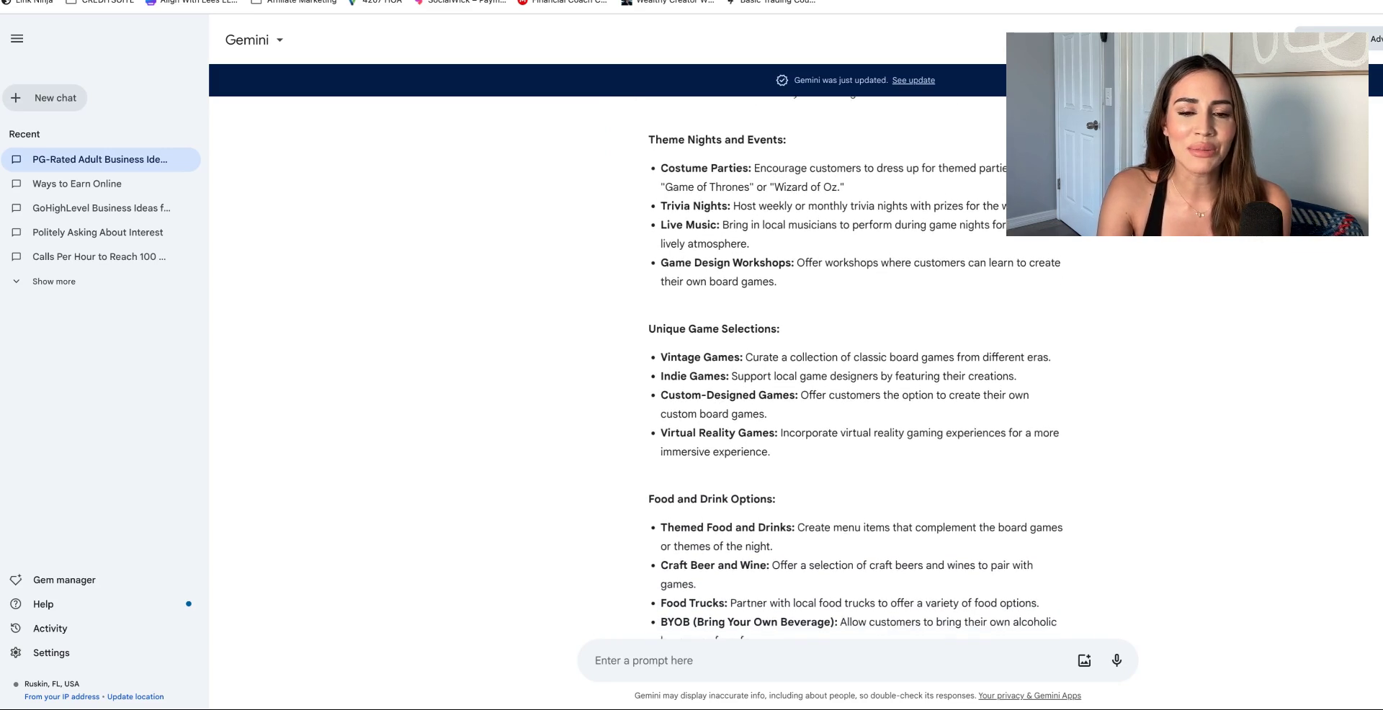
pyautogui.scroll(1, 839, 368)
pyautogui.tripleClick(667, 285)
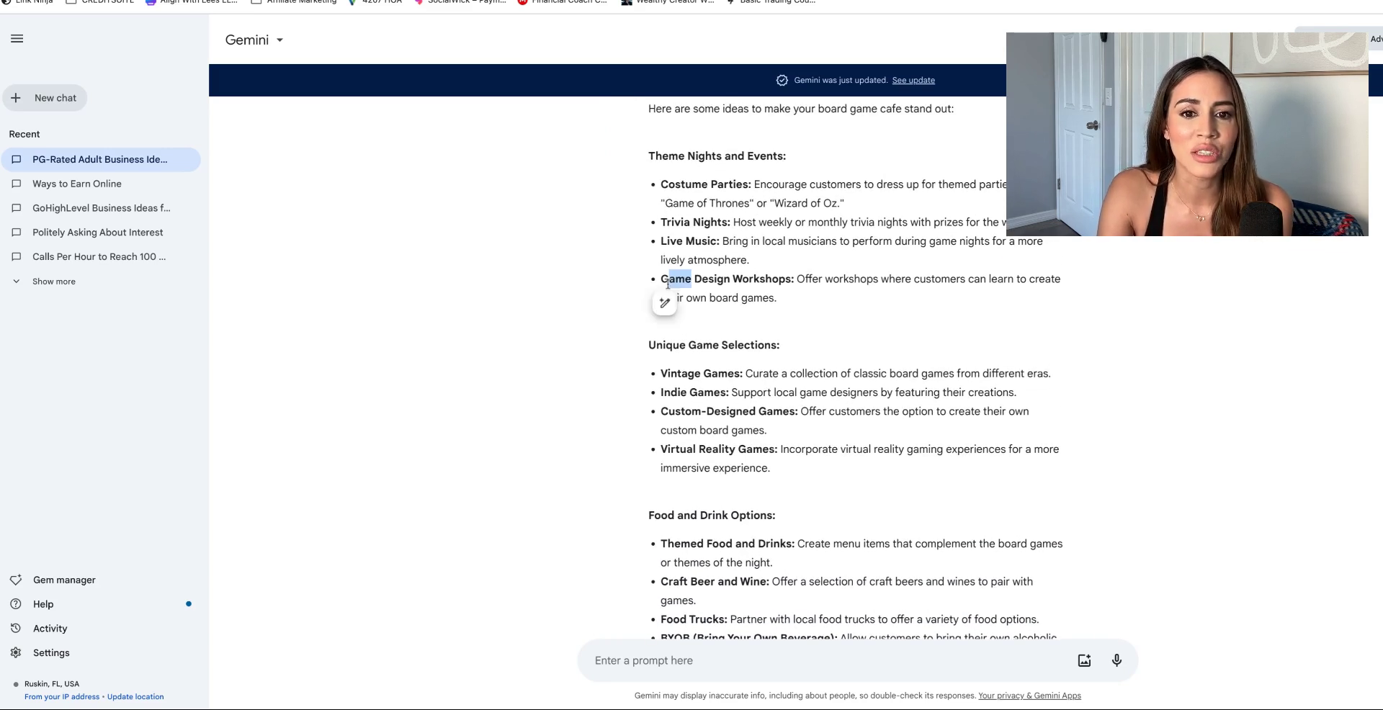
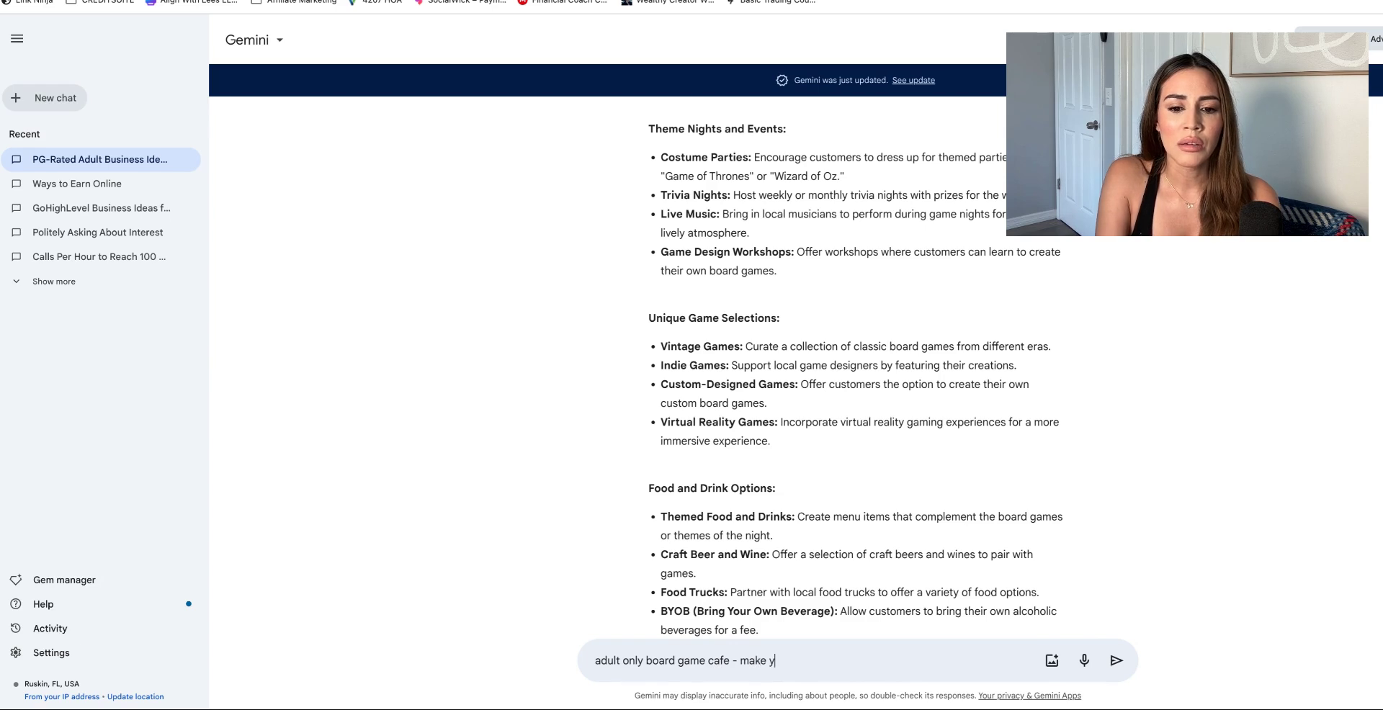
pyautogui.write('board game inspired by your relationships')
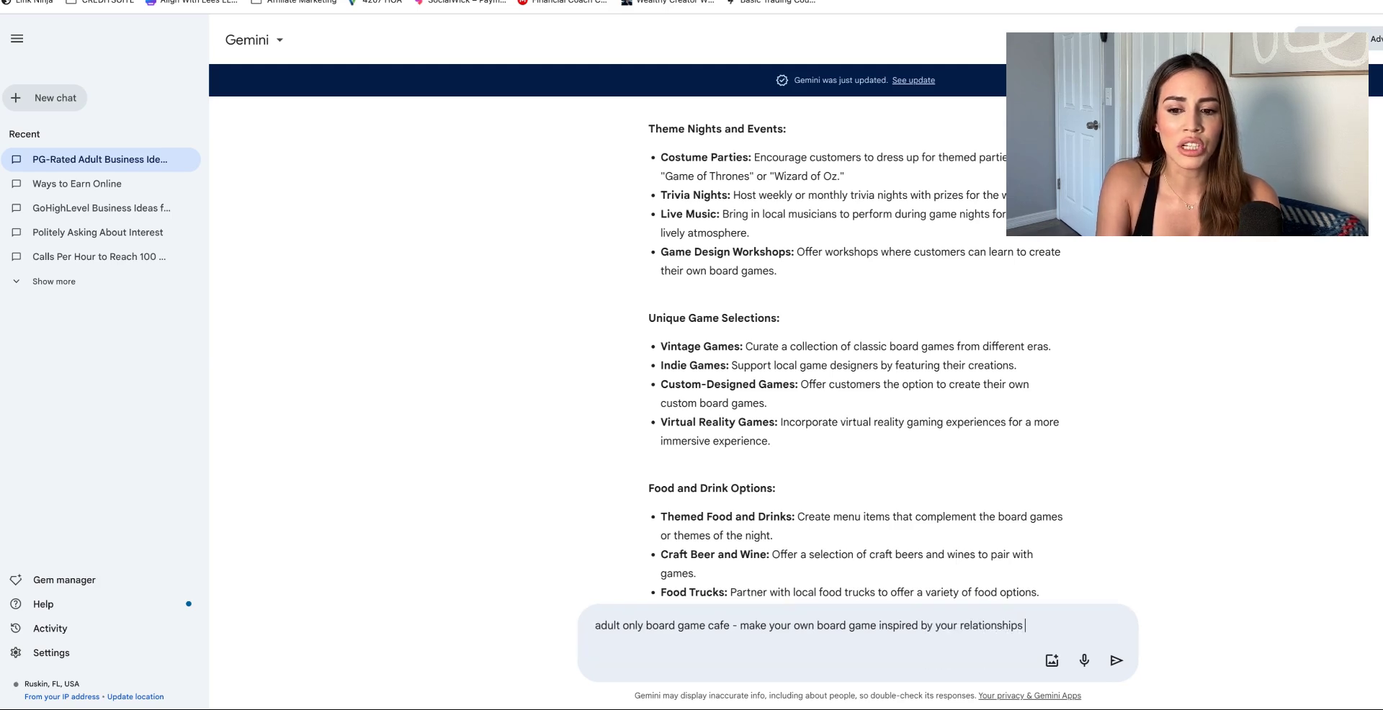
pyautogui.write(' milestones')
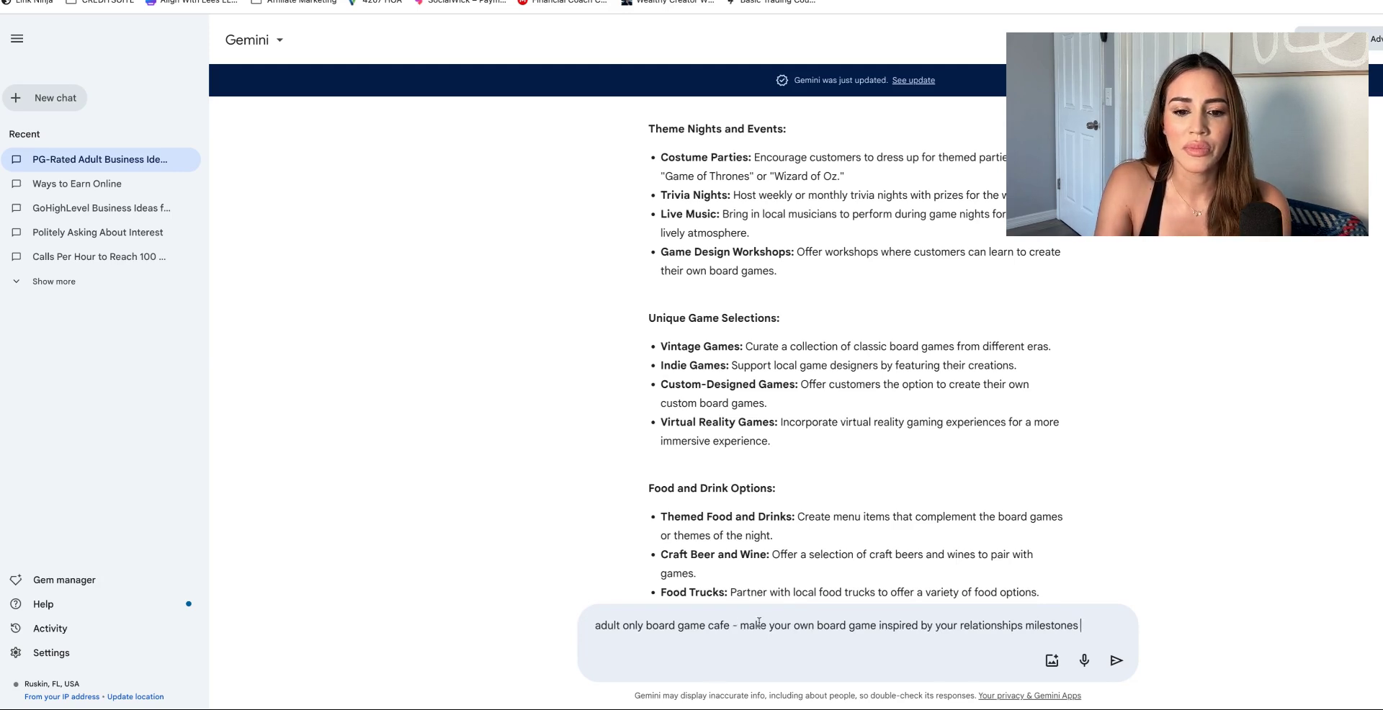
pyautogui.write(' - ')
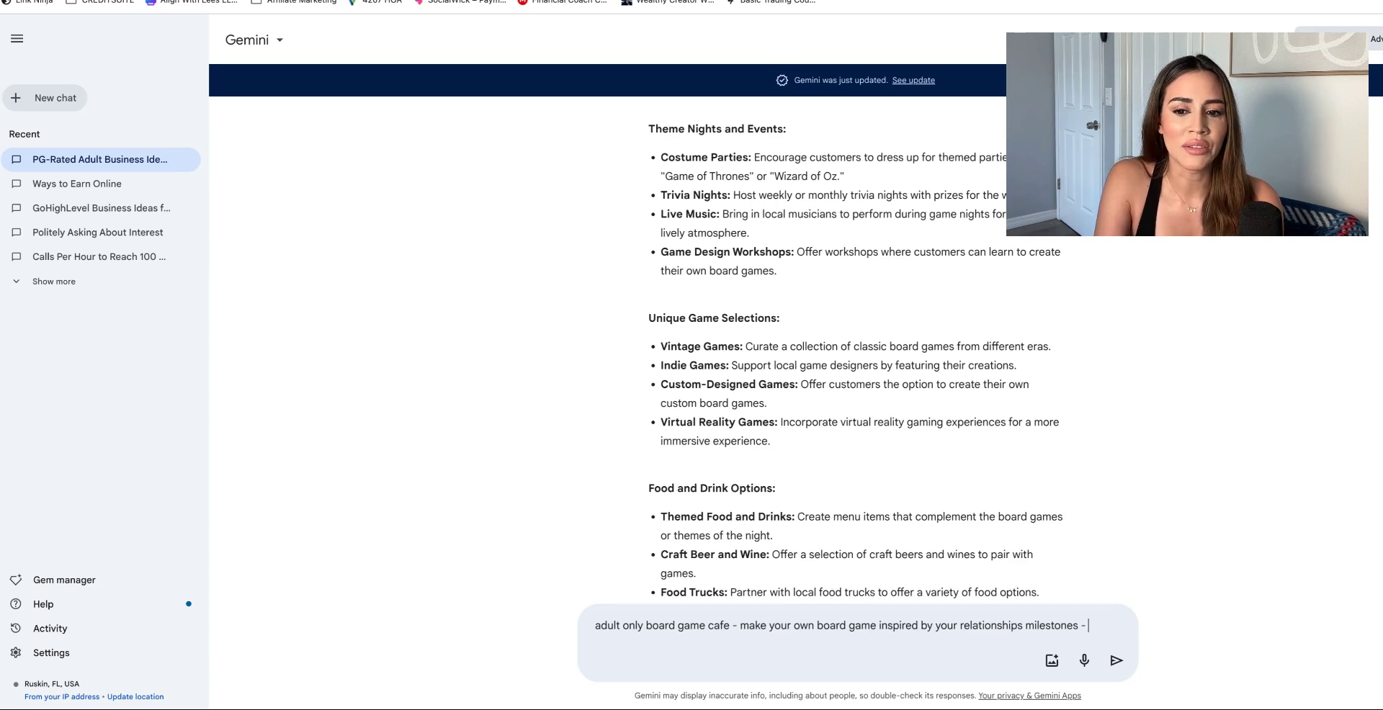
pyautogui.write('i love this idea can you find reasons for couples not to come here?')
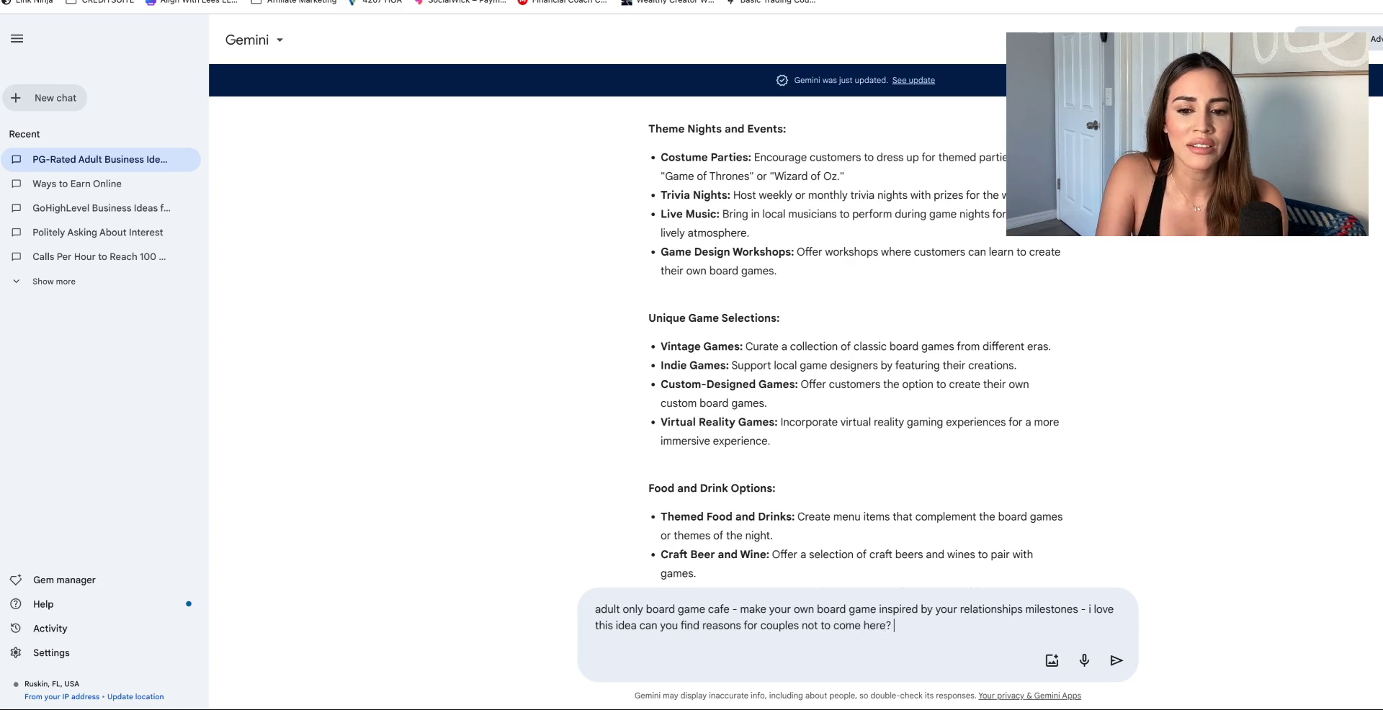
pyautogui.press('Return')
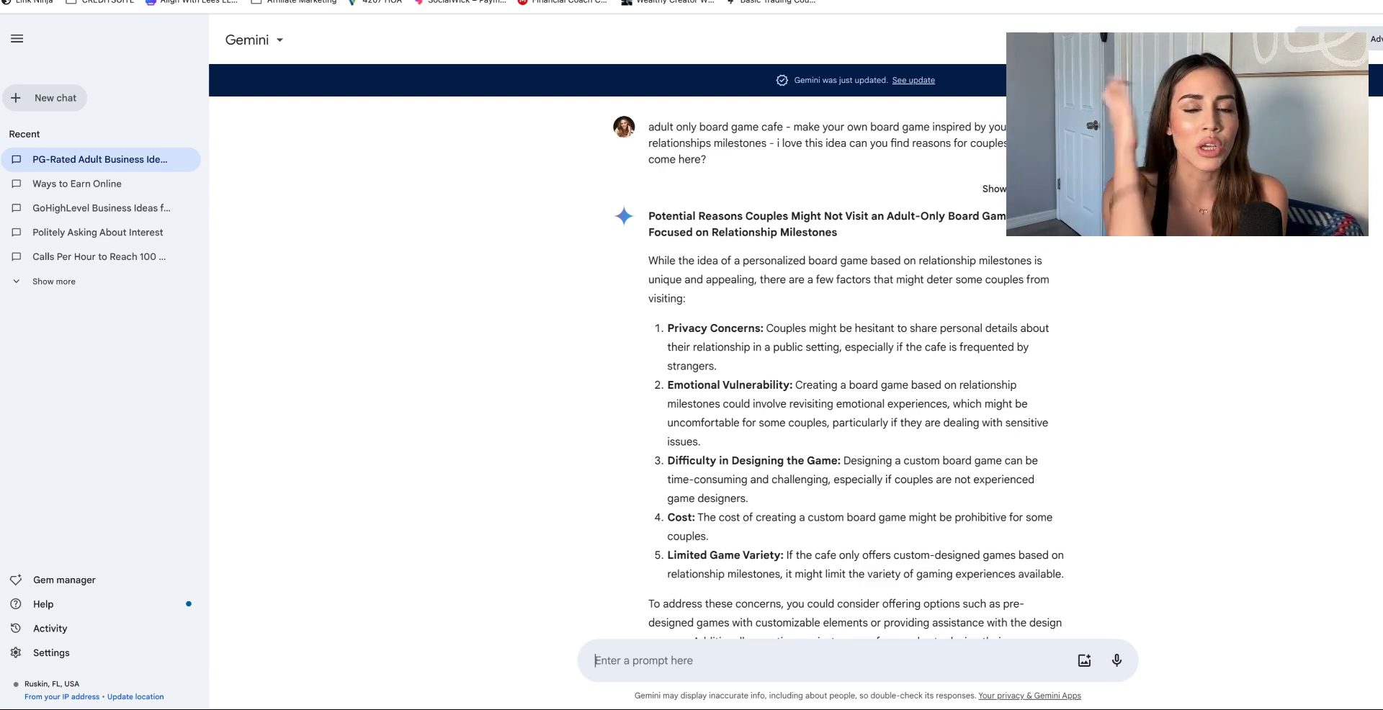
# Step: Draft "the game of life - couples can plan their life together and create a board game? purpose is bonding, aligning a vision, securing success through play time."
pyautogui.write('the game of life')
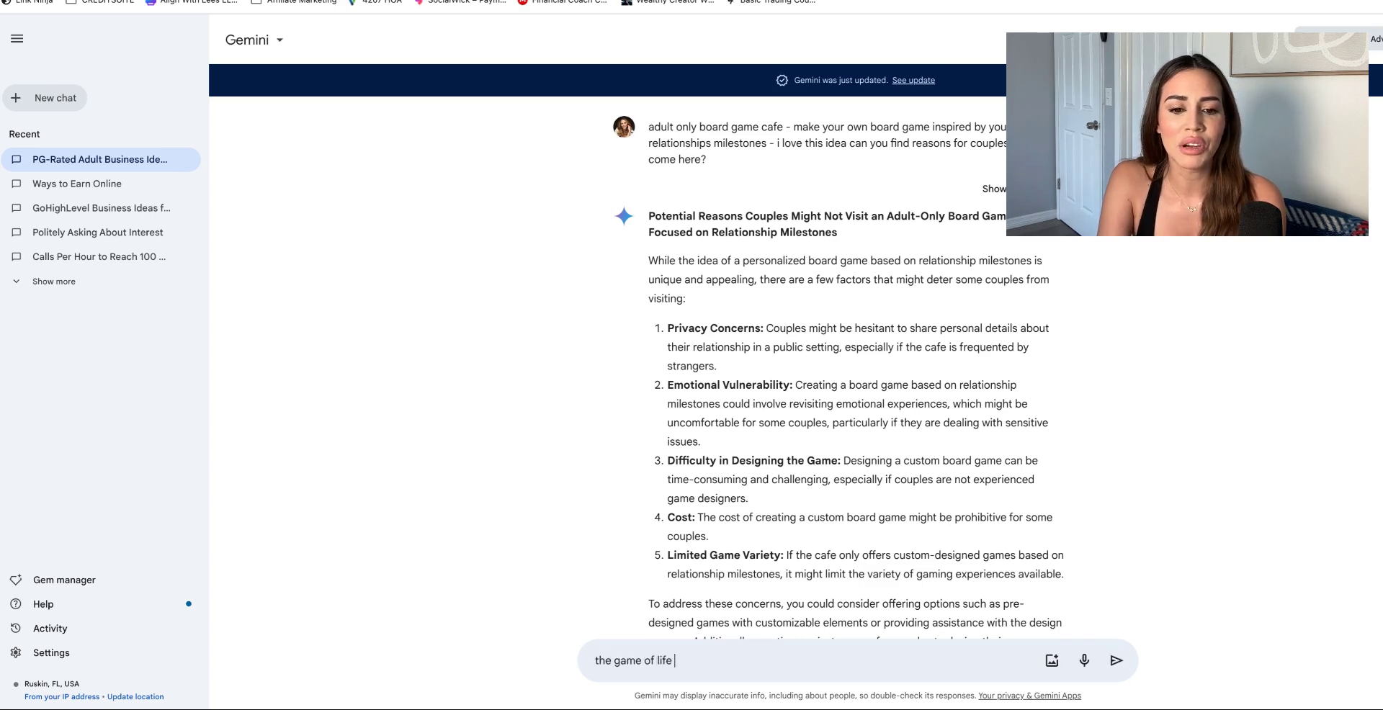
pyautogui.write(' - couples can plan their life together and create a board game')
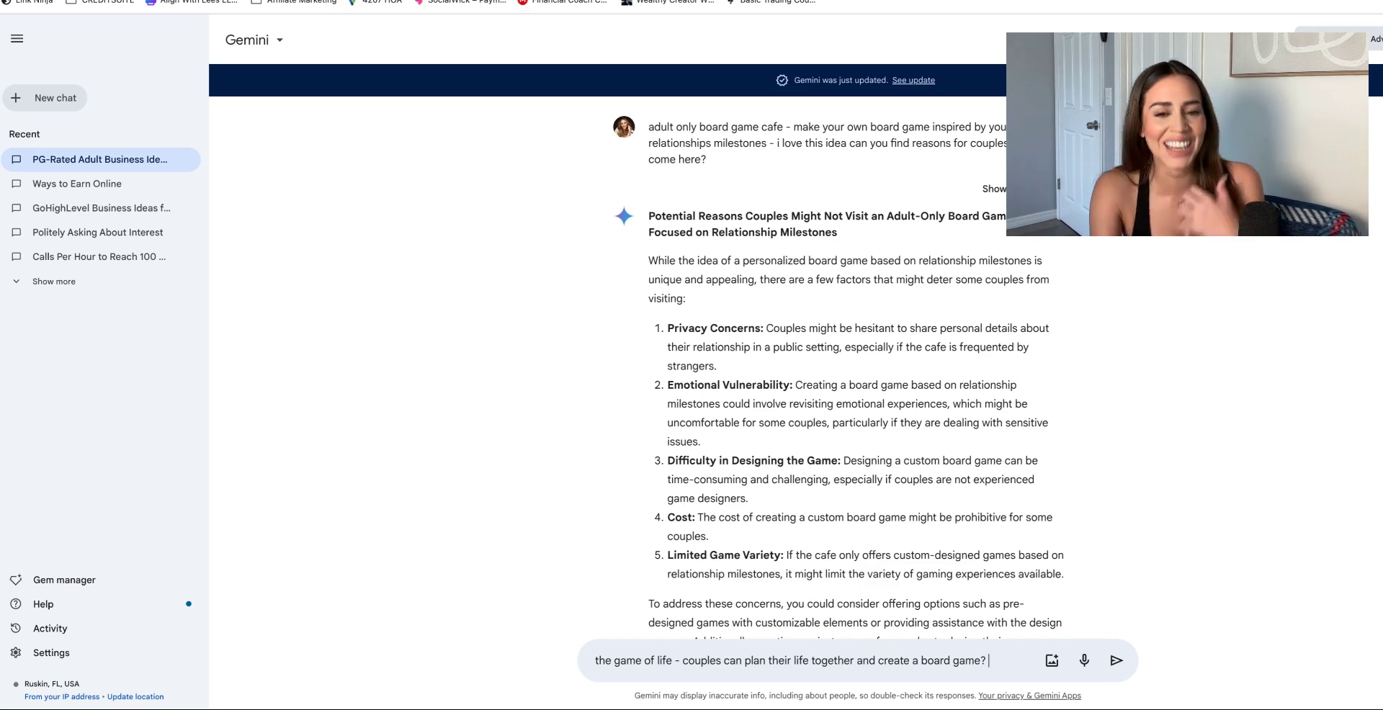
pyautogui.write('? ')
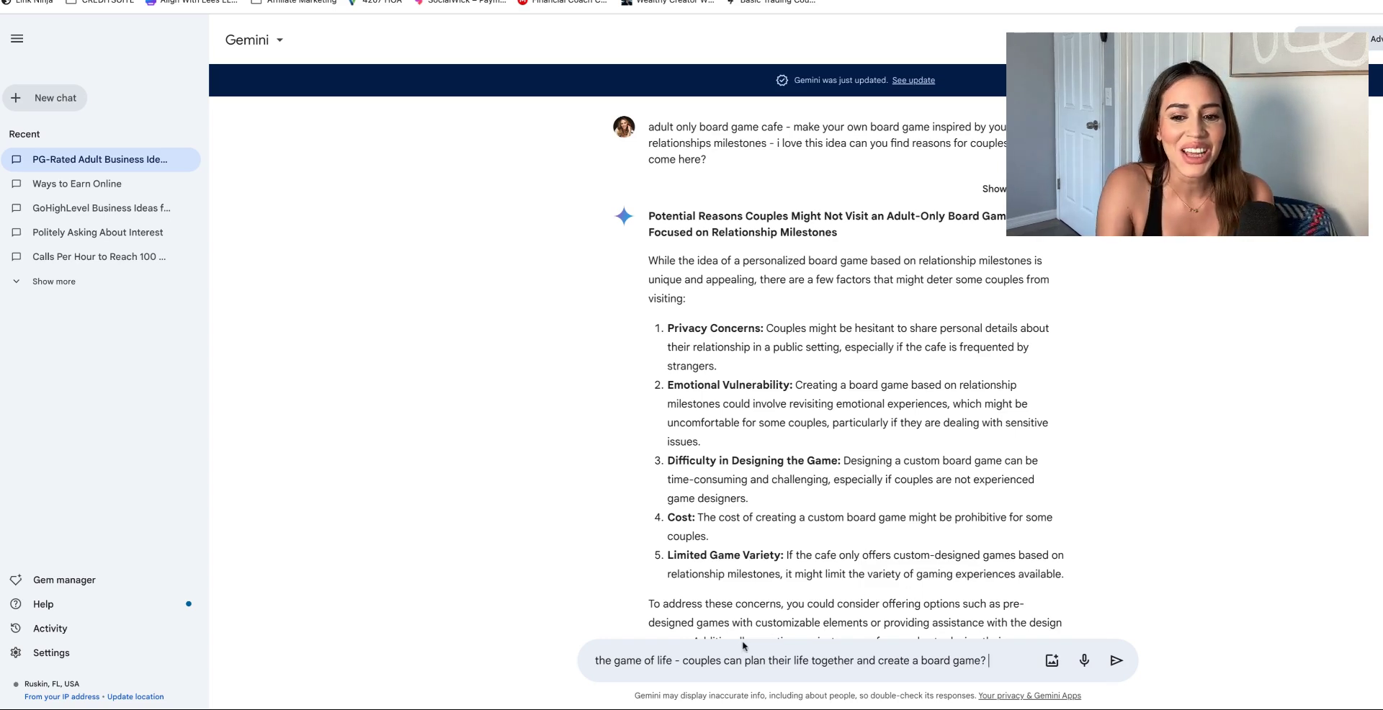
pyautogui.write('purpo')
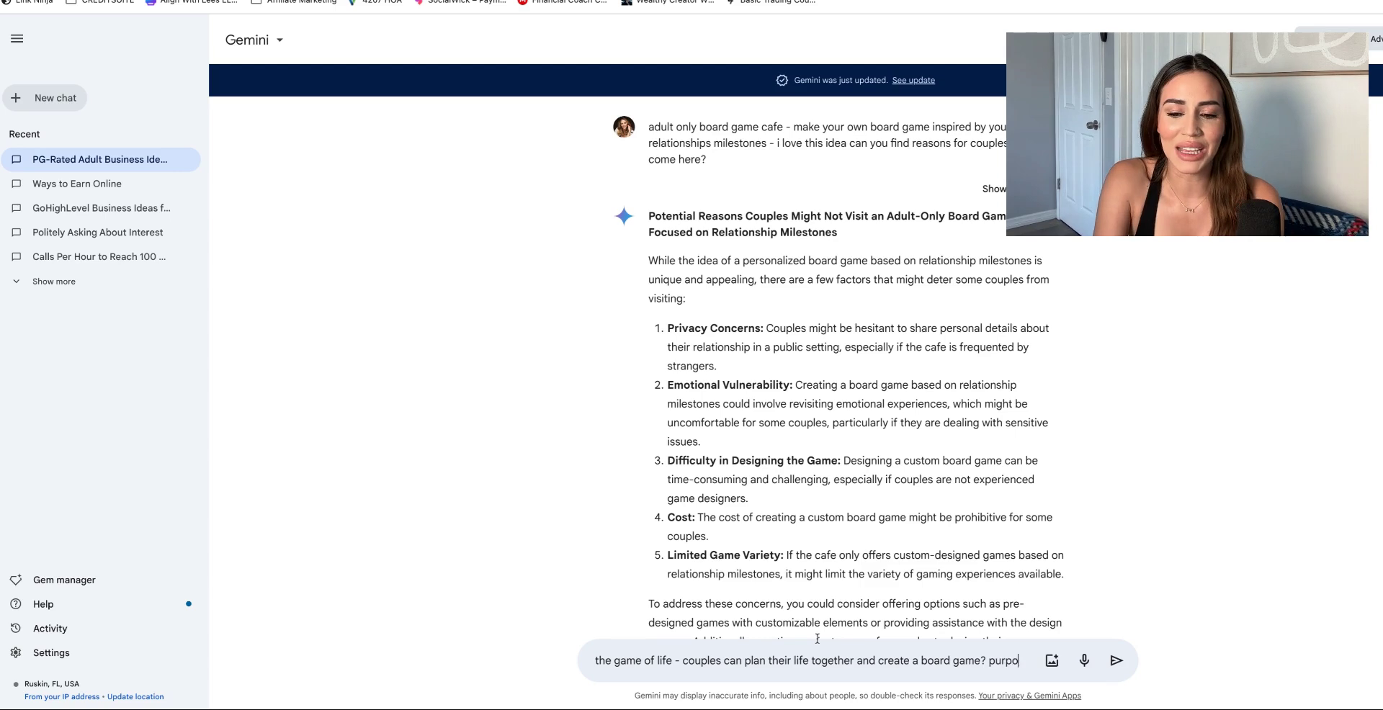
pyautogui.write('se is bondin')
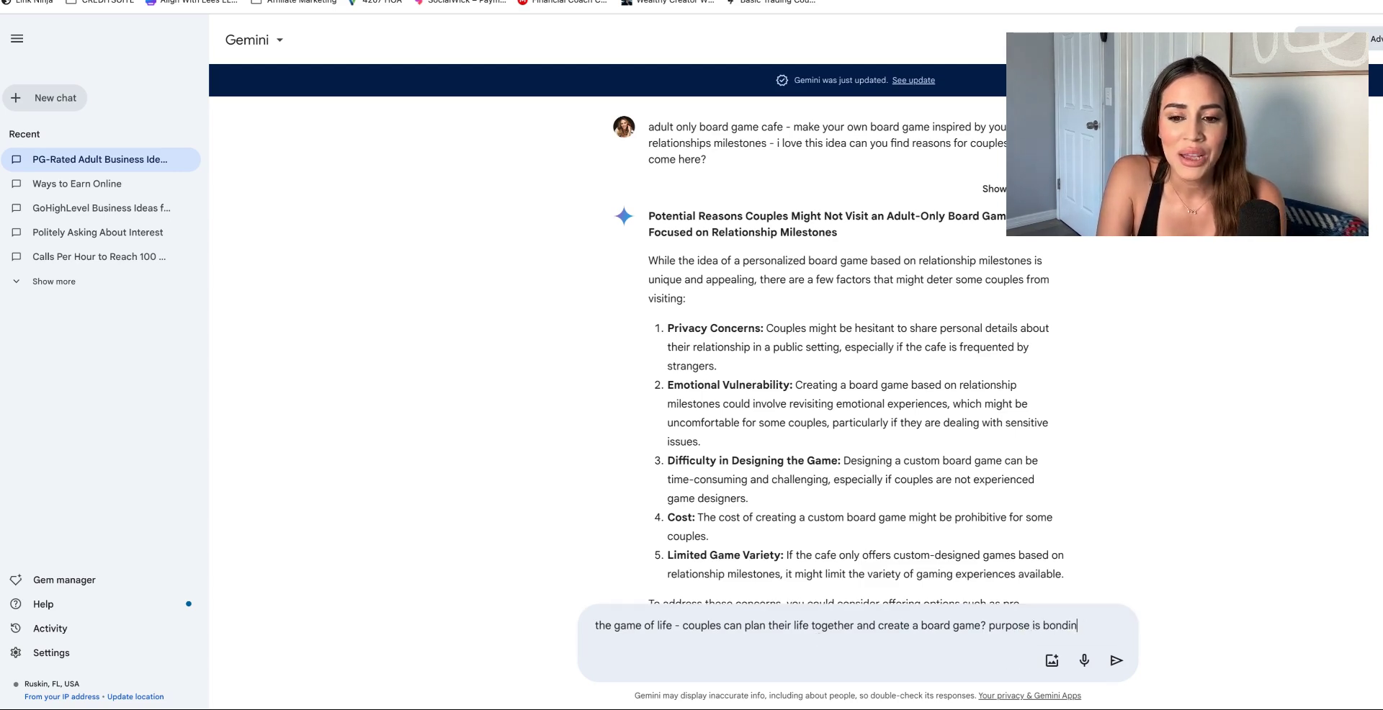
pyautogui.write('g, aligning a')
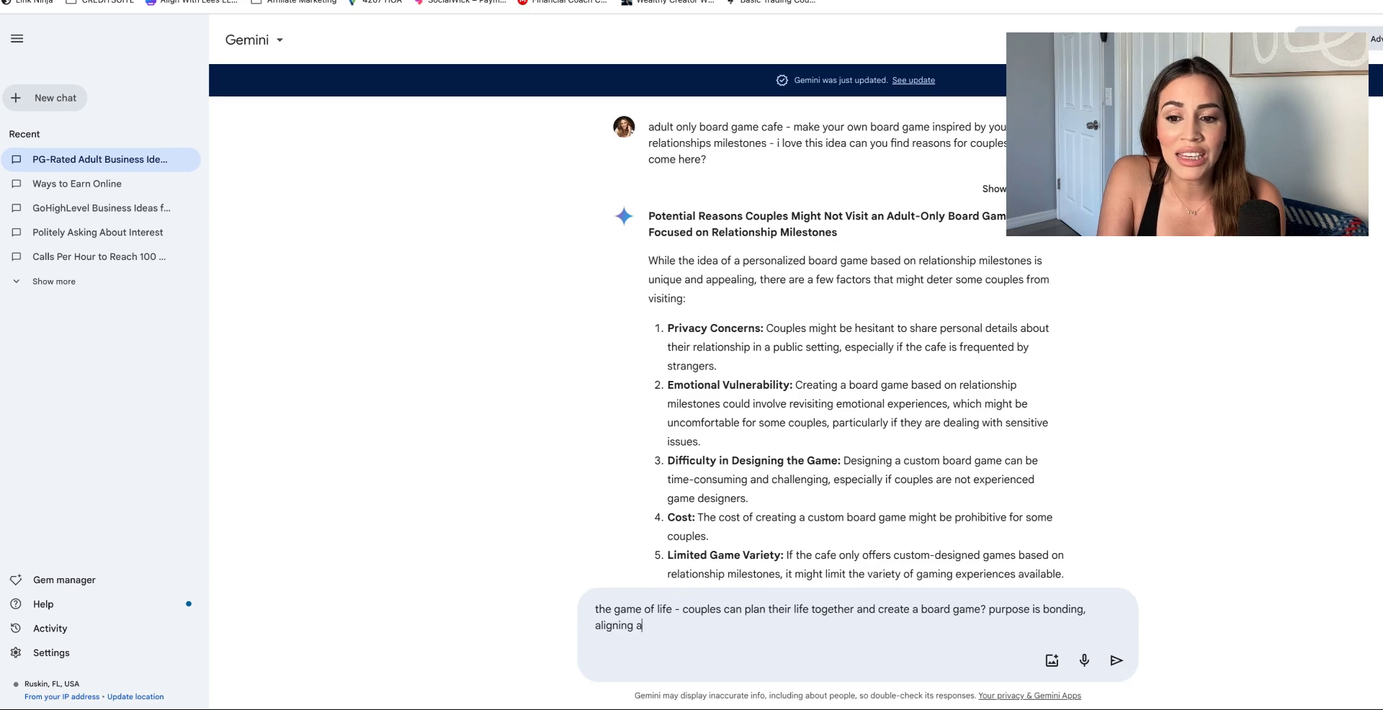
pyautogui.write(' vision, sucecuring success through play')
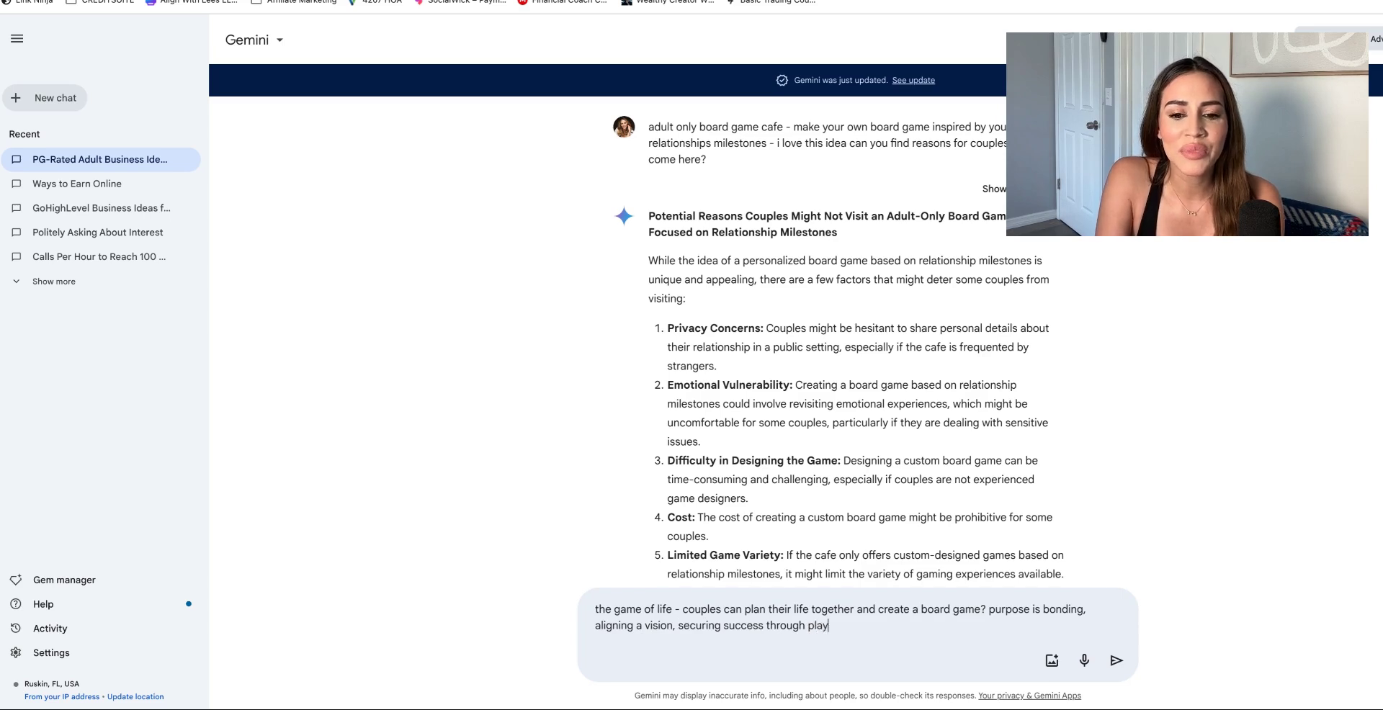
pyautogui.write(' time.')
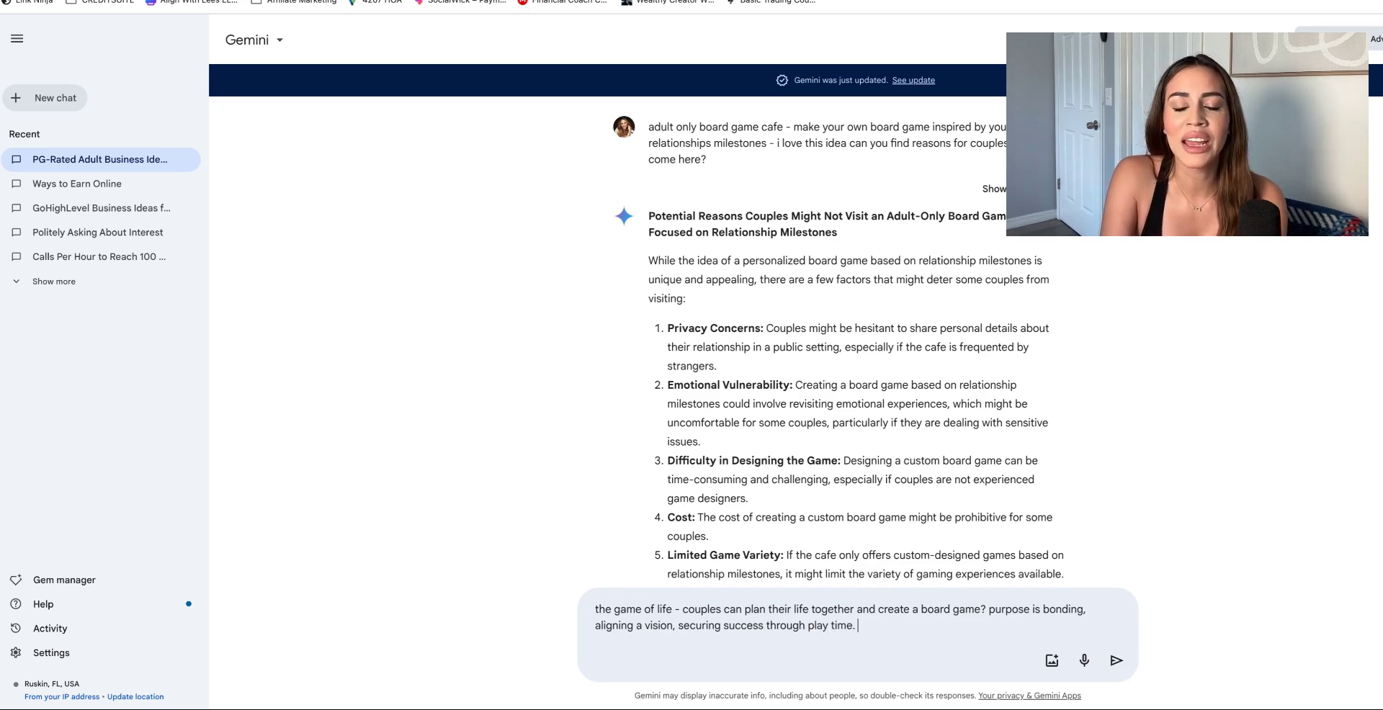
# Step: Copy the drafted game of life text into Venturekit's "What makes your business unique?" answer and continue to the business name question
pyautogui.scroll(-2, 909, 376)
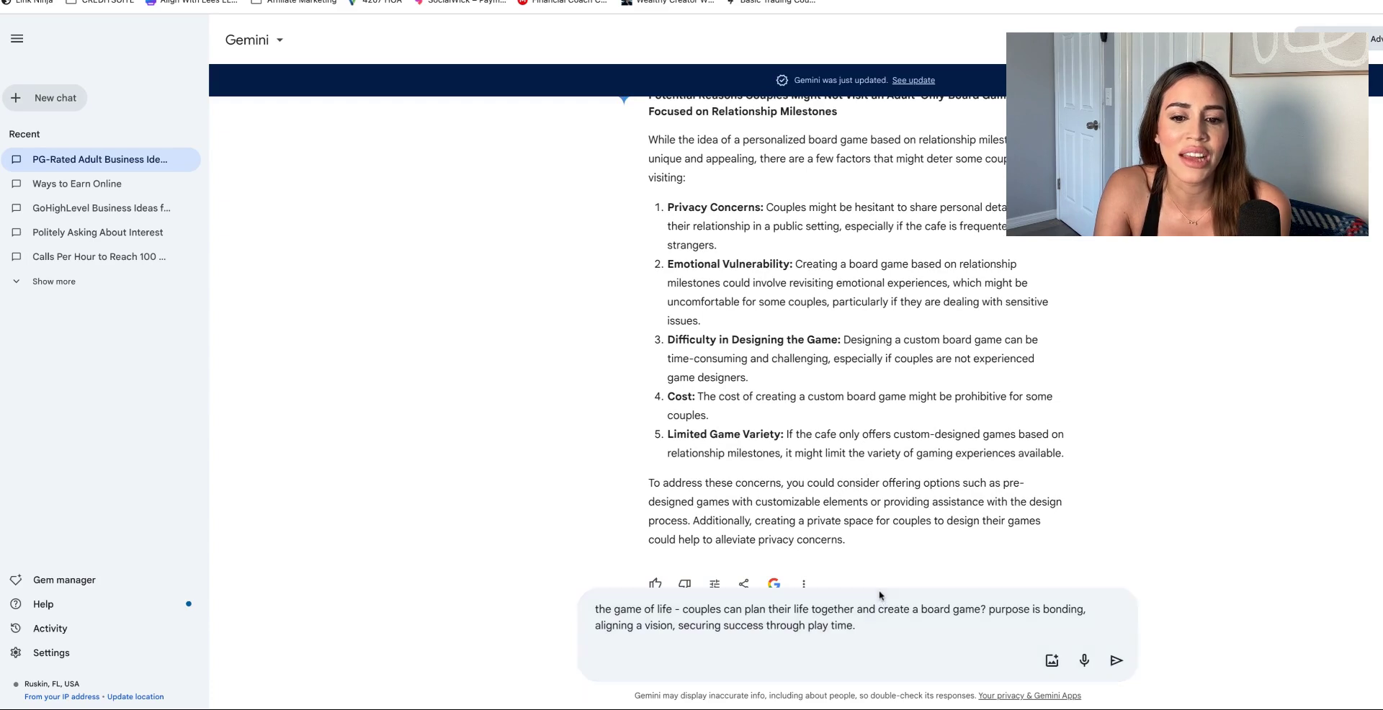
pyautogui.hotkey('ctrl', 'a')
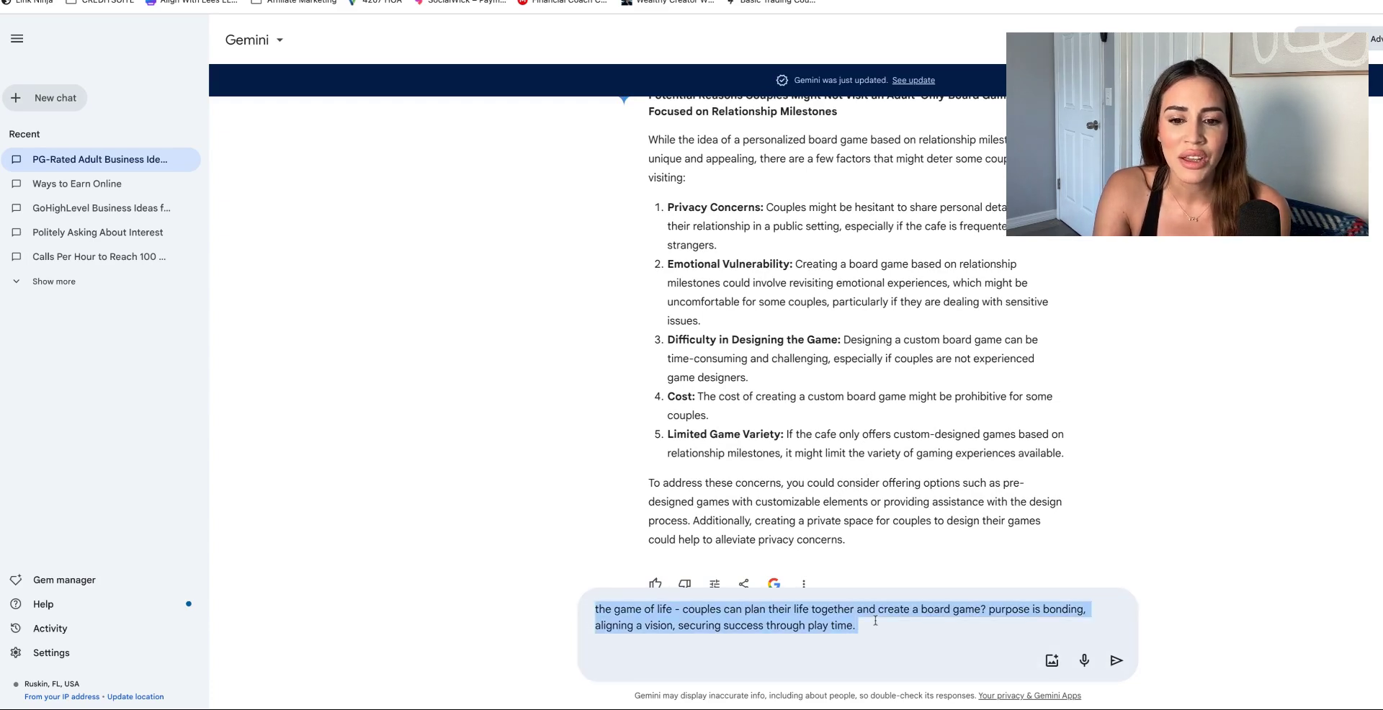
pyautogui.hotkey('ctrl', 'Tab')
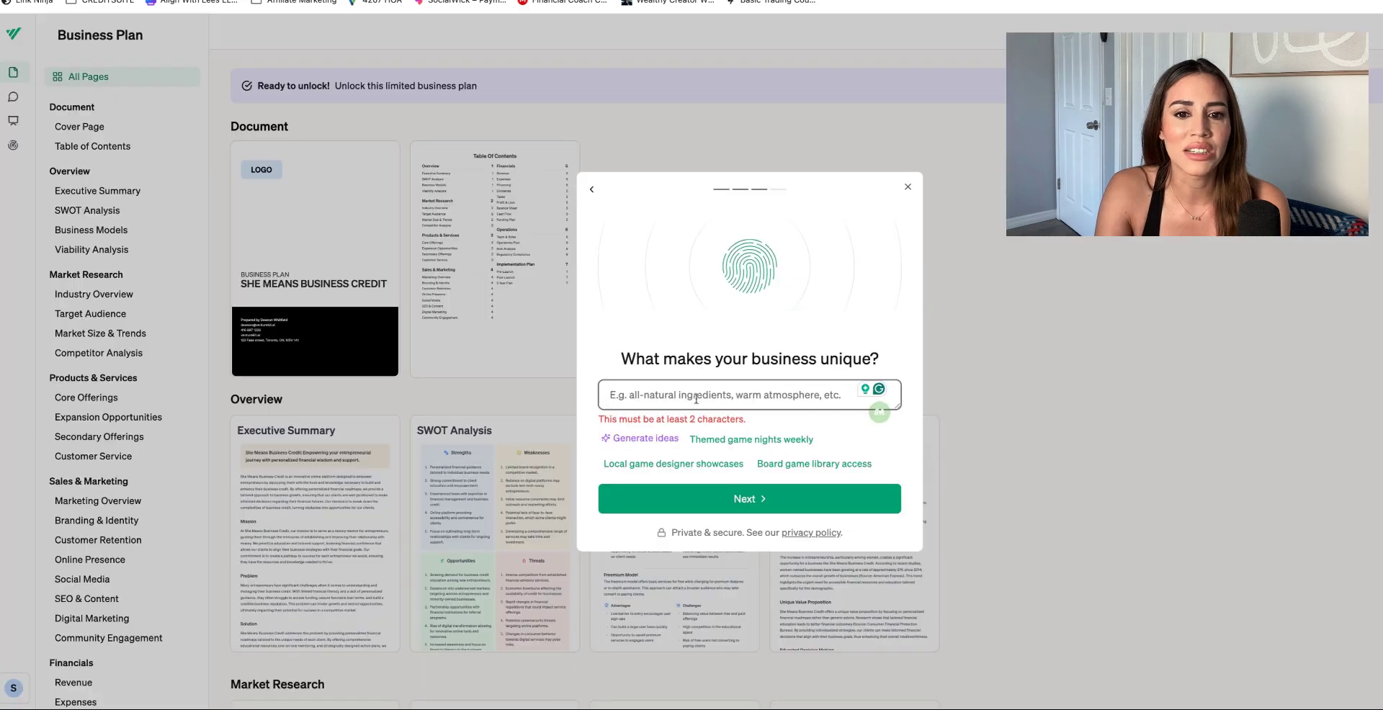
pyautogui.write('The game of life - couples can plan their life together and create a board game? purpose is bonding, aligning a vision, securing purpose through play time.')
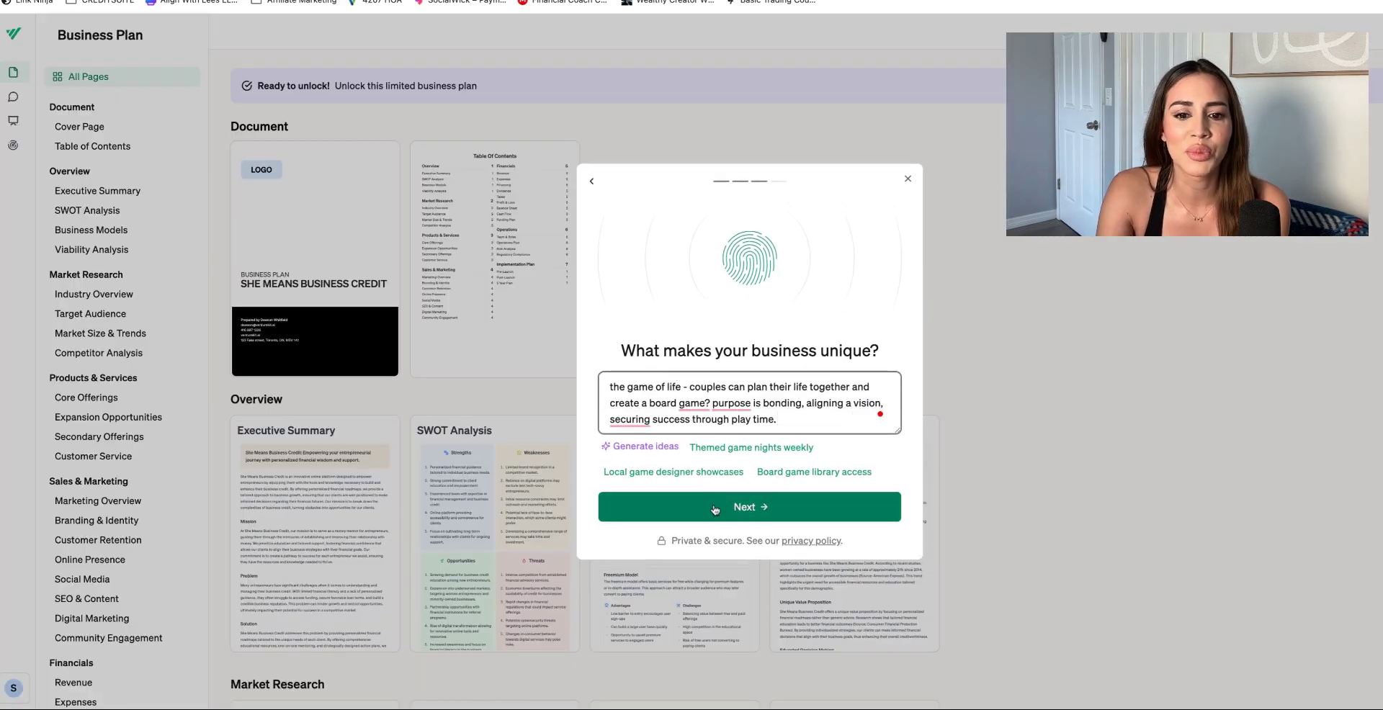
pyautogui.click(716, 510)
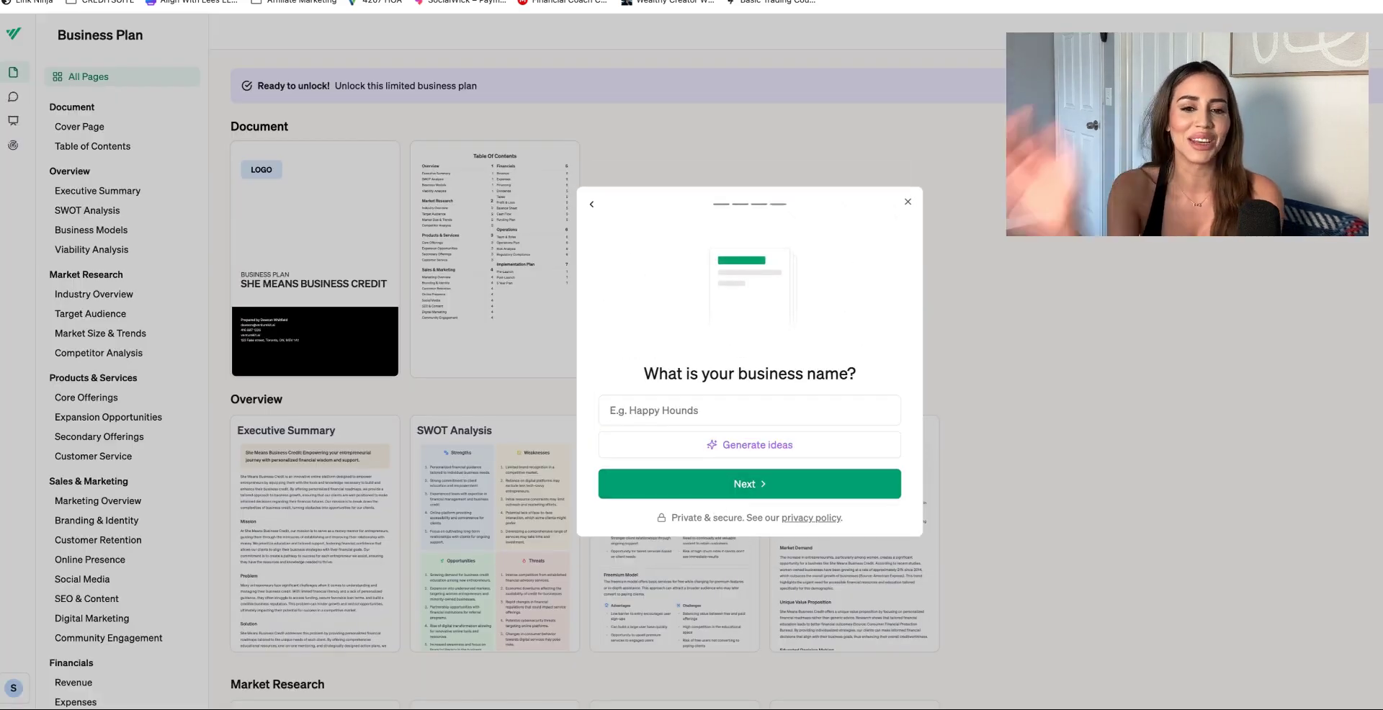
# Step: Return to Gemini, add "can you give me some business name ideas?" to the drafted prompt, and submit it
pyautogui.hotkey('ctrl', 'shift', 'Tab')
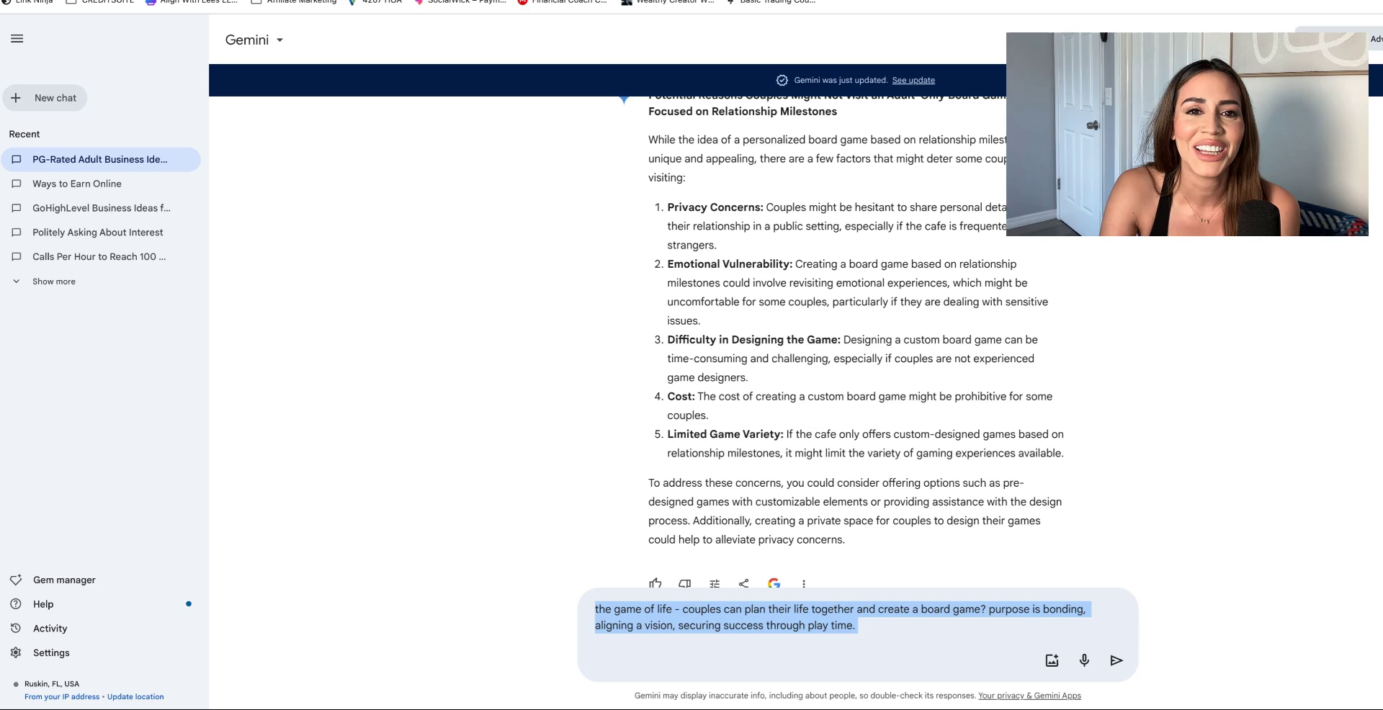
pyautogui.click(927, 621)
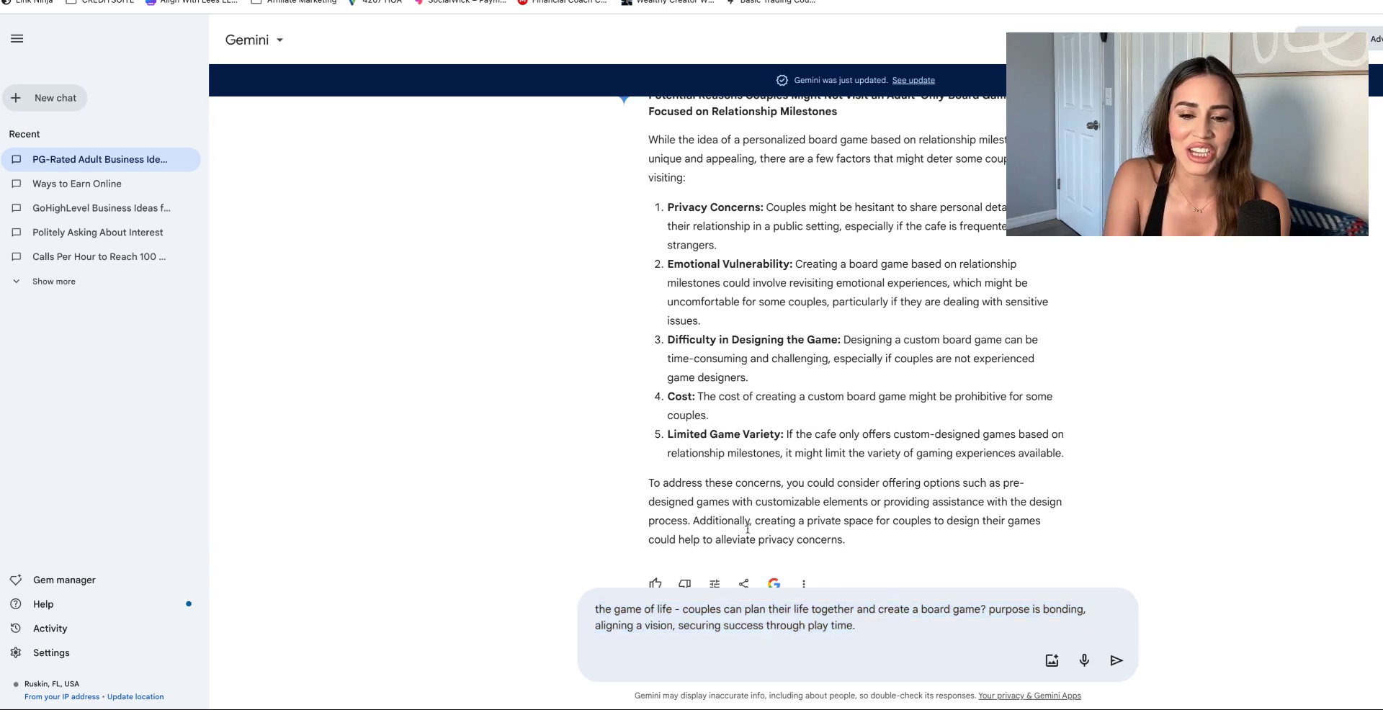
pyautogui.write('can you gi')
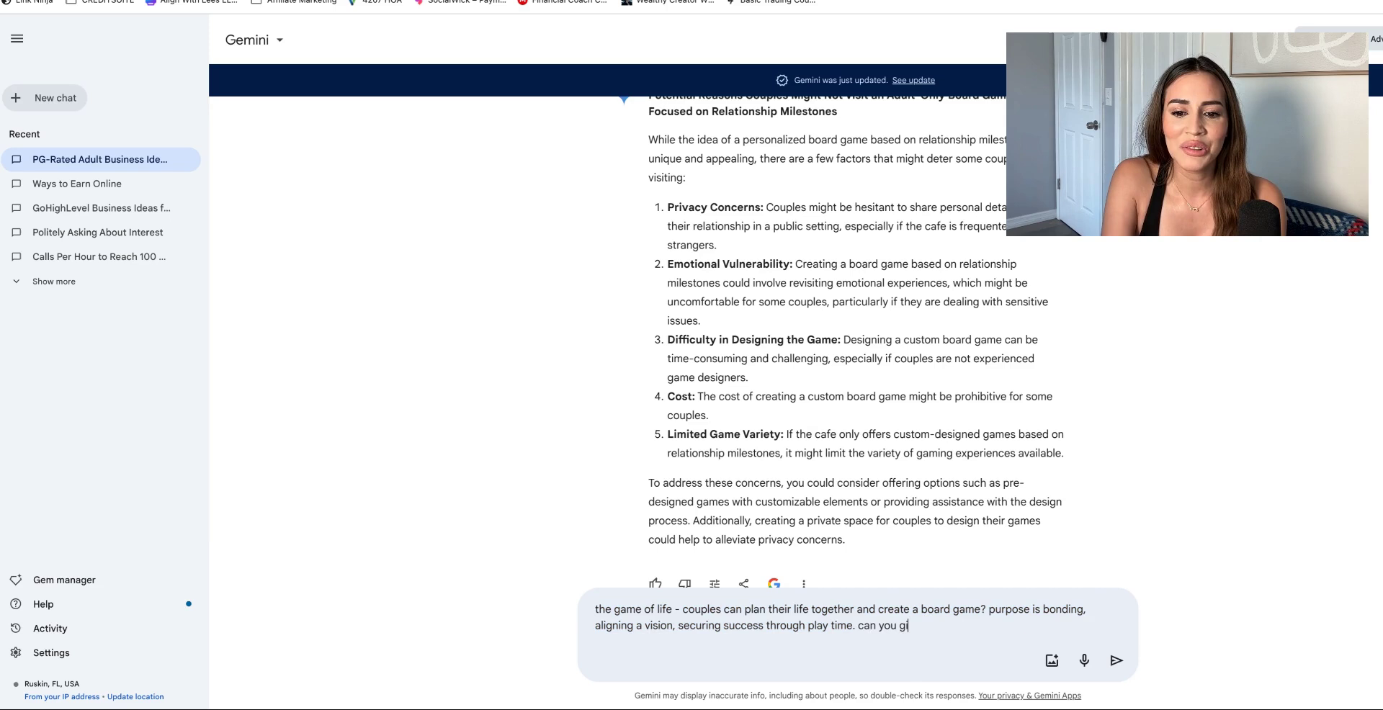
pyautogui.write('ve me some business name ideas?')
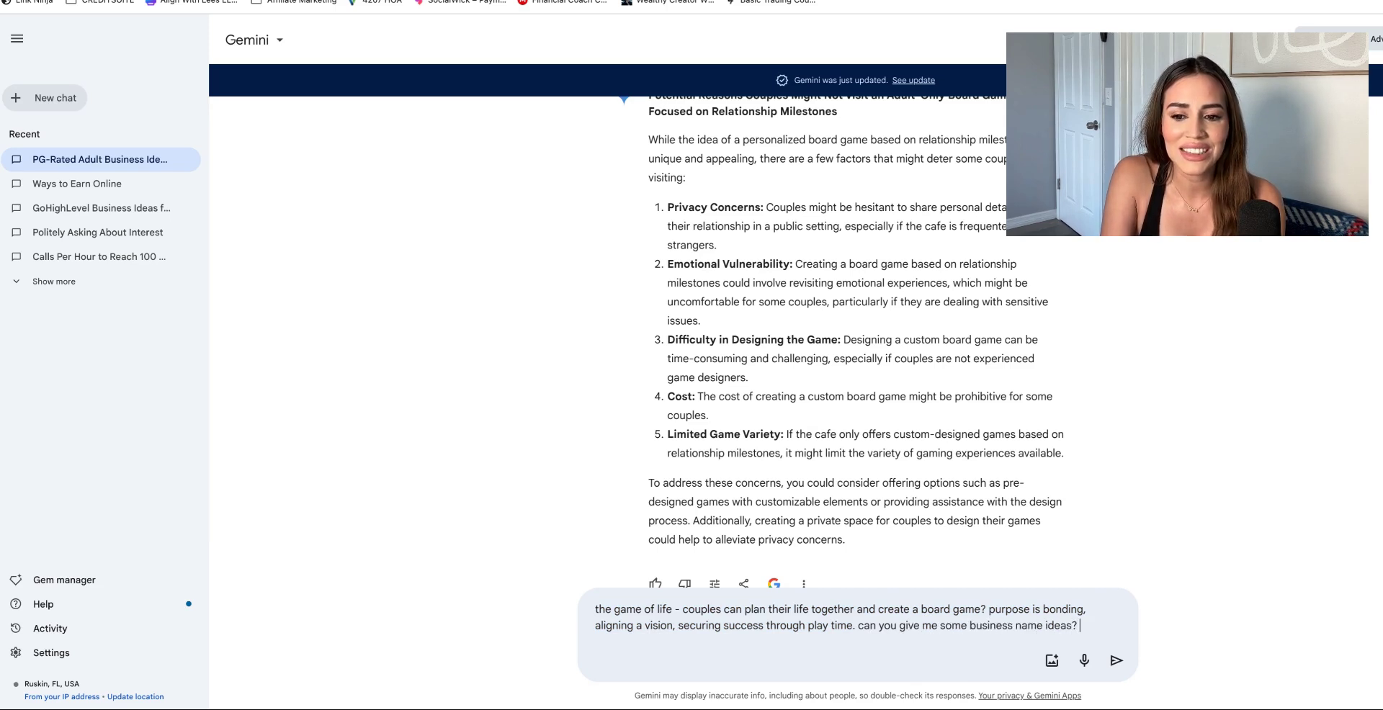
pyautogui.press('Return')
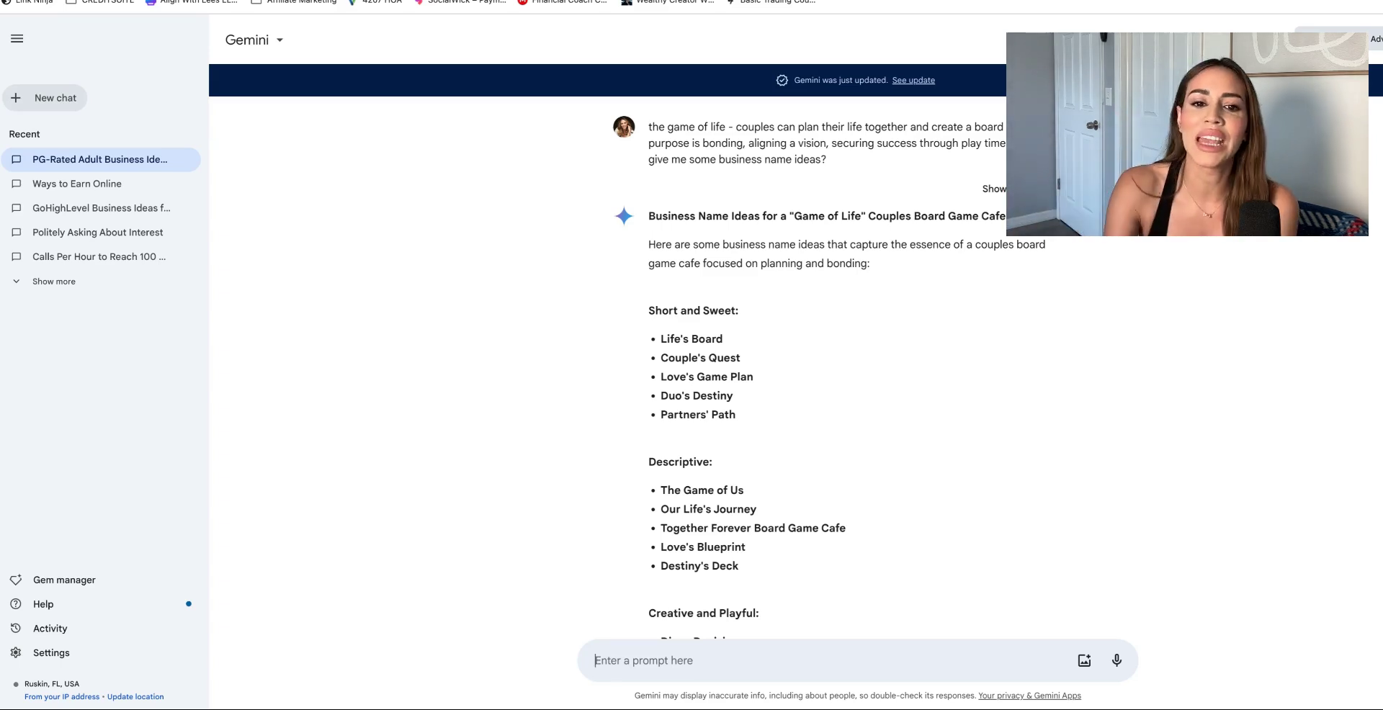
# Step: Review Gemini's business names and submit "i like the name partners path, also like the words playground, play time, plan of life? any new ideas"
pyautogui.scroll(-1, 708, 350)
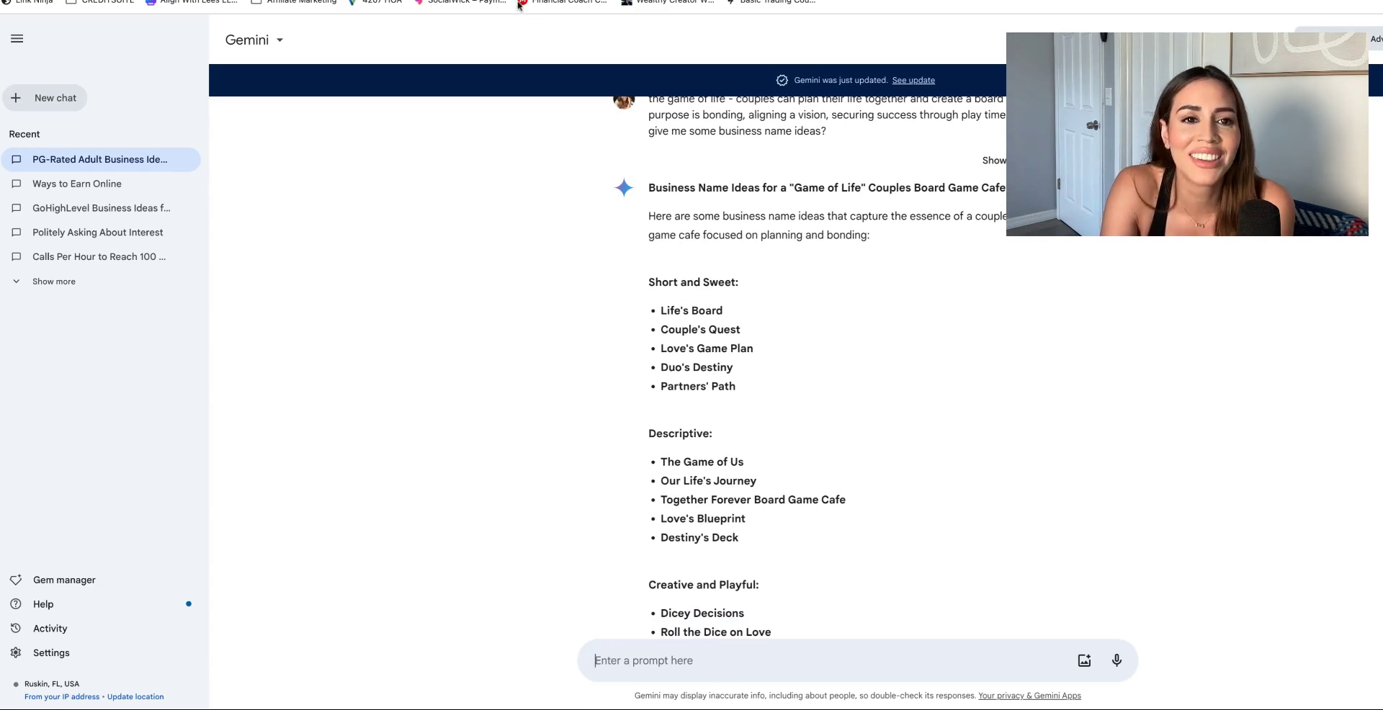
pyautogui.scroll(-1, 804, 337)
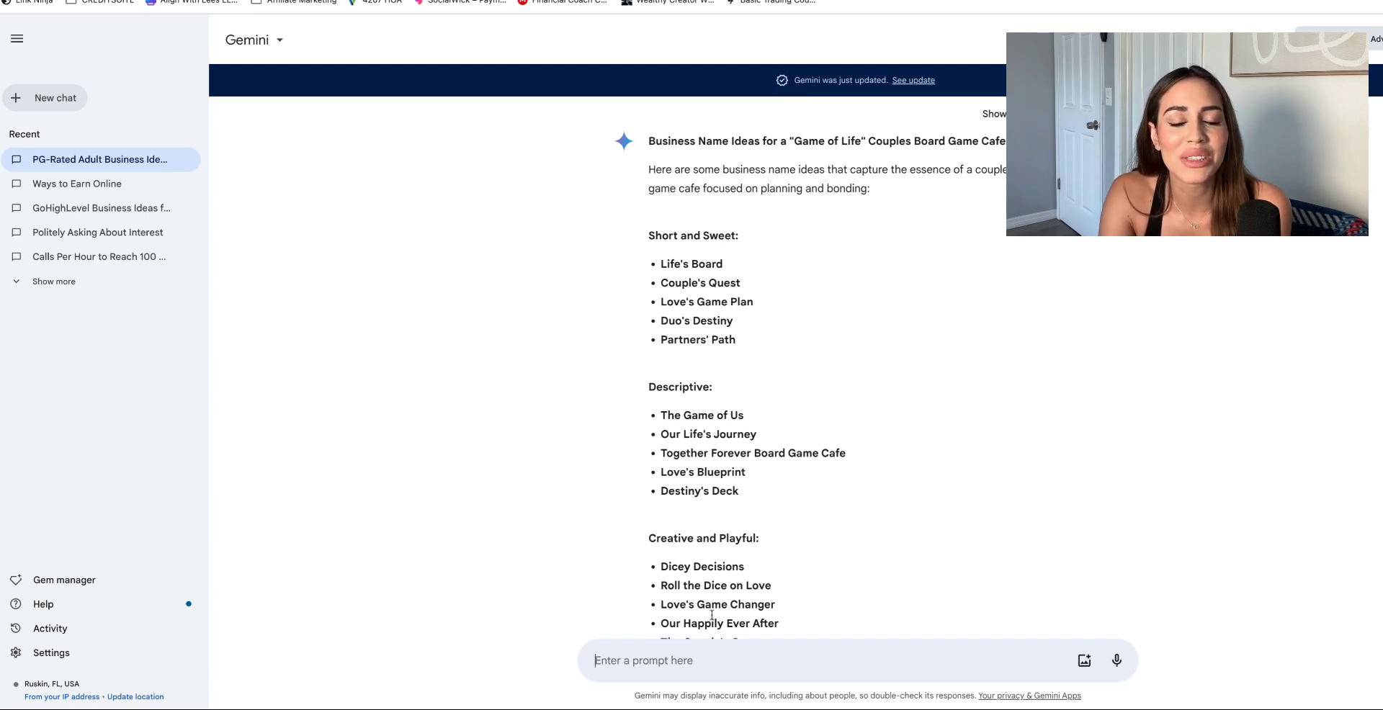
pyautogui.scroll(-3, 680, 599)
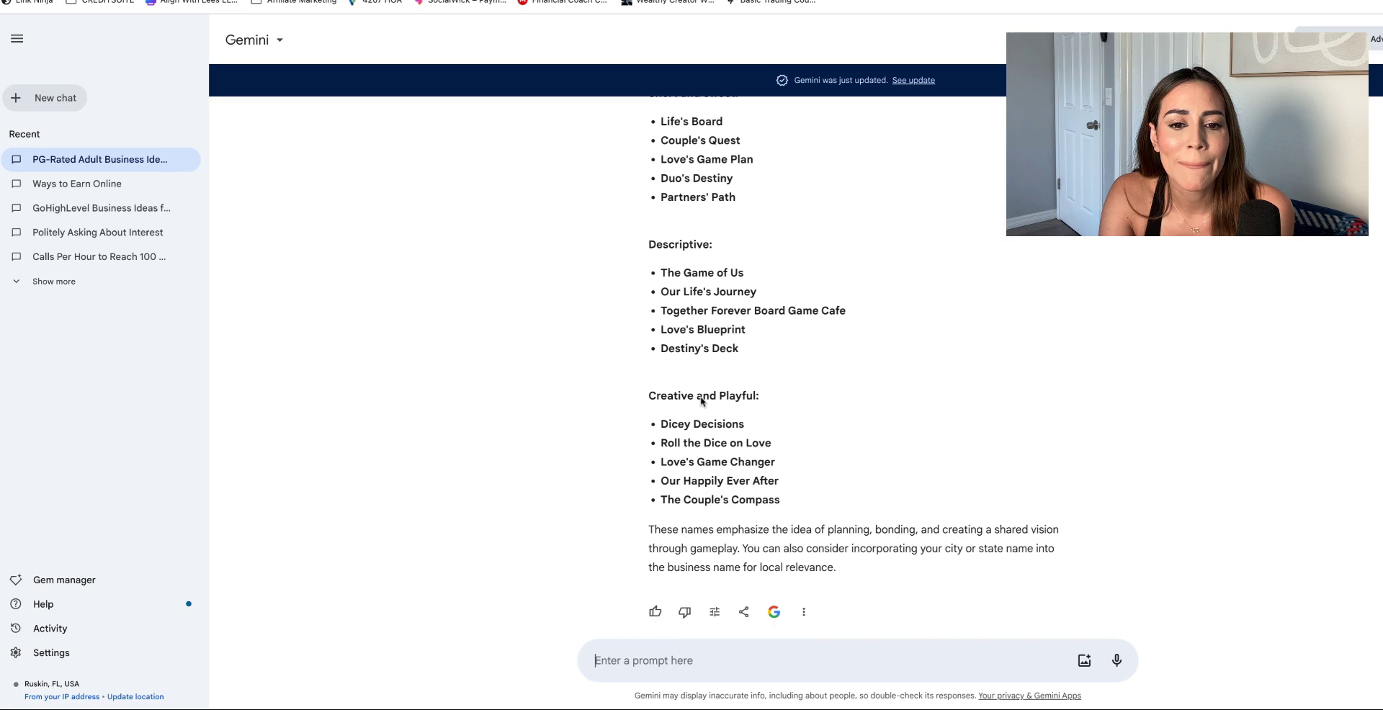
pyautogui.write('i like the ')
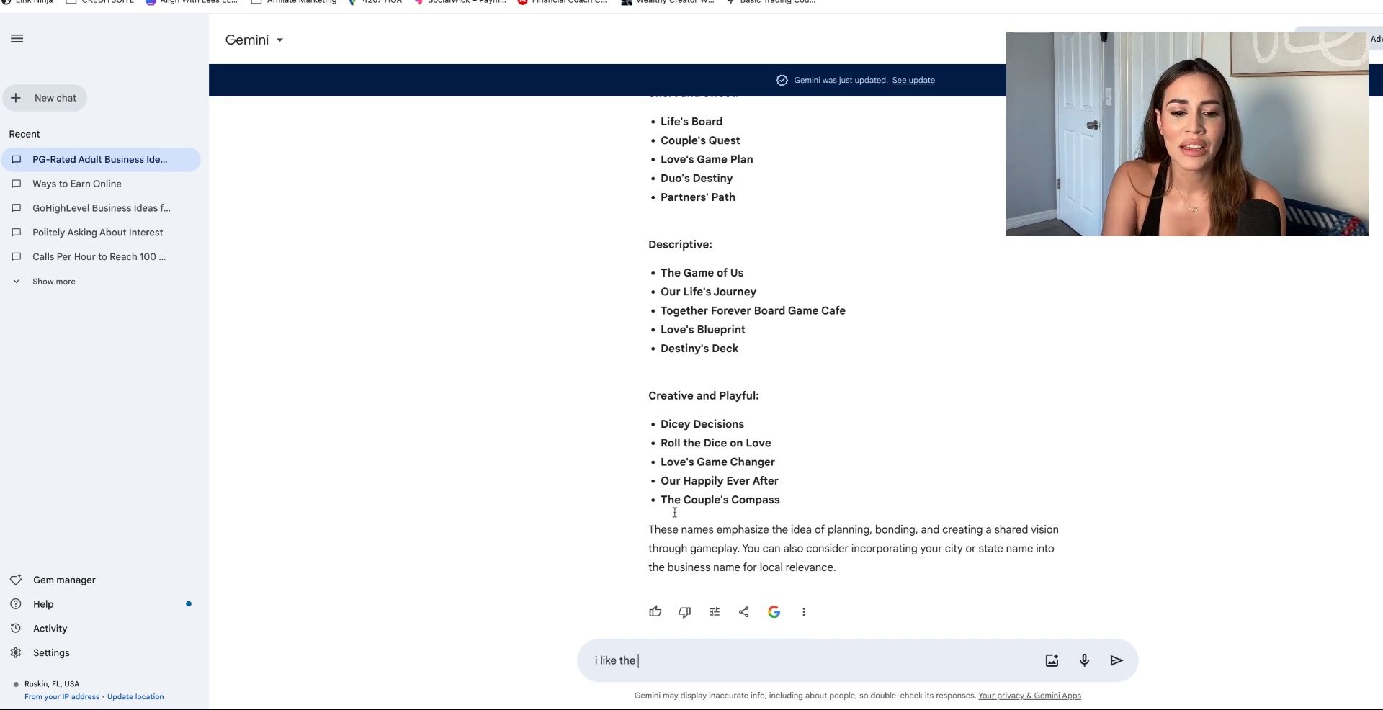
pyautogui.write('name partners path, also like the words pla')
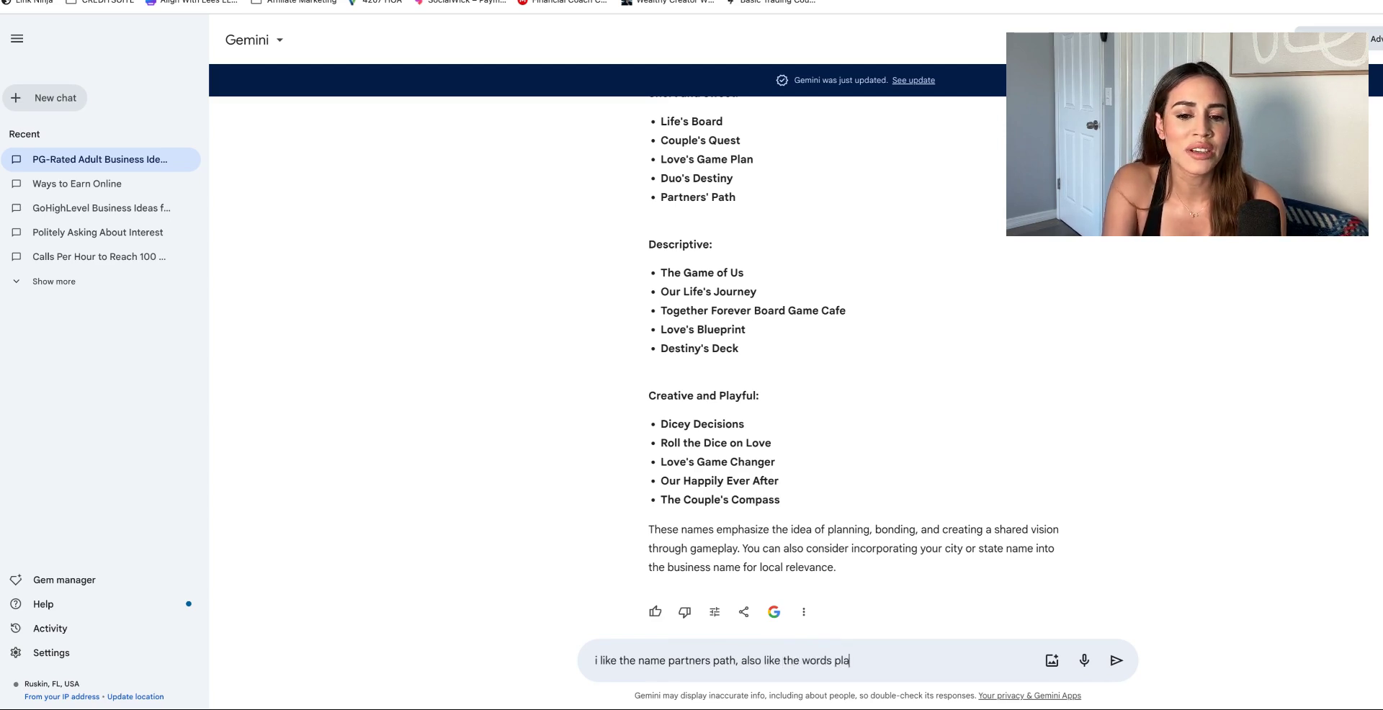
pyautogui.write('yground, play ti')
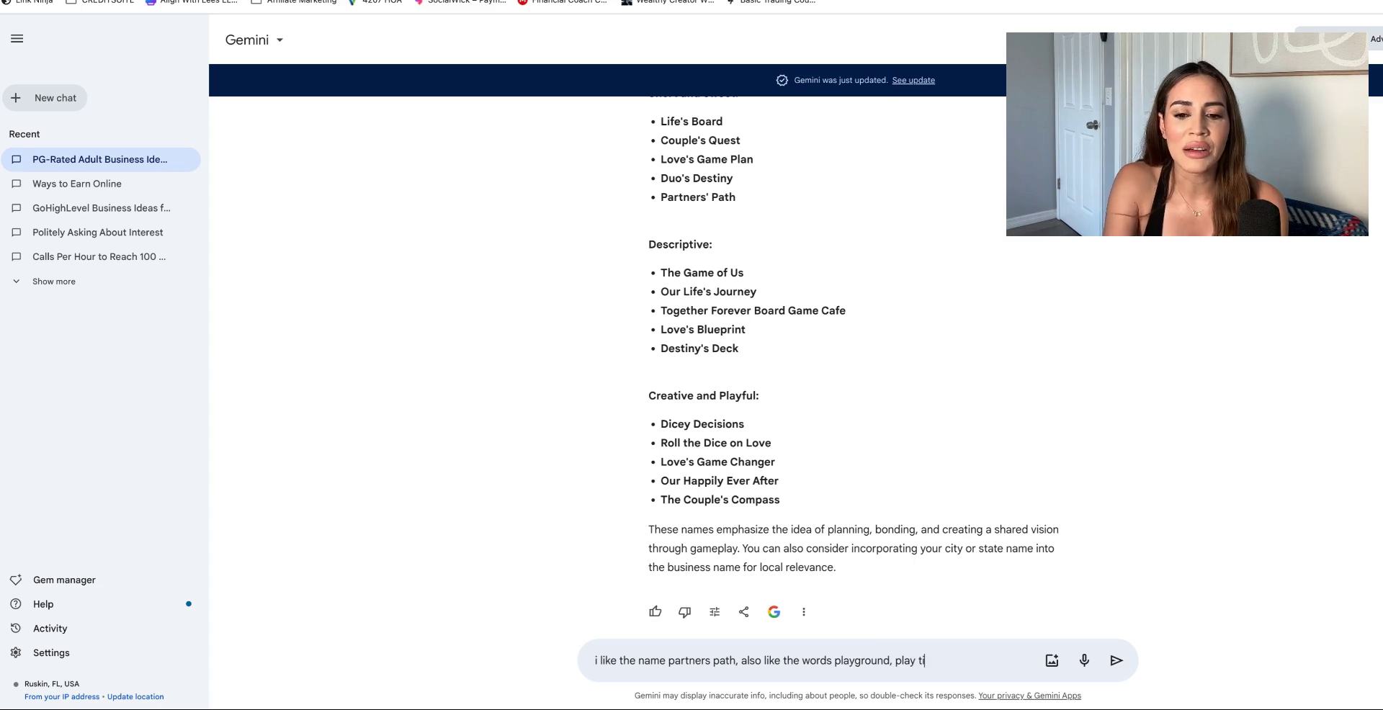
pyautogui.write('me, plan of life')
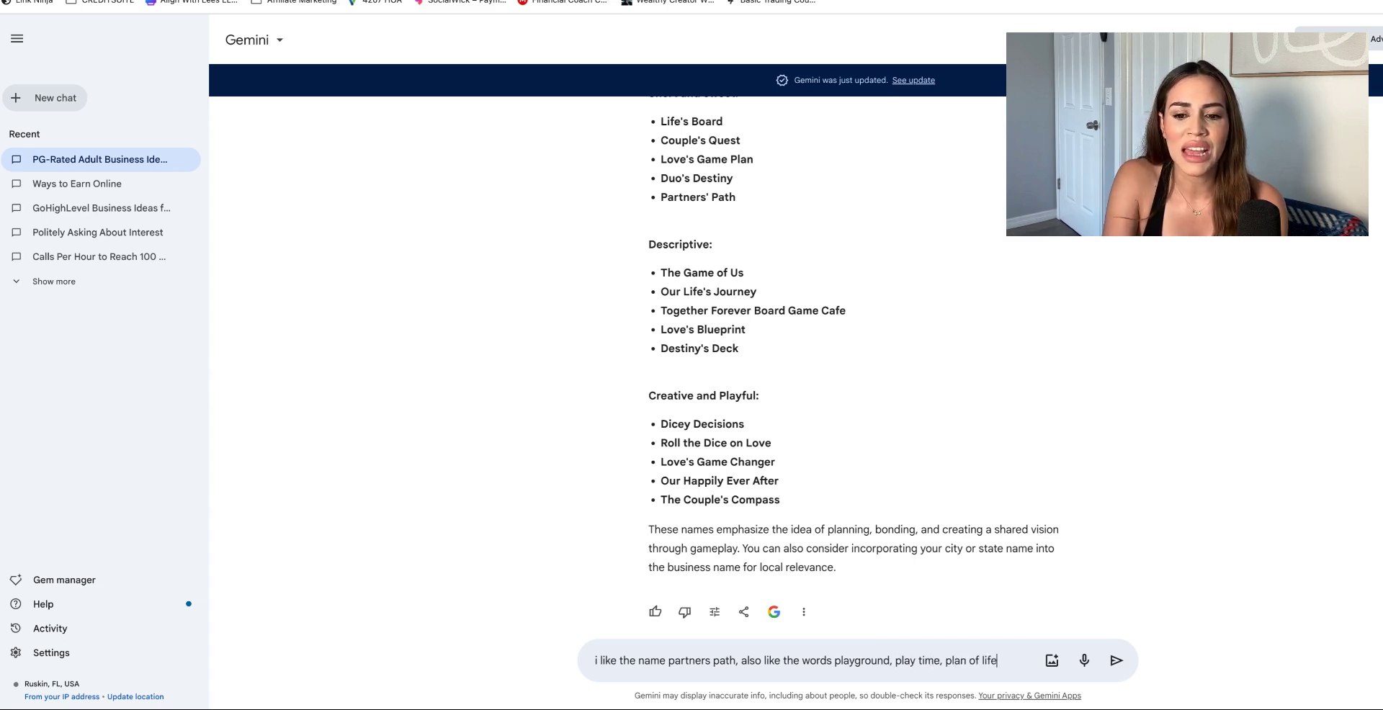
pyautogui.write('? any new ideas')
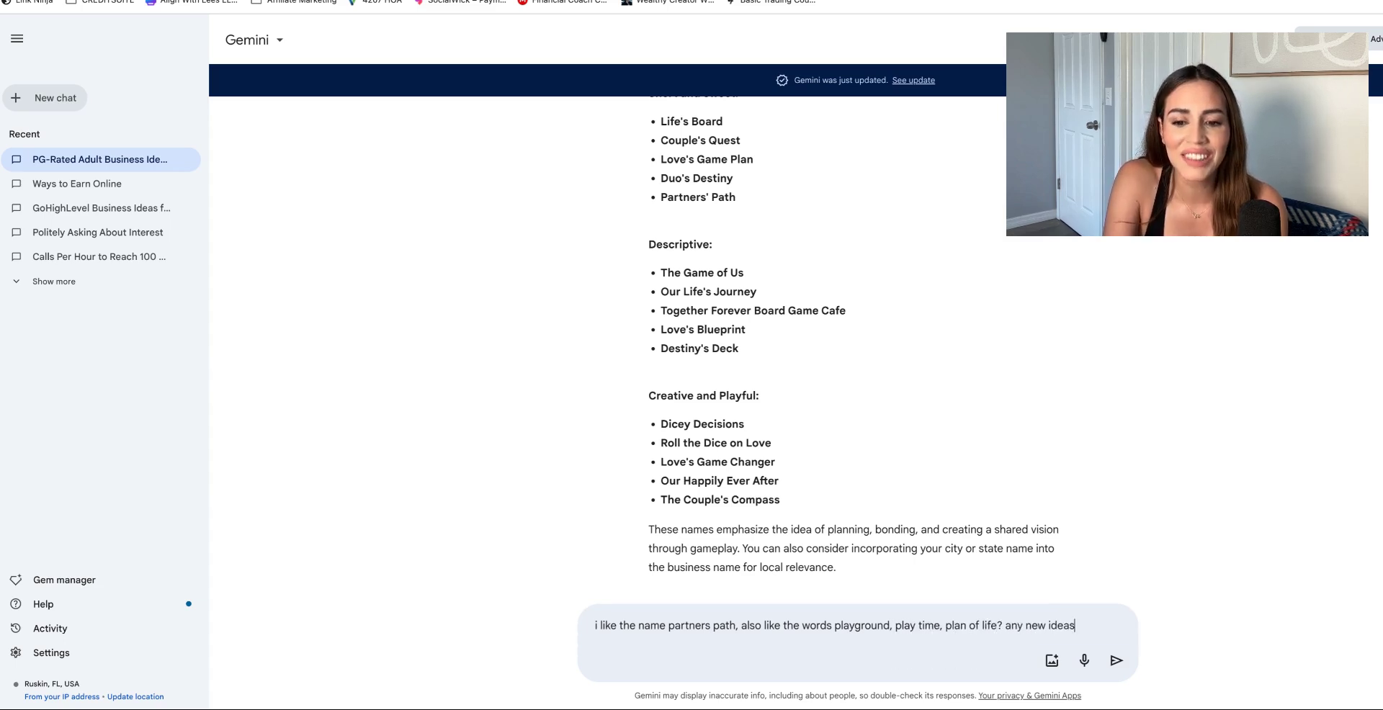
pyautogui.press('Return')
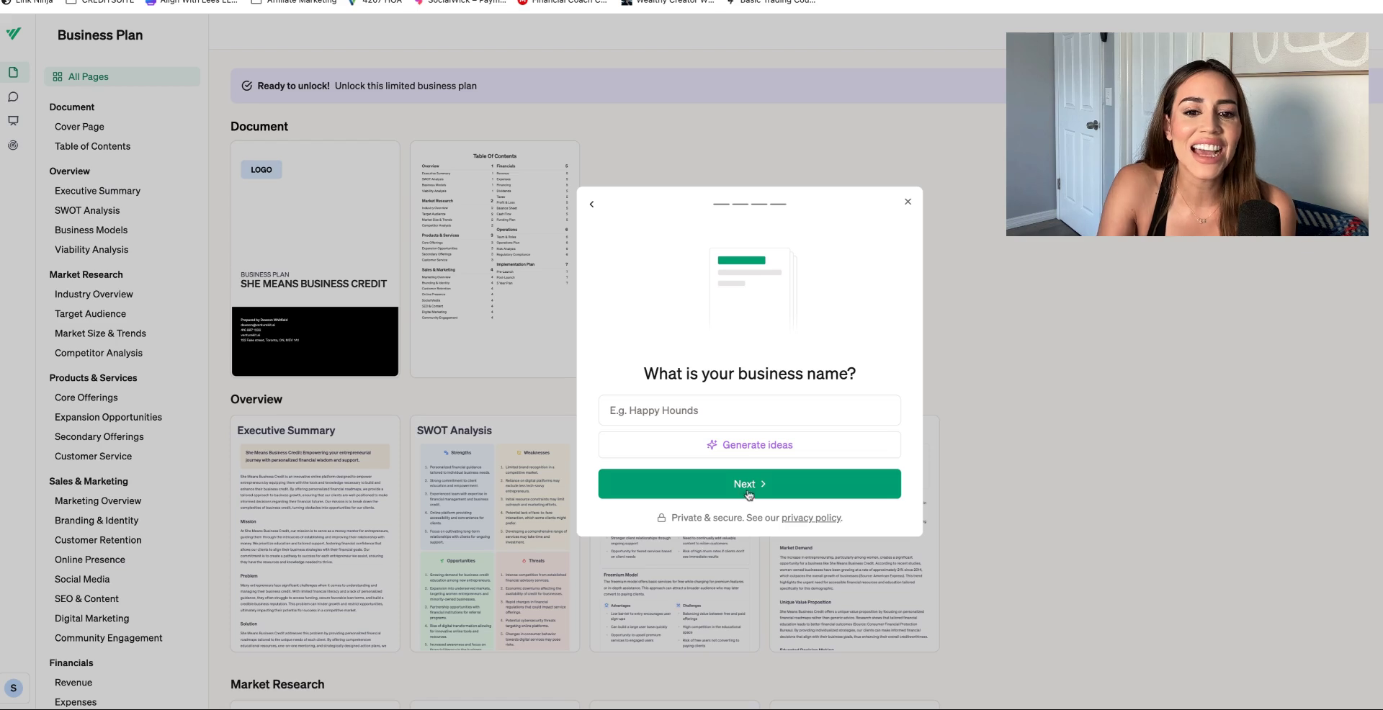
# Step: Switch to Venturekit, generate business name ideas, and choose PlayTogether Tampa as the business name
pyautogui.click(746, 446)
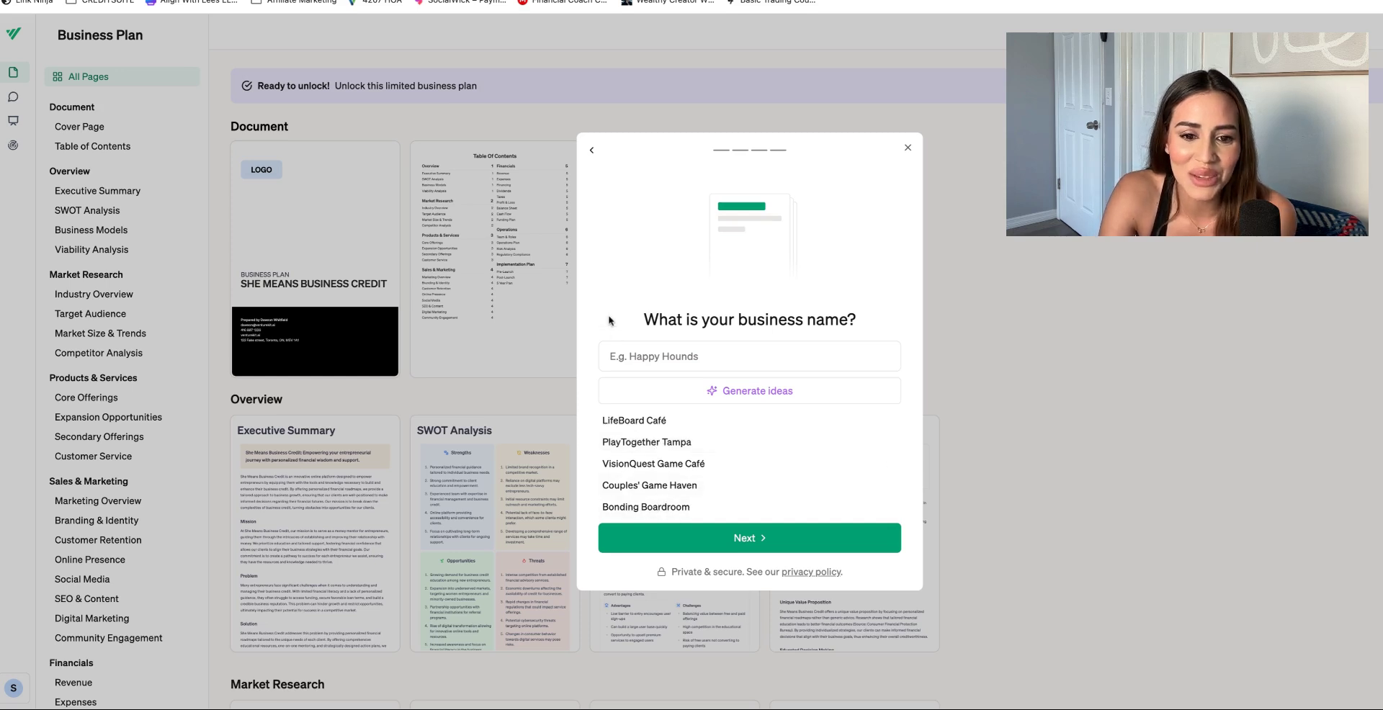
pyautogui.click(892, 445)
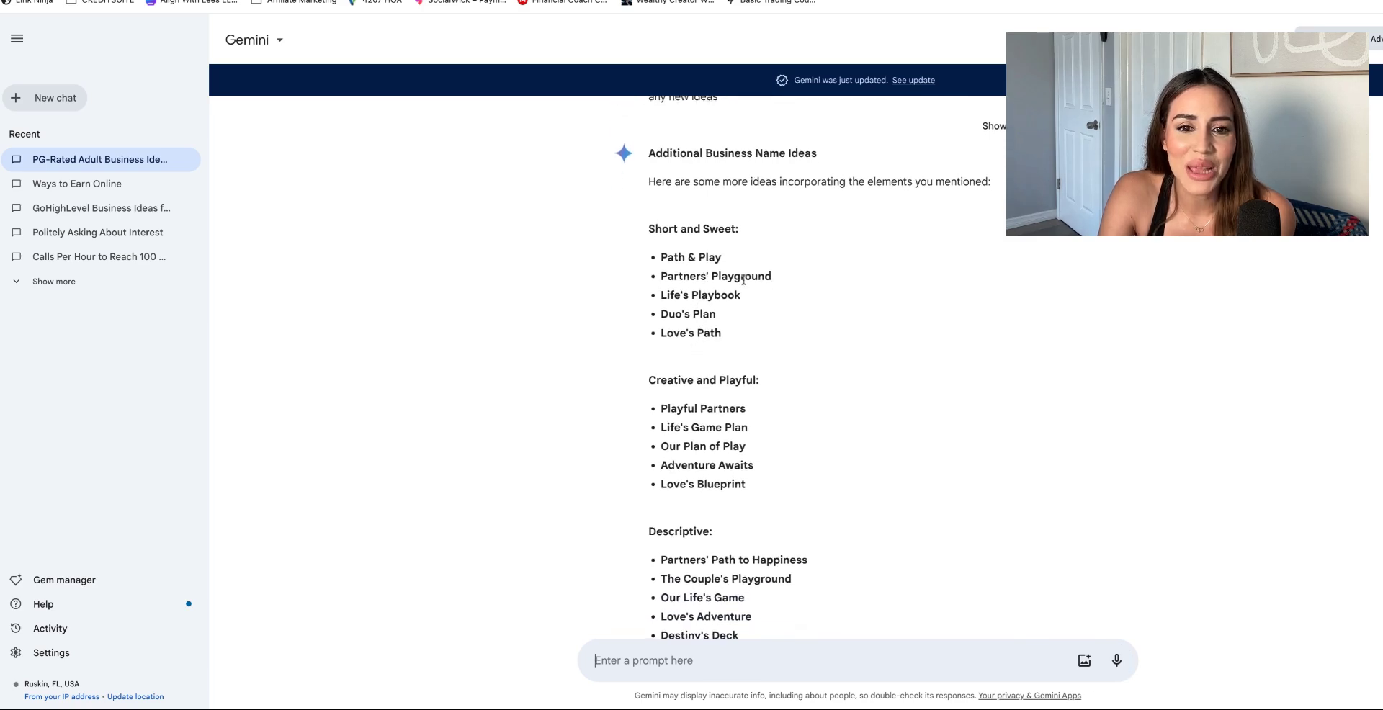
# Step: Return to Gemini, read through the additional business name ideas, and copy "Partners' Path to Happiness"
pyautogui.scroll(-2, 719, 370)
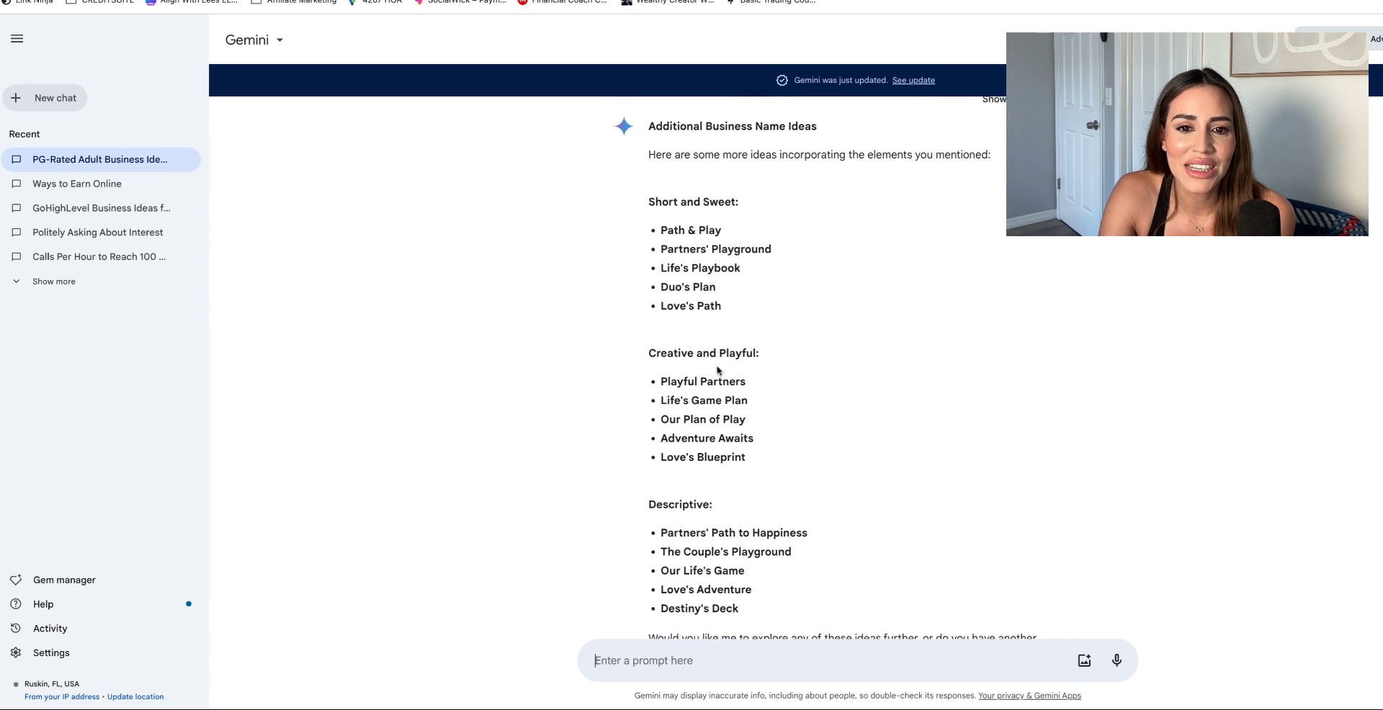
pyautogui.scroll(-2, 718, 371)
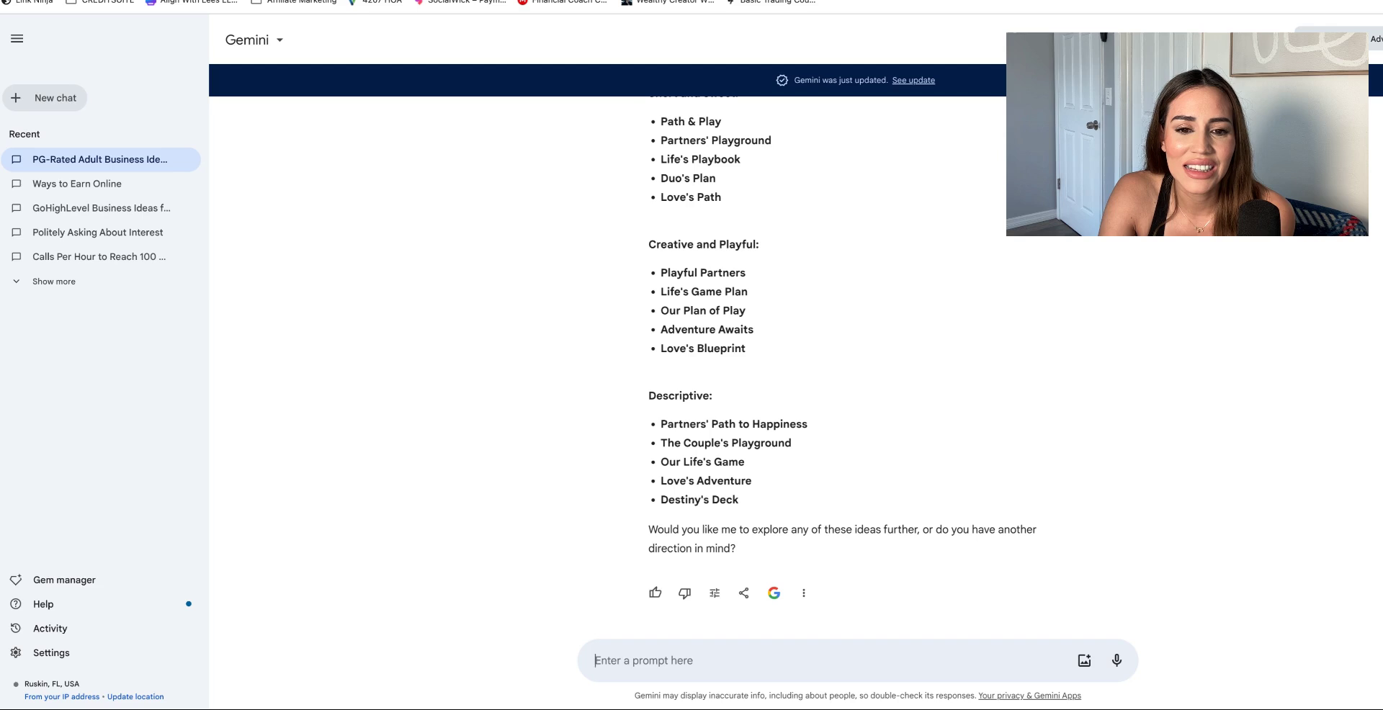
pyautogui.tripleClick(713, 418)
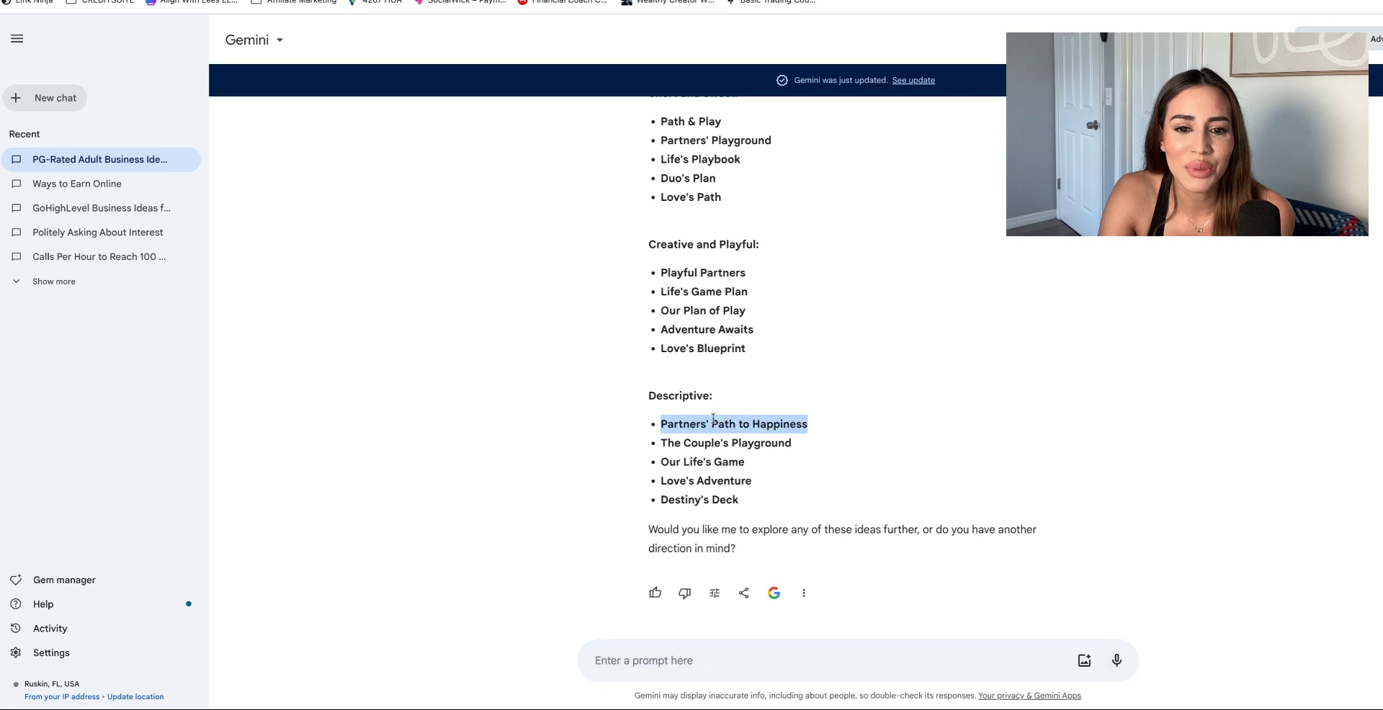
pyautogui.click(718, 438)
pyautogui.tripleClick(714, 423)
pyautogui.hotkey('ctrl', 'c')
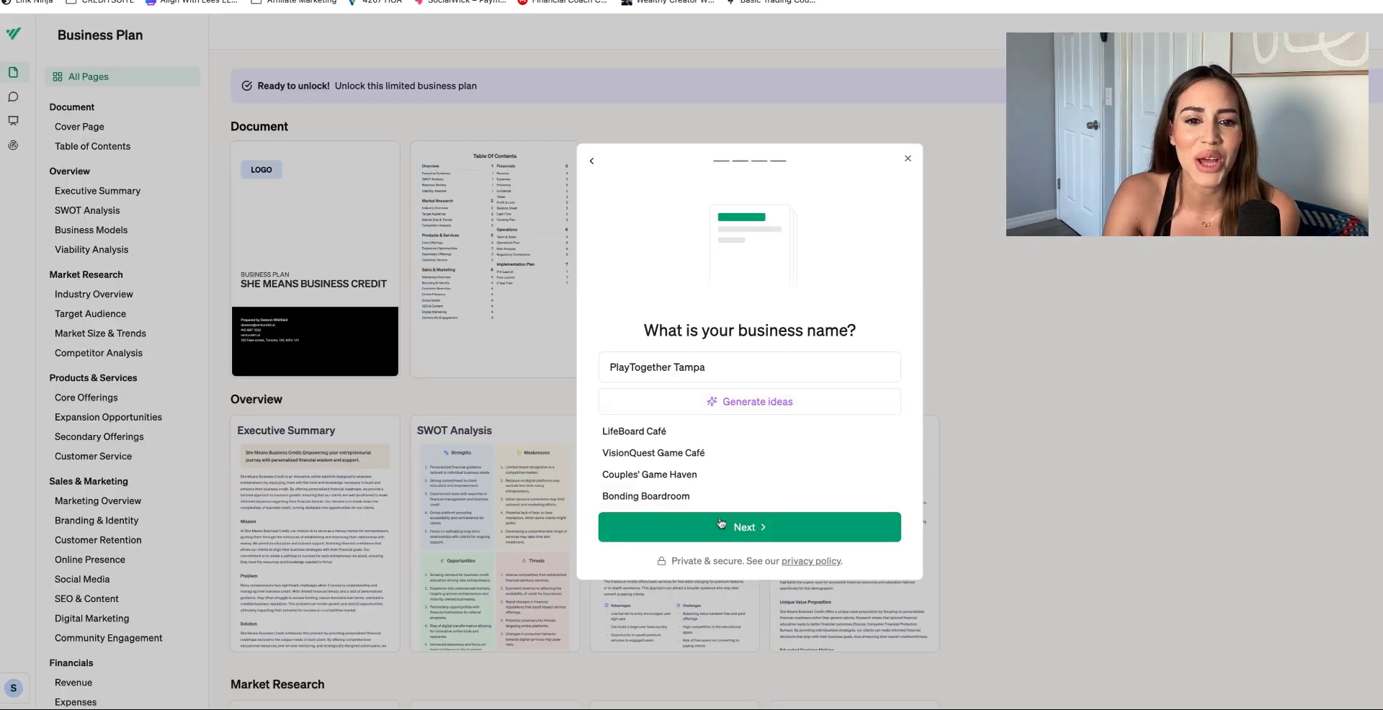
# Step: Generate the PlayTogether Tampa business plan in Venturekit and open it to look through its sections
pyautogui.click(731, 540)
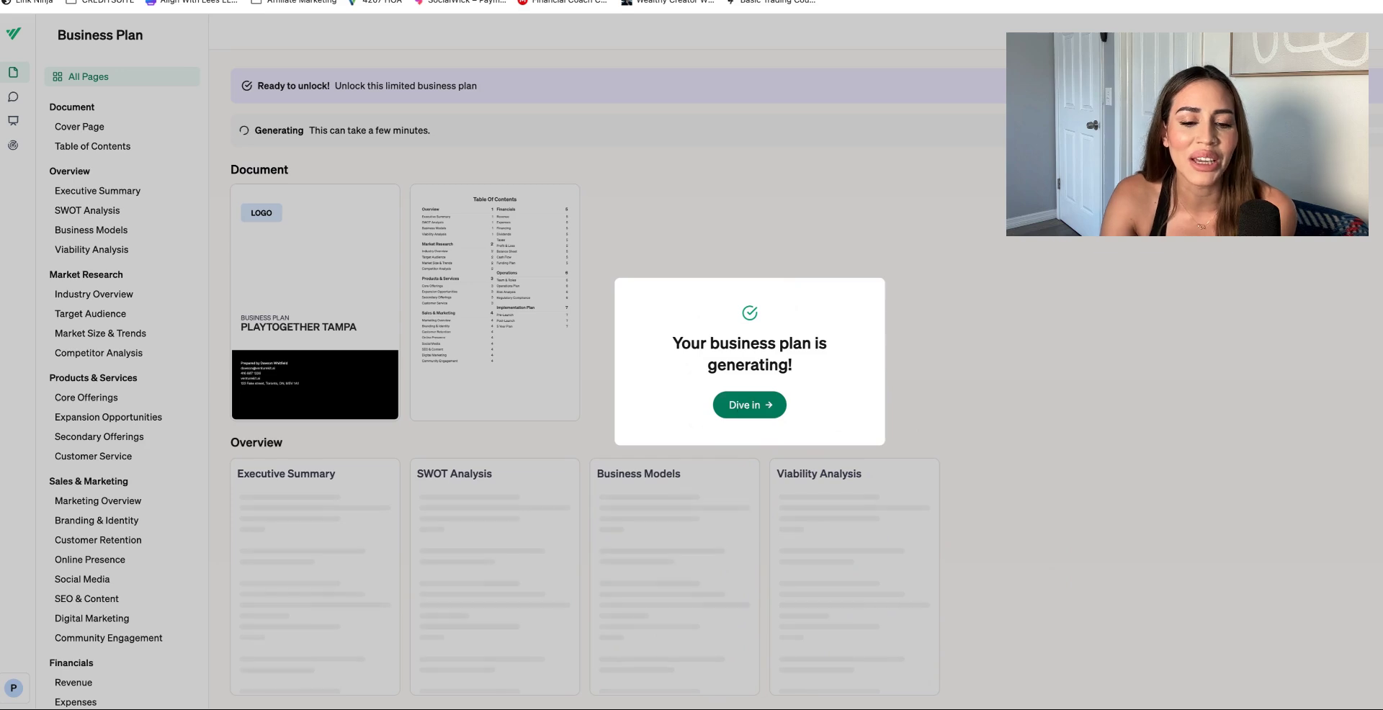
pyautogui.click(749, 405)
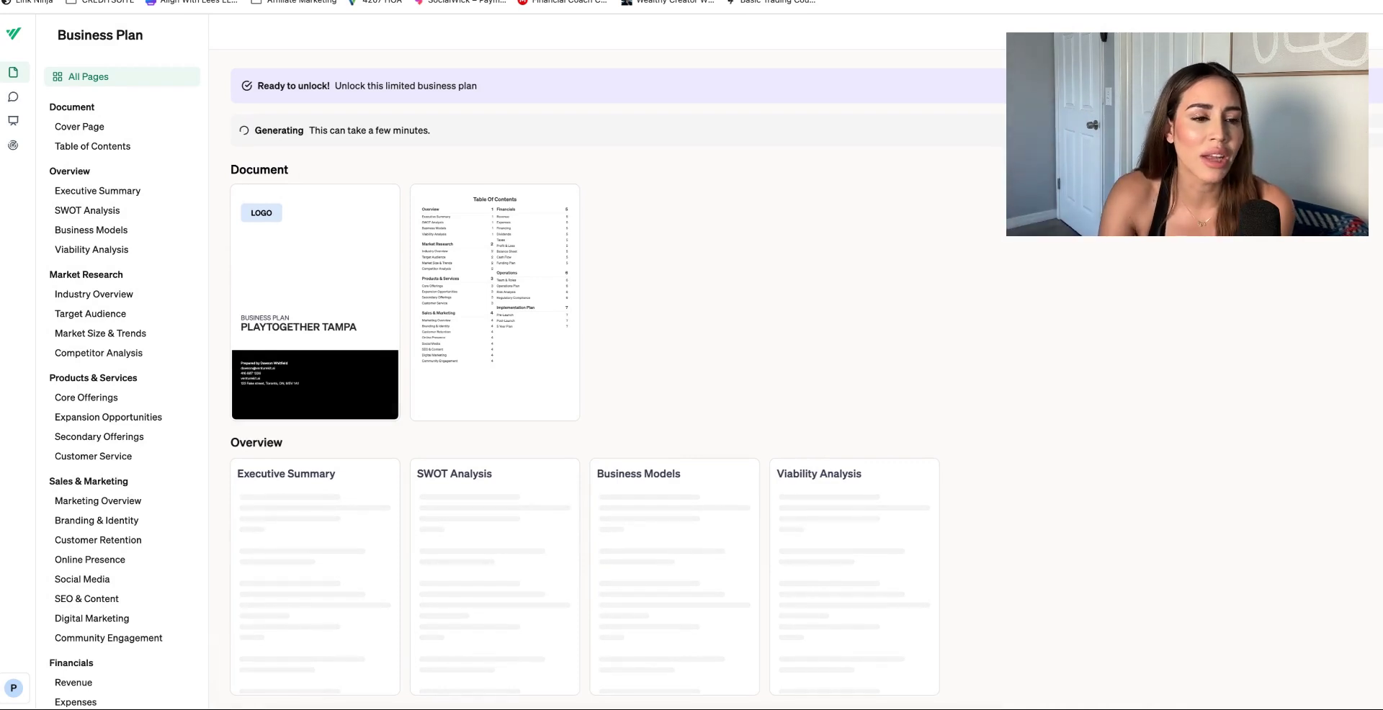
pyautogui.scroll(-1, 120, 267)
pyautogui.scroll(-5, 120, 267)
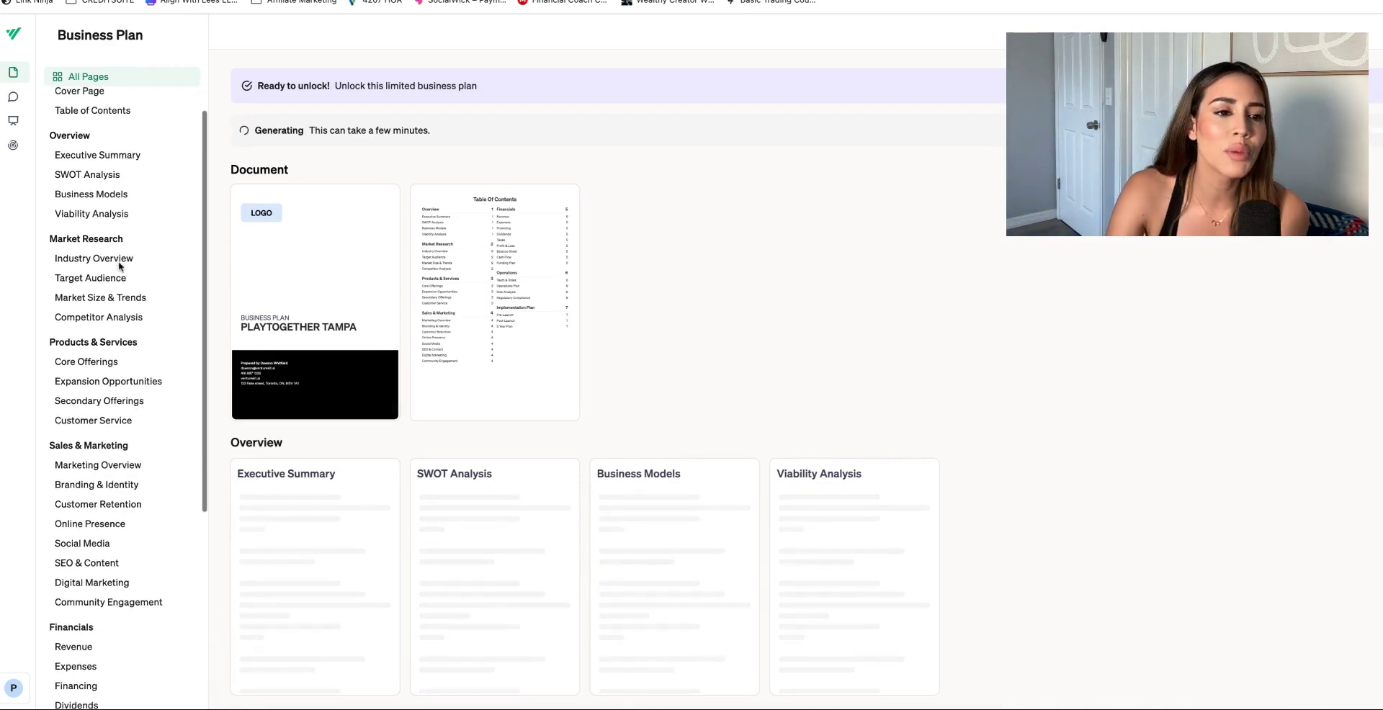
pyautogui.scroll(-11, 121, 263)
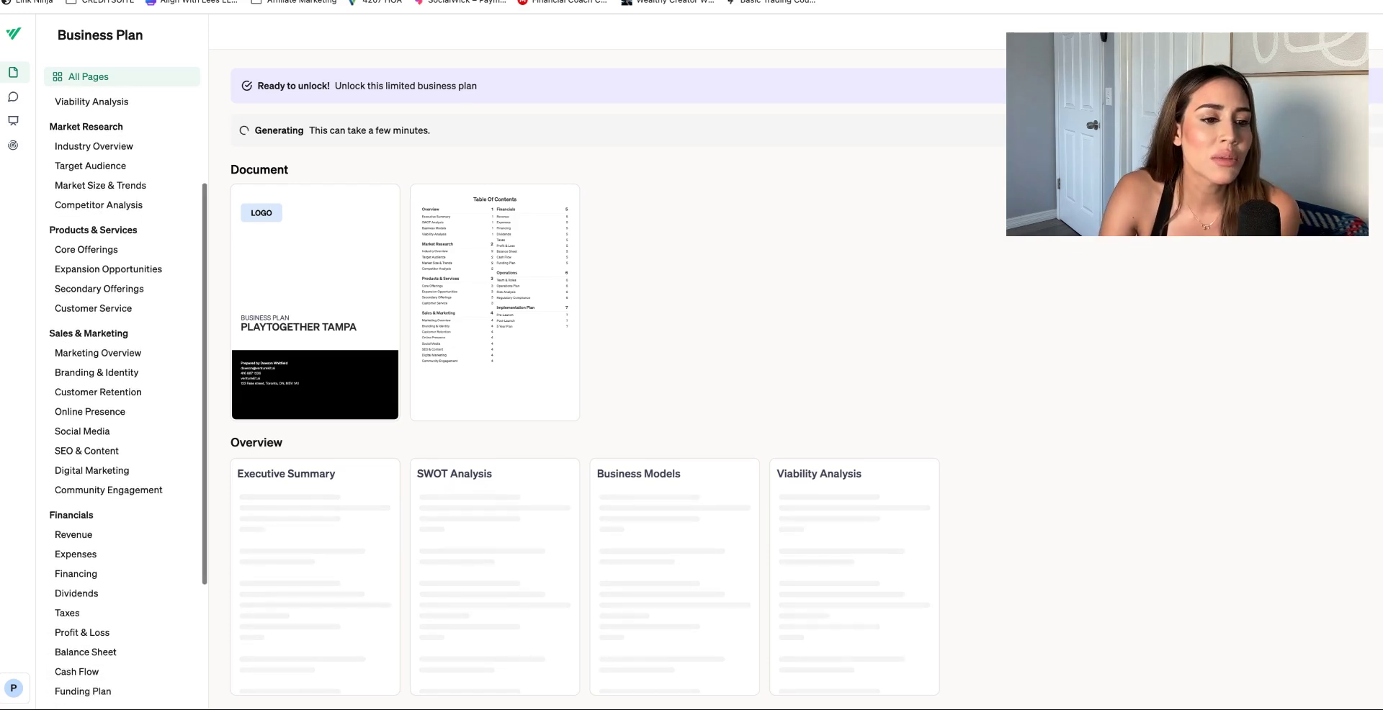
pyautogui.scroll(10, 133, 386)
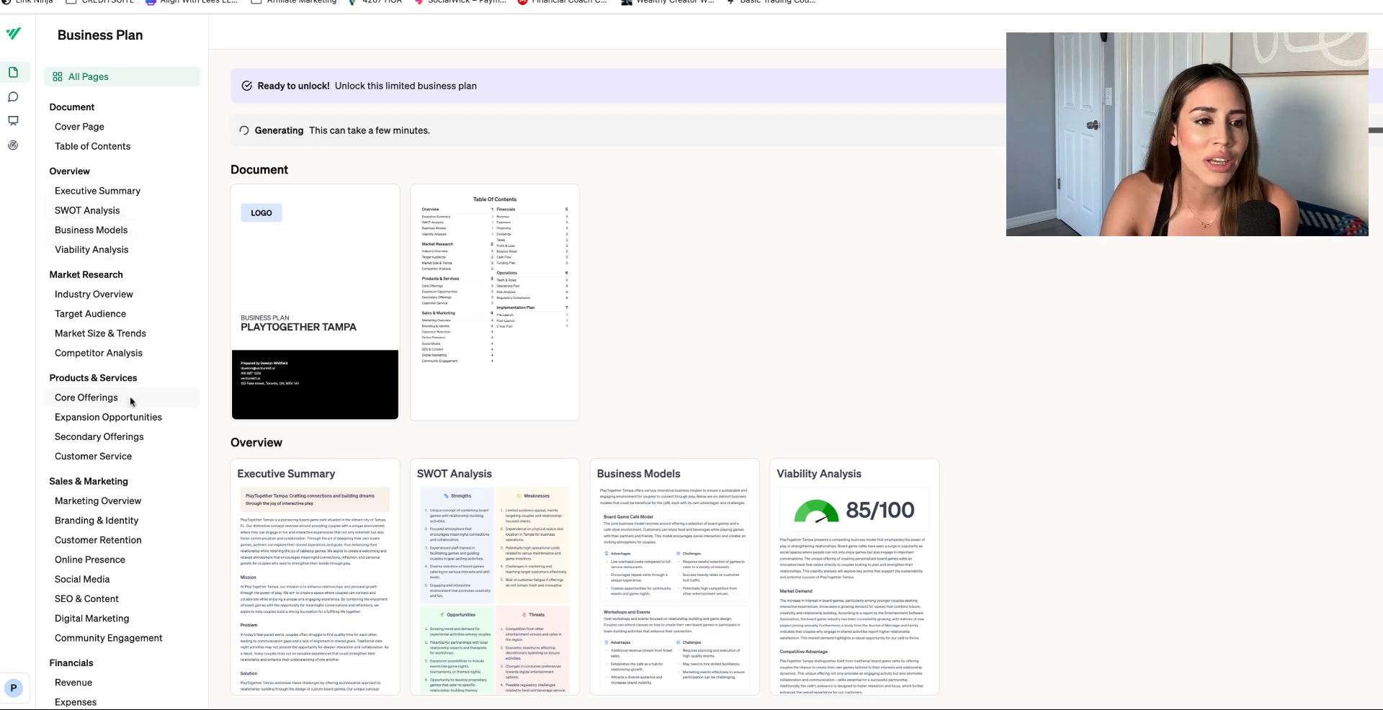
pyautogui.scroll(-2, 132, 402)
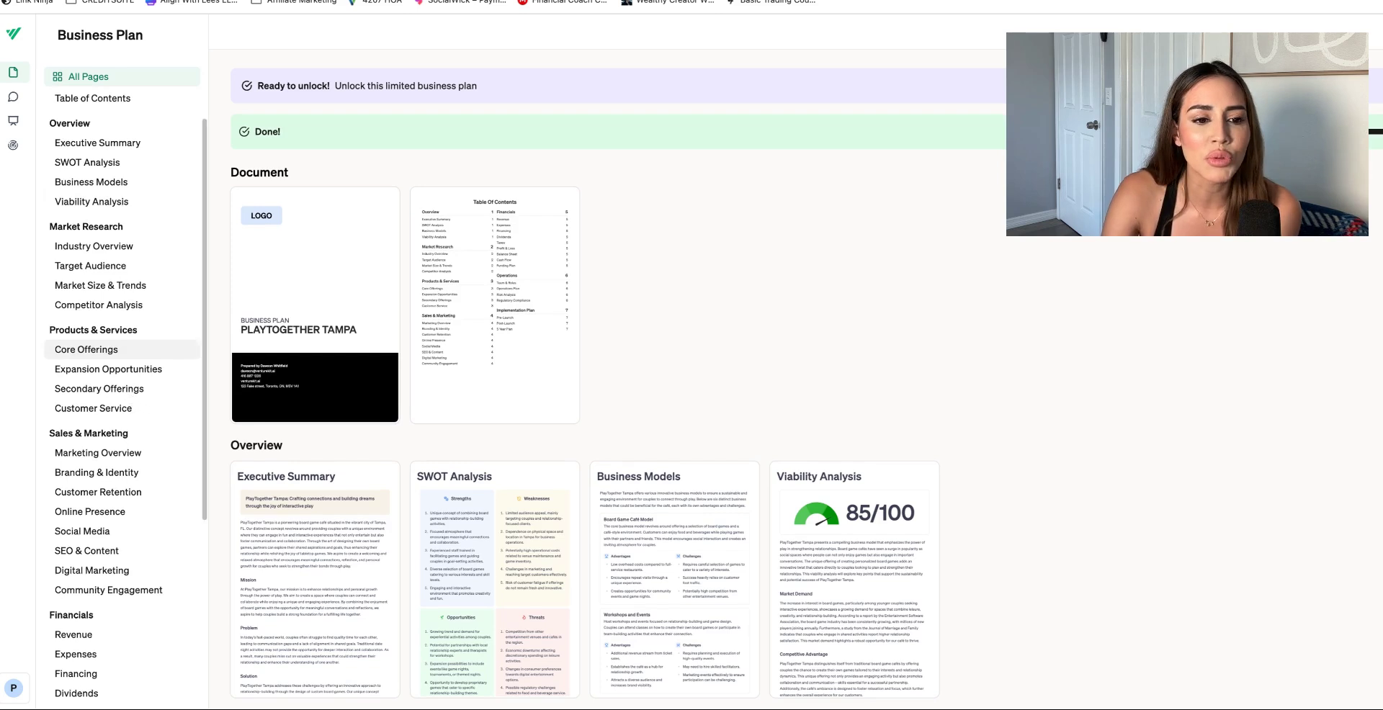
pyautogui.scroll(2, 132, 403)
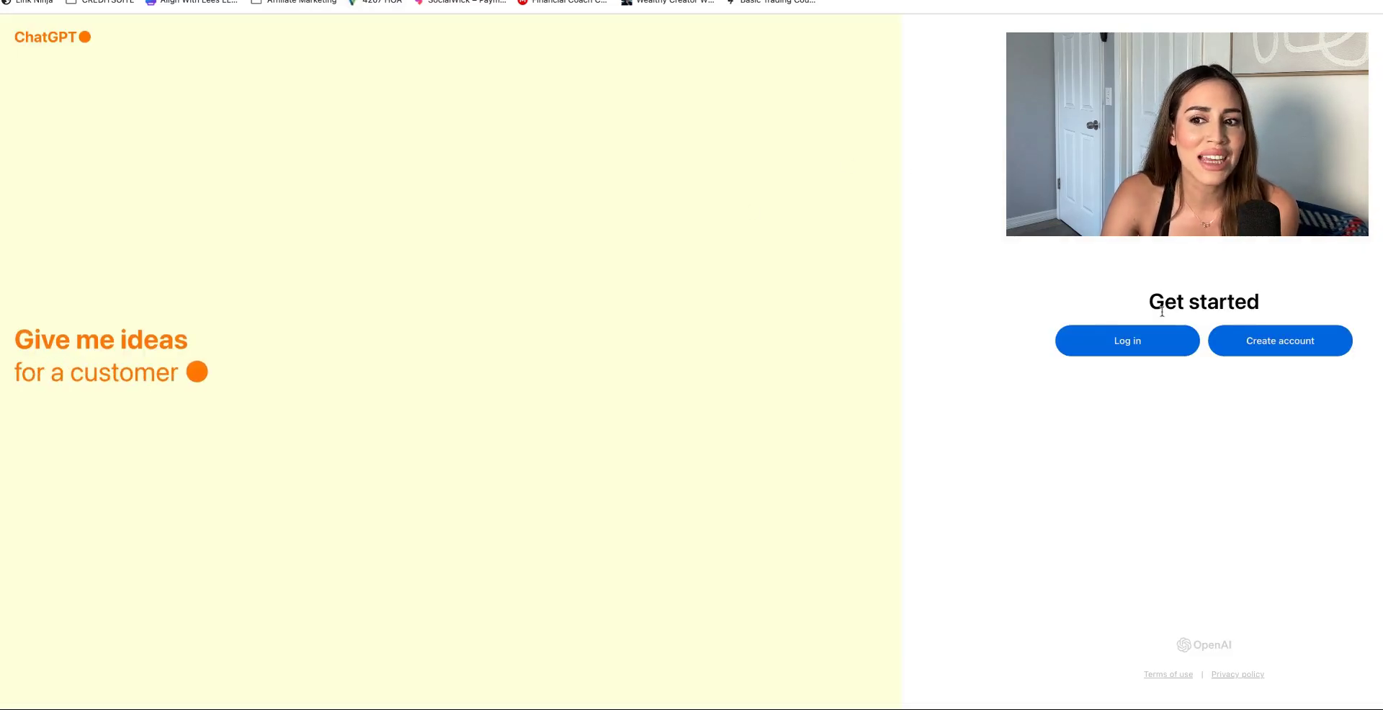
# Step: Switch to ChatGPT and start logging in to the existing account
pyautogui.click(1101, 345)
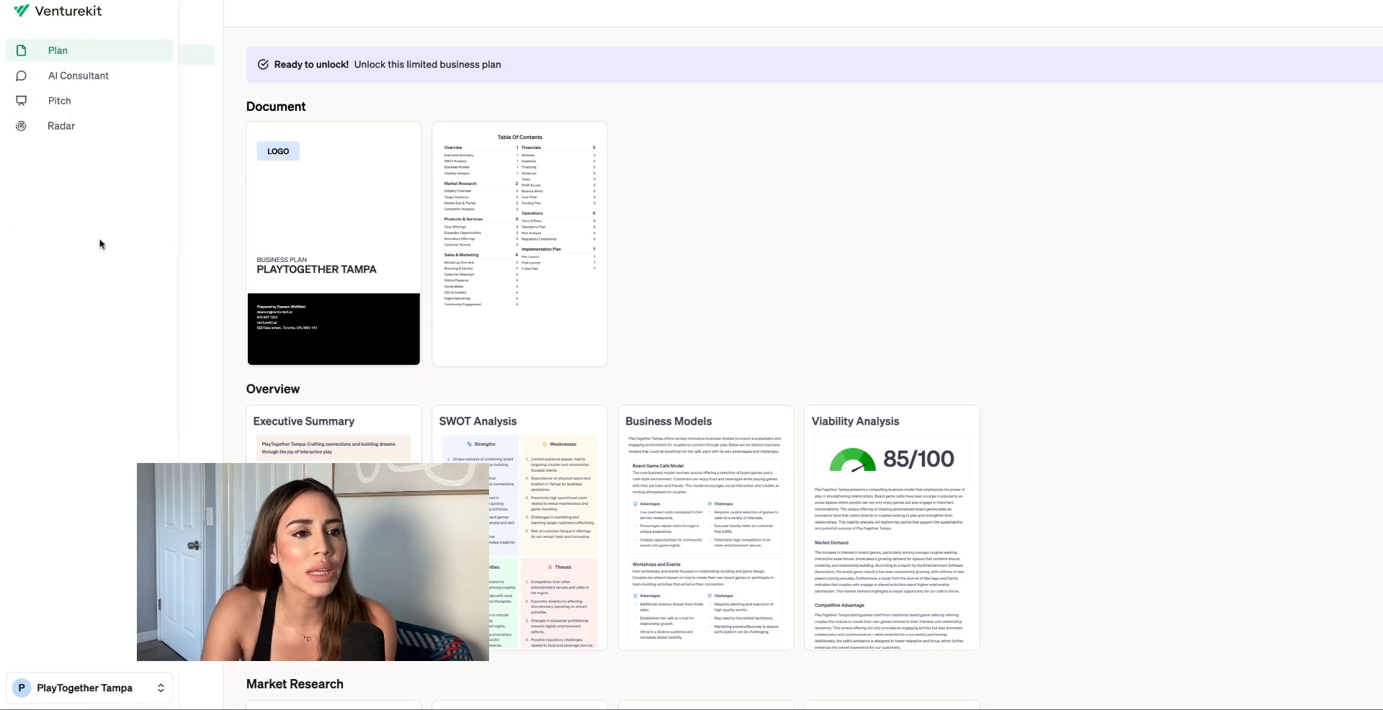
# Step: Look through the business plan's section list in Venturekit, and open the Midjourney website from the Google results
pyautogui.scroll(-5, 151, 357)
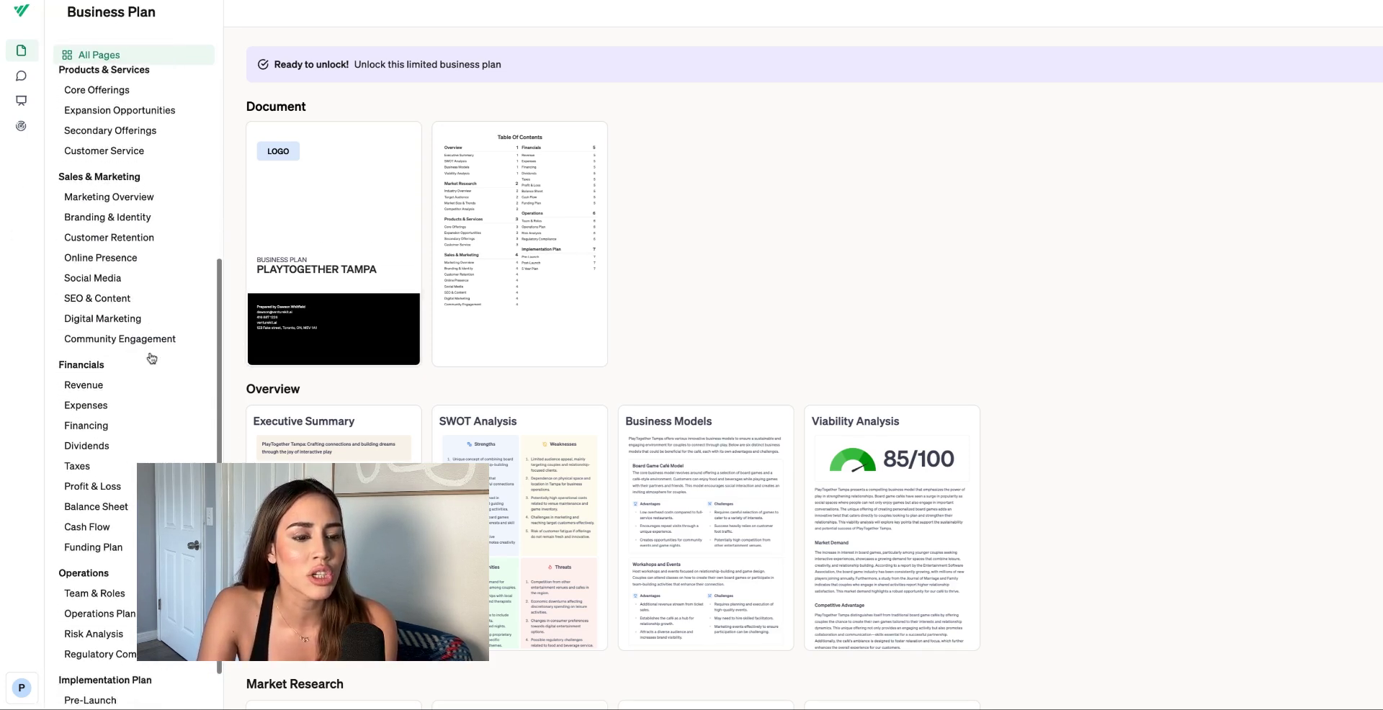
pyautogui.scroll(5, 151, 358)
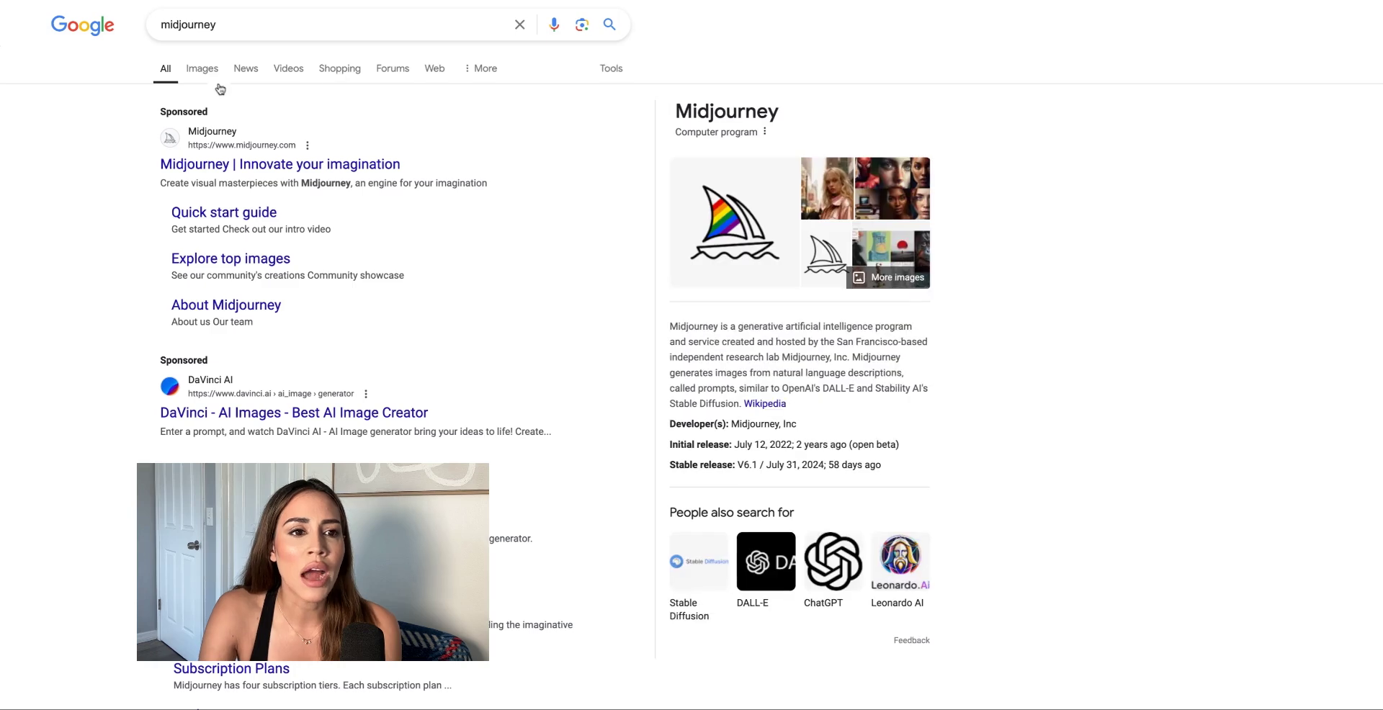
pyautogui.click(332, 184)
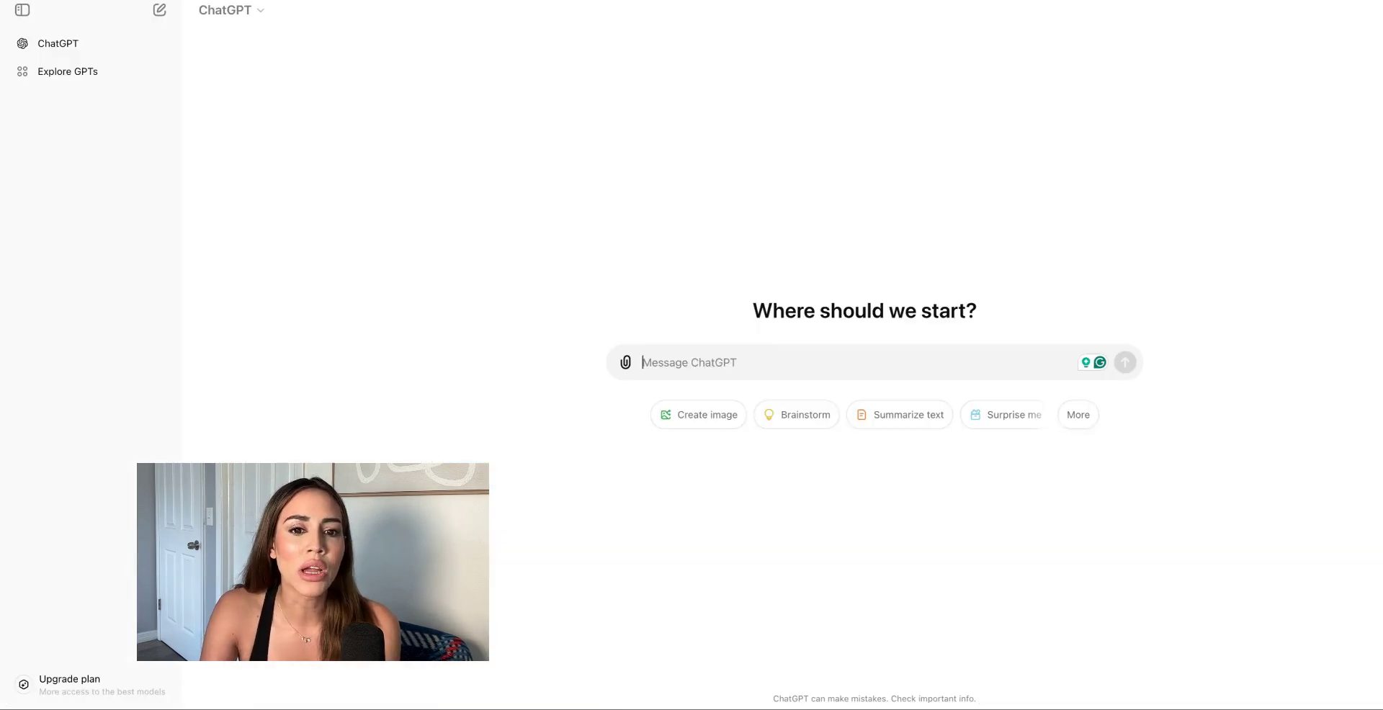
# Step: Draft a ChatGPT image prompt reading Create an image "Partners' Path to Happiness", with the copied name in quotation marks
pyautogui.click(697, 418)
pyautogui.hotkey('ctrl', 'v')
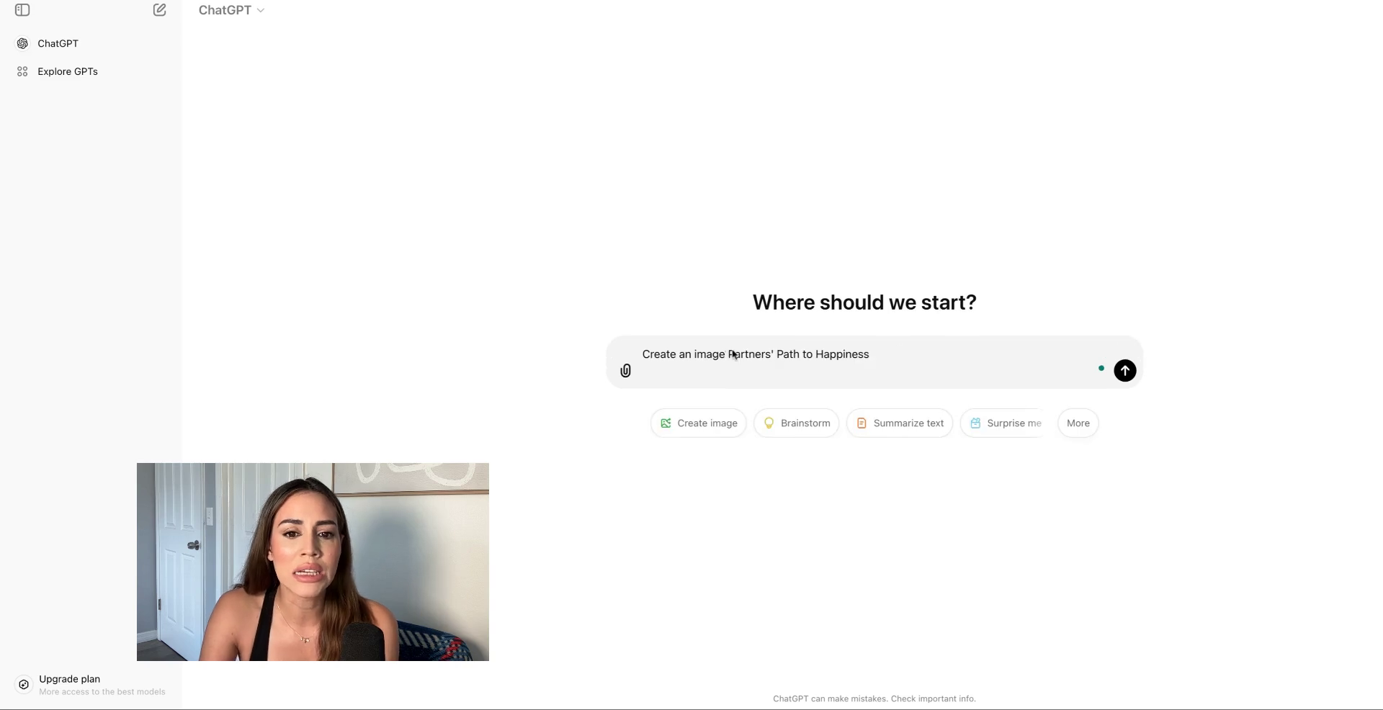
pyautogui.press('BackSpace')
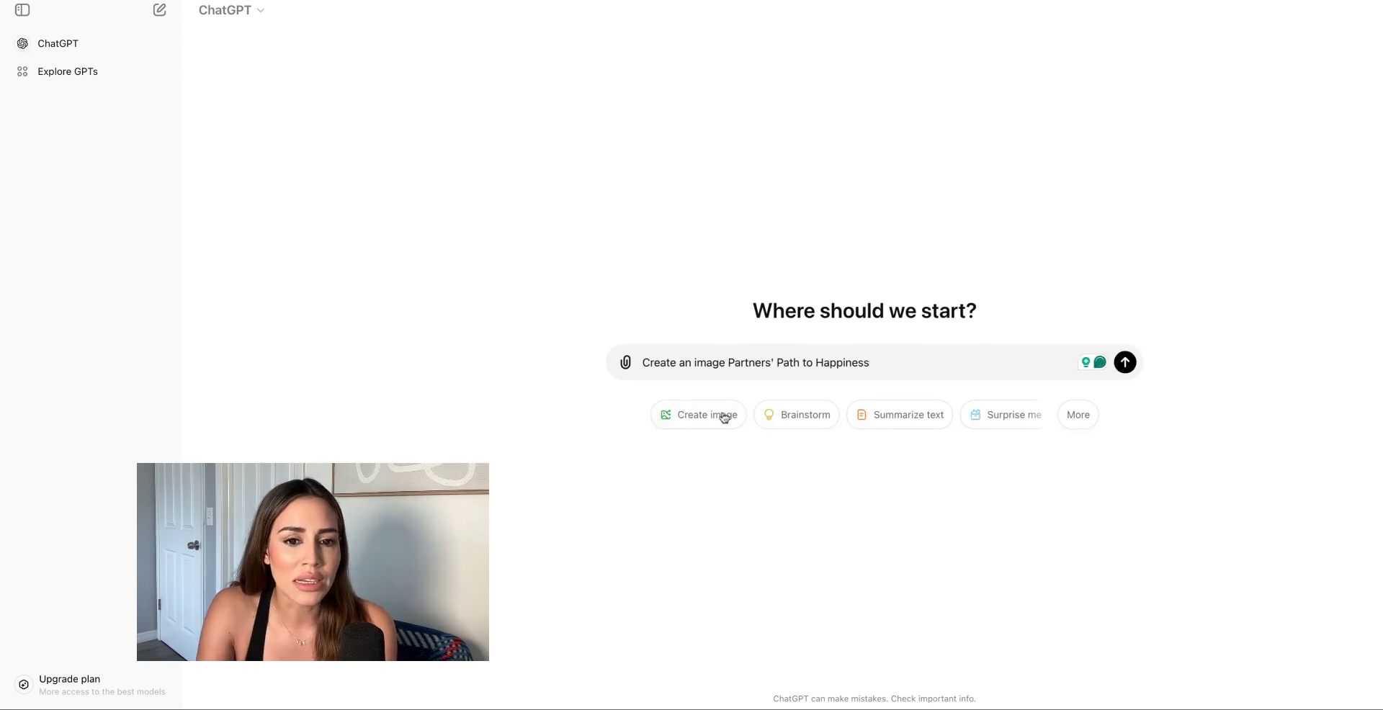
pyautogui.click(727, 363)
pyautogui.write('"')
pyautogui.click(877, 363)
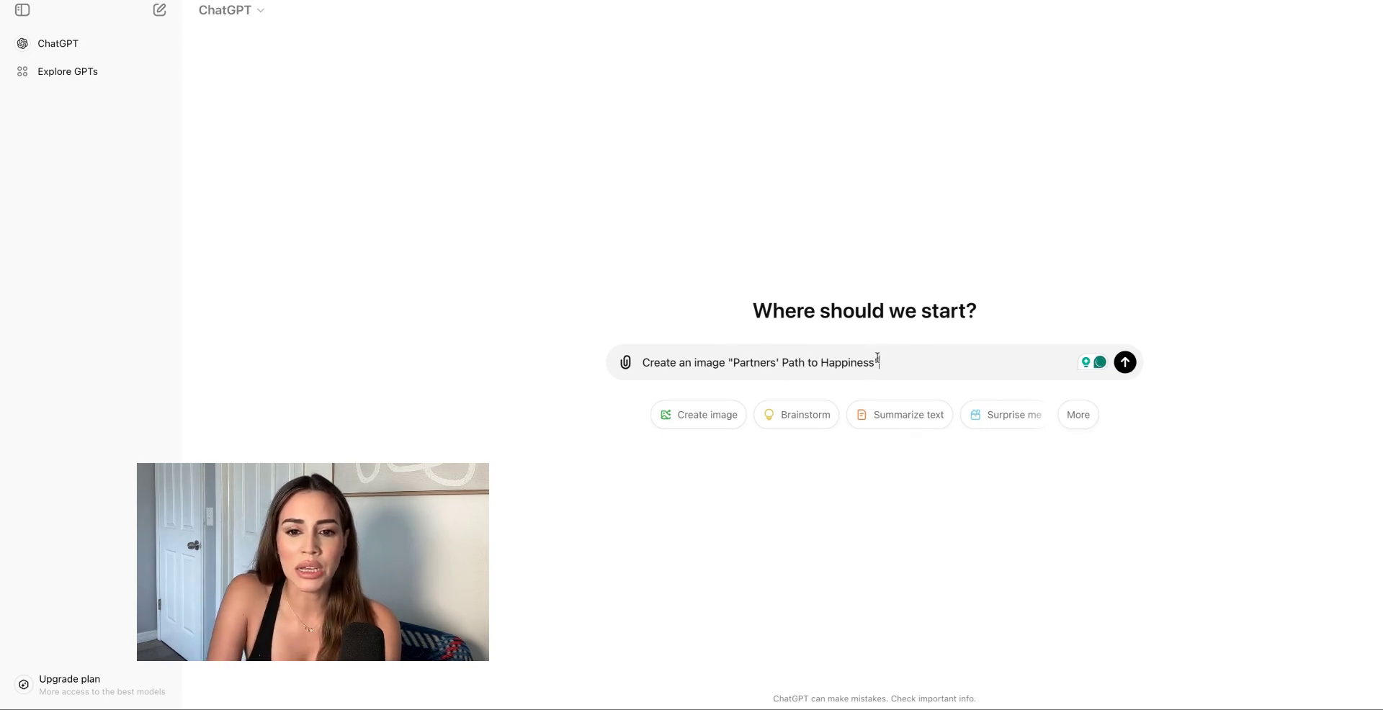
pyautogui.write('"')
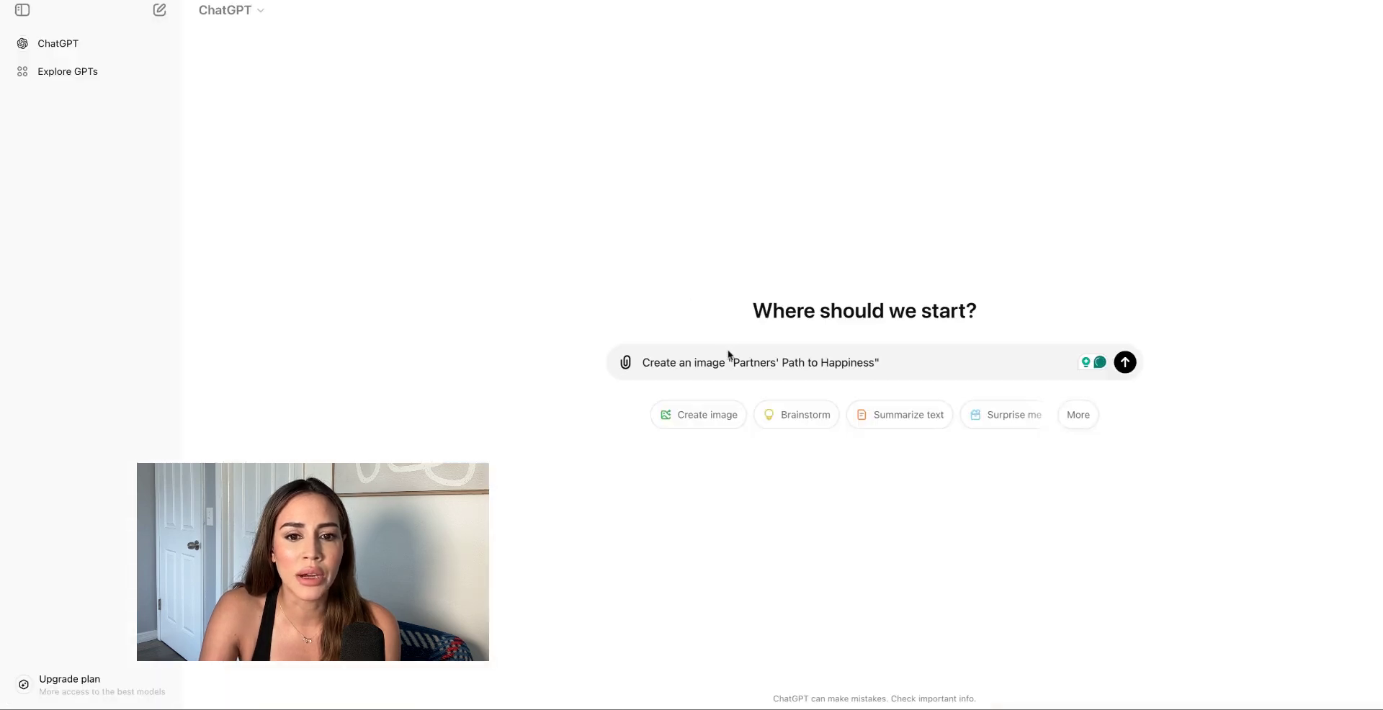
# Step: Reword the image prompt to read Create an image of Platogether tampa "Partners' Path to Happiness" followed by a dash
pyautogui.click(727, 363)
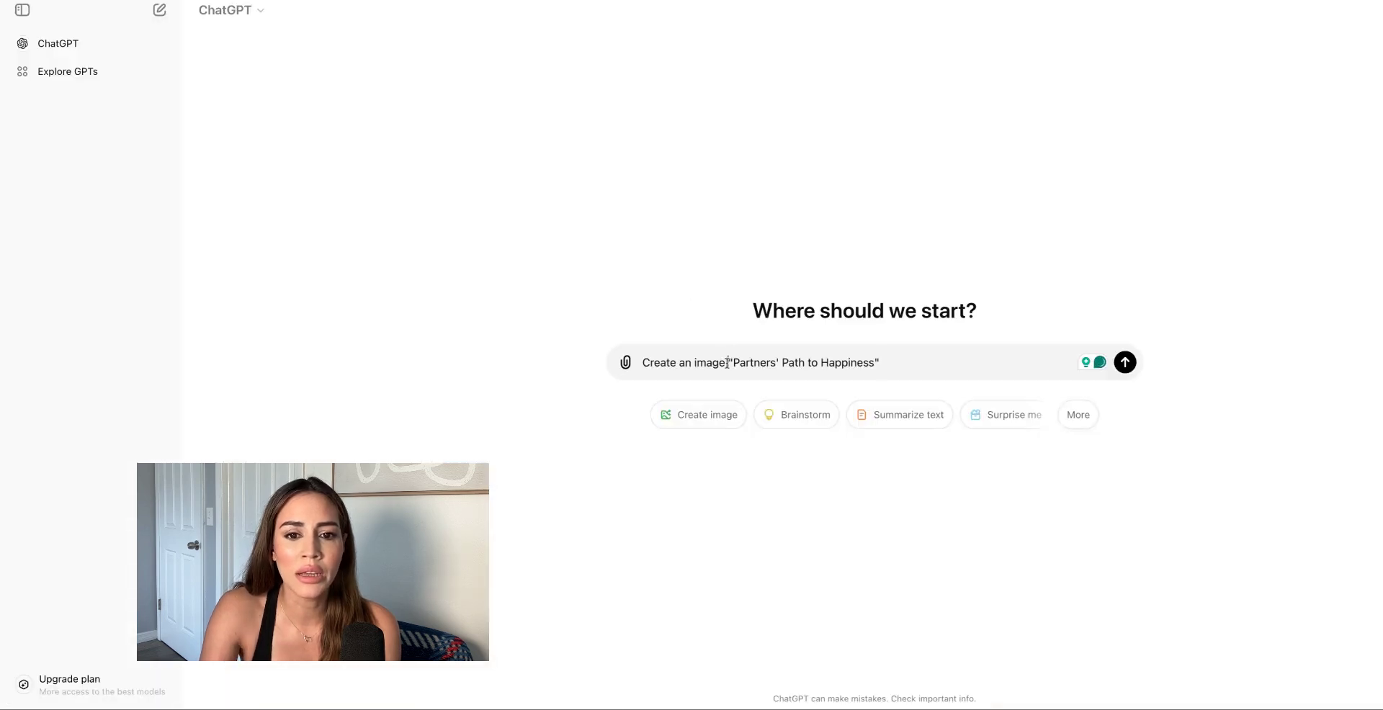
pyautogui.write('Platogether tap')
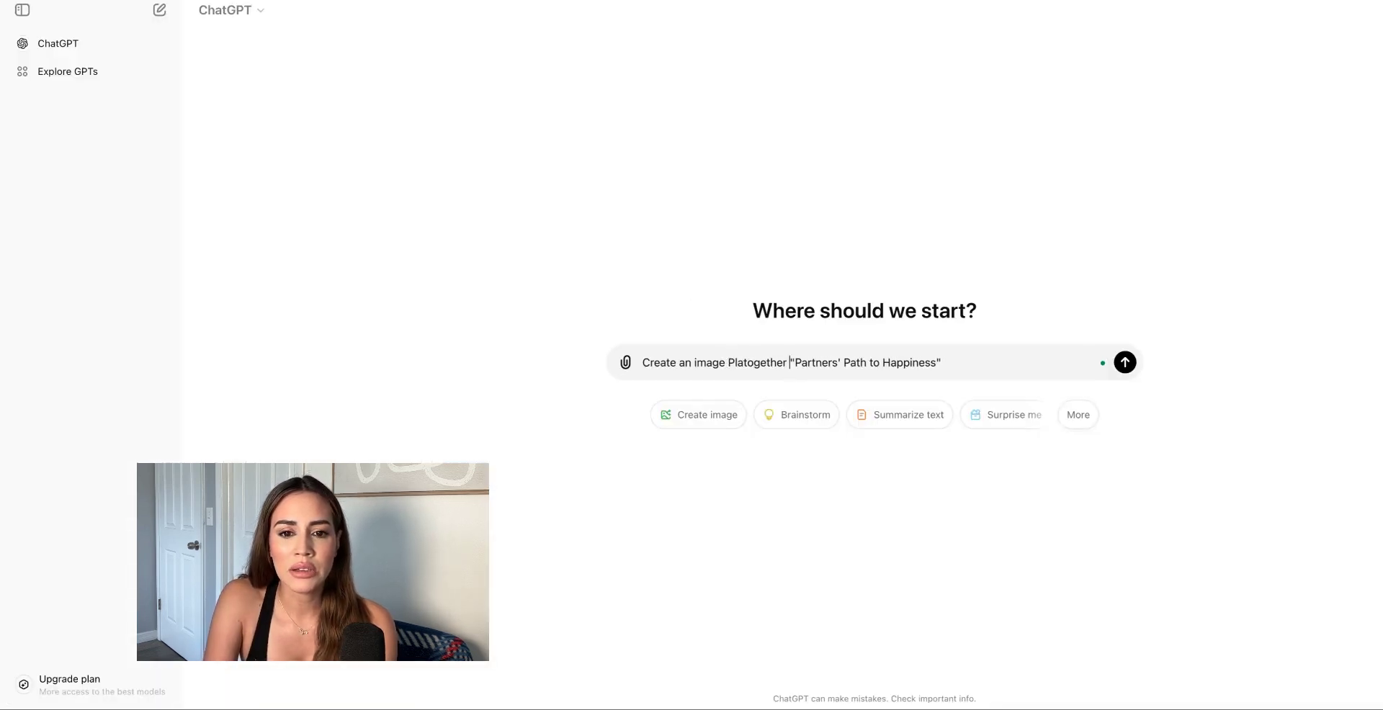
pyautogui.press('BackSpace')
pyautogui.write('mpa ')
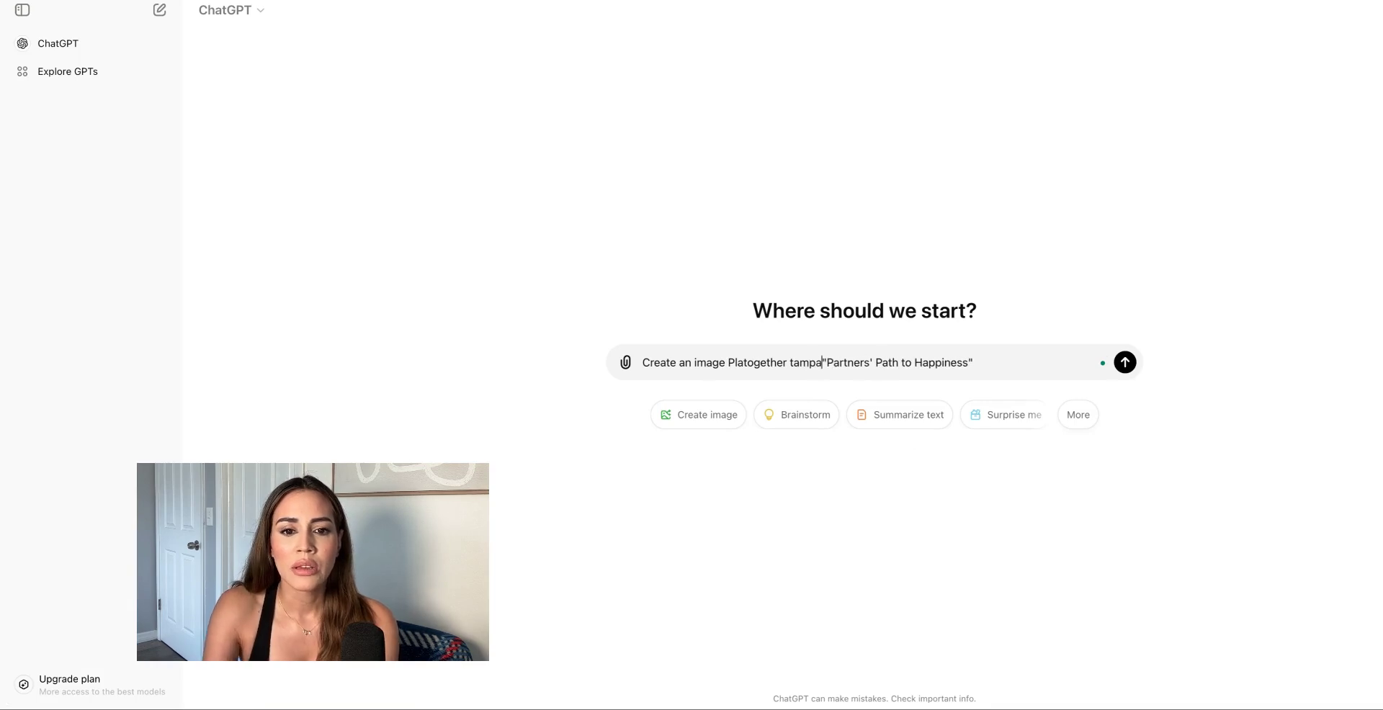
pyautogui.write('of')
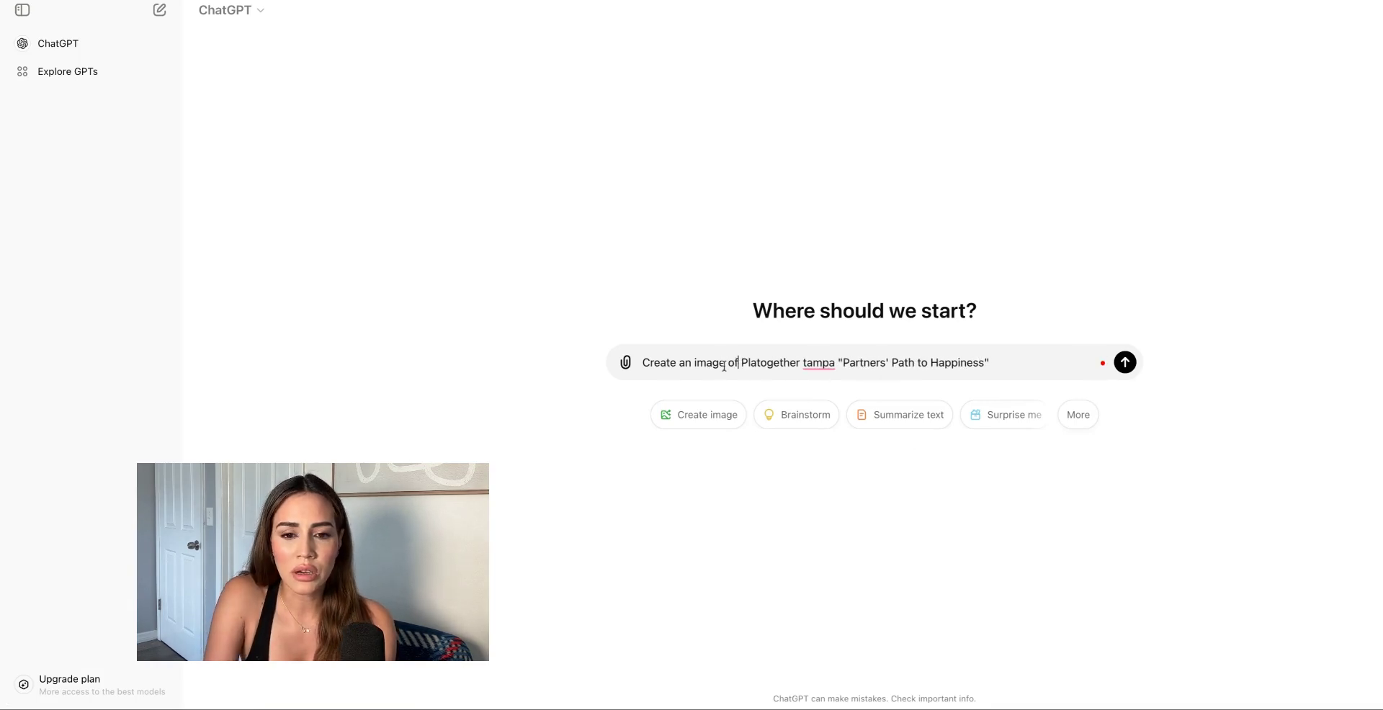
pyautogui.click(1010, 361)
pyautogui.write('-')
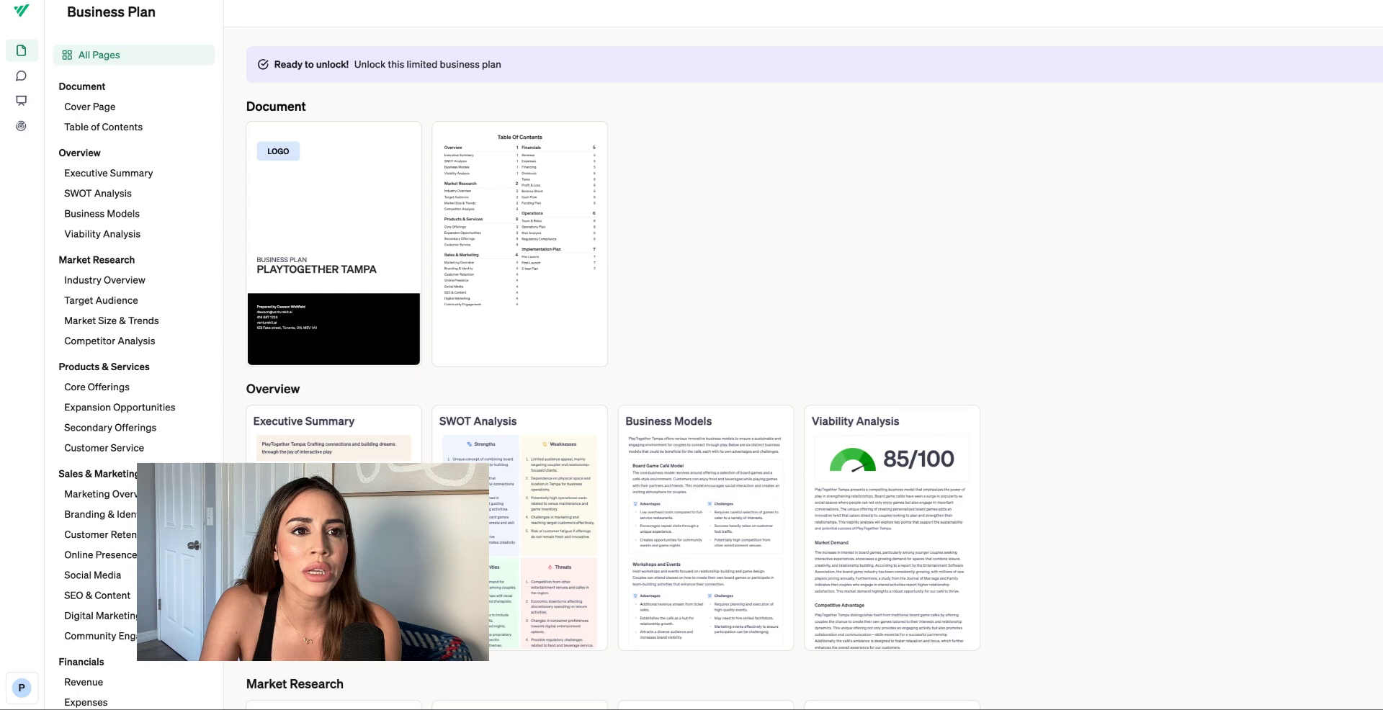
# Step: Copy the opening paragraph of the Executive Summary in Venturekit, append it to the ChatGPT image prompt, and submit the prompt
pyautogui.click(121, 173)
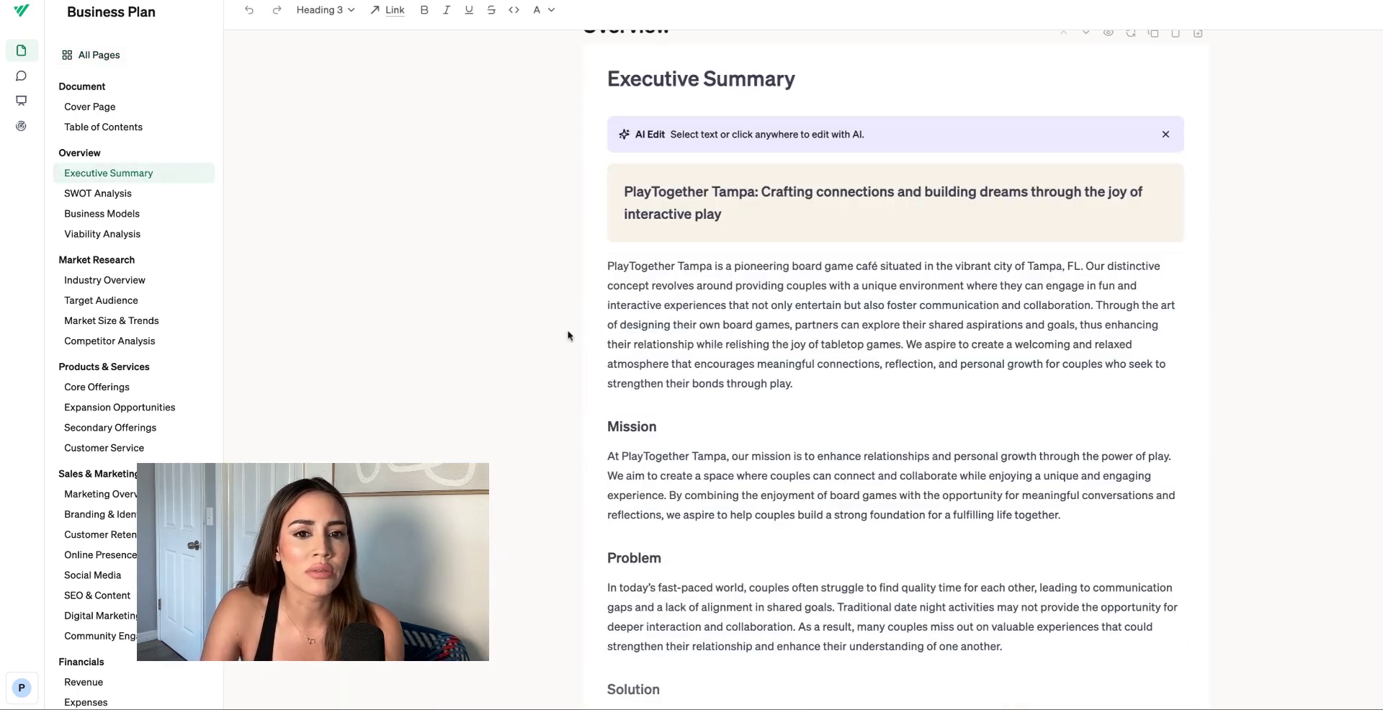
pyautogui.scroll(-2, 665, 170)
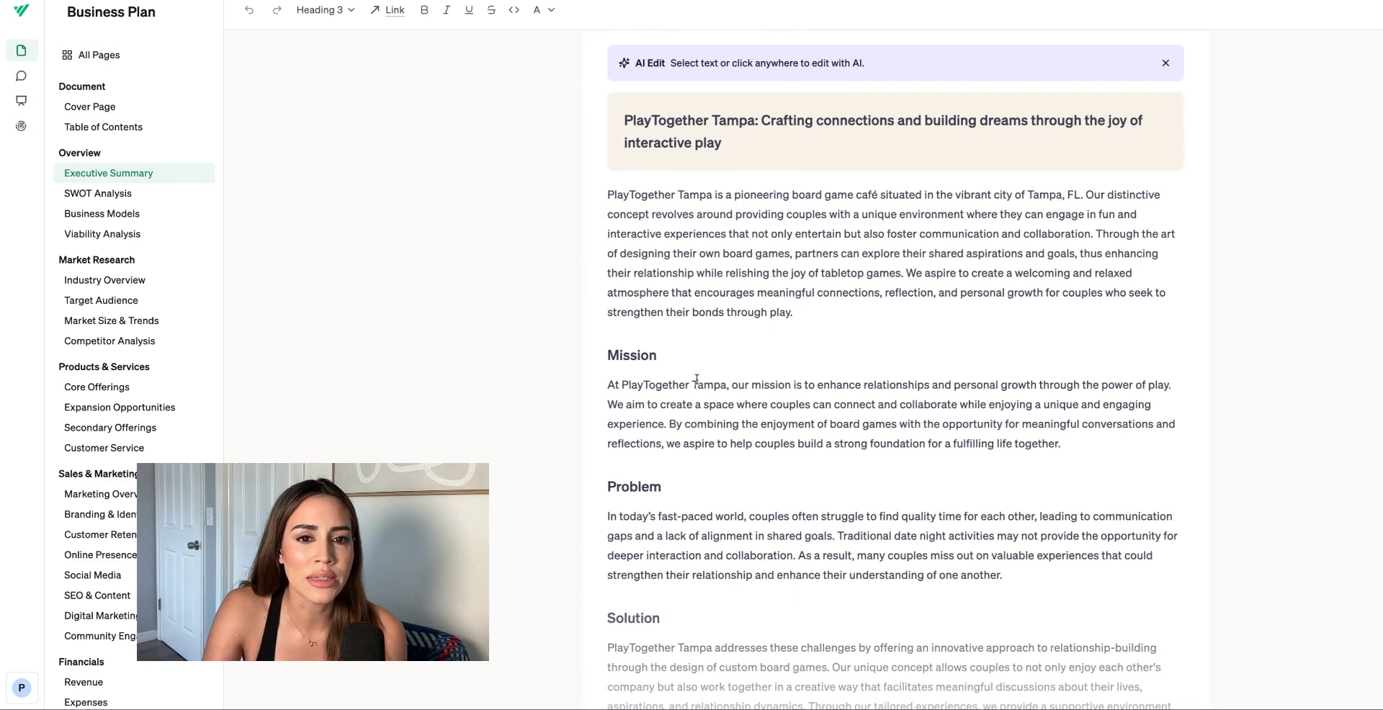
pyautogui.scroll(-1, 694, 366)
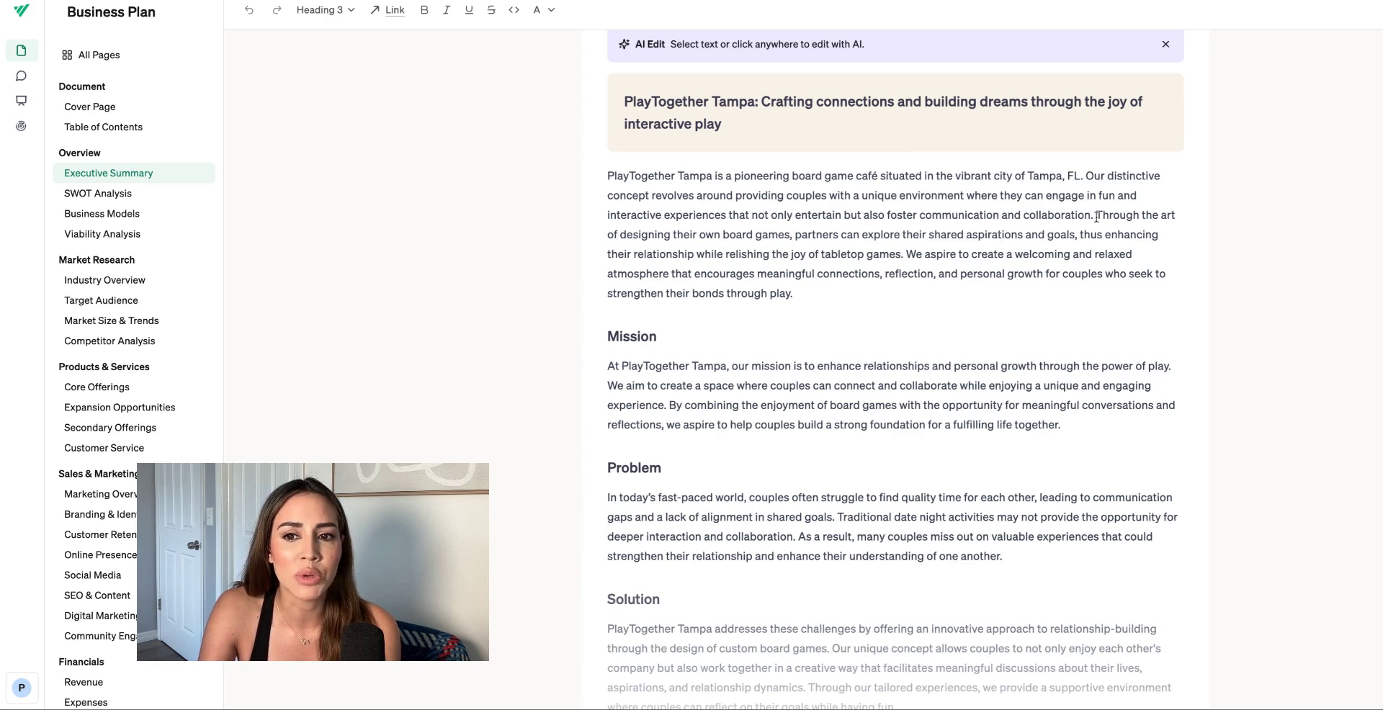
pyautogui.tripleClick(826, 221)
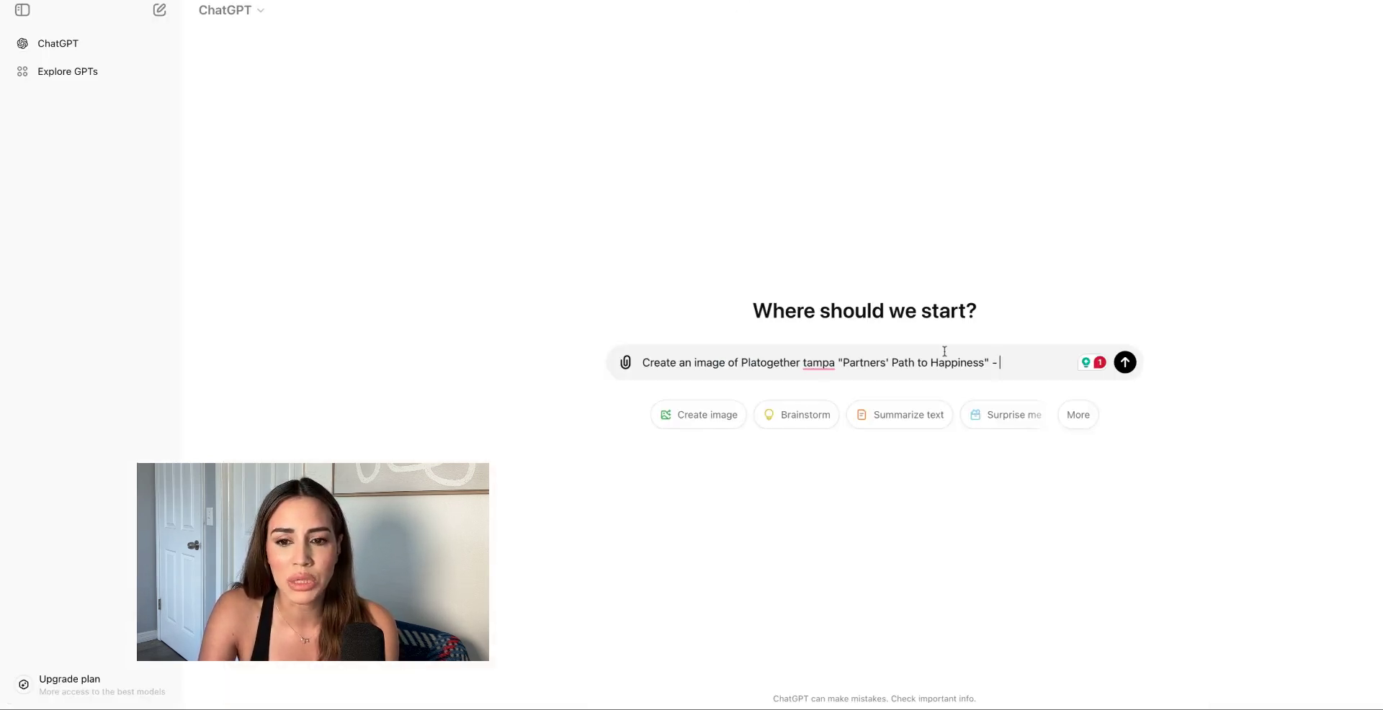
pyautogui.write('PlayTogether Tampa is a pioneering board game café situated in the vibrant city of Tampa, FL. Our distinctive concept revolves around providing couples with a unique environment where they can engage in fun and interactive experiences that not only entertain but also foster communication and collaboration. Through the art of designing their own board games, partners can explore their shared aspirations and goals, thus enhancing their relationship while relishing the joy of tabletop games. We aspire to create a welcoming and relaxed atmosphere that encourages meaningful connections, reflection, and personal growth for couples who seek to strengthen their bonds through play.')
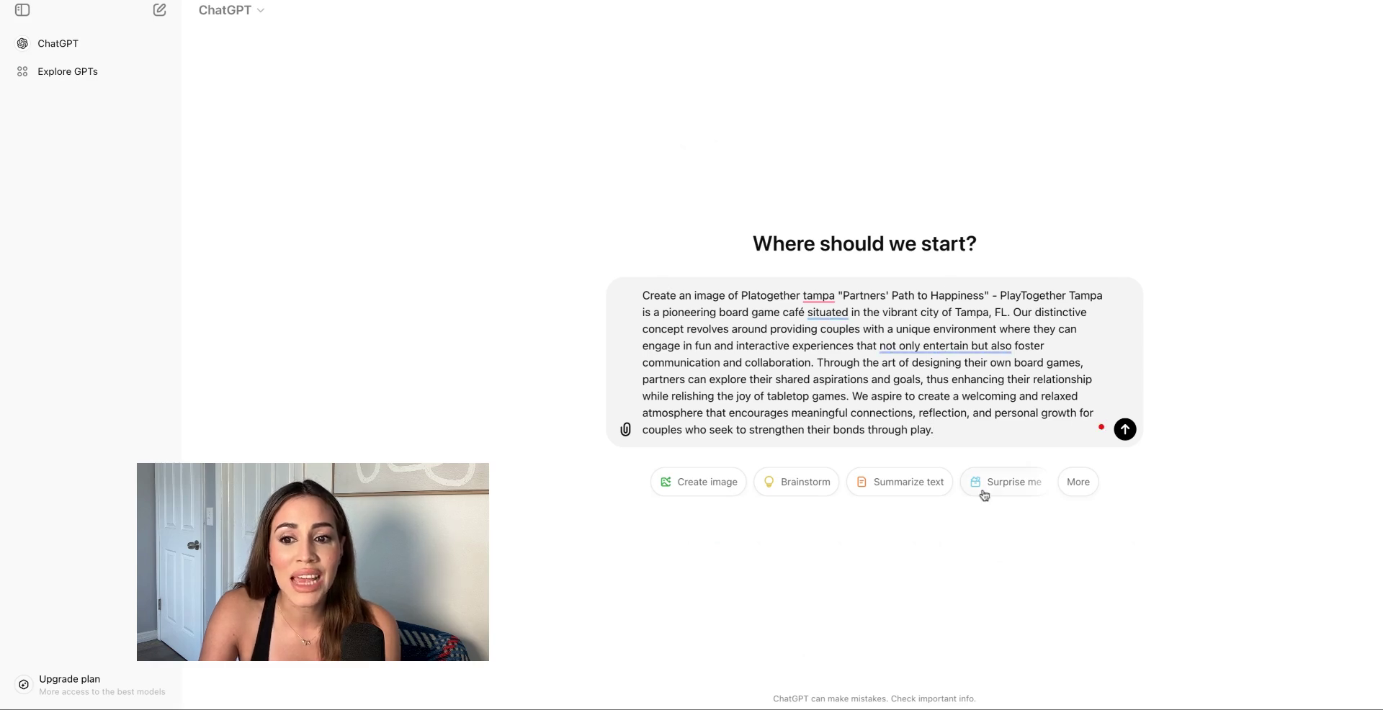
pyautogui.click(1125, 430)
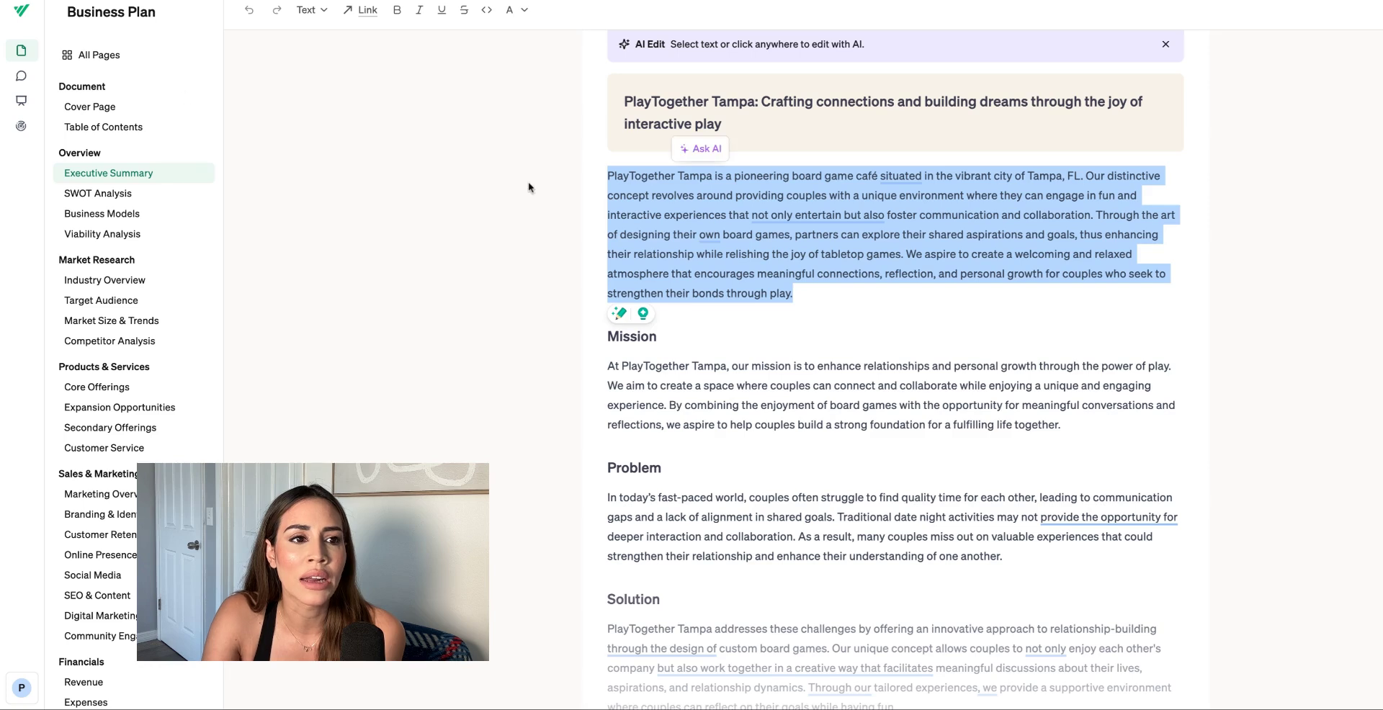
# Step: Switch to Venturekit and upload the generated café image as the logo on the business plan's cover page
pyautogui.click(105, 62)
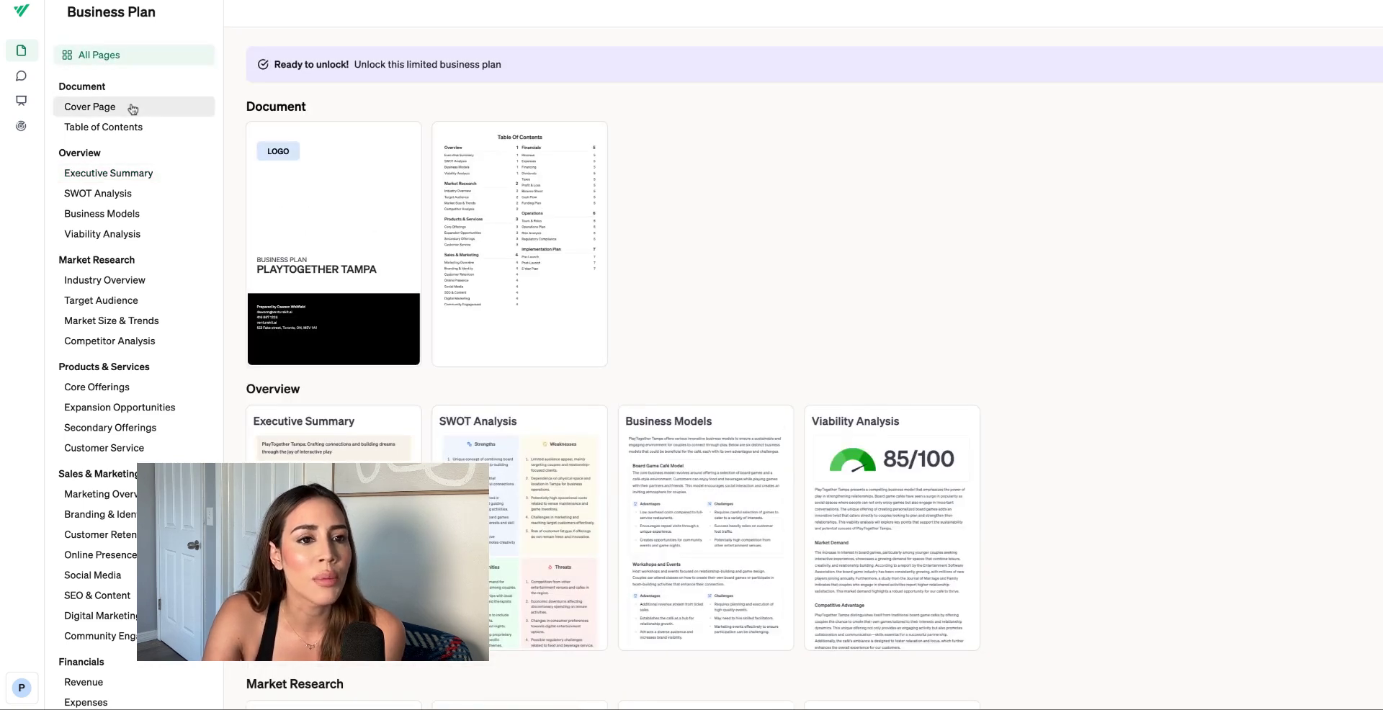
pyautogui.click(307, 187)
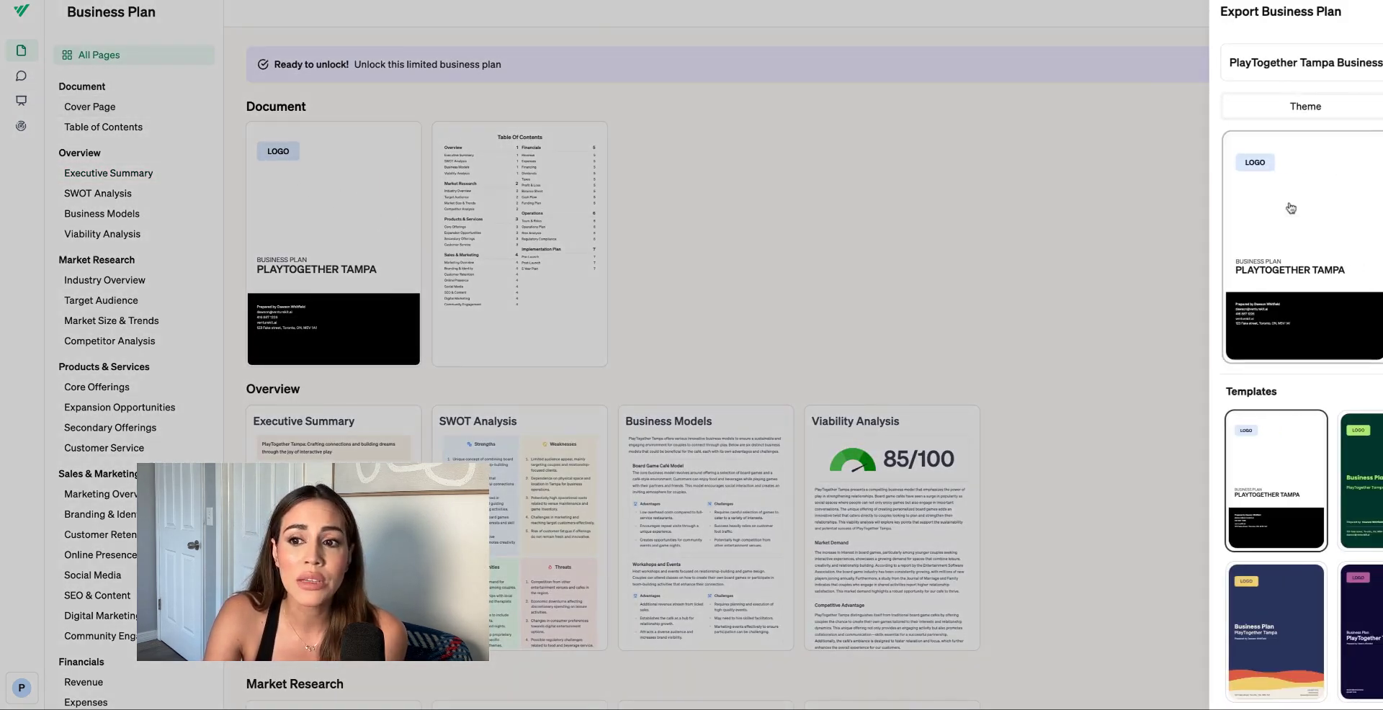
pyautogui.scroll(-3, 1329, 341)
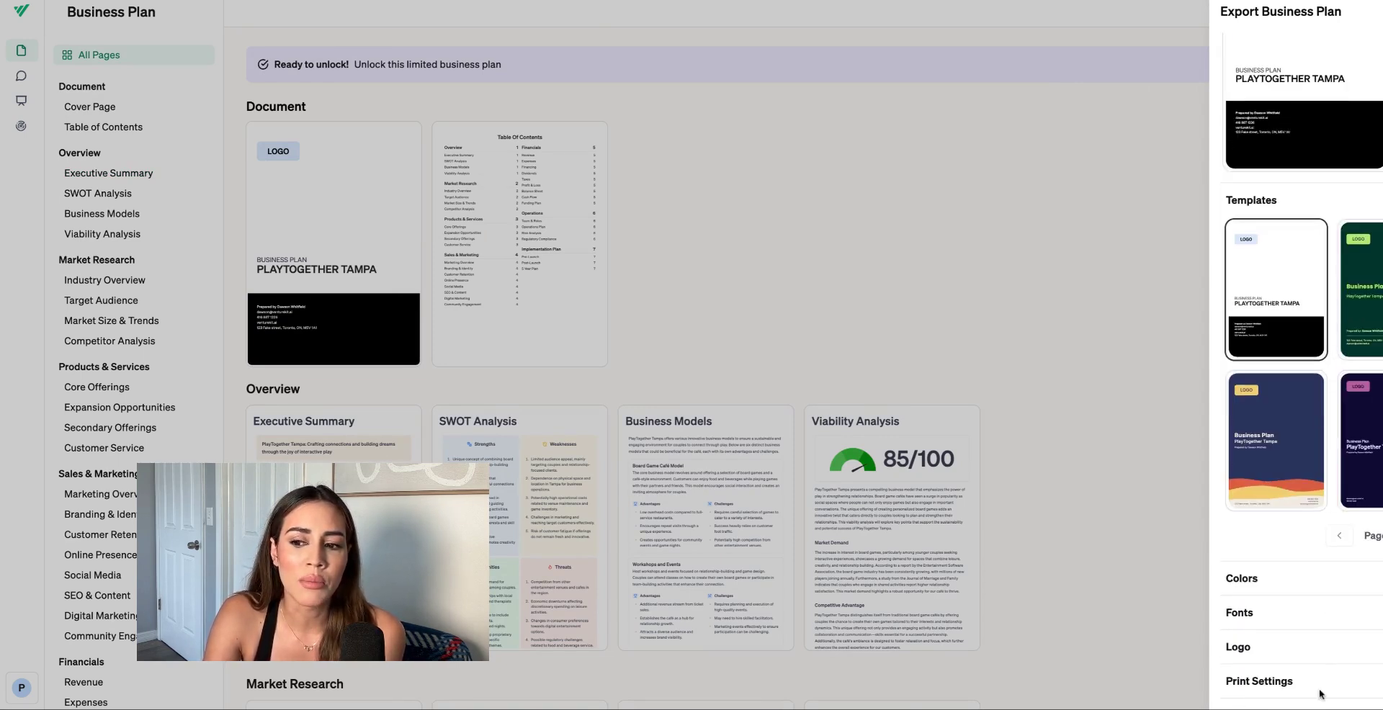
pyautogui.click(1377, 646)
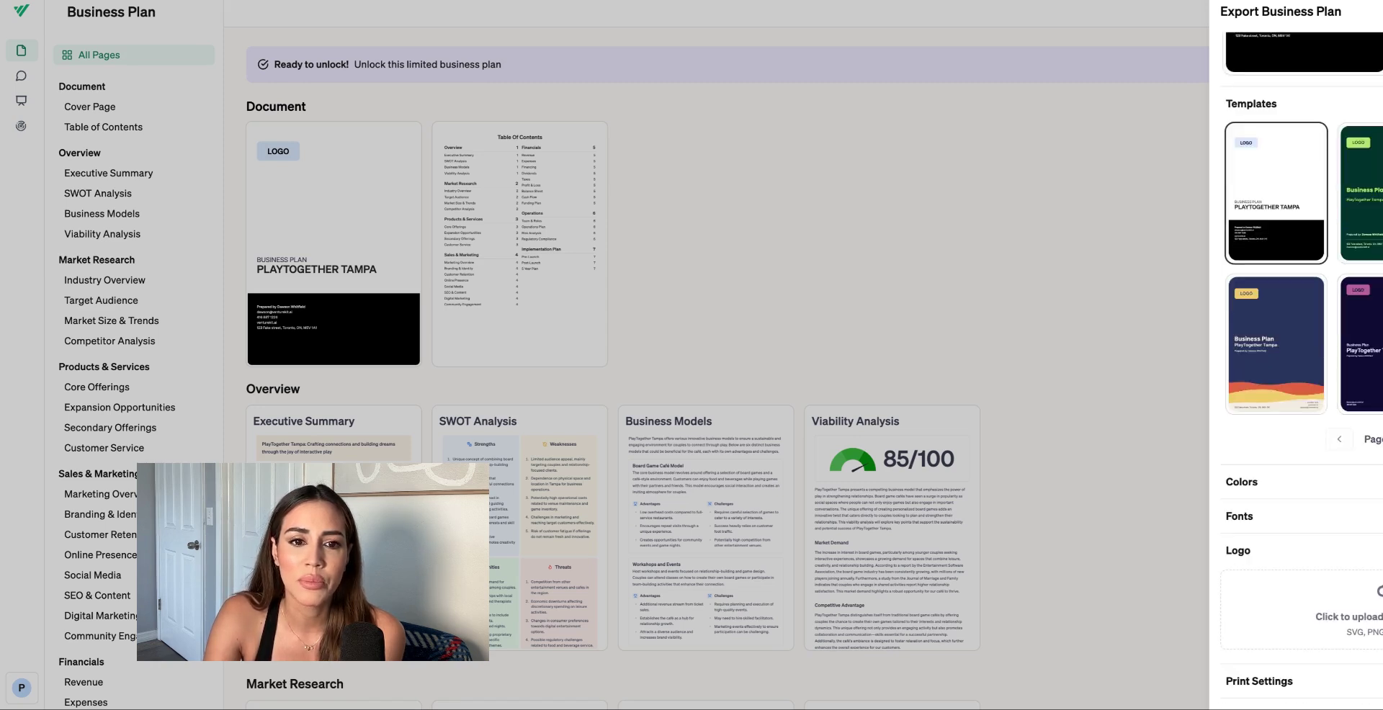
pyautogui.click(1015, 293)
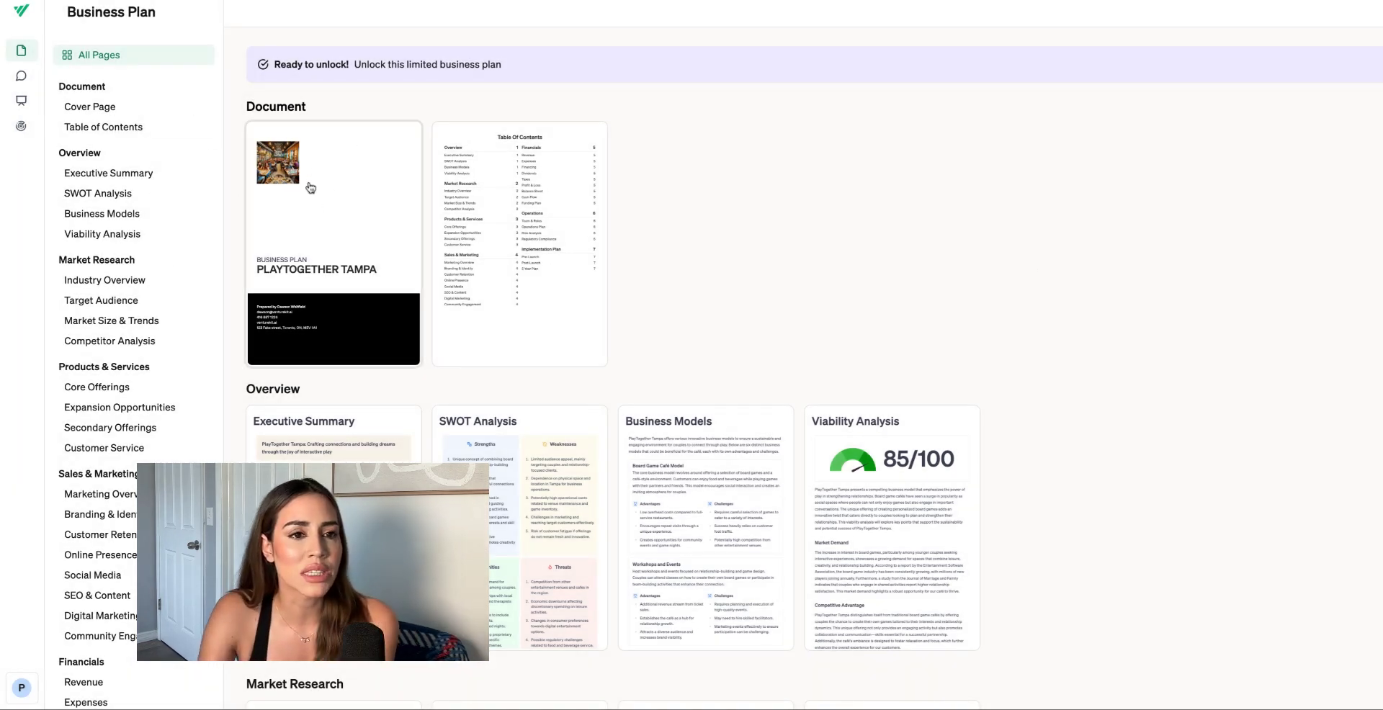
# Step: Open the Executive Summary from the plan overview and read its Mission, Problem and Solution sections
pyautogui.scroll(-1, 316, 301)
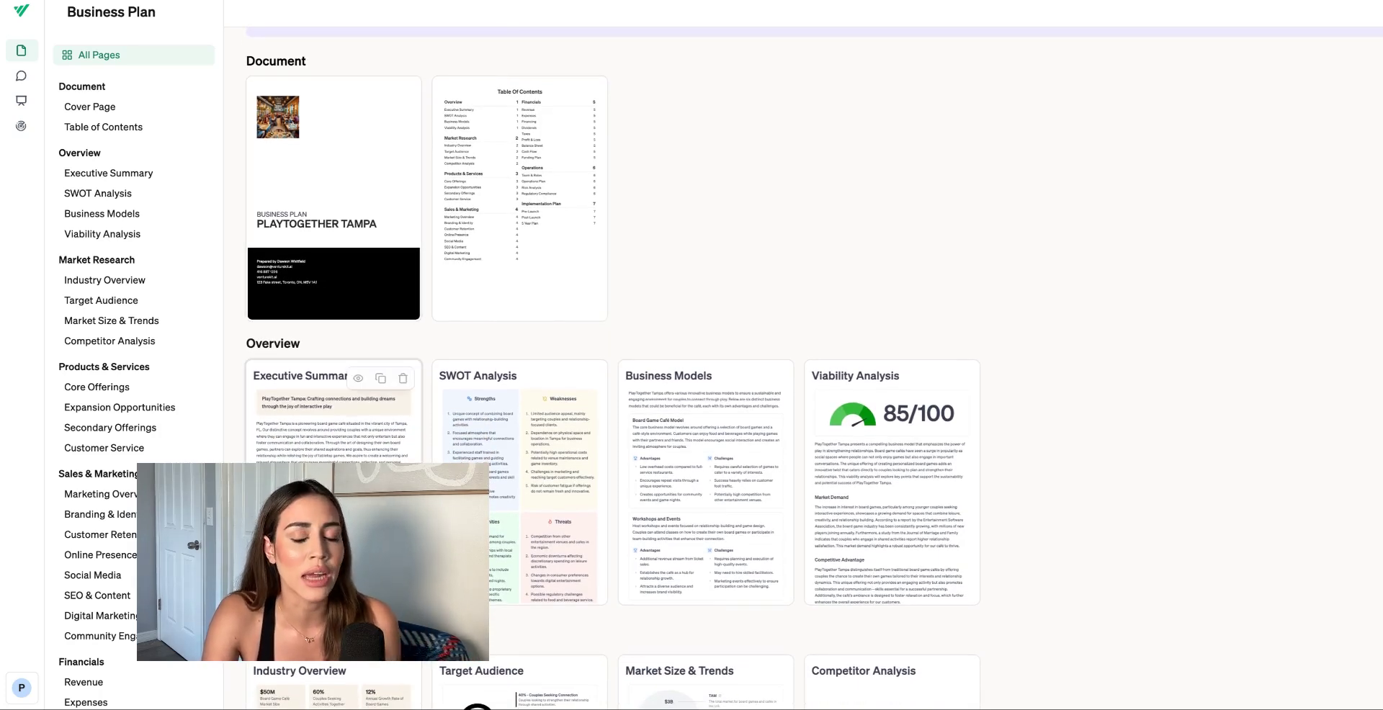
pyautogui.click(332, 410)
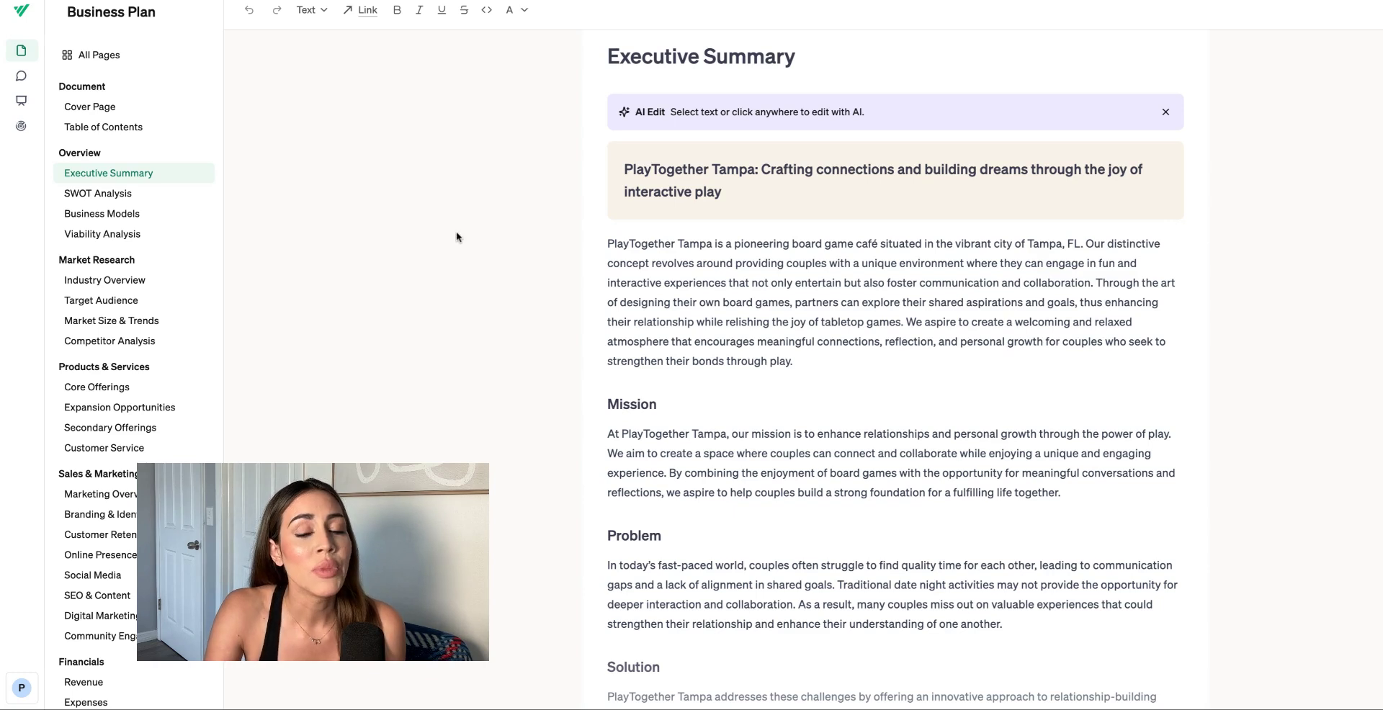
pyautogui.scroll(-2, 485, 360)
pyautogui.scroll(-3, 485, 360)
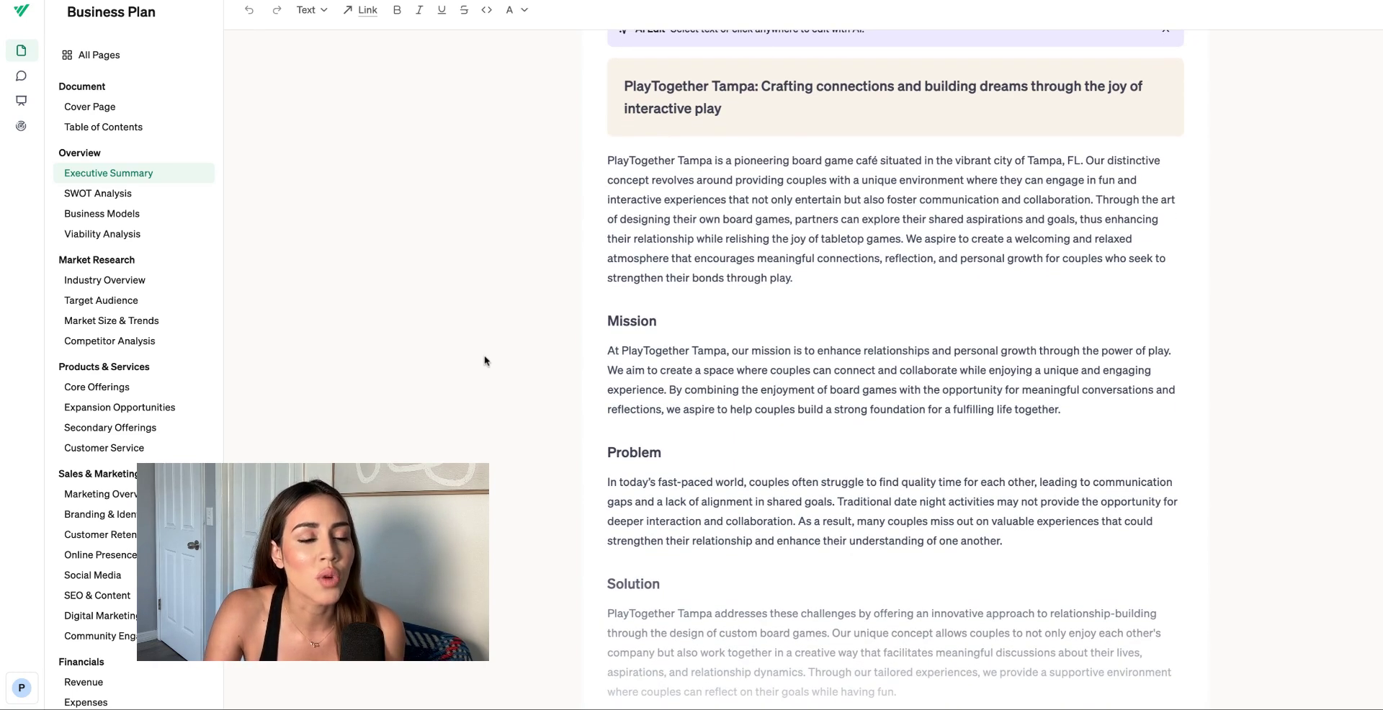
pyautogui.scroll(-2, 895, 364)
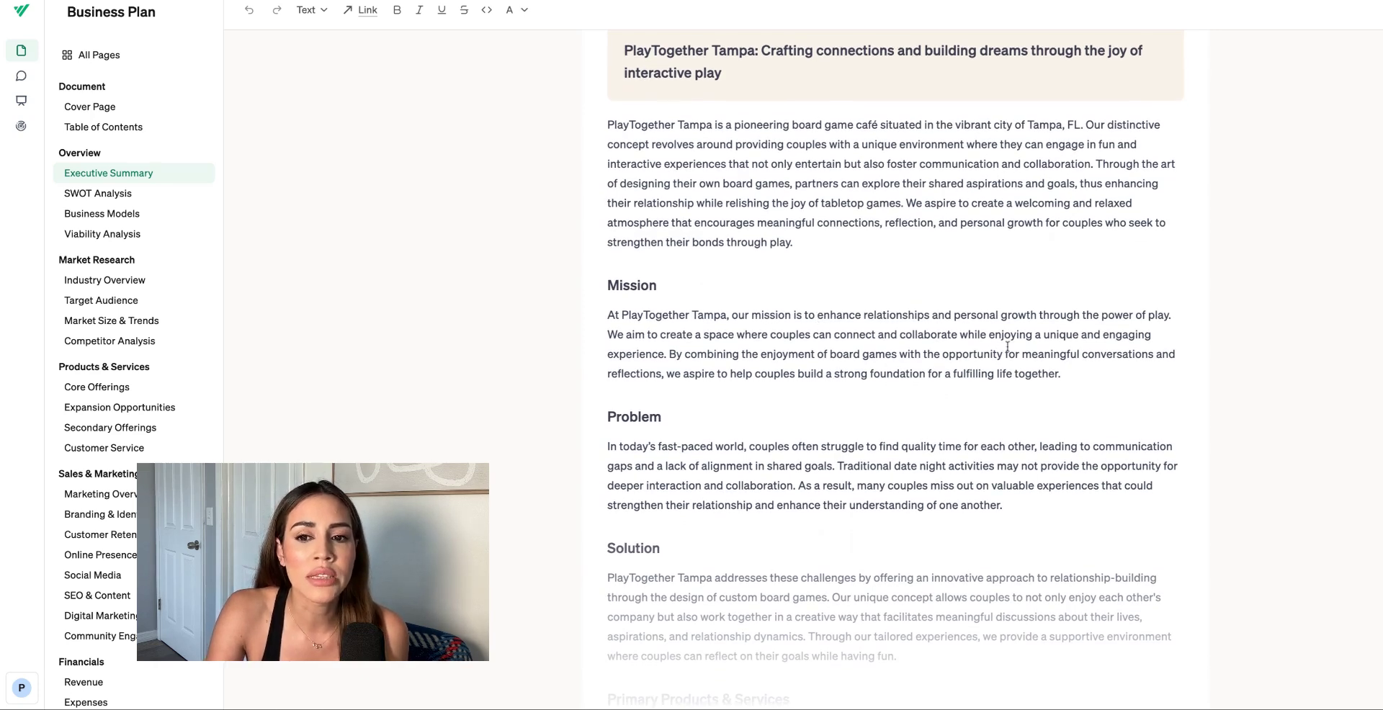
pyautogui.scroll(-2, 765, 404)
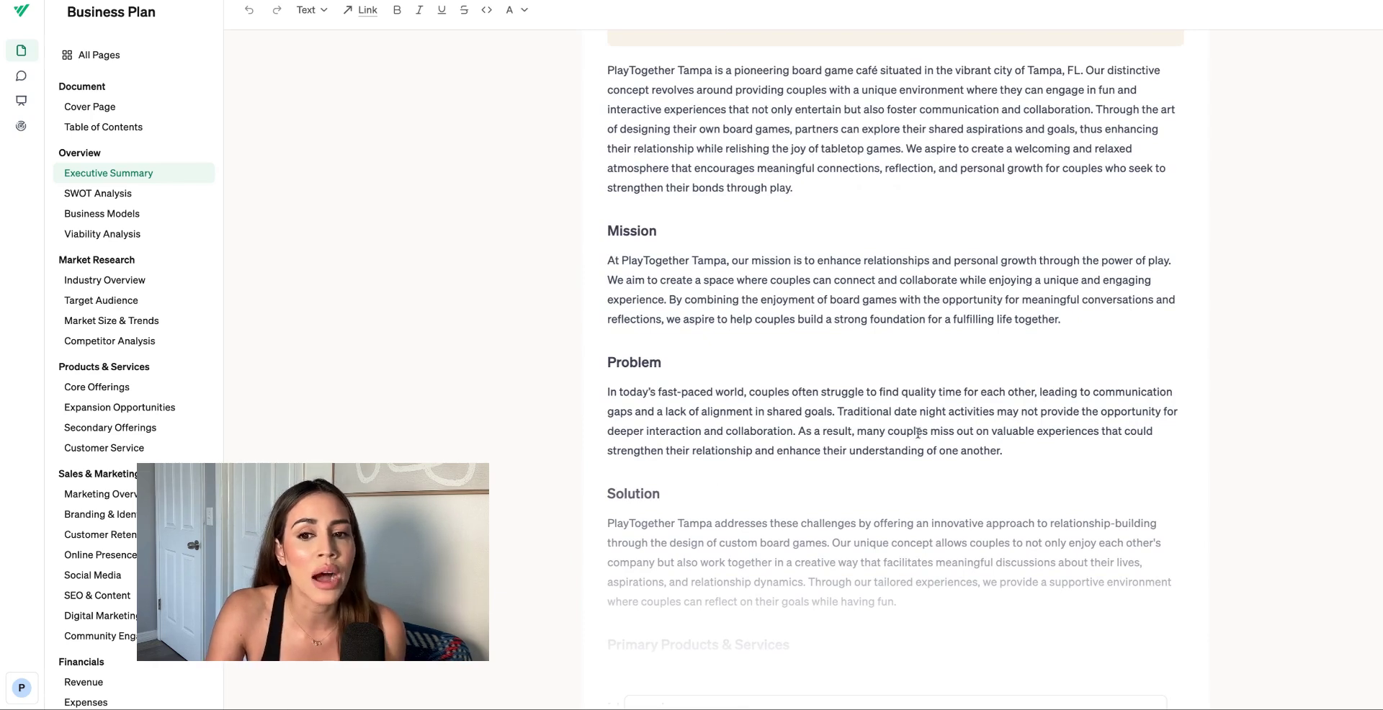
pyautogui.scroll(-1, 930, 424)
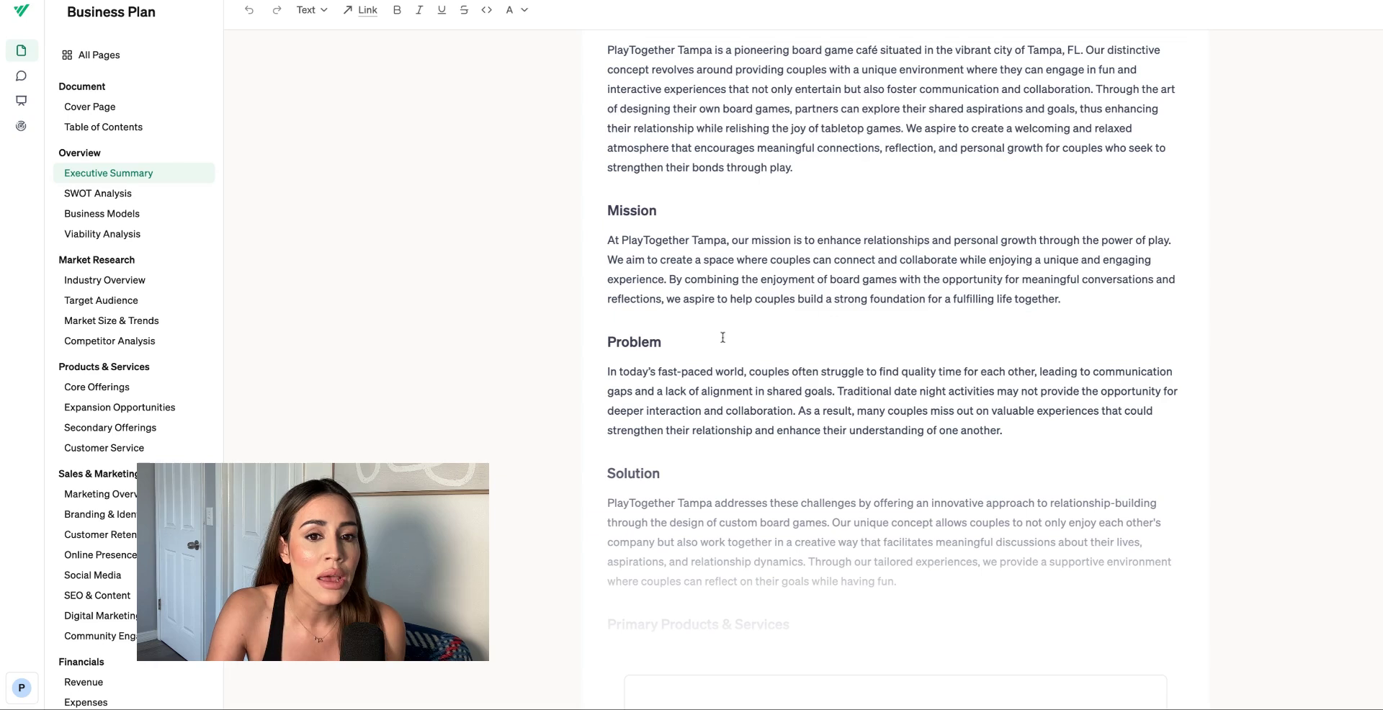
pyautogui.scroll(-3, 821, 407)
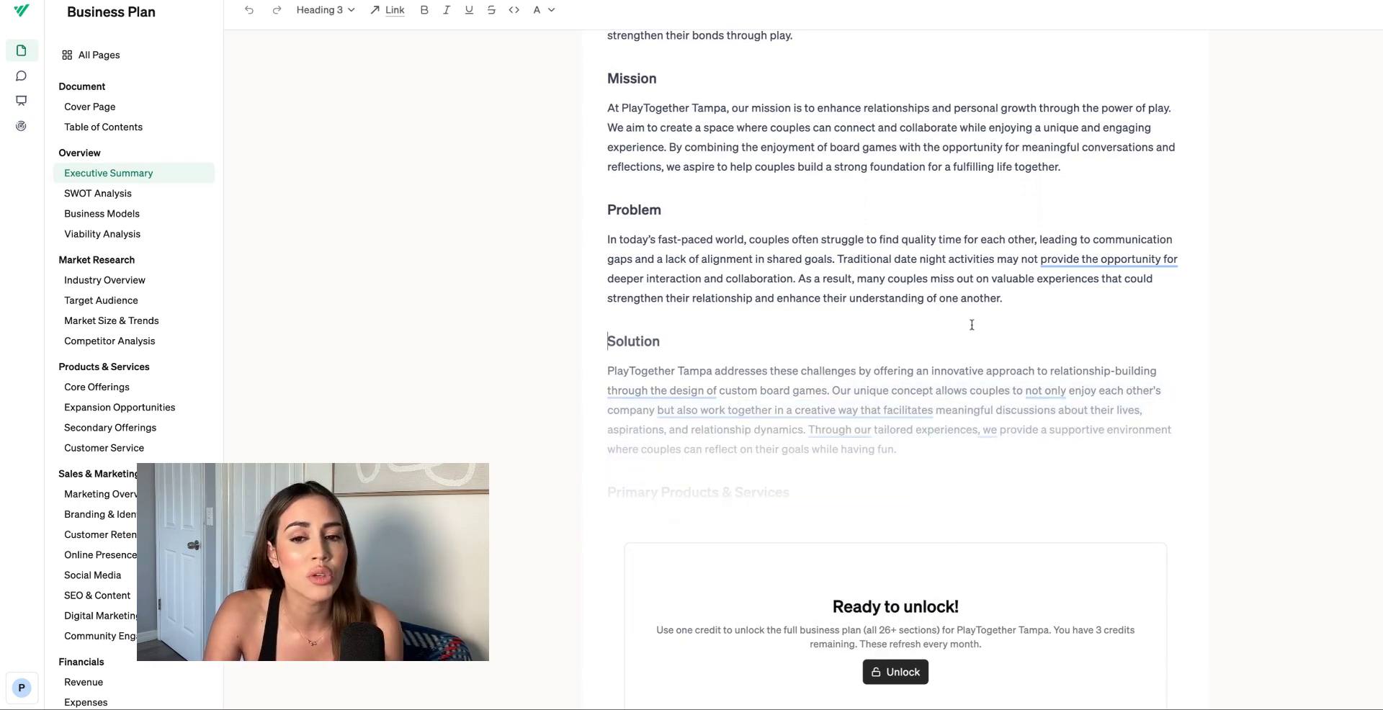
pyautogui.scroll(-1, 971, 325)
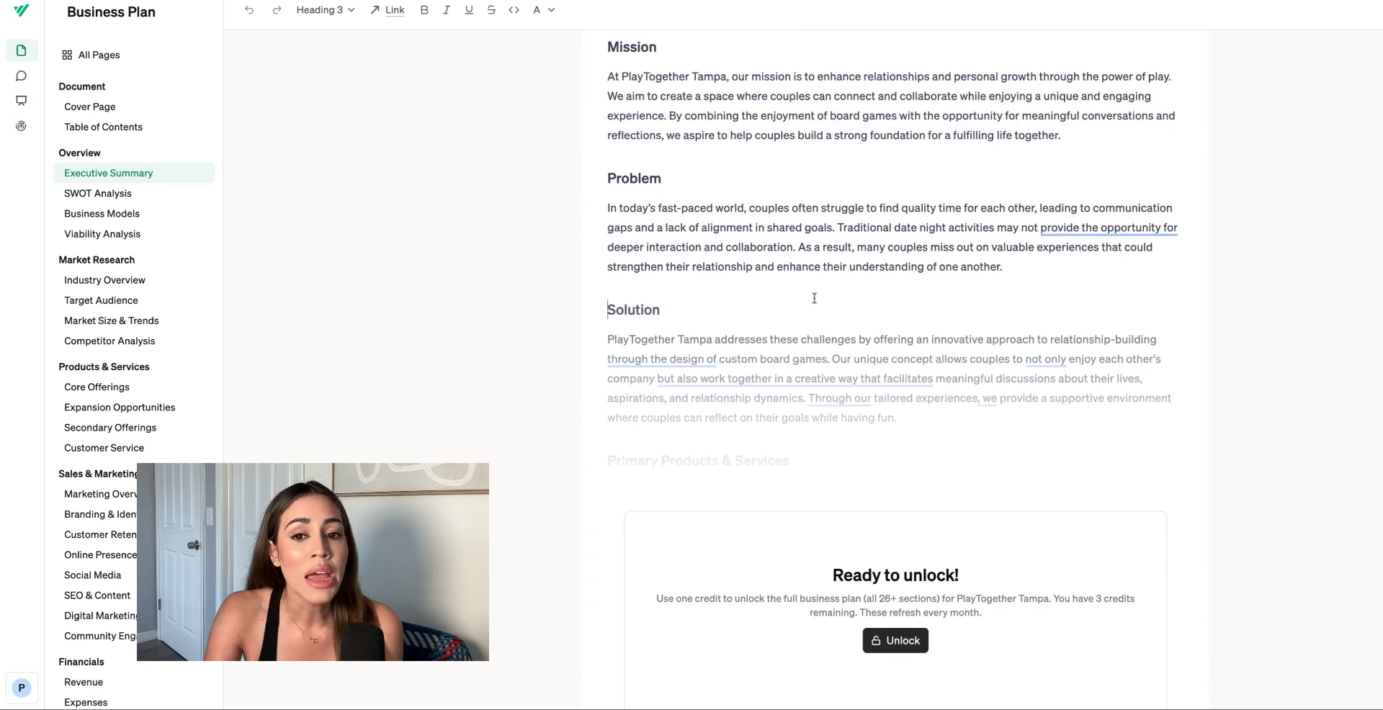
pyautogui.scroll(5, 901, 348)
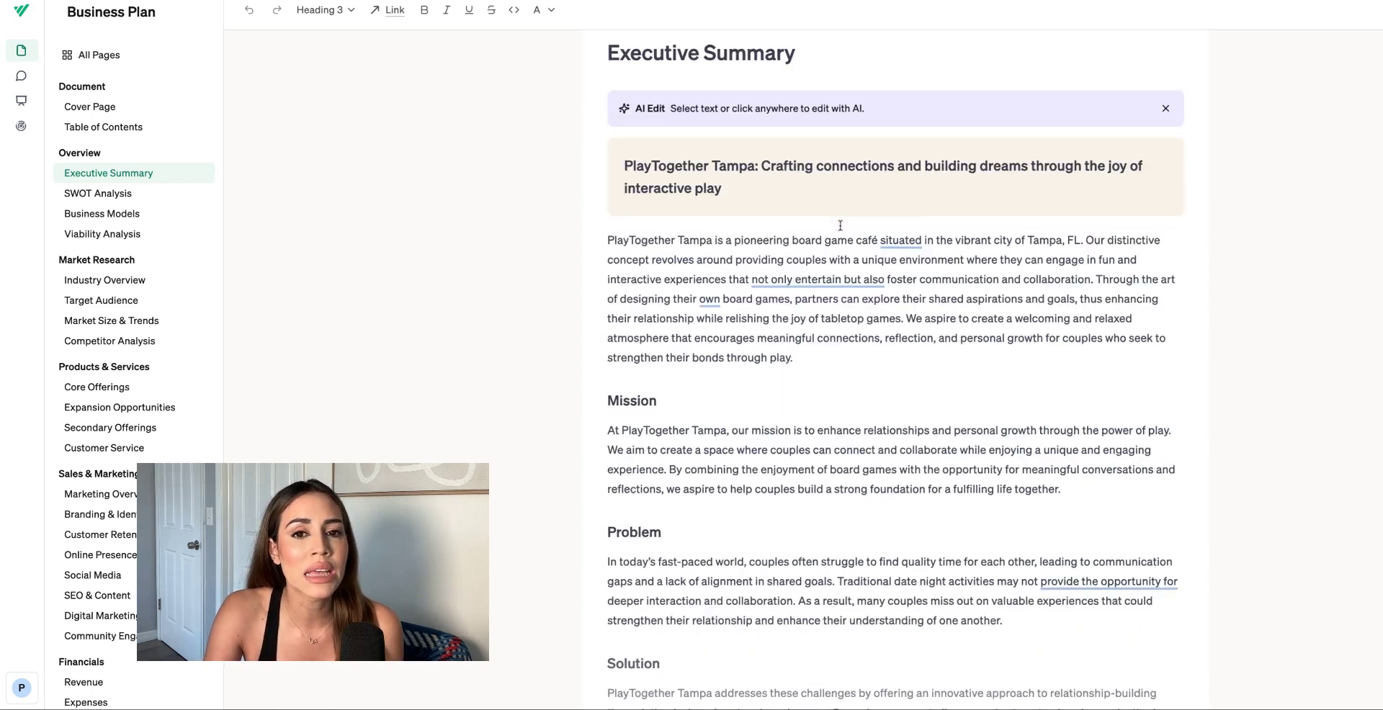
# Step: Copy the Executive Summary's opening paragraph into a new message in the ChatGPT conversation, leaving a blank line below it
pyautogui.tripleClick(819, 314)
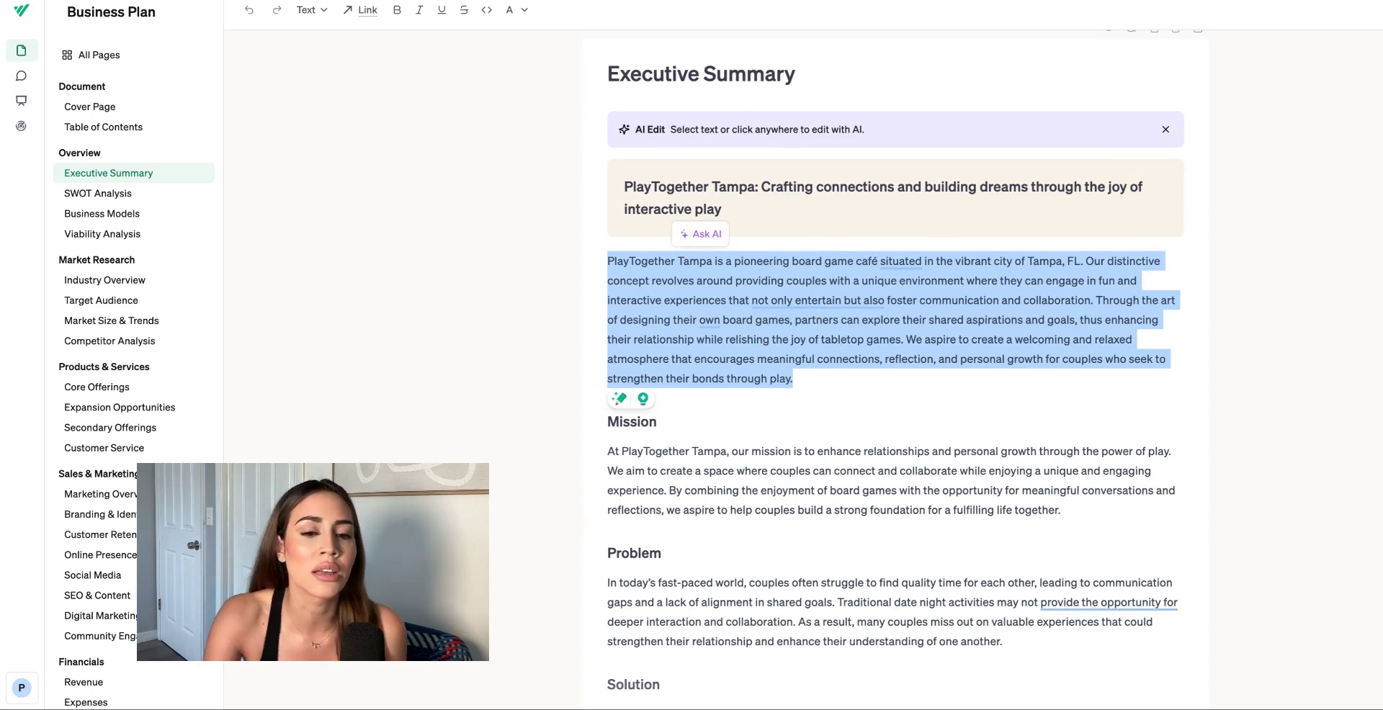
pyautogui.tripleClick(769, 318)
pyautogui.press('super+c')
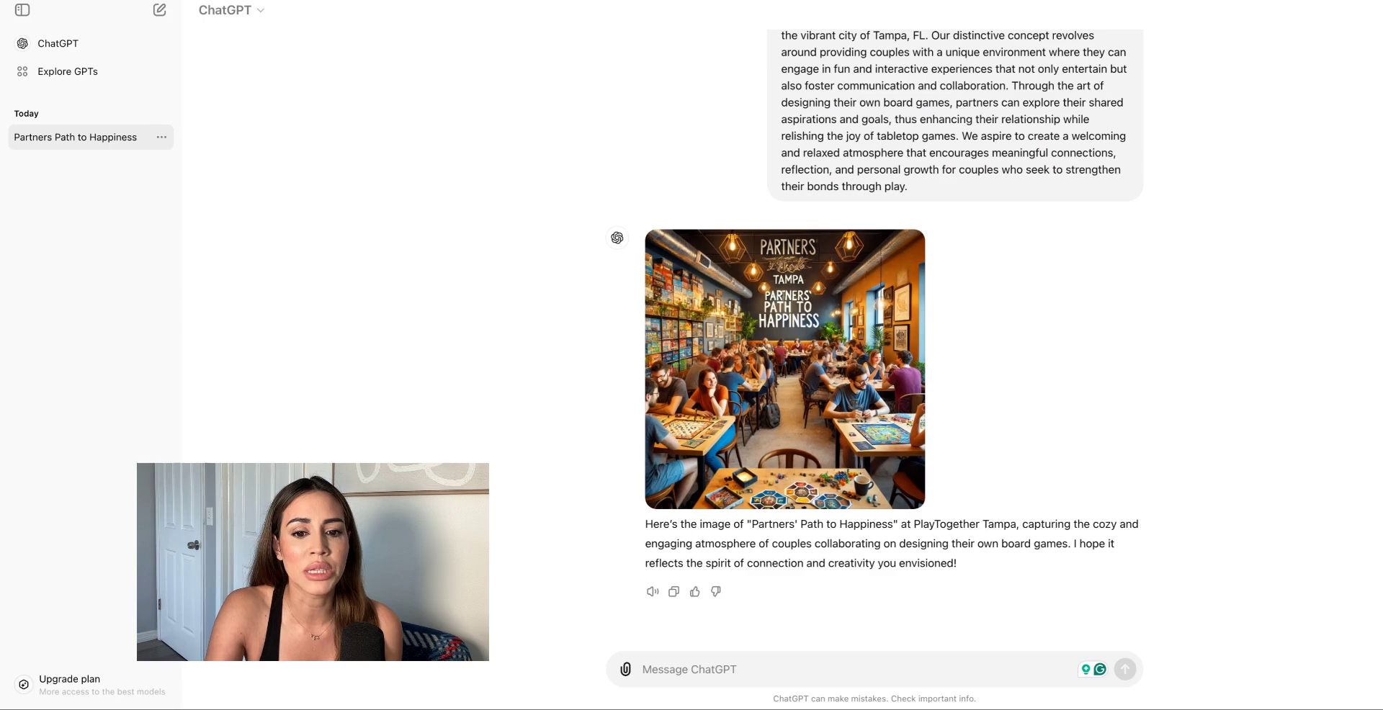
pyautogui.click(983, 667)
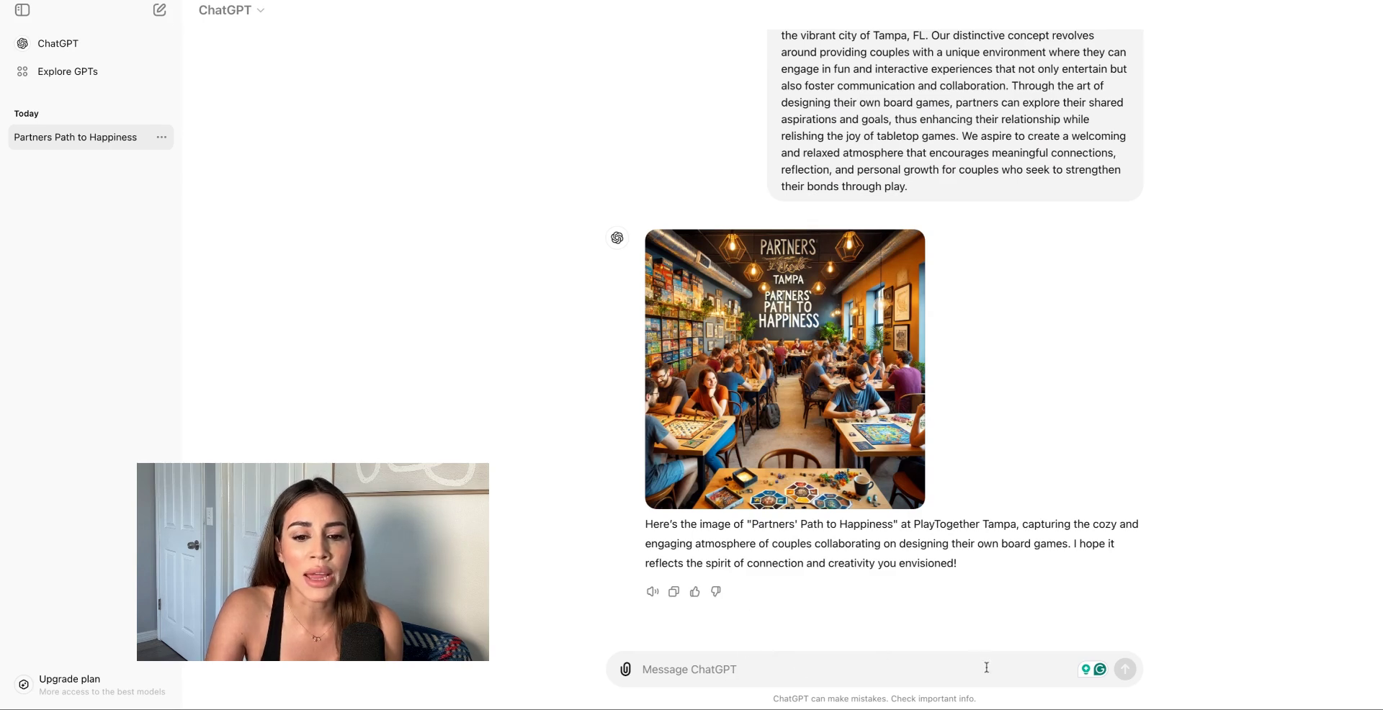
pyautogui.press('super+v')
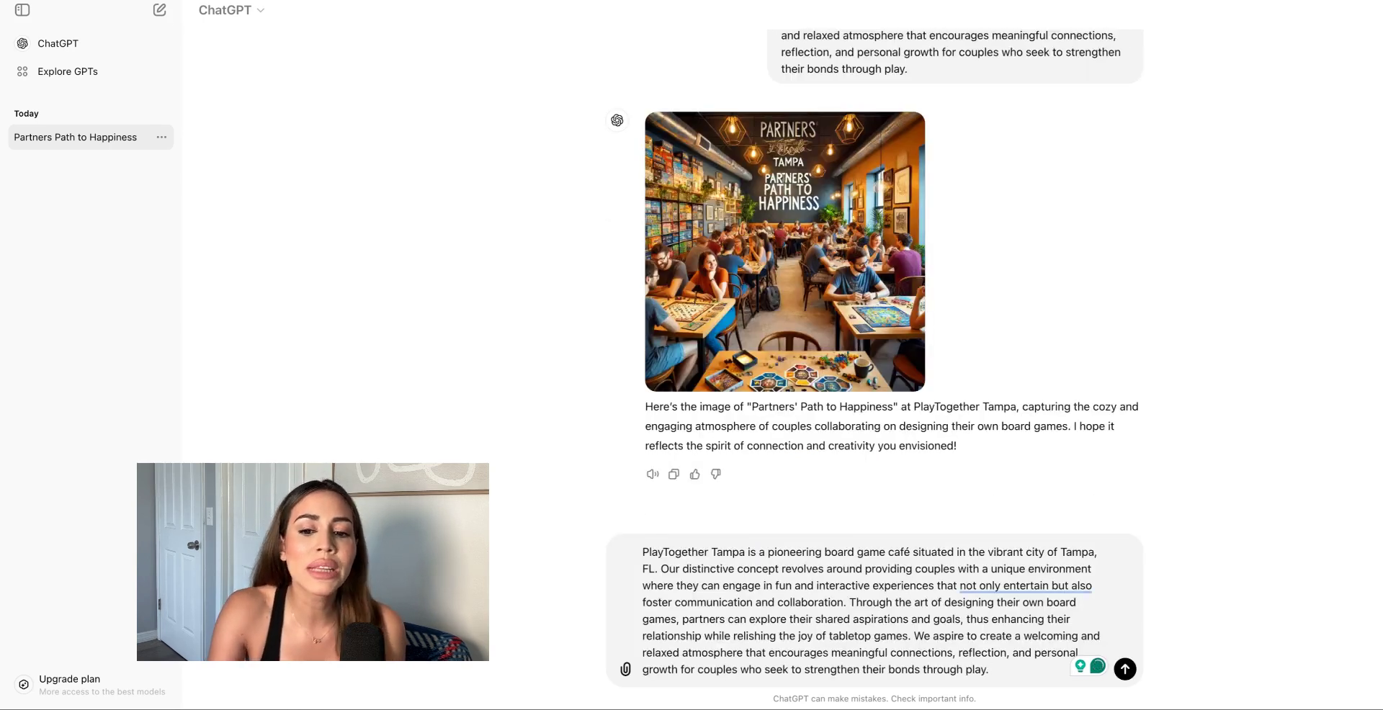
pyautogui.hotkey('shift', 'Return')
pyautogui.hotkey('shift', 'Return')
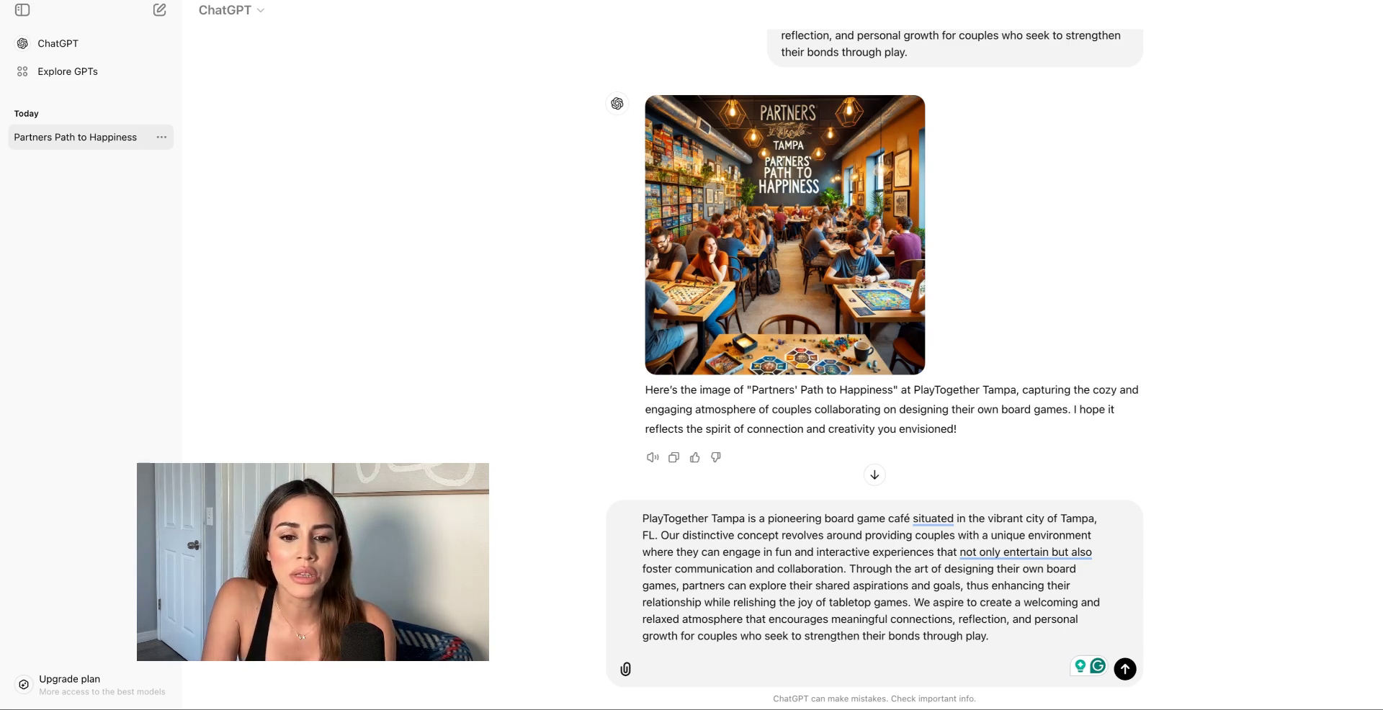
# Step: Add and send the request "can you tailor this to a more luxury and intimate type of experience for my executive summary on my business plan"
pyautogui.write('can you tailor this to a more luxury and intimidate')
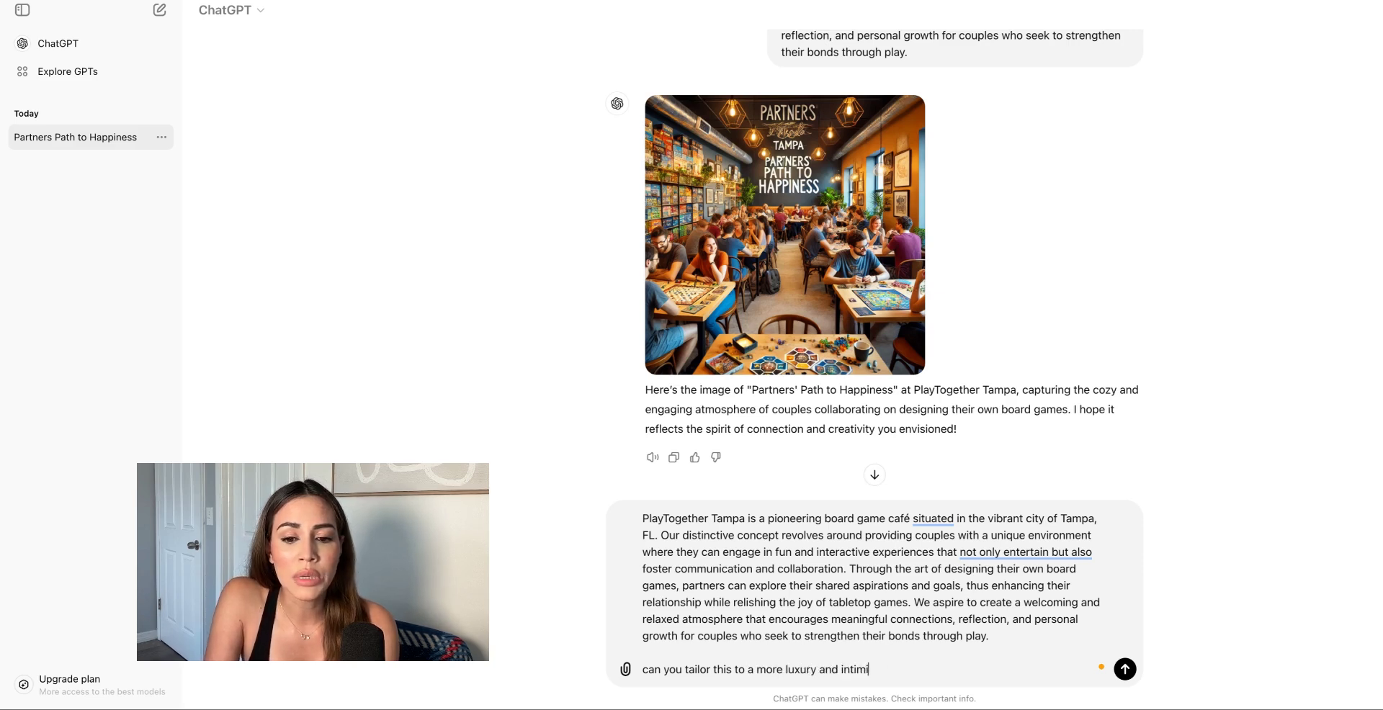
pyautogui.press('BackSpace')
pyautogui.press('BackSpace')
pyautogui.press('BackSpace')
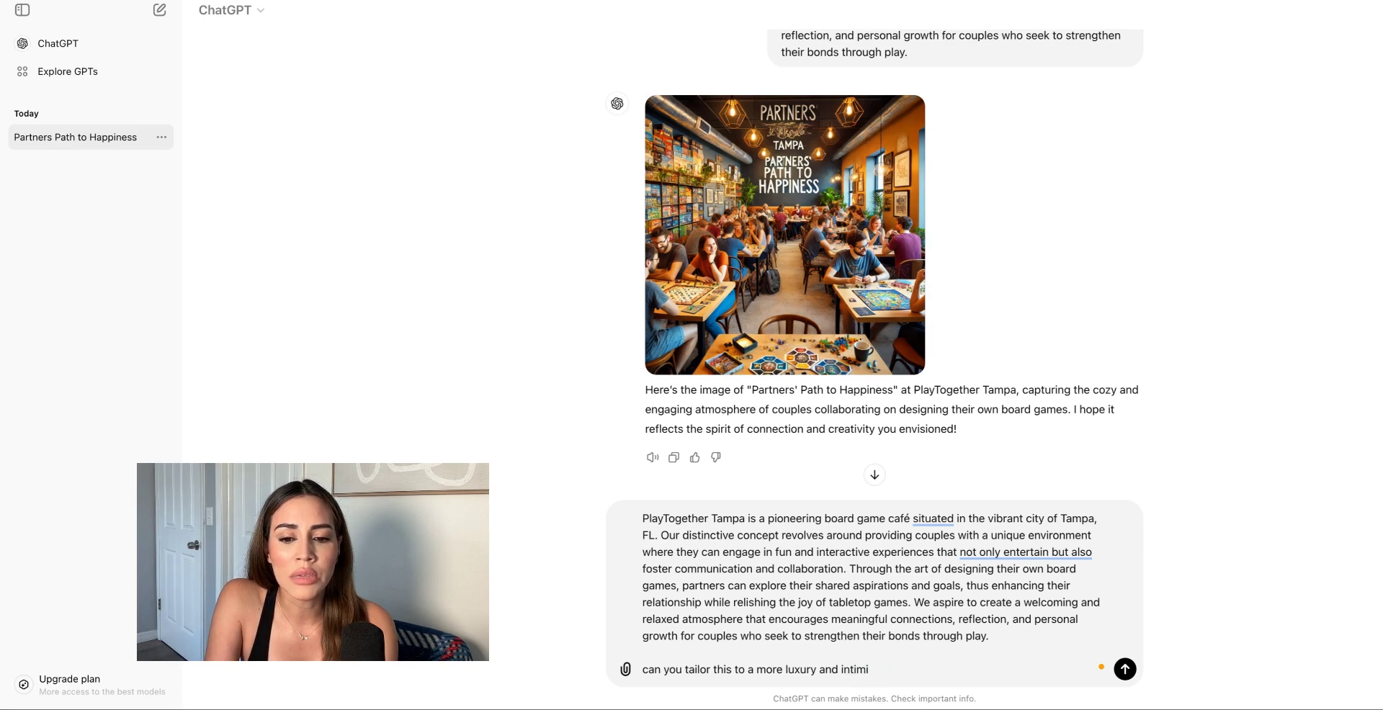
pyautogui.write('ate type of e')
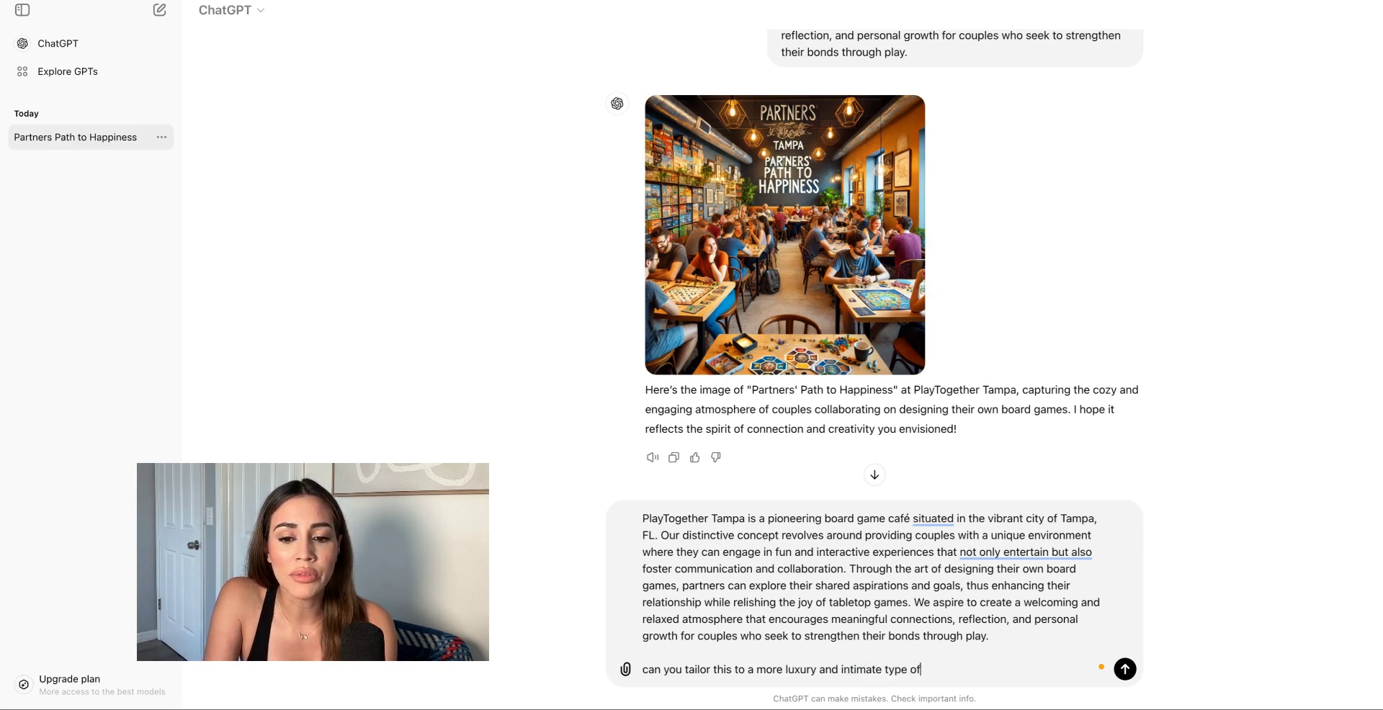
pyautogui.write('xperience for my executive')
pyautogui.press('BackSpace')
pyautogui.press('BackSpace')
pyautogui.press('BackSpace')
pyautogui.press('BackSpace')
pyautogui.press('BackSpace')
pyautogui.press('BackSpace')
pyautogui.write('cutive summary on my business plan')
pyautogui.press('Return')
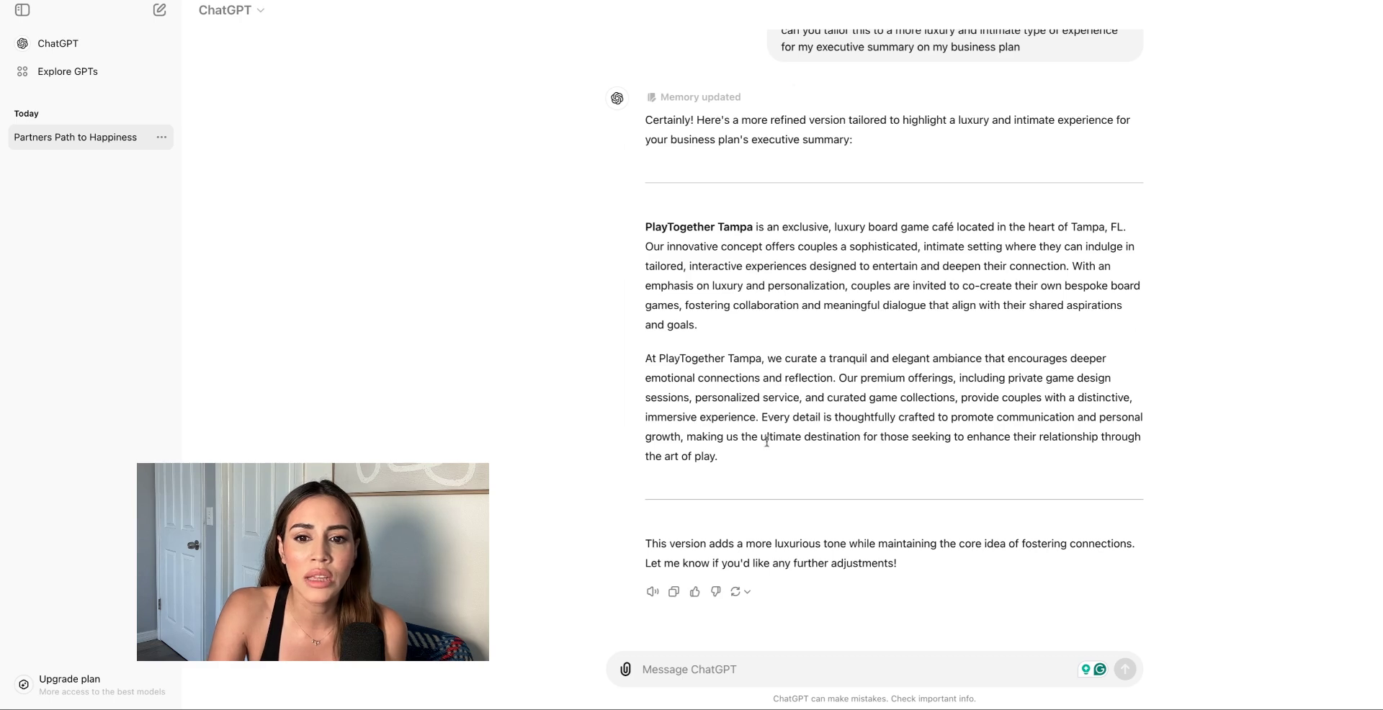
# Step: Copy the luxury-toned PlayTogether Tampa paragraphs from ChatGPT's reply and switch back to the Executive Summary in Venturekit
pyautogui.moveTo(766, 438); pyautogui.dragTo(646, 226)
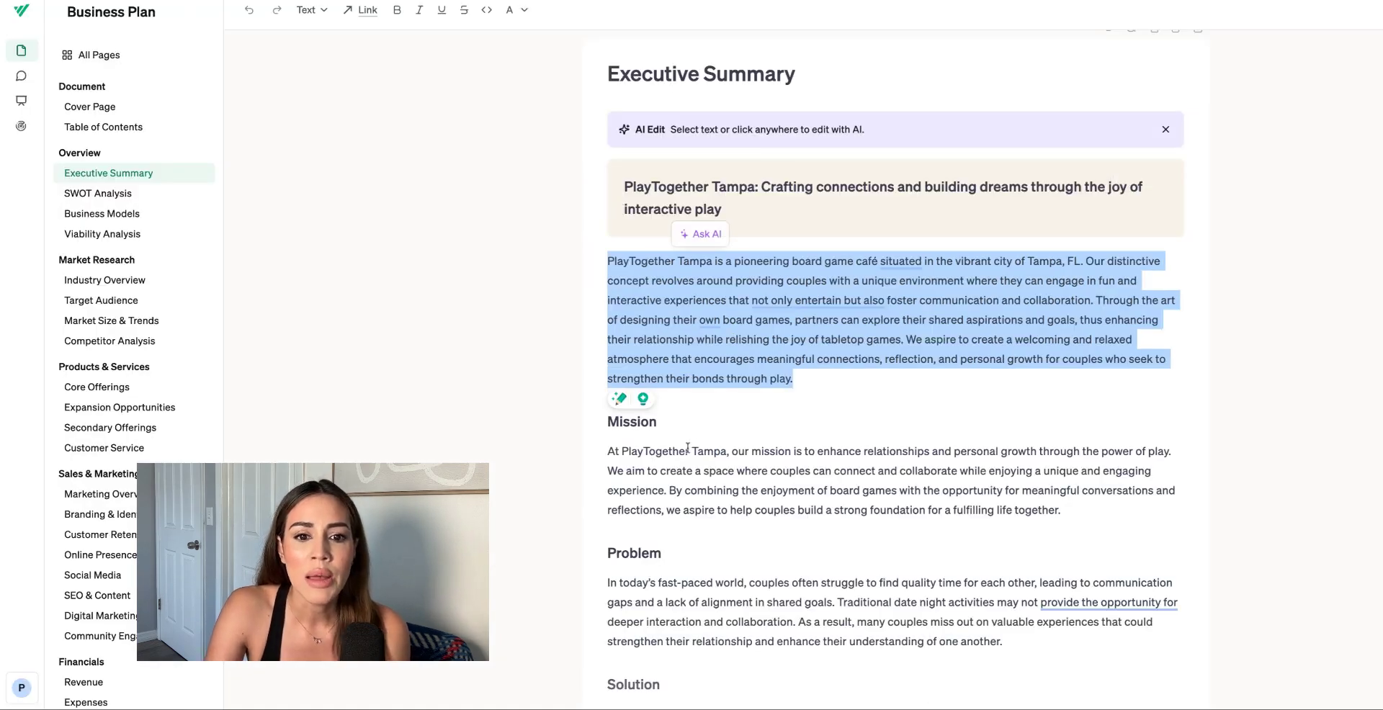
# Step: Try the AI's More positive rewrite on the Executive Summary's opening paragraph and discard the suggestion
pyautogui.click(697, 234)
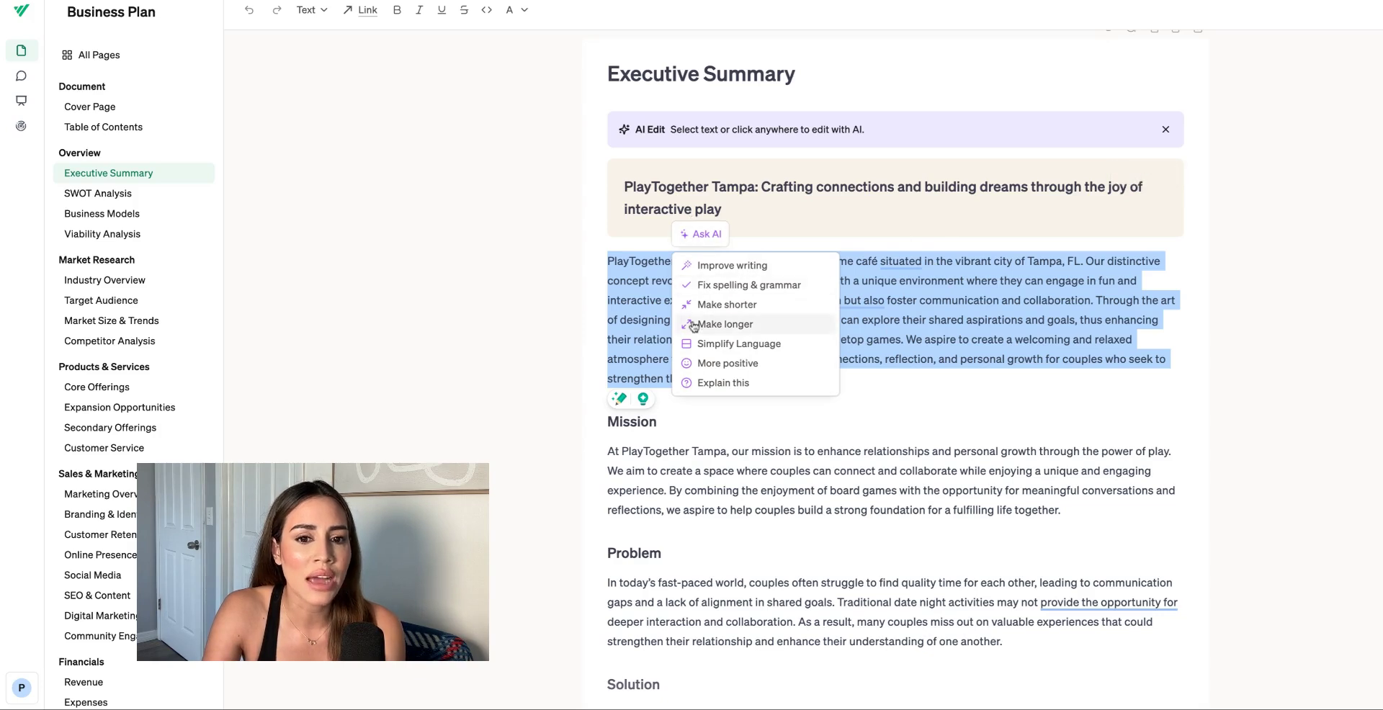
pyautogui.click(718, 364)
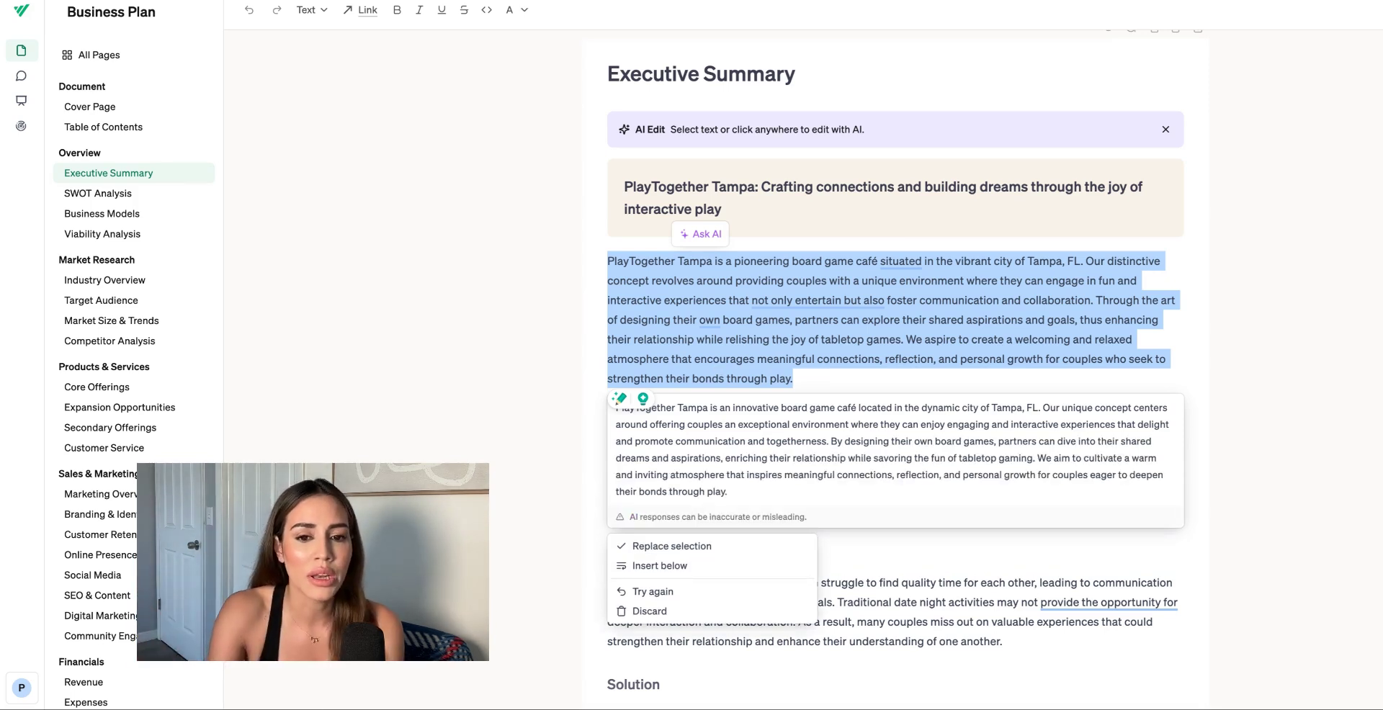
pyautogui.click(741, 364)
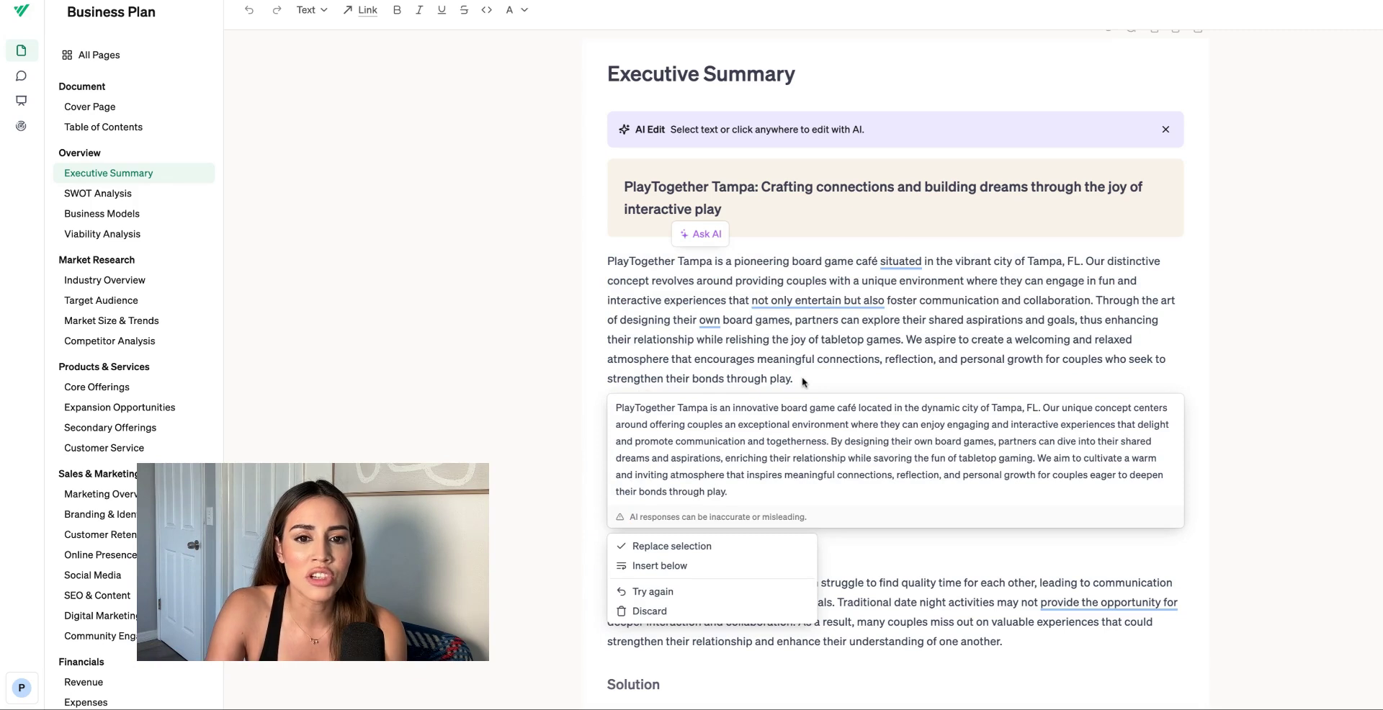
pyautogui.click(647, 611)
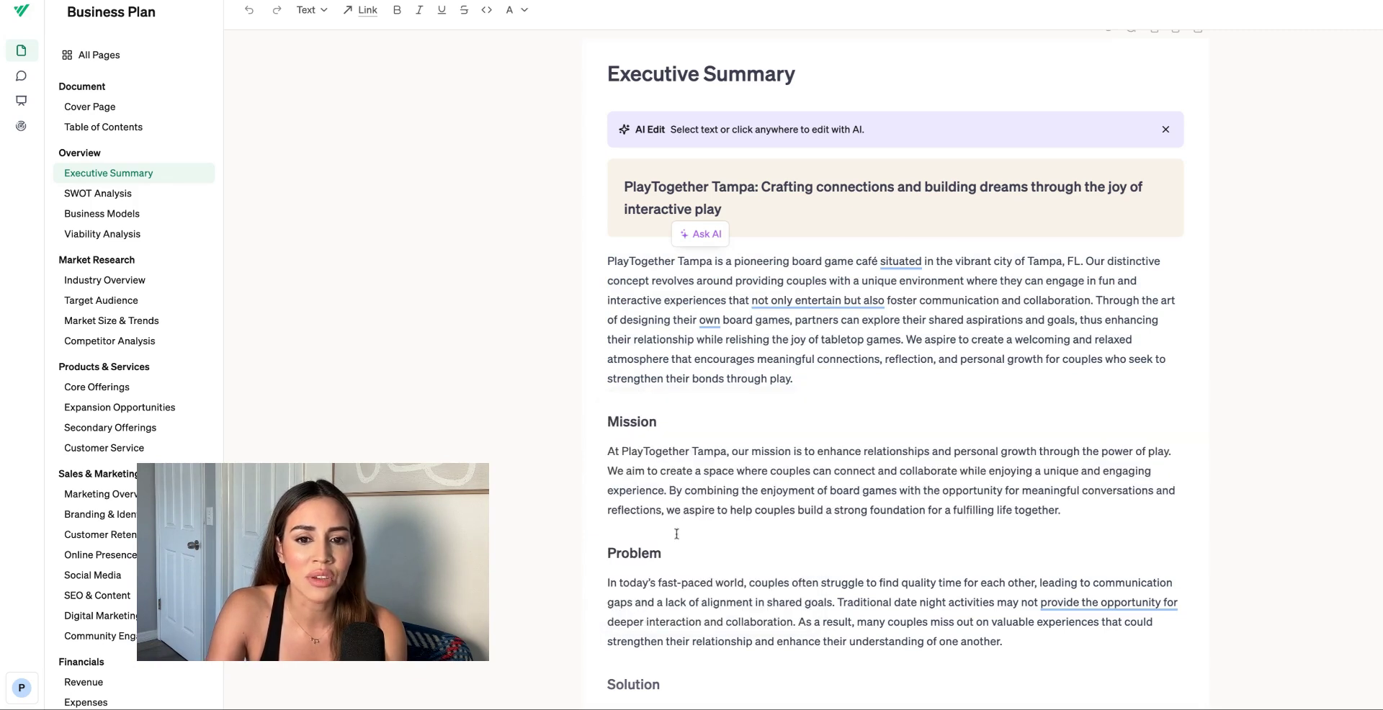
# Step: Replace the Executive Summary's opening paragraph with the copied luxury-toned text from ChatGPT
pyautogui.moveTo(800, 377); pyautogui.dragTo(607, 261)
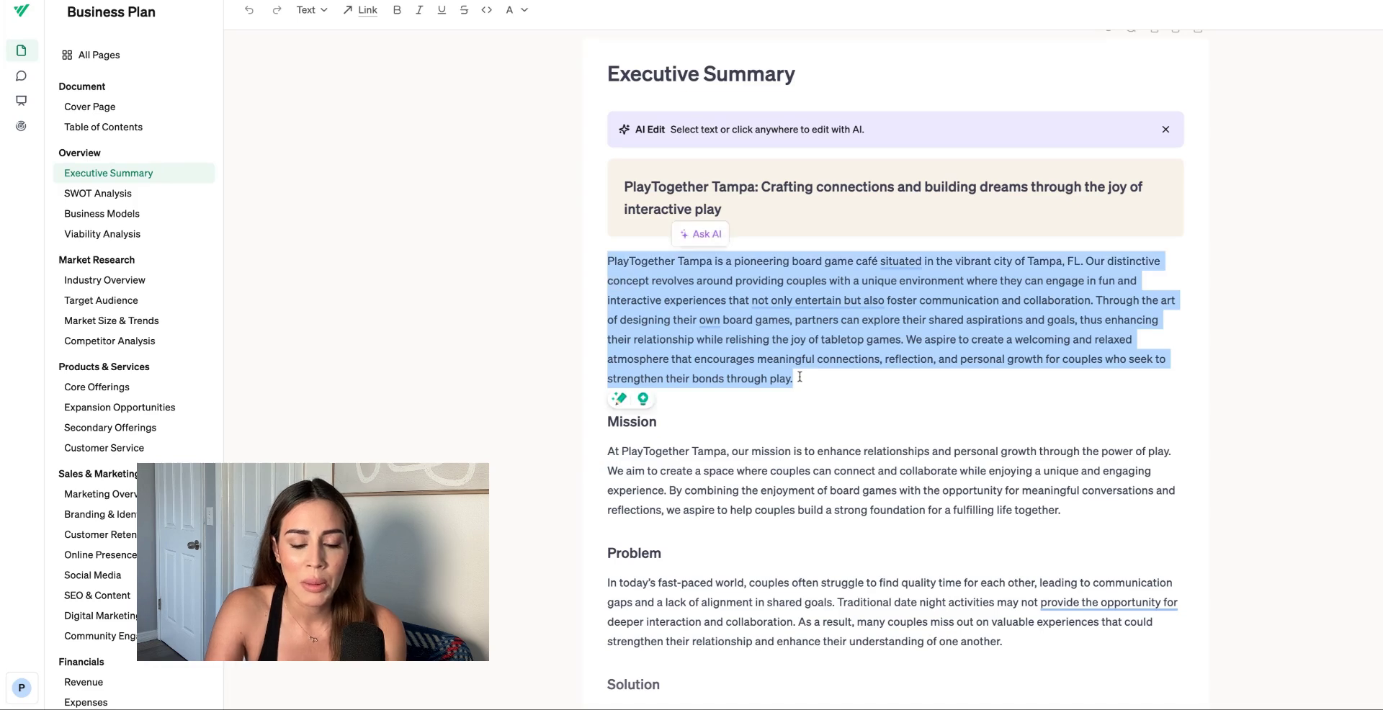
pyautogui.hotkey('ctrl', 'v')
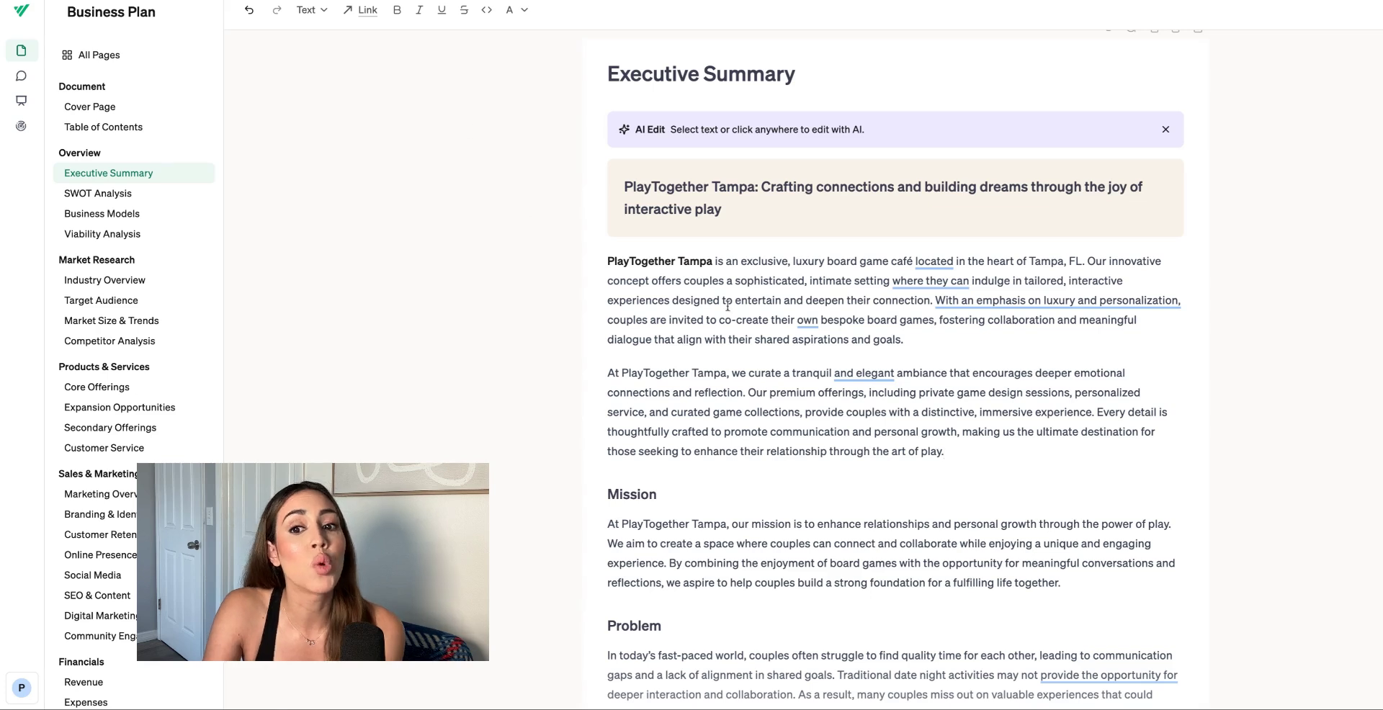
pyautogui.scroll(-1, 769, 333)
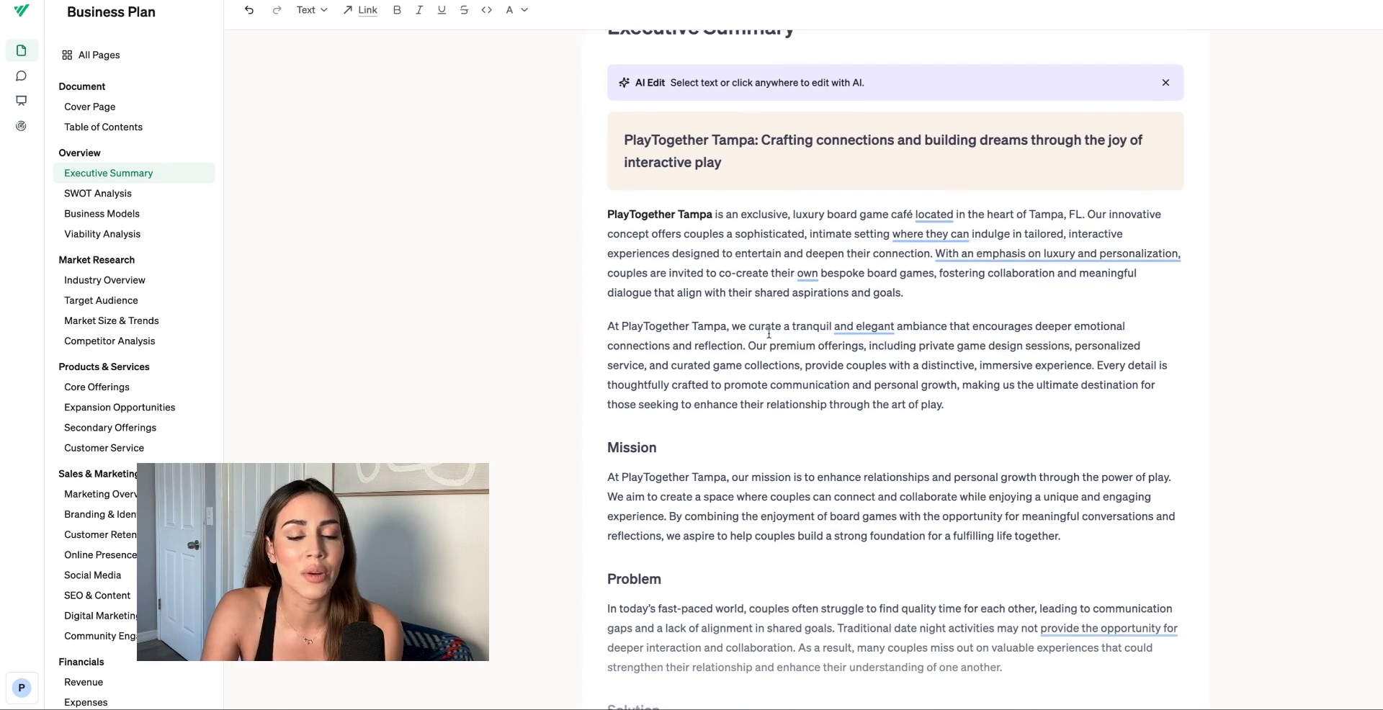
pyautogui.scroll(-1, 788, 355)
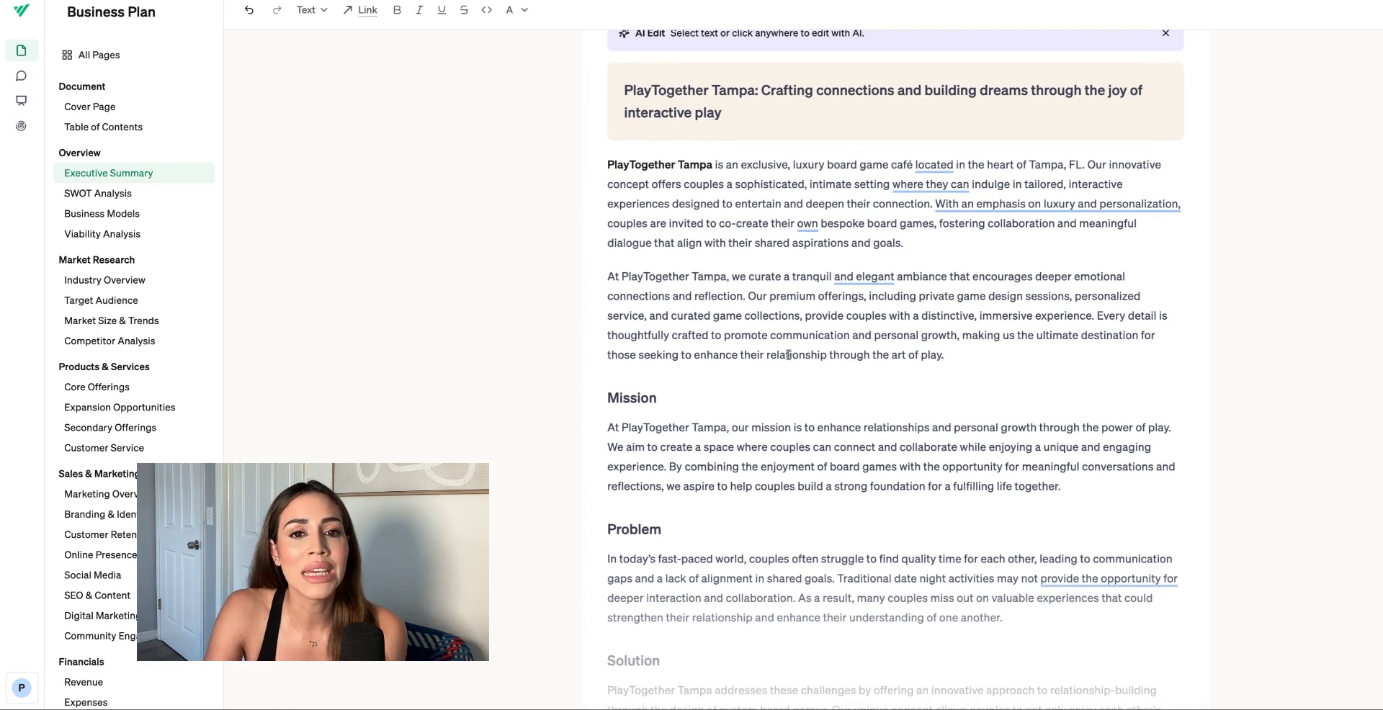
# Step: Go on to the SWOT Analysis and examine its Strengths, Weaknesses, Opportunities and Threats lists
pyautogui.scroll(-10, 788, 355)
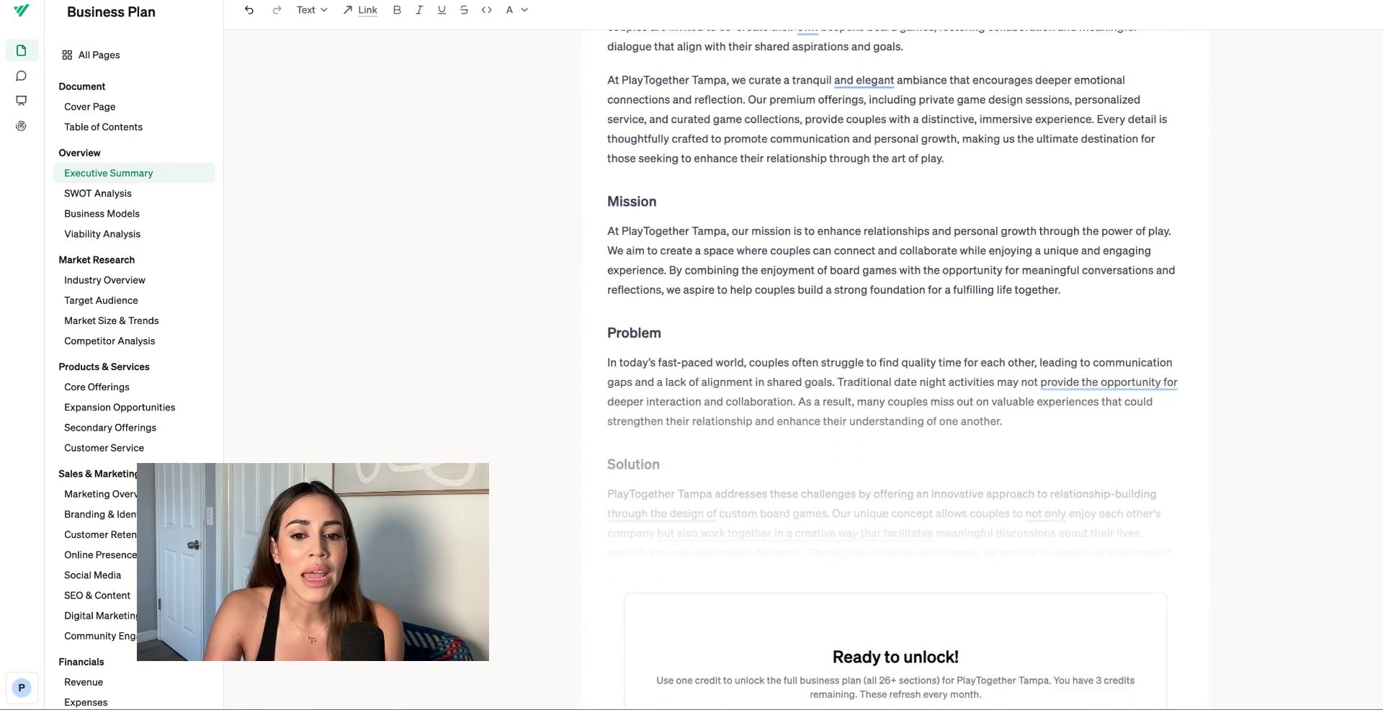
pyautogui.scroll(-12, 788, 354)
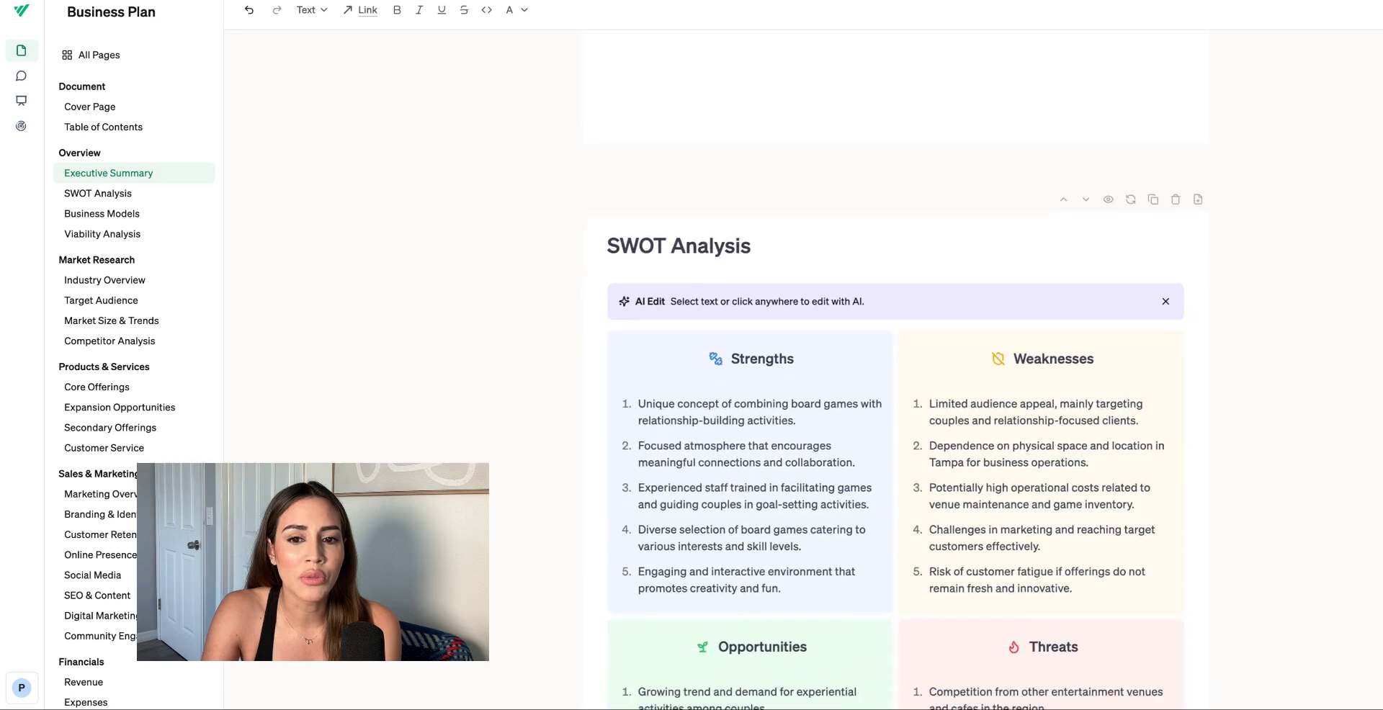
pyautogui.scroll(-1, 895, 357)
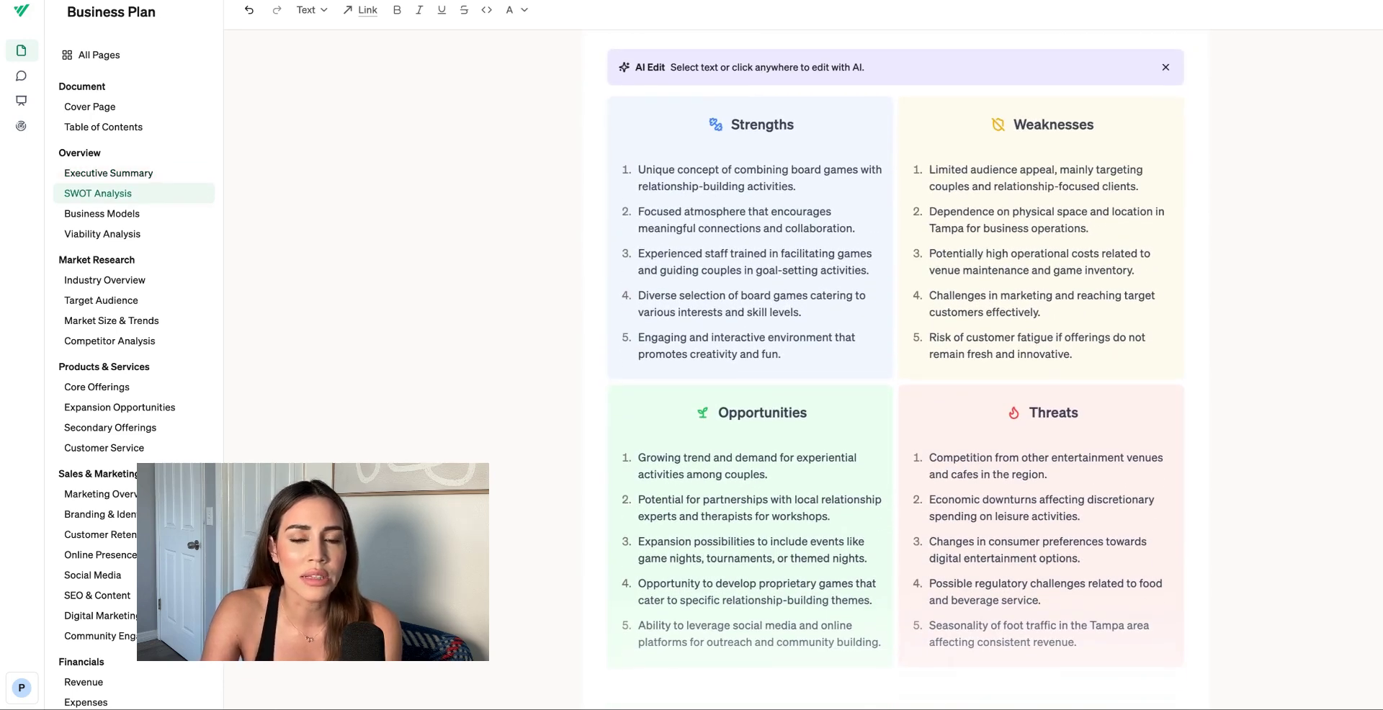
pyautogui.scroll(1, 895, 357)
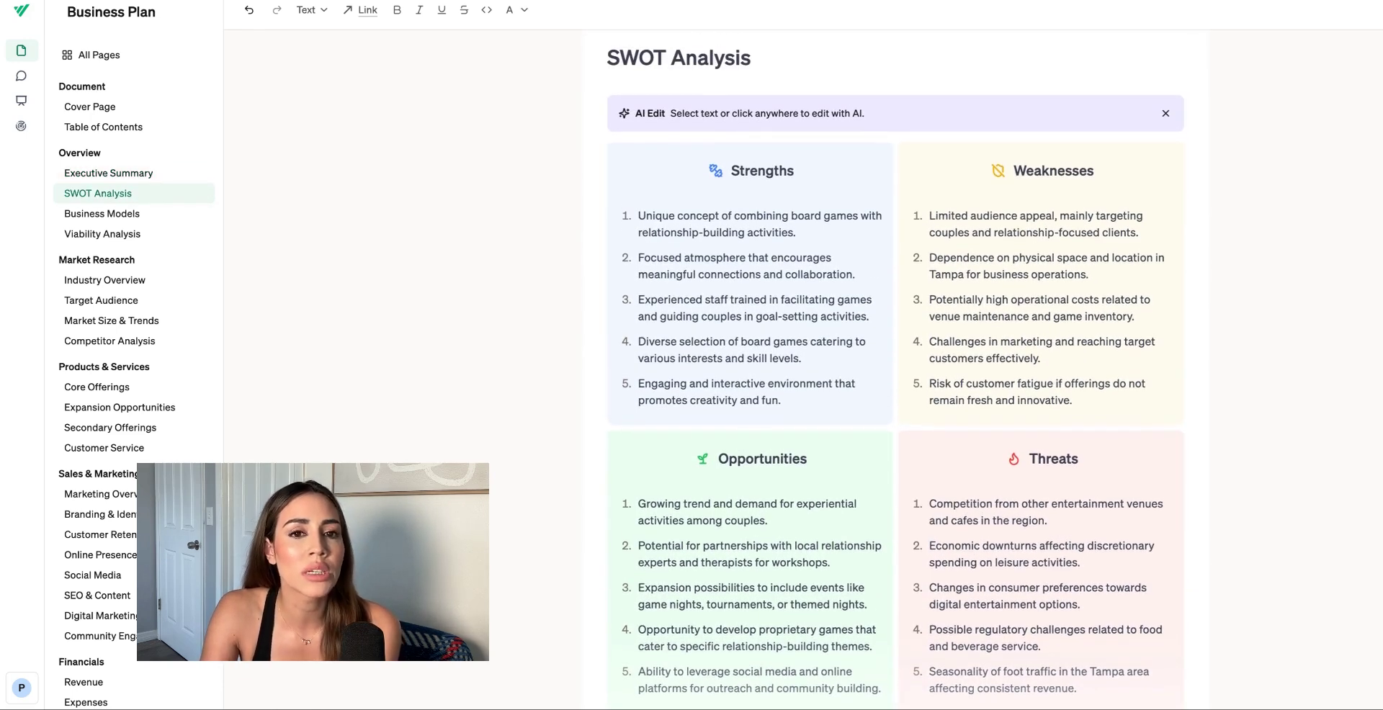
pyautogui.scroll(-1, 790, 339)
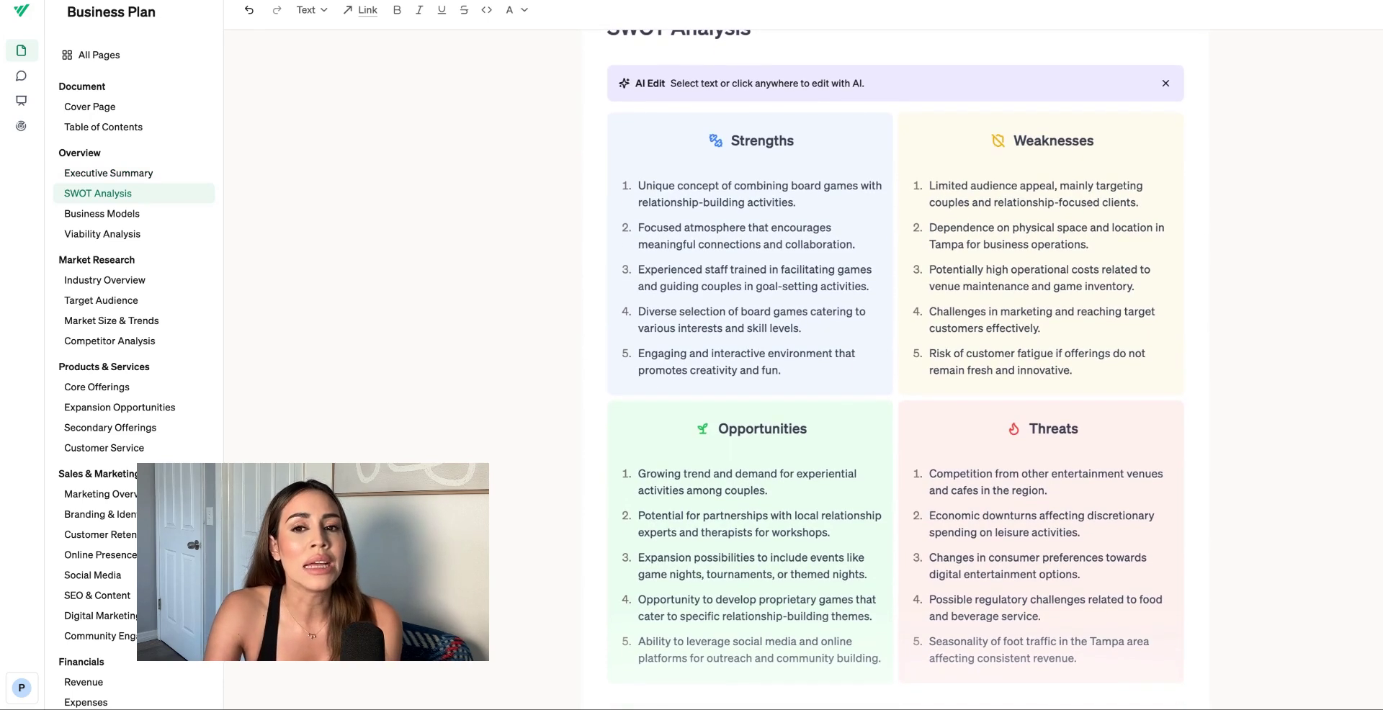
pyautogui.scroll(-2, 790, 339)
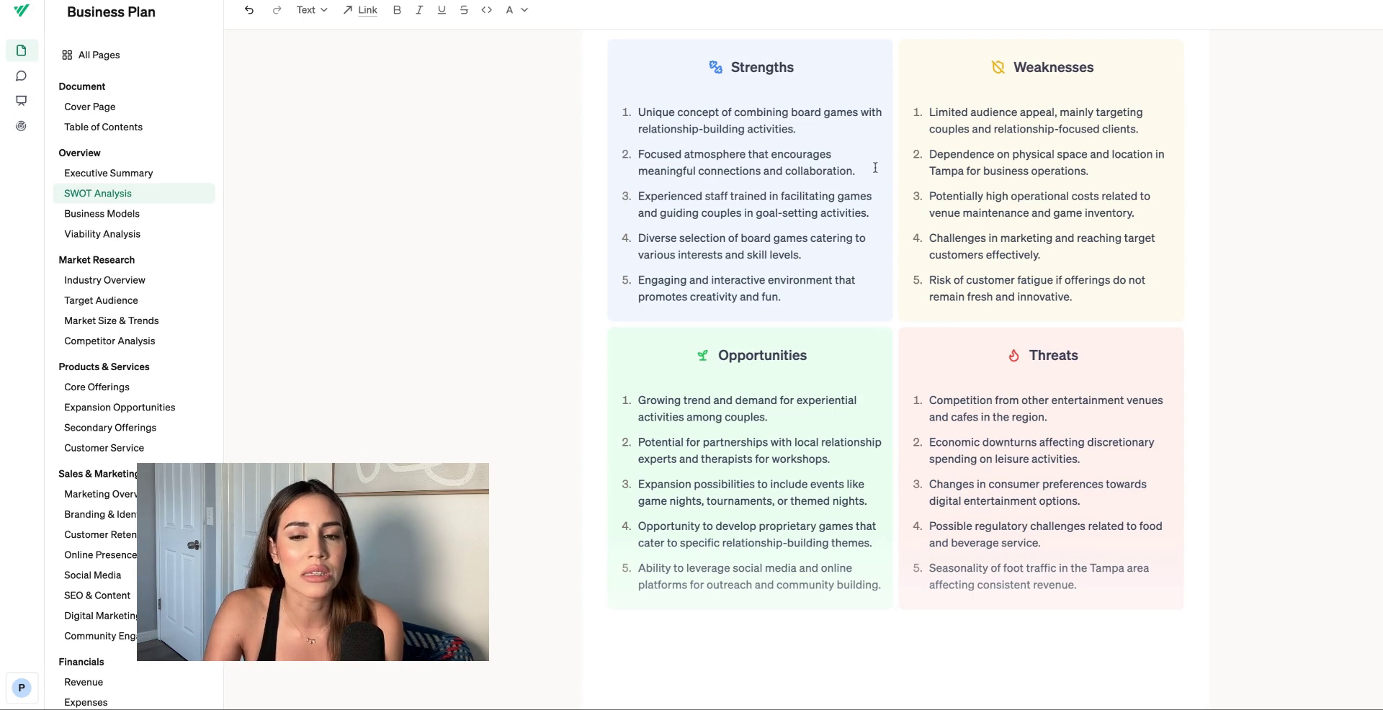
pyautogui.click(1046, 127)
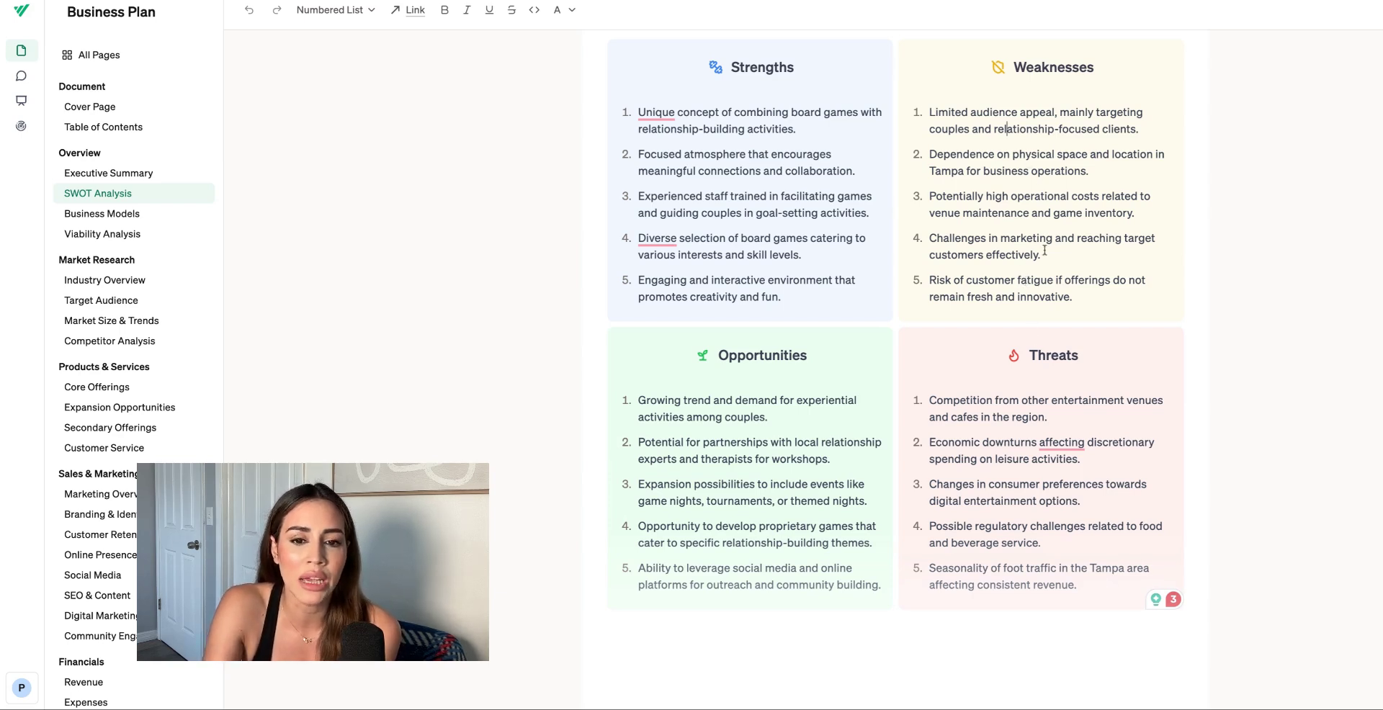
pyautogui.scroll(-2, 1043, 238)
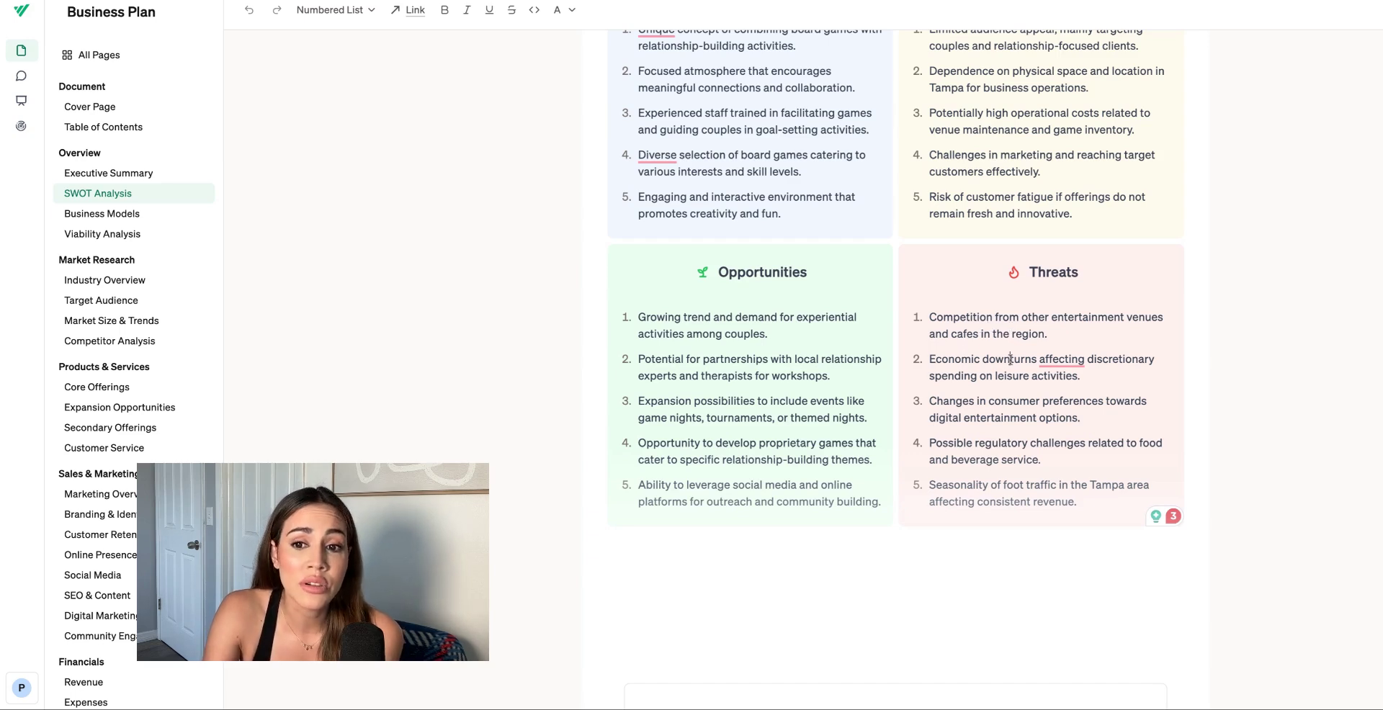
pyautogui.click(1097, 358)
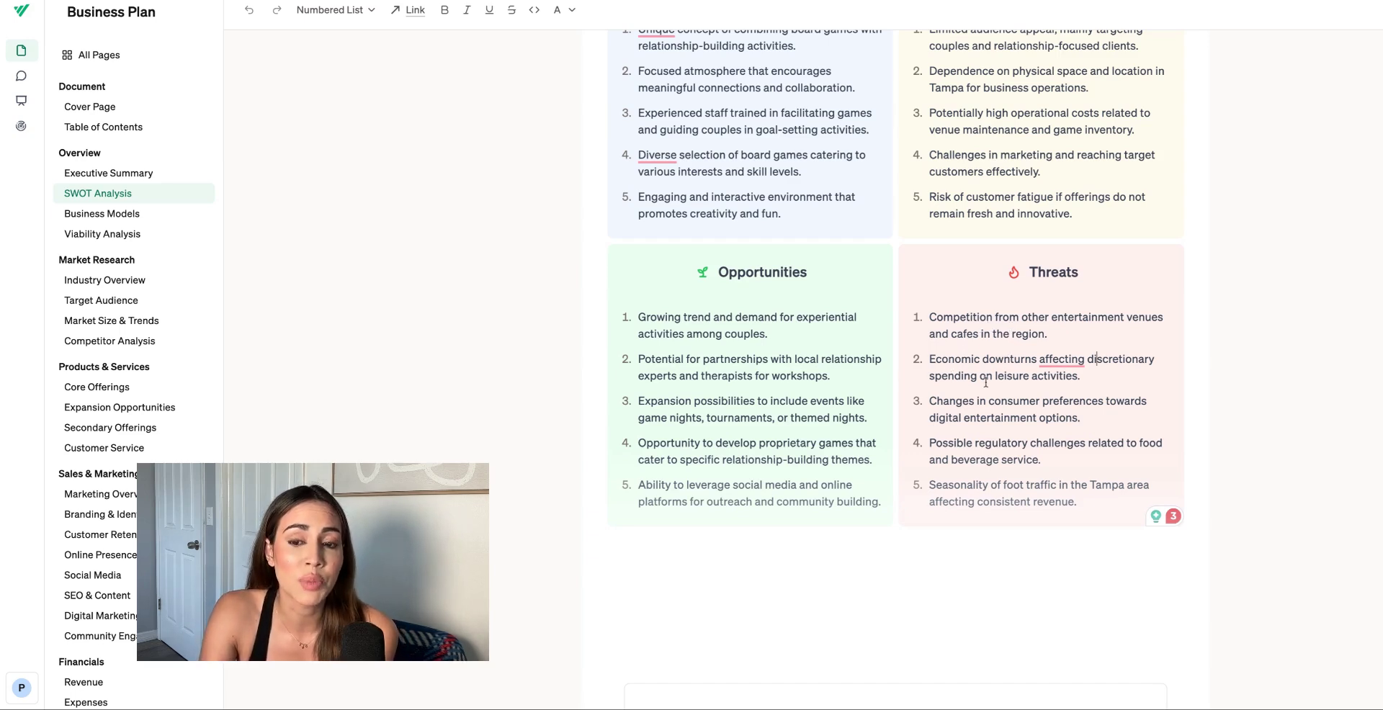
pyautogui.click(1014, 359)
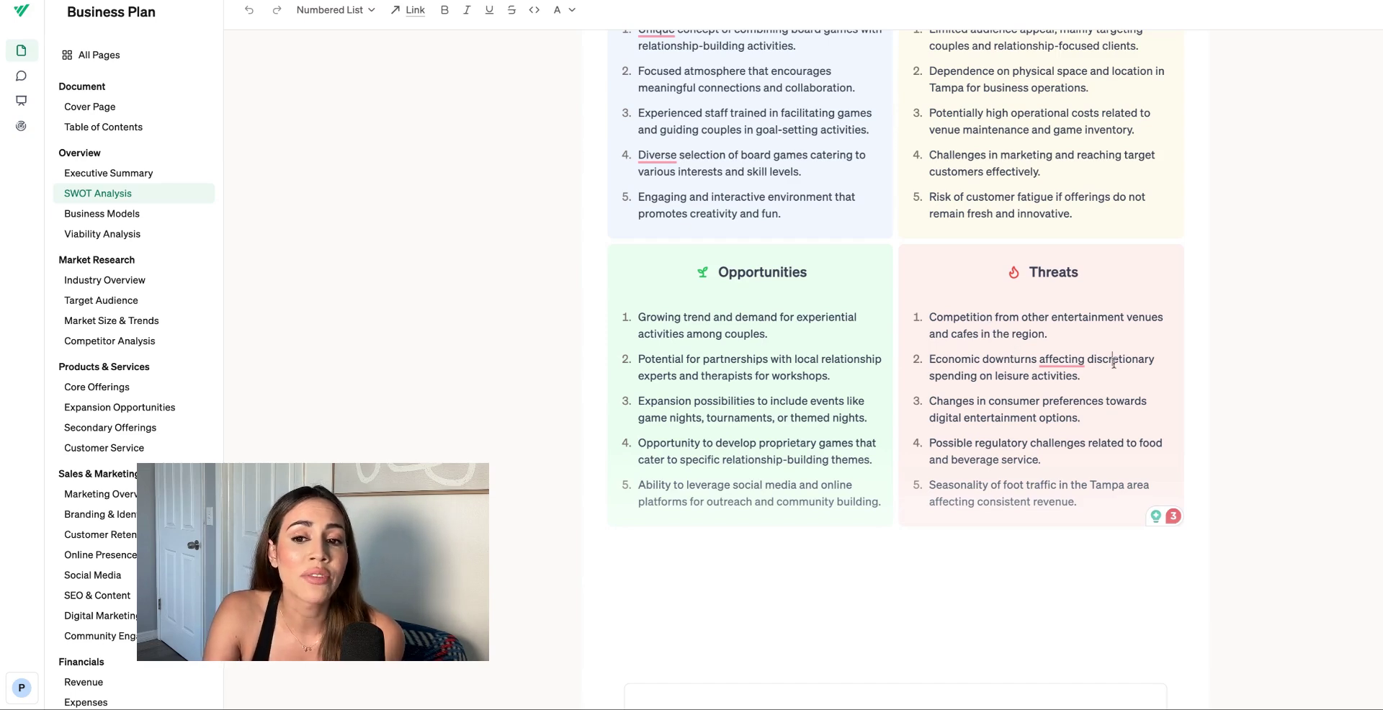
pyautogui.click(1056, 360)
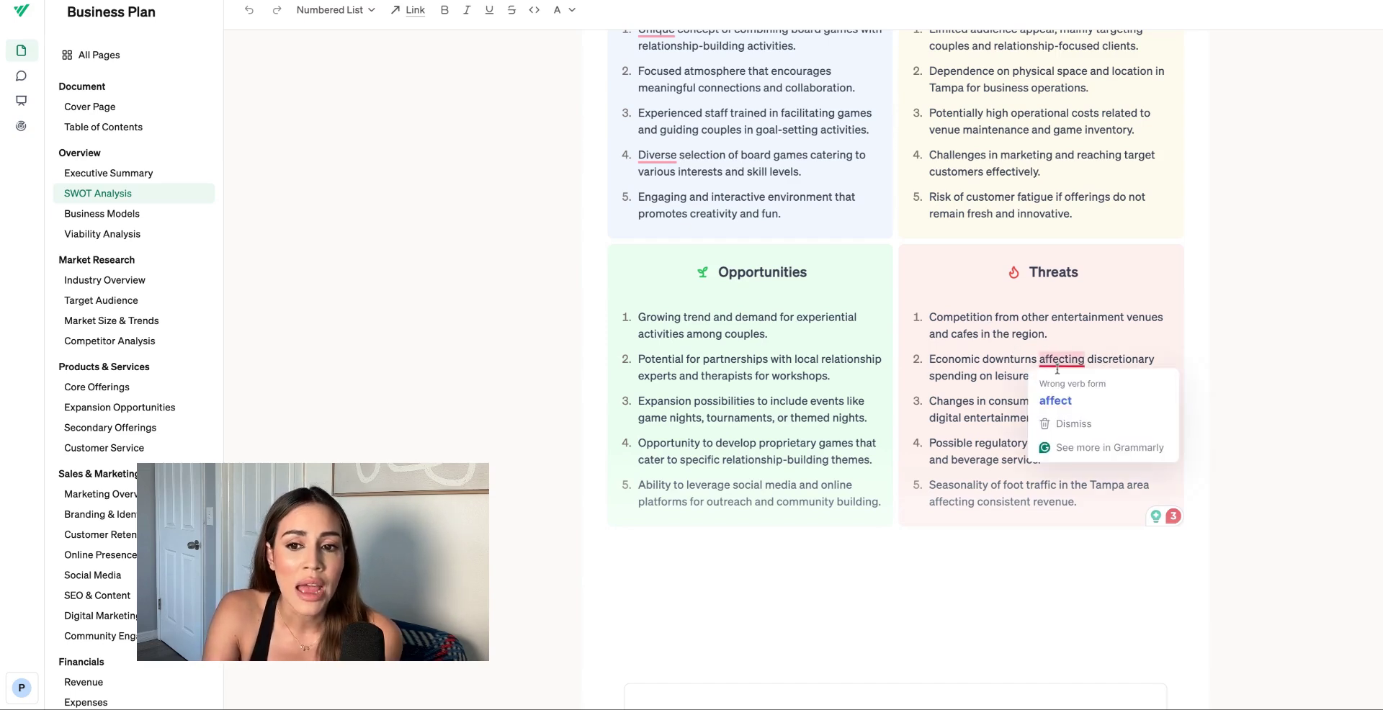
pyautogui.click(964, 376)
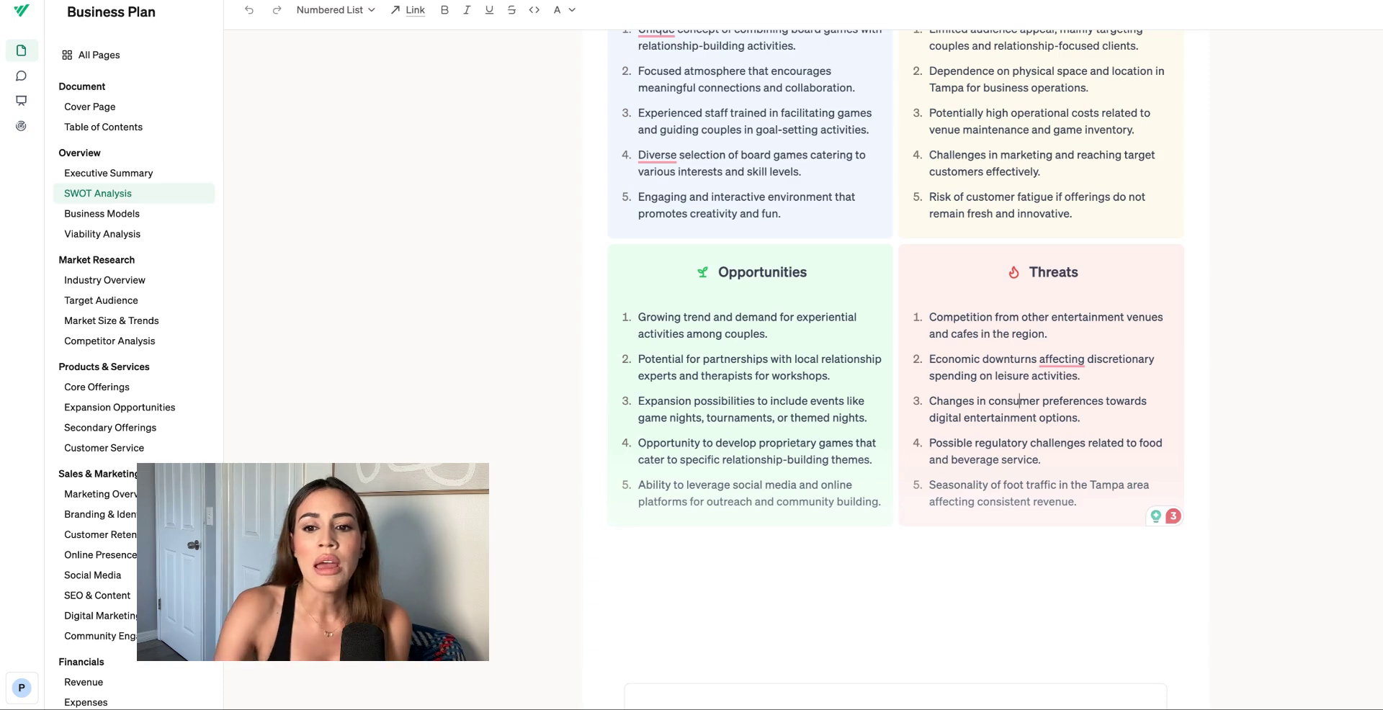
# Step: Examine the fourth item in the Threats list, about regulatory challenges related to food and beverage service
pyautogui.scroll(-1, 1023, 403)
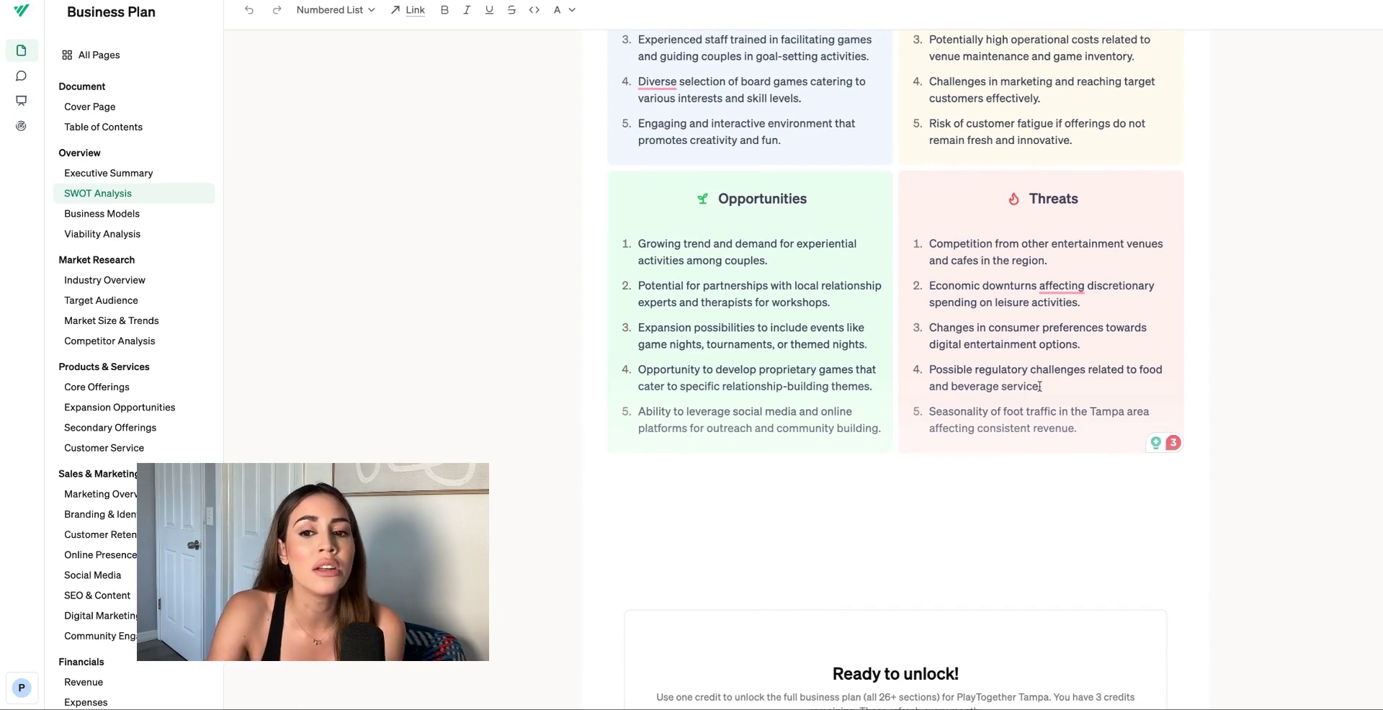
pyautogui.moveTo(992, 374); pyautogui.dragTo(1040, 386)
pyautogui.click(988, 382)
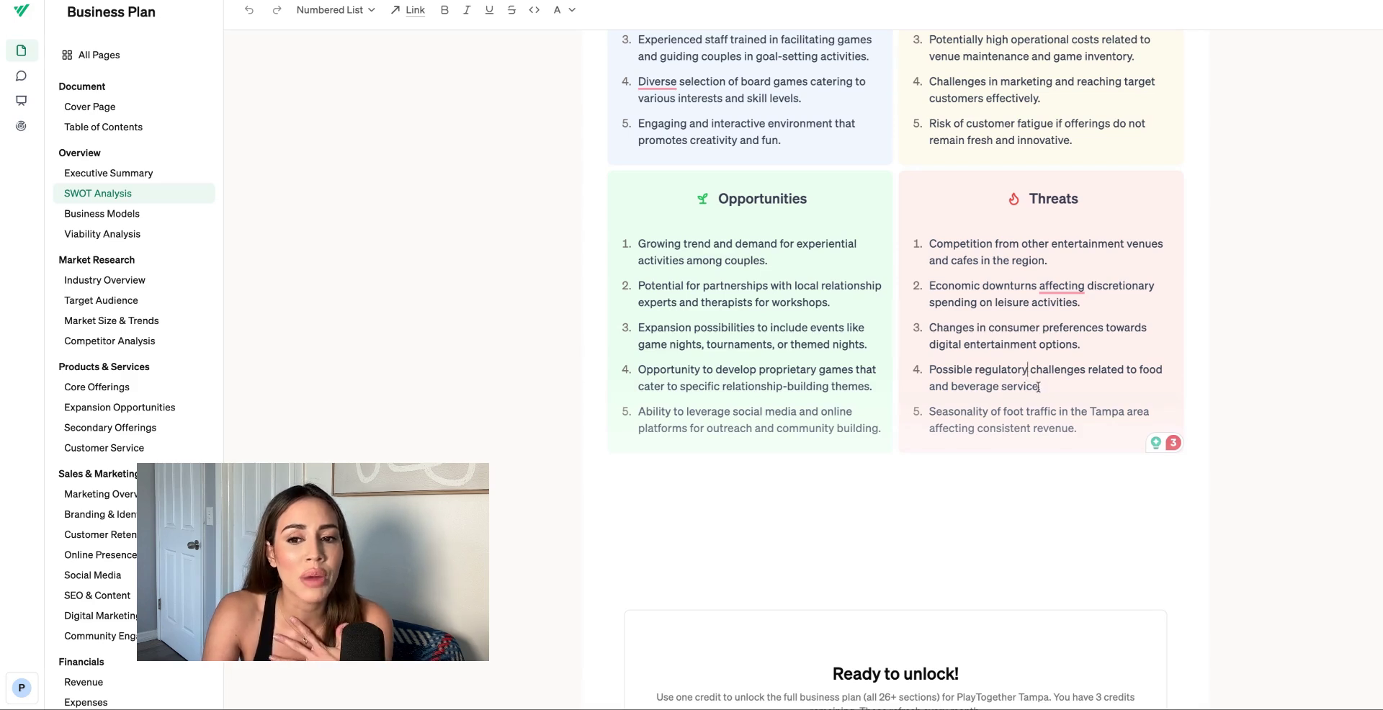
pyautogui.tripleClick(1038, 386)
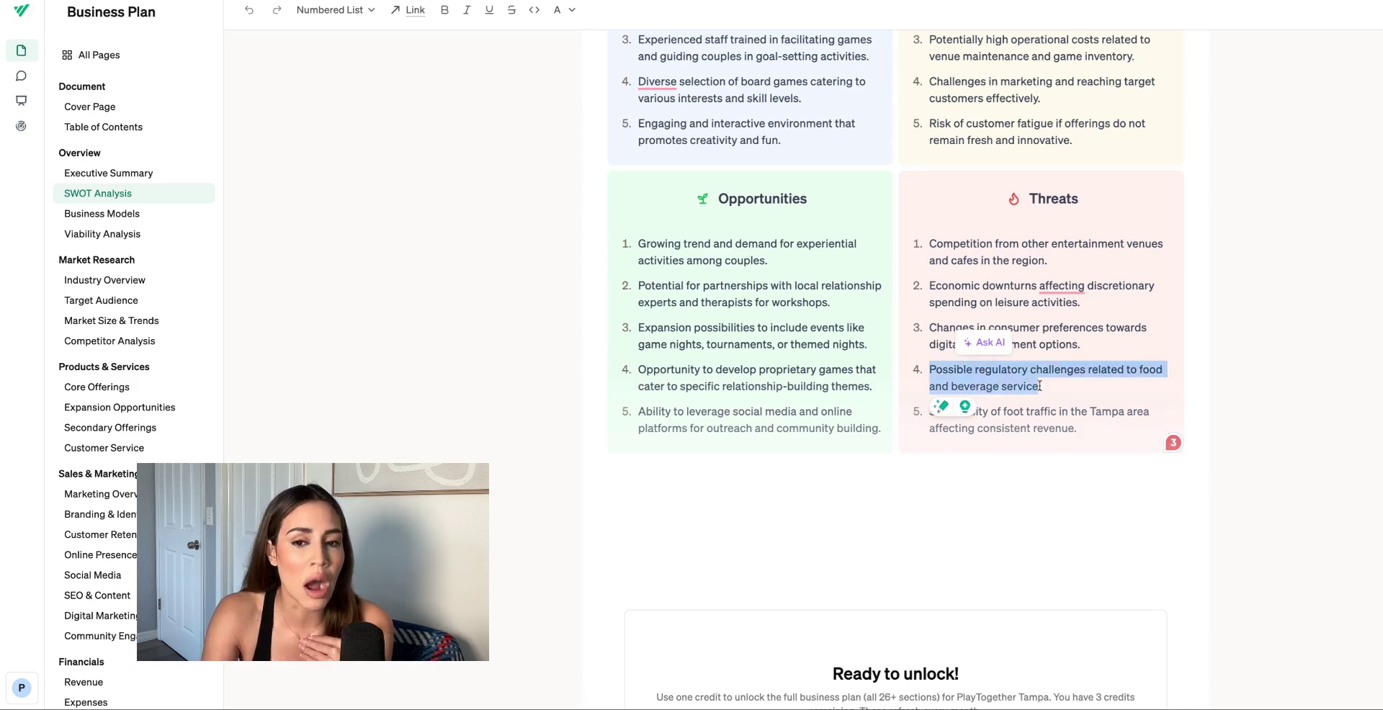
pyautogui.click(1041, 387)
pyautogui.moveTo(1041, 386); pyautogui.dragTo(965, 387)
pyautogui.click(974, 416)
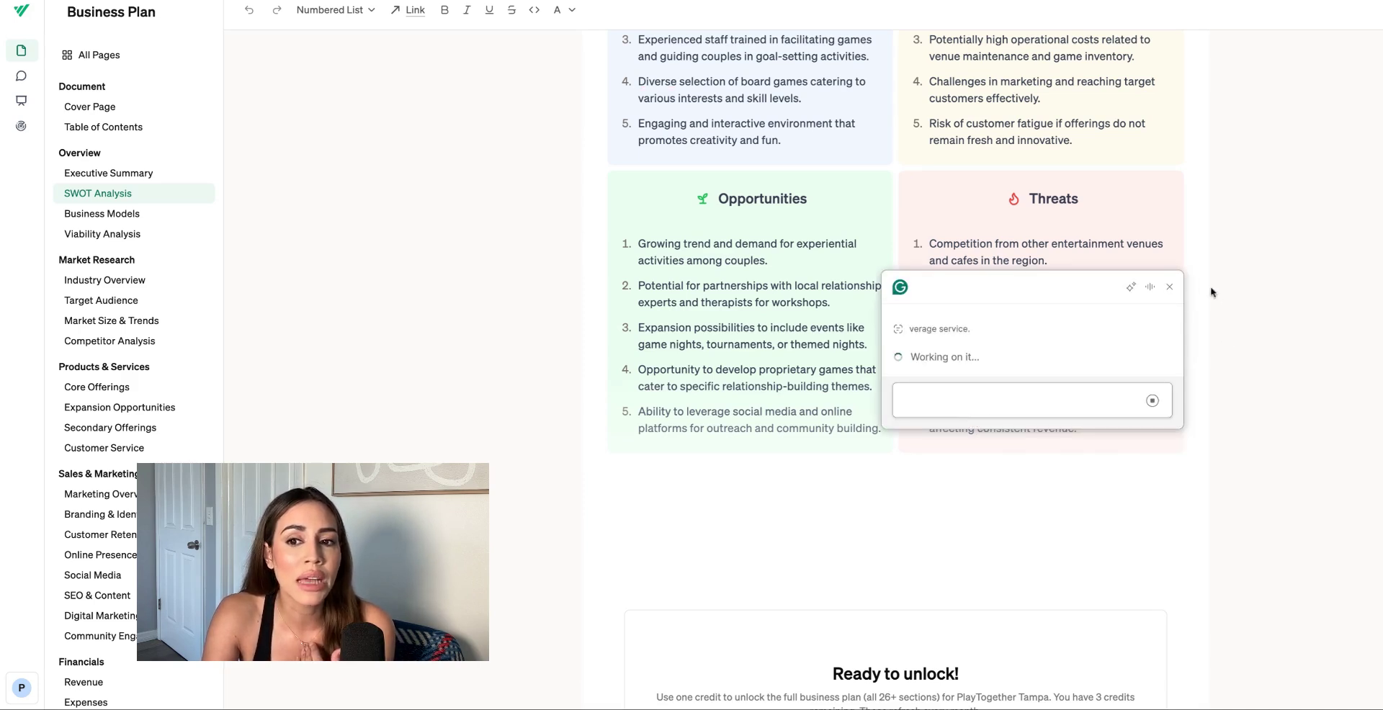
pyautogui.click(1168, 145)
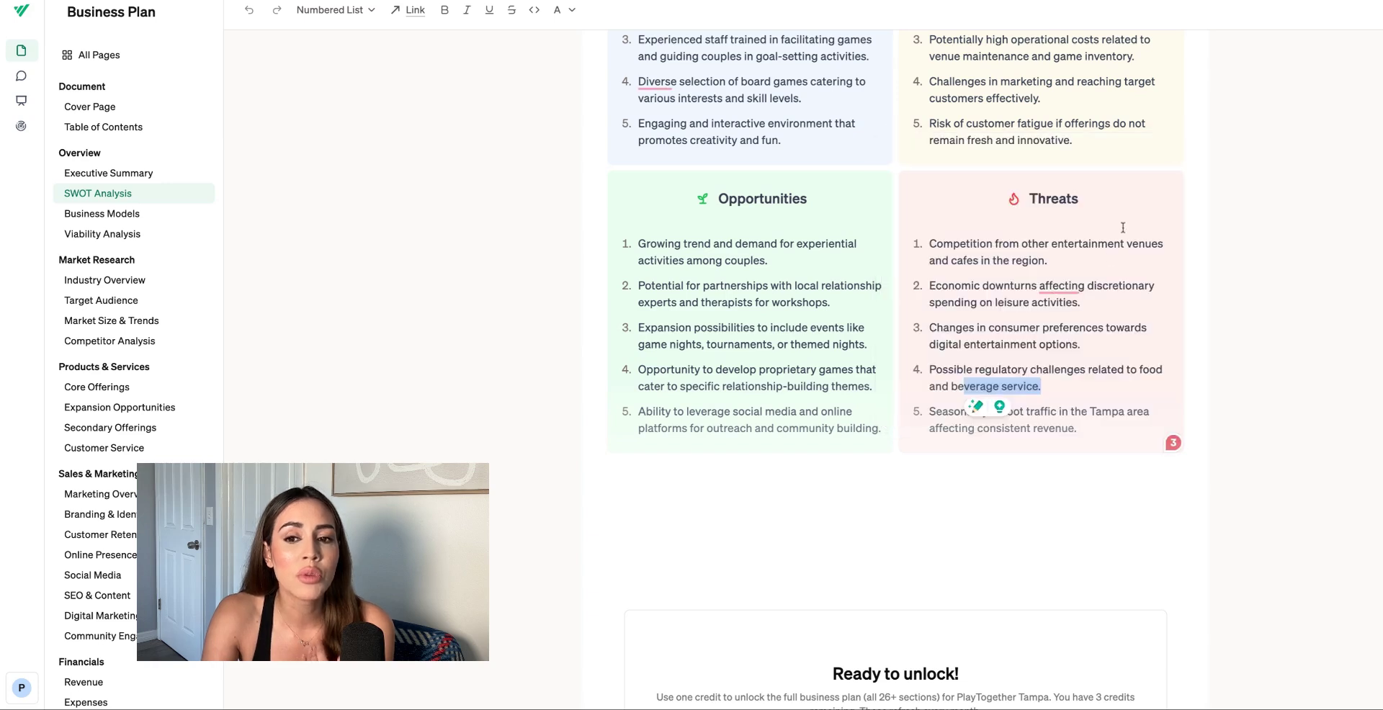
pyautogui.click(1046, 390)
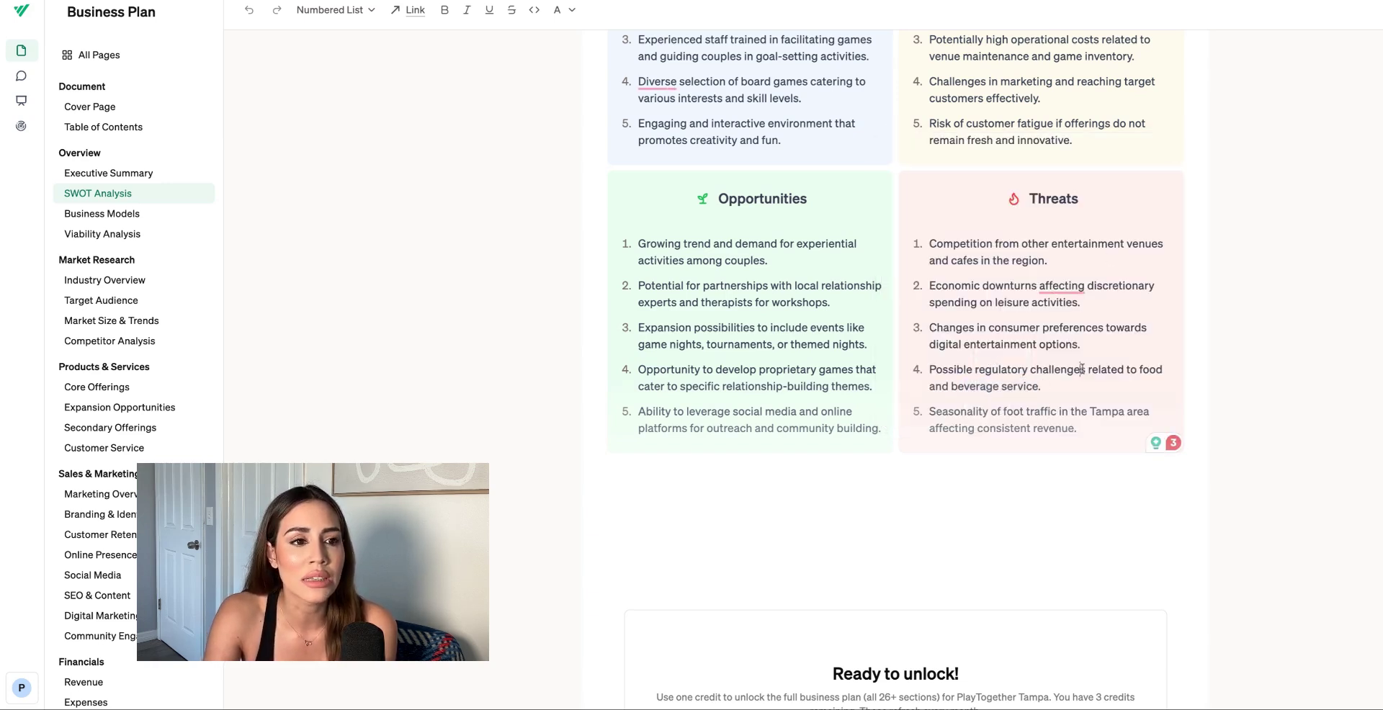
# Step: Return to the Executive Summary and review its revised opening and the Mission, Problem and Solution sections
pyautogui.click(113, 178)
pyautogui.scroll(-3, 565, 266)
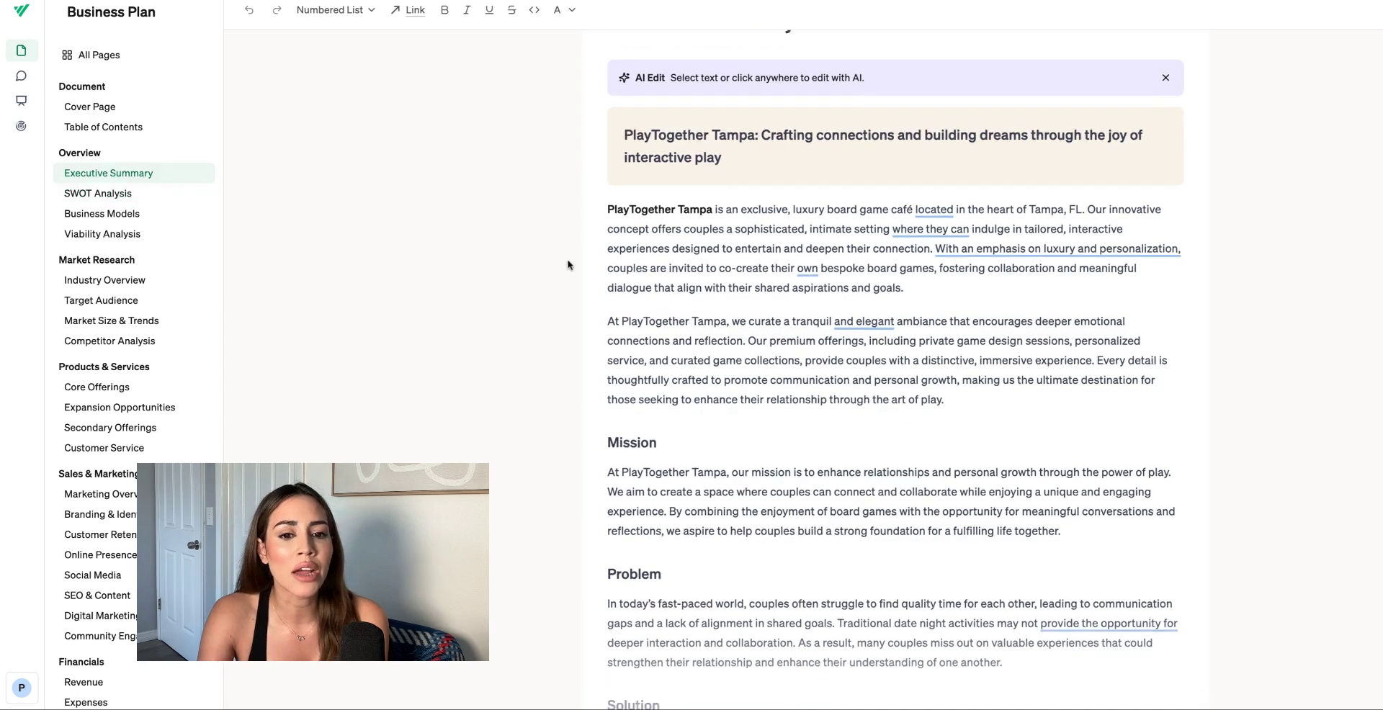
pyautogui.scroll(-3, 568, 265)
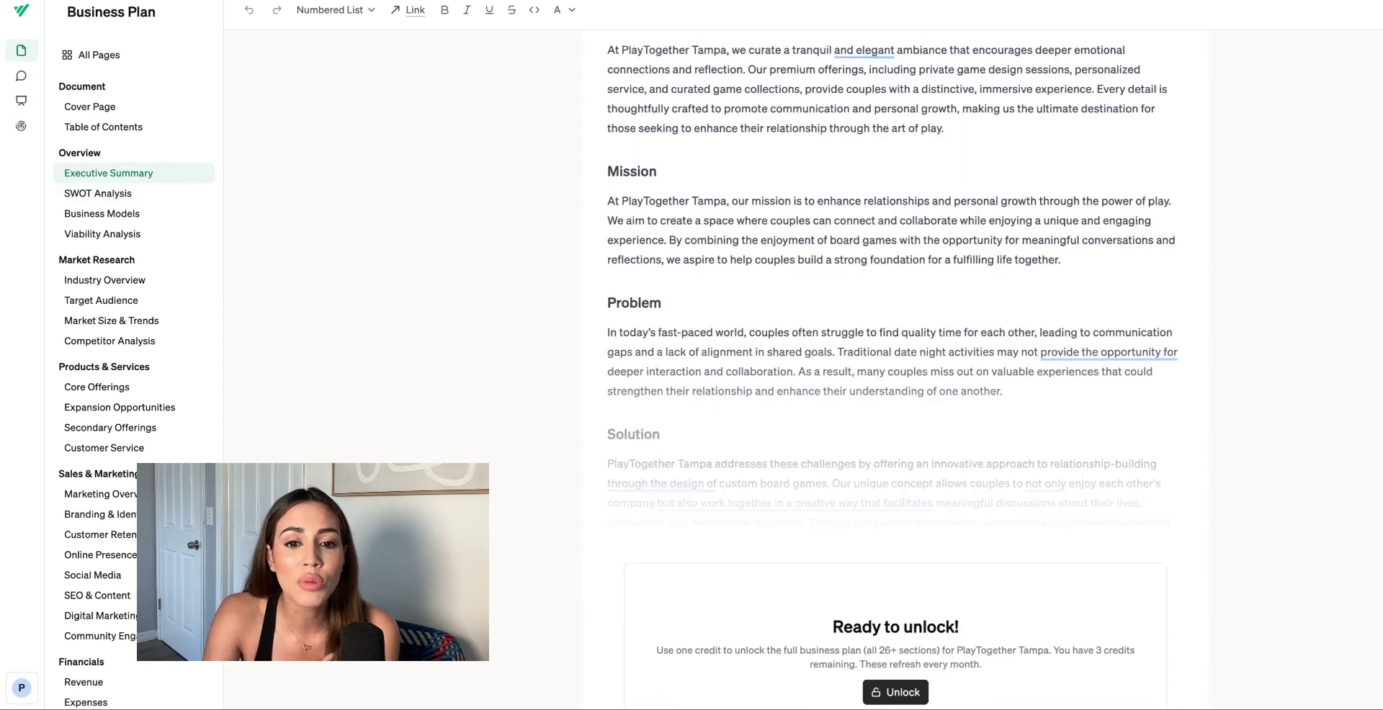
pyautogui.scroll(-1, 894, 360)
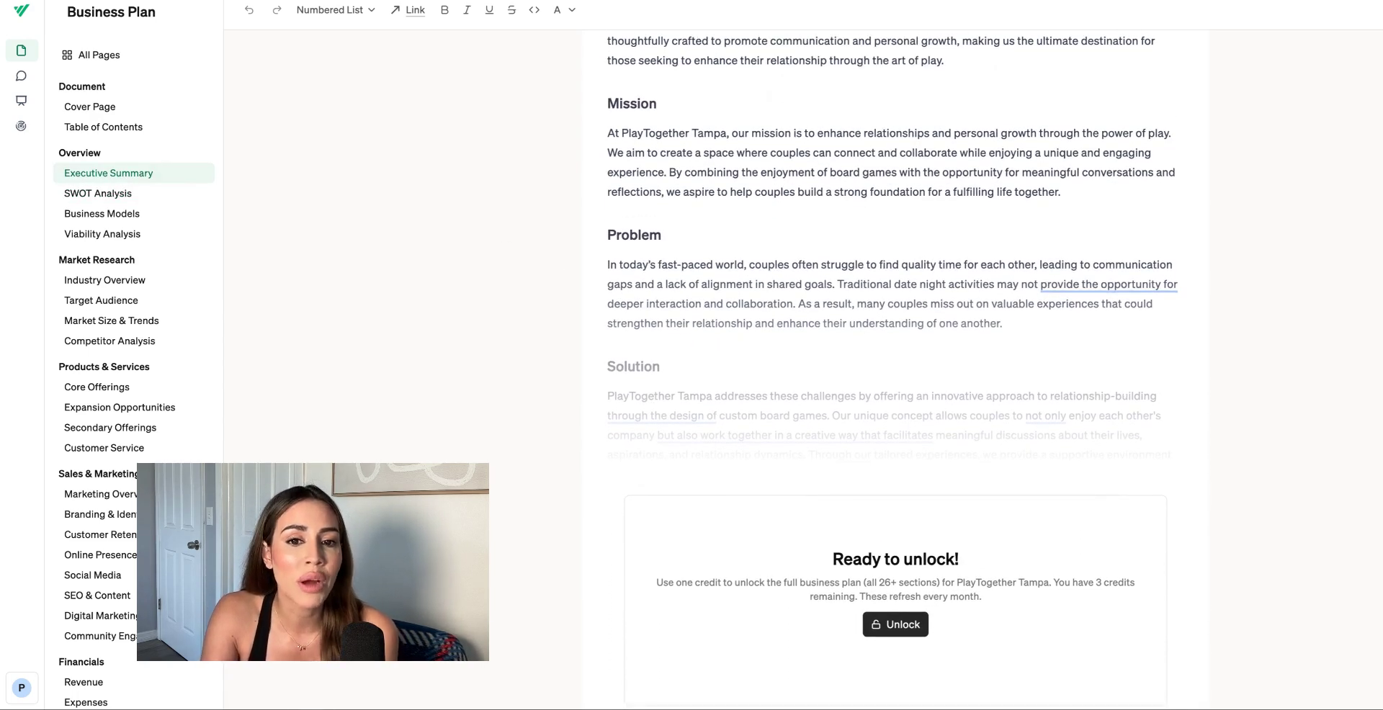
pyautogui.scroll(-3, 893, 360)
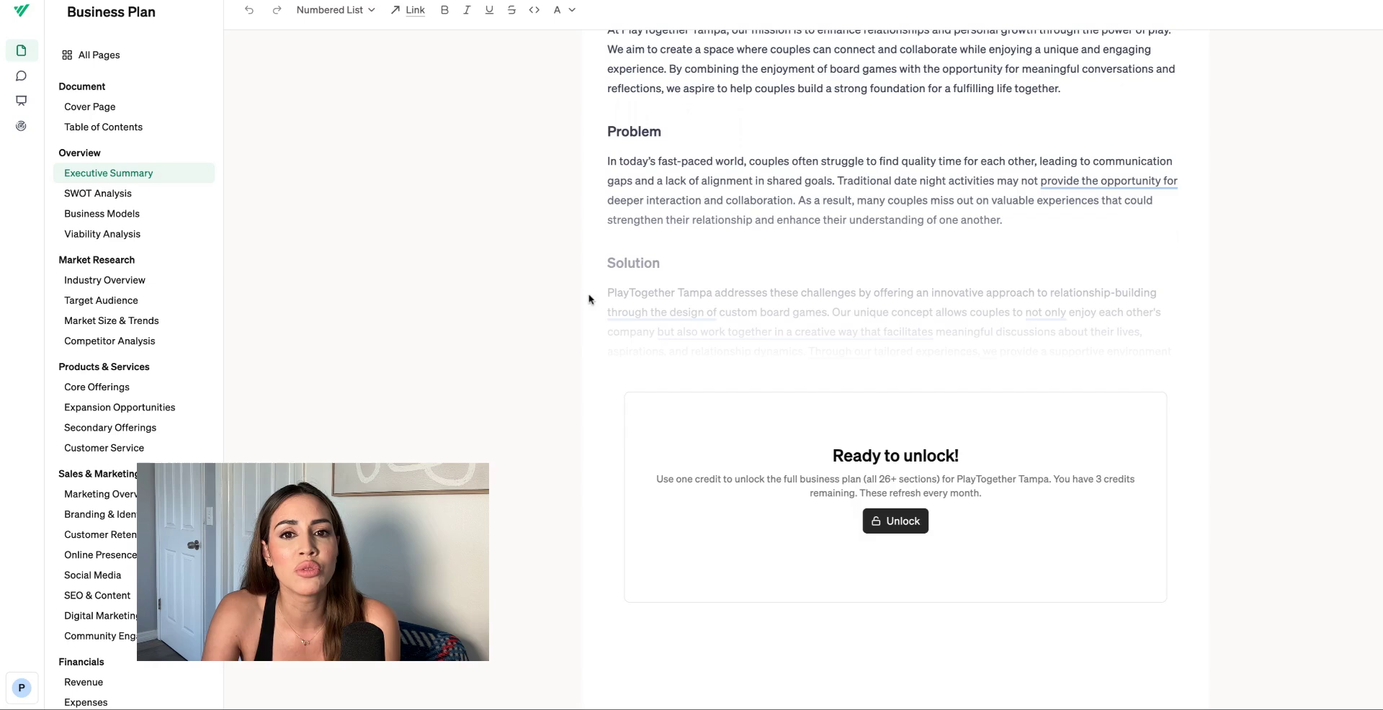
pyautogui.scroll(1, 618, 330)
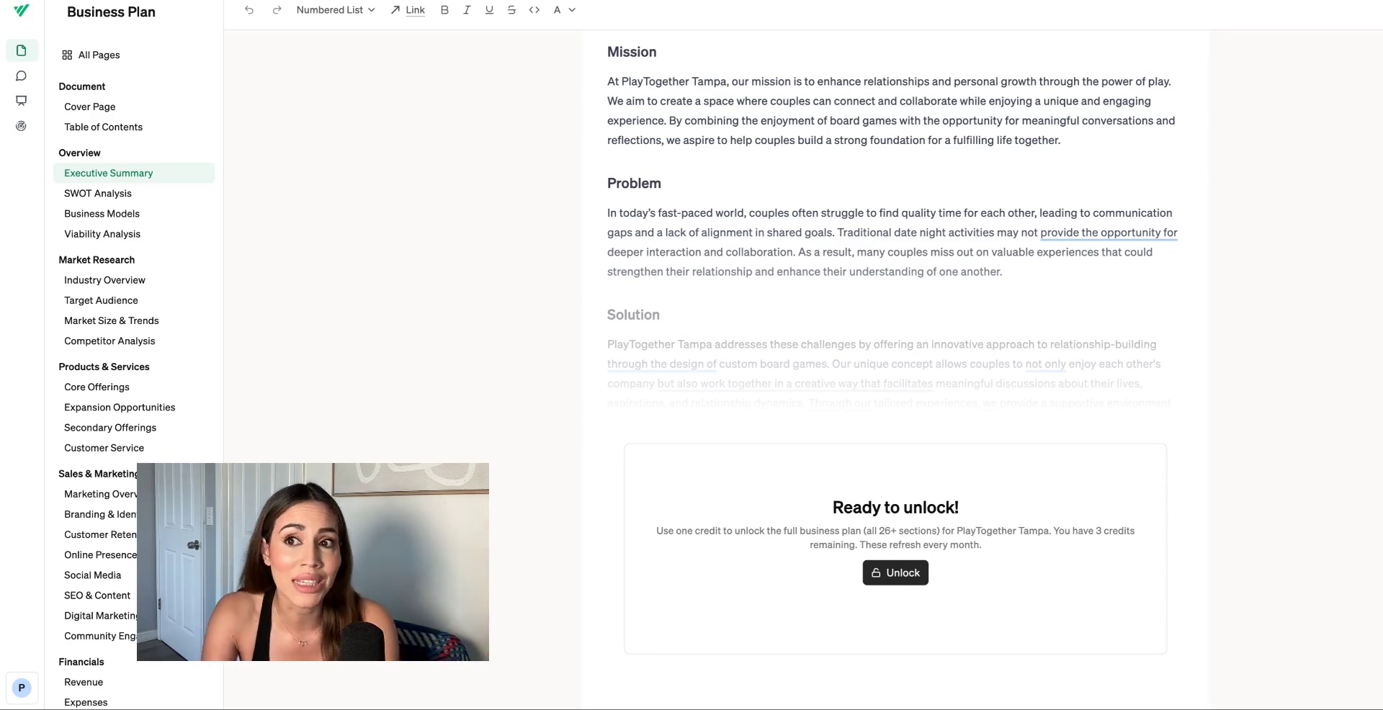
# Step: Open the Viability Analysis and read its score, introduction, Market Demand and Competitive Advantage sections
pyautogui.click(117, 237)
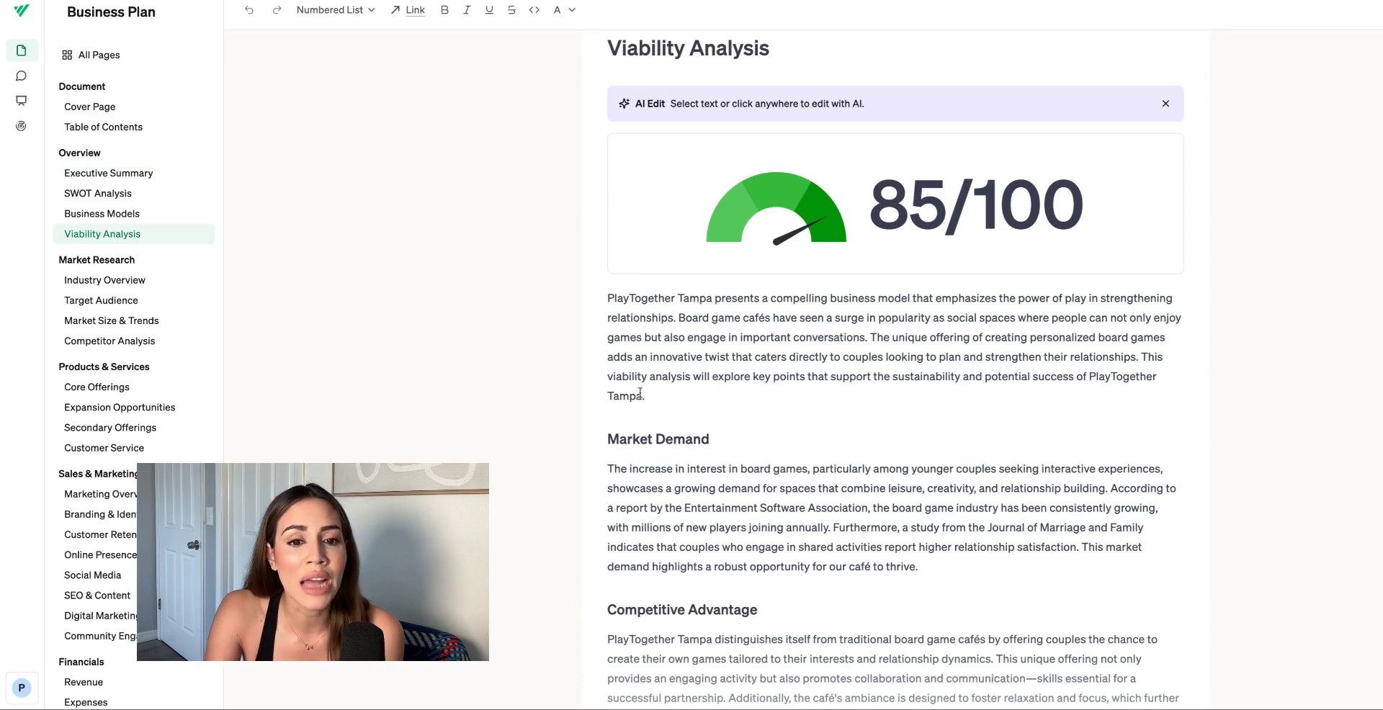
pyautogui.scroll(-2, 637, 399)
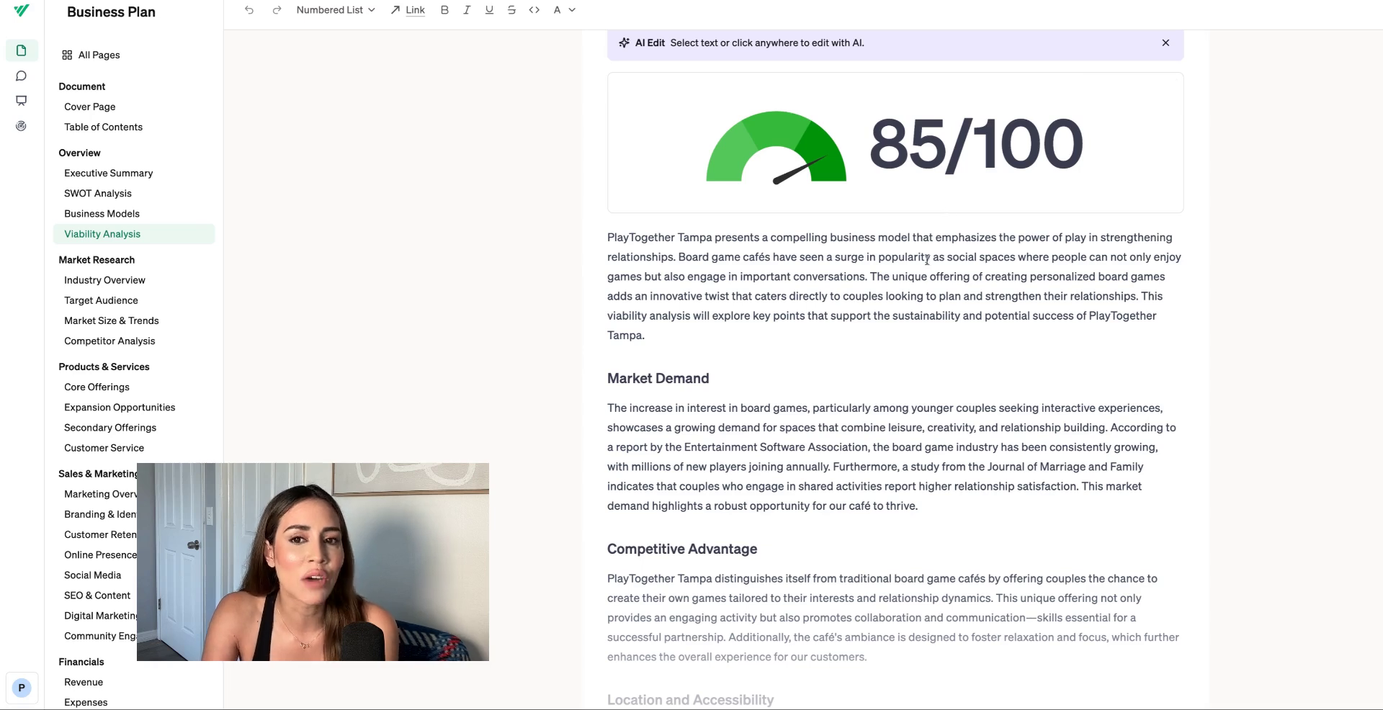
pyautogui.scroll(-2, 917, 272)
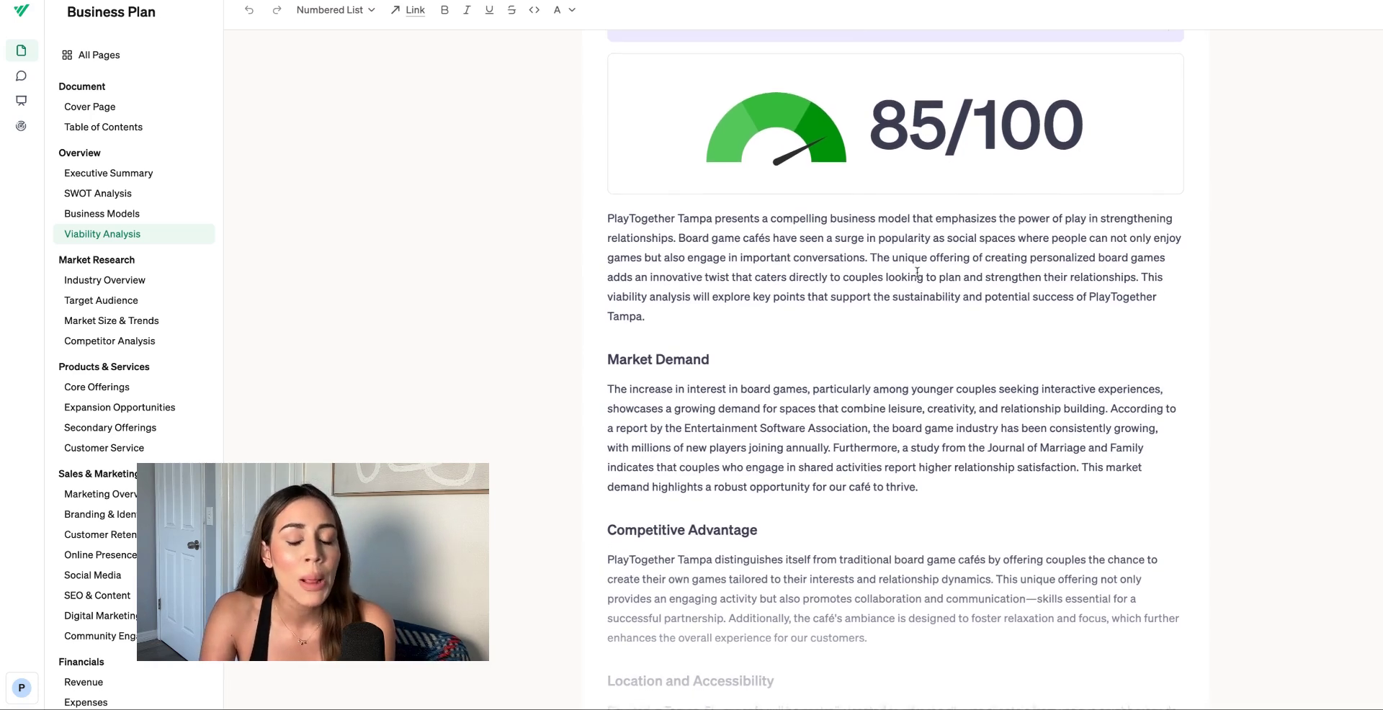
pyautogui.scroll(-2, 855, 368)
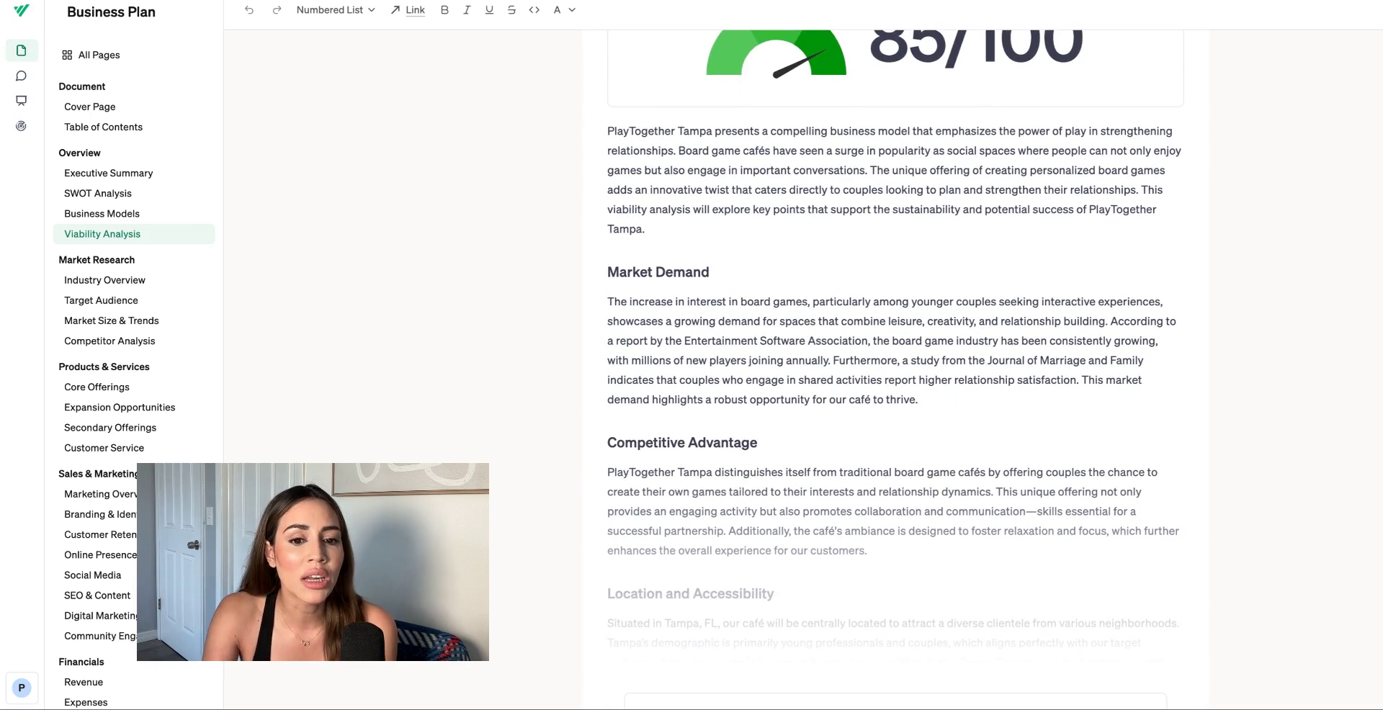
pyautogui.scroll(-1, 855, 367)
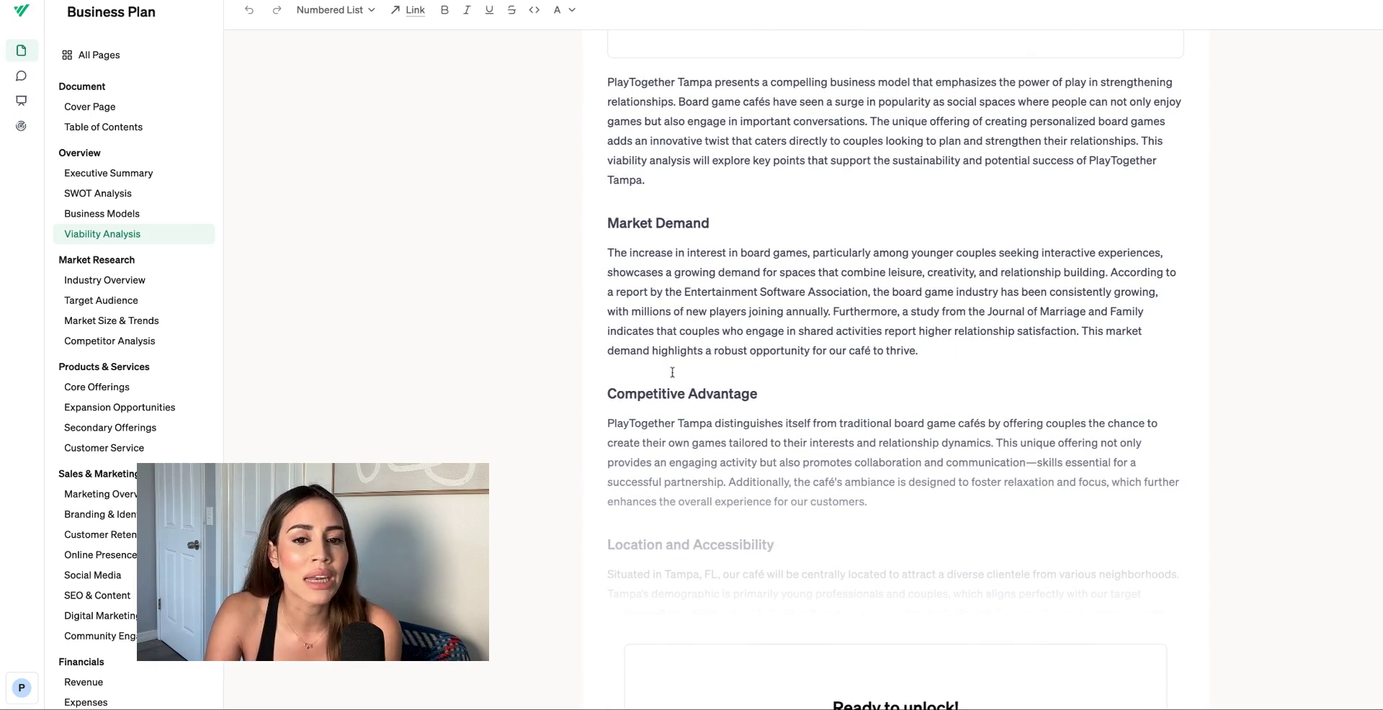
pyautogui.scroll(-5, 707, 418)
pyautogui.scroll(6, 740, 448)
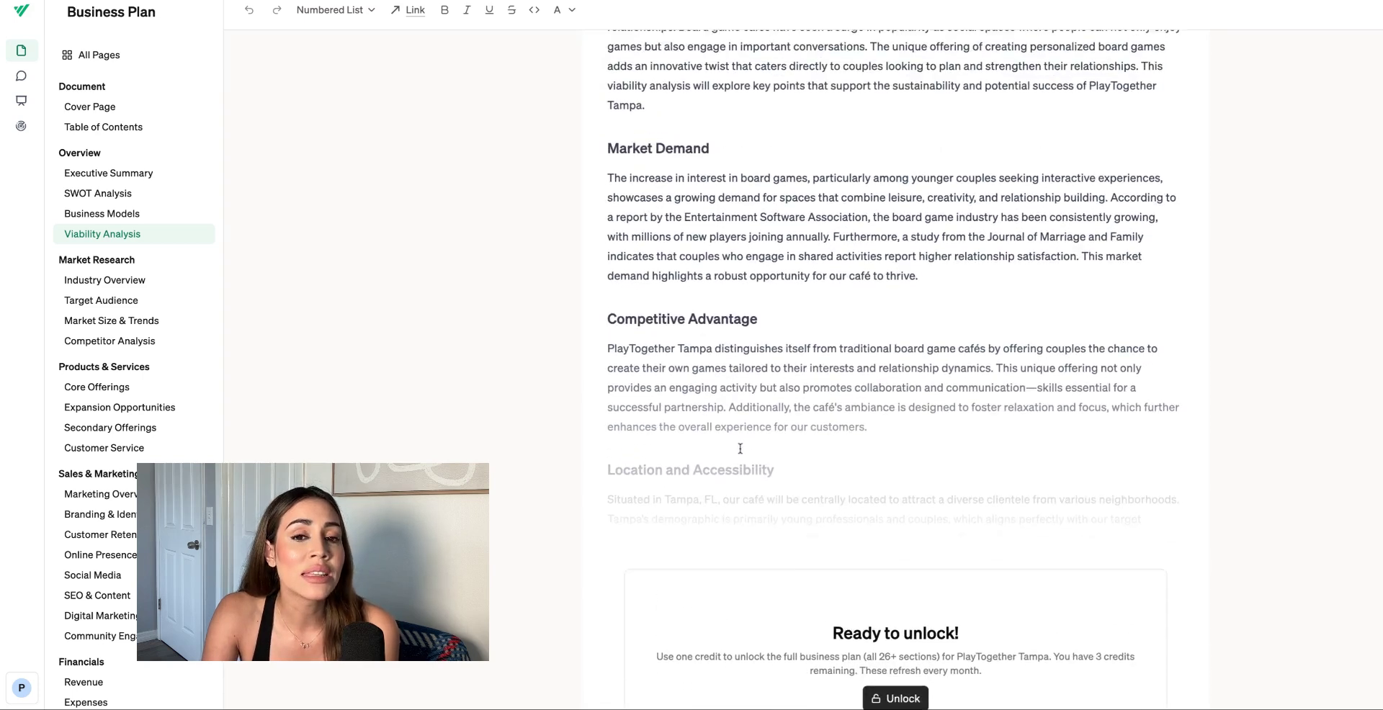
pyautogui.scroll(2, 741, 448)
pyautogui.scroll(1, 725, 310)
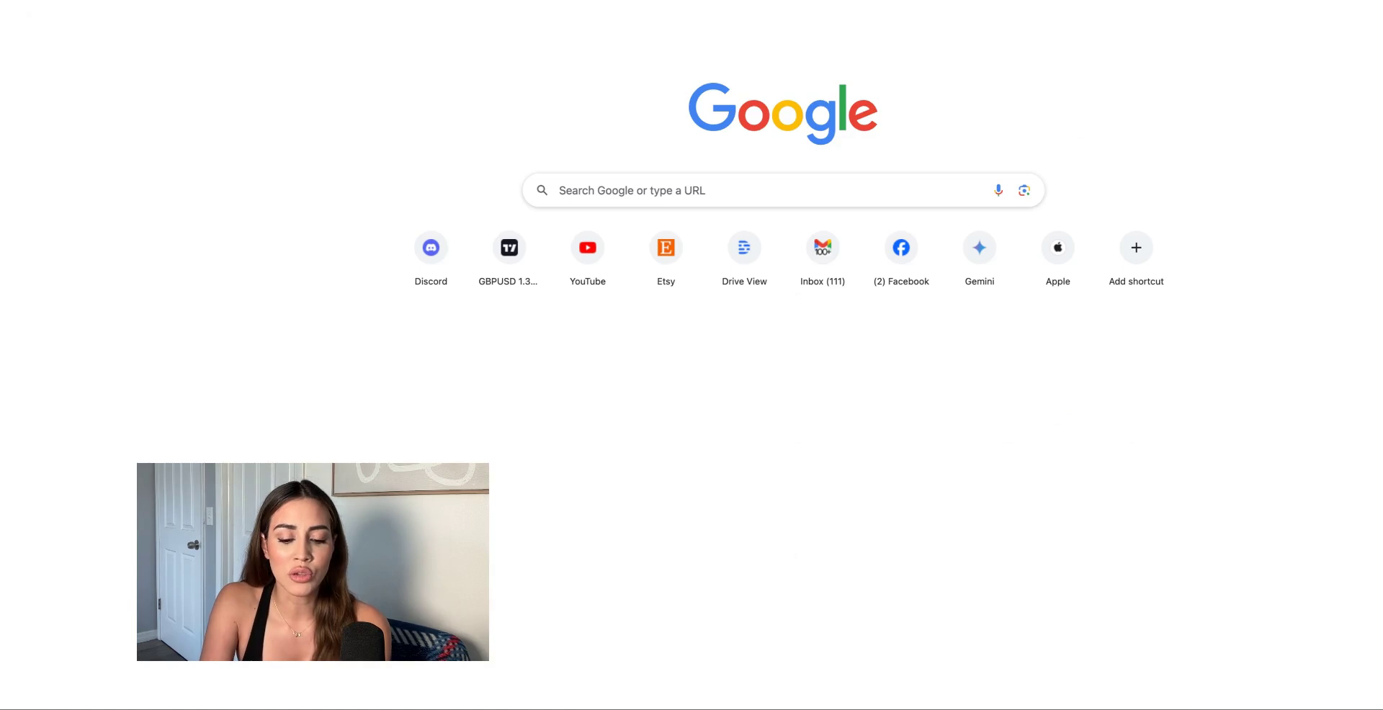
# Step: Ask Gemini for resources with data and sample sizes on adult only experience centers like escape rooms, painting with a twist, etc
pyautogui.click(979, 247)
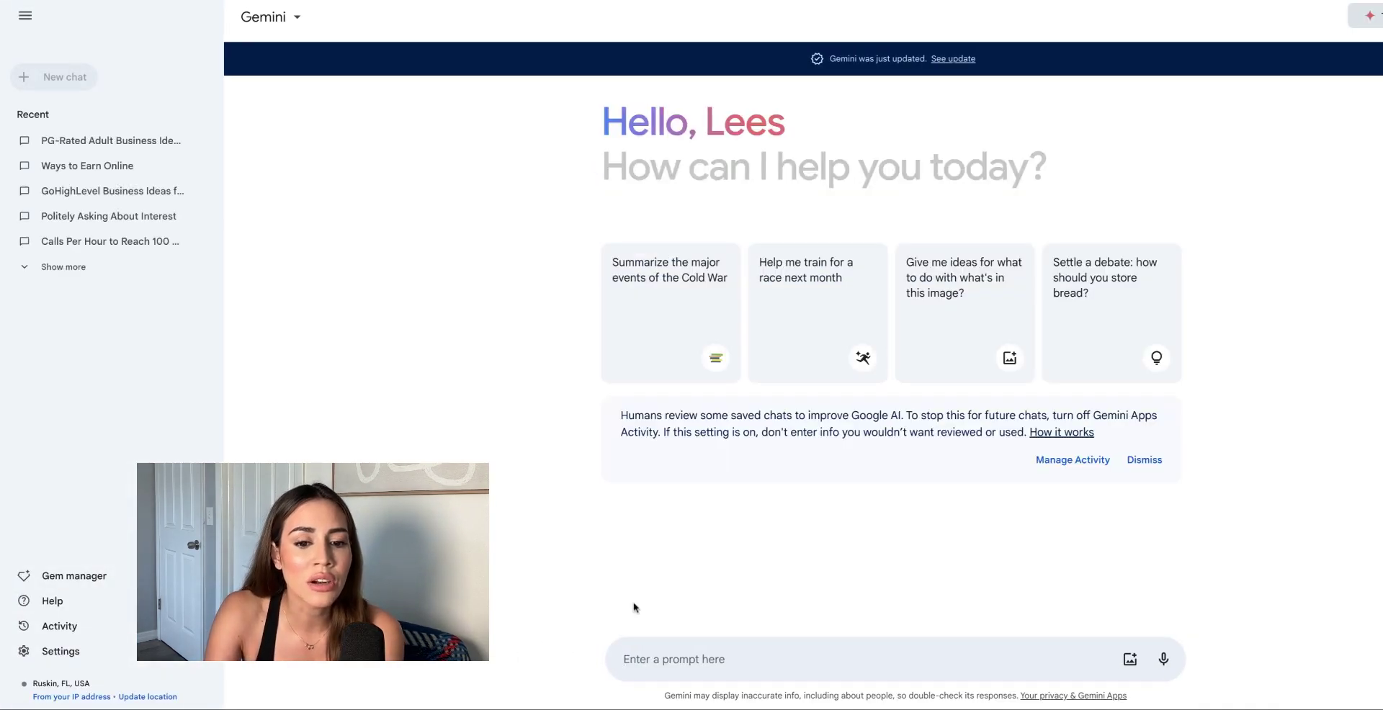
pyautogui.write('can you lead me to a few resources that have data and sample sizes on adult on')
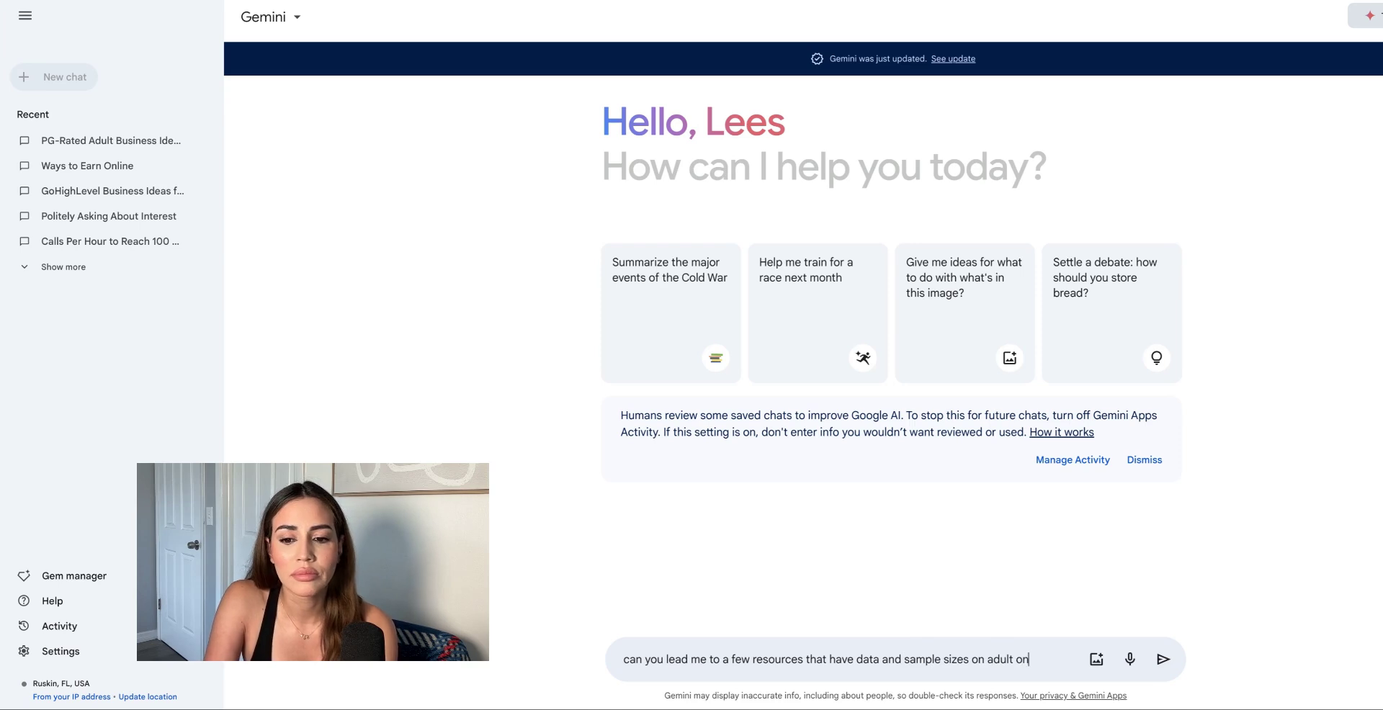
pyautogui.write('ly experience centers')
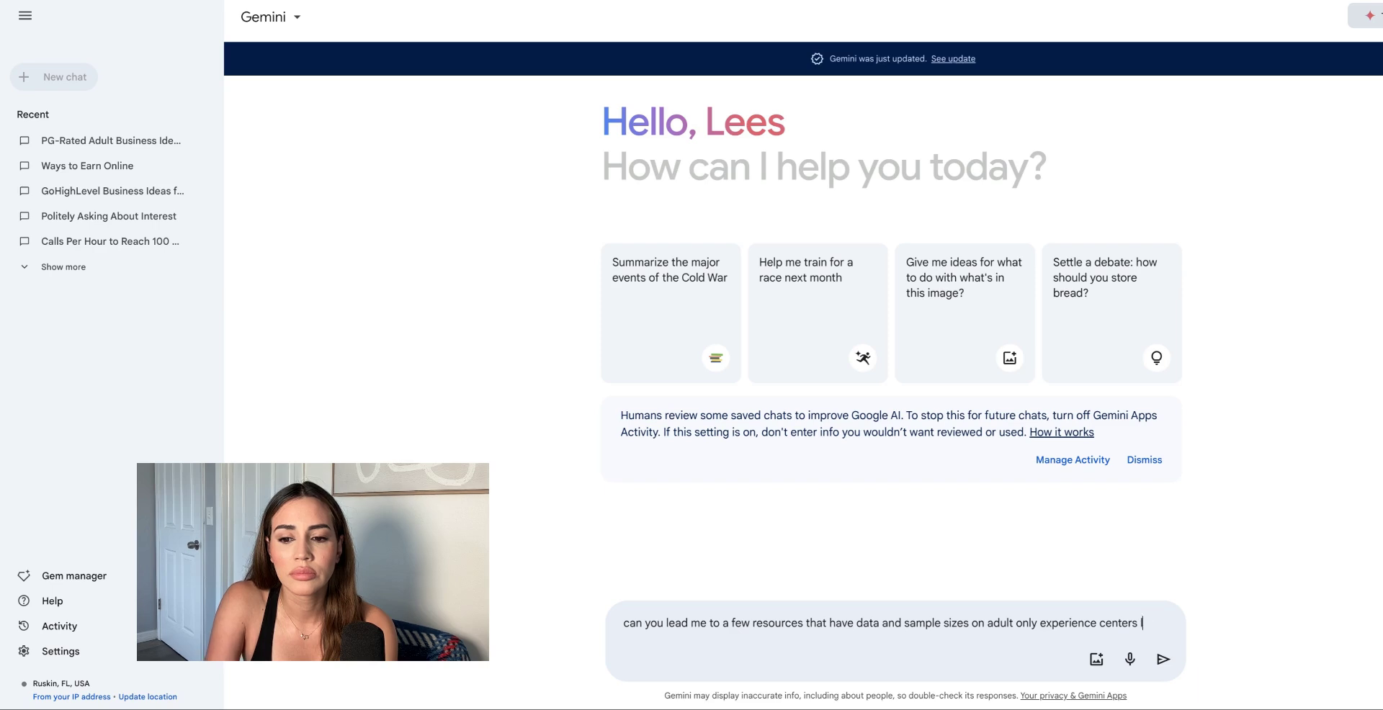
pyautogui.write(' like esca')
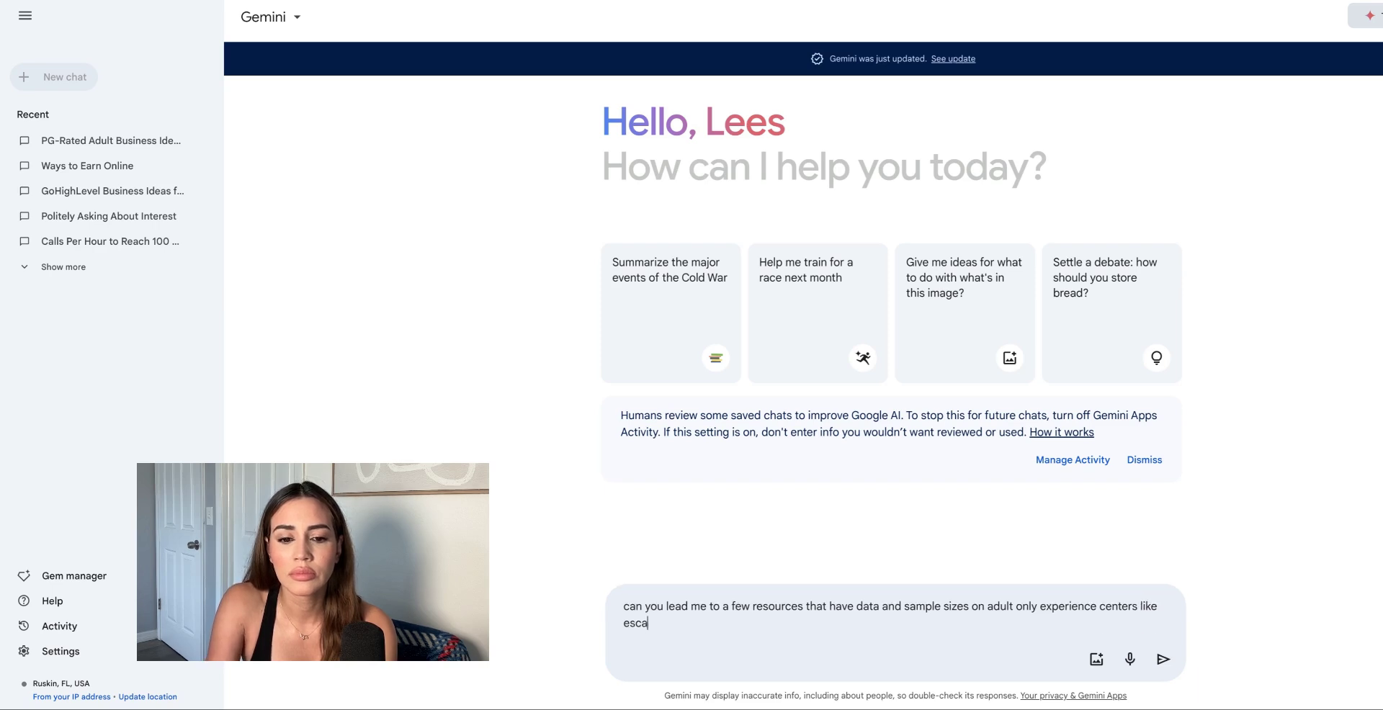
pyautogui.write('pe rooms, pai')
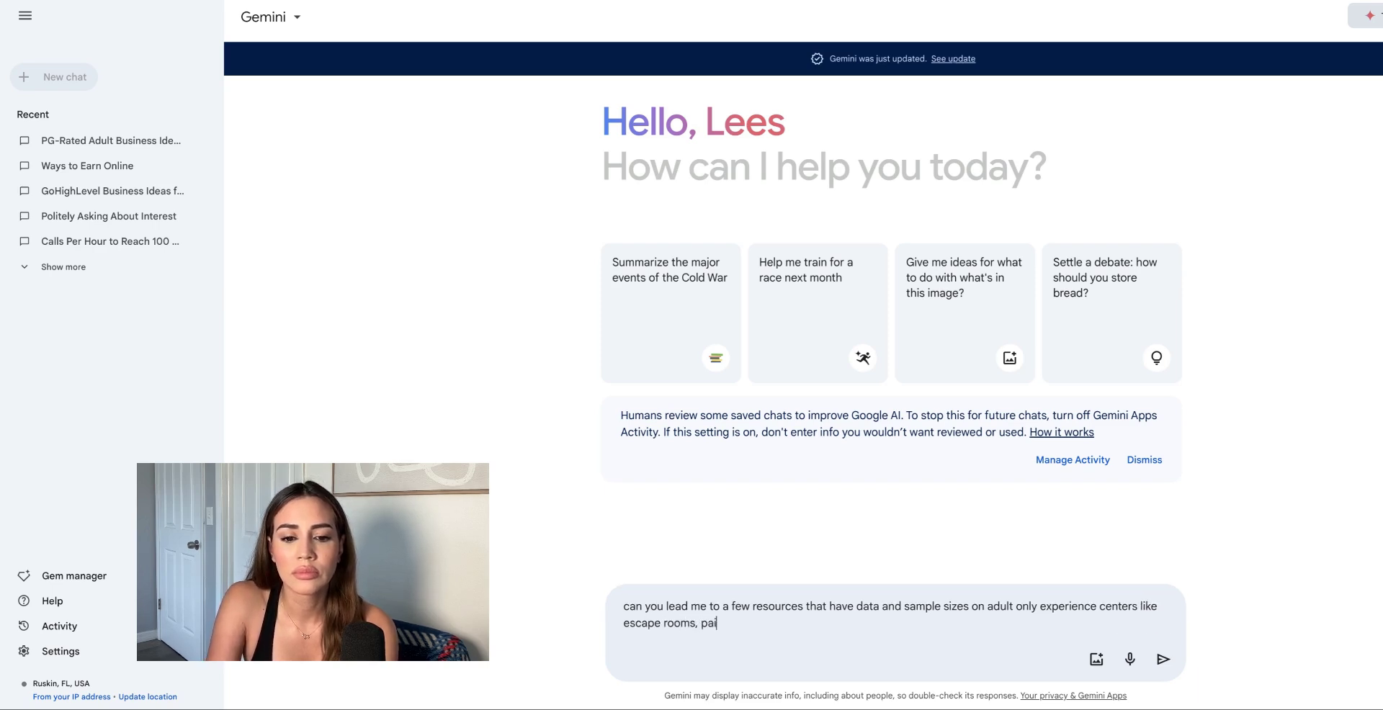
pyautogui.write('nting with a twist, etc')
pyautogui.press('Return')
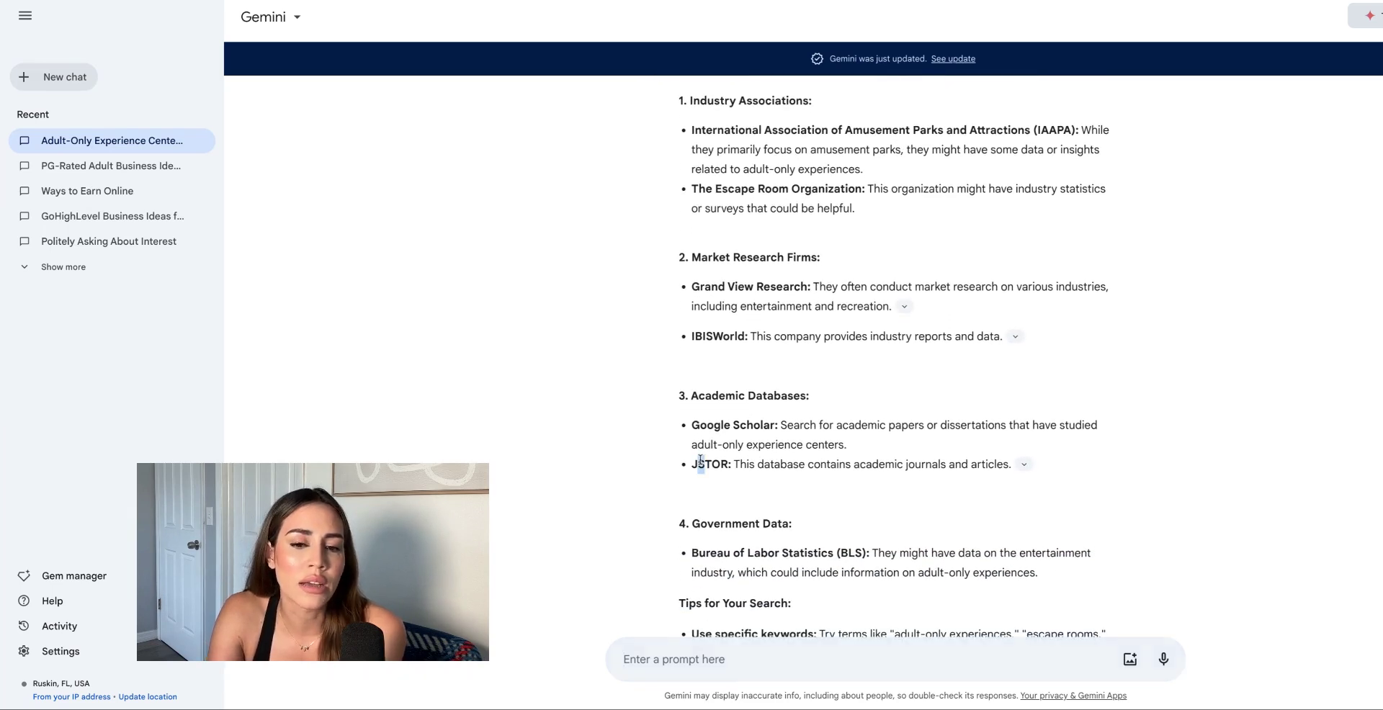
# Step: Read through Gemini's suggested data sources, the search tips, the additional considerations and the related content
pyautogui.scroll(-1, 788, 494)
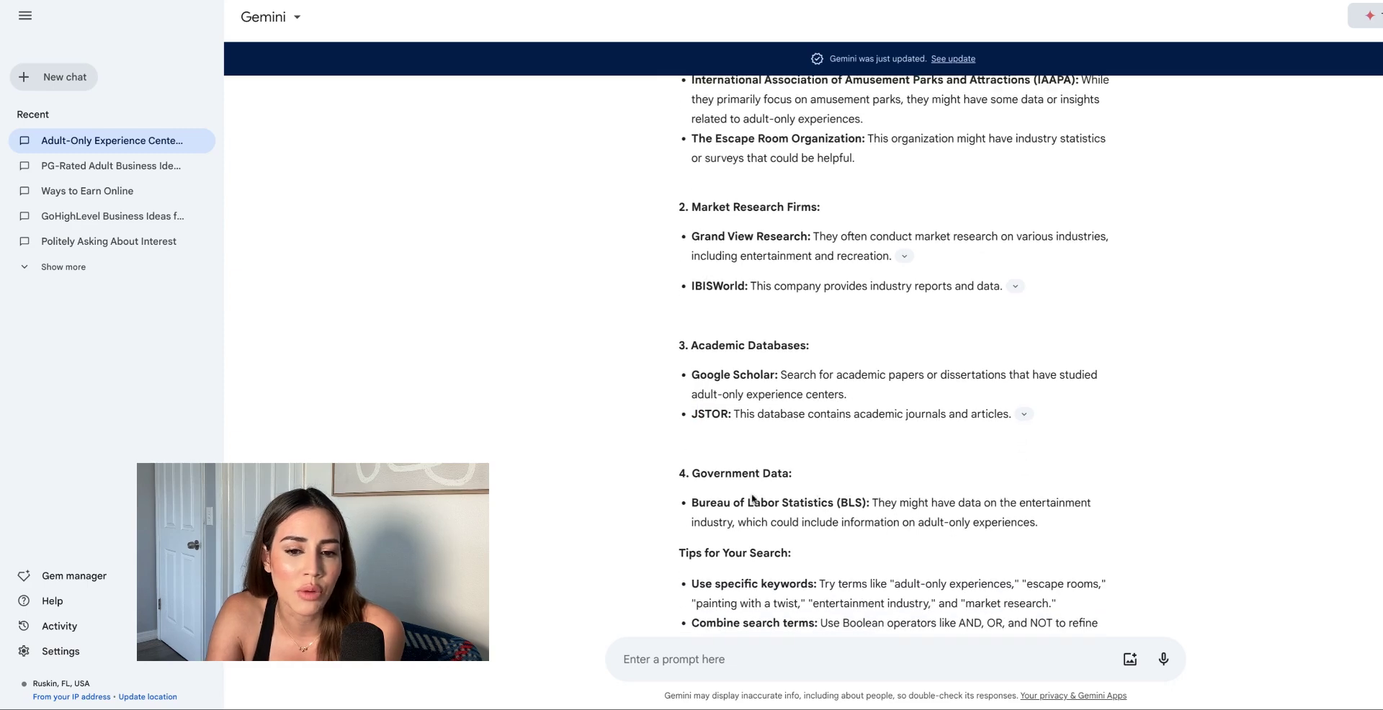
pyautogui.moveTo(741, 504); pyautogui.dragTo(893, 509)
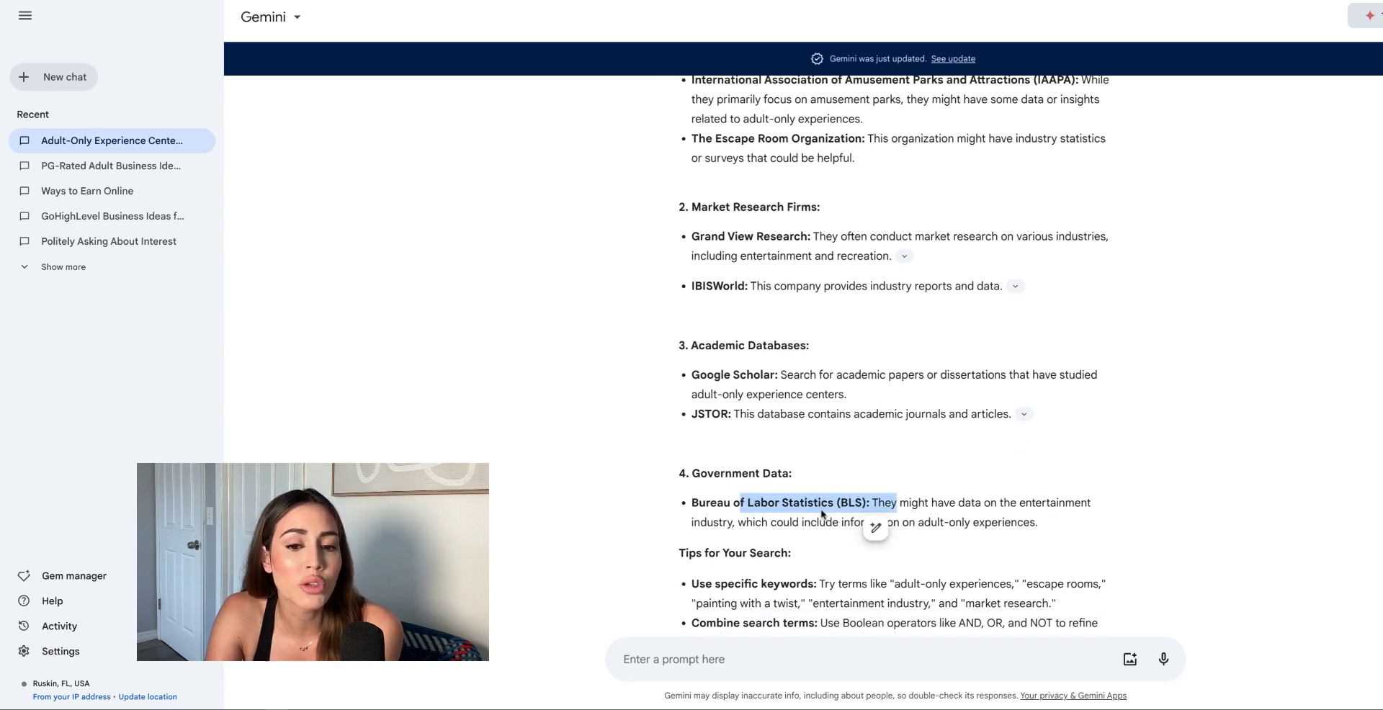
pyautogui.click(812, 498)
pyautogui.scroll(-2, 894, 534)
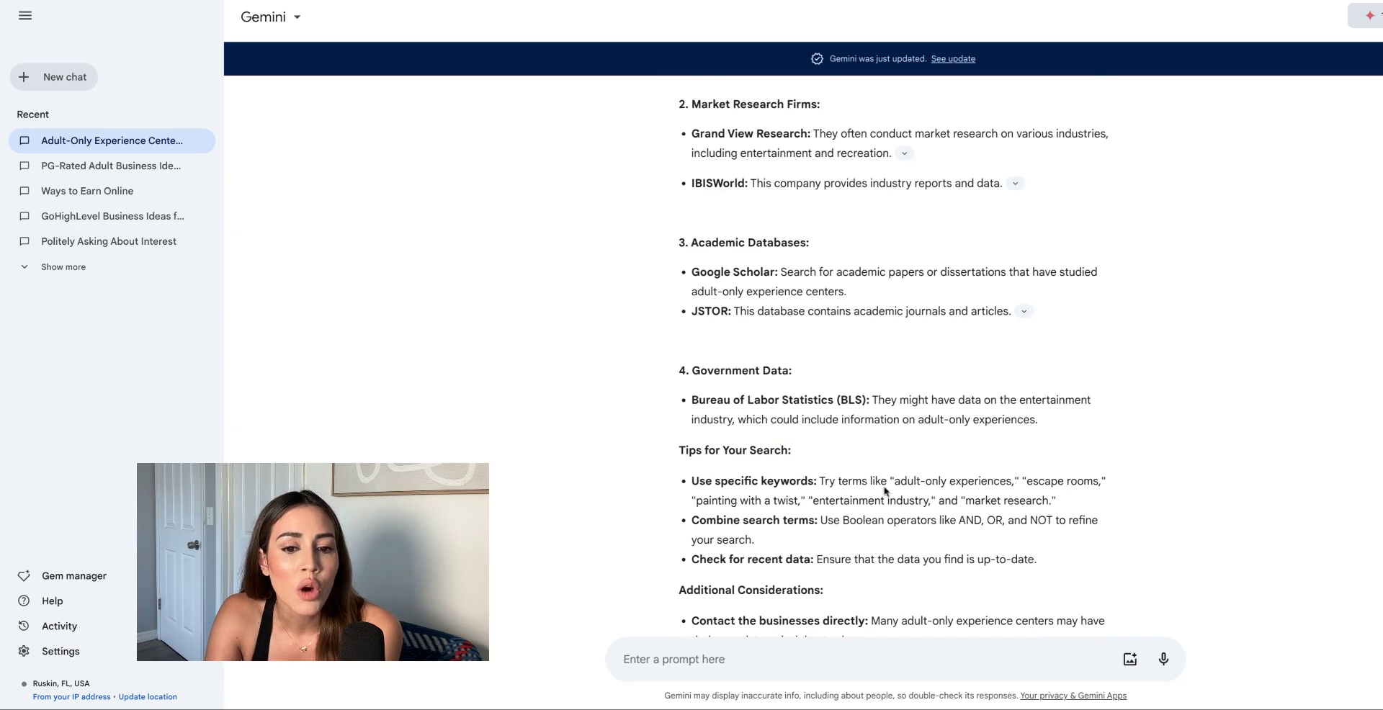
pyautogui.moveTo(854, 482); pyautogui.dragTo(690, 481)
pyautogui.scroll(-5, 845, 420)
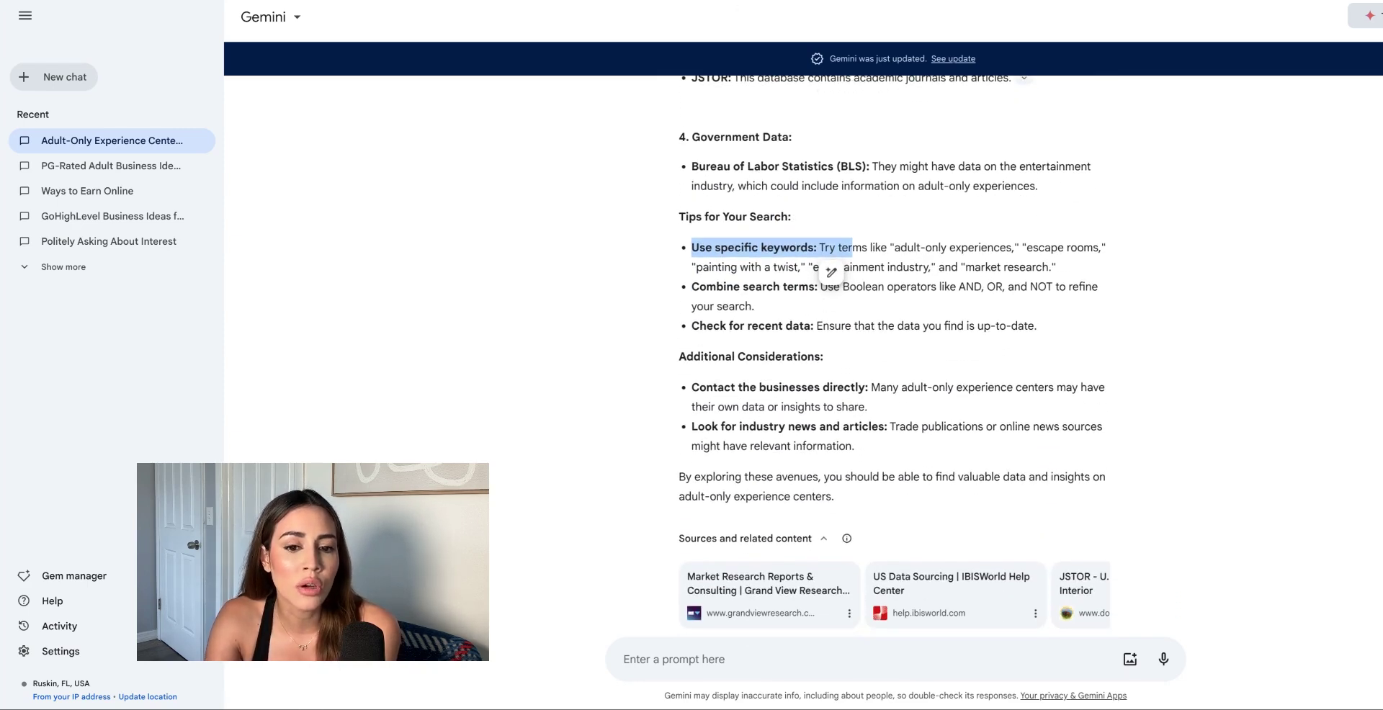
pyautogui.scroll(-1, 752, 504)
# Step: Open the Grand View Research source, examine its services, company facts and clients, and close the site
pyautogui.click(753, 506)
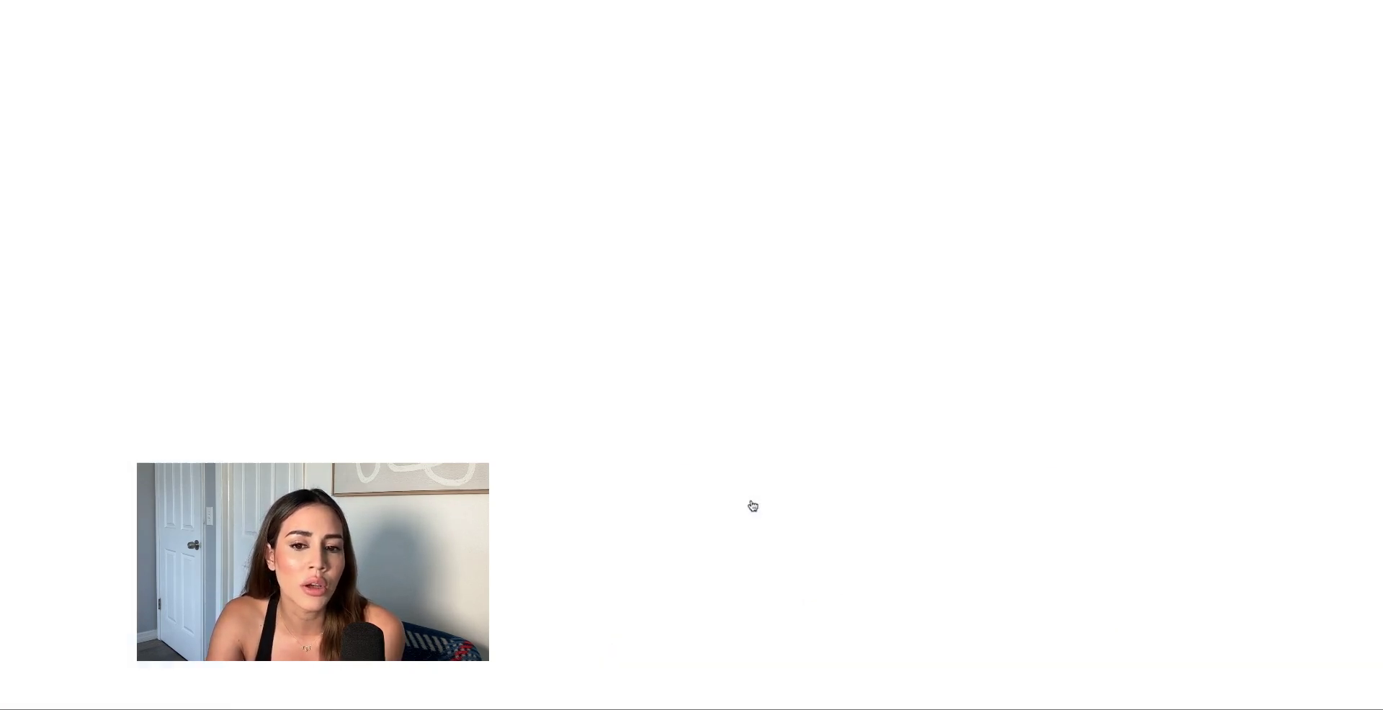
pyautogui.scroll(-5, 633, 297)
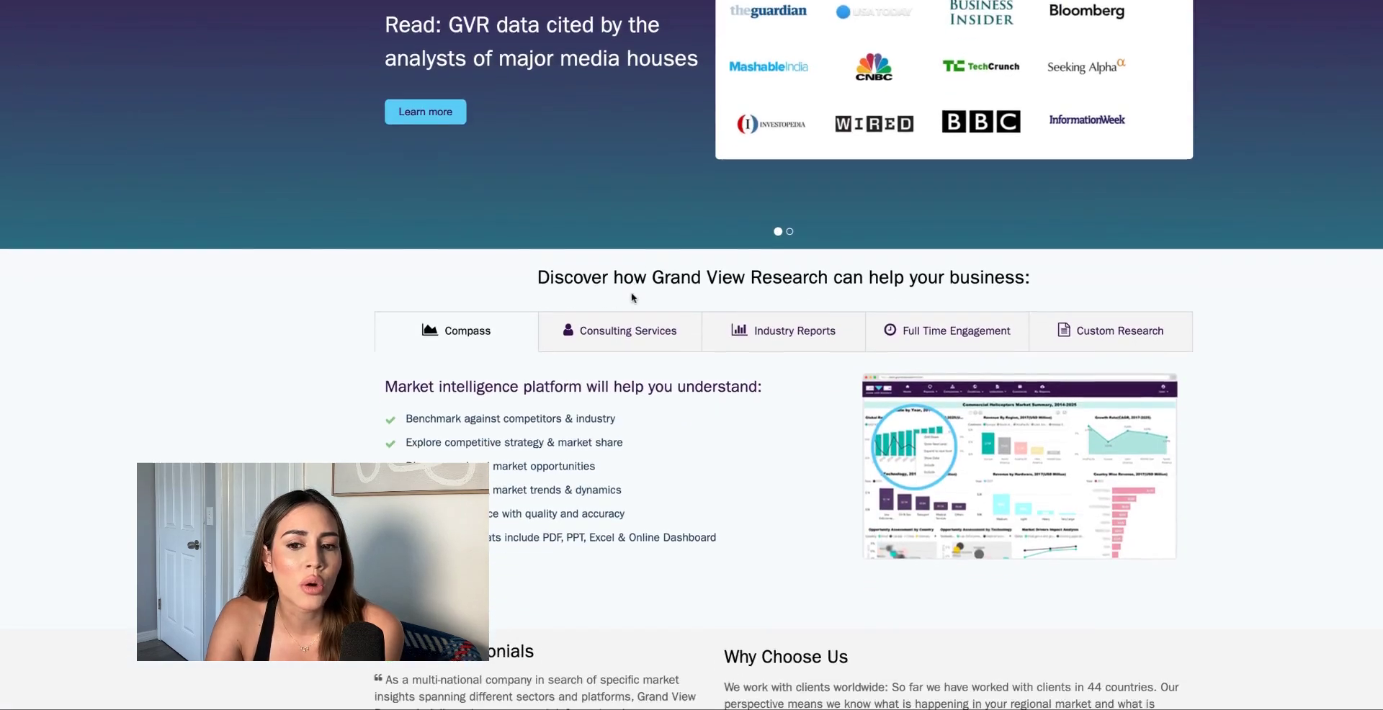
pyautogui.scroll(-2, 632, 297)
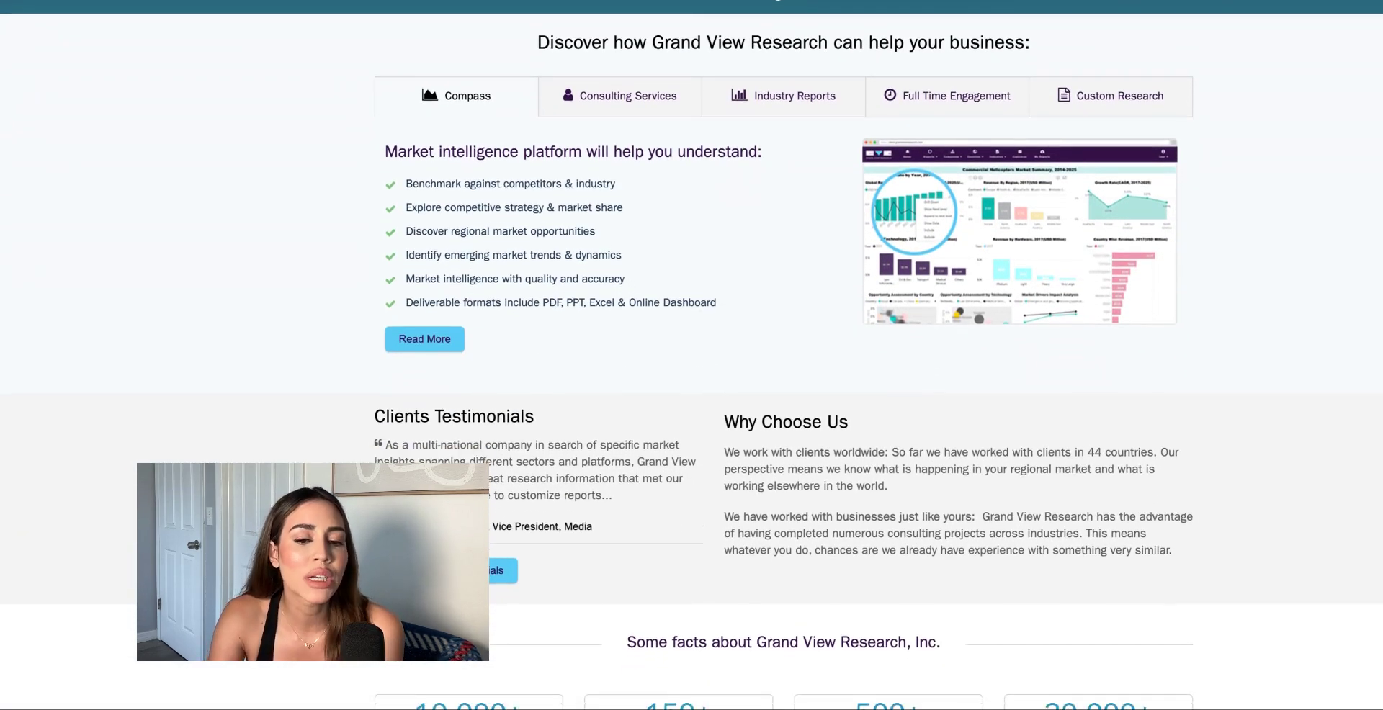
pyautogui.scroll(-5, 632, 297)
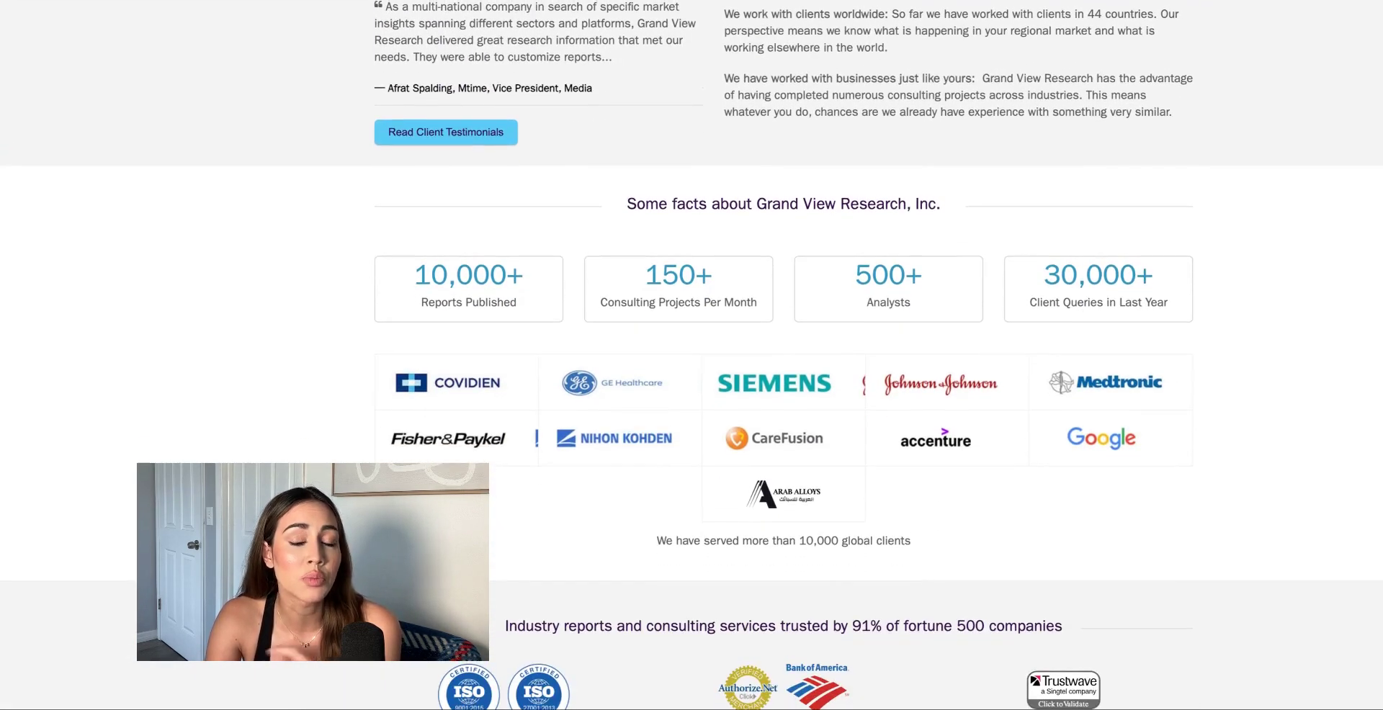
pyautogui.scroll(2, 631, 297)
pyautogui.scroll(1, 646, 190)
pyautogui.scroll(3, 646, 189)
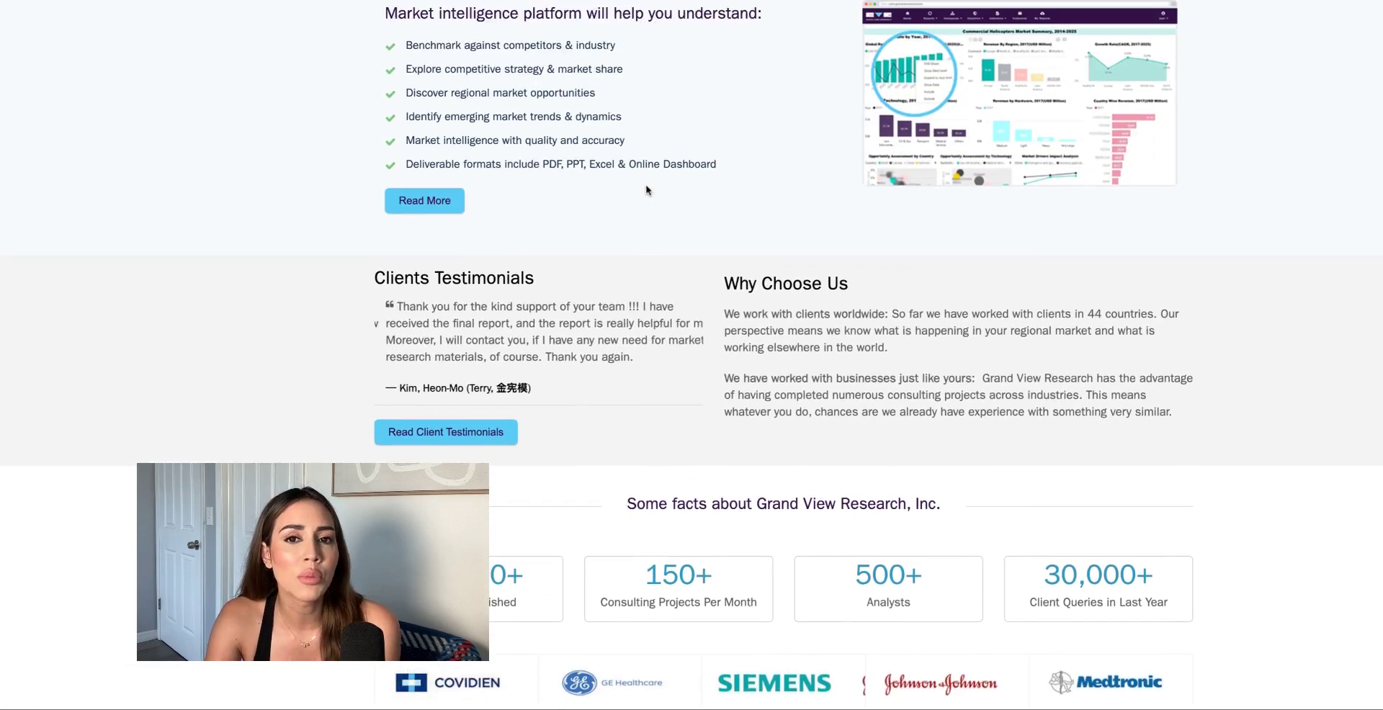
pyautogui.scroll(5, 646, 189)
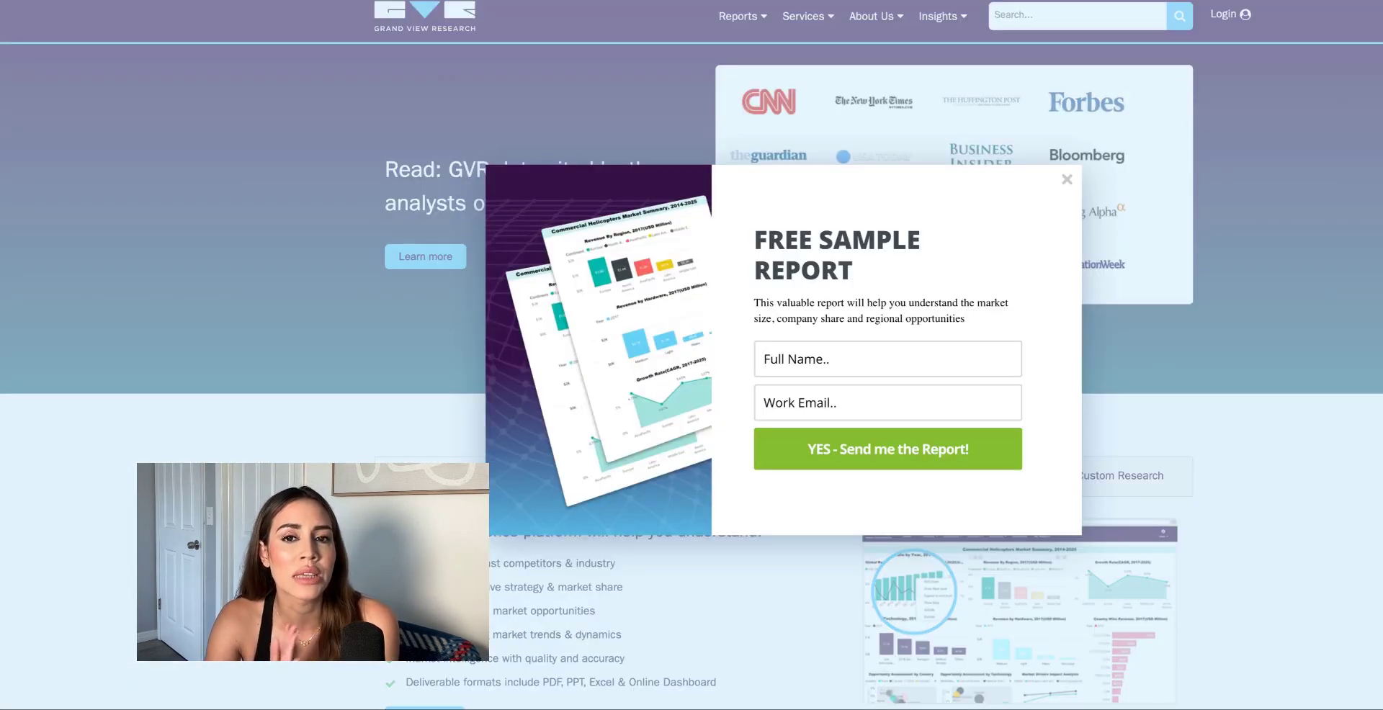
pyautogui.hotkey('ctrl', 'w')
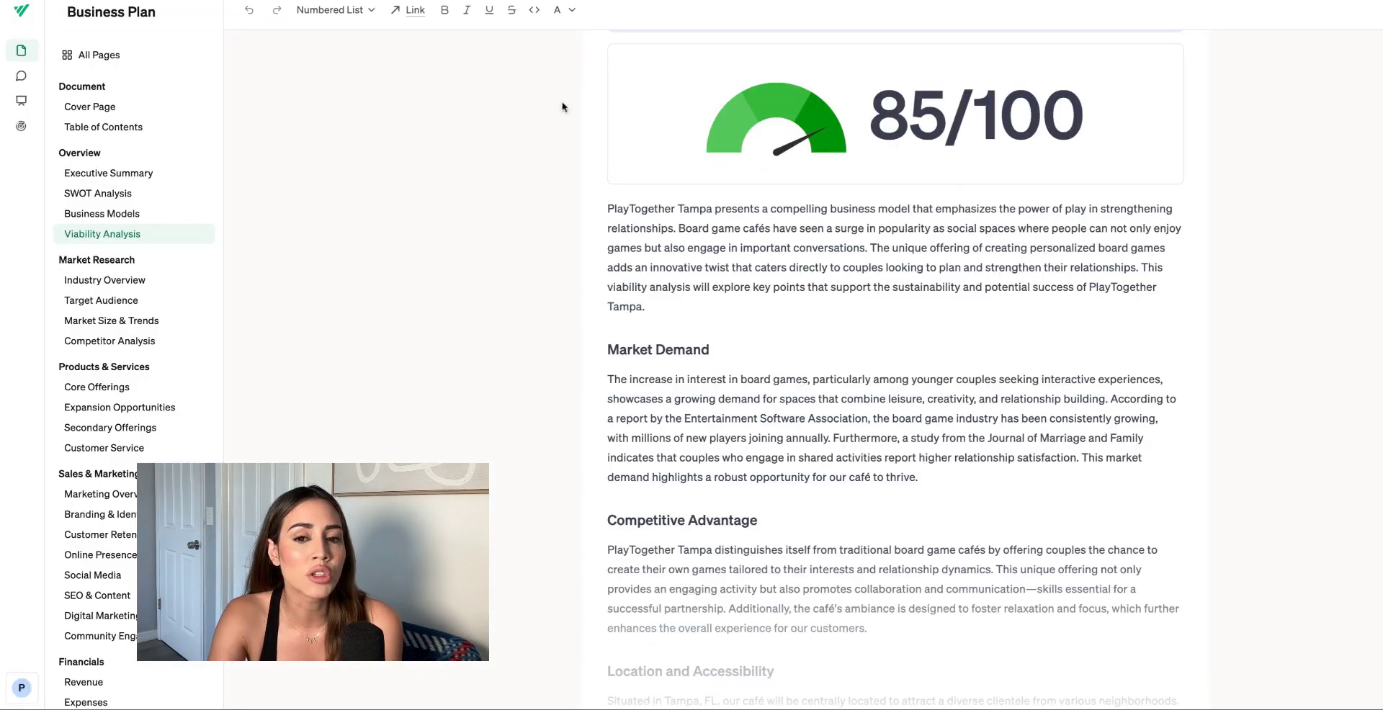
# Step: Review the PlayTogether Tampa business plan from the Viability Analysis through to the Industry Overview
pyautogui.scroll(-3, 670, 329)
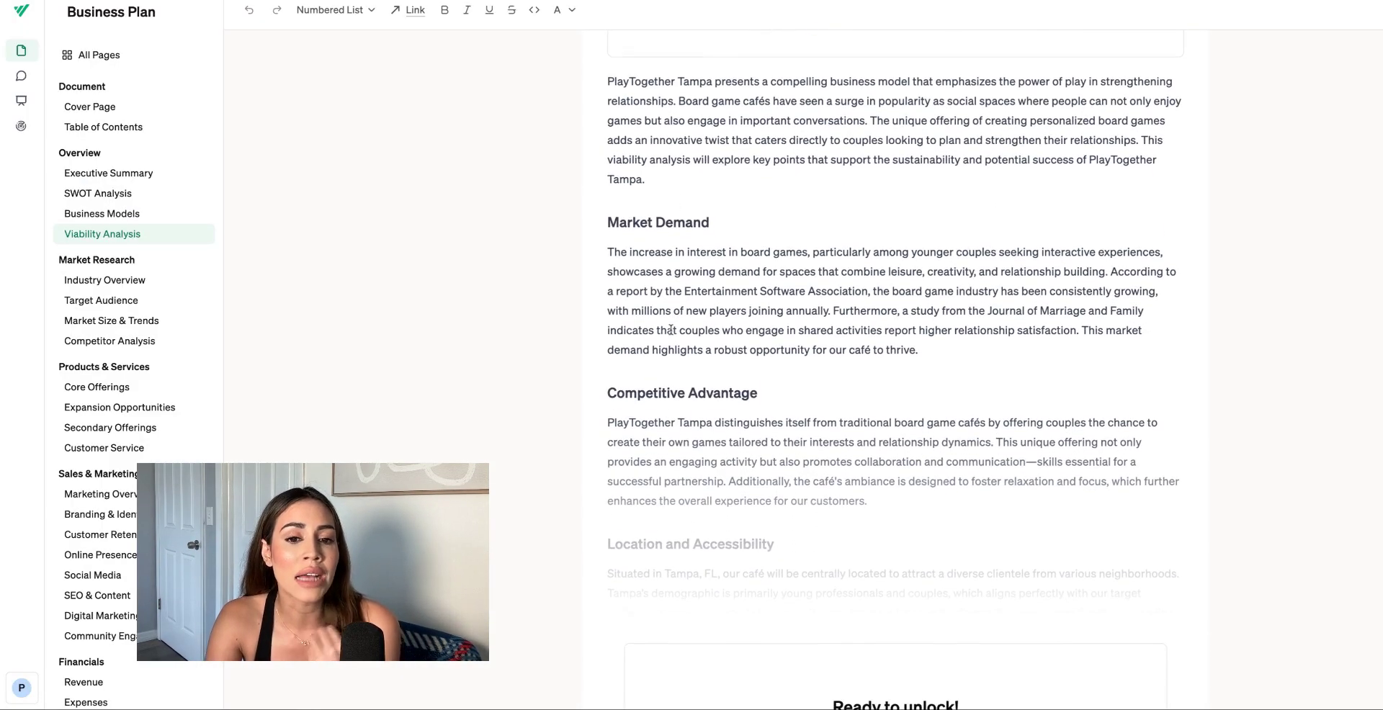
pyautogui.scroll(-1, 670, 329)
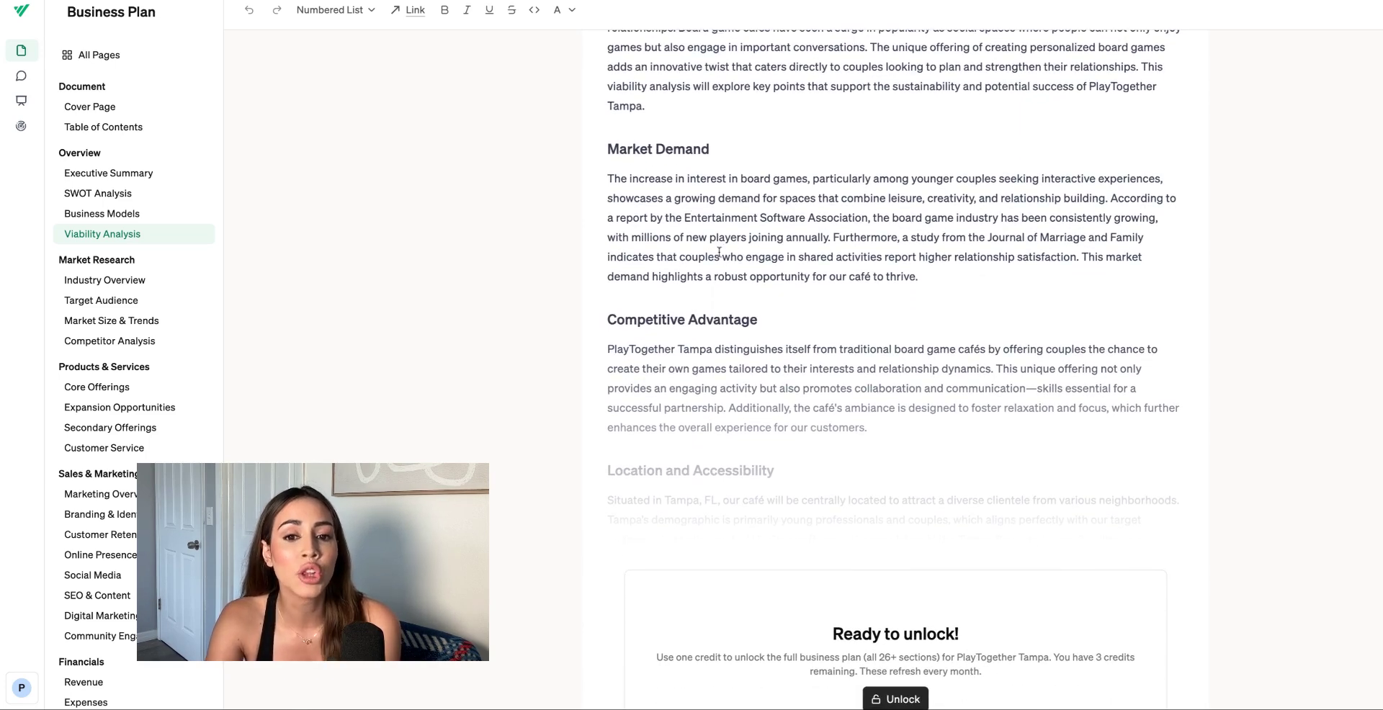
pyautogui.click(721, 224)
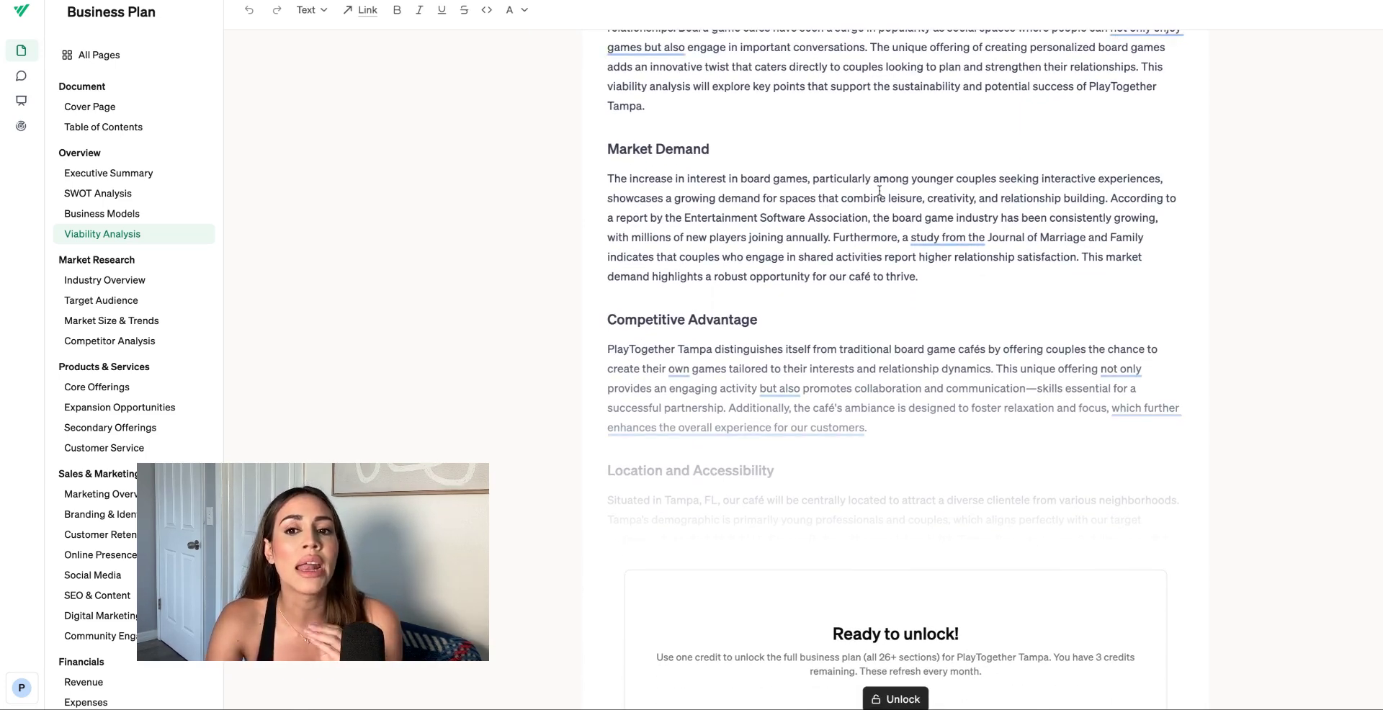
pyautogui.scroll(-2, 864, 238)
pyautogui.scroll(-2, 879, 190)
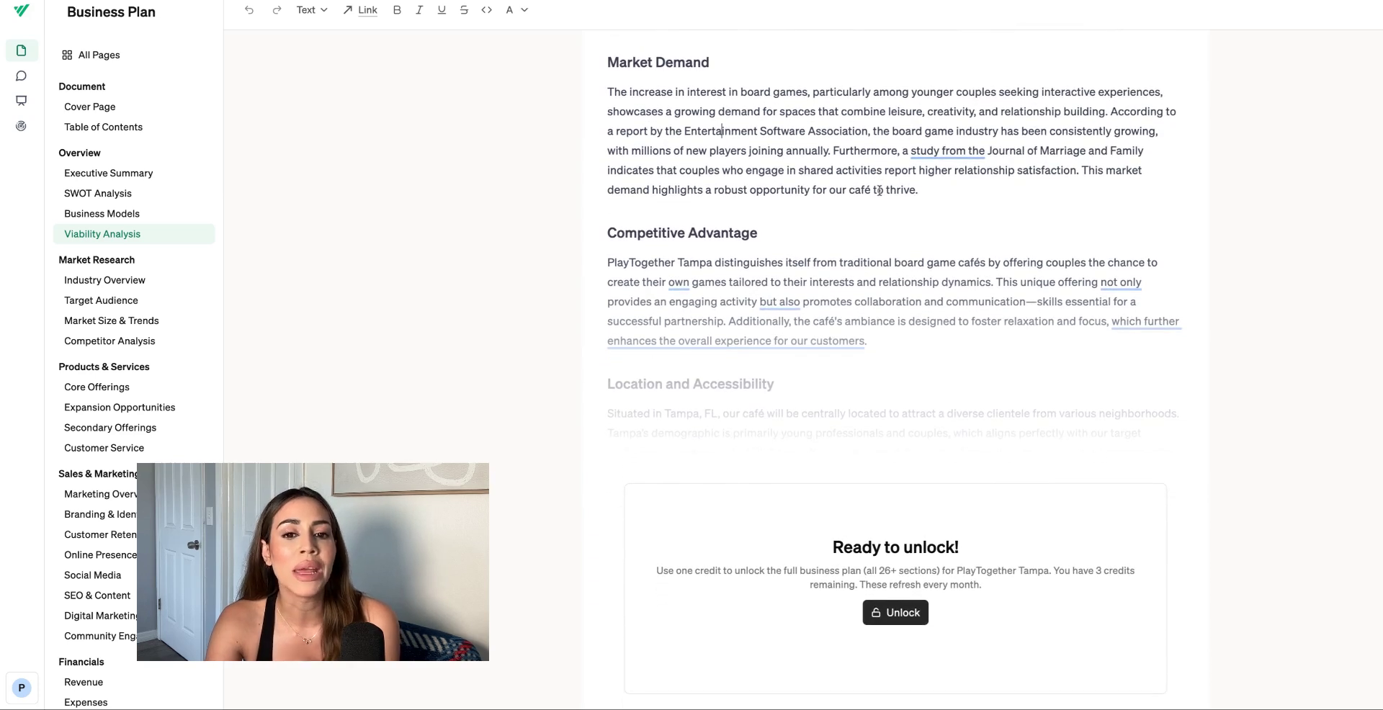
pyautogui.scroll(-10, 713, 320)
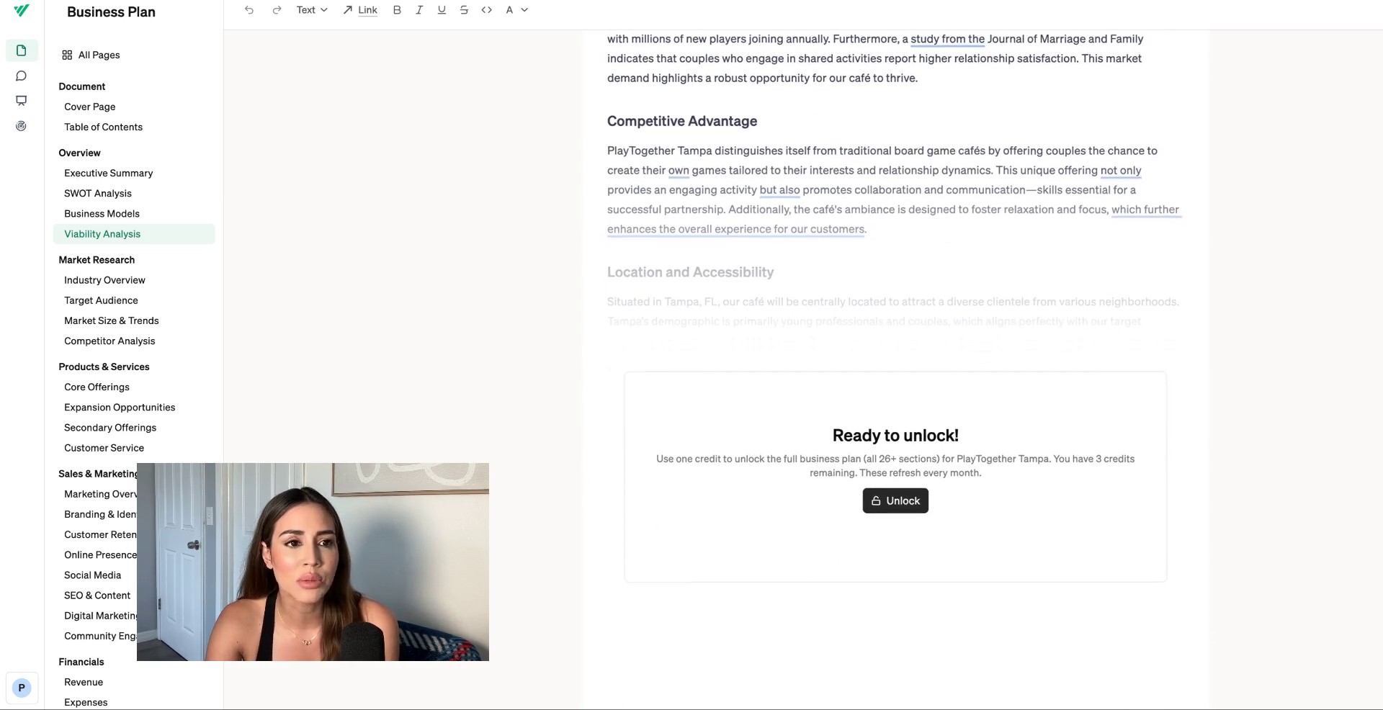
pyautogui.scroll(-2, 713, 320)
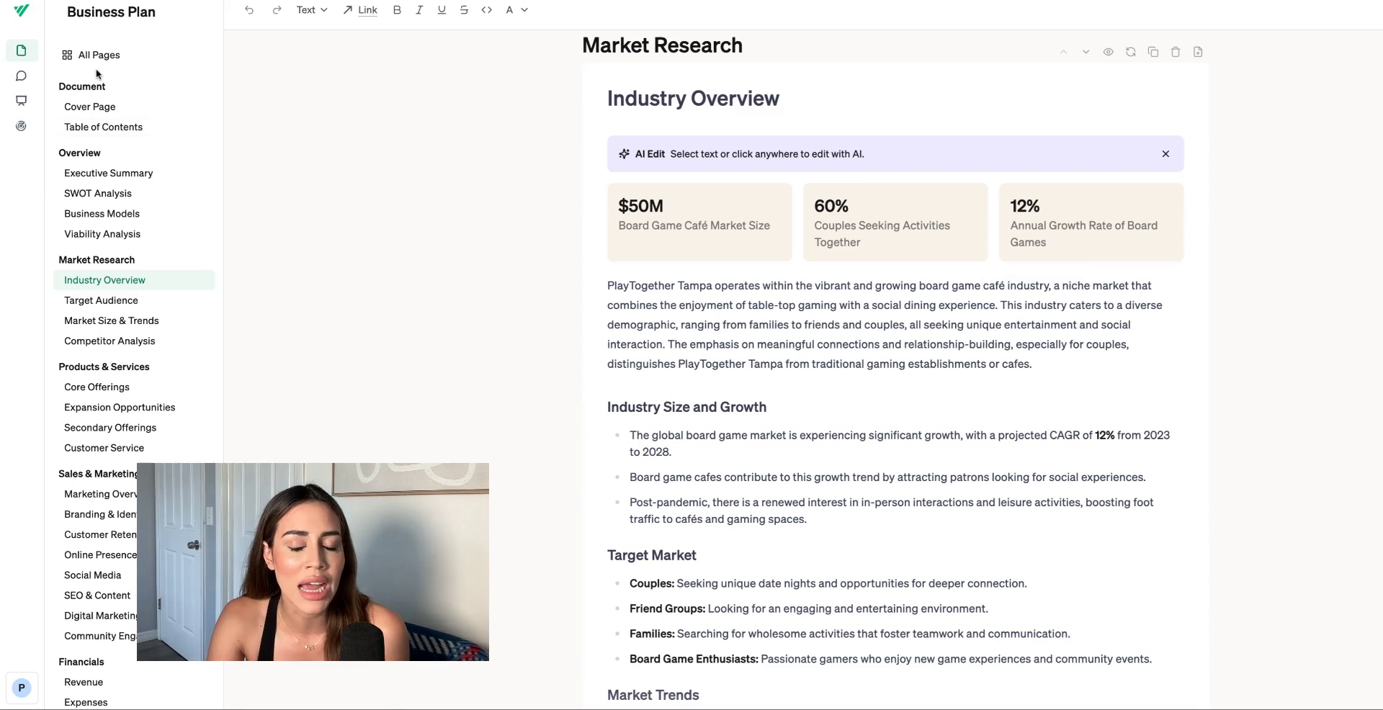
pyautogui.scroll(-1, 328, 170)
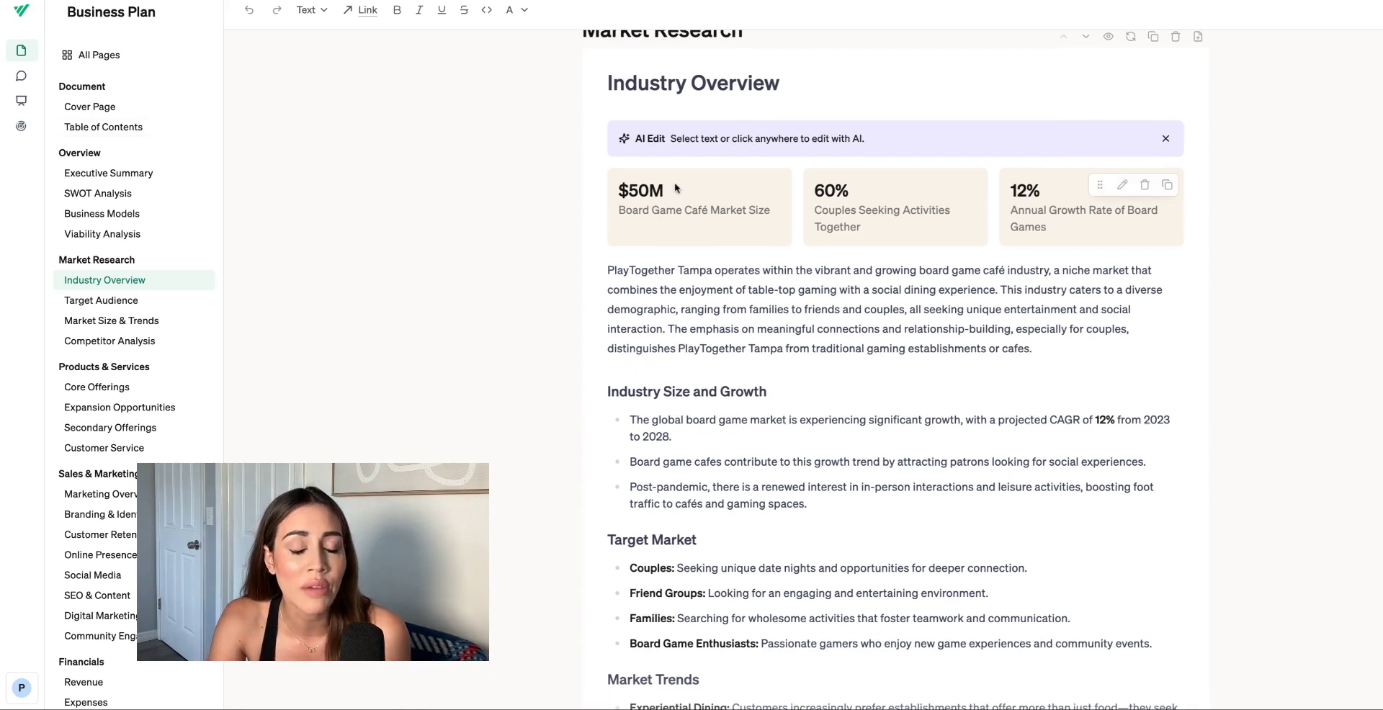
# Step: Switch to the Parfumeria - Fragrance Cafe company and go to its plan's Executive Summary
pyautogui.moveTo(64, 700)
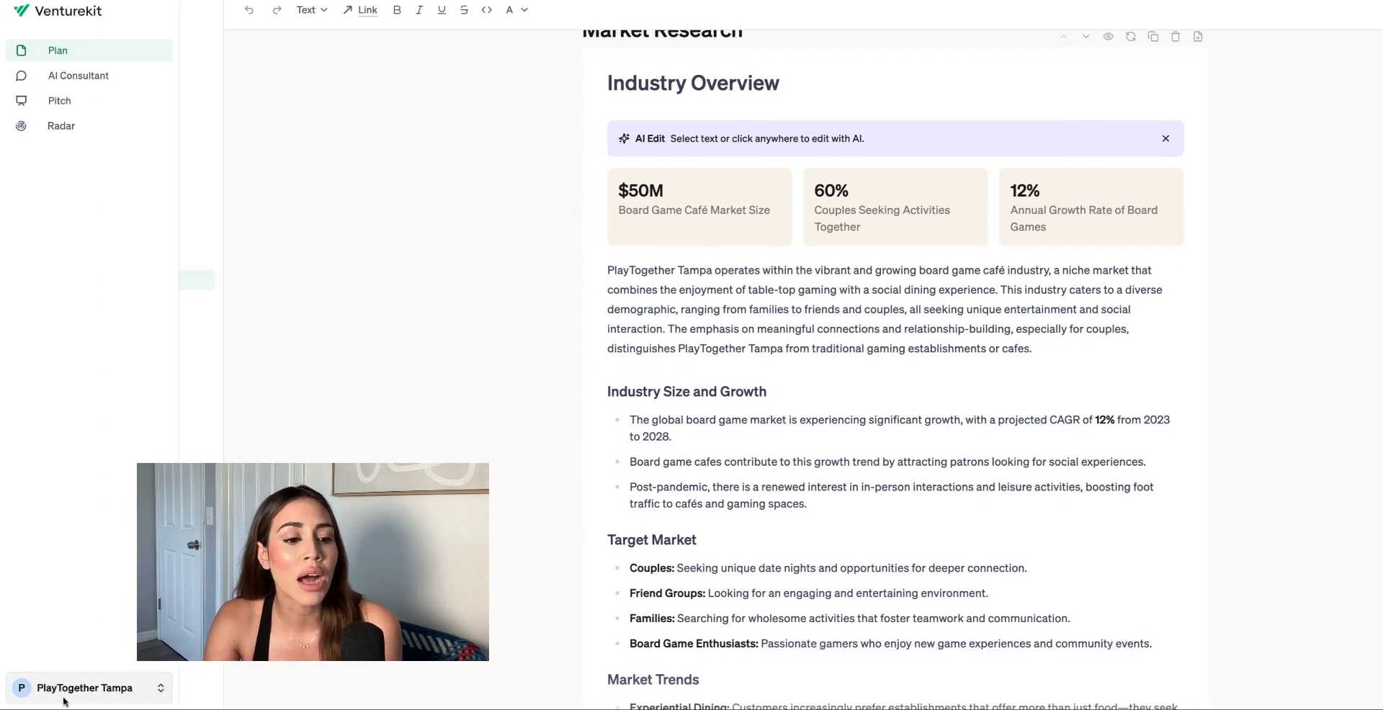
pyautogui.click(154, 693)
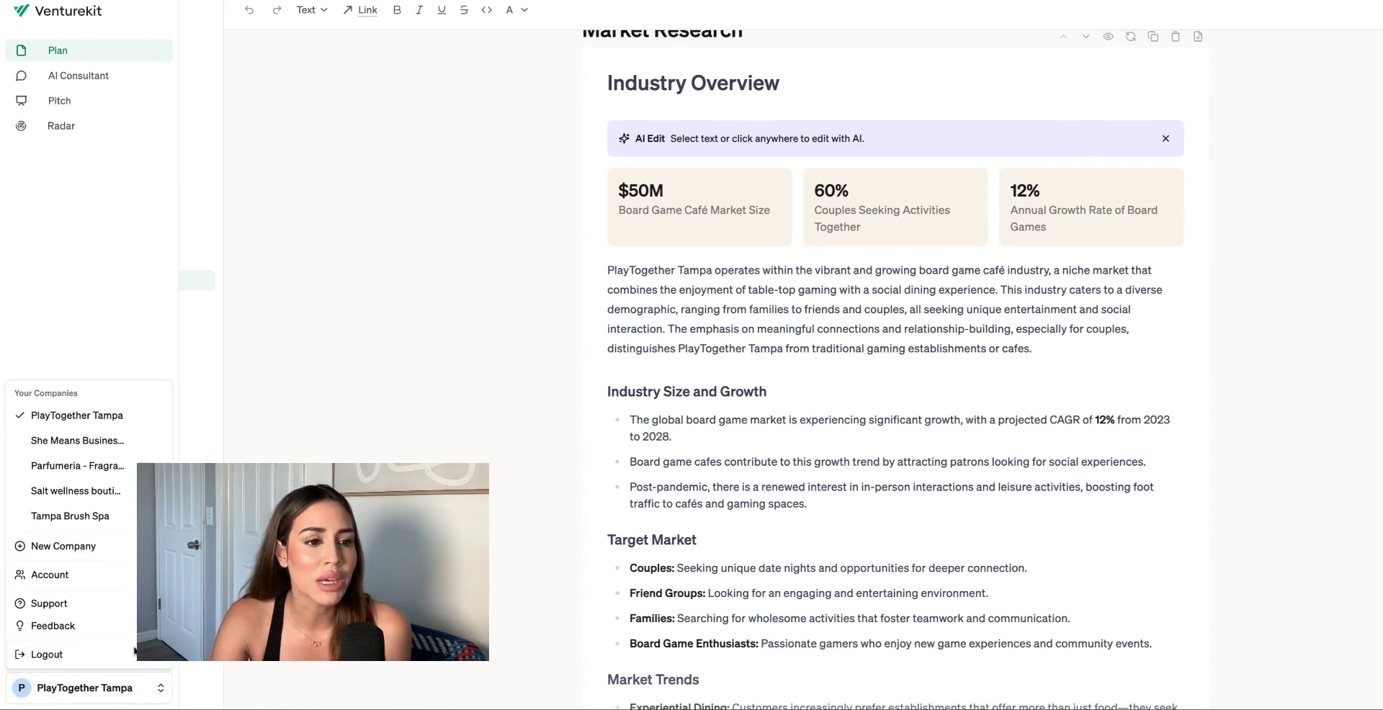
pyautogui.click(86, 469)
pyautogui.scroll(10, 432, 377)
pyautogui.scroll(10, 549, 273)
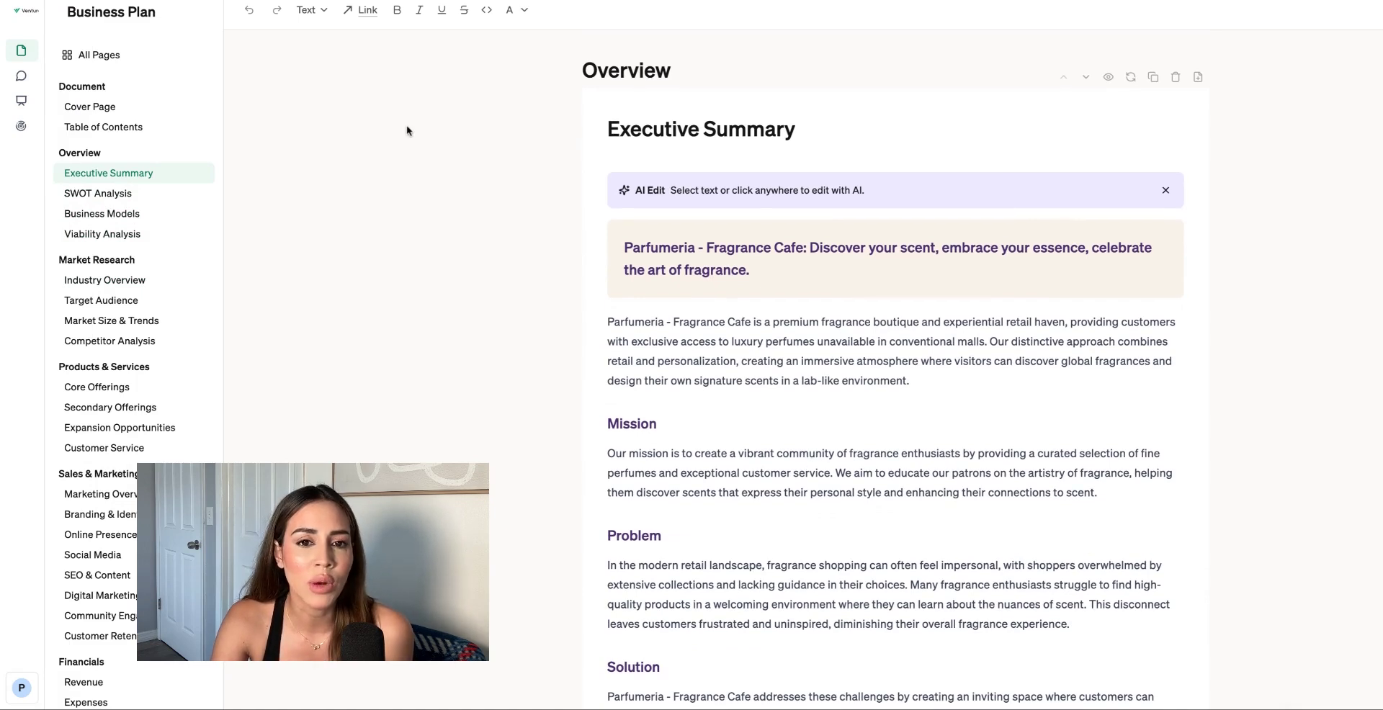
# Step: Examine the Executive Summary, SWOT Analysis and Business Models sections of the Parfumeria - Fragrance Cafe plan
pyautogui.scroll(-3, 639, 331)
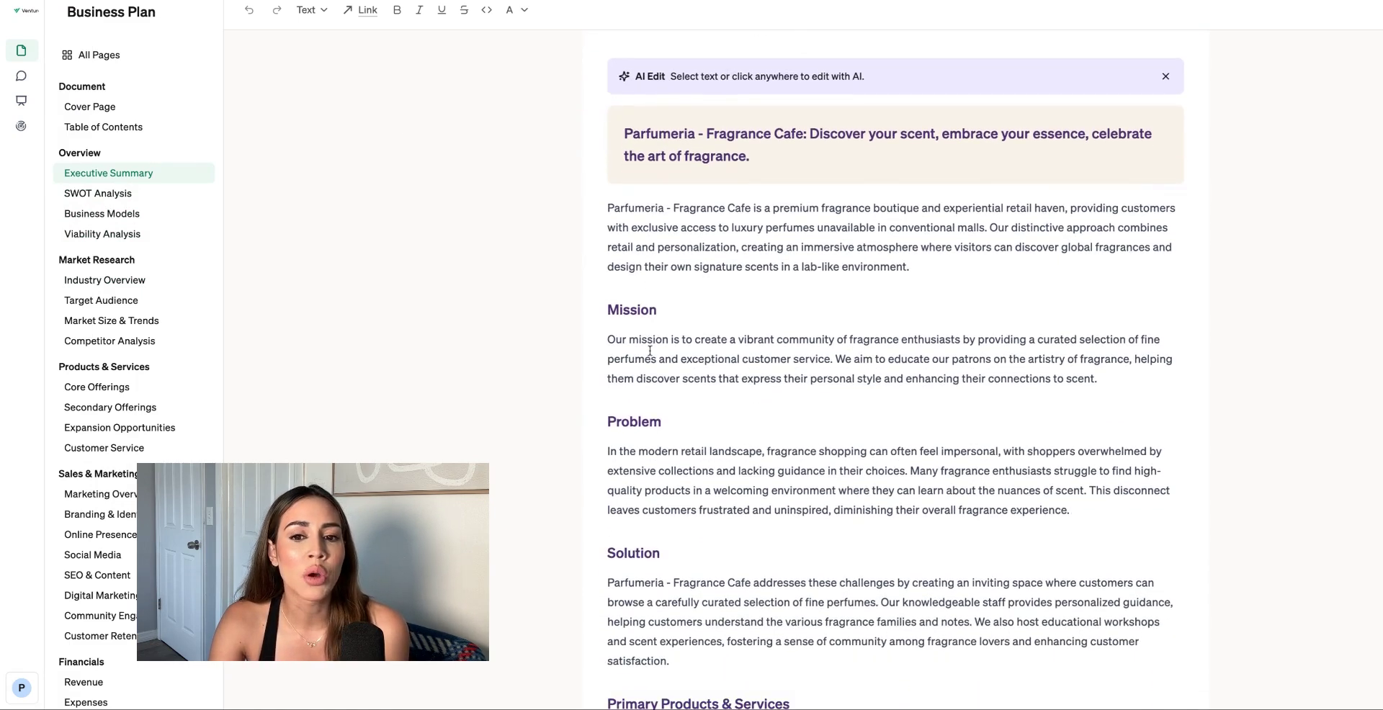
pyautogui.scroll(-10, 651, 311)
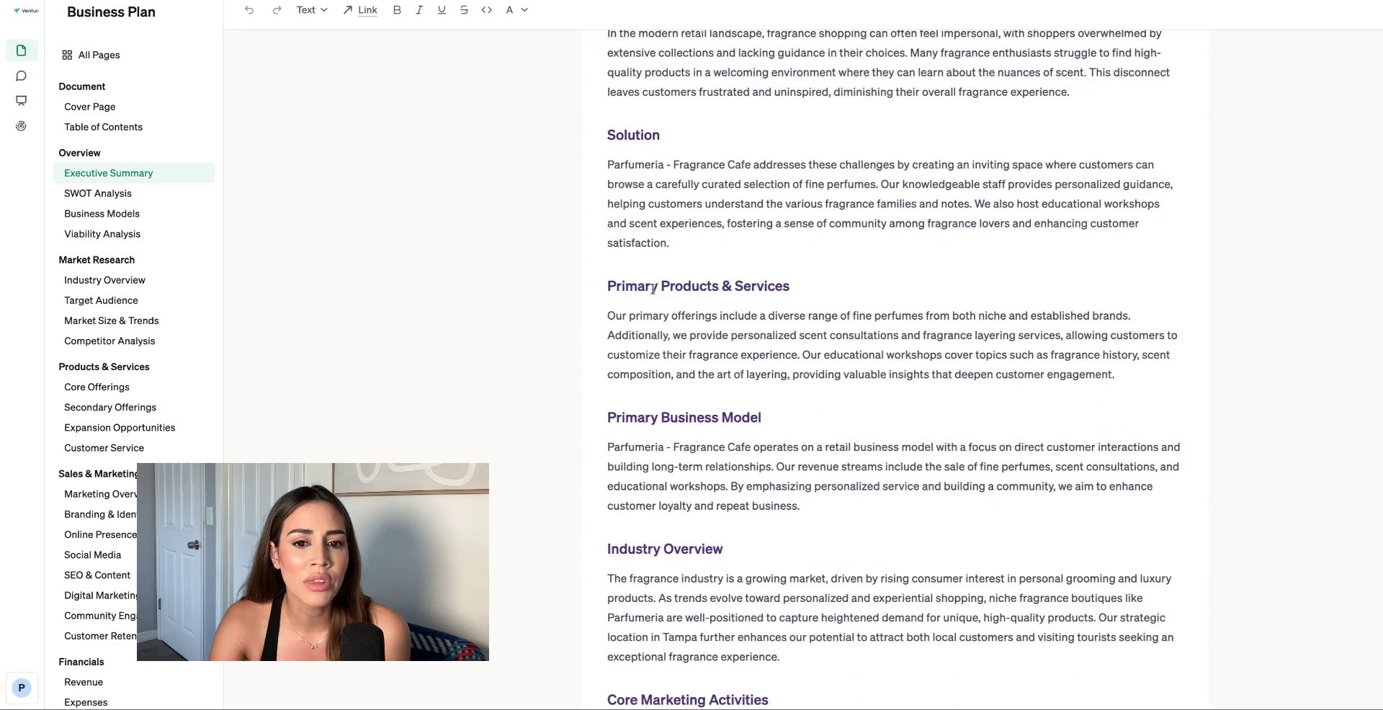
pyautogui.scroll(-5, 895, 360)
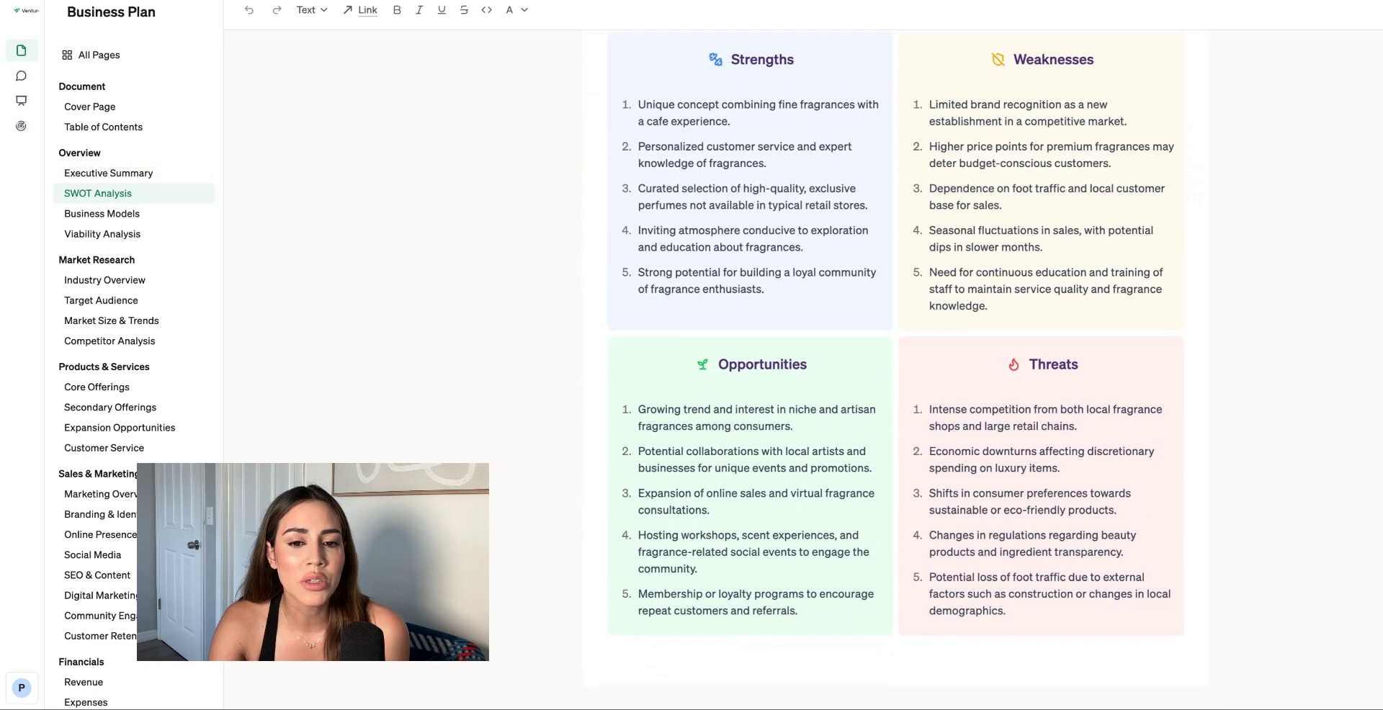
pyautogui.scroll(-5, 895, 360)
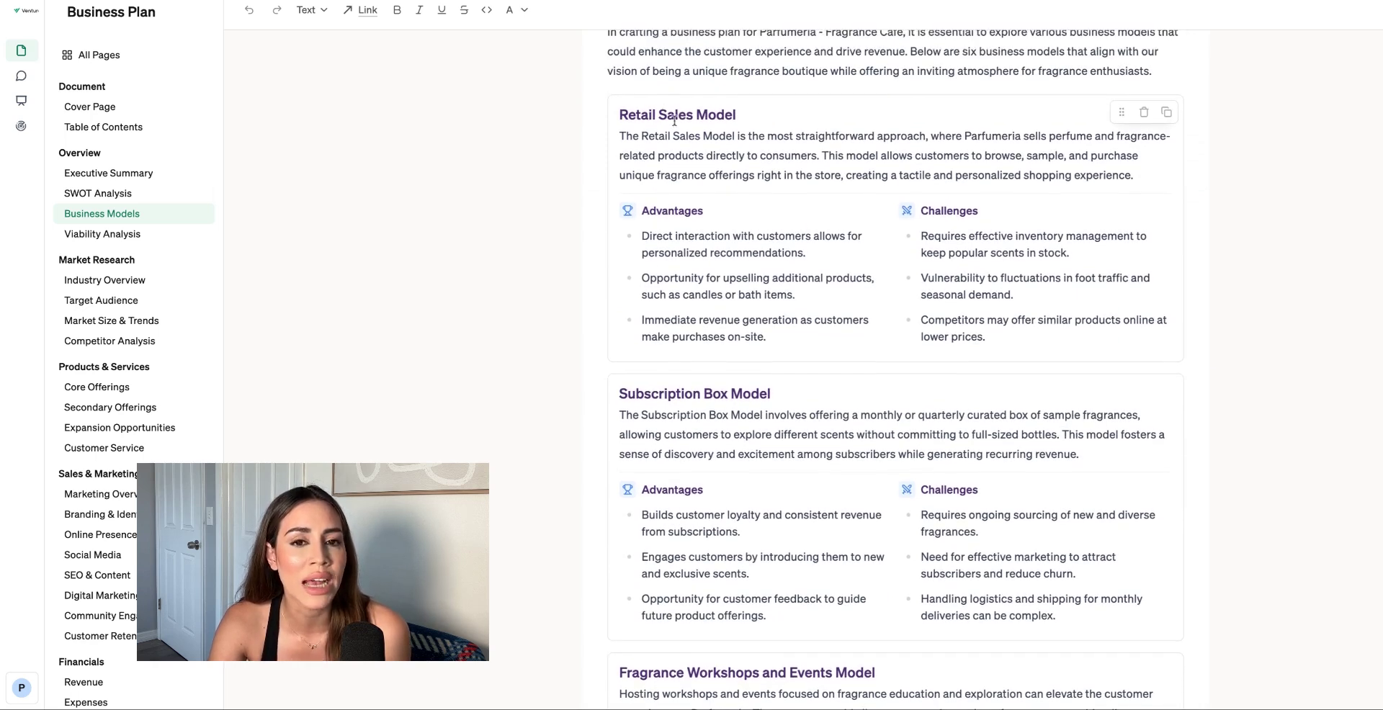
pyautogui.scroll(-3, 697, 155)
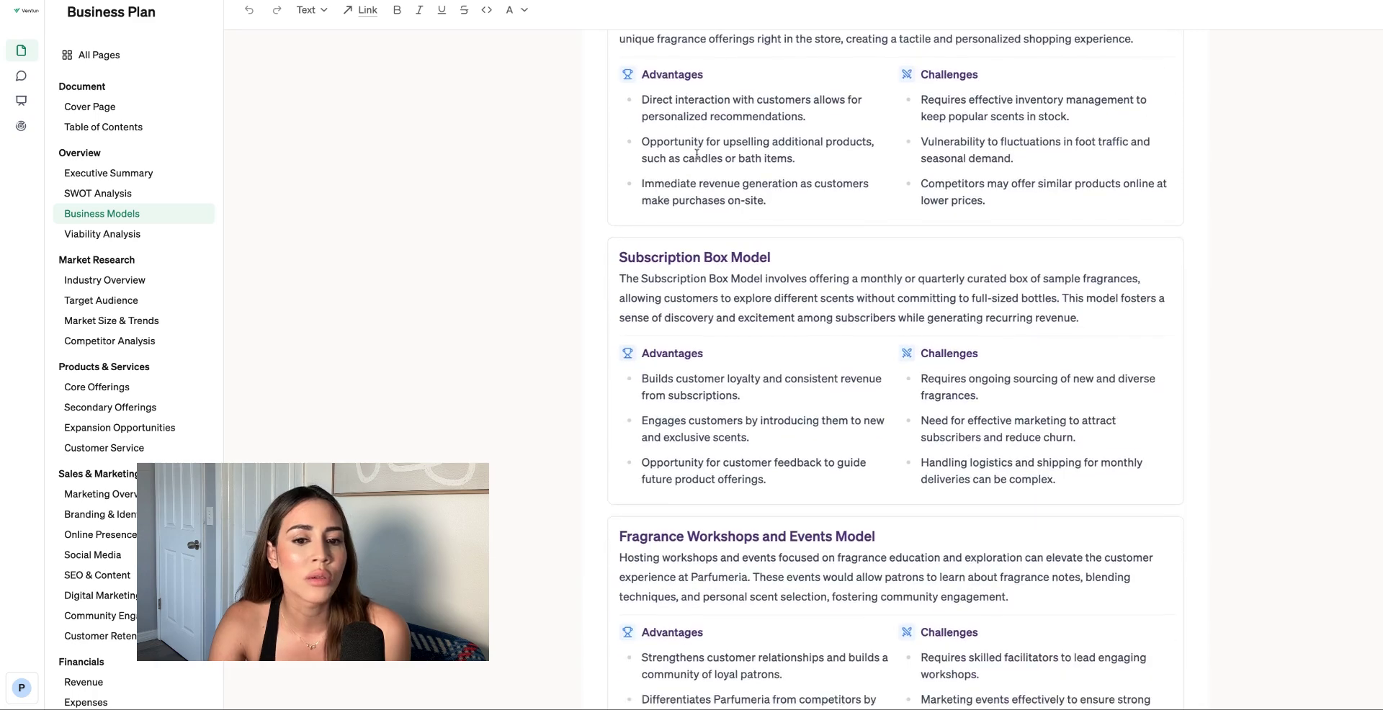
pyautogui.scroll(-6, 697, 154)
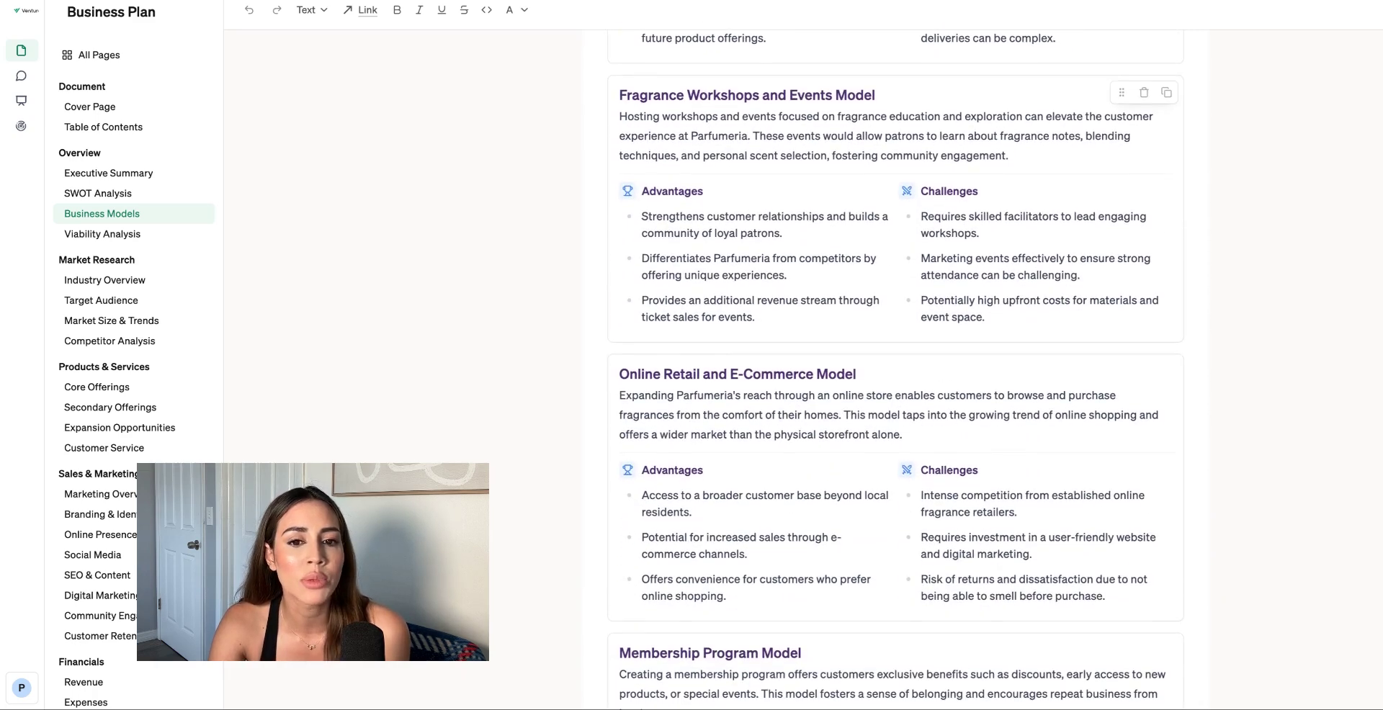
pyautogui.scroll(-6, 896, 360)
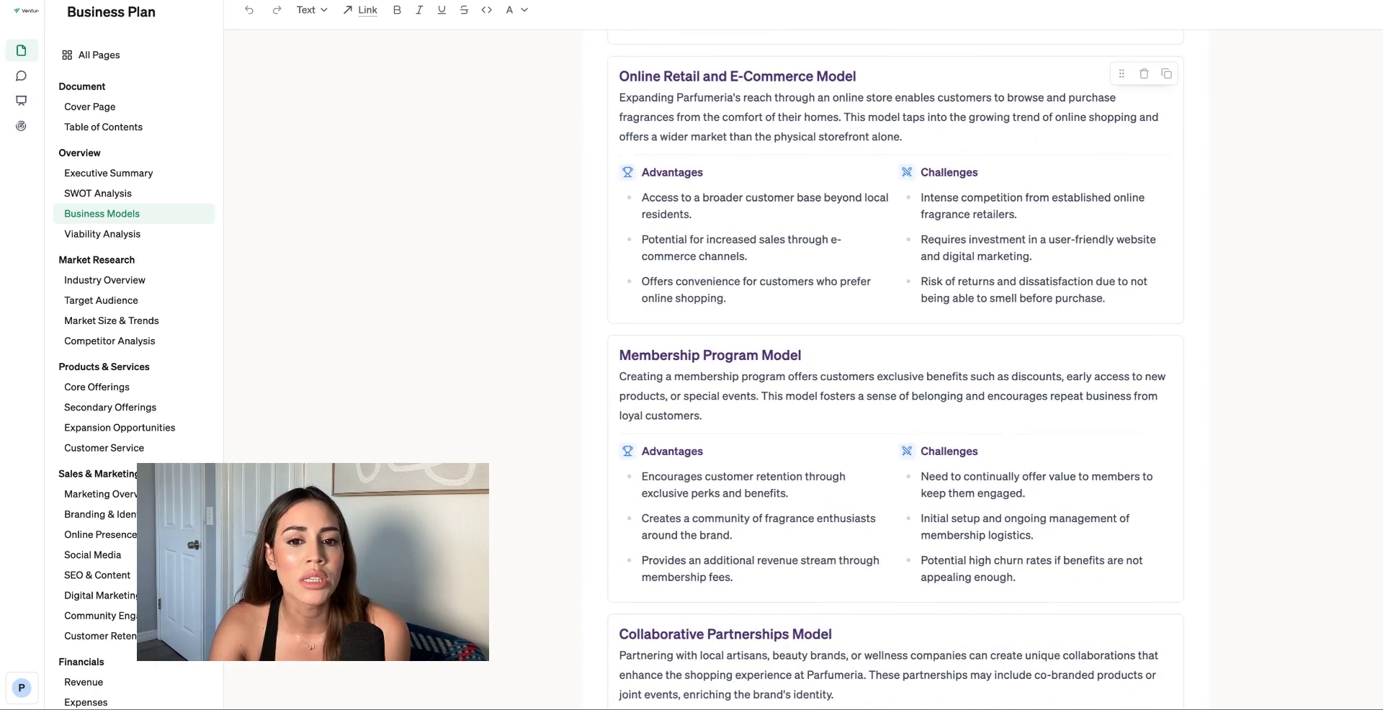
pyautogui.scroll(-3, 712, 306)
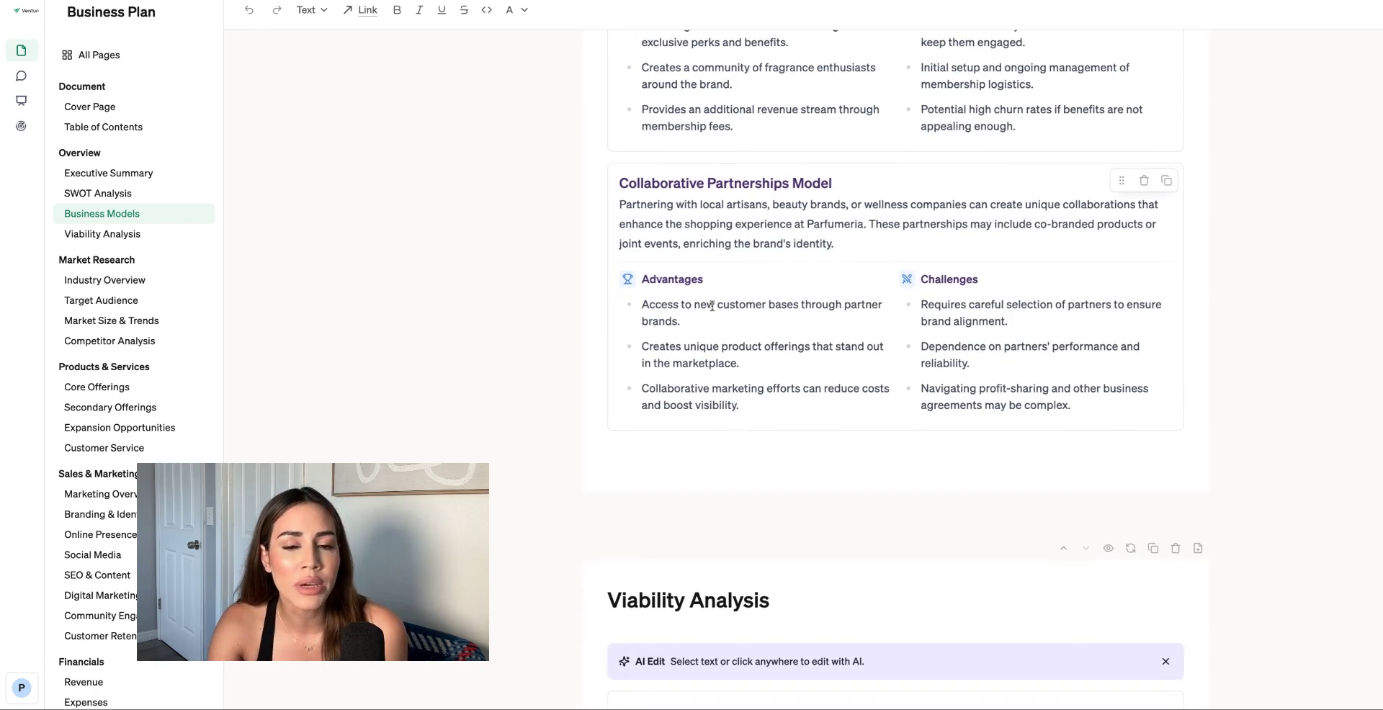
# Step: Read the Parfumeria plan's Viability Analysis from the score and Market Demand through to the Conclusion
pyautogui.scroll(-1, 711, 306)
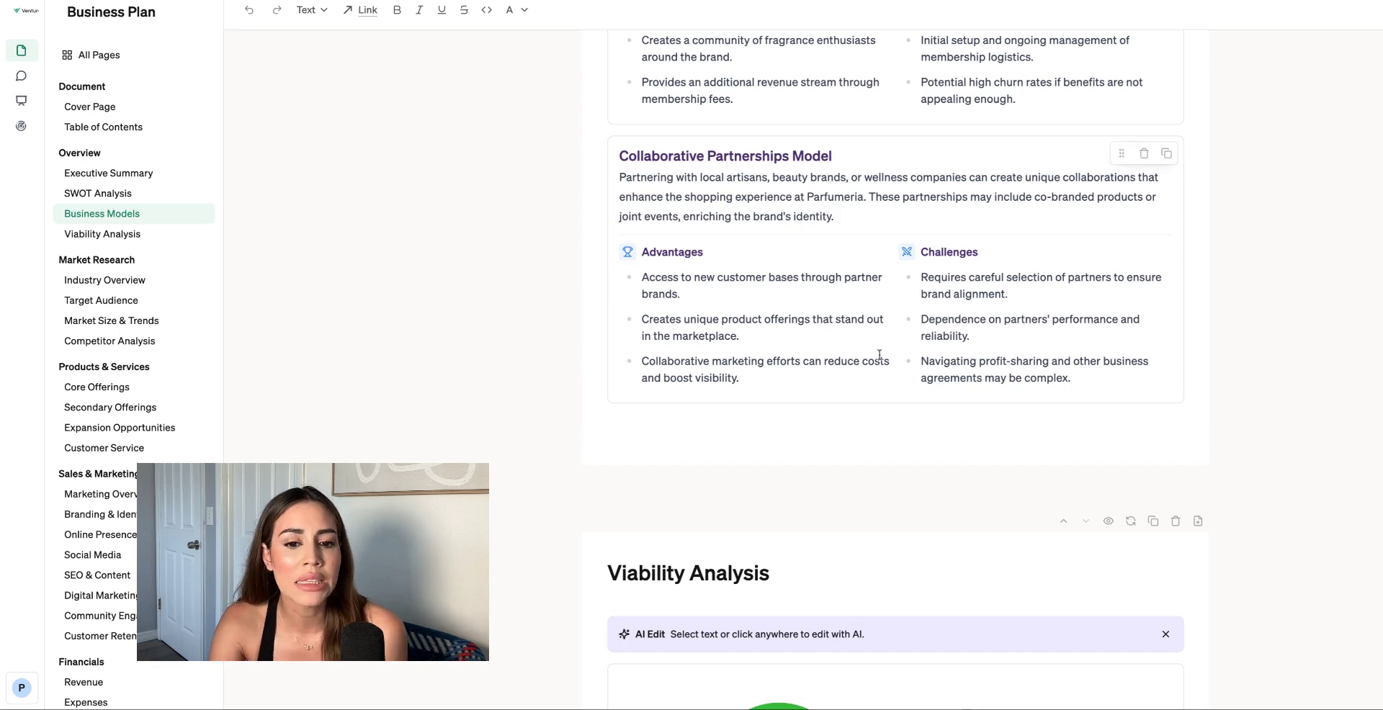
pyautogui.scroll(-5, 879, 355)
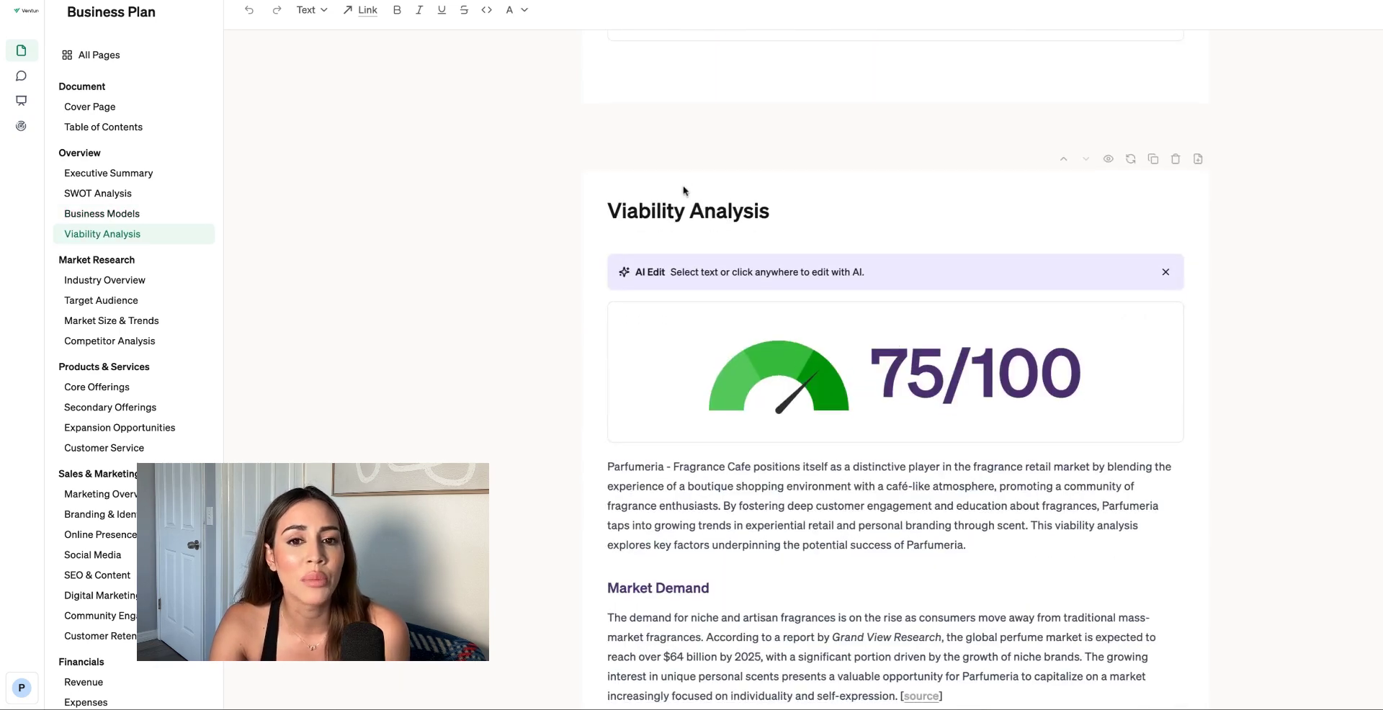
pyautogui.scroll(-2, 749, 316)
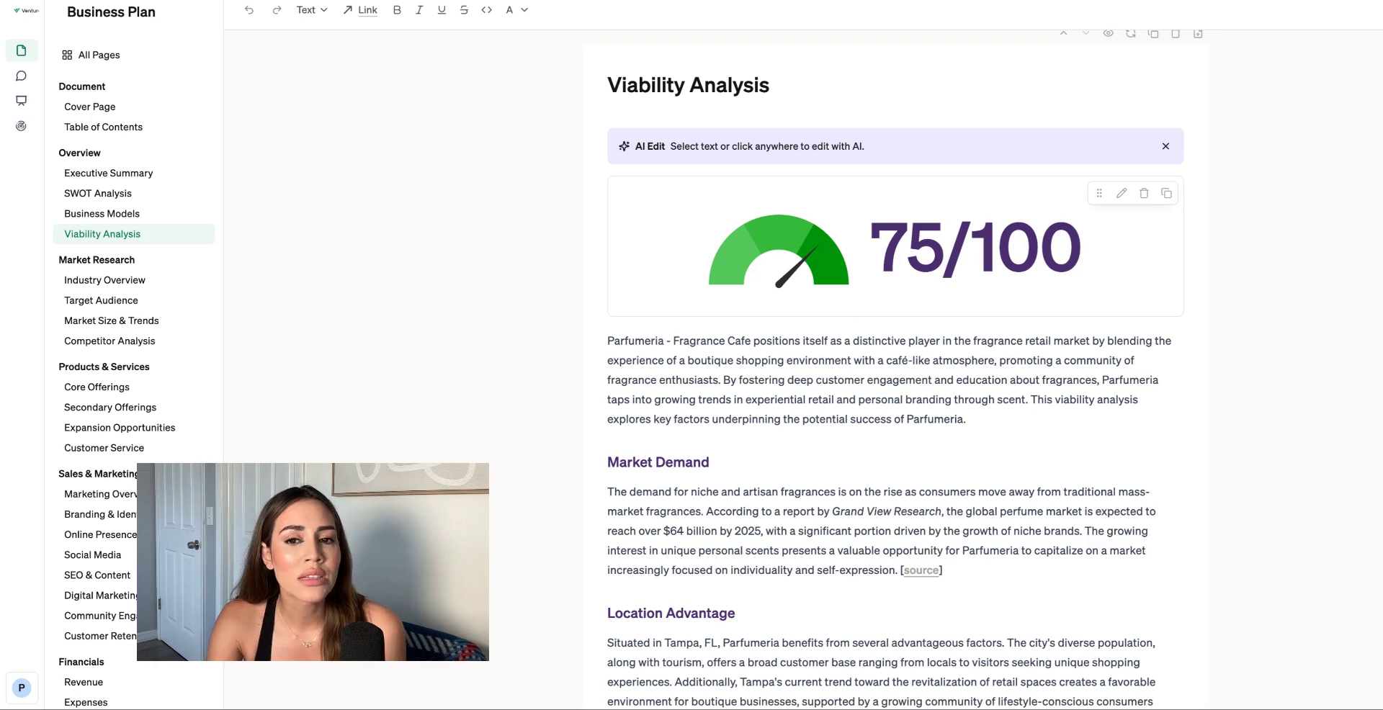
pyautogui.scroll(-1, 845, 312)
pyautogui.scroll(-1, 721, 413)
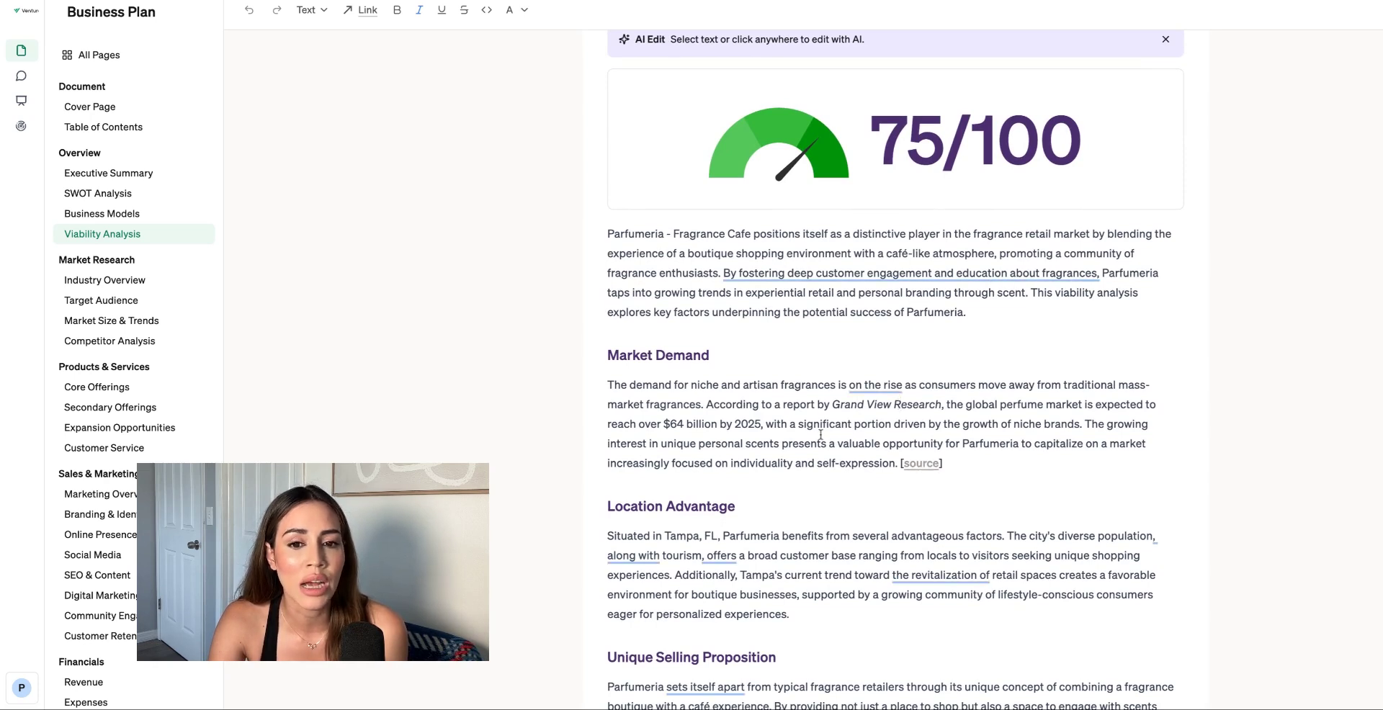
pyautogui.scroll(-3, 755, 437)
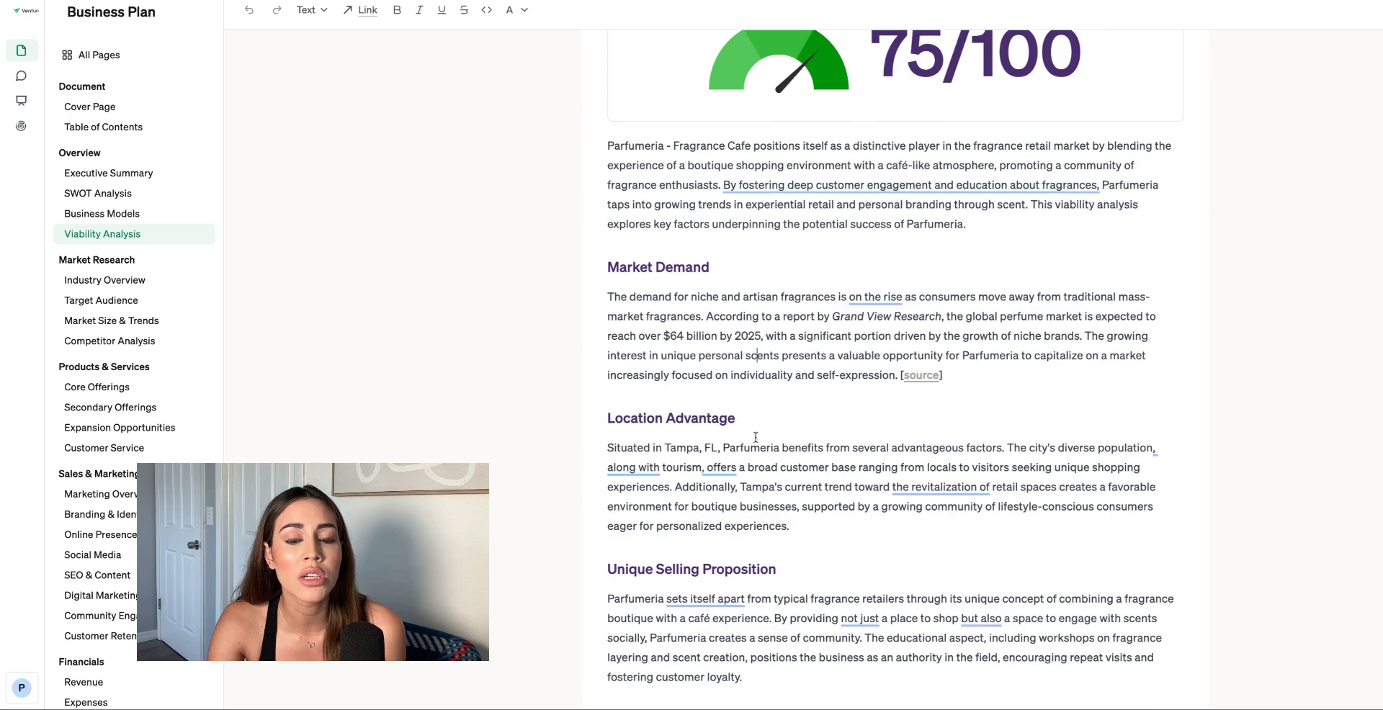
pyautogui.scroll(-1, 895, 370)
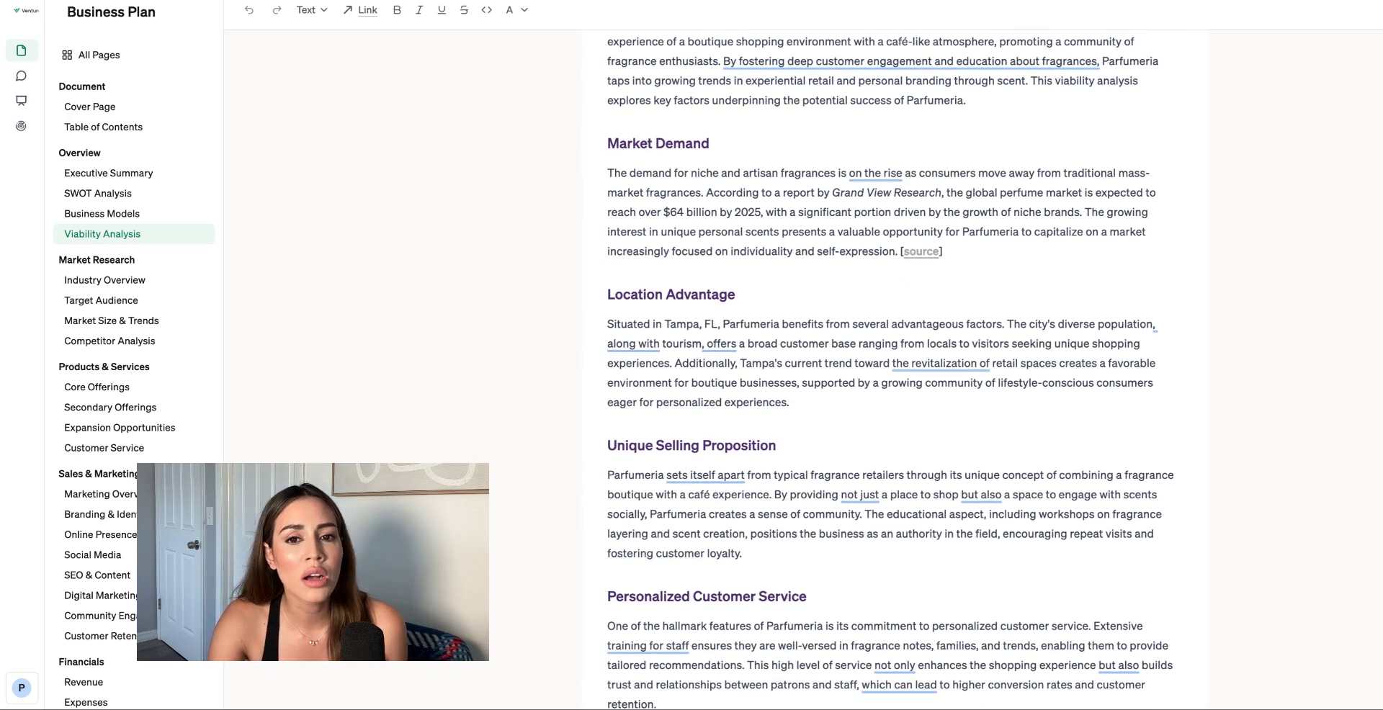
pyautogui.scroll(-1, 896, 370)
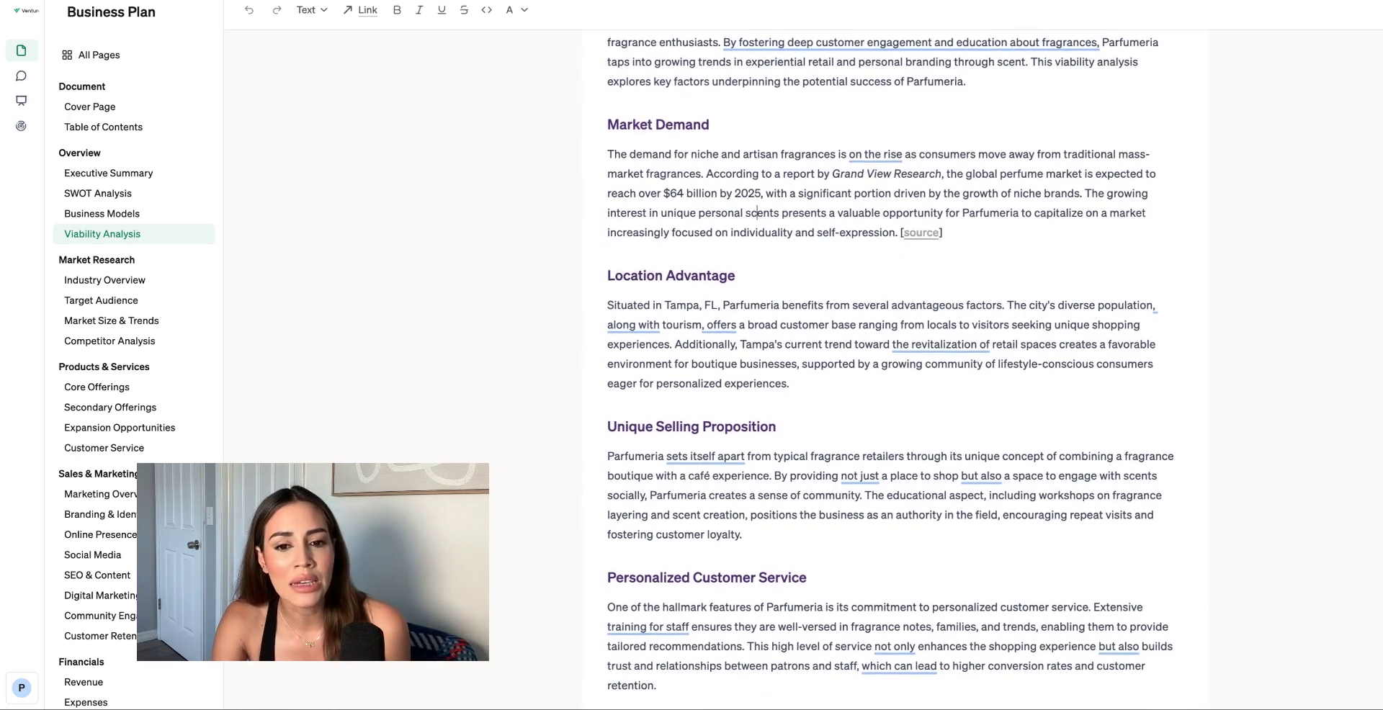
pyautogui.scroll(-6, 896, 360)
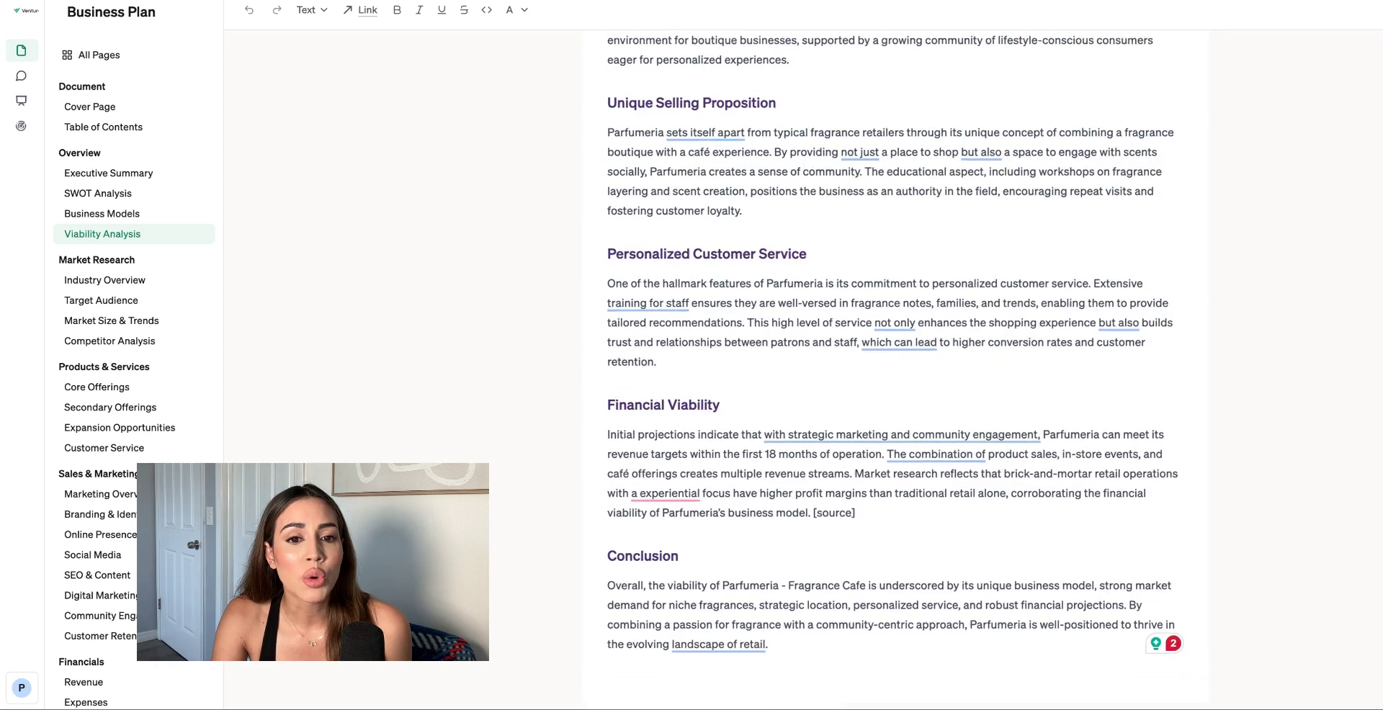
# Step: Examine the Industry Overview's headline figures and the Market Size and Growth bullet about partnering with non-competing industries
pyautogui.scroll(-6, 896, 360)
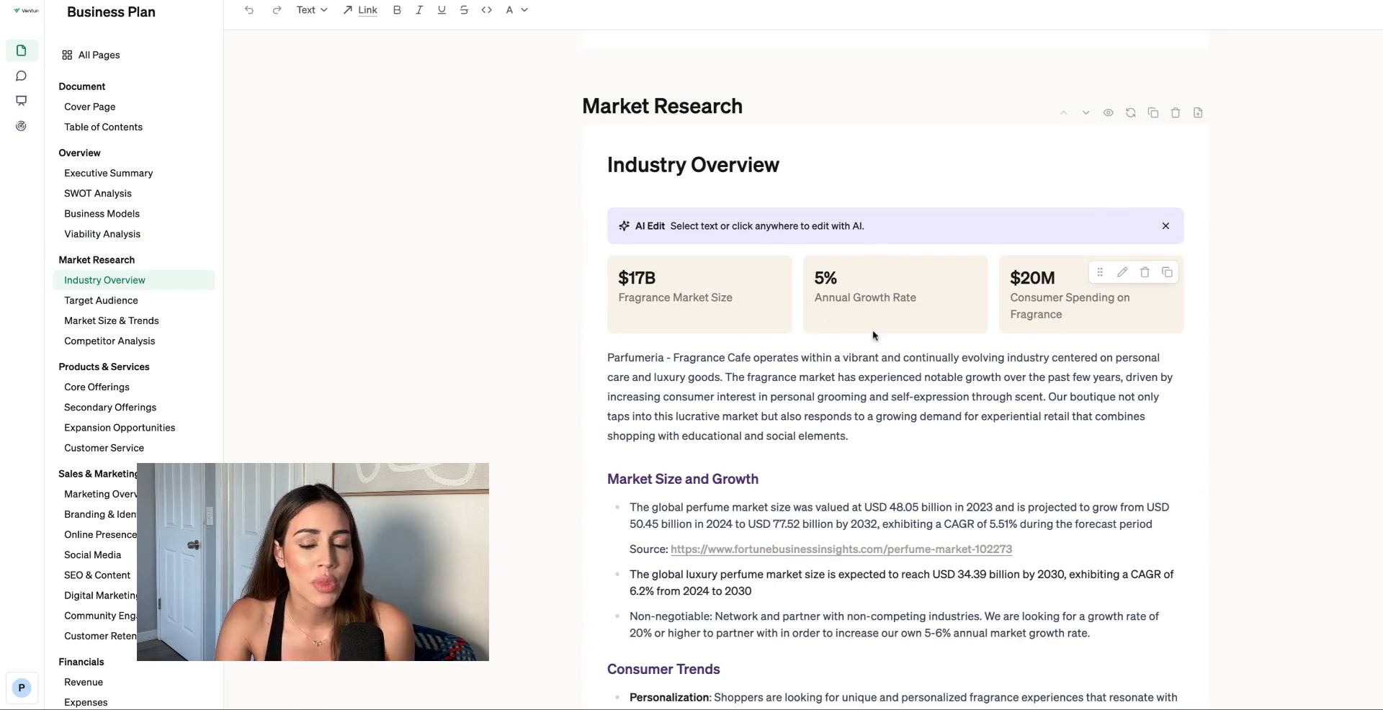
pyautogui.scroll(-1, 868, 359)
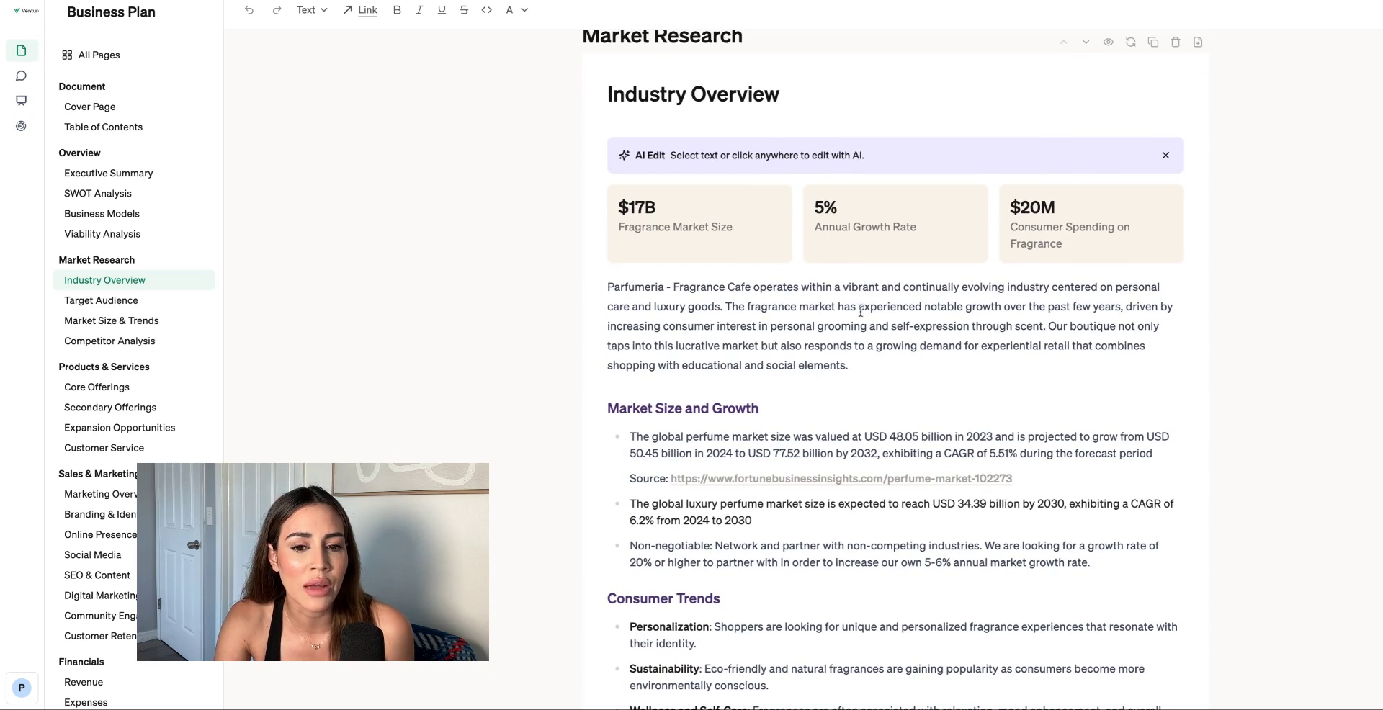
pyautogui.scroll(-1, 837, 378)
pyautogui.click(1016, 481)
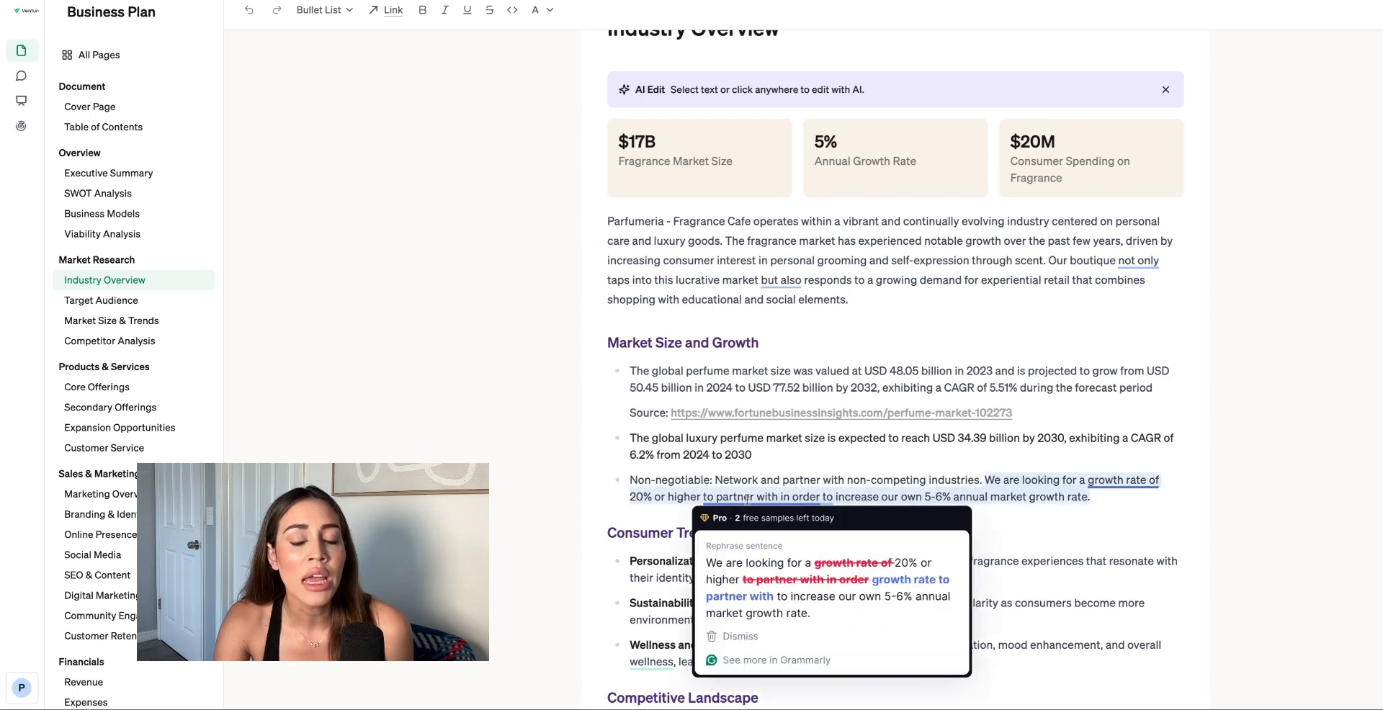
pyautogui.click(906, 495)
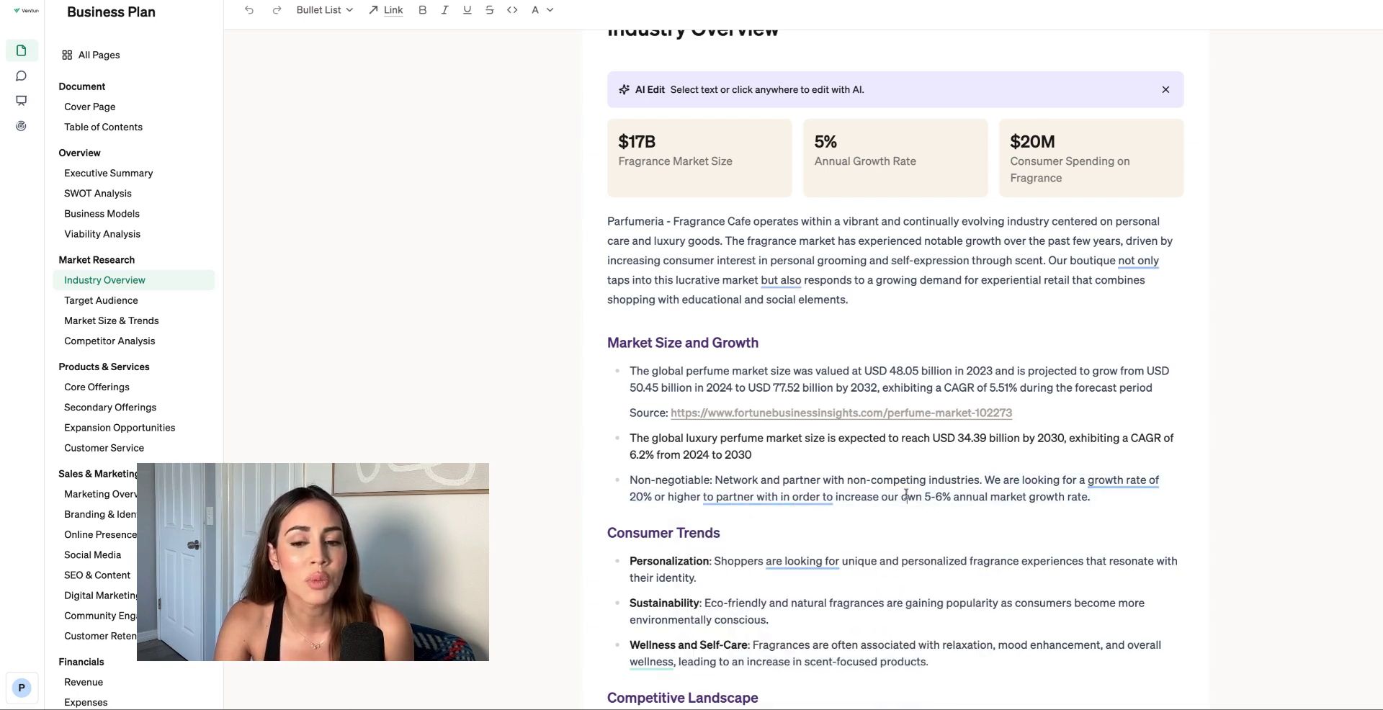
pyautogui.moveTo(846, 139)
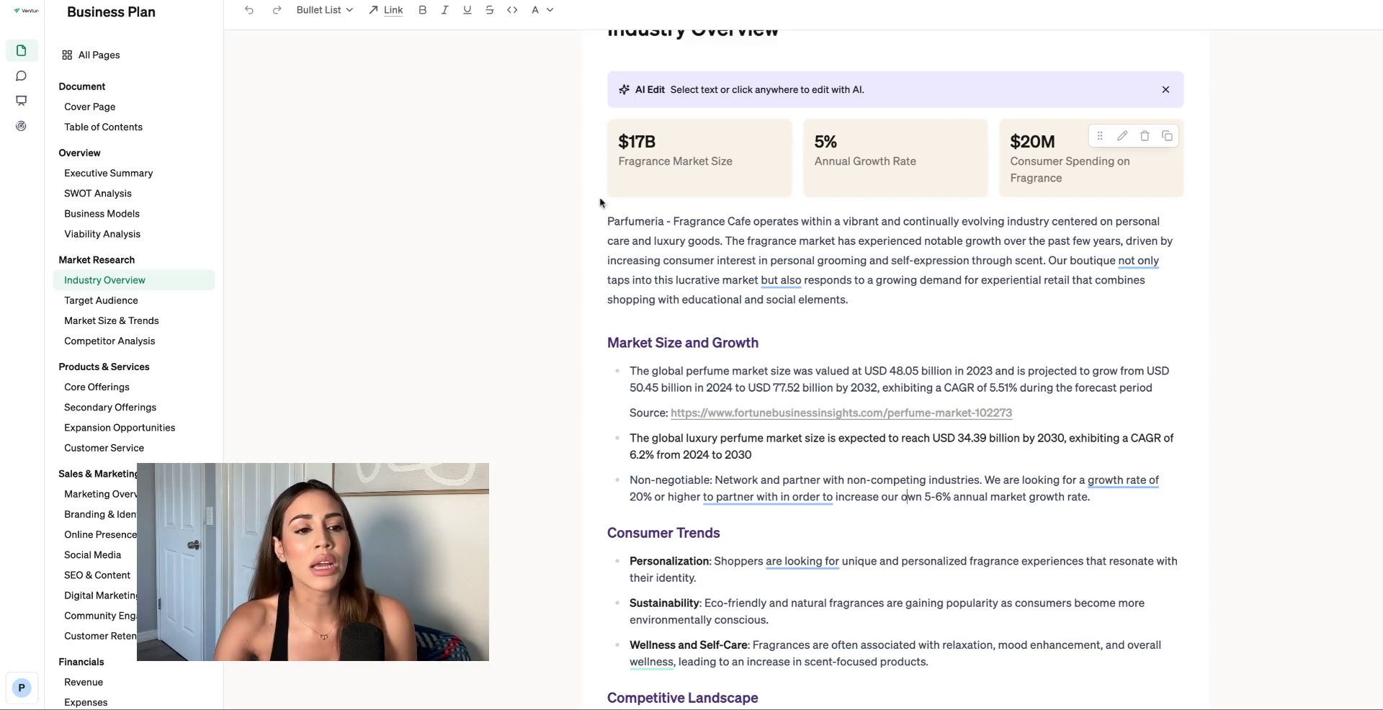
# Step: Revisit the Viability Analysis section, and return to the Industry Overview to compare its market figures
pyautogui.click(122, 237)
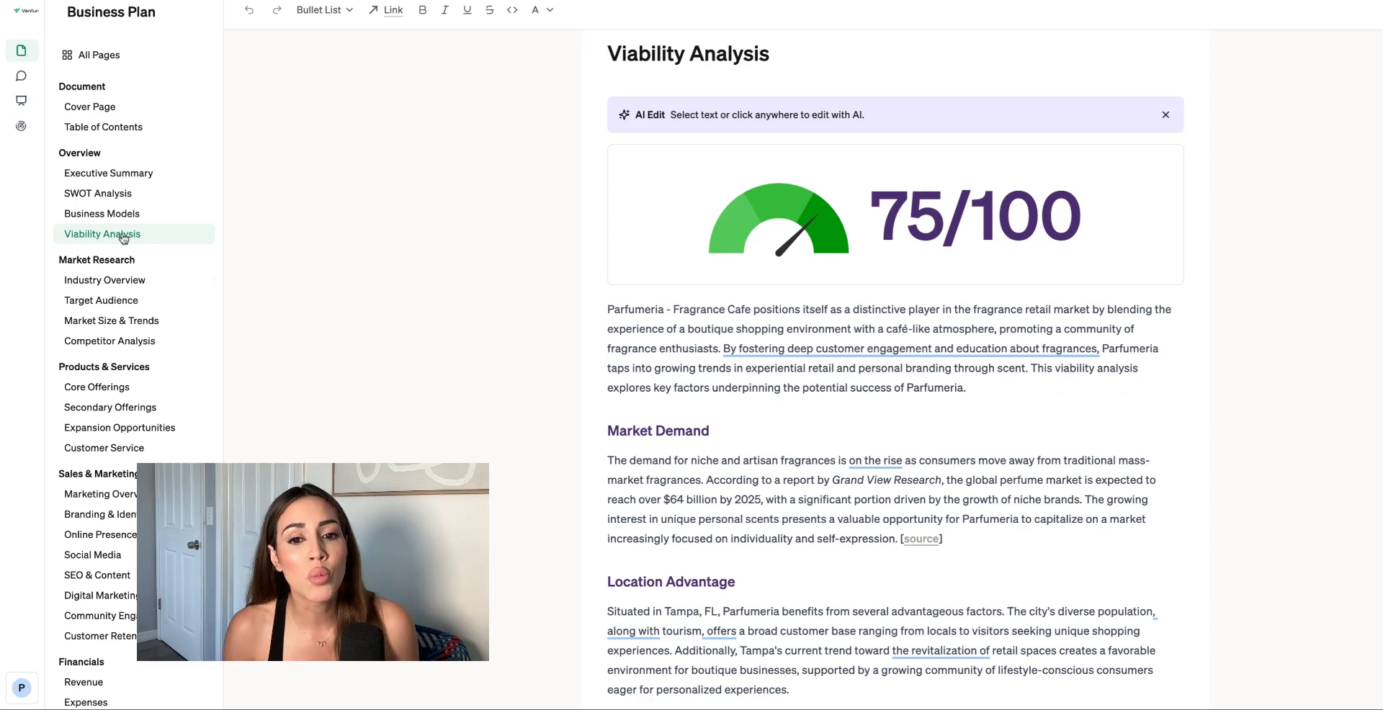
pyautogui.scroll(-6, 328, 434)
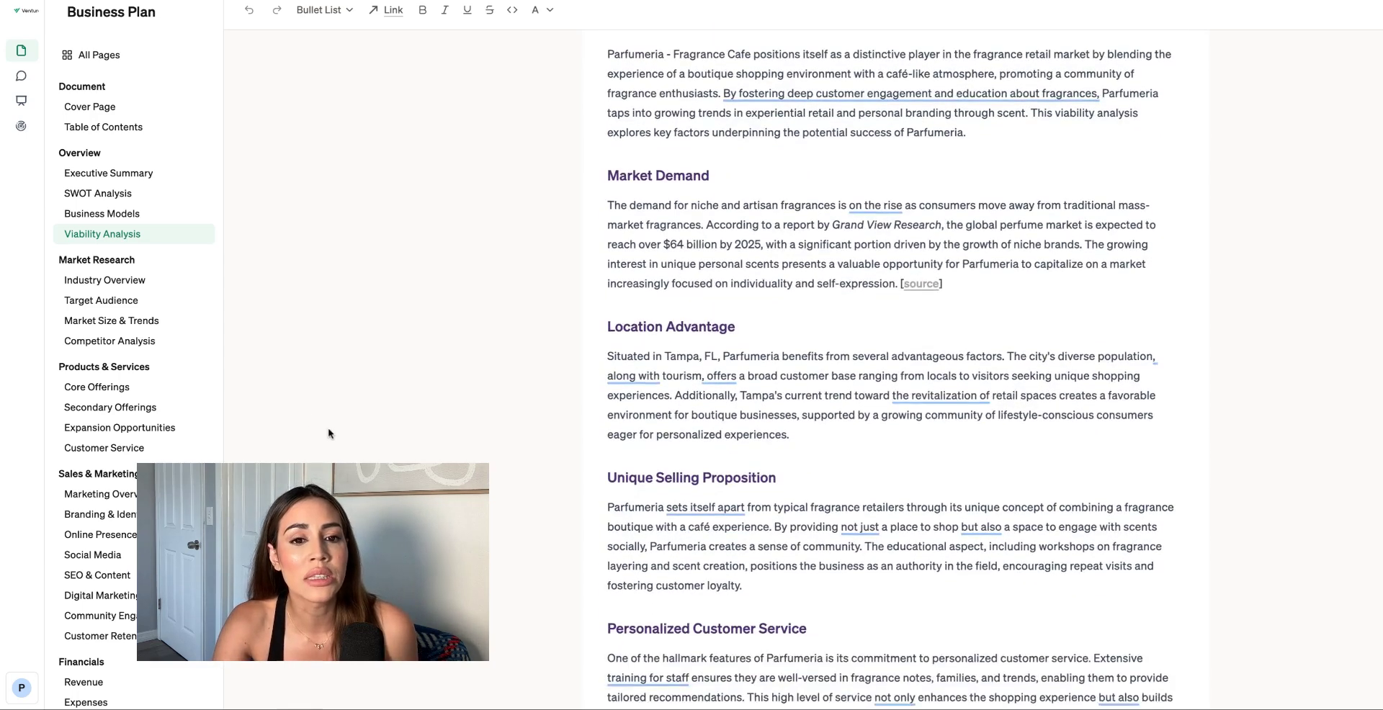
pyautogui.click(73, 282)
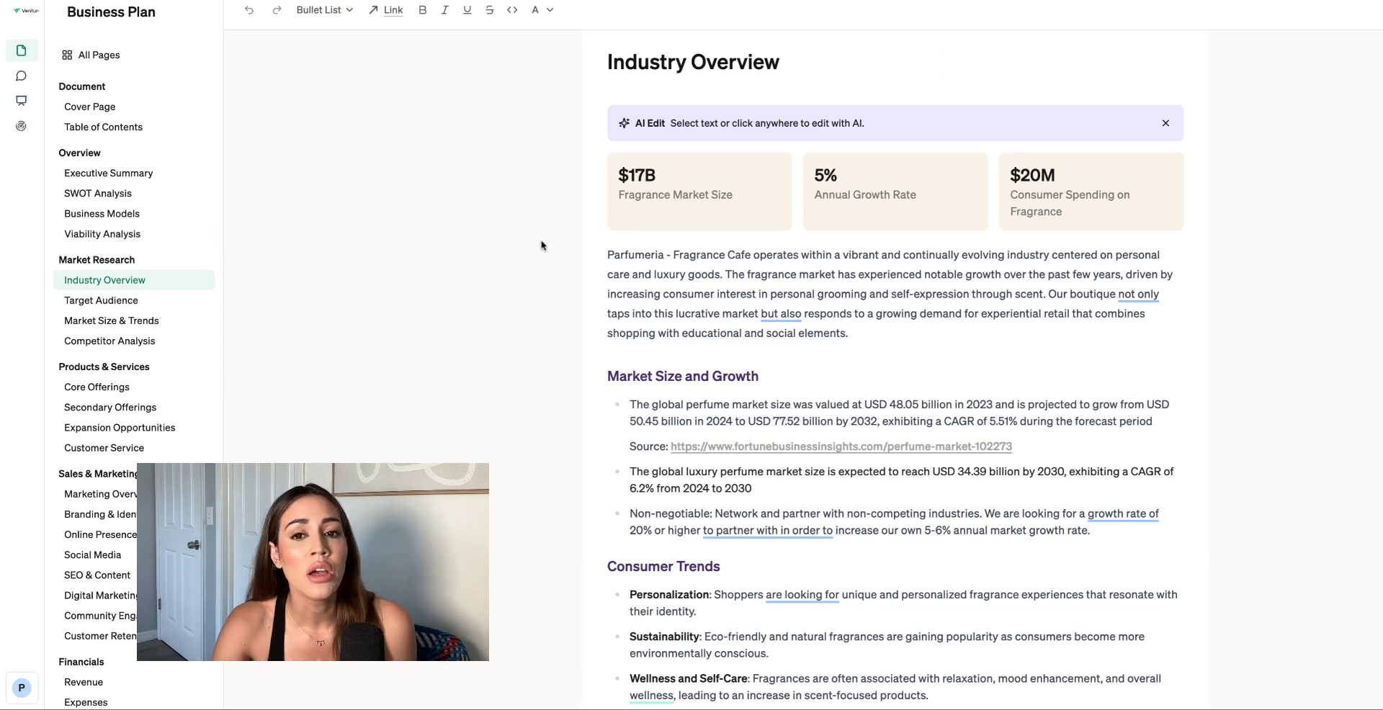
pyautogui.scroll(-1, 646, 196)
pyautogui.scroll(-1, 646, 196)
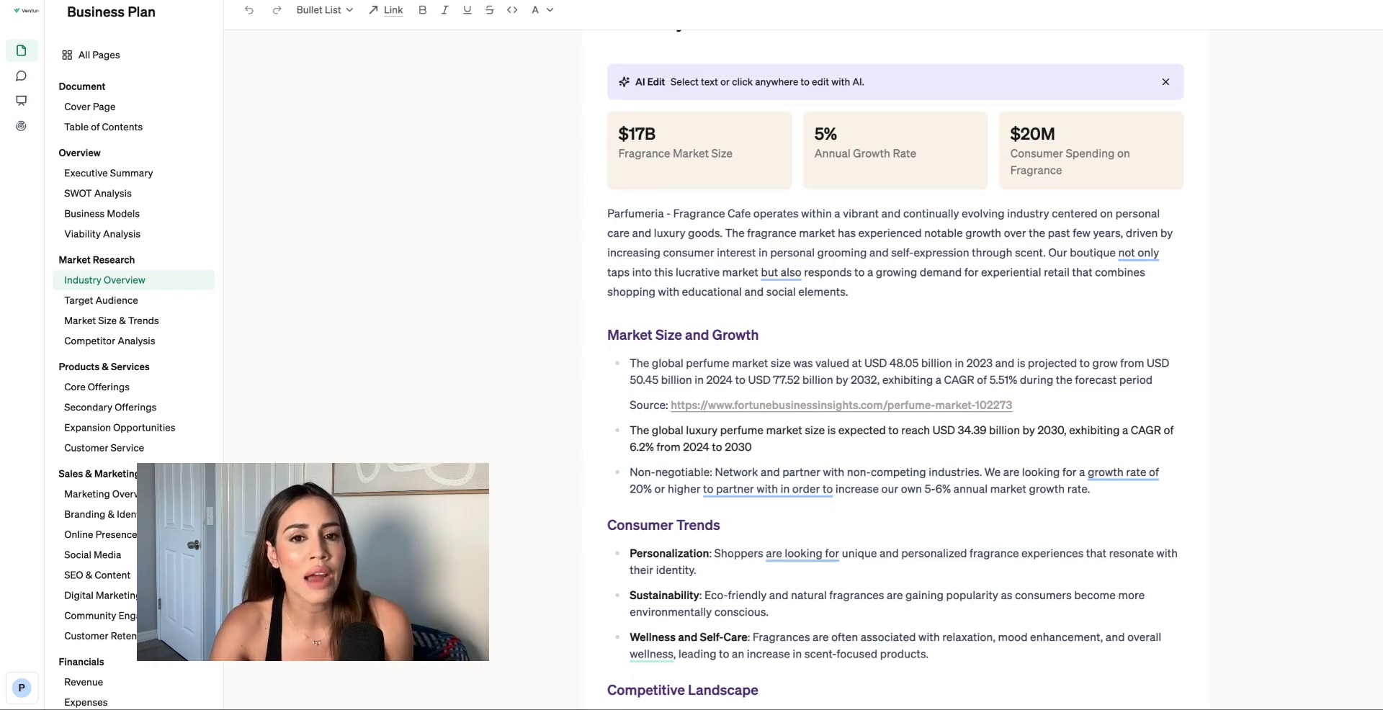
pyautogui.scroll(1, 710, 159)
pyautogui.scroll(-1, 709, 160)
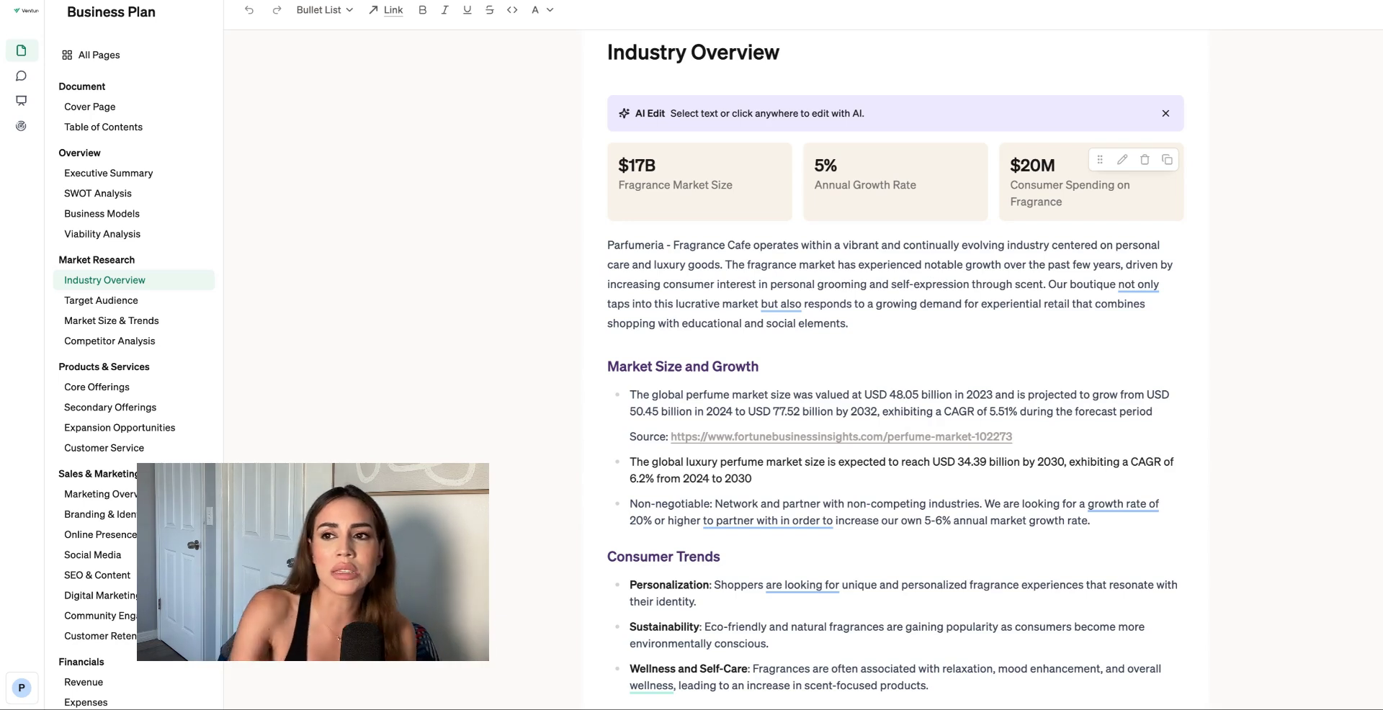
pyautogui.scroll(-1, 778, 310)
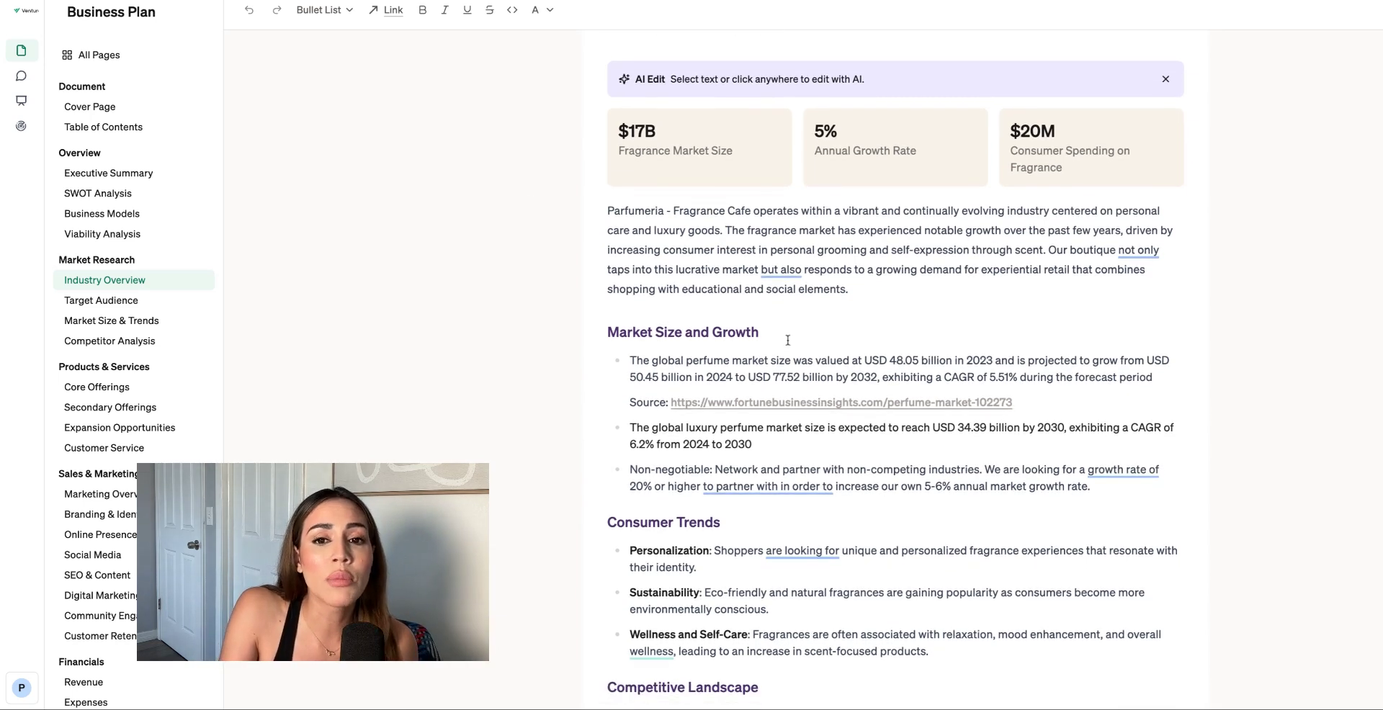
# Step: Go back to the Business Models section and review the Collaborative Partnerships Model's advantages and challenges
pyautogui.scroll(10, 788, 340)
pyautogui.scroll(10, 706, 180)
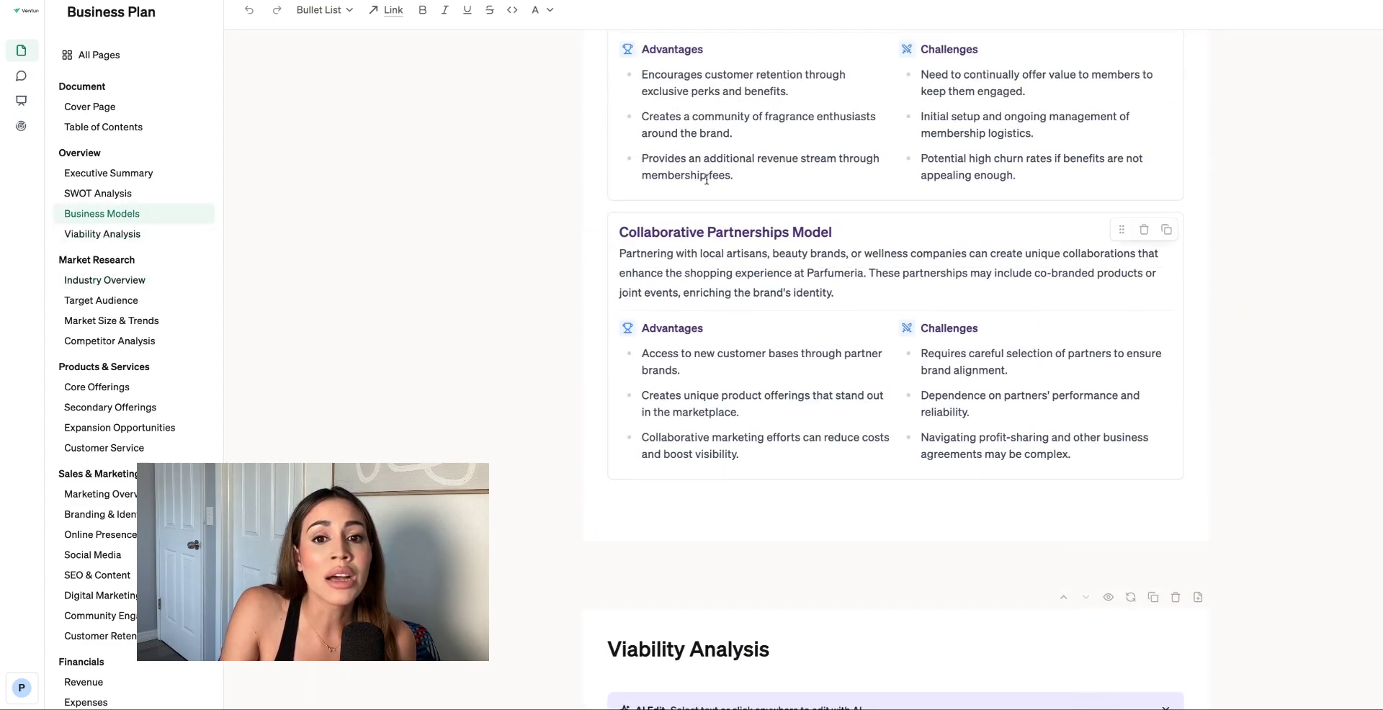
pyautogui.scroll(-1, 737, 257)
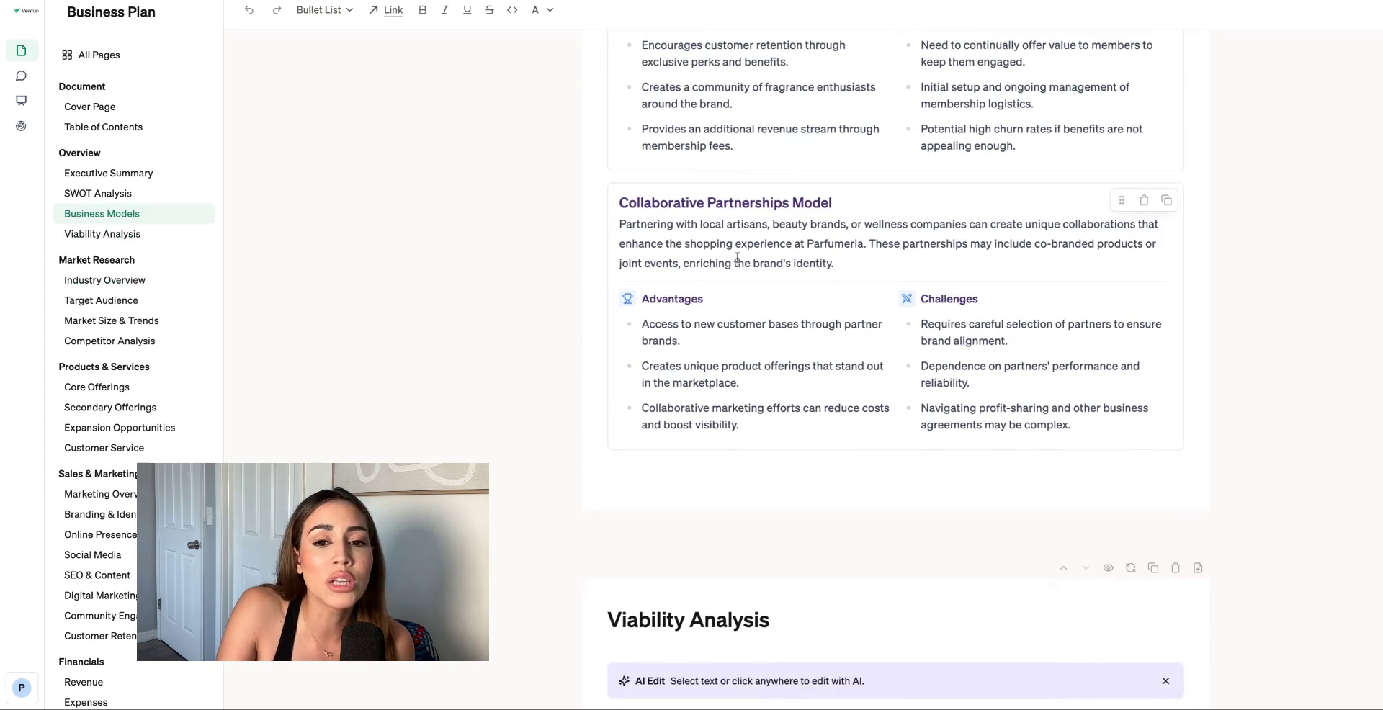
pyautogui.scroll(-3, 737, 257)
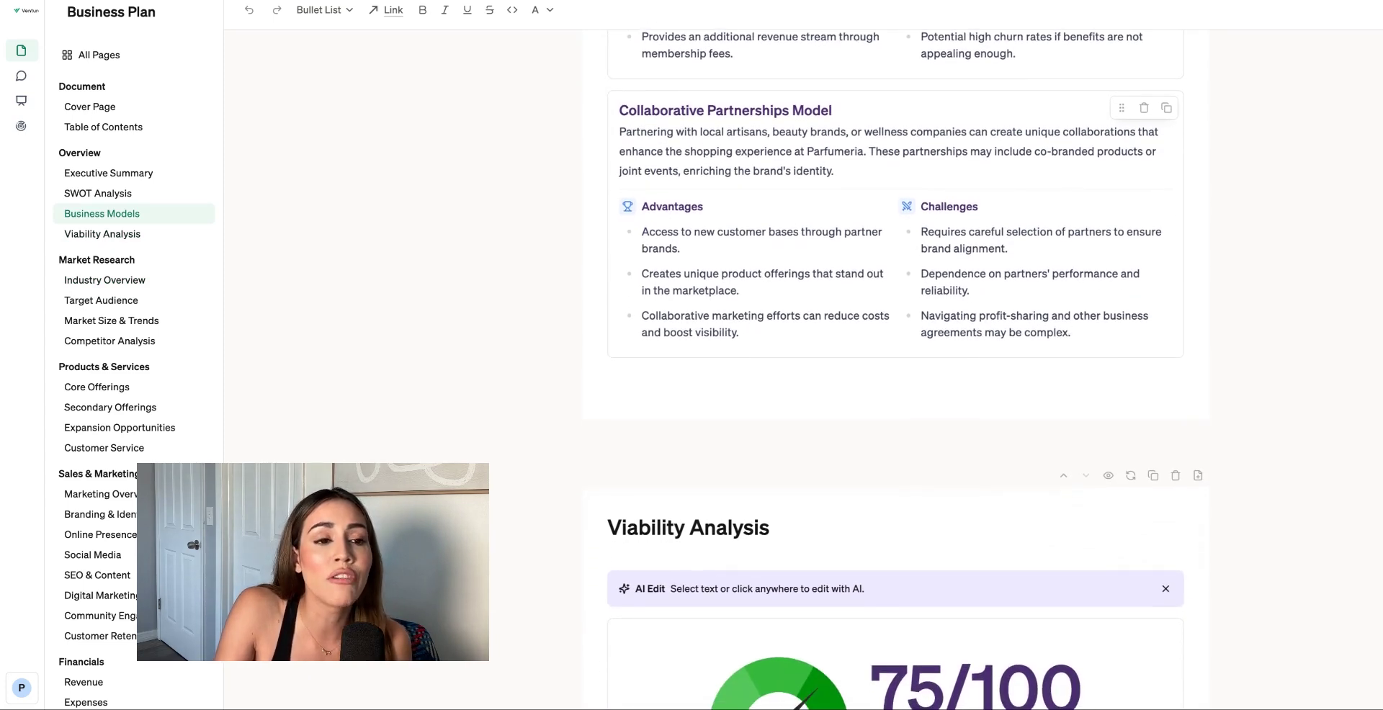
pyautogui.scroll(-1, 905, 370)
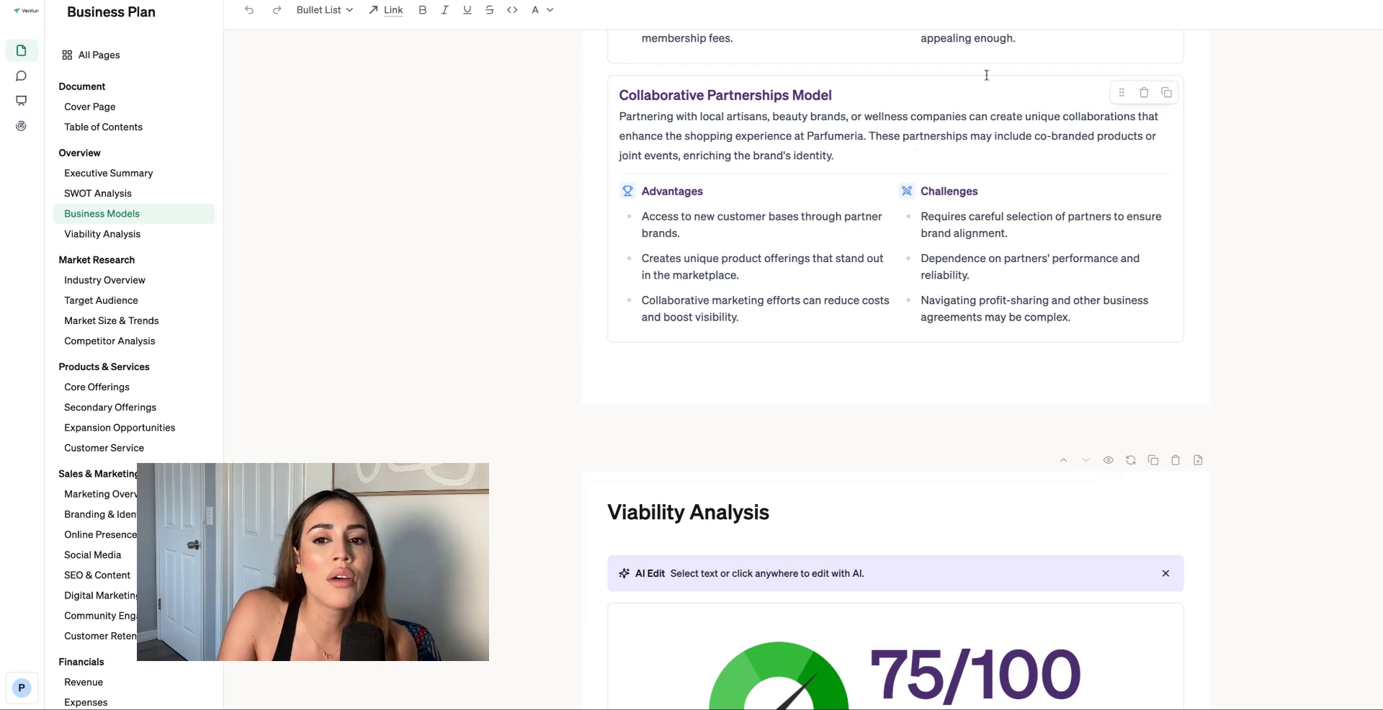
pyautogui.scroll(-1, 803, 256)
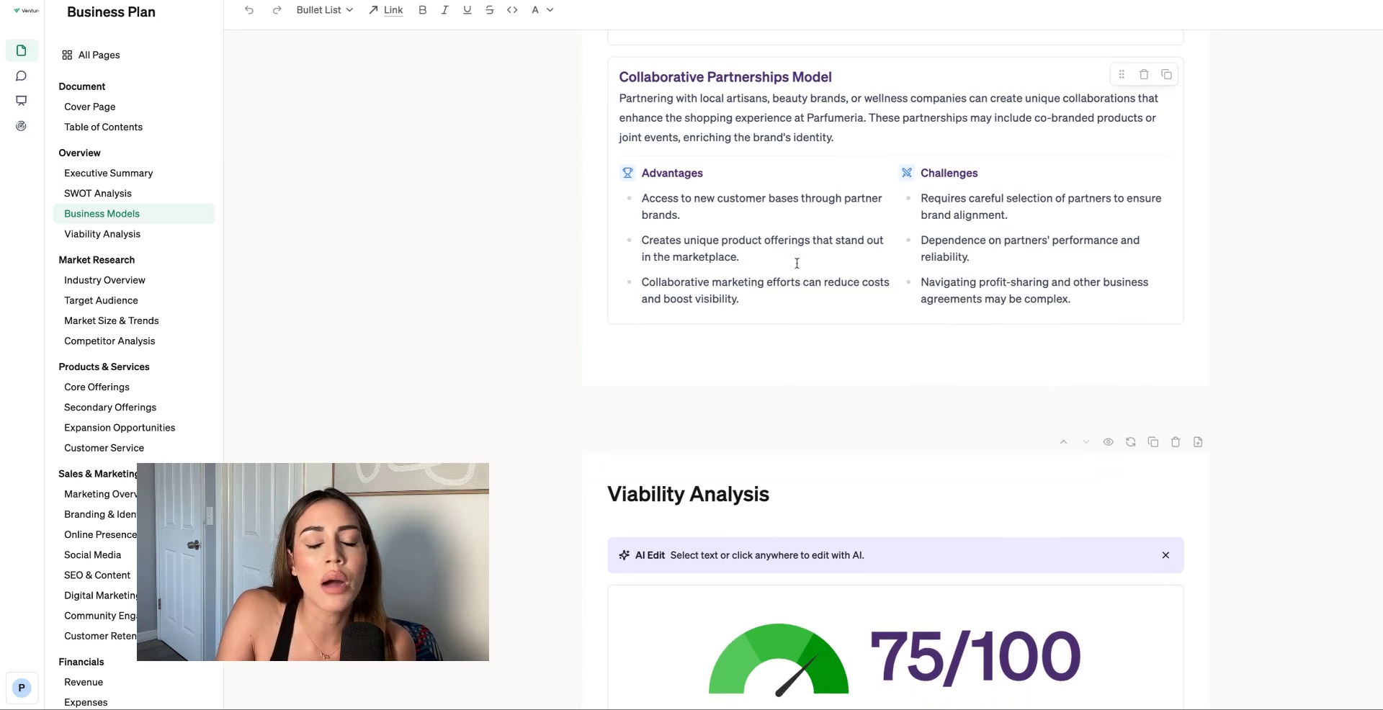
# Step: Skim the plan from the Viability Analysis down to the Competitive Landscape and Challenges of the Industry Overview
pyautogui.scroll(-9, 797, 263)
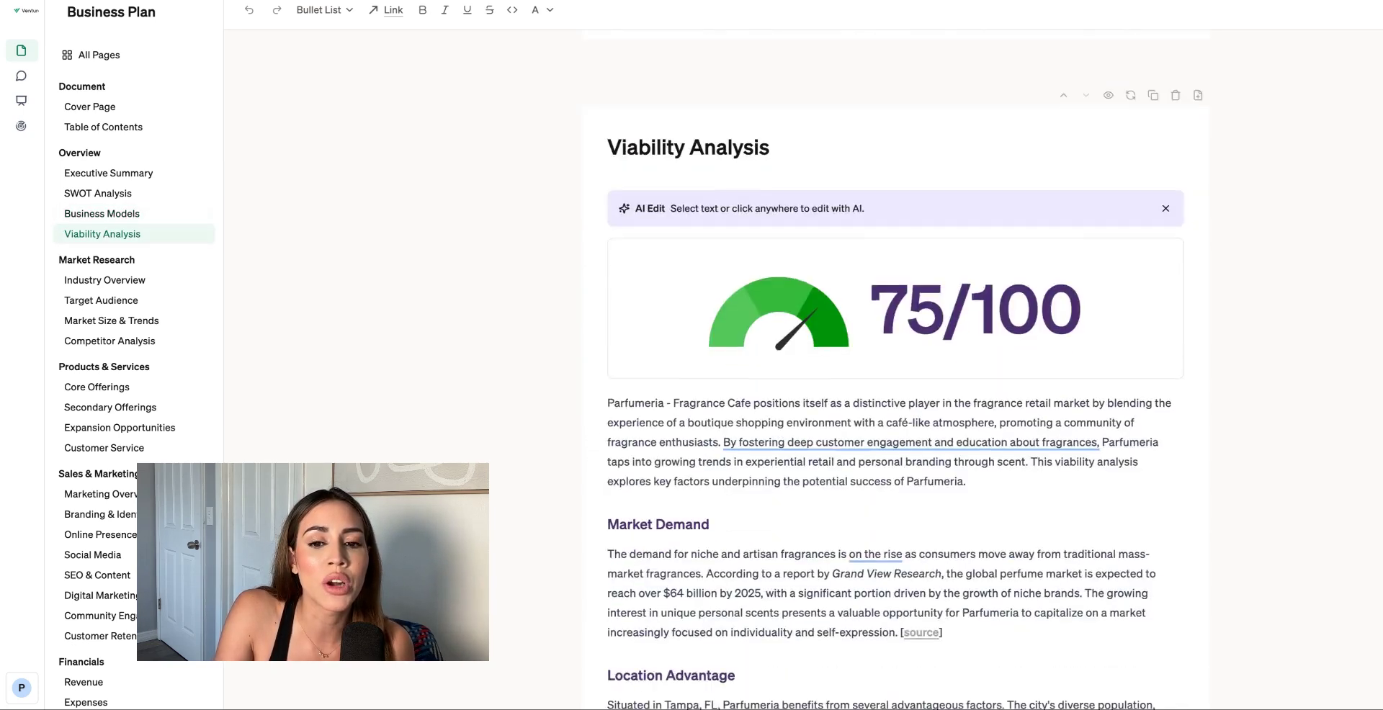
pyautogui.scroll(-18, 895, 367)
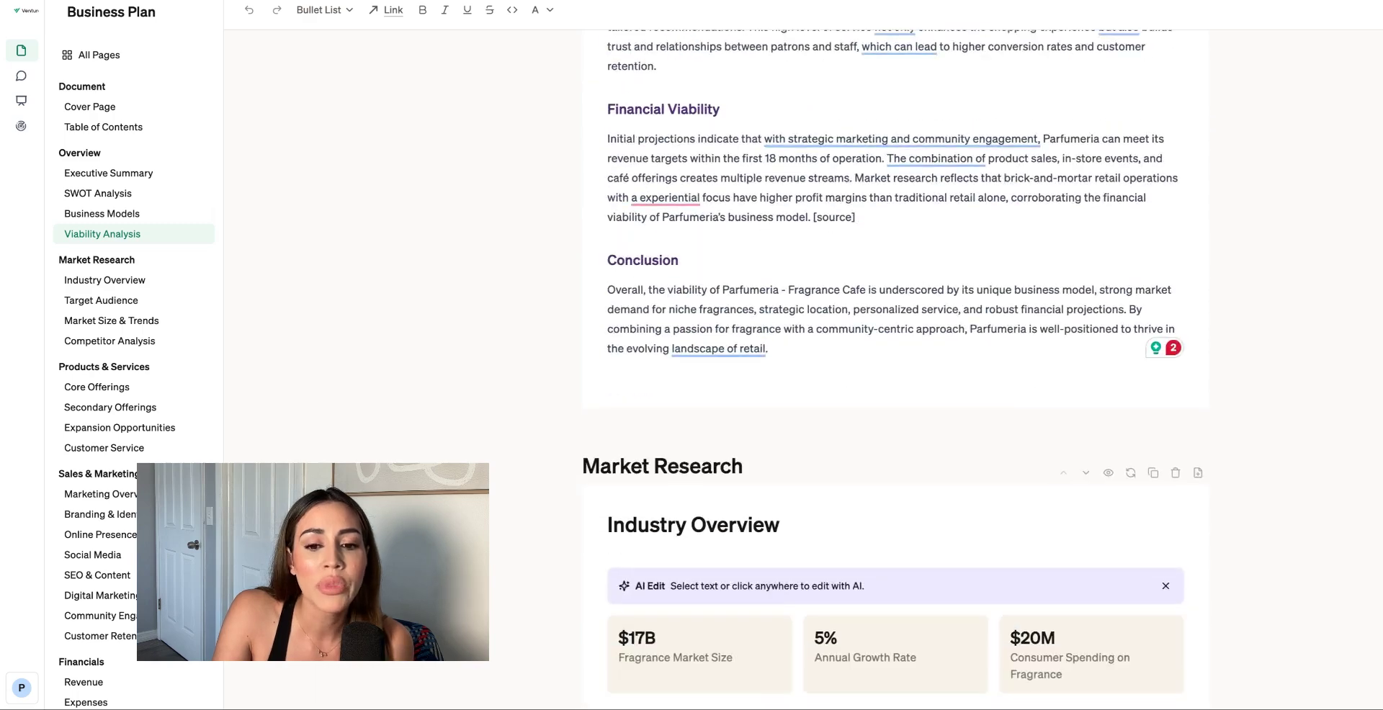
pyautogui.scroll(-5, 896, 368)
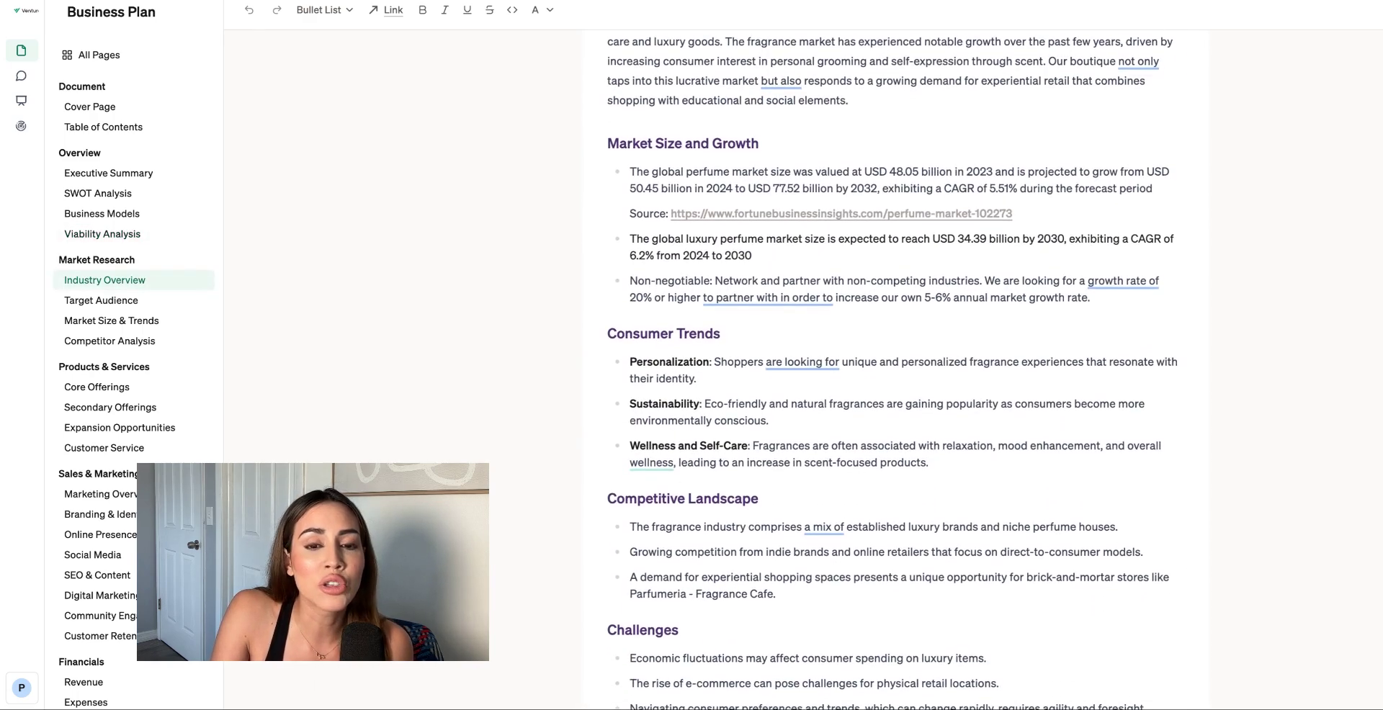
pyautogui.scroll(-1, 906, 363)
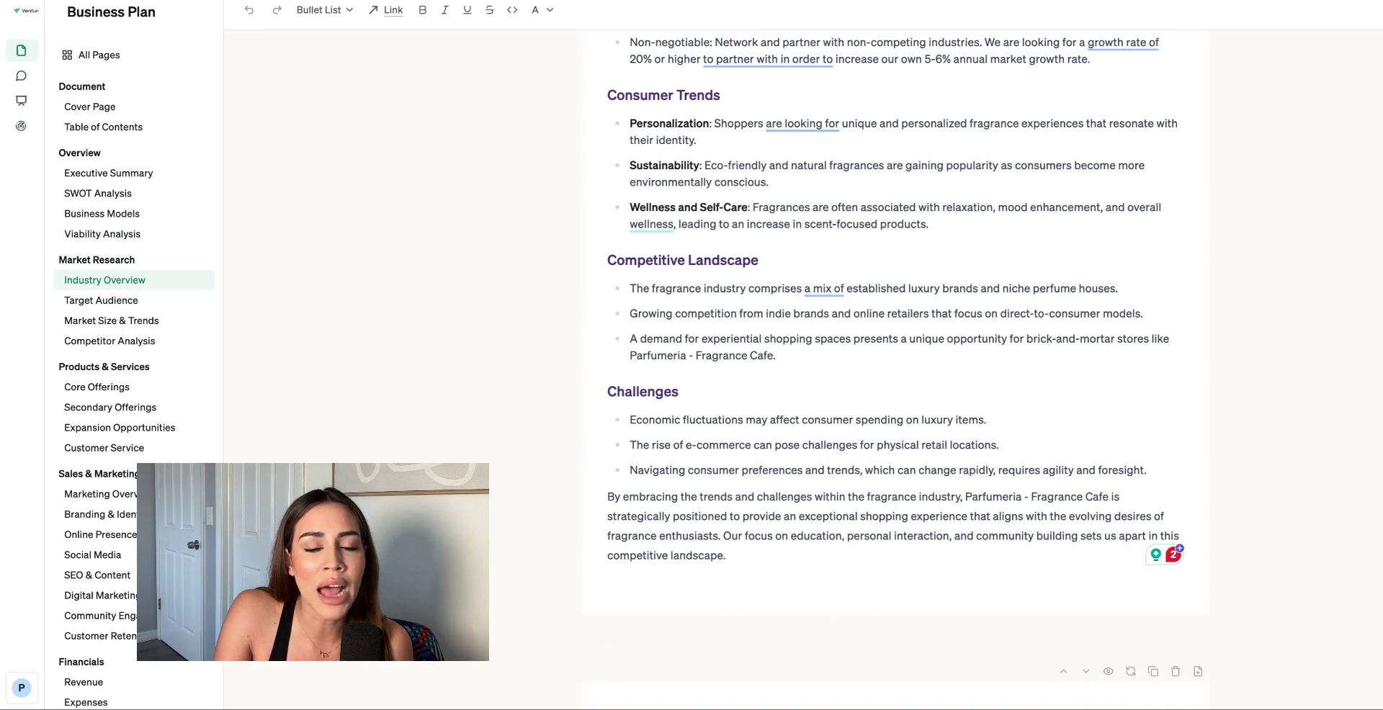
# Step: Re-examine the Industry Overview's annual growth rate card against the non-negotiable partner growth target under Market Size and Growth
pyautogui.scroll(3, 895, 367)
pyautogui.scroll(4, 826, 92)
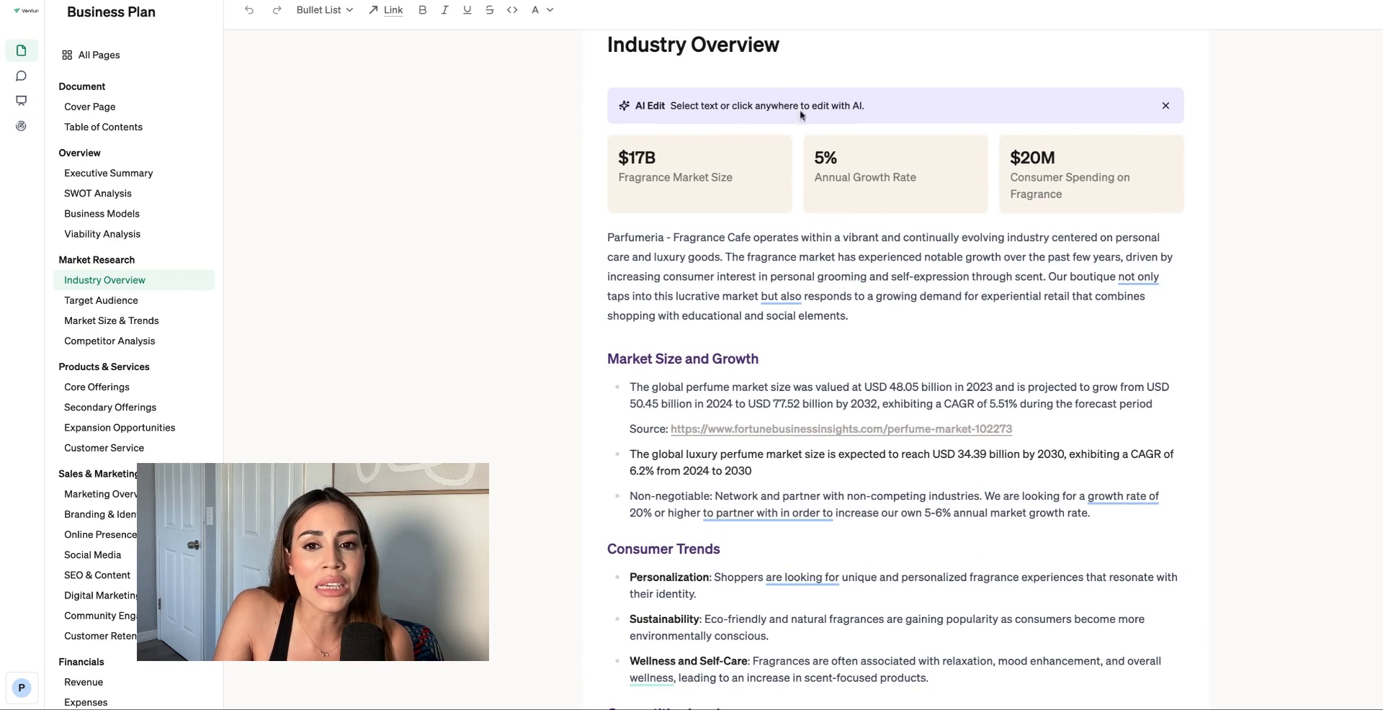
pyautogui.scroll(-3, 832, 213)
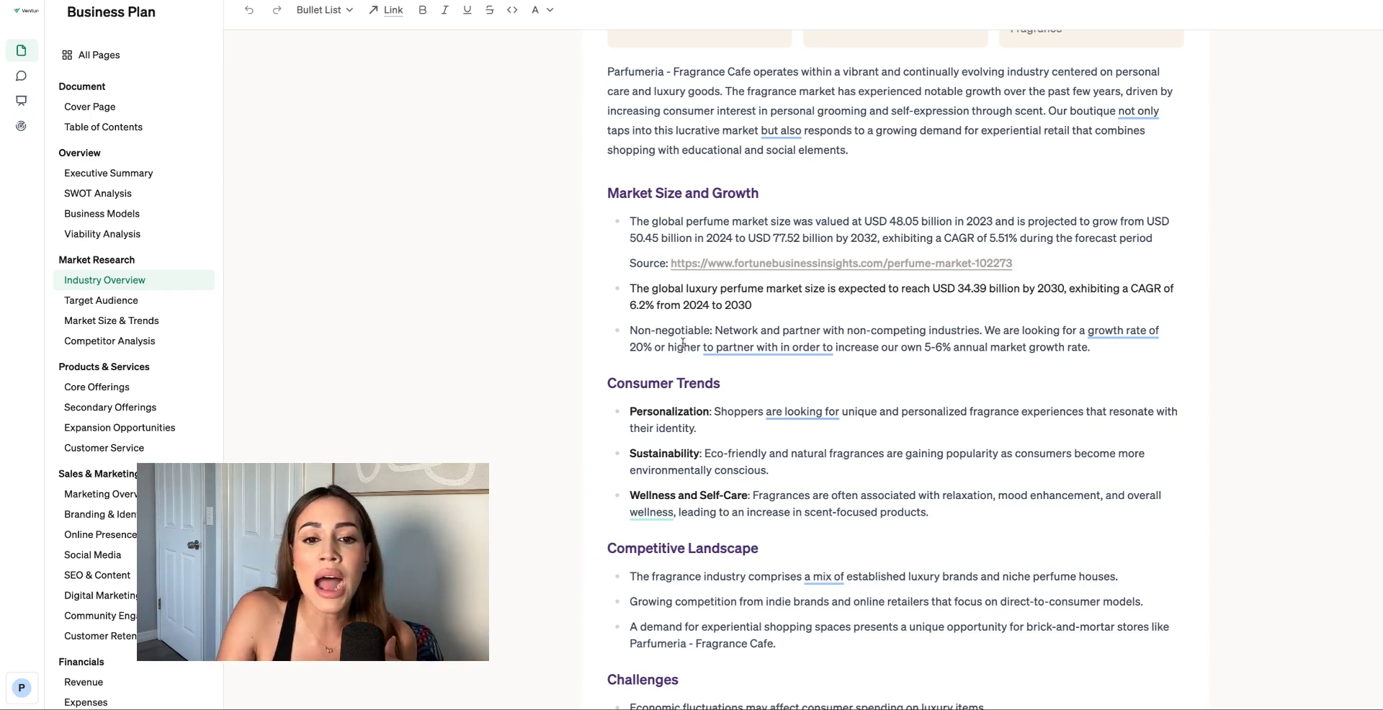
pyautogui.click(643, 346)
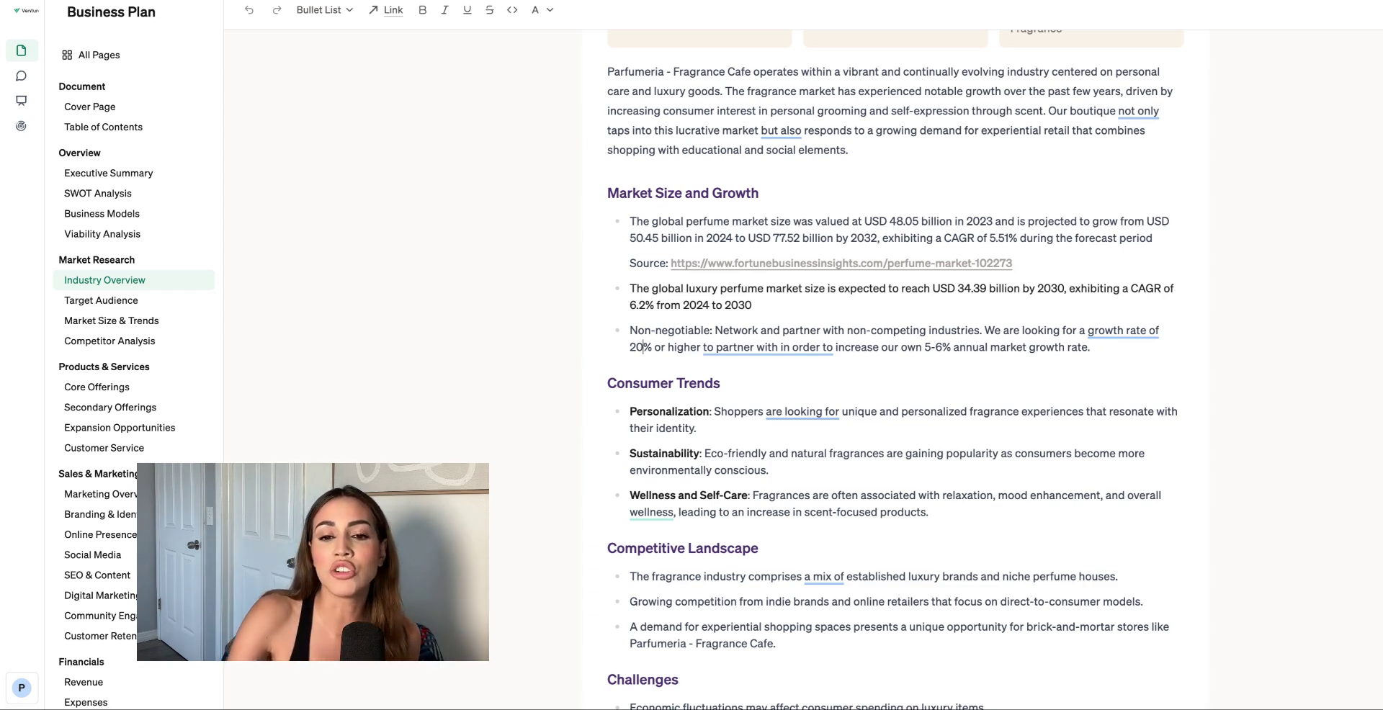
pyautogui.scroll(4, 807, 227)
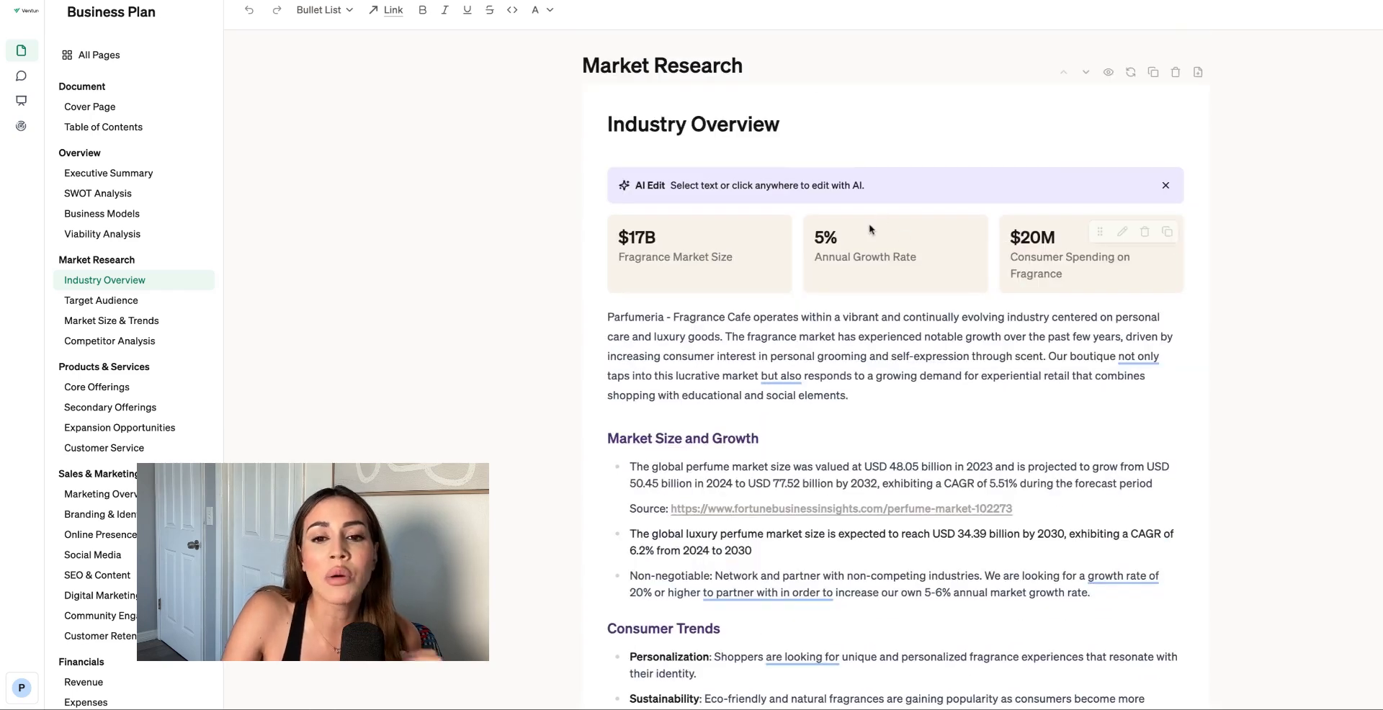
pyautogui.scroll(-1, 854, 213)
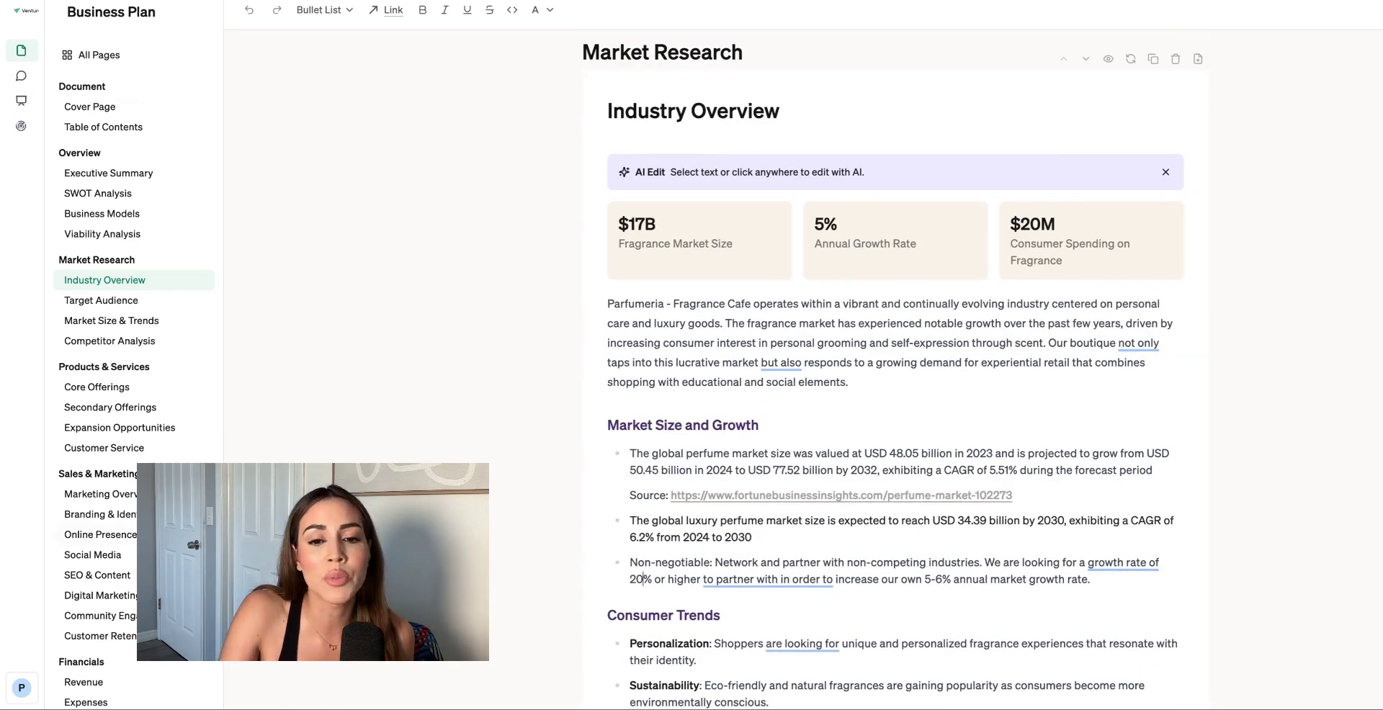
pyautogui.scroll(-1, 538, 518)
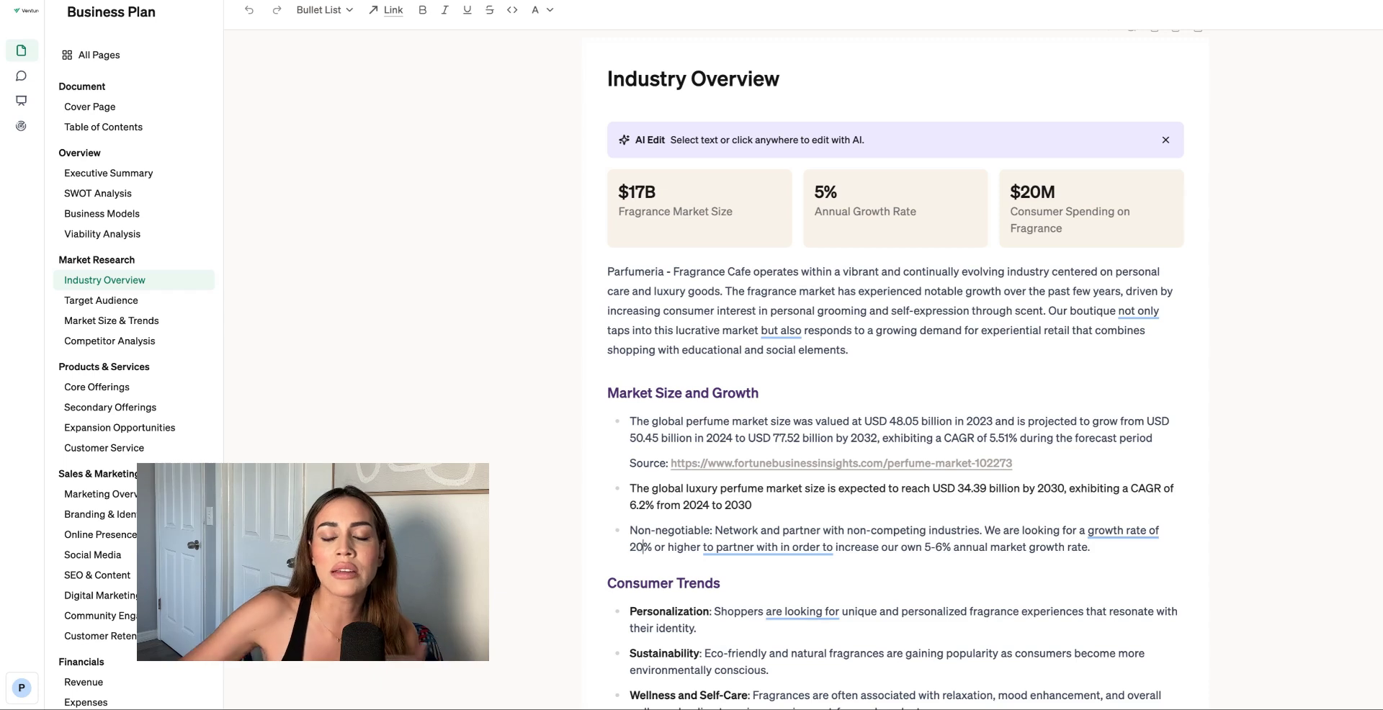
pyautogui.scroll(-1, 749, 292)
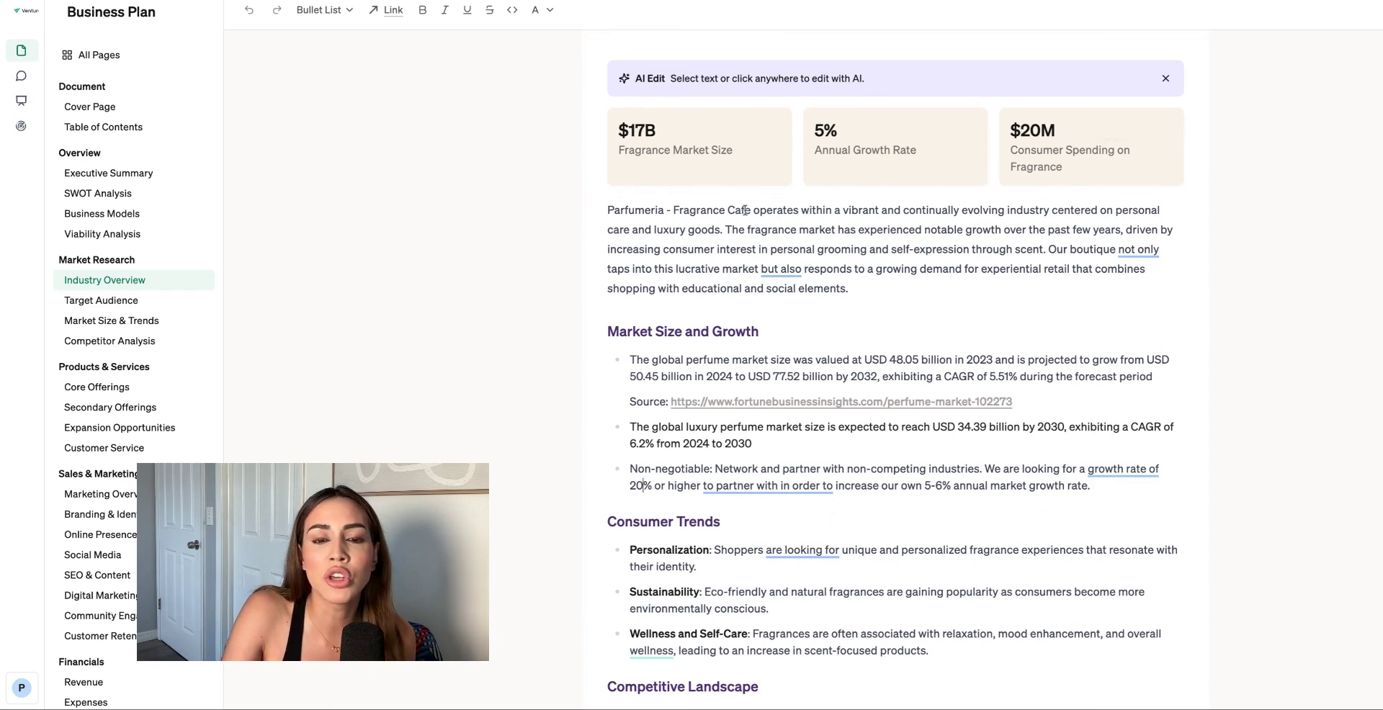
# Step: Read on from the Industry Overview's market growth and consumer trends to the Target Audience breakdown
pyautogui.scroll(-1, 759, 355)
pyautogui.scroll(-4, 760, 355)
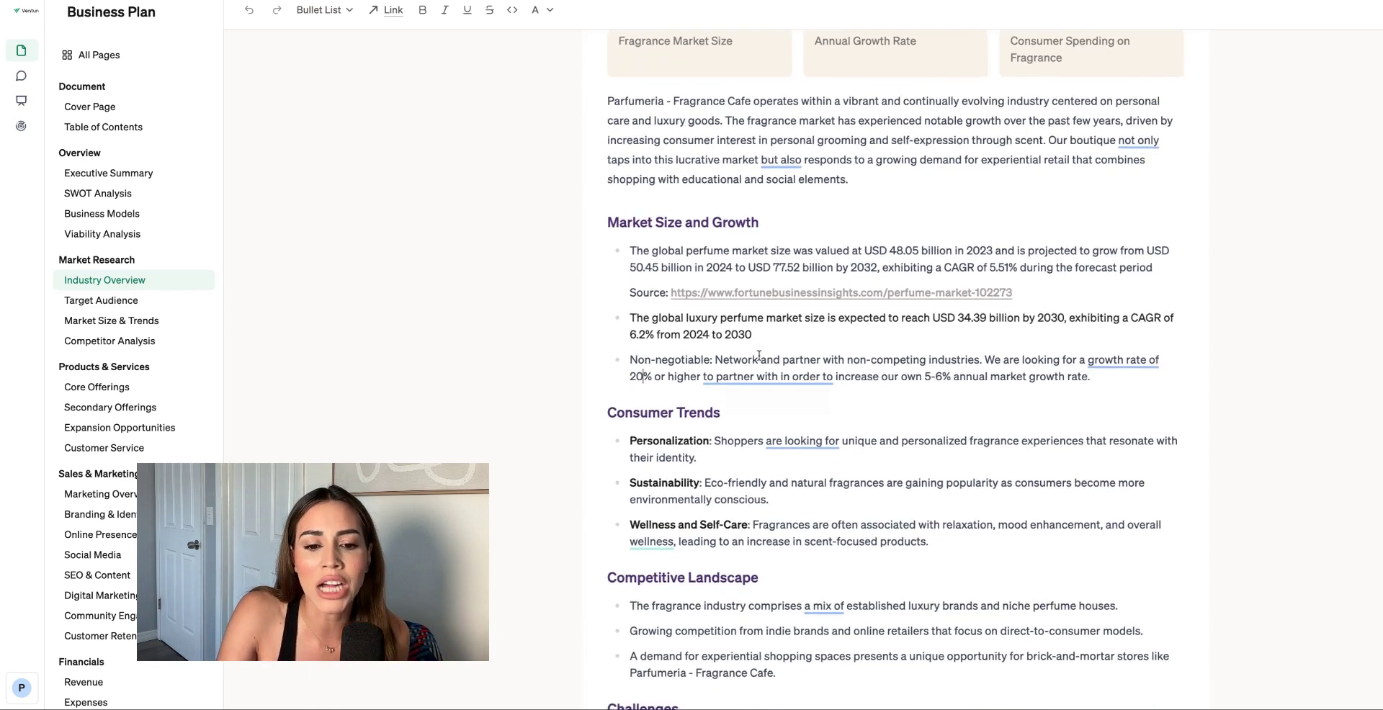
pyautogui.scroll(-8, 760, 355)
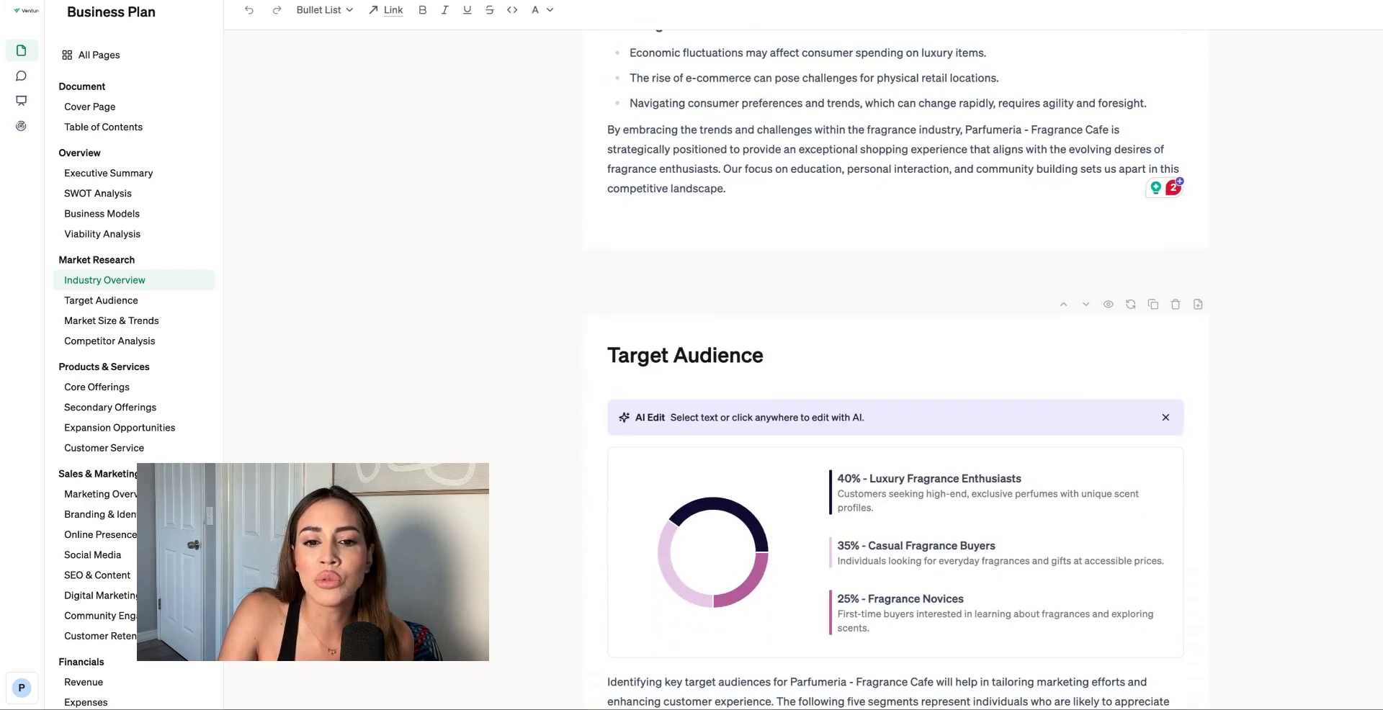
pyautogui.scroll(-4, 780, 457)
pyautogui.scroll(-4, 780, 456)
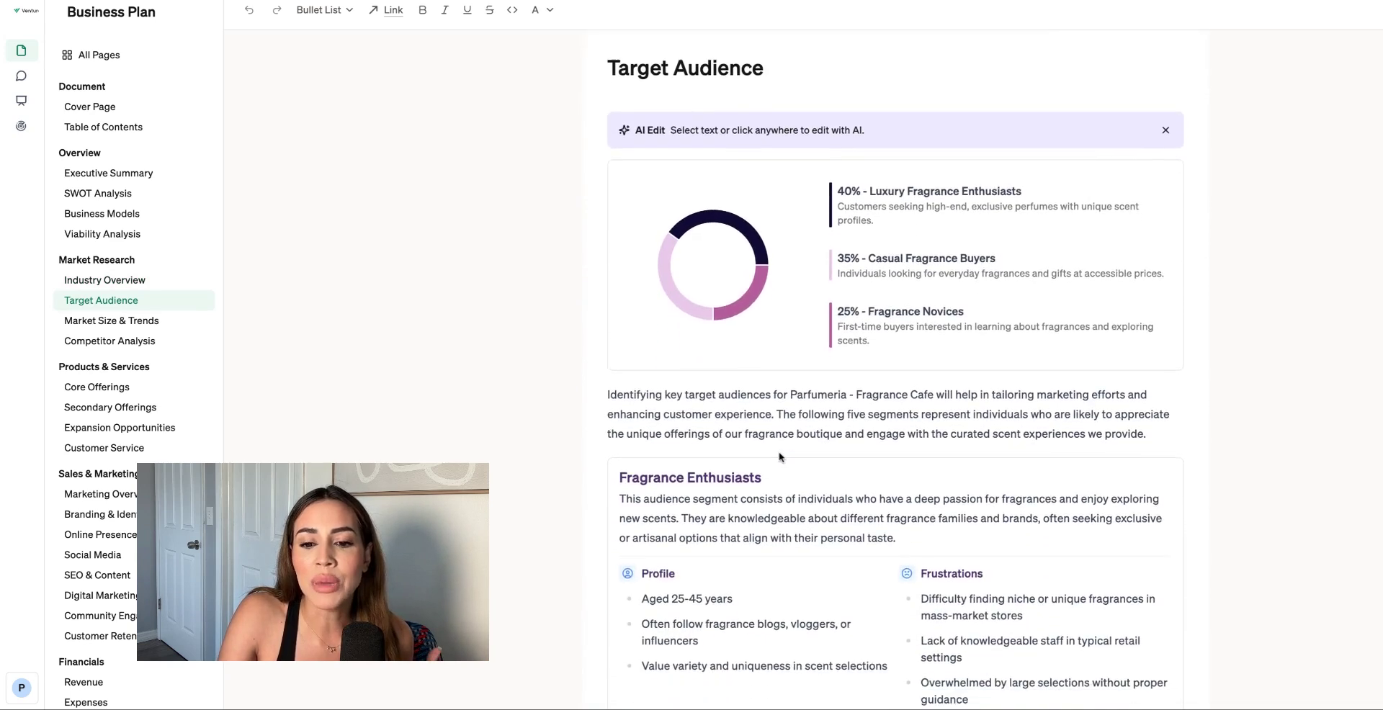
pyautogui.scroll(-2, 728, 371)
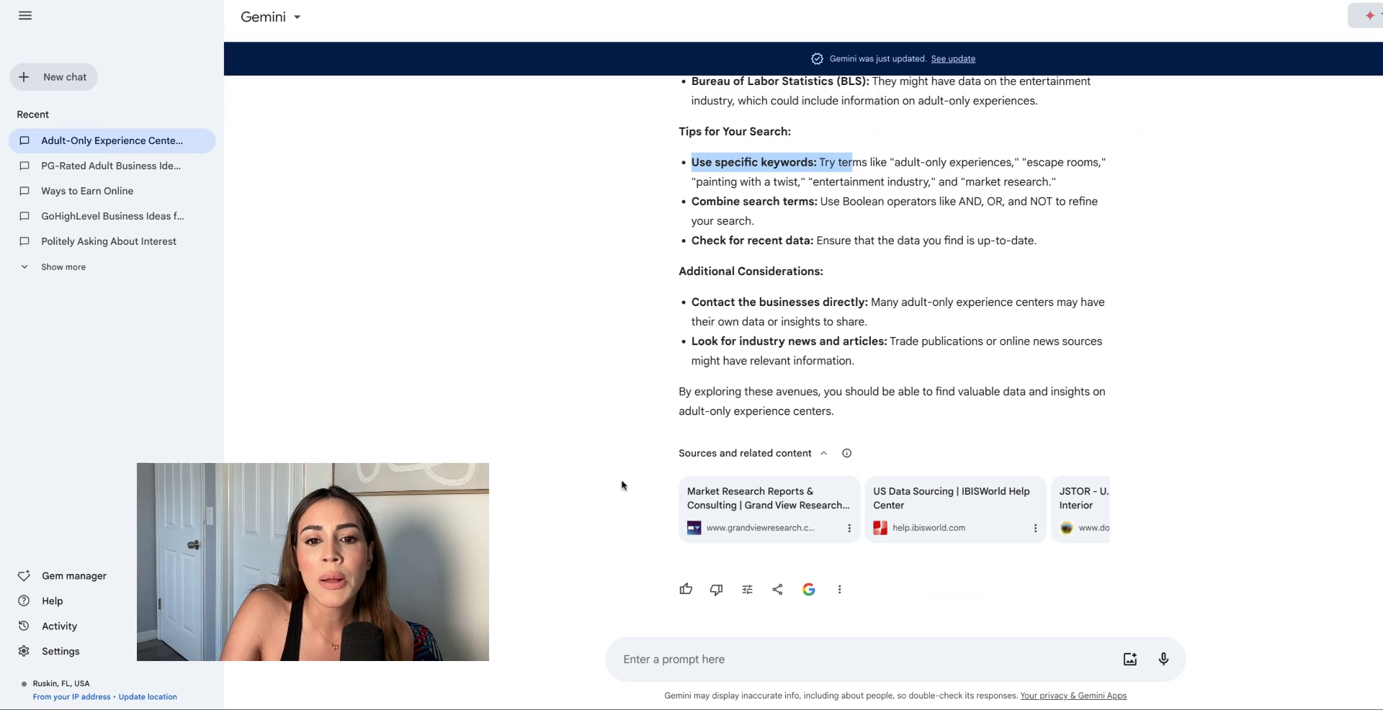
# Step: Switch from Gemini back to the business plan and examine the Fragrance Enthusiasts segment under Target Audience
pyautogui.click(679, 661)
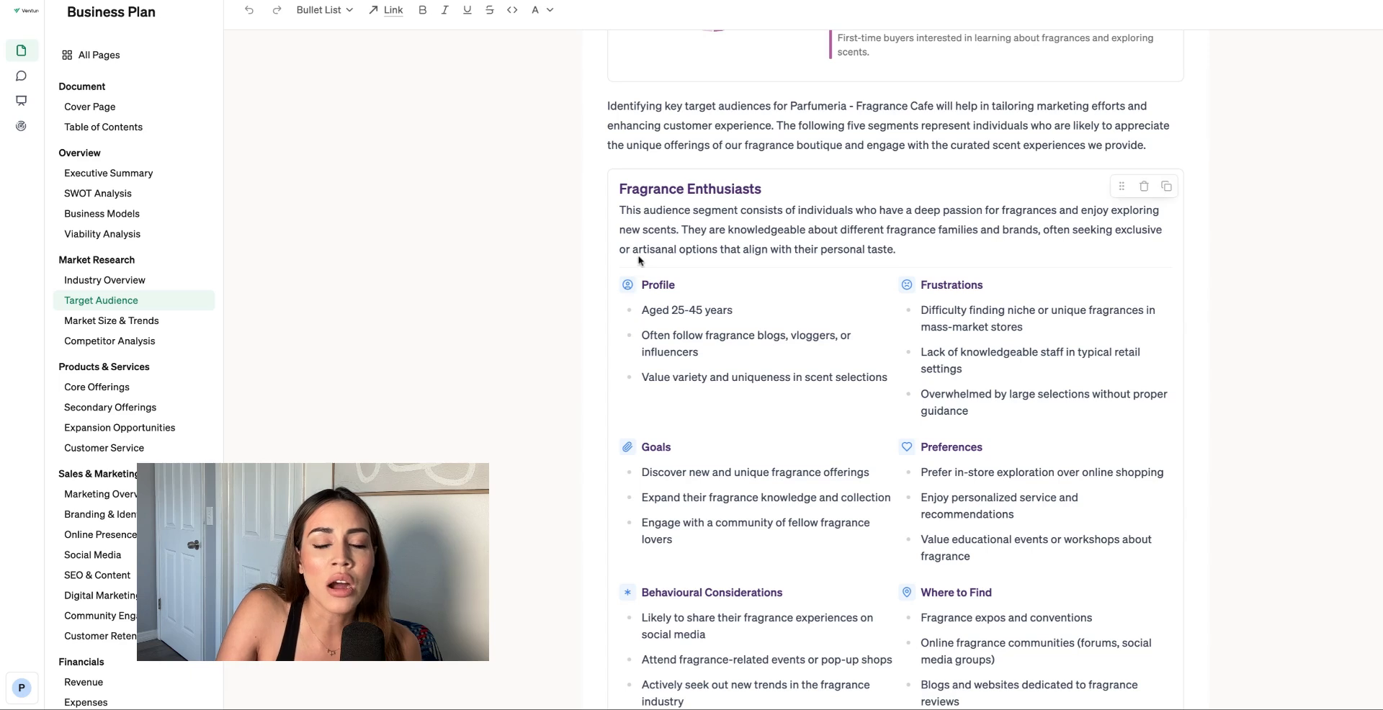
pyautogui.scroll(-1, 754, 334)
pyautogui.scroll(-1, 754, 335)
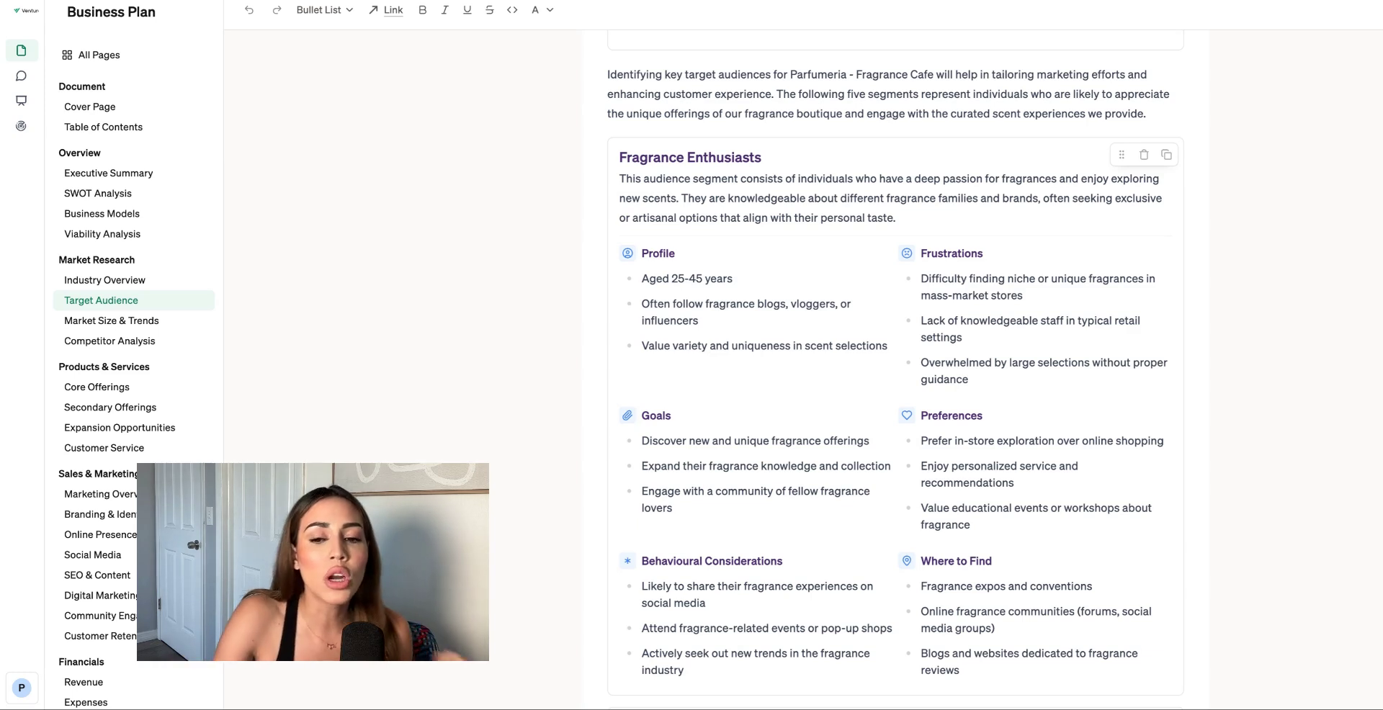
pyautogui.scroll(-1, 893, 361)
pyautogui.scroll(-3, 894, 360)
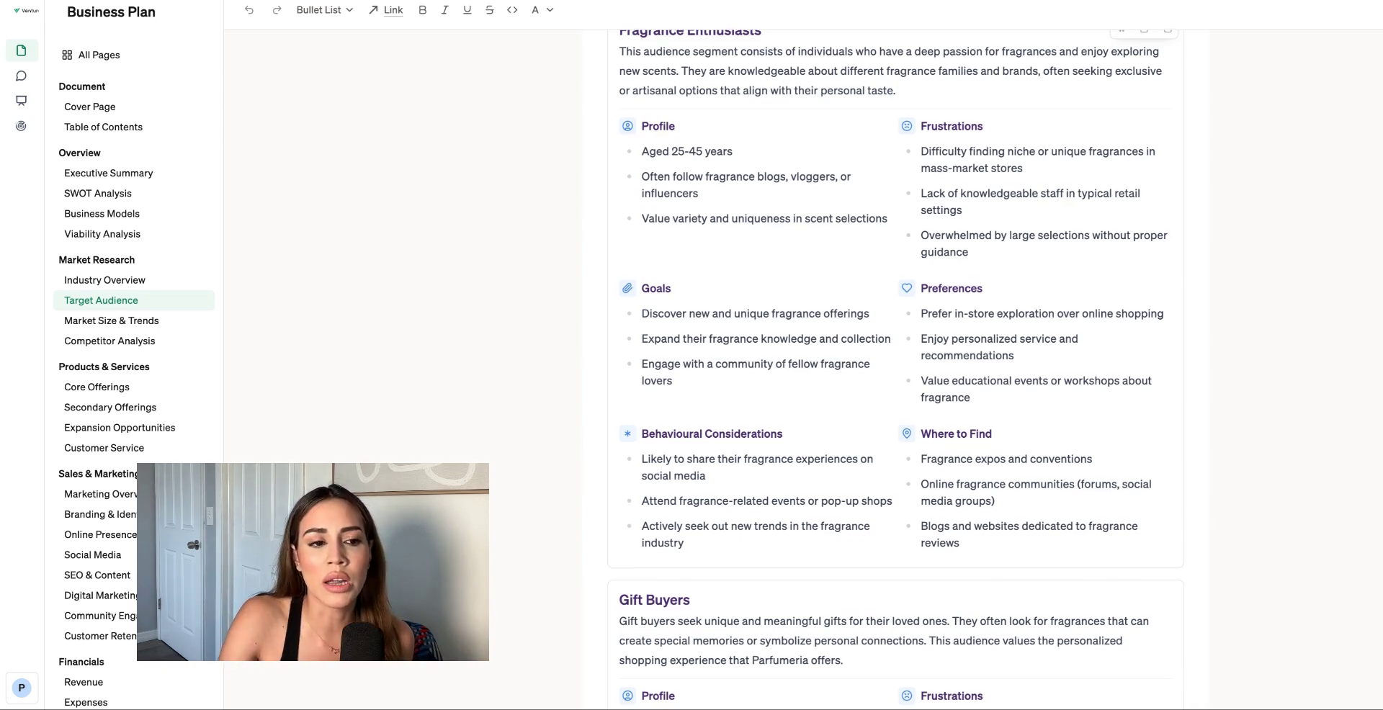
# Step: Skim the remaining Target Audience segments through Aroma Therapy Enthusiasts, and examine the TAM, SAM and SOM chart in Market Size & Trends
pyautogui.scroll(-1, 899, 369)
pyautogui.scroll(-1, 899, 368)
pyautogui.scroll(-10, 704, 490)
pyautogui.scroll(-8, 705, 413)
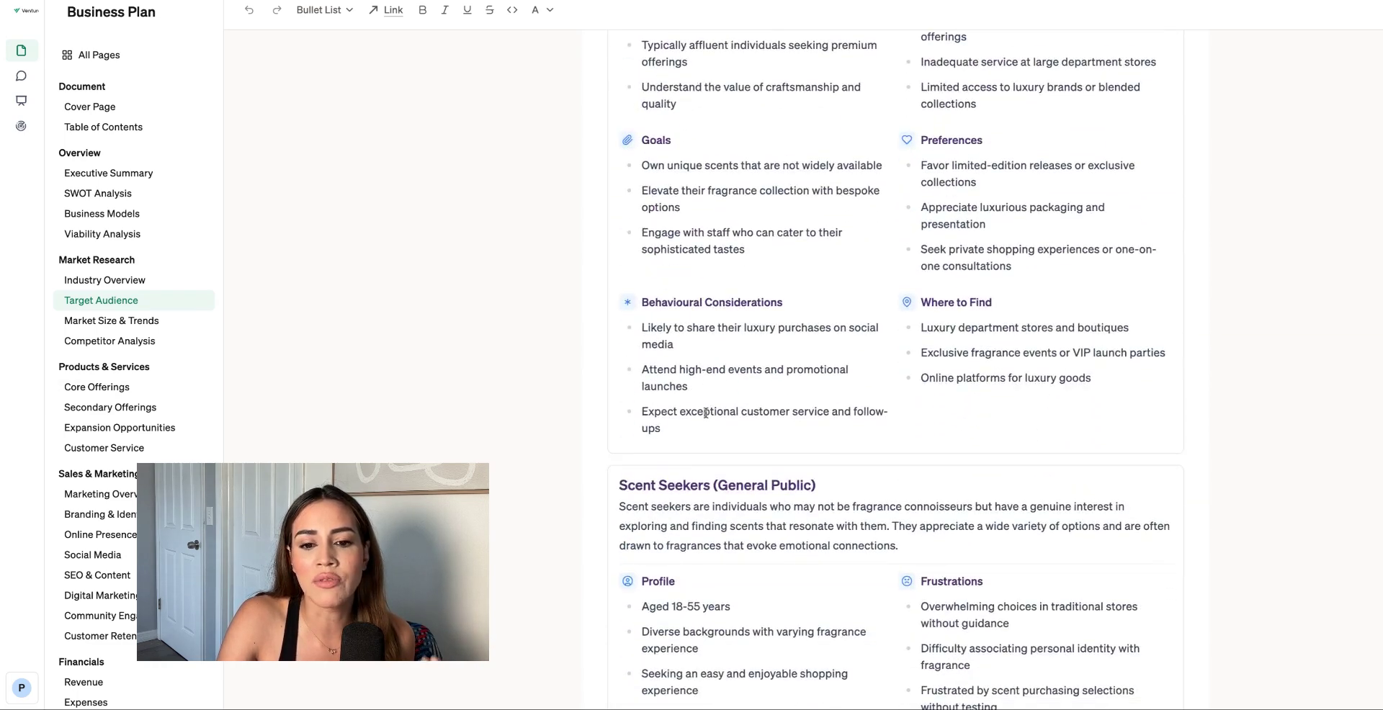
pyautogui.scroll(-7, 897, 370)
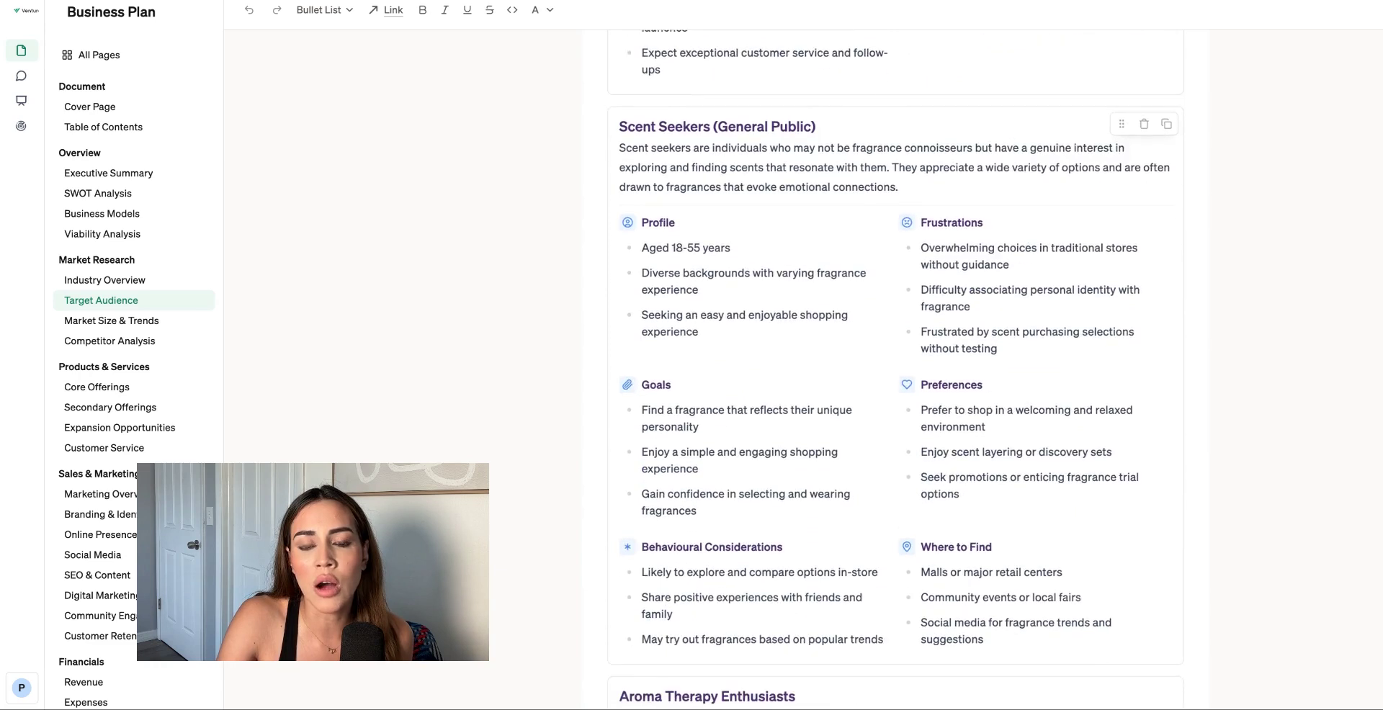
pyautogui.scroll(-8, 897, 370)
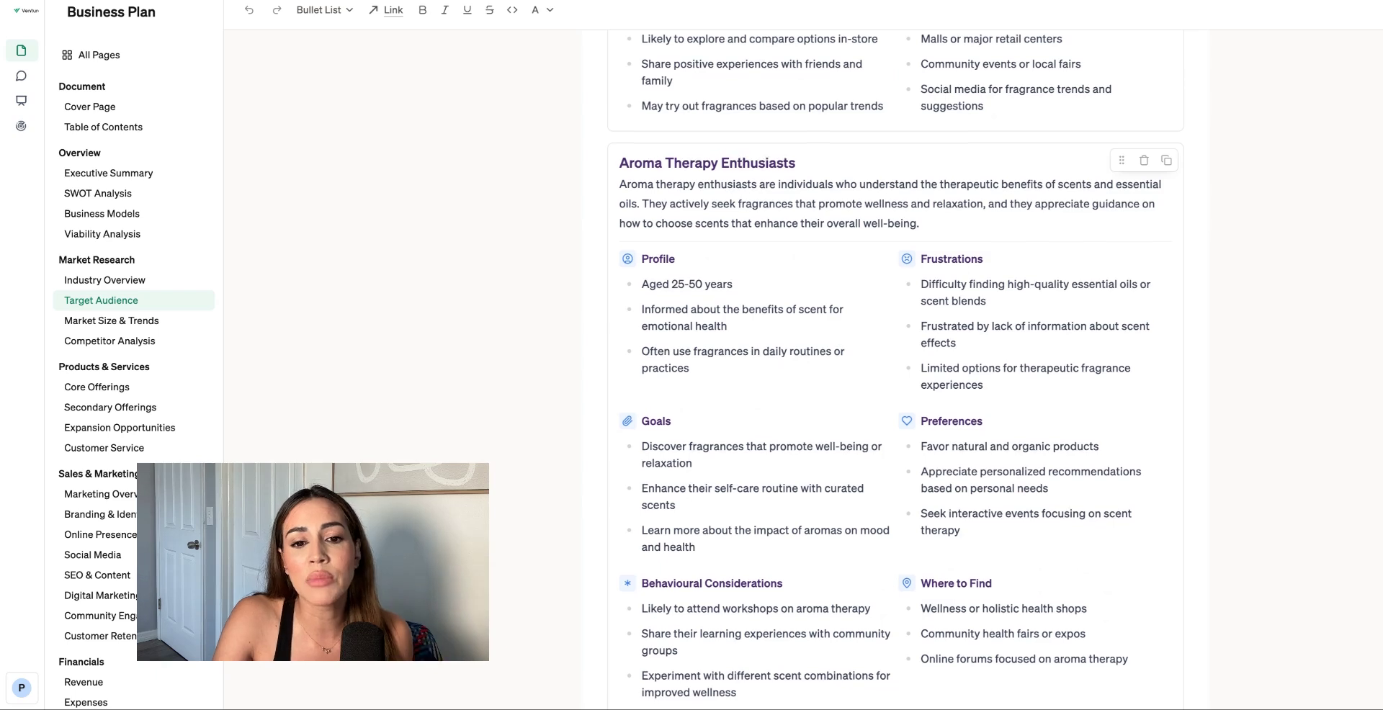
pyautogui.scroll(-2, 897, 370)
pyautogui.scroll(-7, 896, 369)
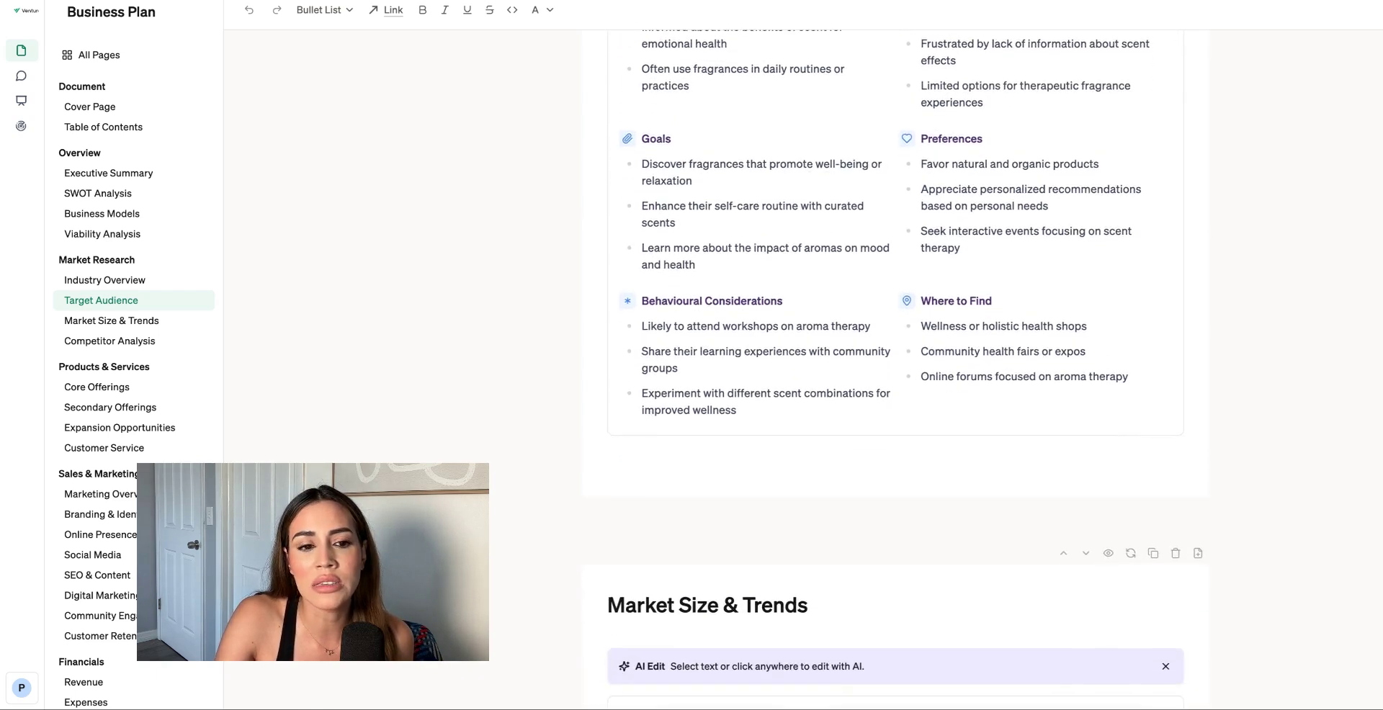
pyautogui.scroll(-5, 897, 370)
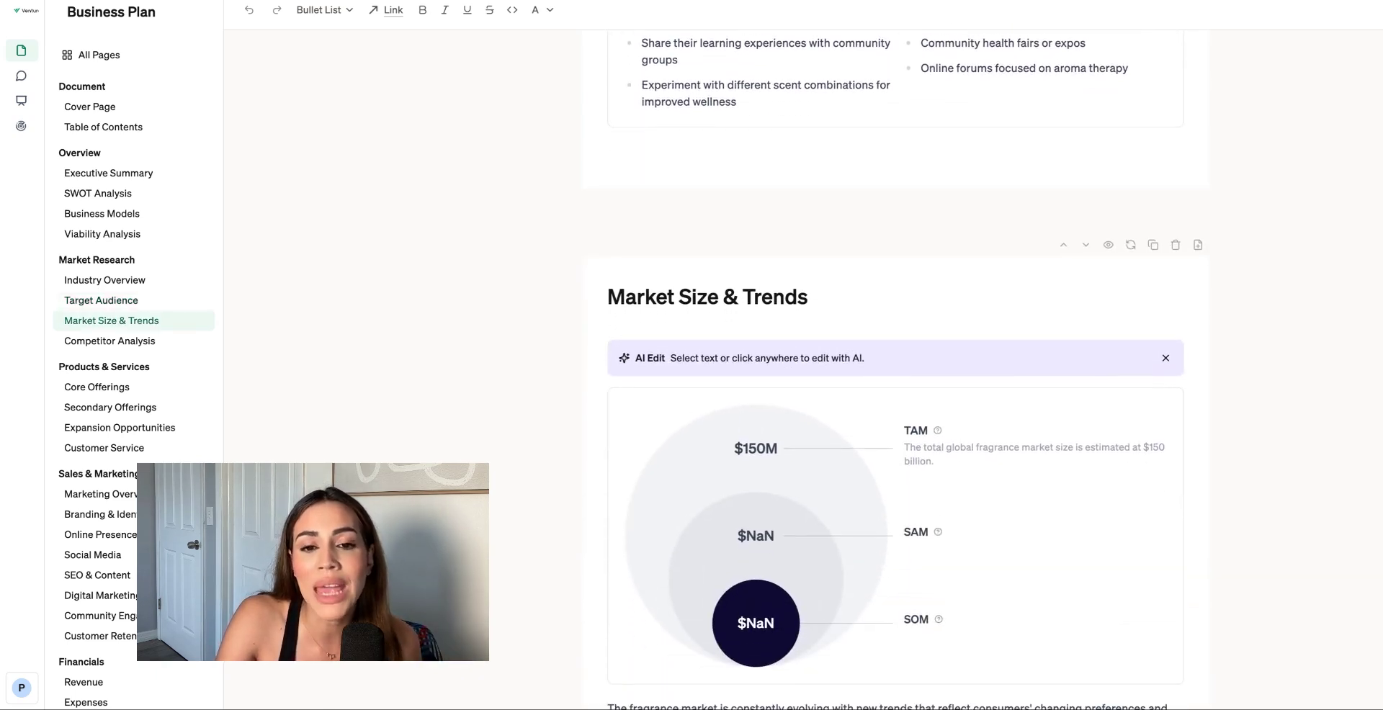
pyautogui.scroll(-1, 896, 468)
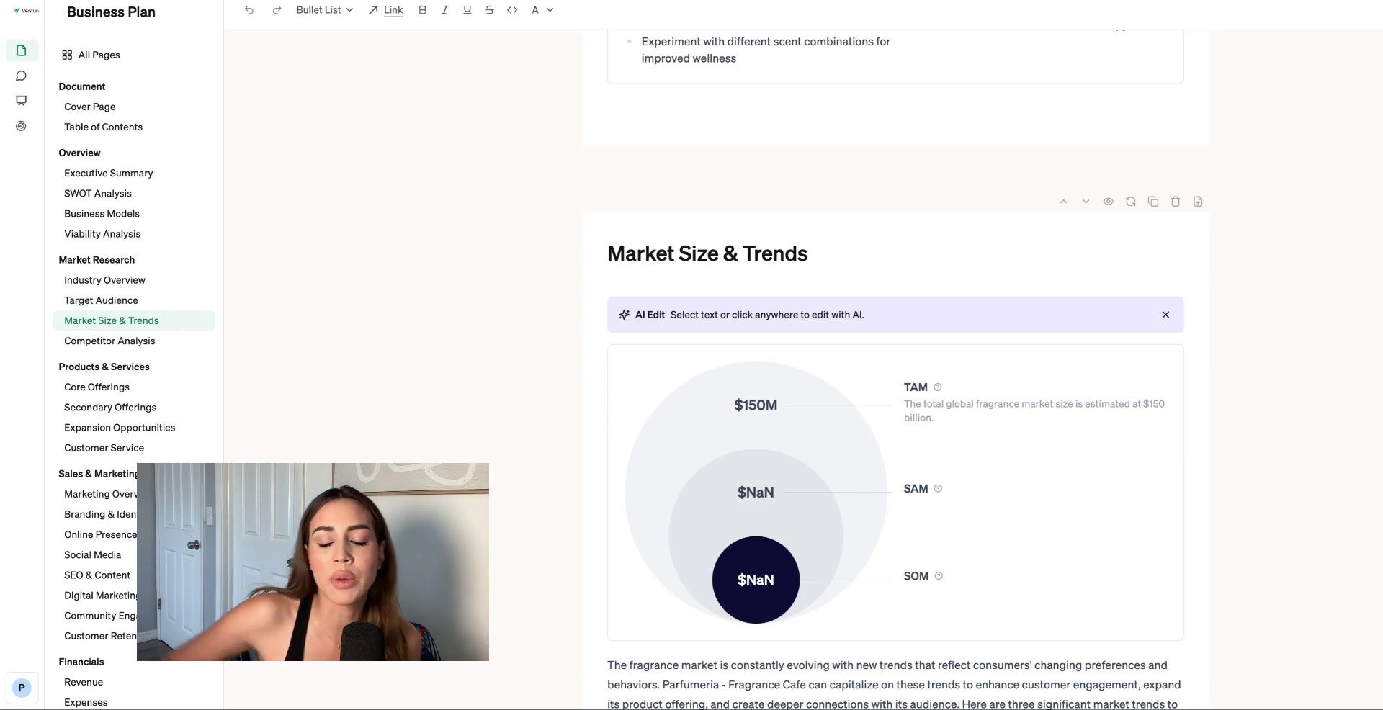
# Step: Go to the Social Media section under Sales & Marketing and reload the page
pyautogui.scroll(-1, 105, 378)
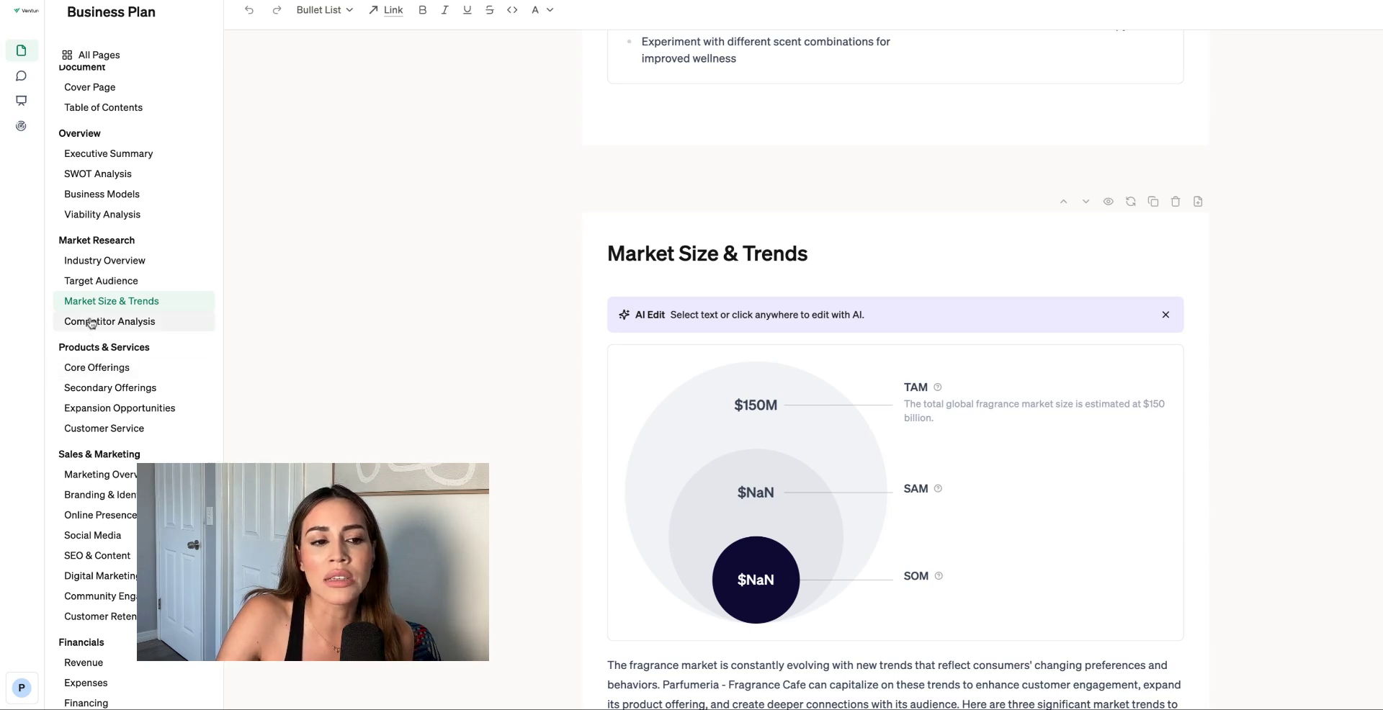
pyautogui.scroll(-1, 91, 323)
pyautogui.scroll(-1, 99, 335)
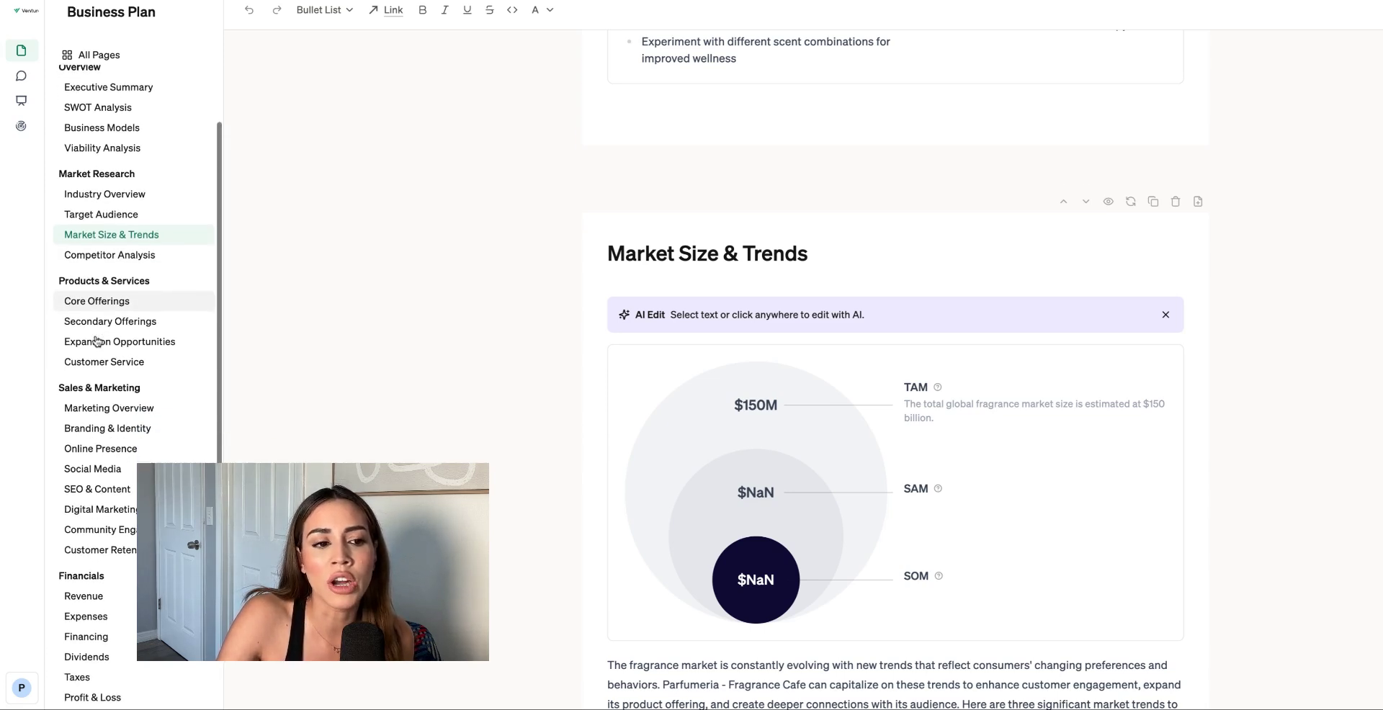
pyautogui.click(100, 361)
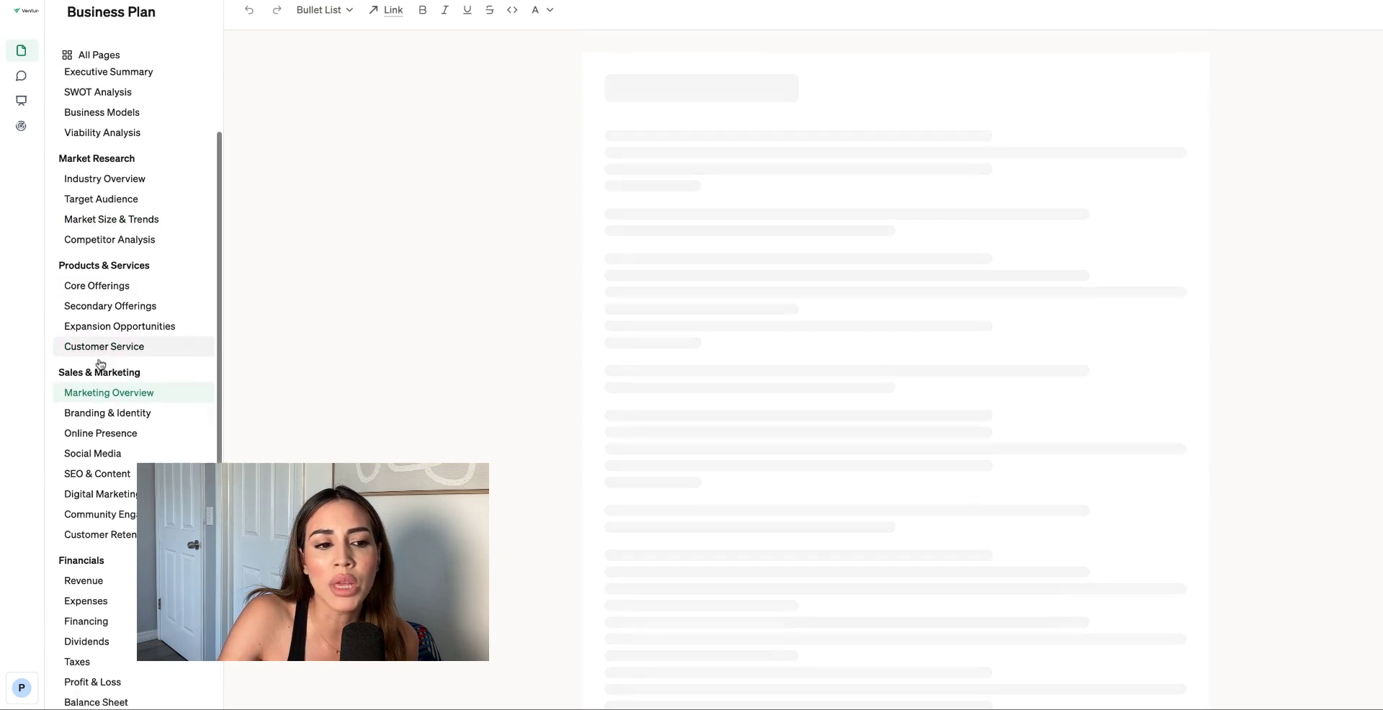
pyautogui.scroll(-1, 100, 364)
pyautogui.scroll(-1, 100, 364)
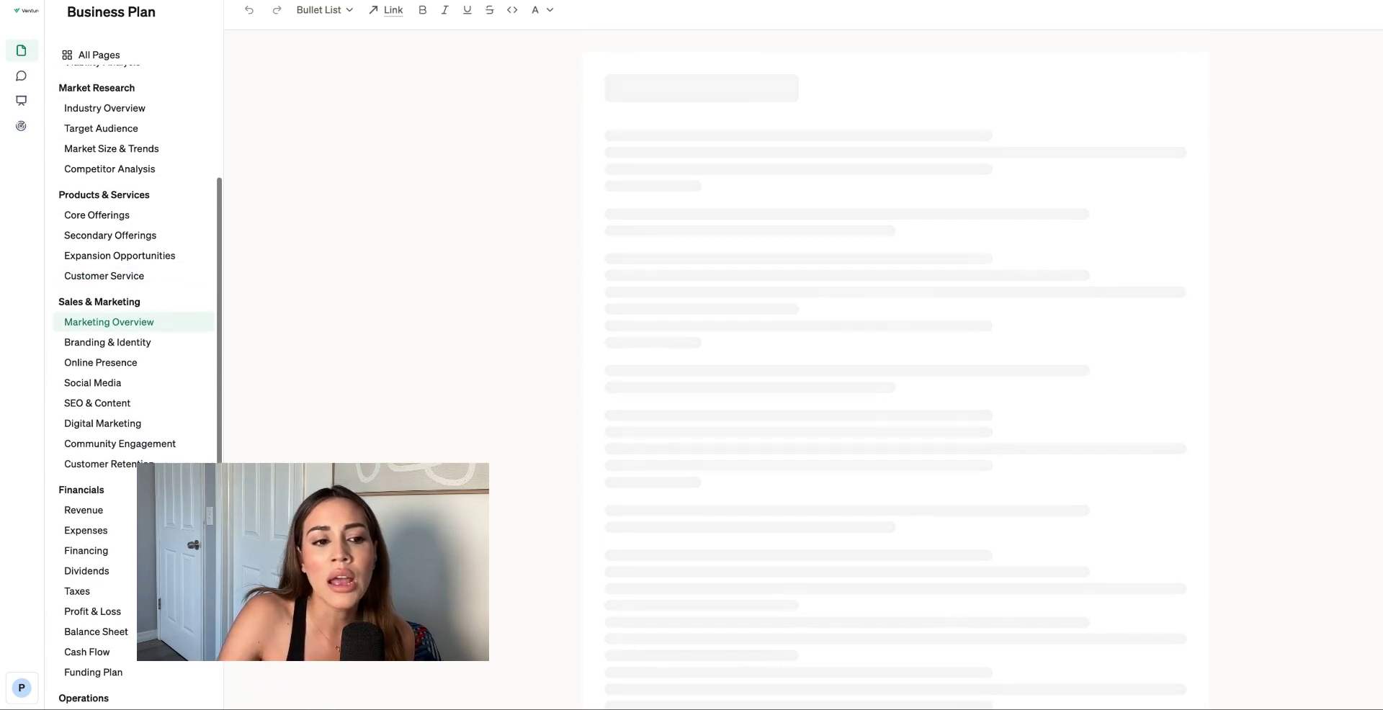
pyautogui.click(109, 383)
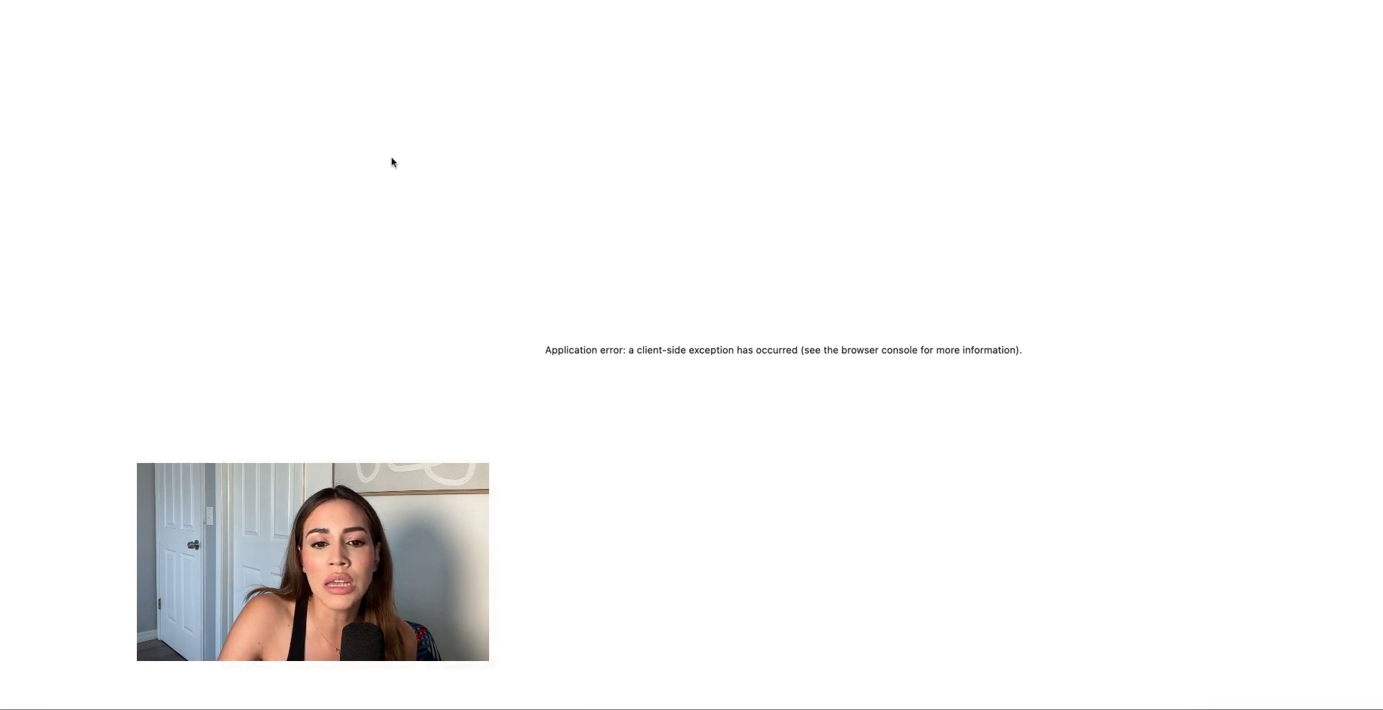
pyautogui.press('super+r')
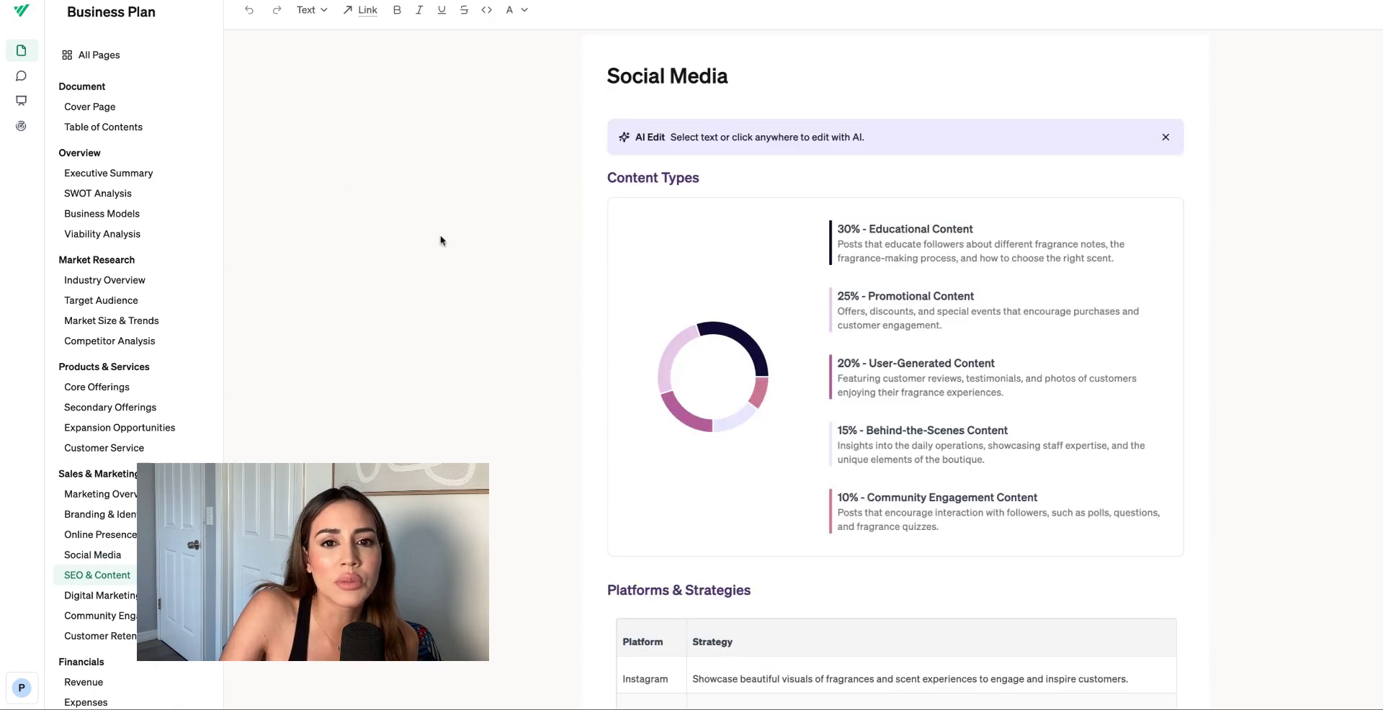
# Step: Review the Social Media section's content types, platform strategies and marketing ideas
pyautogui.scroll(-1, 441, 239)
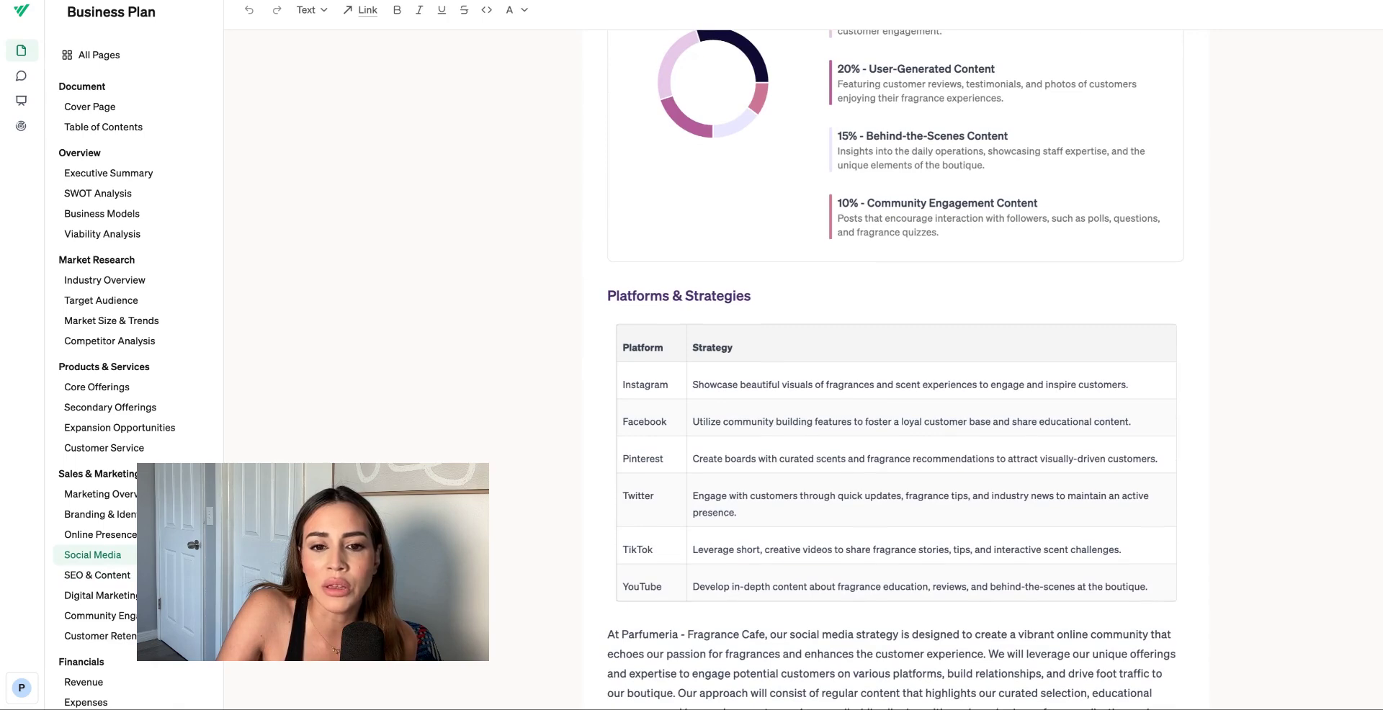
pyautogui.scroll(-1, 896, 367)
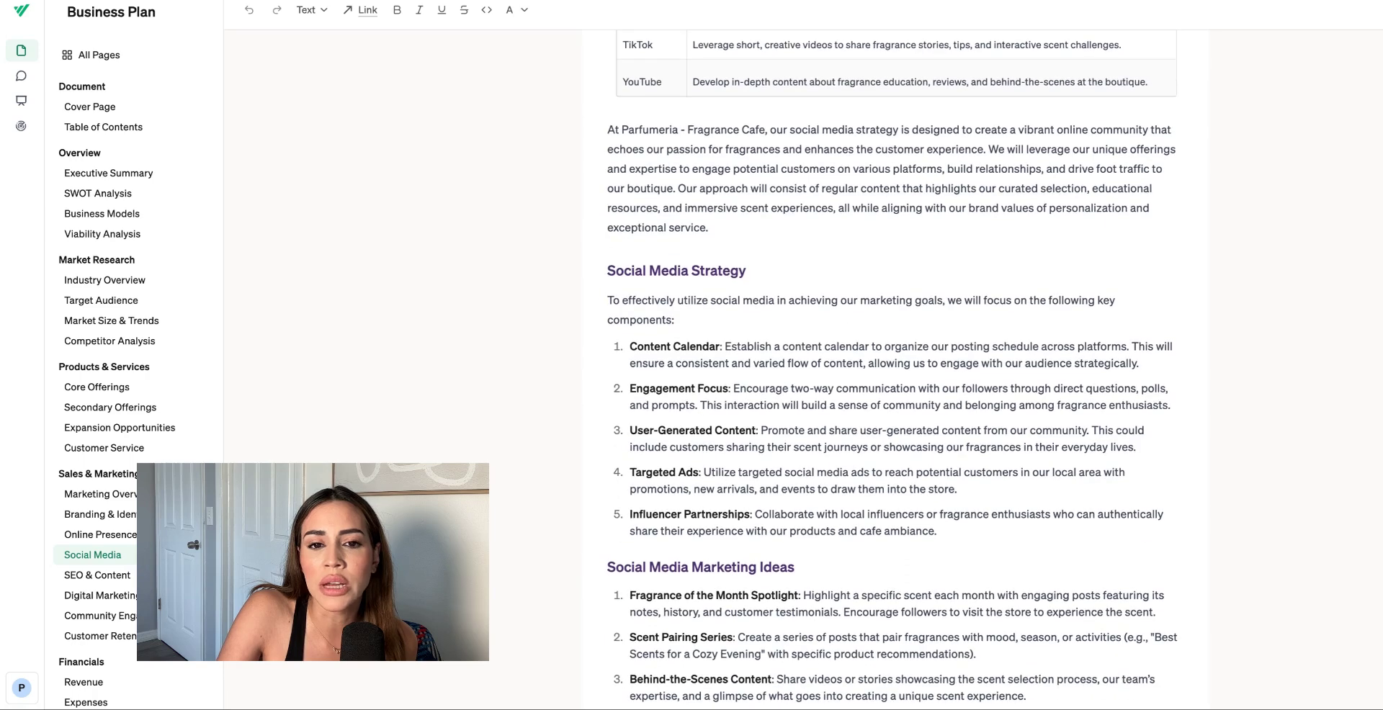
pyautogui.scroll(-3, 456, 267)
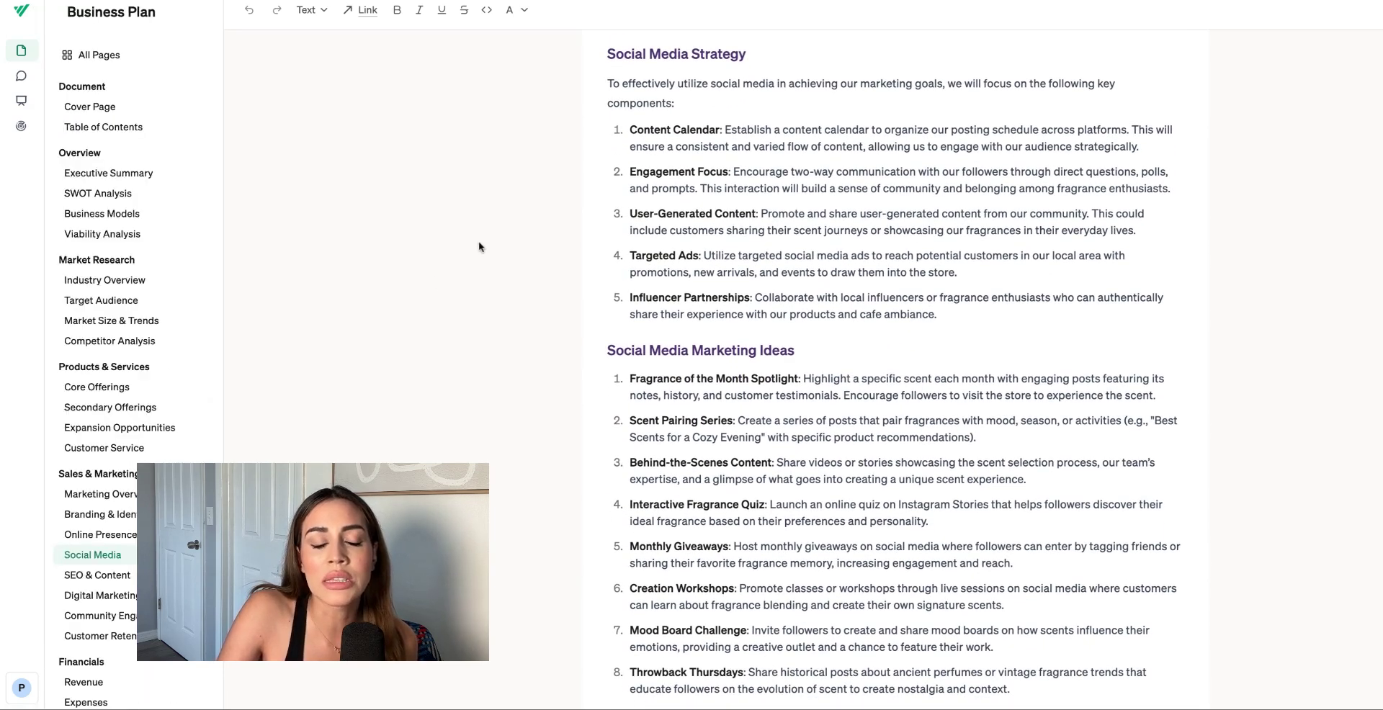
pyautogui.scroll(-8, 470, 242)
pyautogui.scroll(-3, 471, 242)
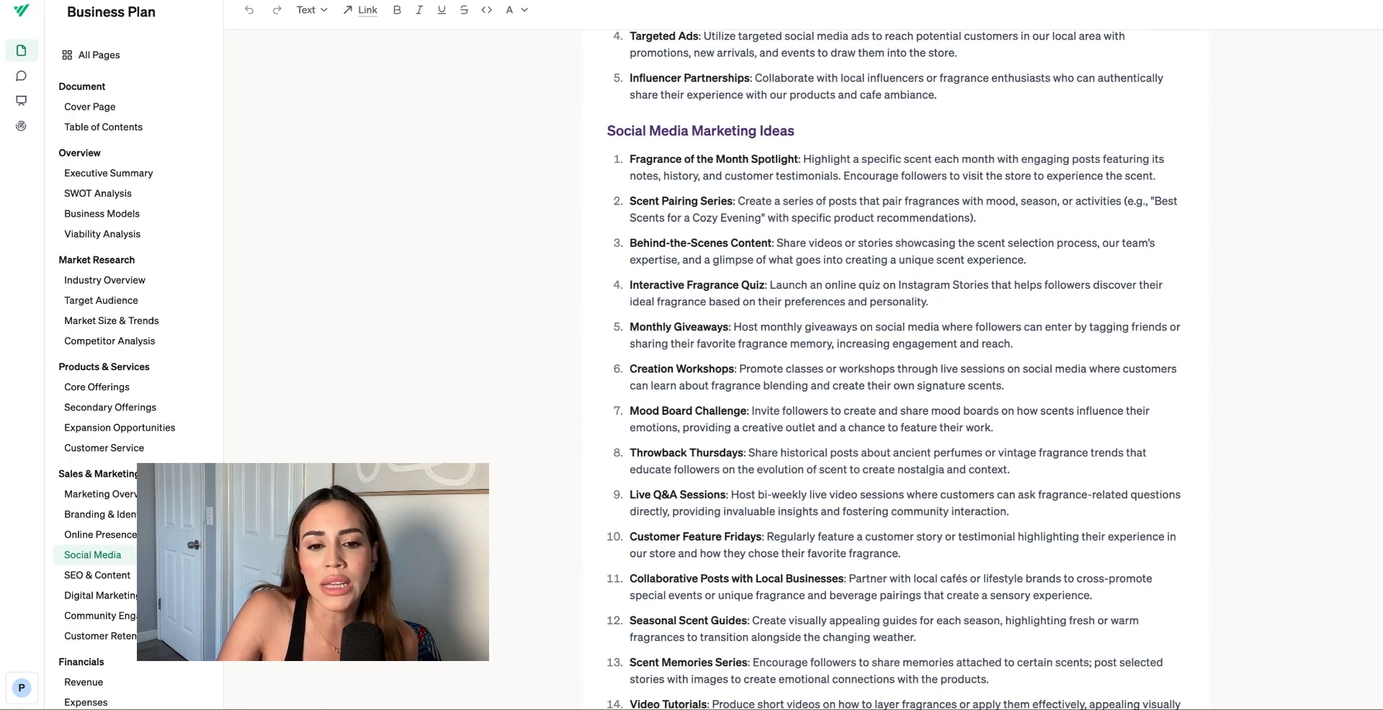
pyautogui.scroll(-4, 470, 242)
pyautogui.scroll(-4, 893, 367)
pyautogui.scroll(-1, 705, 183)
# Step: Copy the Creation Workshops idea into the ChatGPT conversation and ask "do you have any better ideas?"
pyautogui.tripleClick(802, 203)
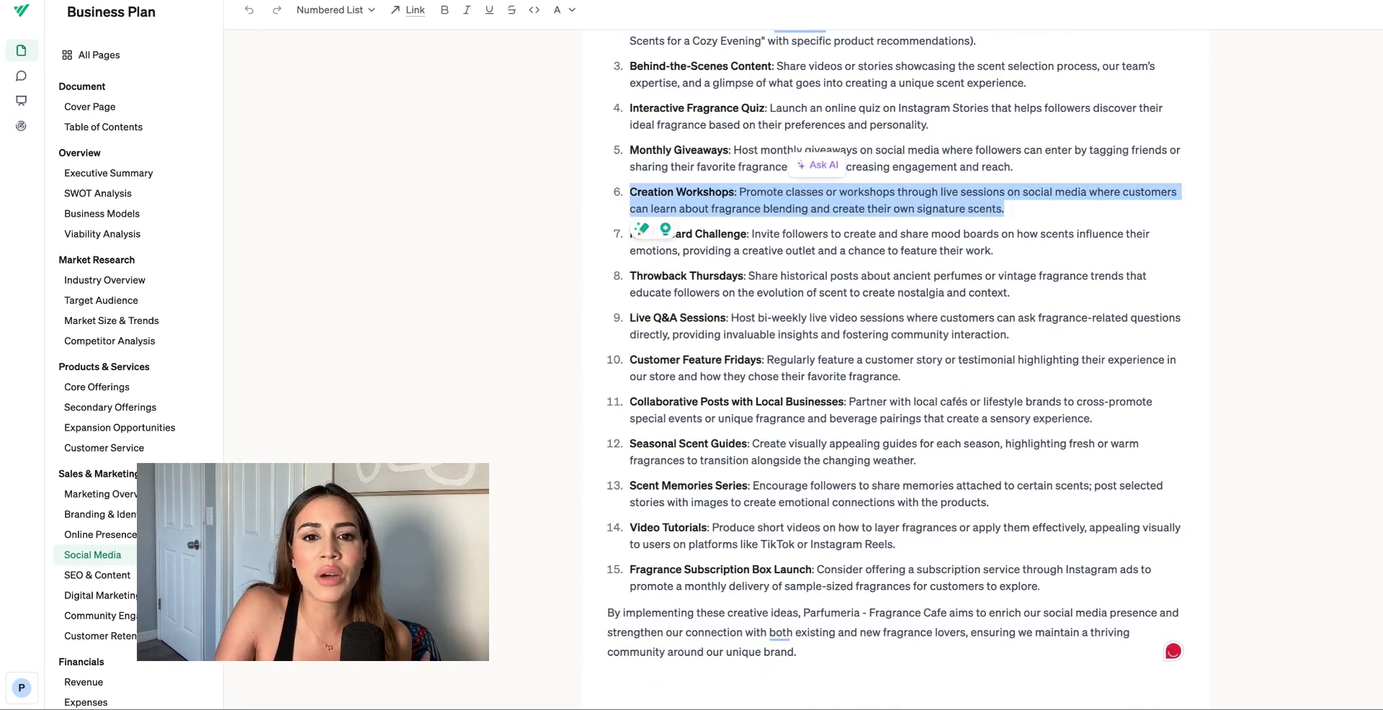
pyautogui.press('super+Tab')
pyautogui.click(680, 652)
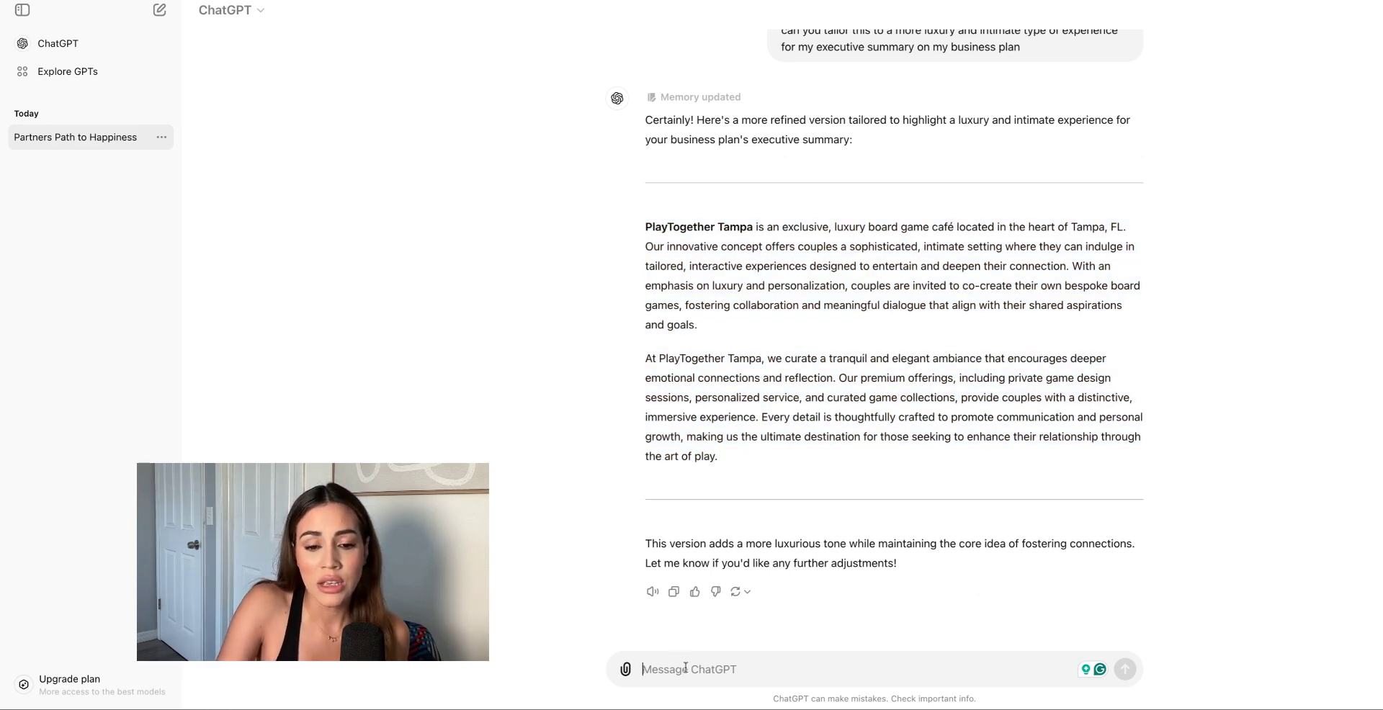
pyautogui.write('1. **Creation Workshops**: Promote classes or workshops through live sessions on social media where customers can learn about fragrance blending and create their own signature scents.')
pyautogui.hotkey('shift', 'Return')
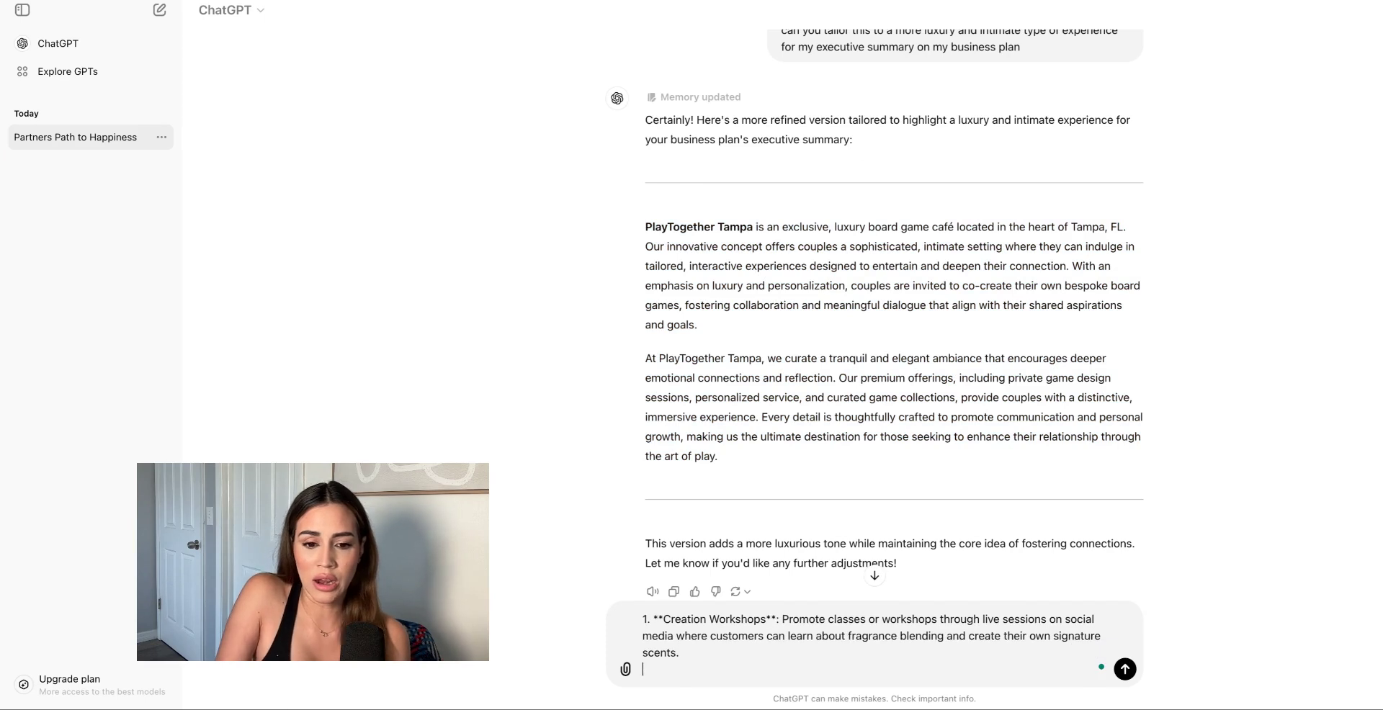
pyautogui.hotkey('shift', 'Return')
pyautogui.write('do you have an')
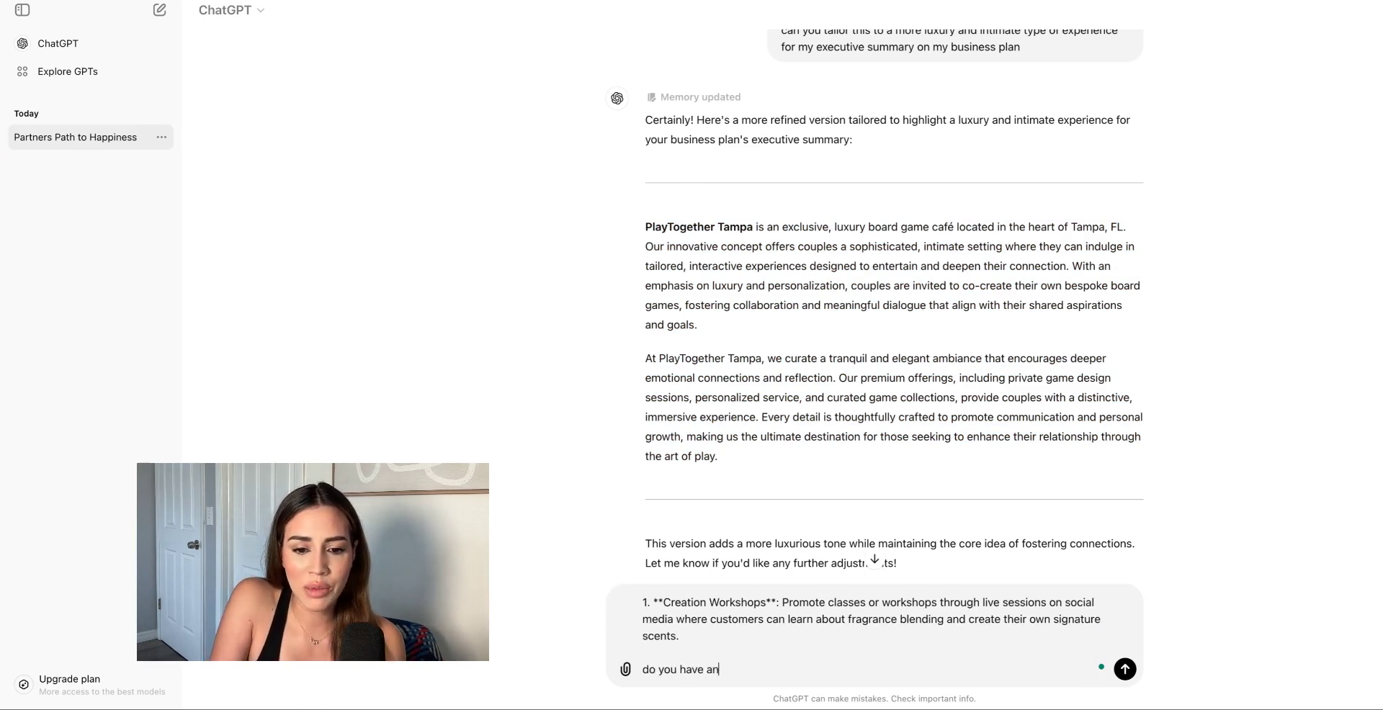
pyautogui.write('y better ideas?')
pyautogui.press('Return')
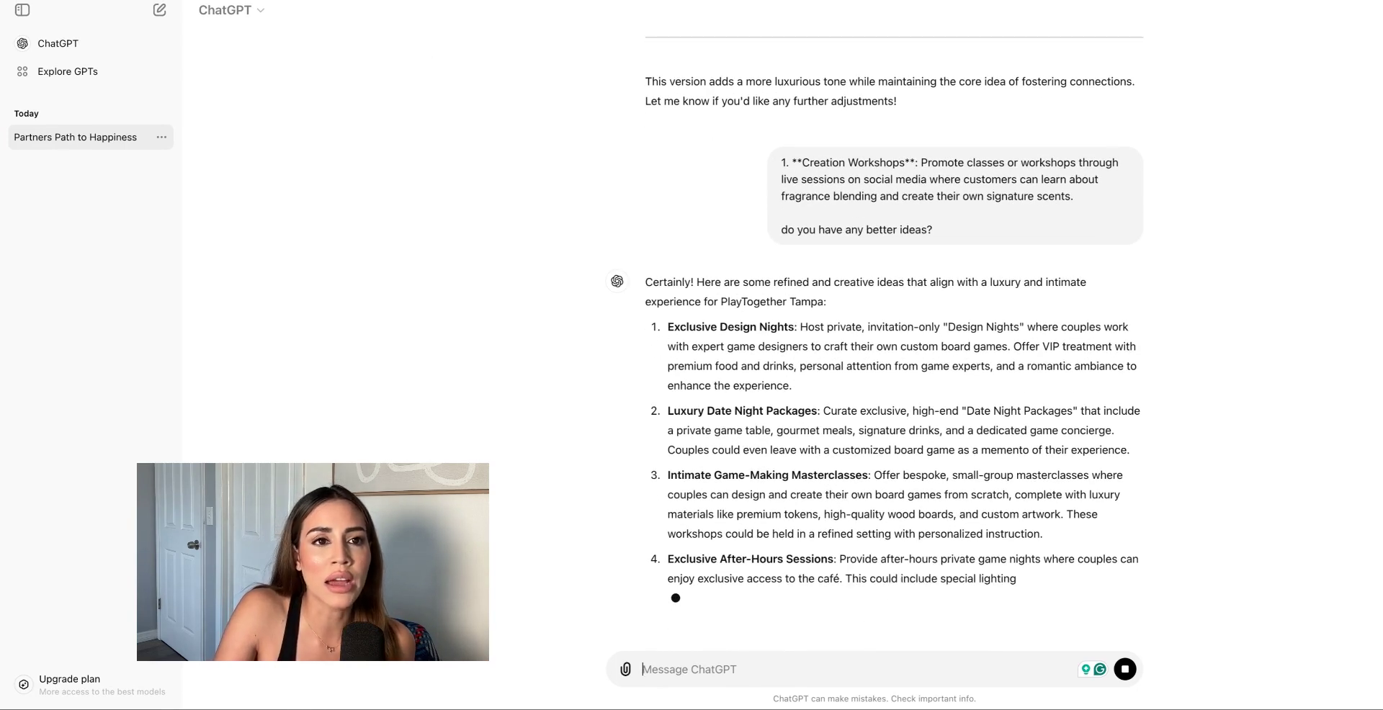
# Step: Select the Exclusive Design Nights suggestion in ChatGPT and switch back to the plan's Social Media Marketing Ideas
pyautogui.tripleClick(775, 344)
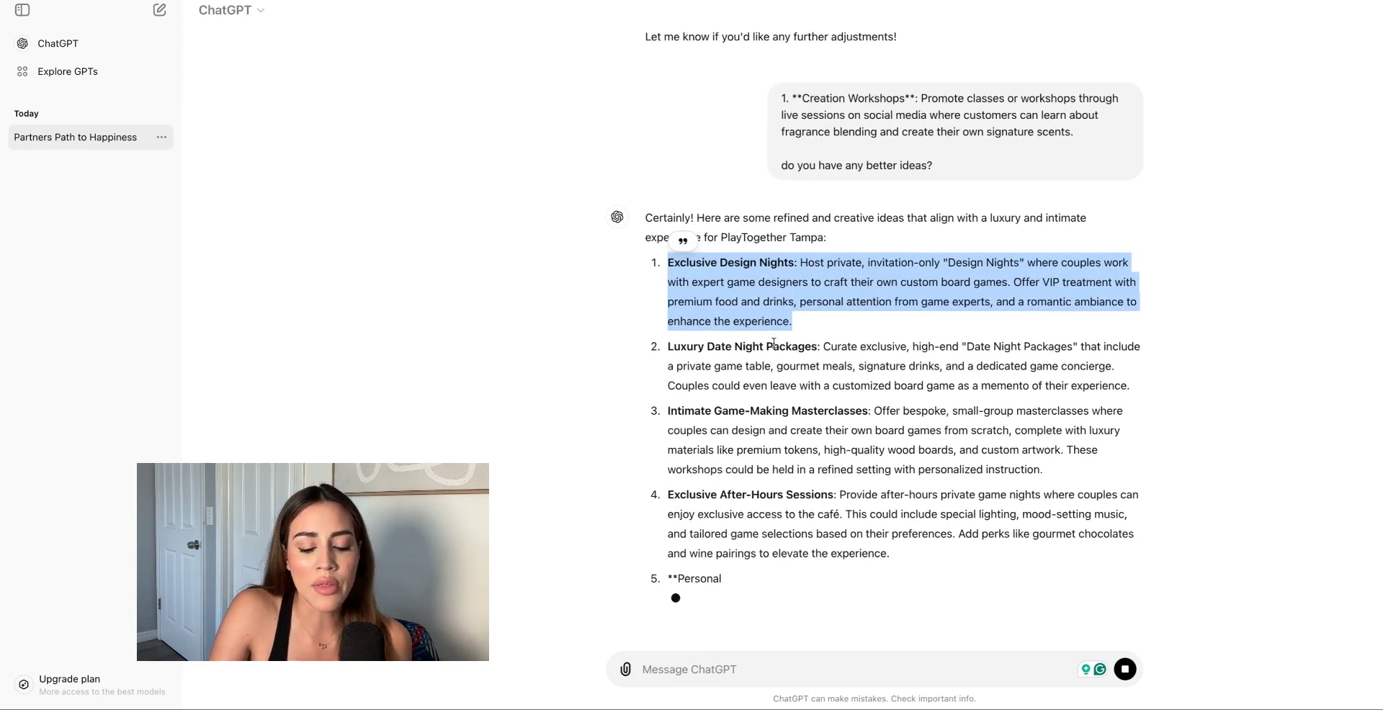
pyautogui.press('super+Tab')
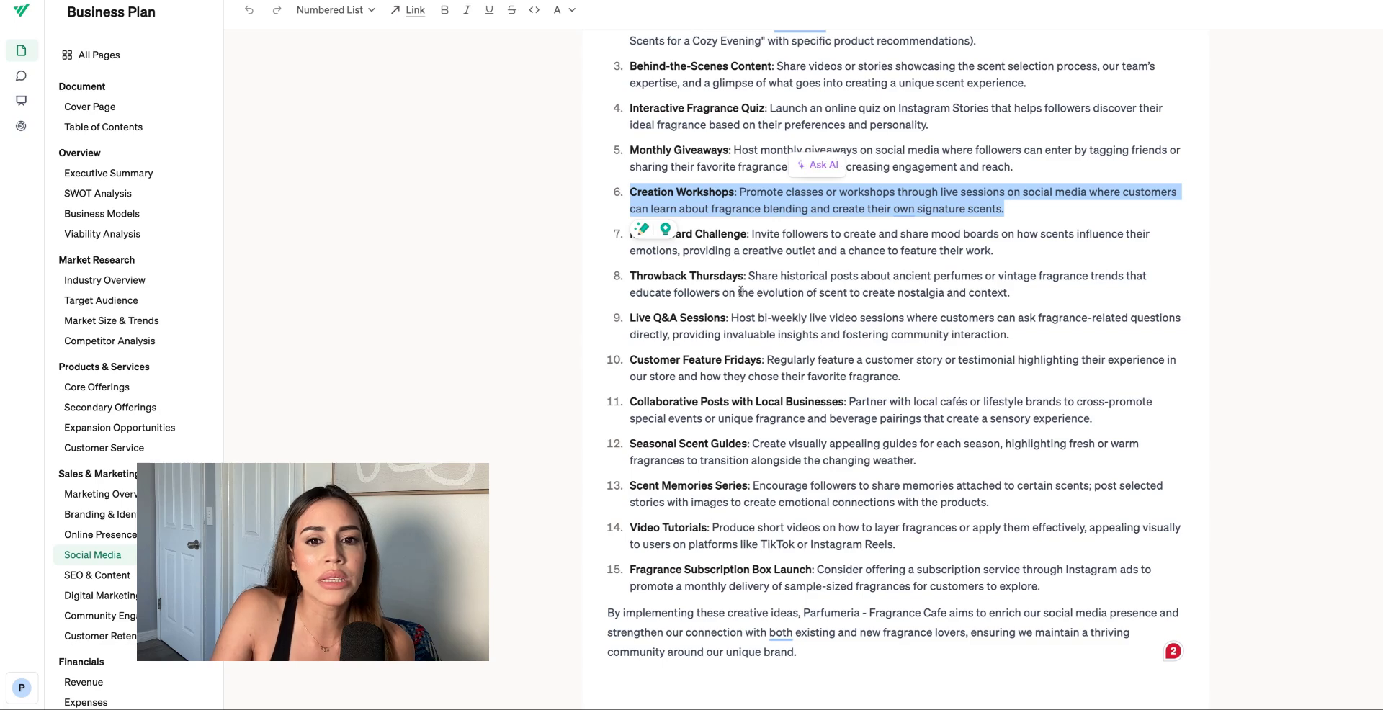
# Step: Skim the SEO & Content section's keyword table and Blog Post Ideas, and open the Revenue section under Financials
pyautogui.scroll(-15, 867, 409)
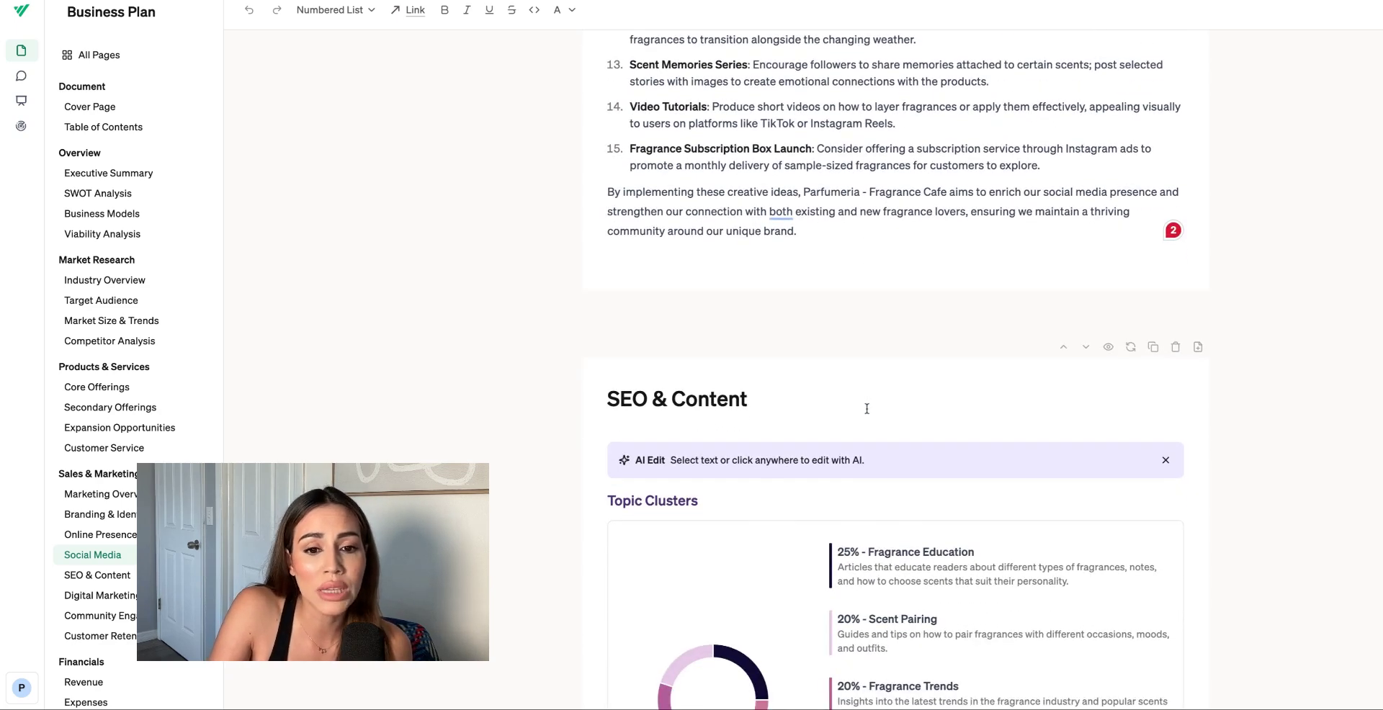
pyautogui.scroll(-12, 893, 367)
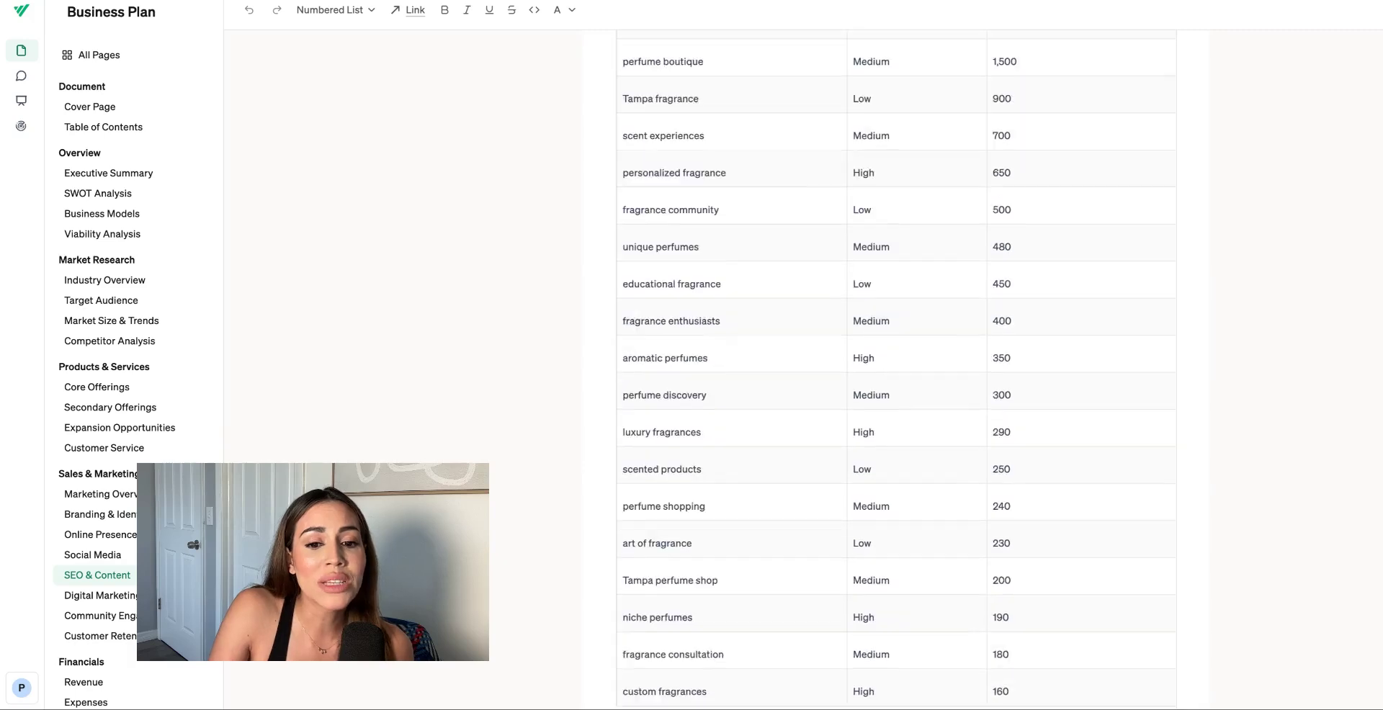
pyautogui.scroll(-5, 893, 368)
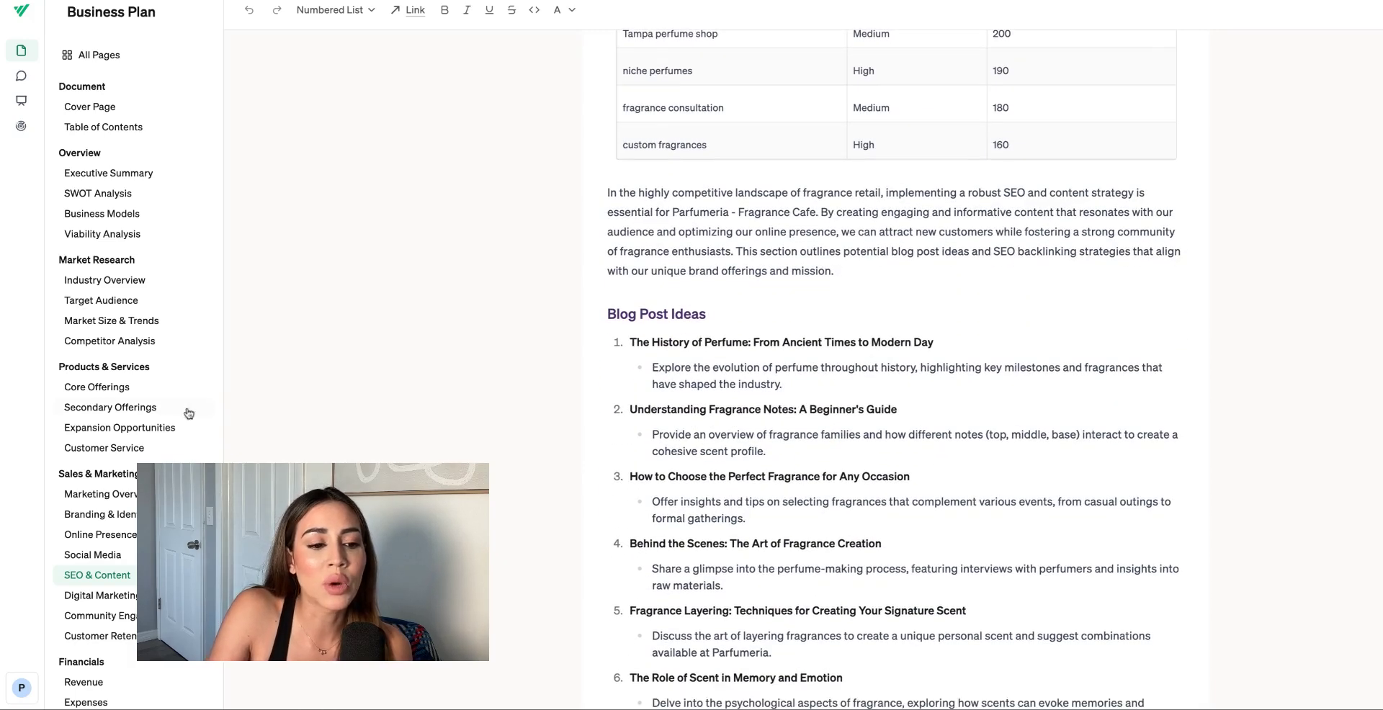
pyautogui.scroll(-6, 180, 416)
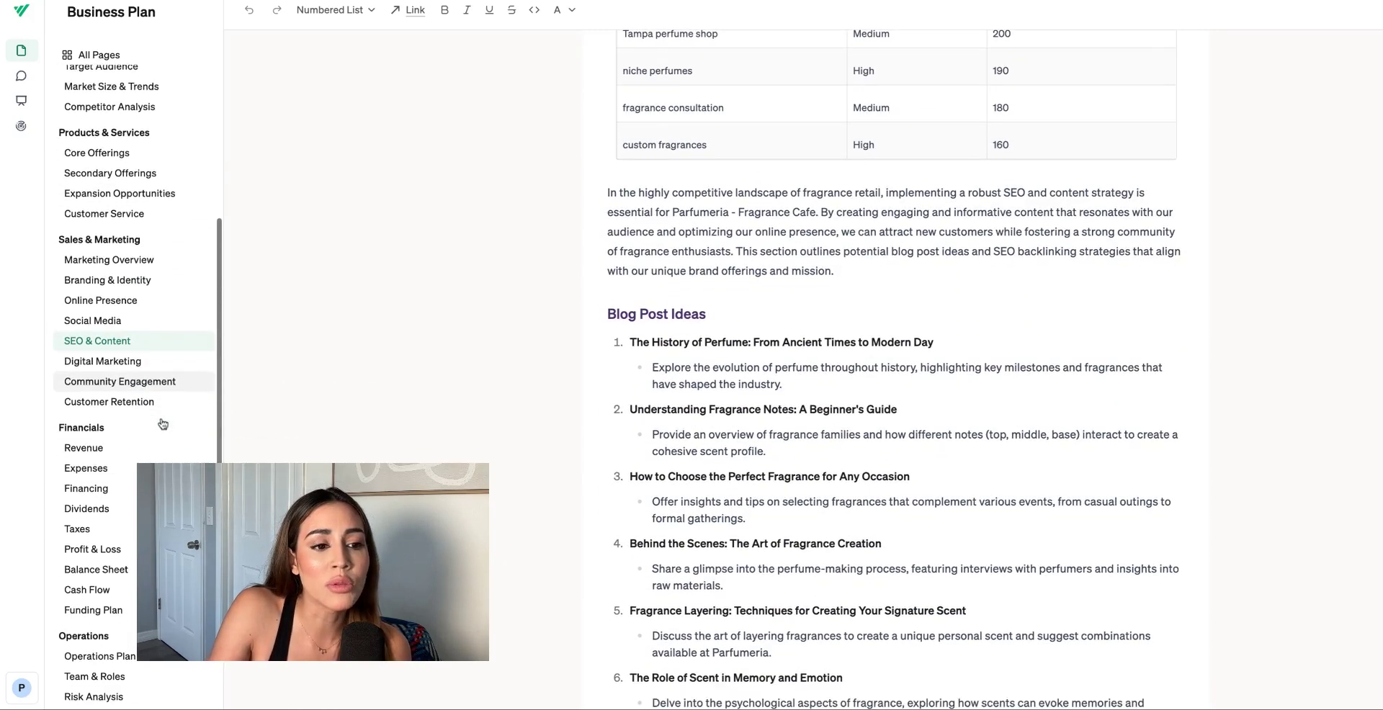
pyautogui.click(85, 447)
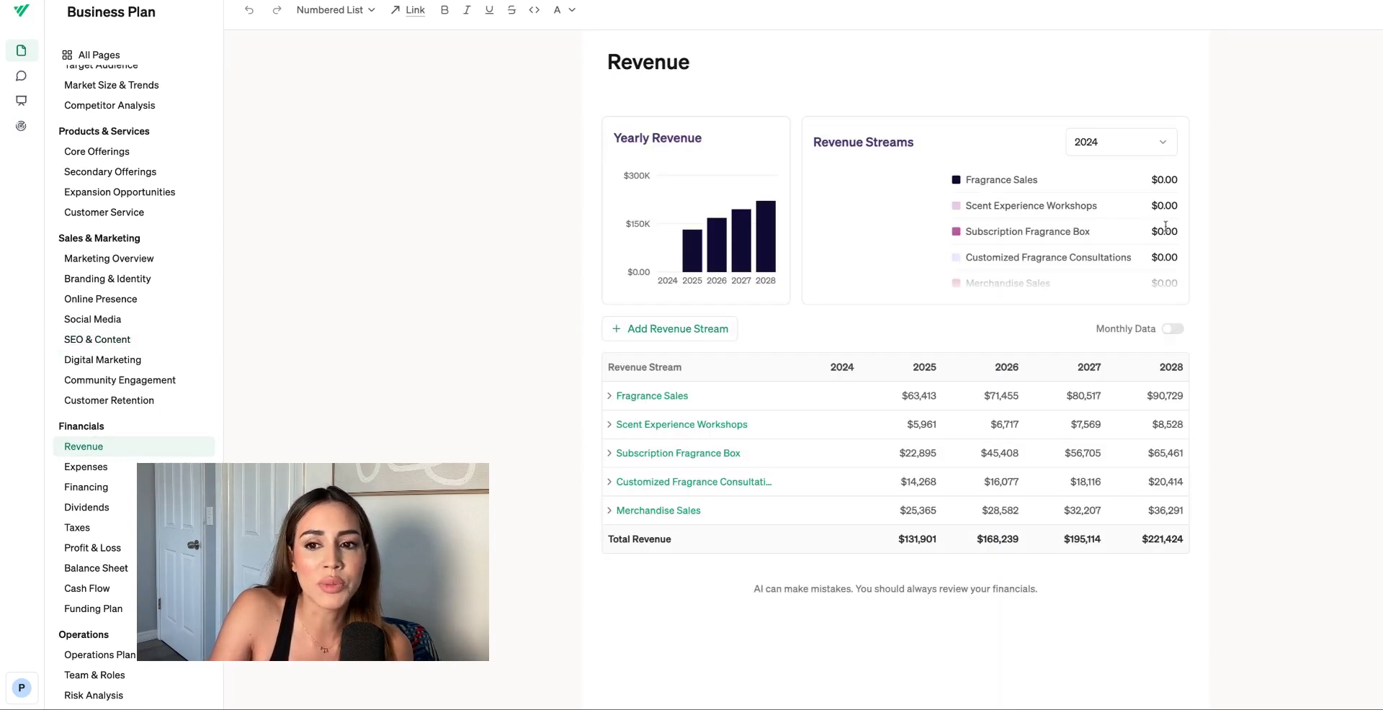
# Step: Look over the Revenue section's revenue stream table, and review the models with their advantages and challenges in the Business Models section
pyautogui.scroll(-1, 1271, 224)
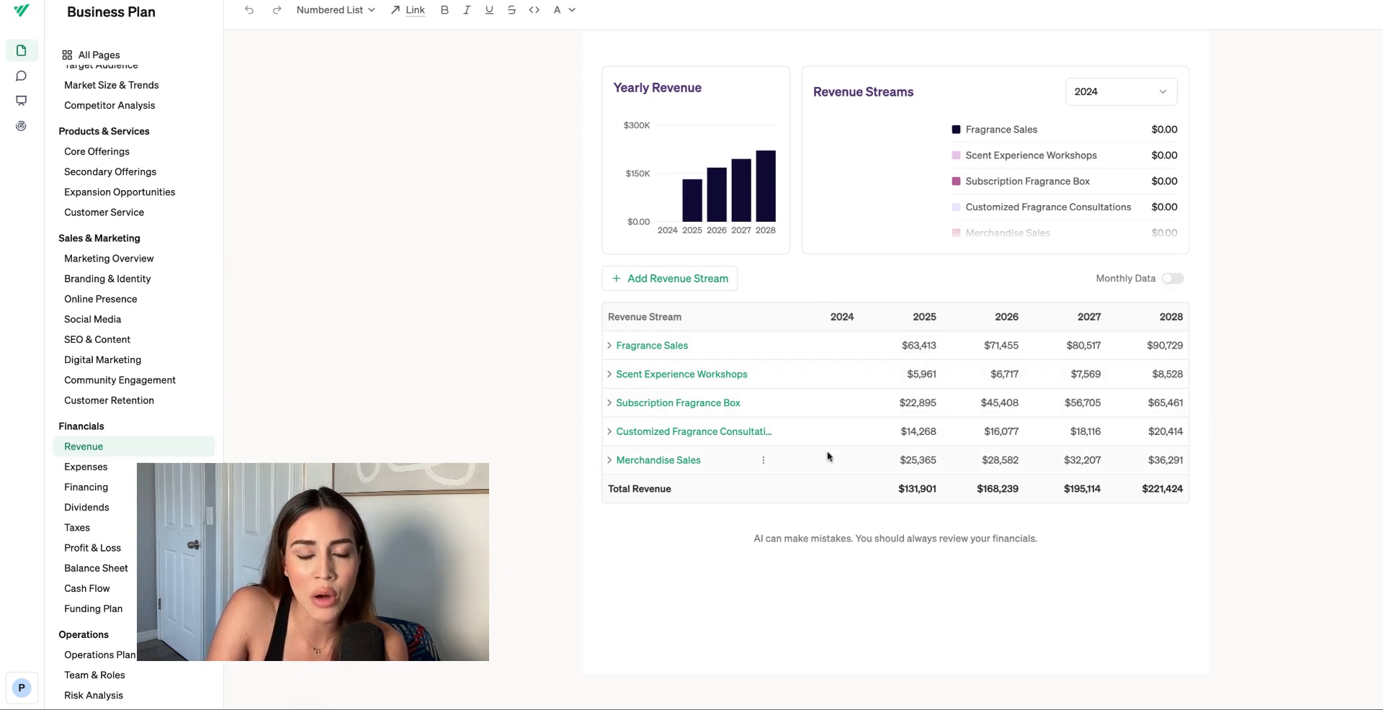
pyautogui.click(632, 345)
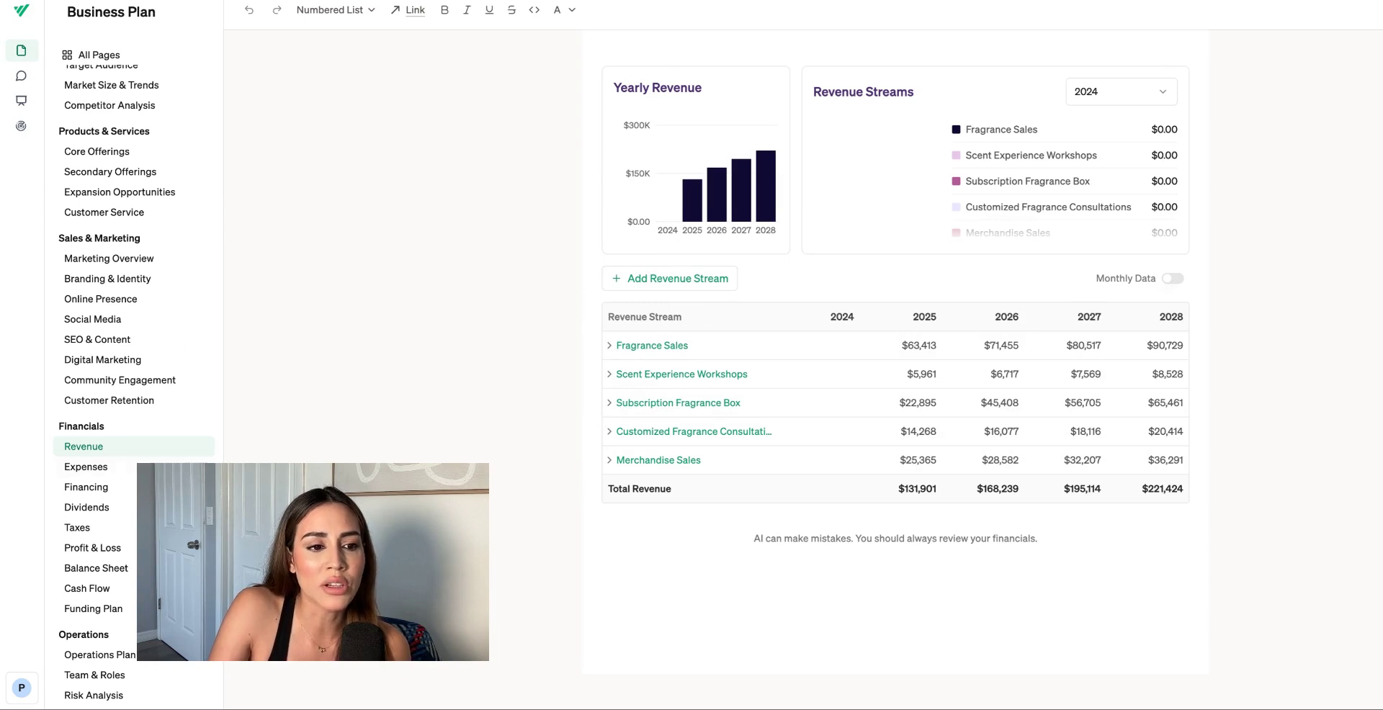
pyautogui.scroll(1, 180, 447)
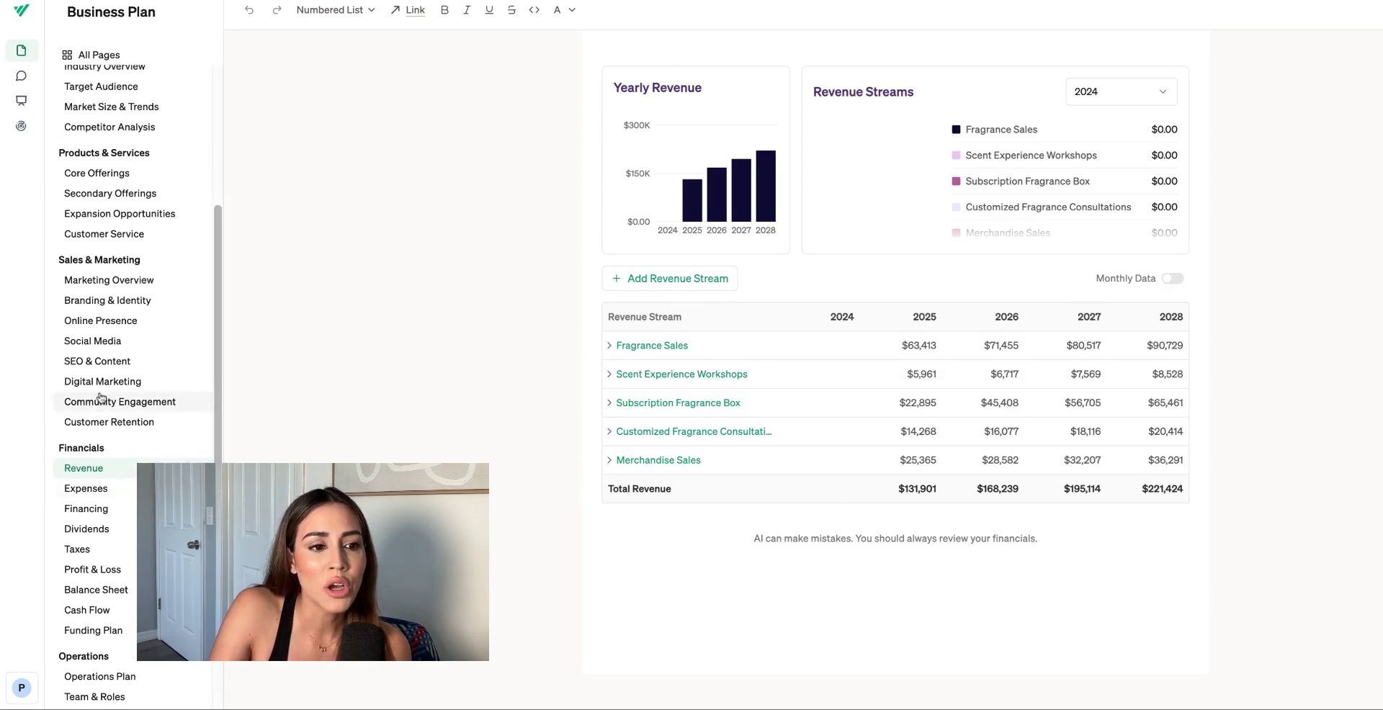
pyautogui.scroll(5, 137, 375)
pyautogui.scroll(1, 162, 340)
pyautogui.click(106, 210)
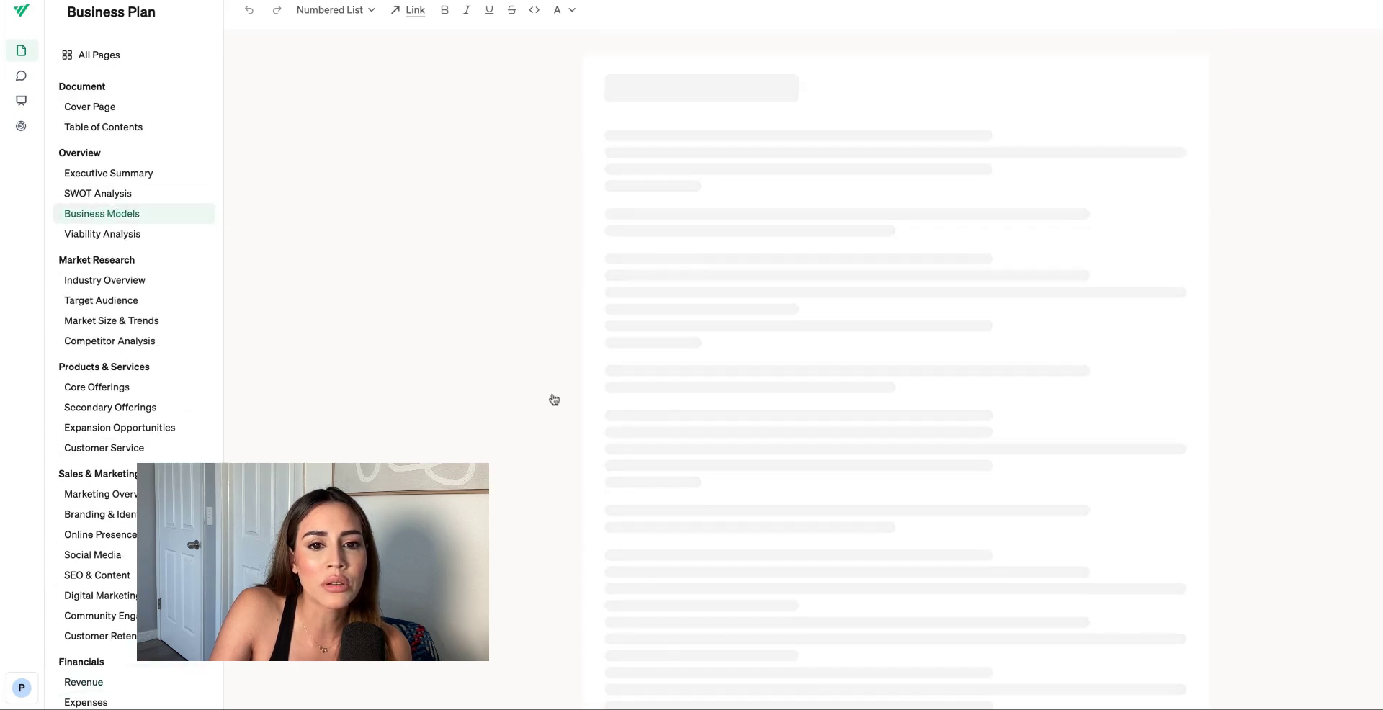
pyautogui.scroll(-3, 554, 400)
pyautogui.scroll(-1, 580, 310)
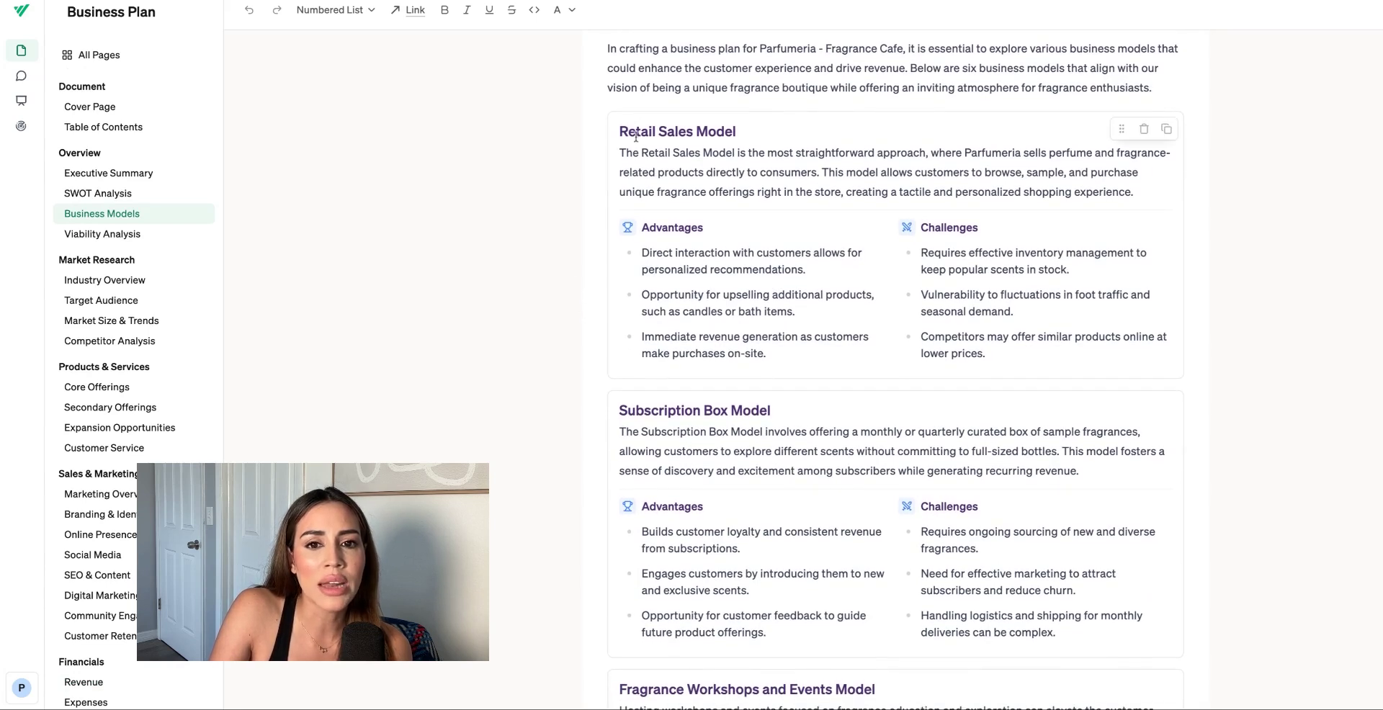
pyautogui.scroll(-10, 641, 371)
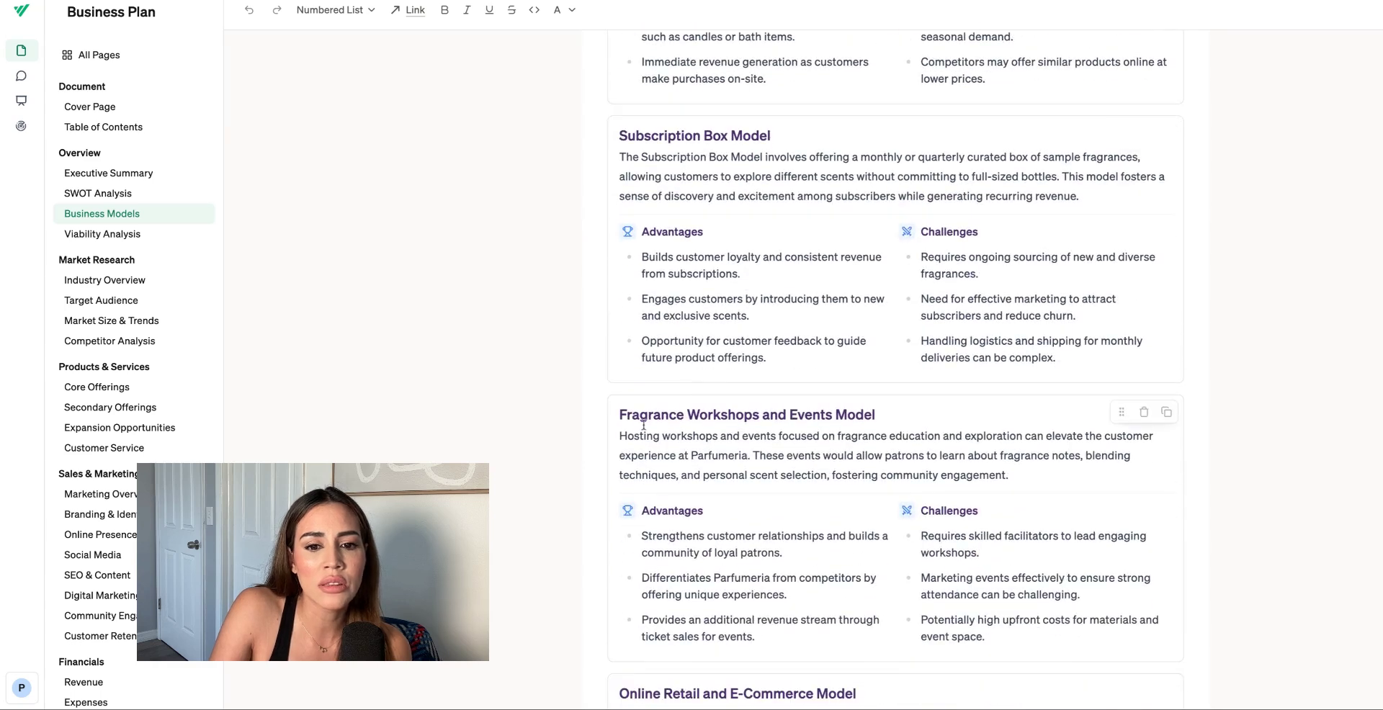
pyautogui.scroll(-15, 758, 427)
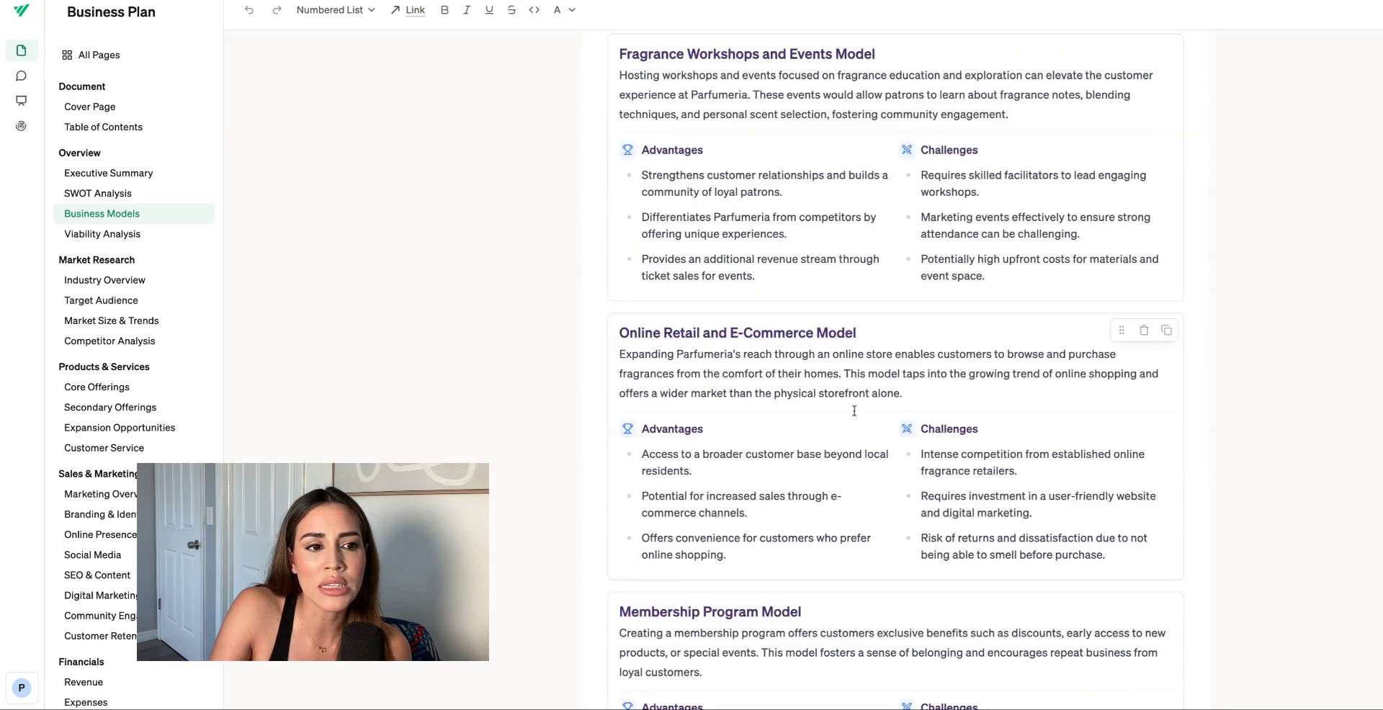
pyautogui.scroll(-3, 173, 346)
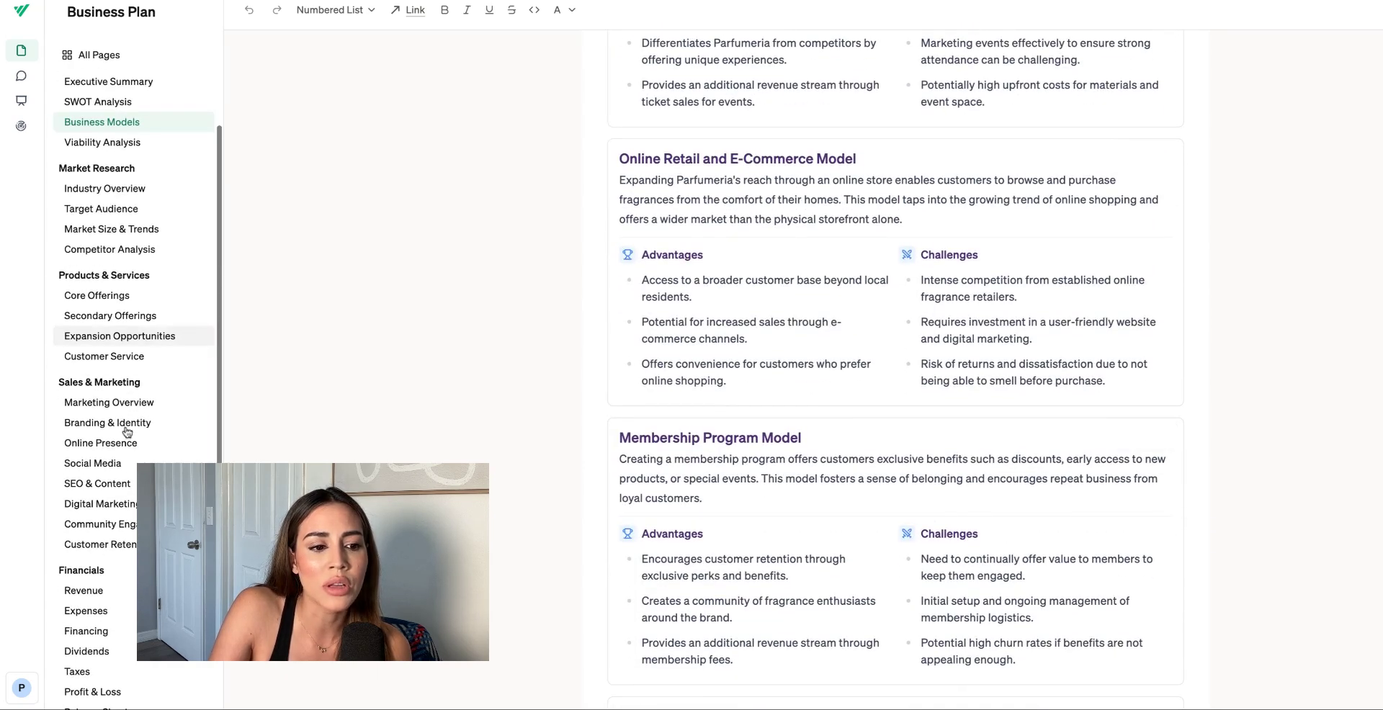
# Step: Check the yearly totals in the Revenue section and examine the cost breakdown in the Expenses section
pyautogui.click(83, 590)
pyautogui.scroll(-2, 756, 404)
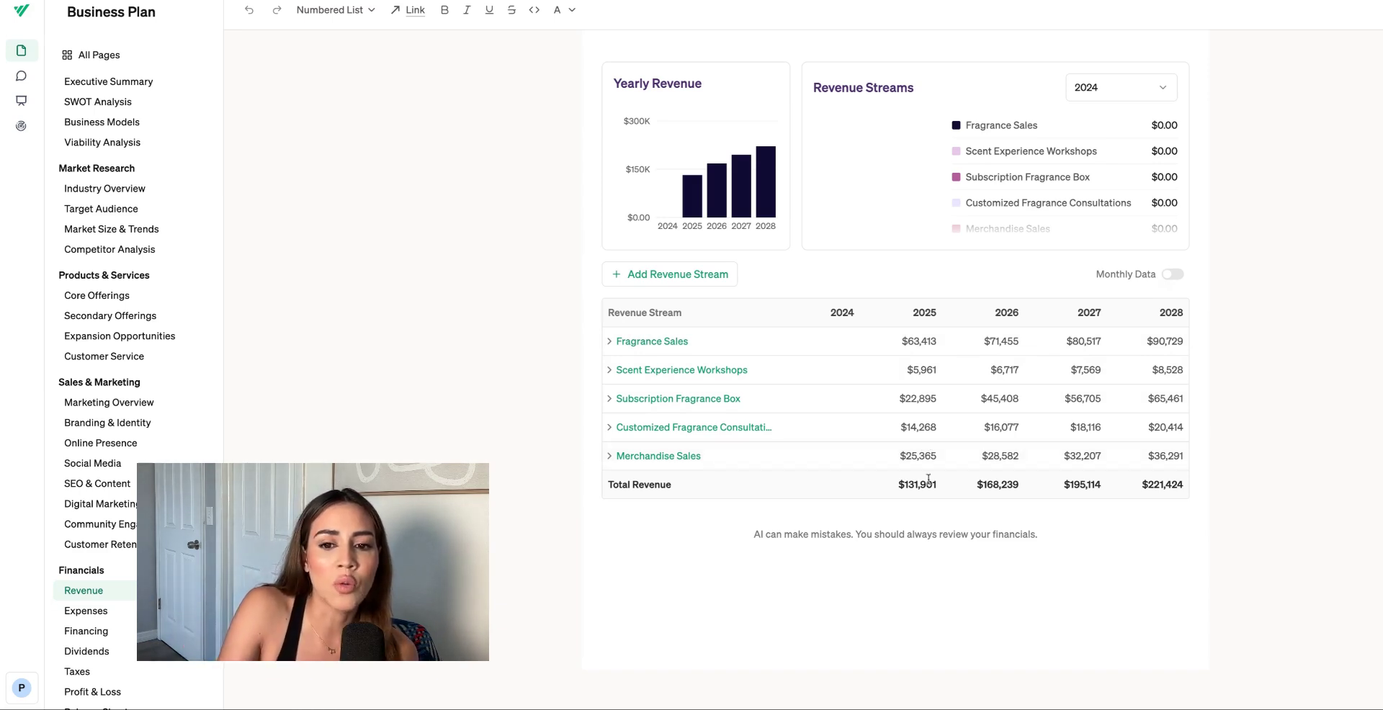
pyautogui.click(116, 618)
pyautogui.scroll(-3, 542, 425)
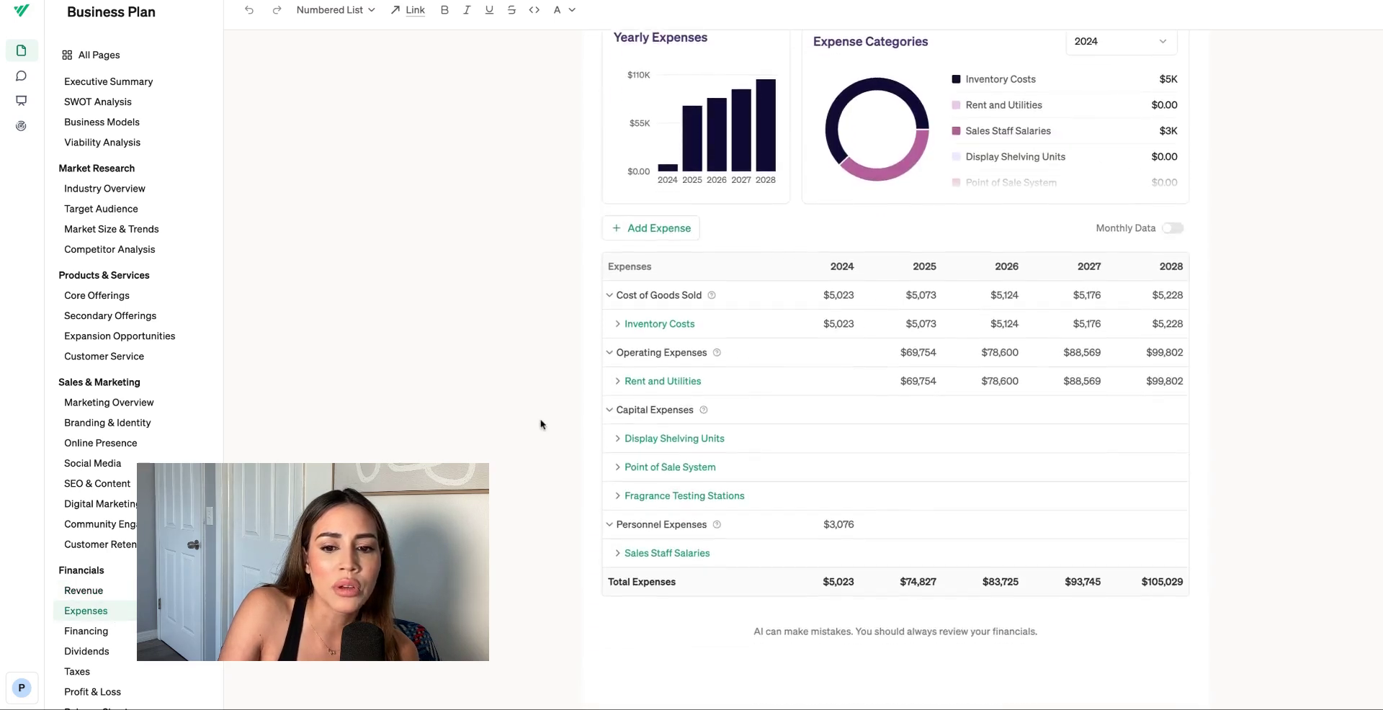
pyautogui.scroll(3, 858, 398)
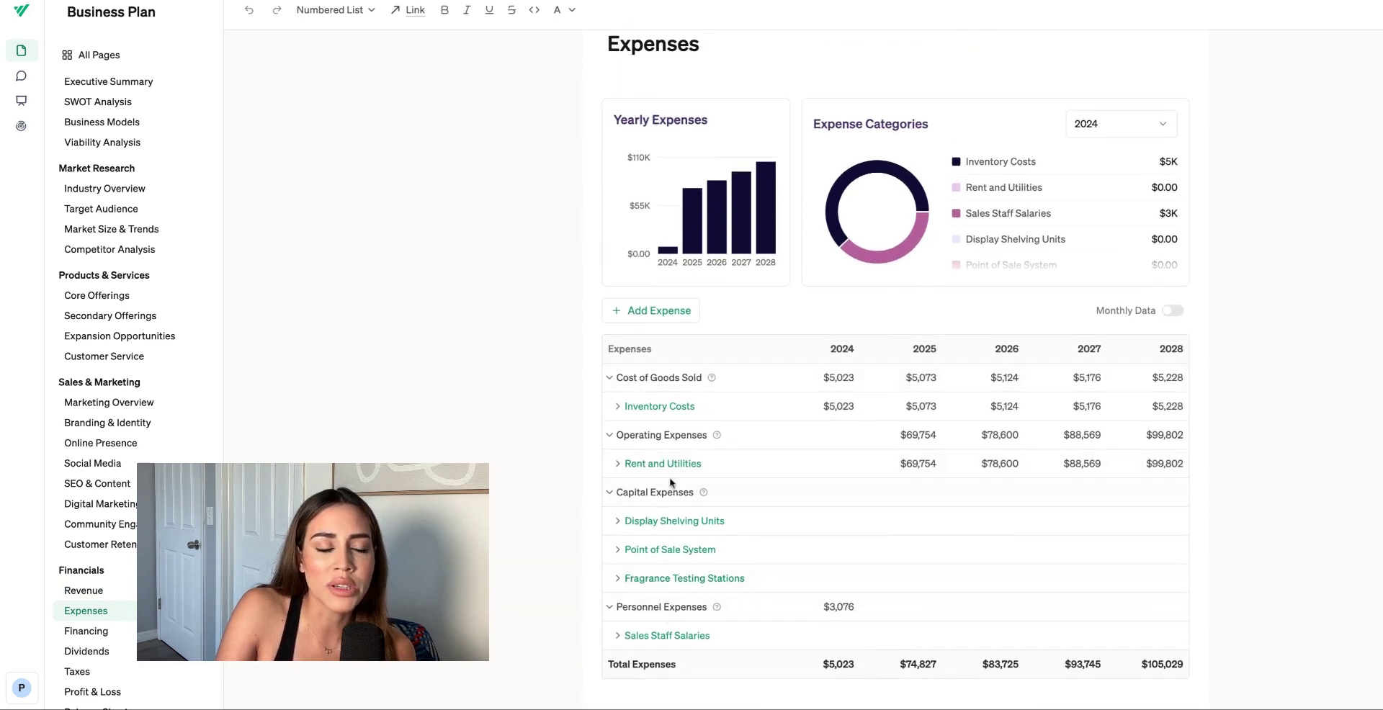
pyautogui.scroll(-1, 671, 479)
pyautogui.scroll(-1, 738, 494)
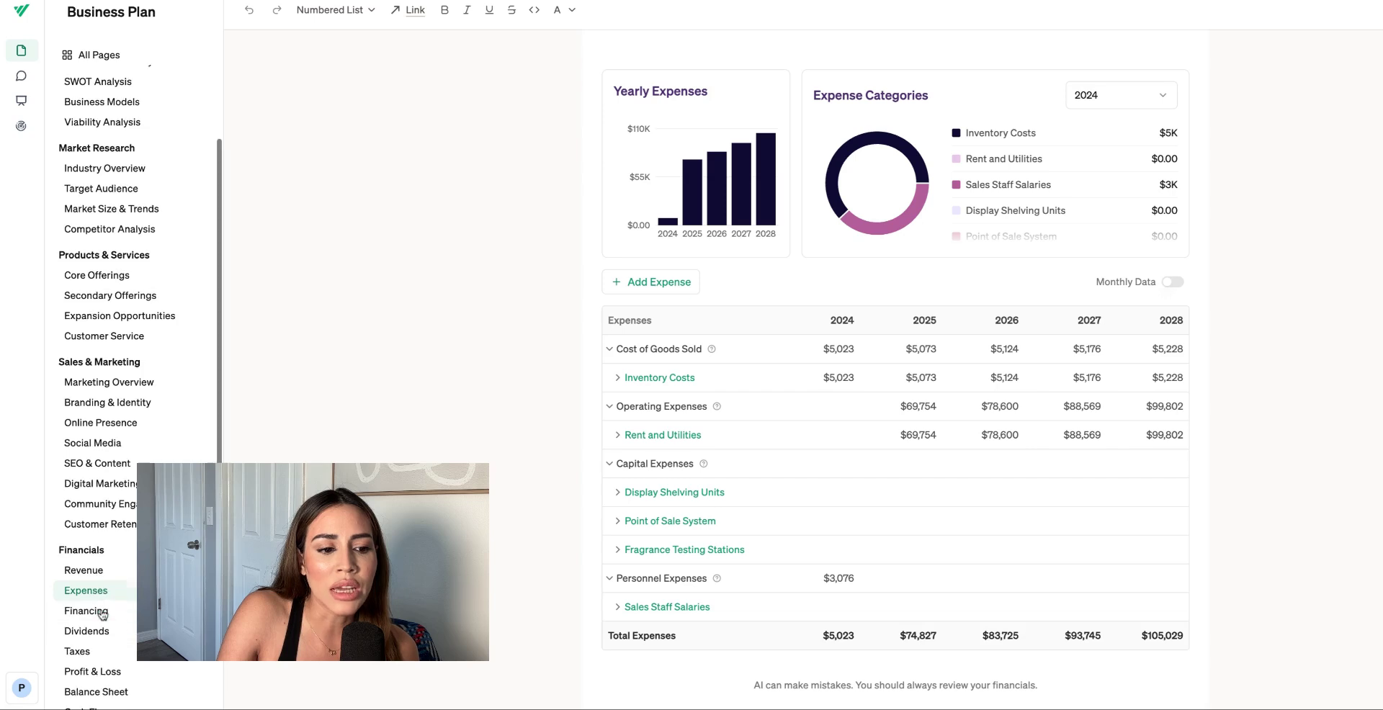
# Step: Open the Profit & Loss section under Financials and inspect the monthly and yearly net profit charts
pyautogui.scroll(-1, 93, 619)
pyautogui.click(99, 618)
pyautogui.scroll(-1, 528, 336)
pyautogui.scroll(1, 537, 279)
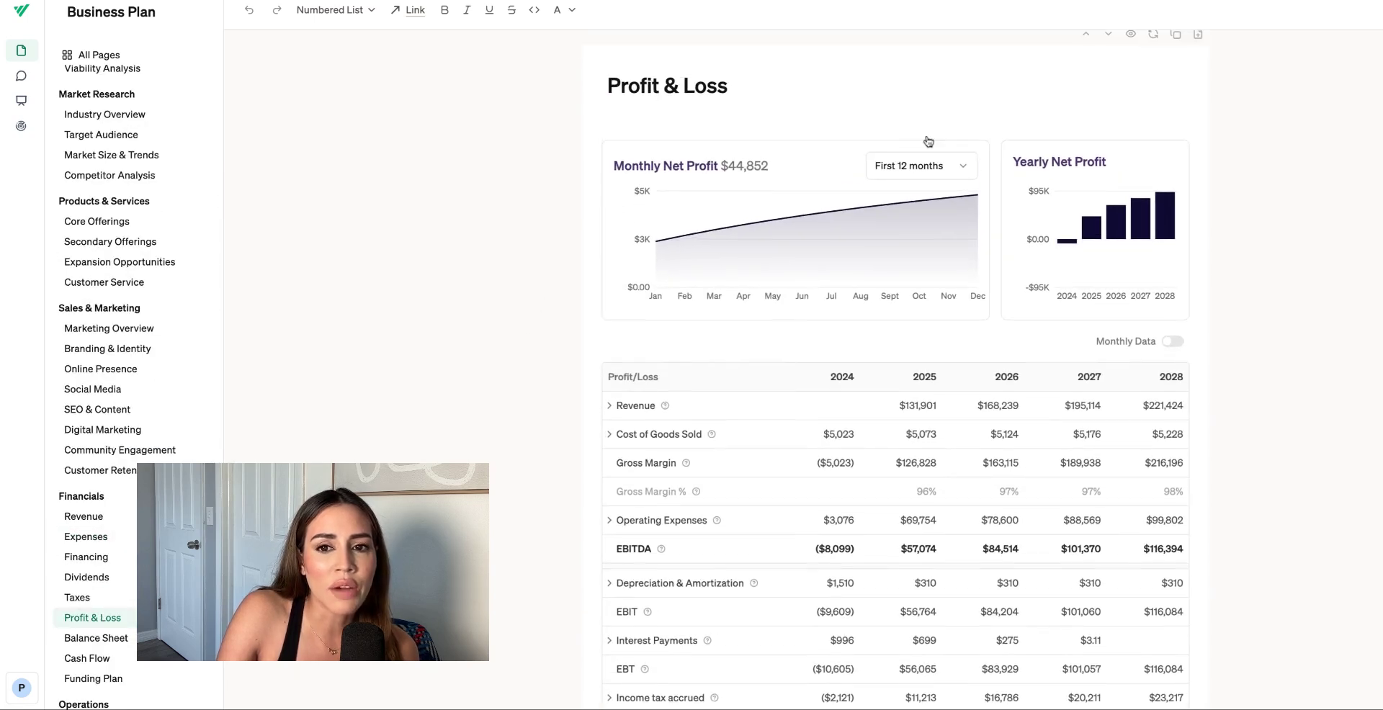
pyautogui.moveTo(710, 242)
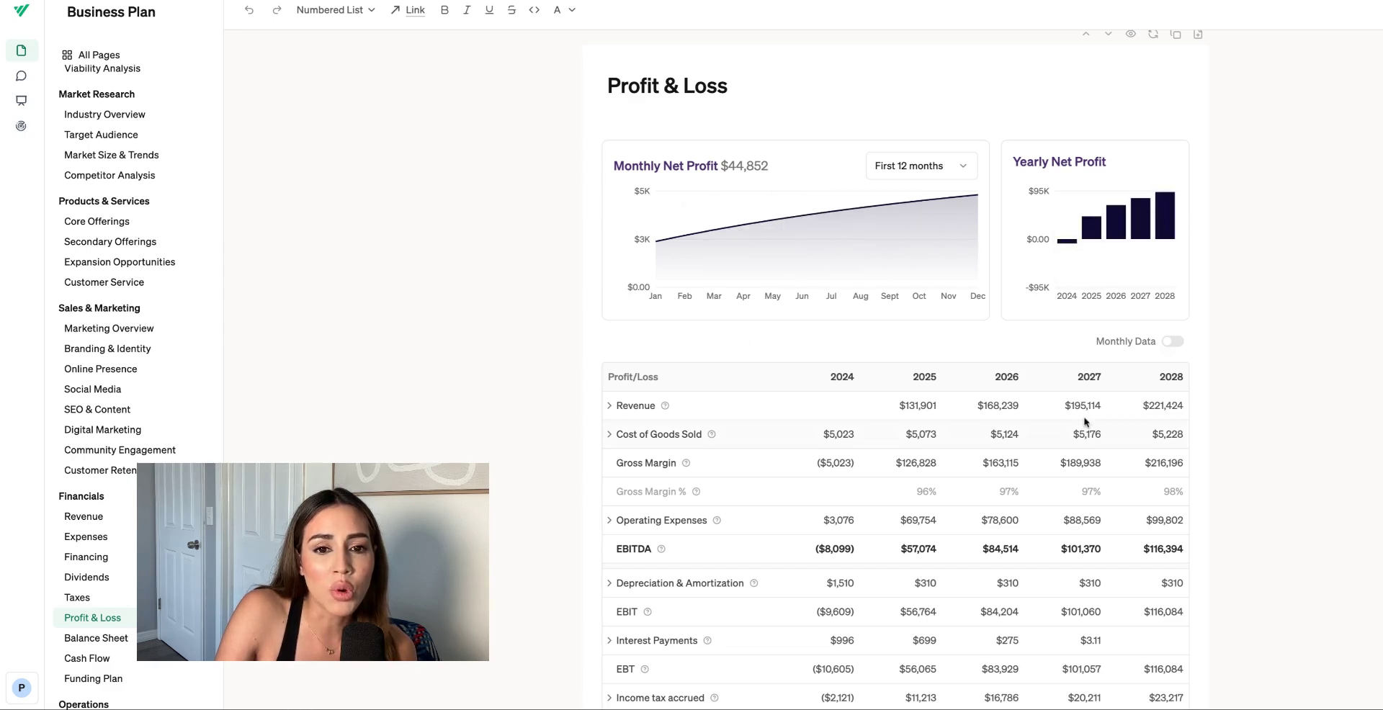
pyautogui.moveTo(1117, 242)
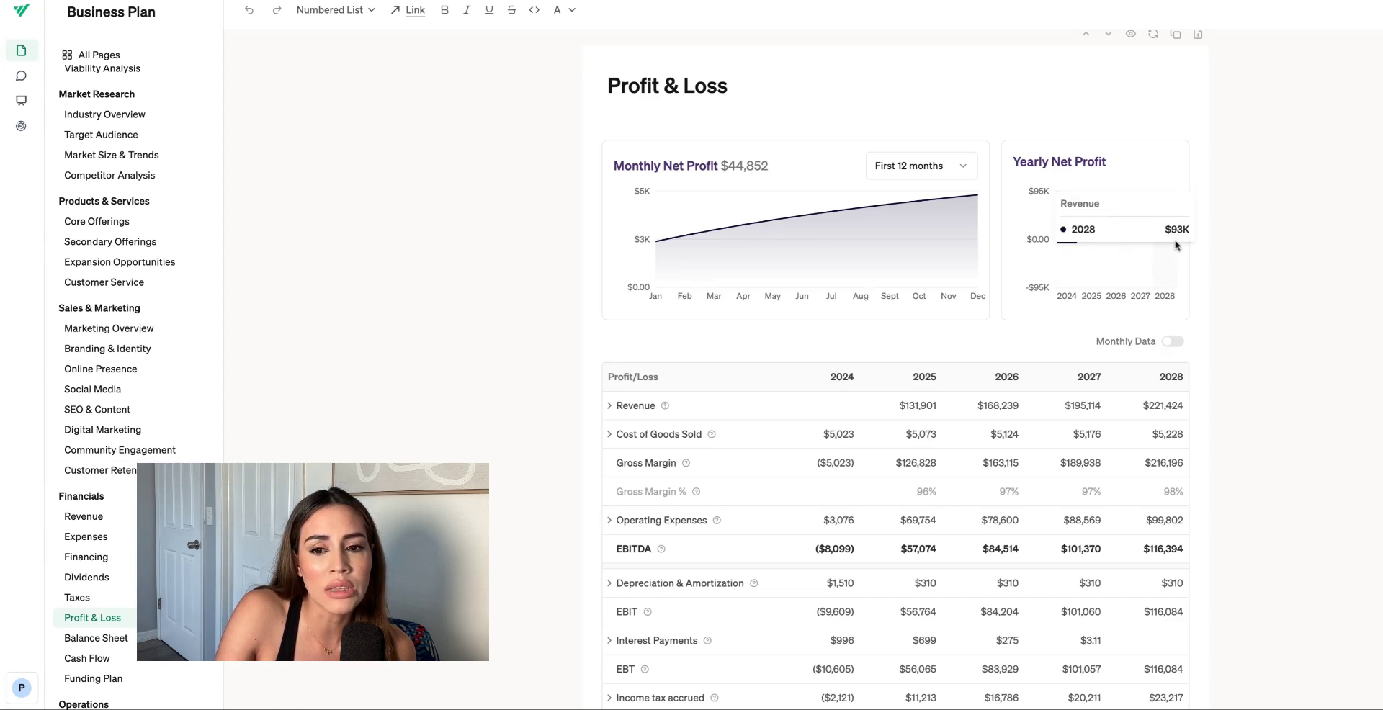
# Step: Examine the Profit & Loss table from revenue and operating expenses down to net profit for 2024 to 2028
pyautogui.scroll(-3, 1260, 362)
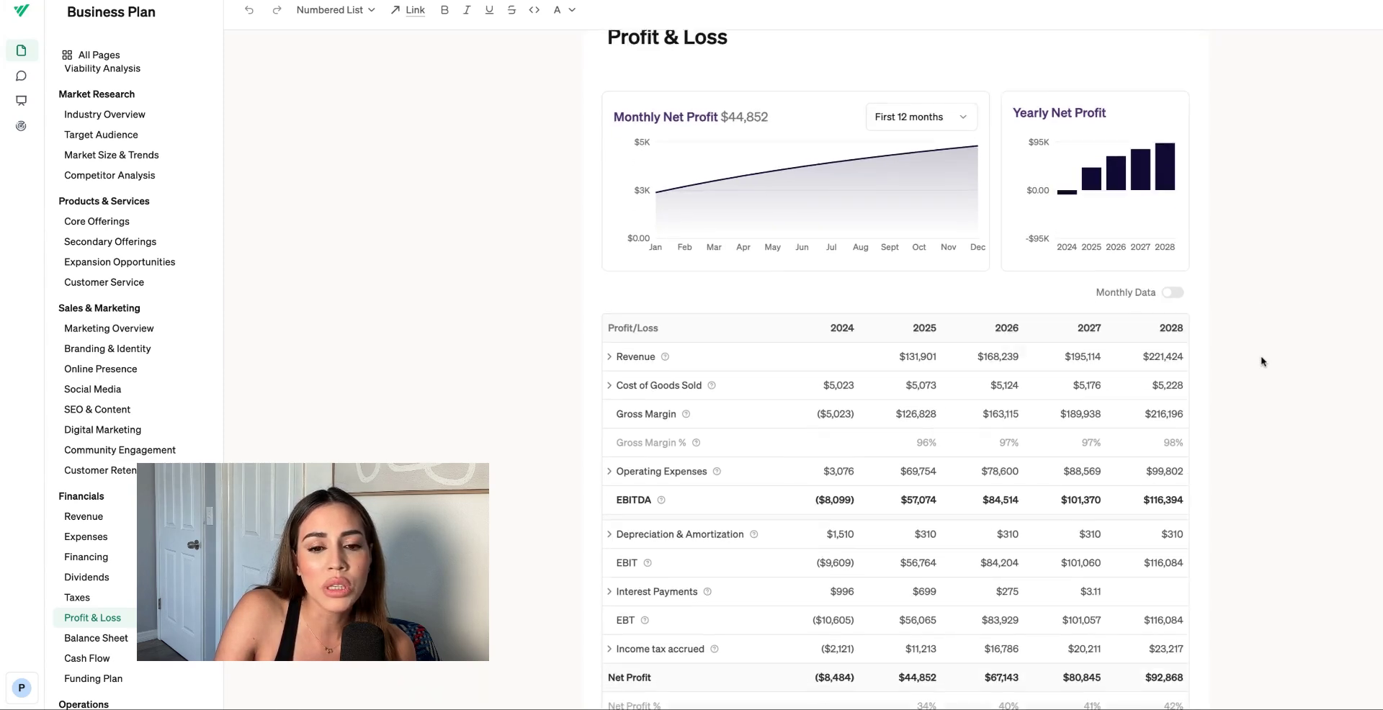
pyautogui.scroll(4, 1260, 361)
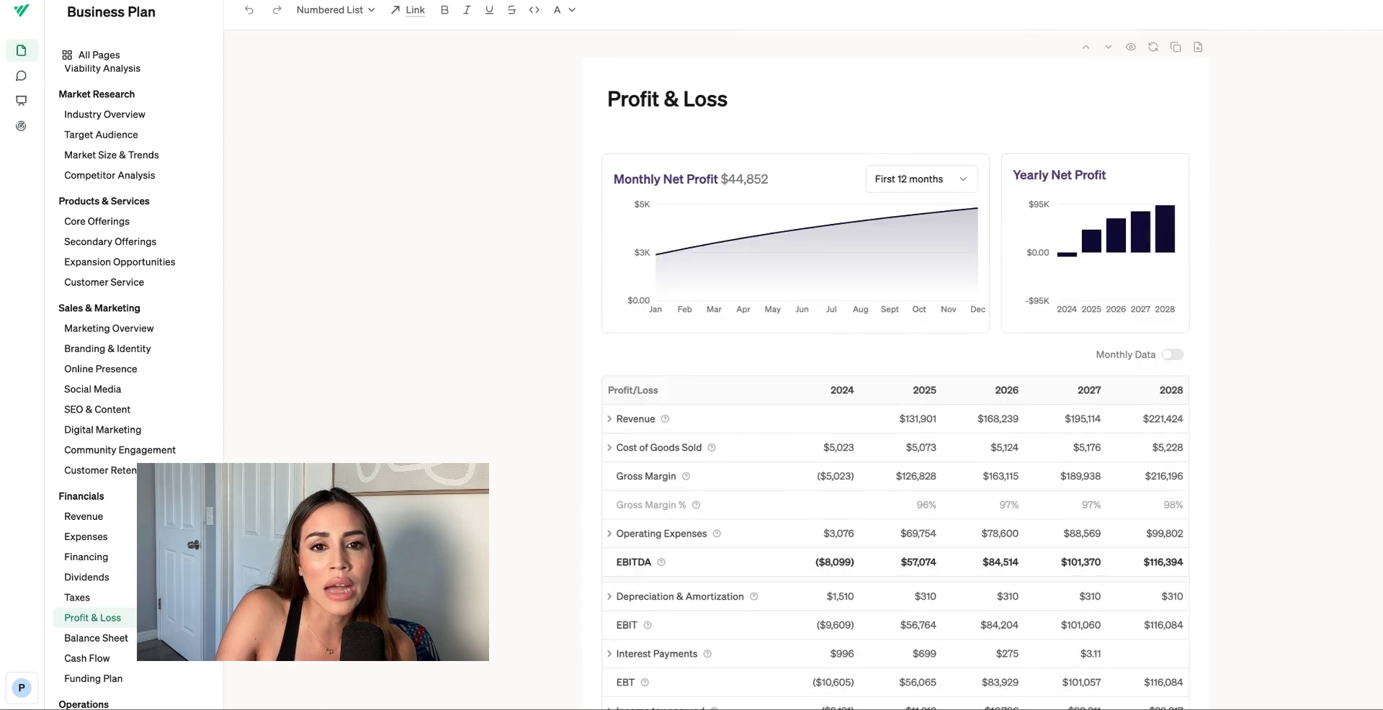
pyautogui.scroll(-3, 1260, 362)
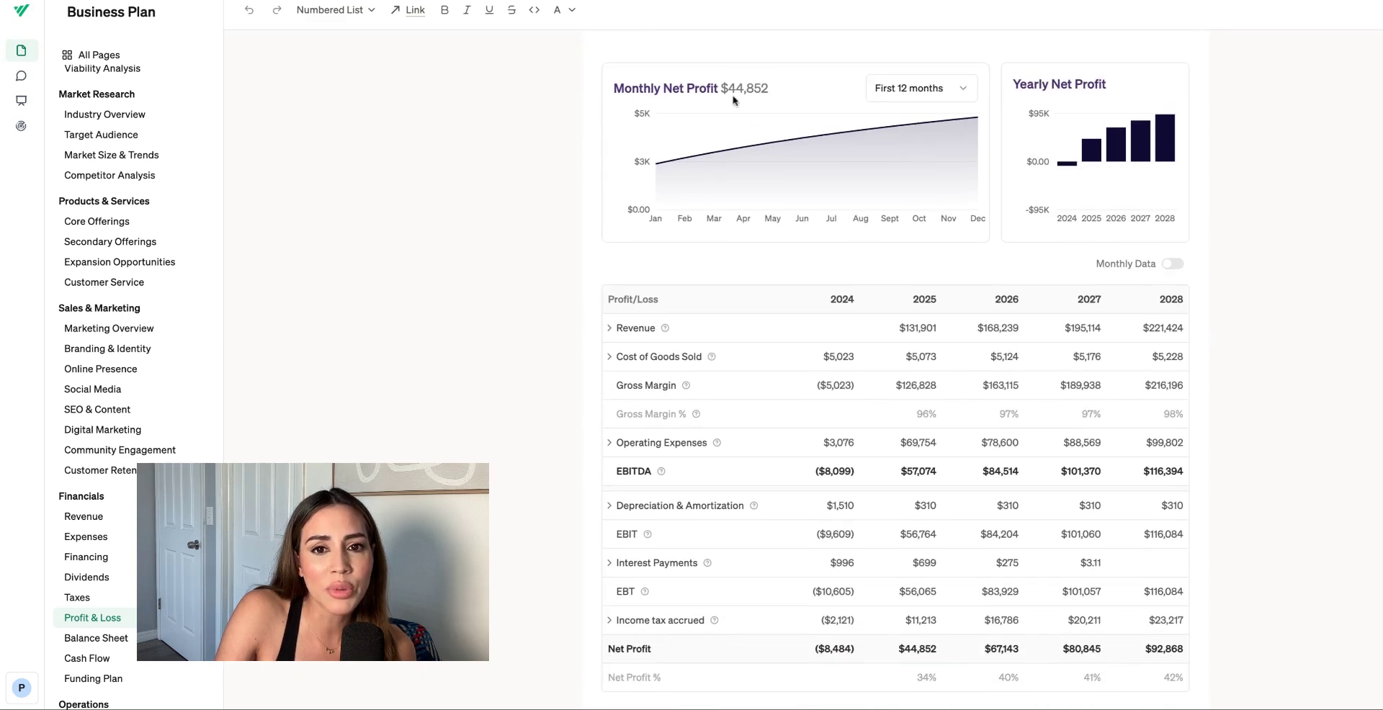
pyautogui.scroll(-1, 929, 278)
pyautogui.scroll(-1, 934, 275)
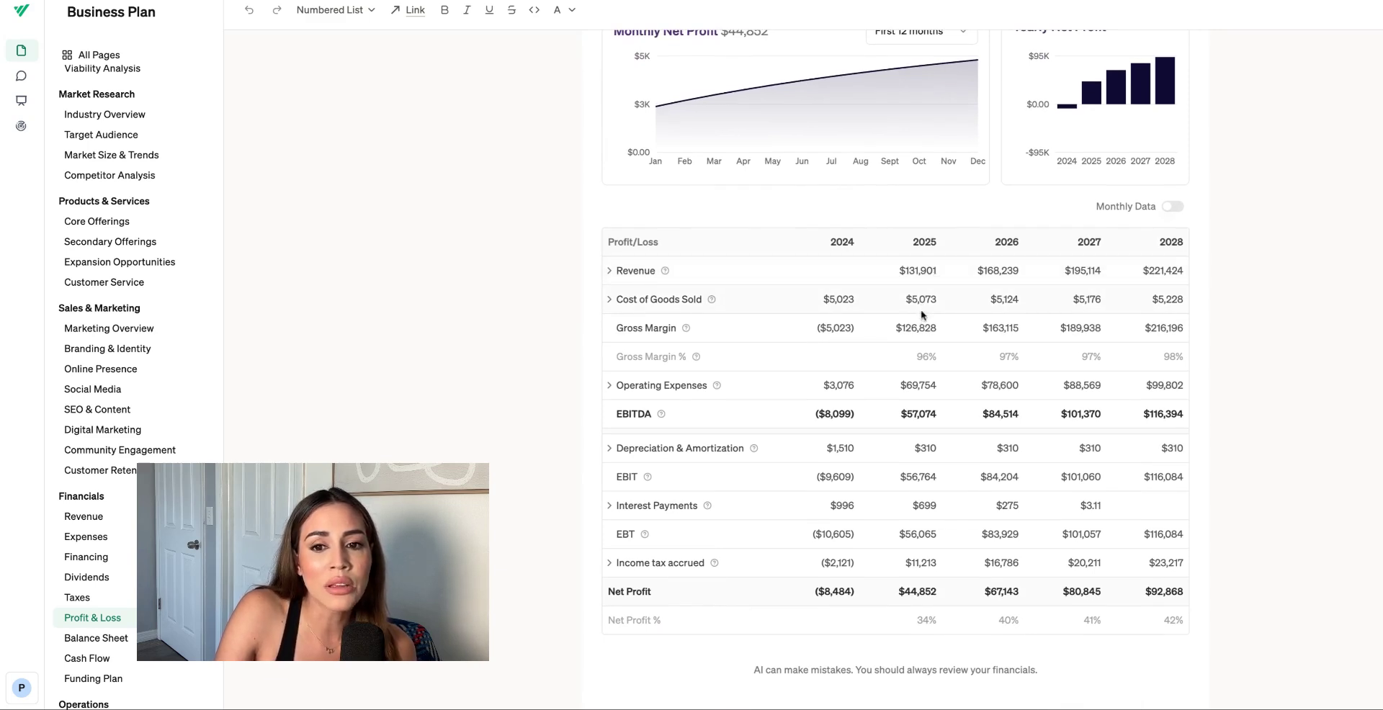
pyautogui.scroll(-1, 915, 317)
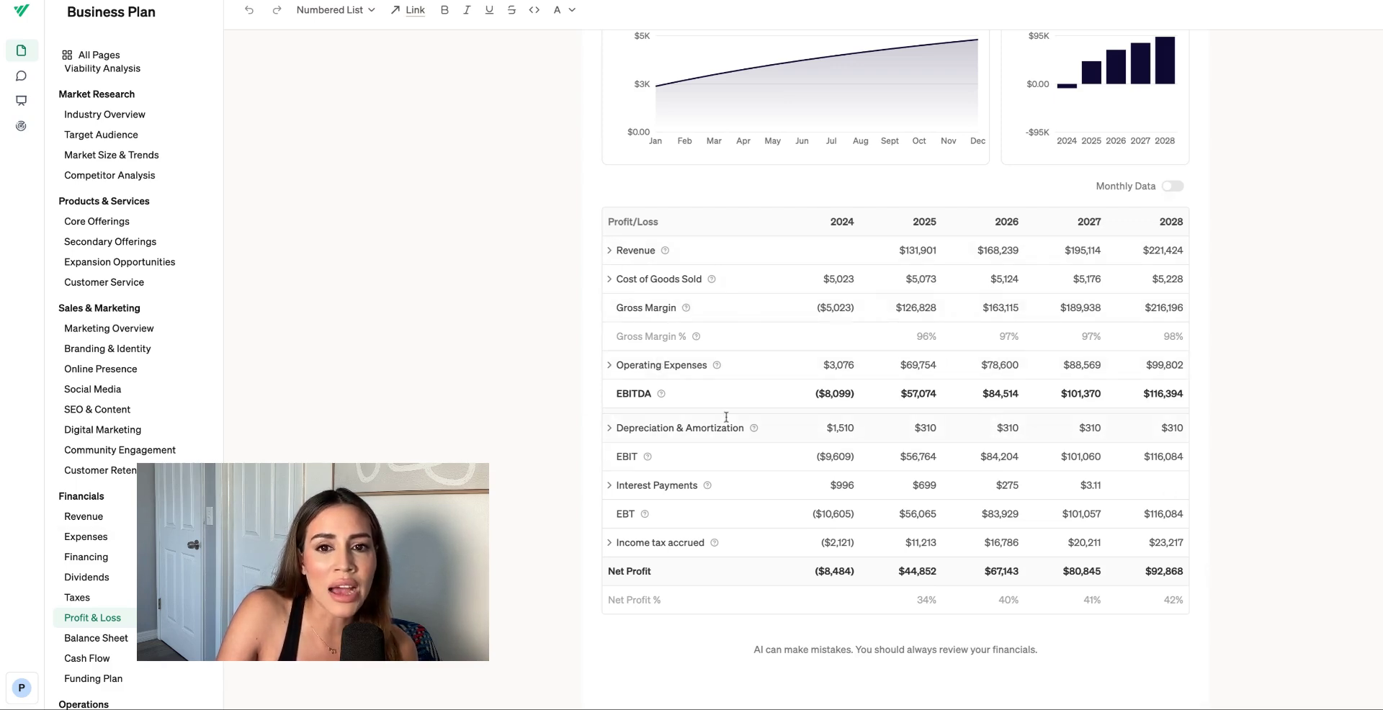
pyautogui.scroll(3, 826, 129)
pyautogui.scroll(-2, 826, 130)
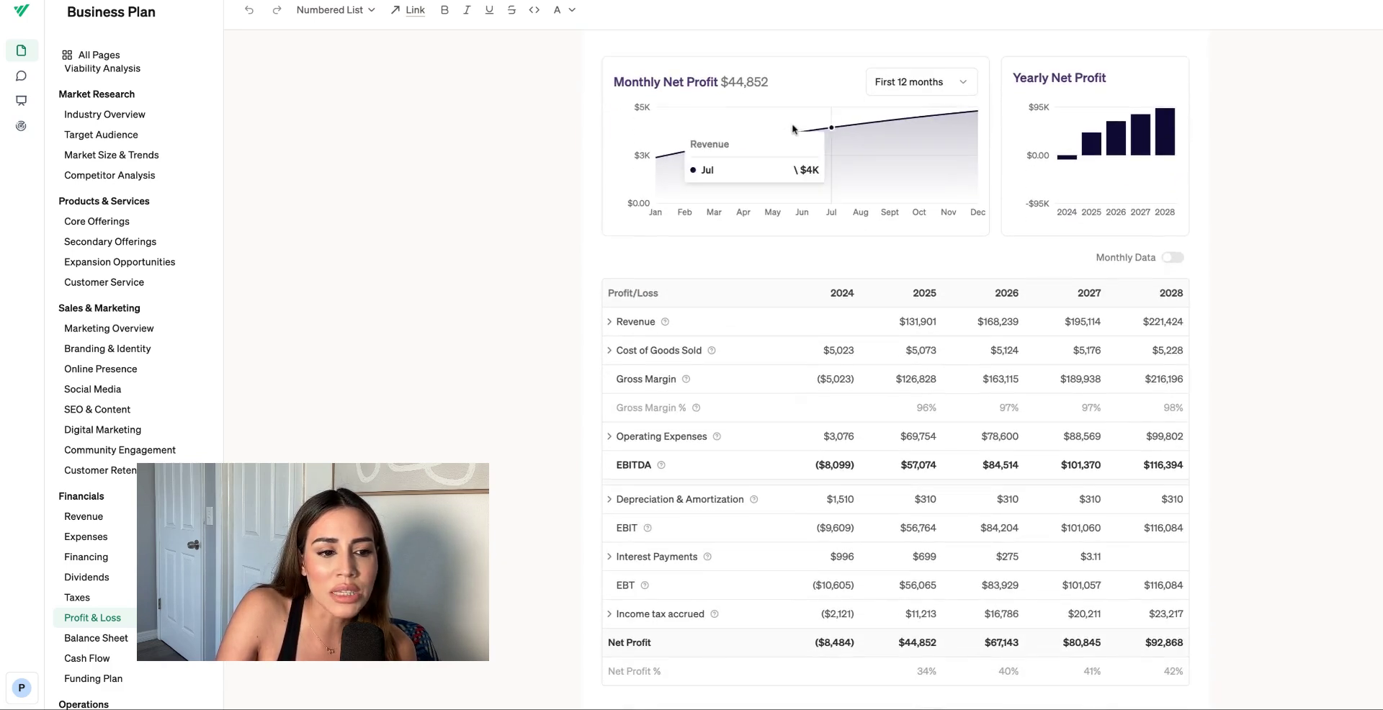
# Step: Reopen the Revenue section and look over its revenue streams and yearly figures
pyautogui.click(100, 523)
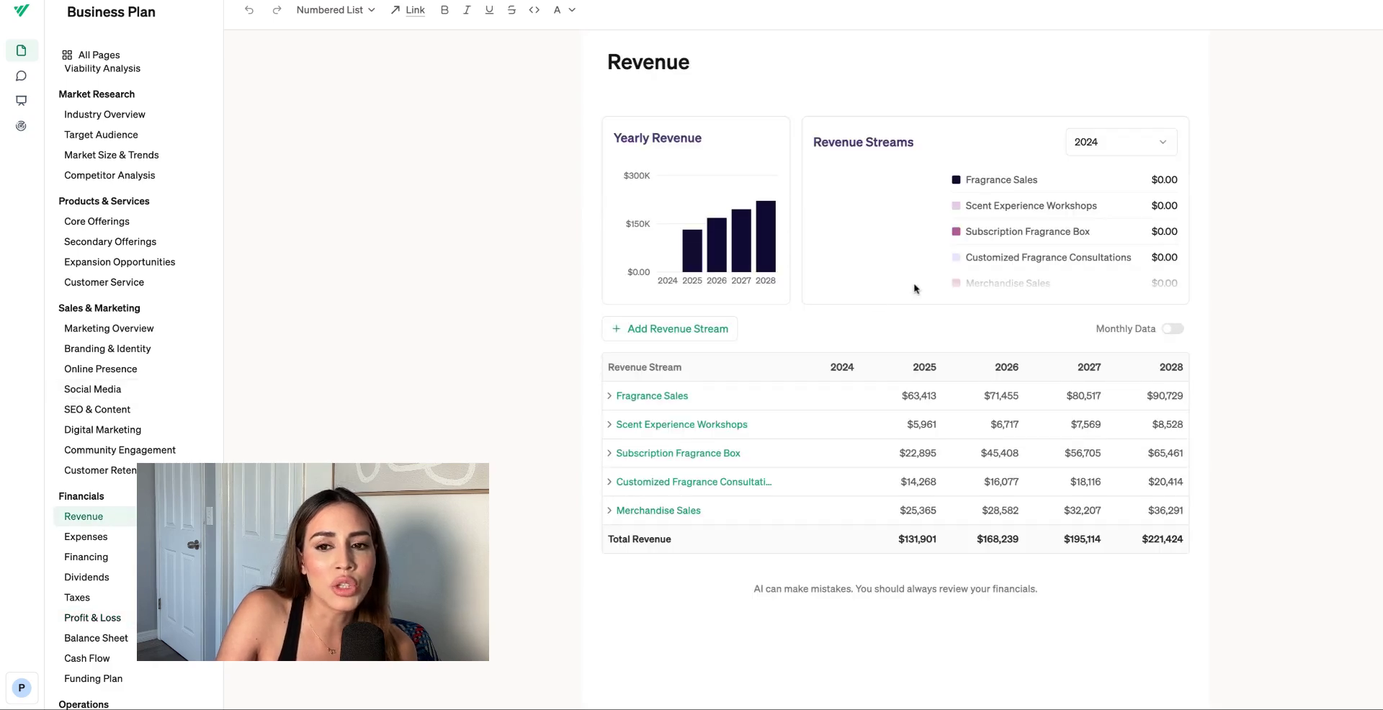
pyautogui.scroll(-2, 844, 276)
pyautogui.scroll(3, 841, 280)
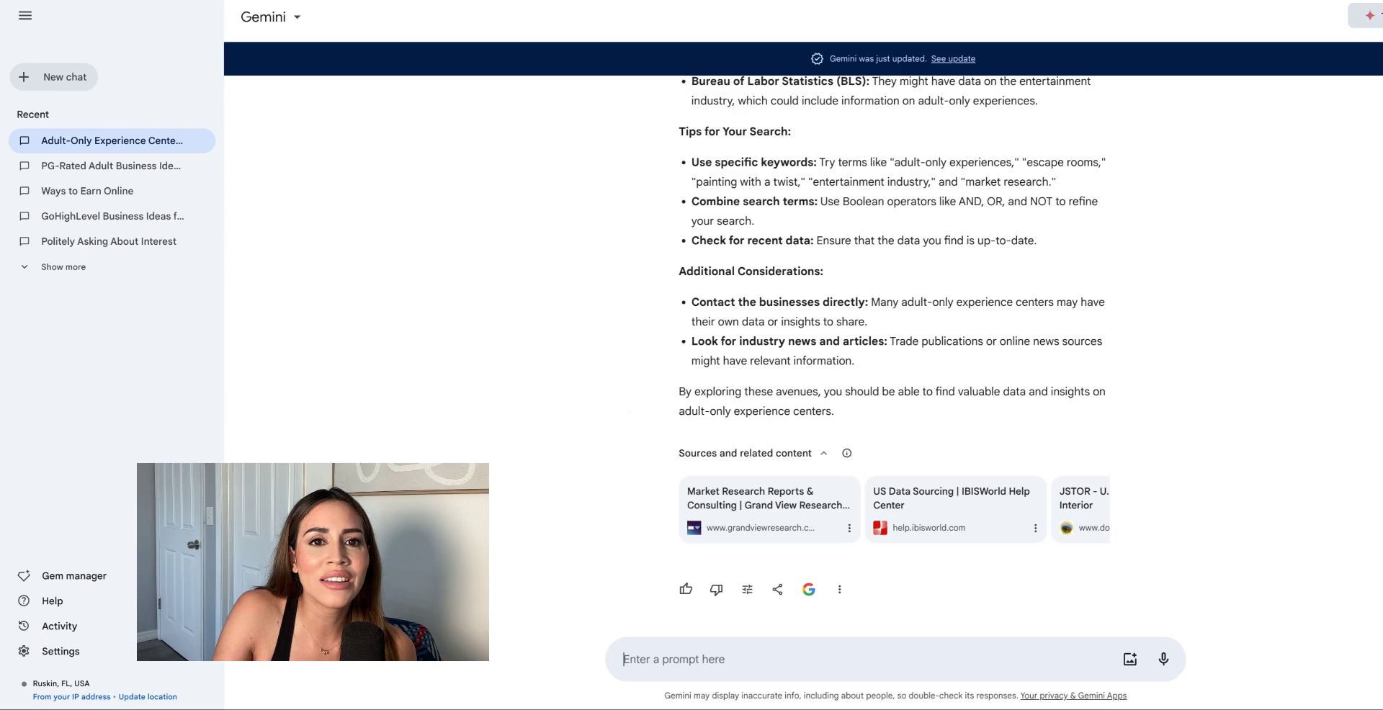
# Step: Switch to Gemini and skim the data sources and search tips in the adult-only experience centers conversation
pyautogui.scroll(4, 639, 222)
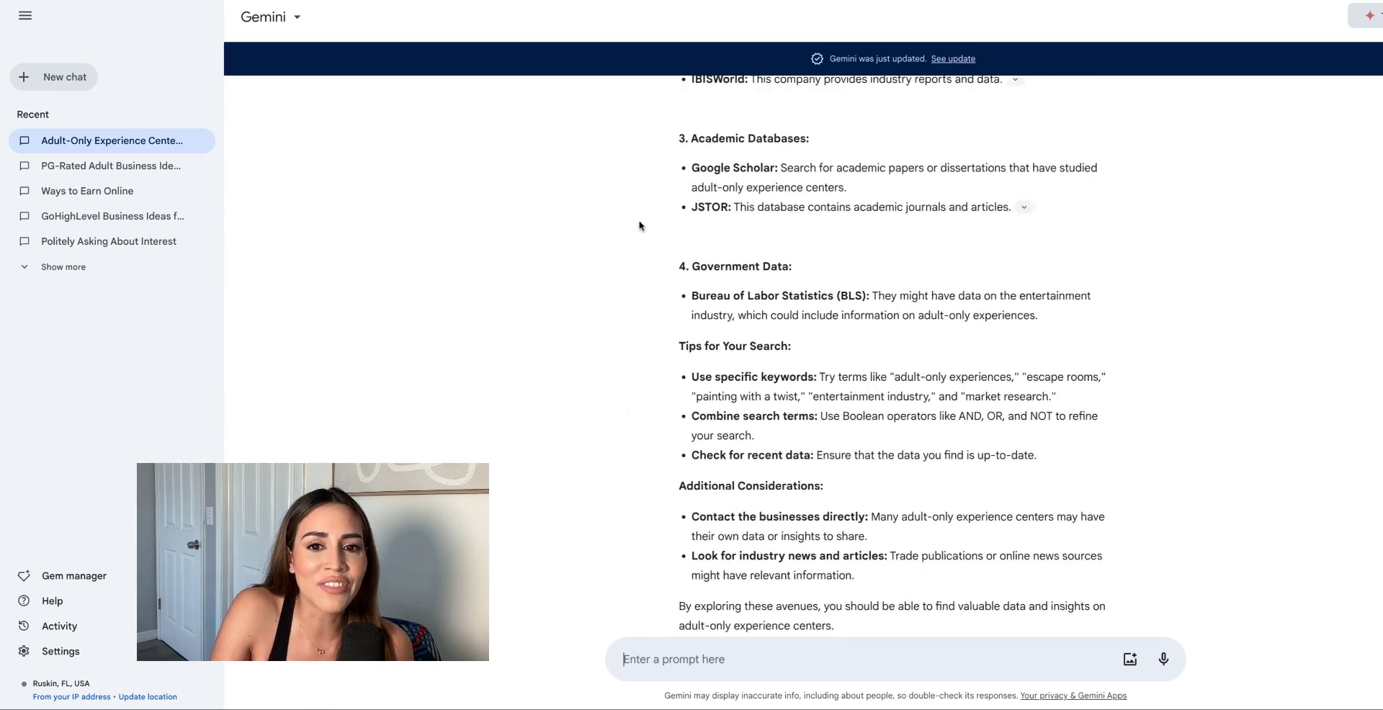
pyautogui.scroll(-5, 639, 222)
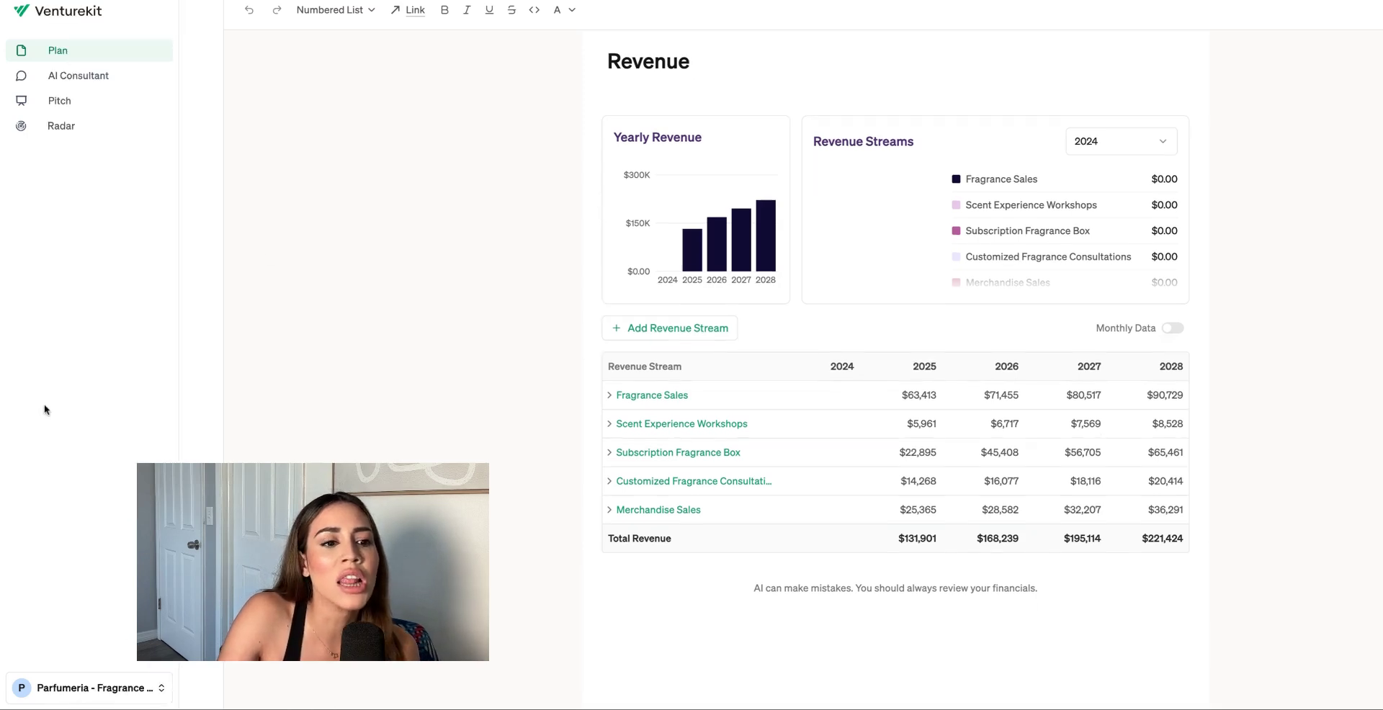
# Step: Switch back to the Venturekit business plan and look through its full list of sections, from Overview to Implementation Plan
pyautogui.scroll(-2, 195, 426)
pyautogui.scroll(-2, 194, 430)
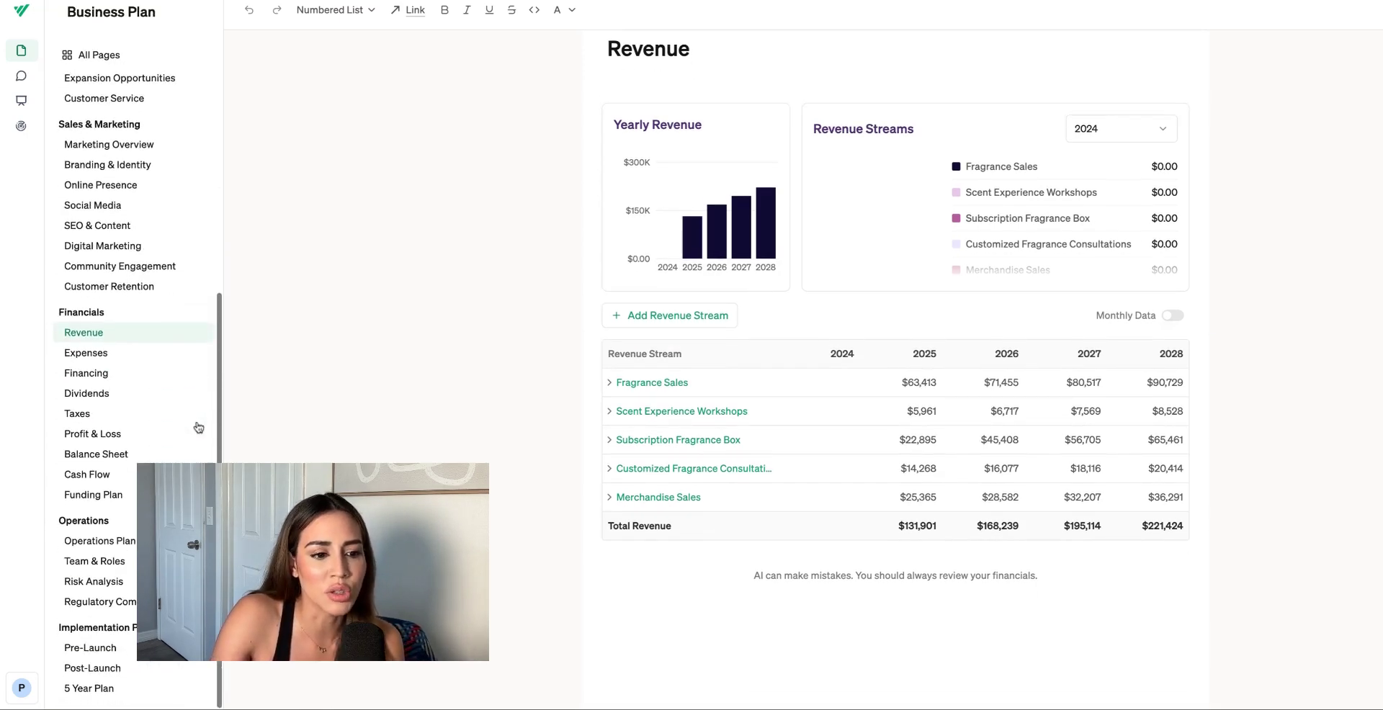
pyautogui.scroll(-2, 194, 429)
pyautogui.scroll(4, 177, 398)
pyautogui.scroll(2, 177, 398)
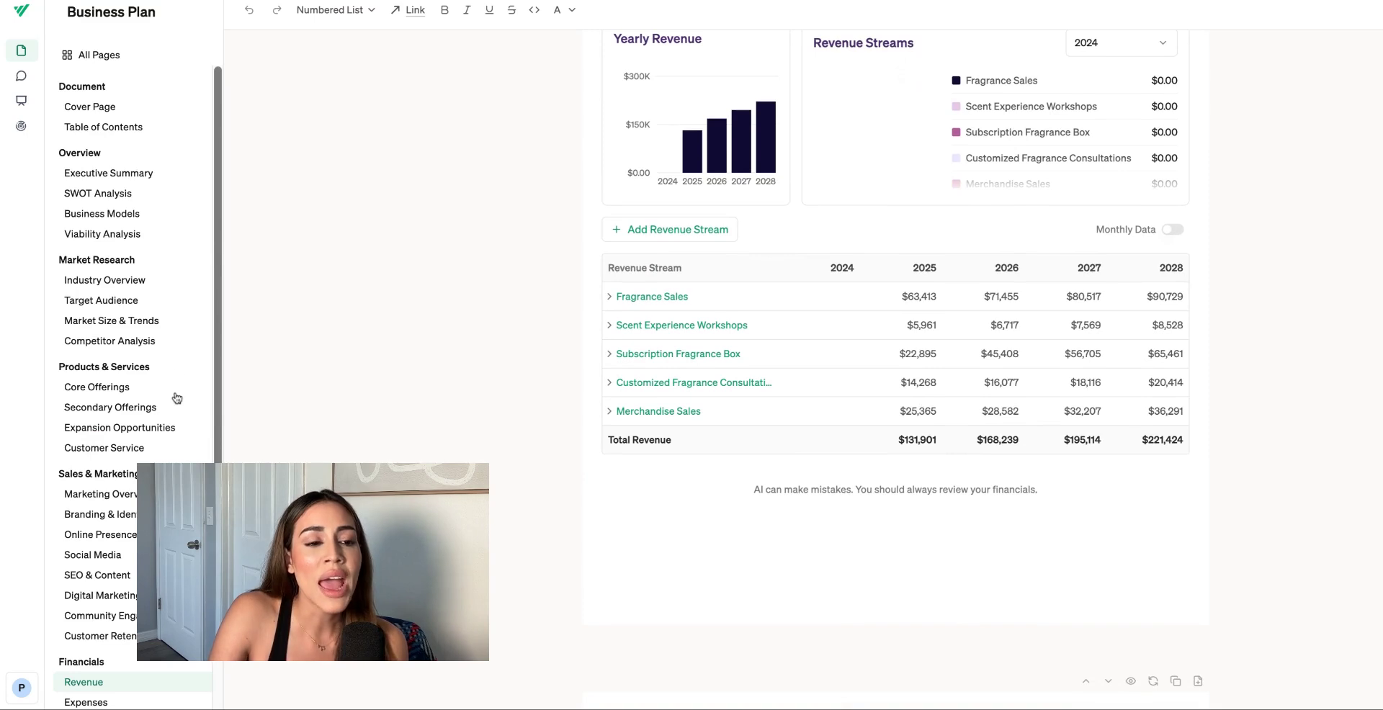
pyautogui.scroll(-3, 130, 311)
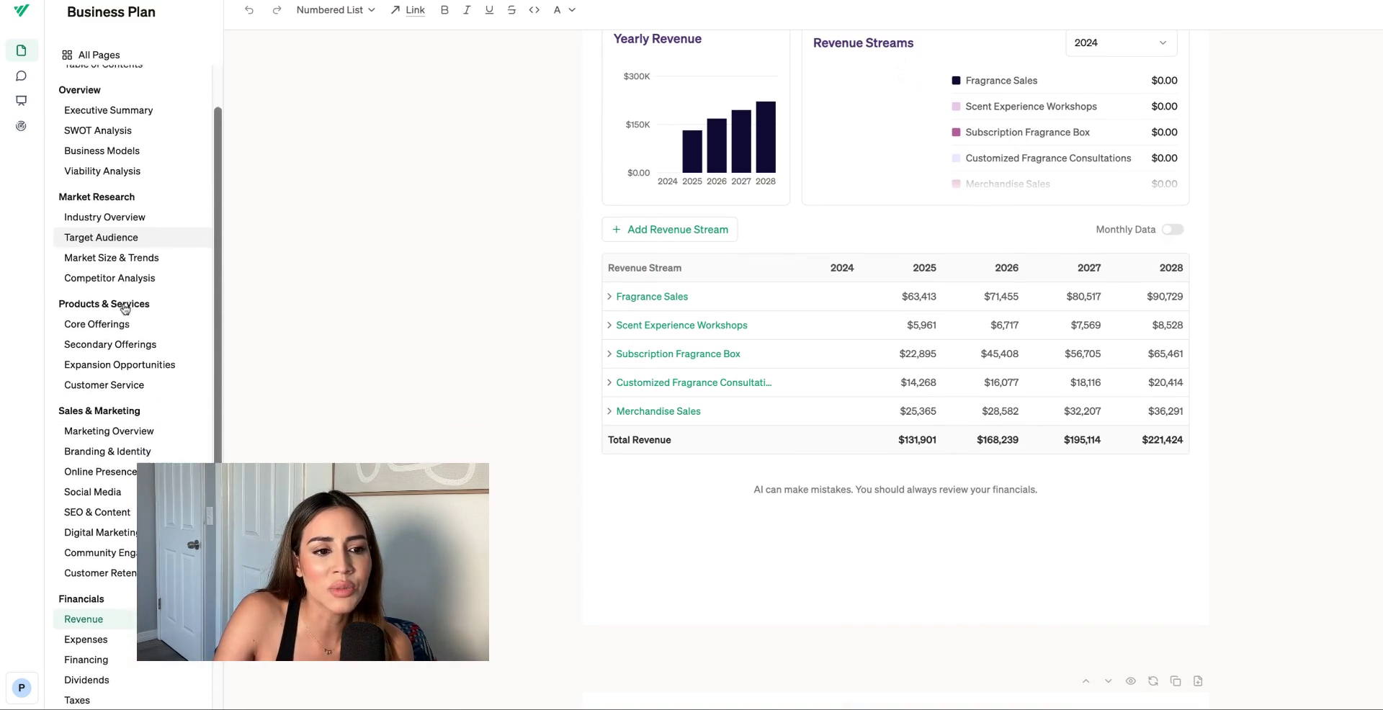
pyautogui.scroll(-4, 124, 310)
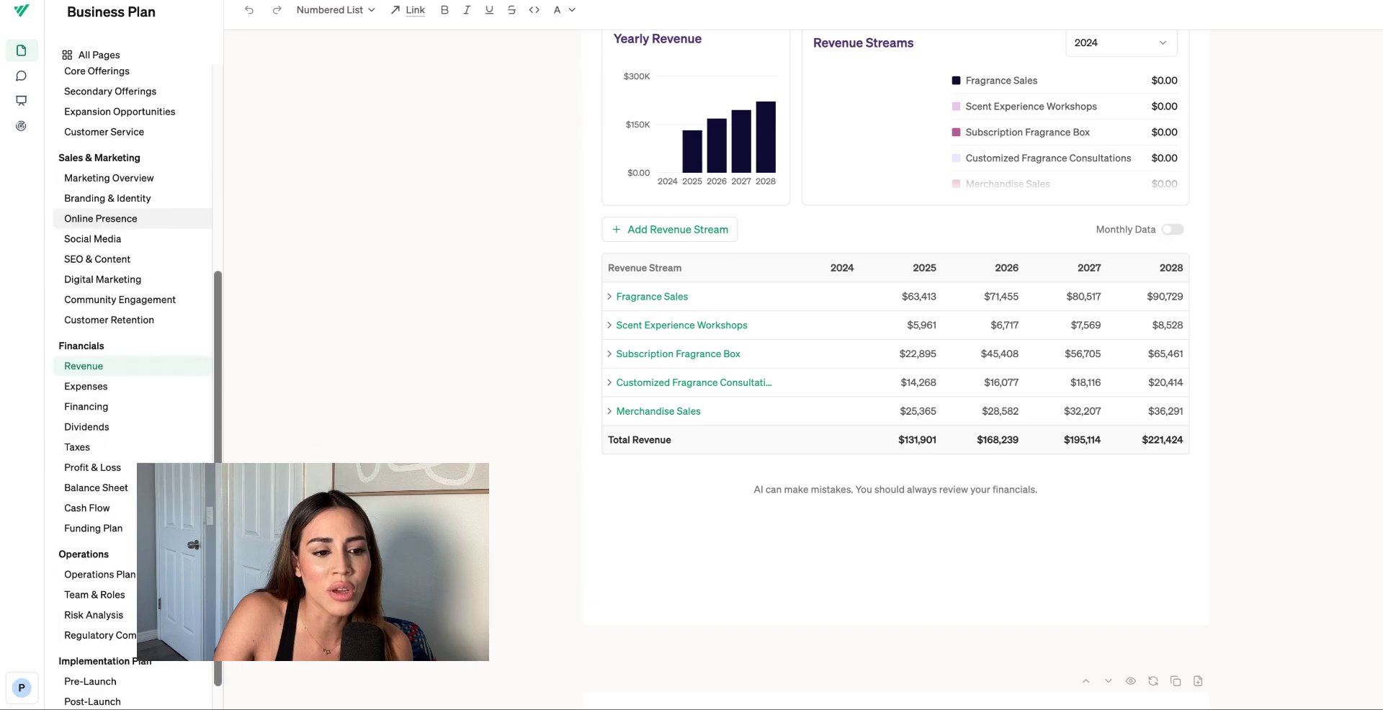
pyautogui.scroll(-2, 166, 238)
pyautogui.scroll(8, 457, 188)
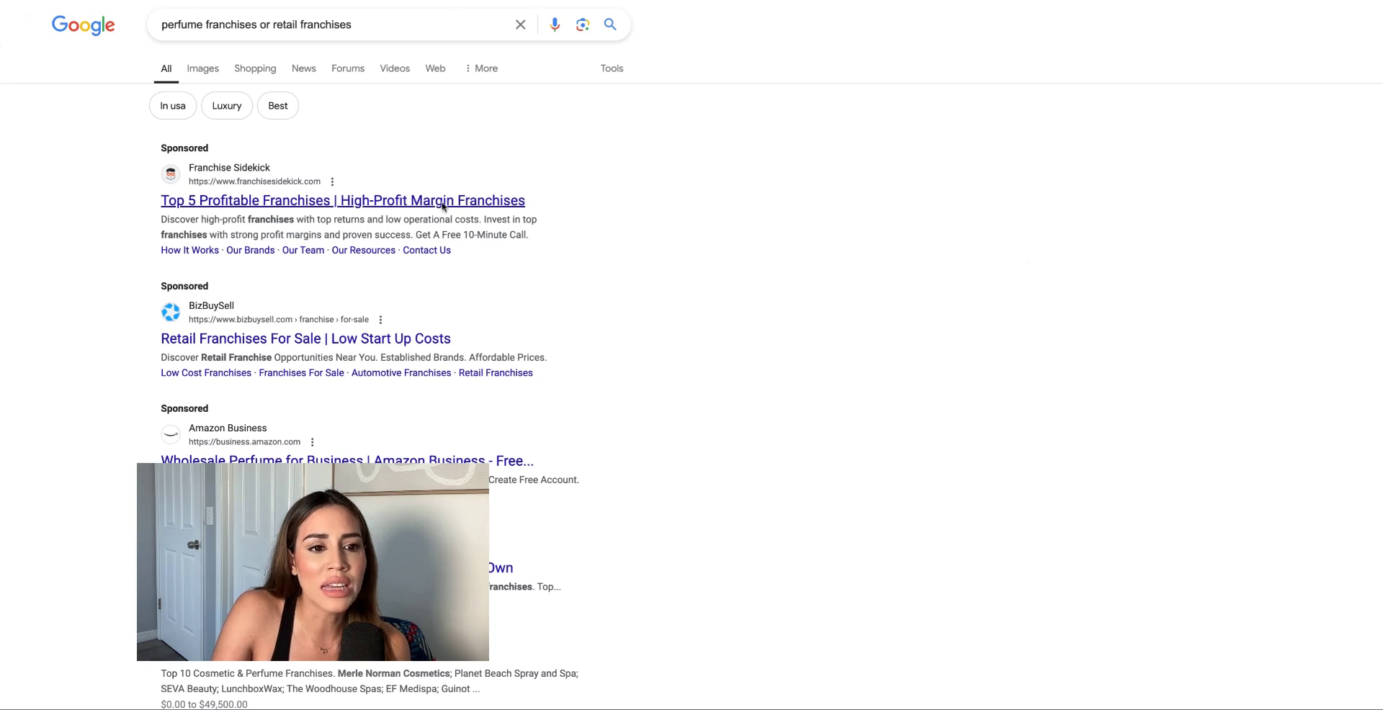
# Step: Switch to the Google results for perfume or retail franchises and search for "escape room franchise" instead
pyautogui.scroll(-1, 485, 334)
pyautogui.click(394, 5)
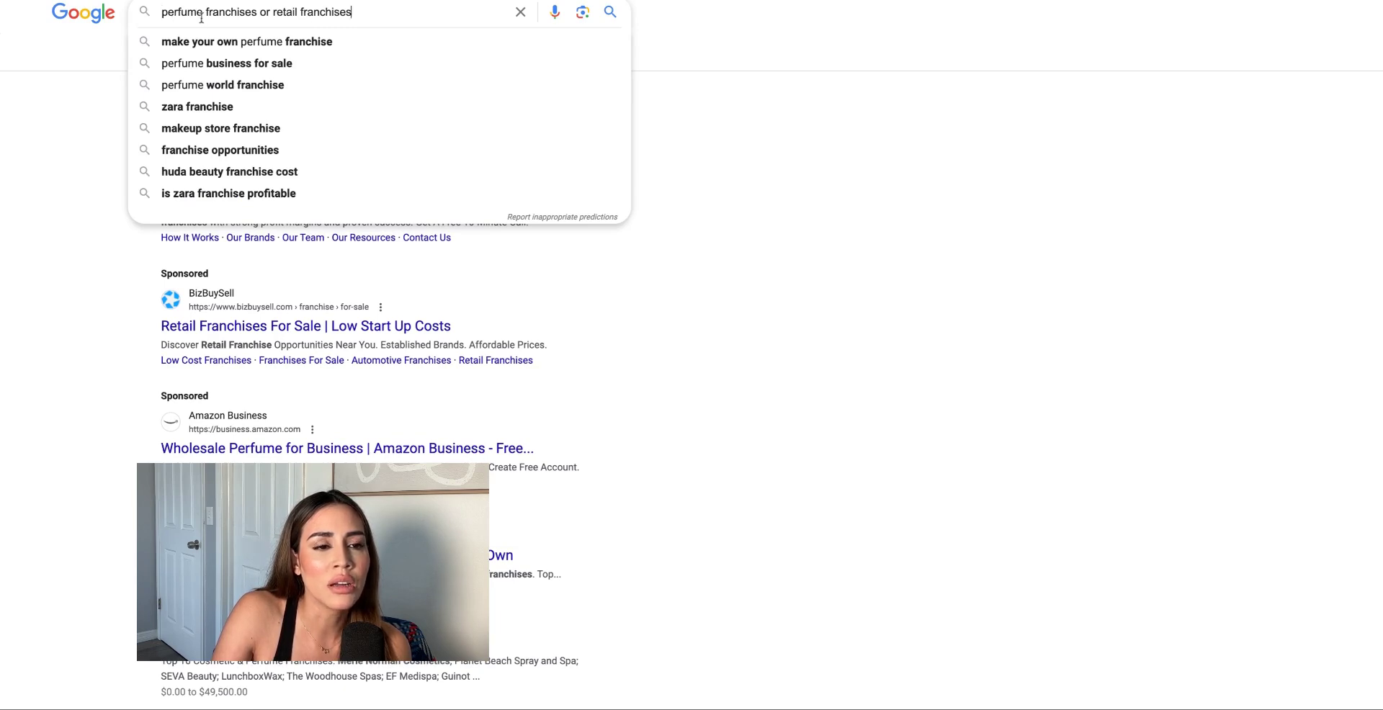
pyautogui.tripleClick(346, 12)
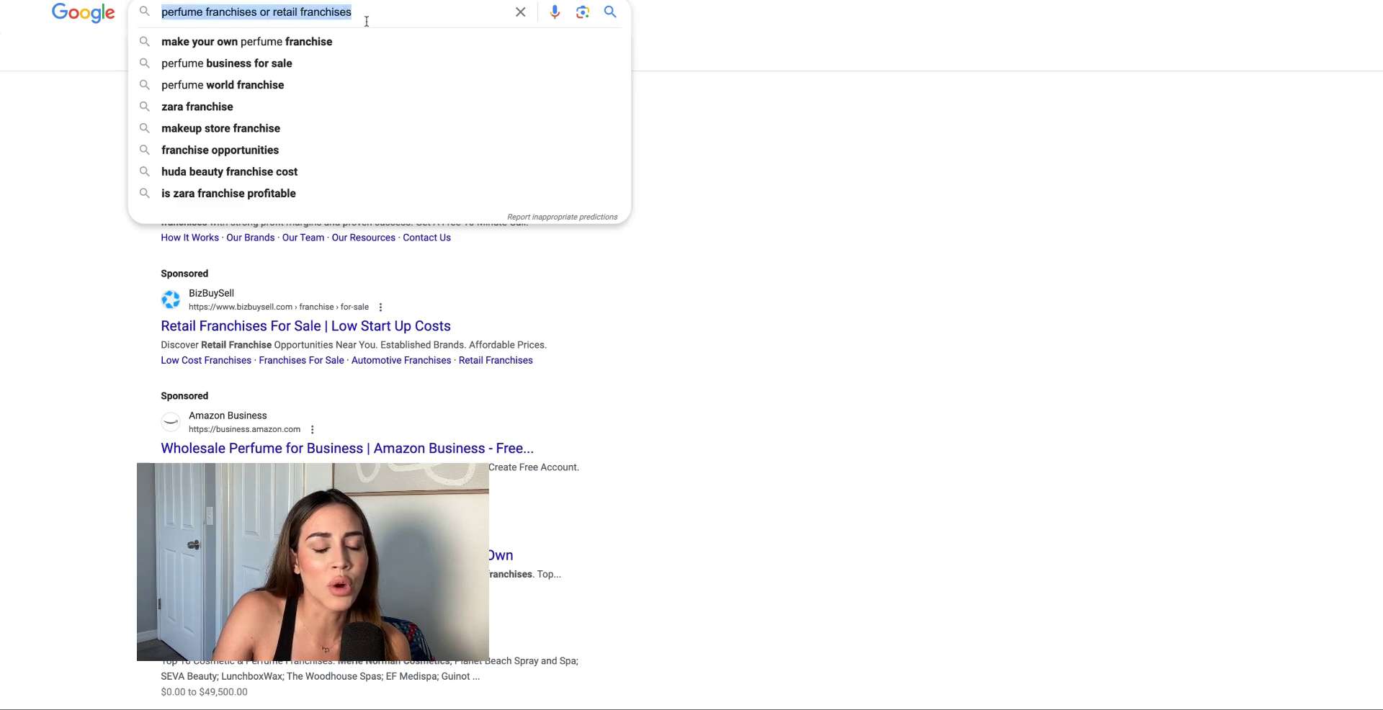
pyautogui.write('escape rro')
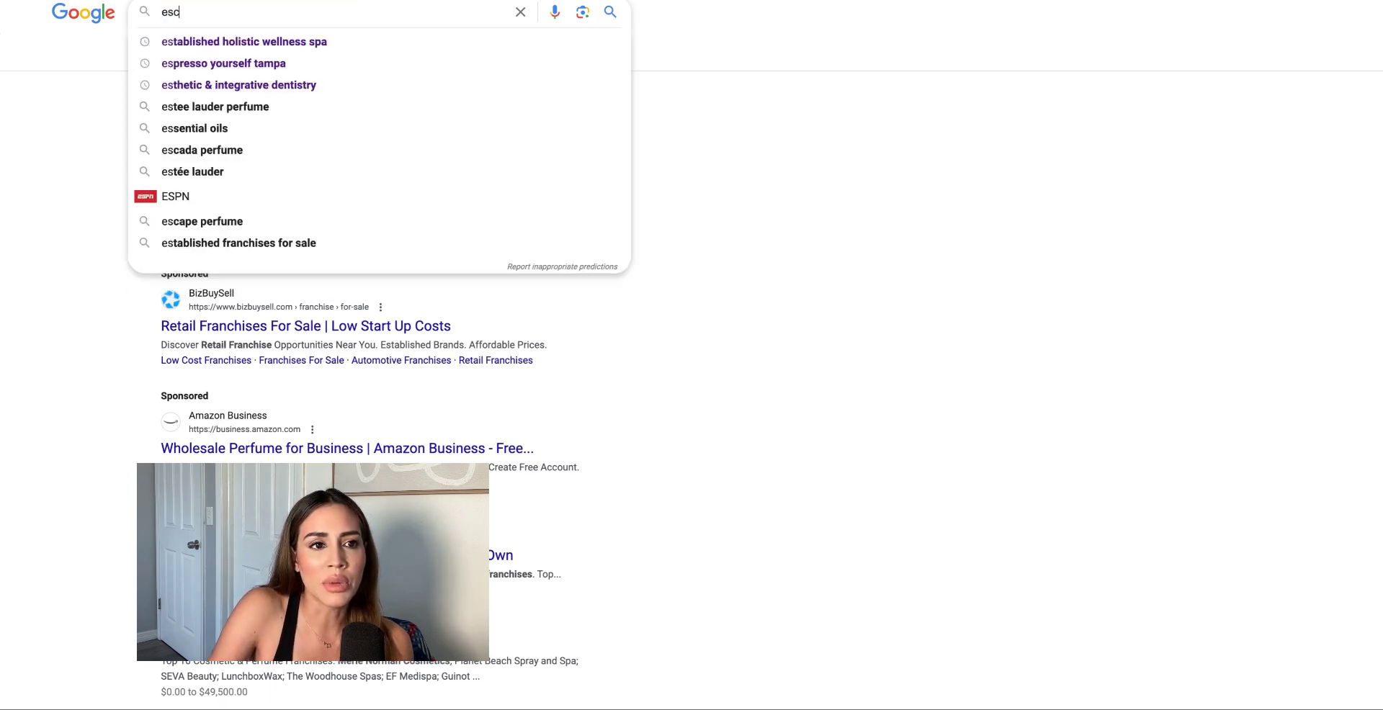
pyautogui.press('BackSpace')
pyautogui.press('BackSpace')
pyautogui.write('oom franchise')
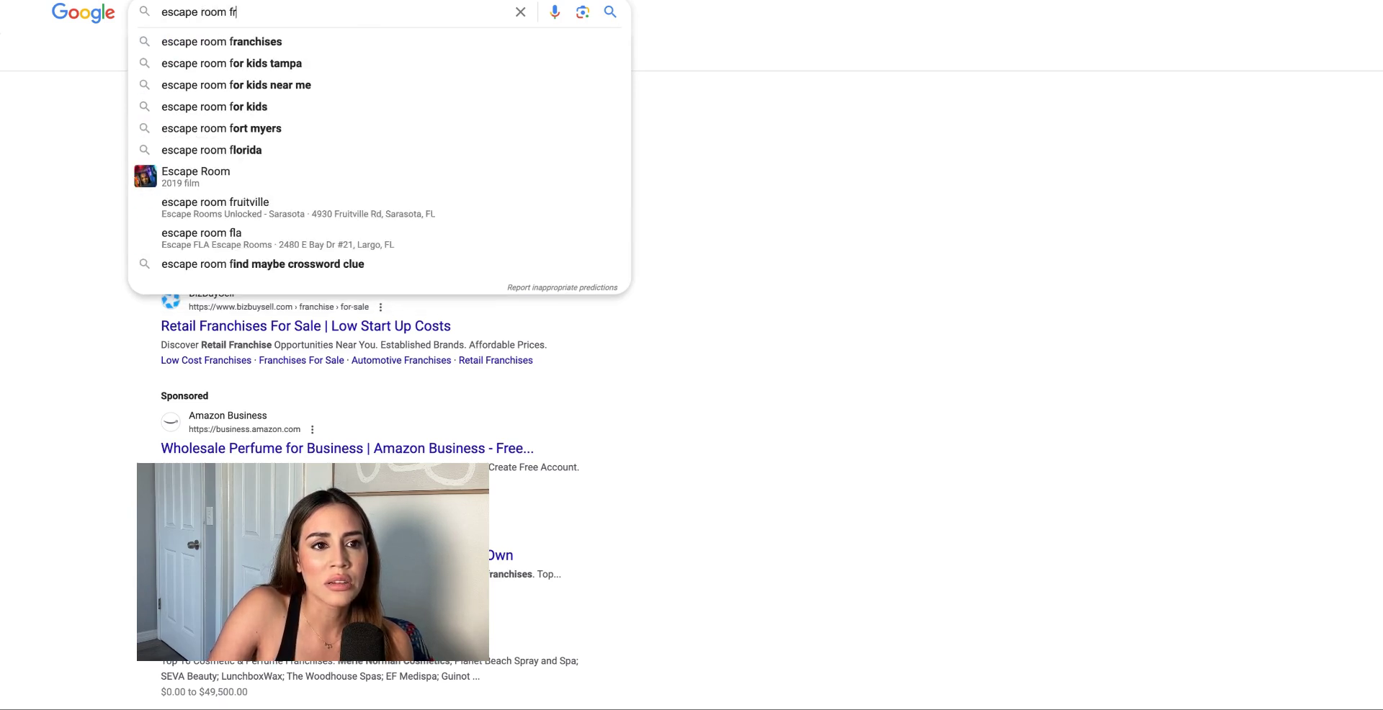
pyautogui.press('Return')
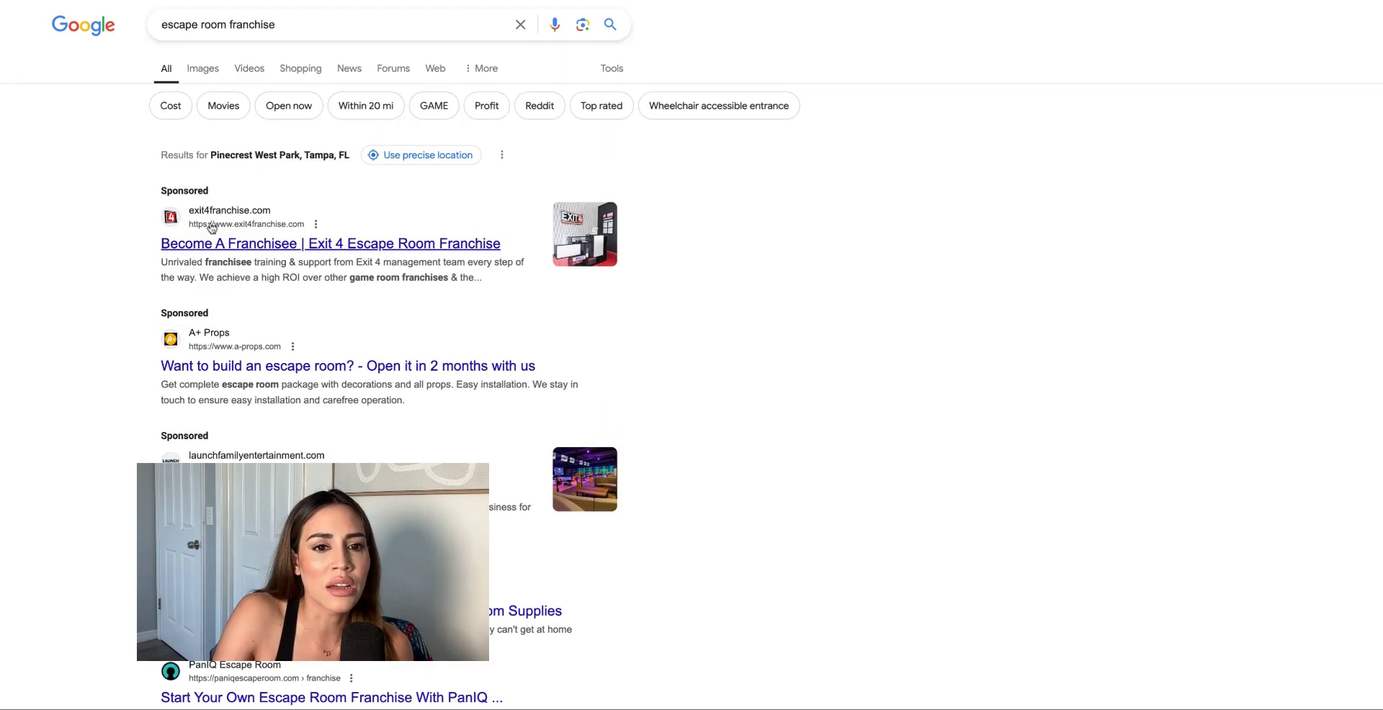
# Step: Skim the escape room franchise results and refine the search to "escape room franchise disclosure"
pyautogui.scroll(-3, 299, 303)
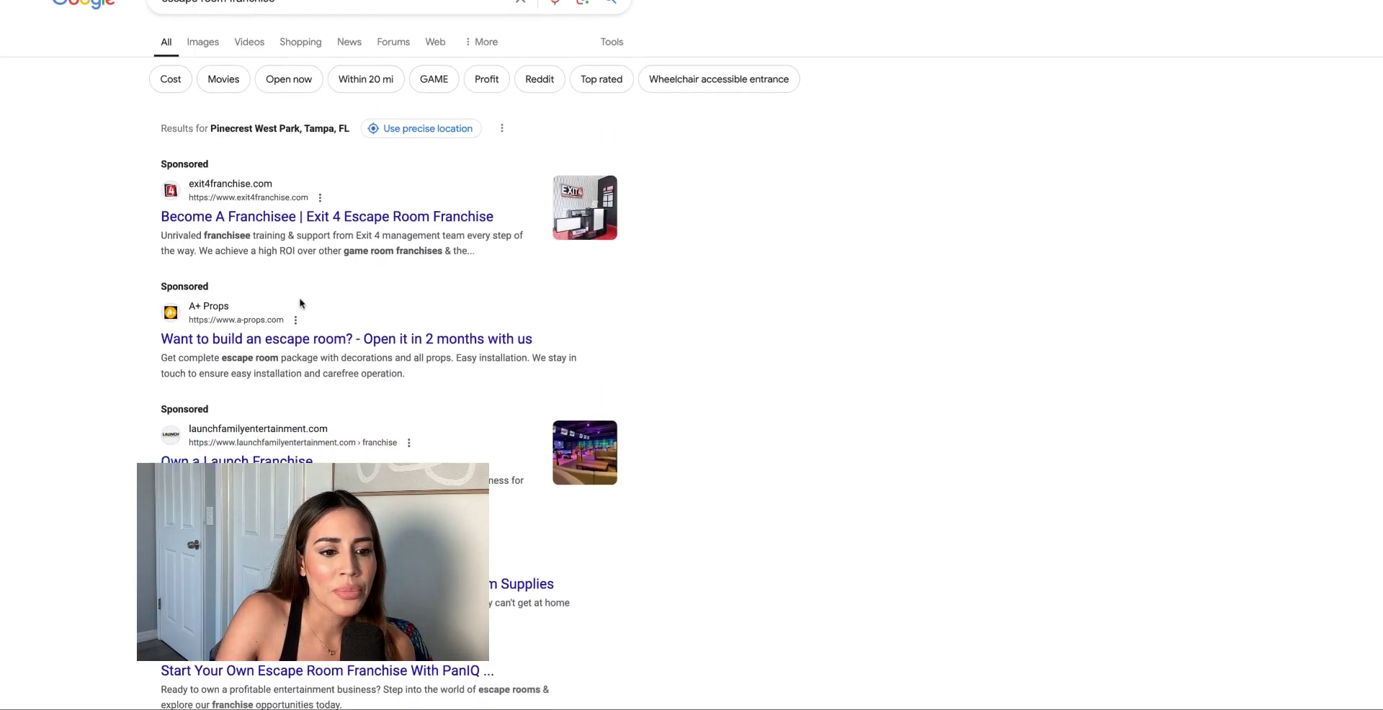
pyautogui.scroll(-5, 389, 346)
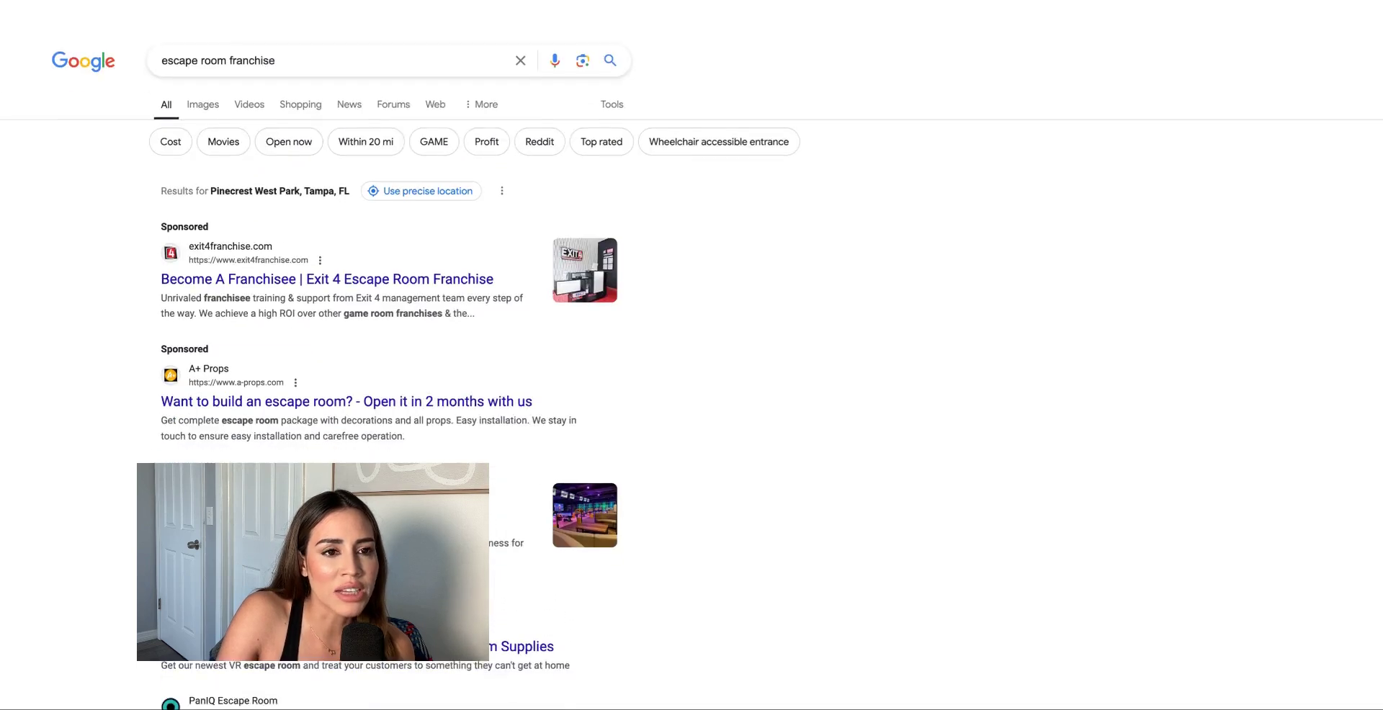
pyautogui.scroll(-1, 308, 139)
pyautogui.click(312, 29)
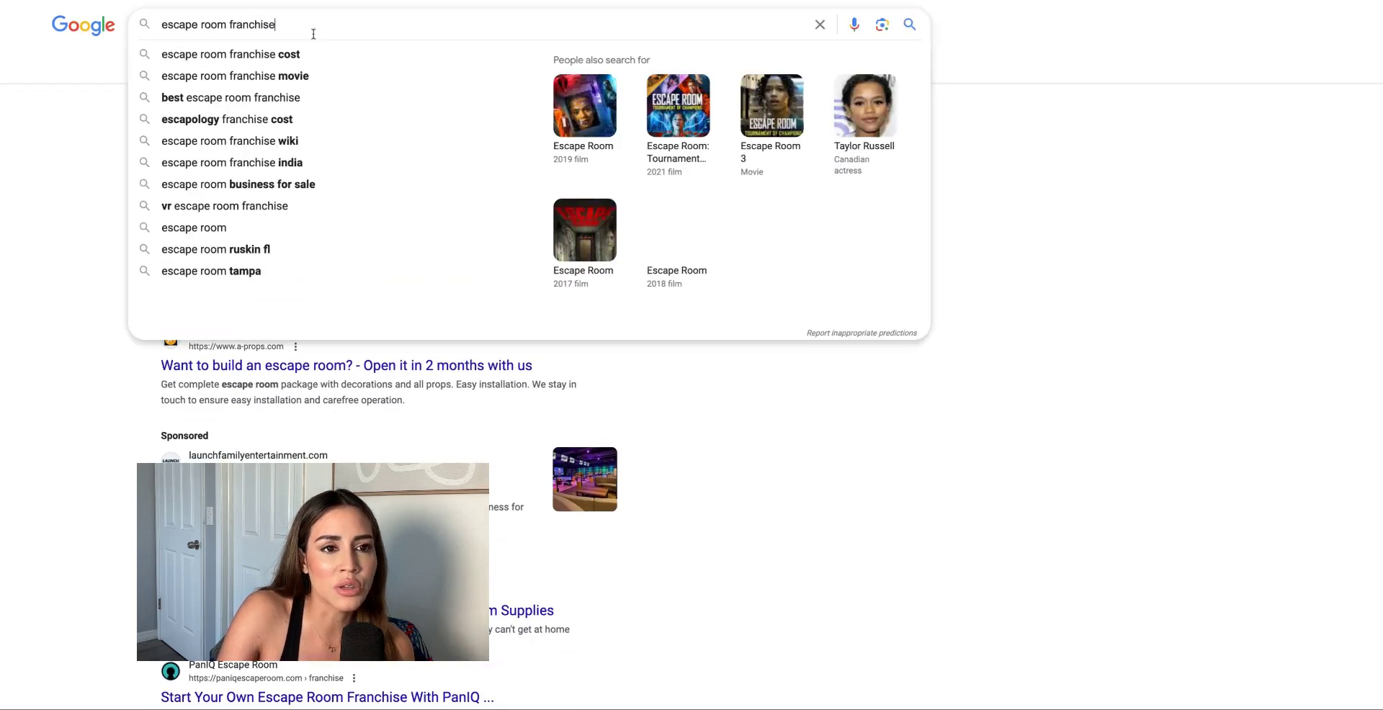
pyautogui.write('disclosure')
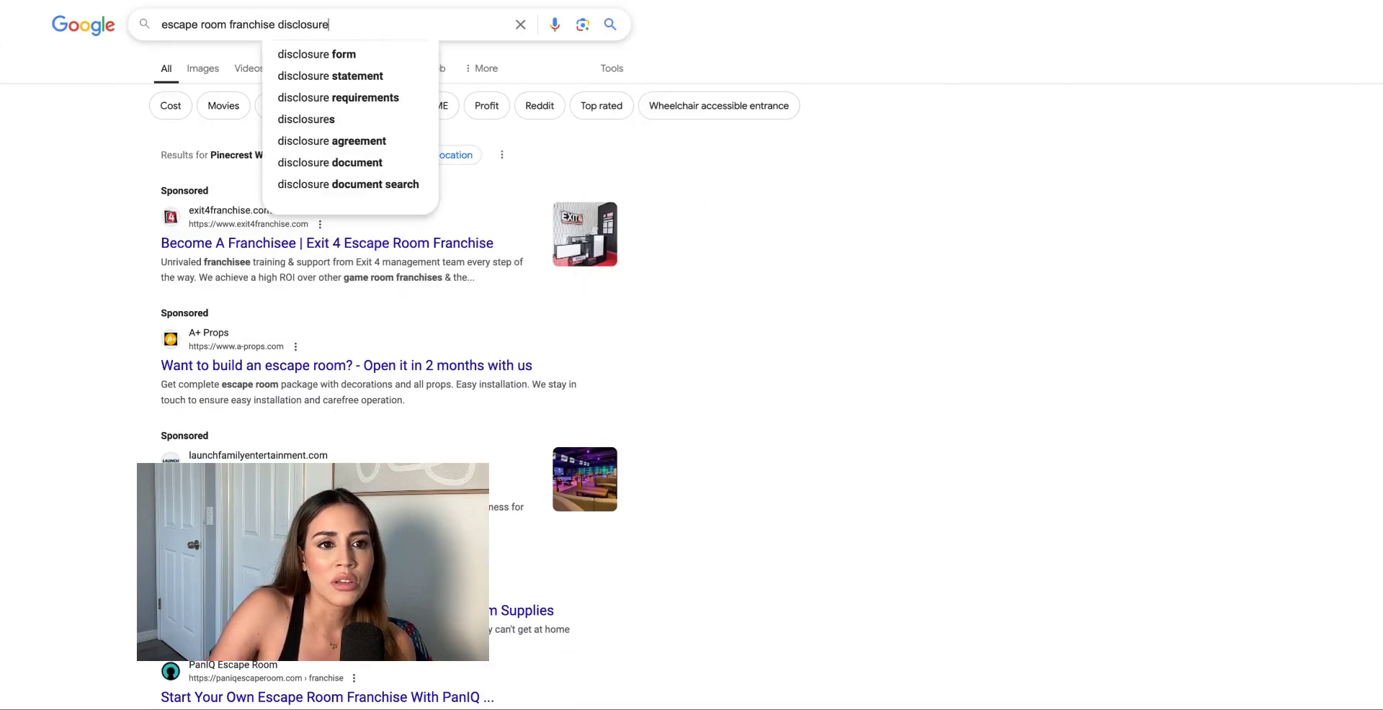
pyautogui.press('Return')
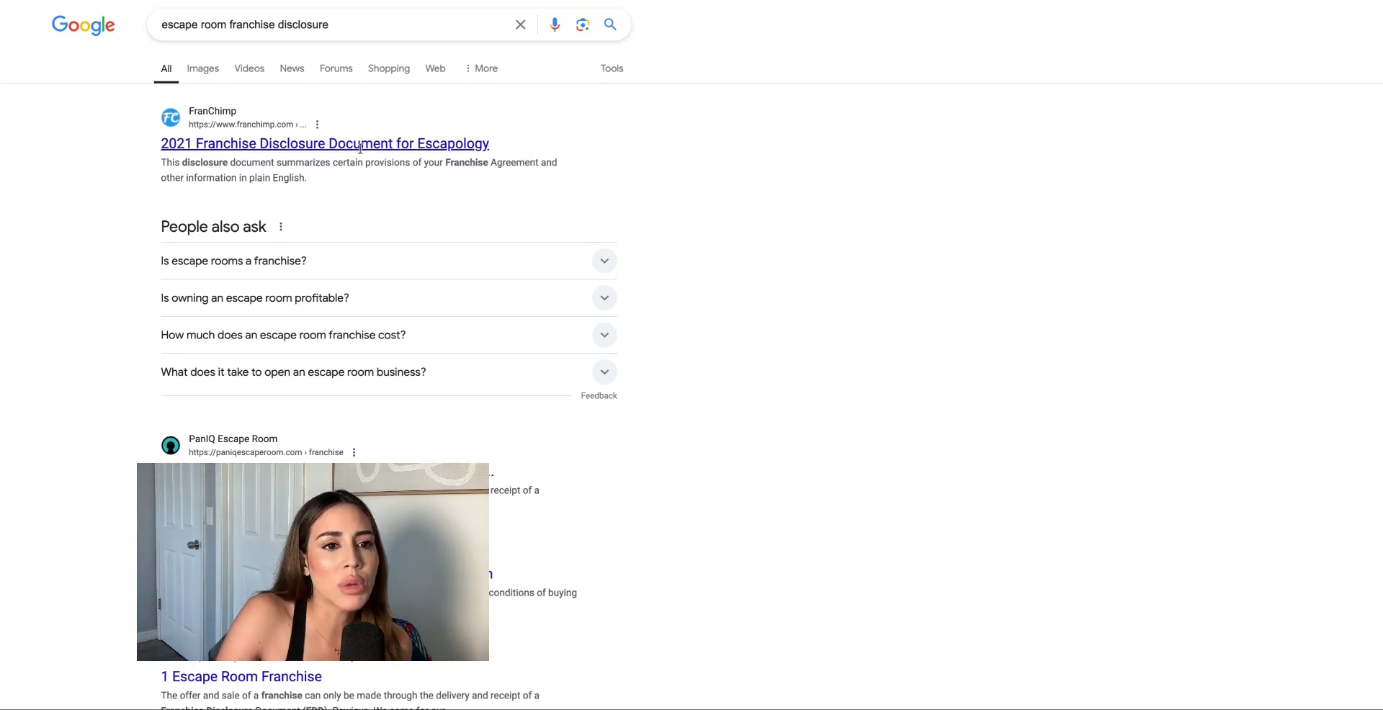
# Step: Look through the disclosure results and open FranChimp's 2021 Franchise Disclosure Document for Escapology
pyautogui.scroll(-3, 637, 274)
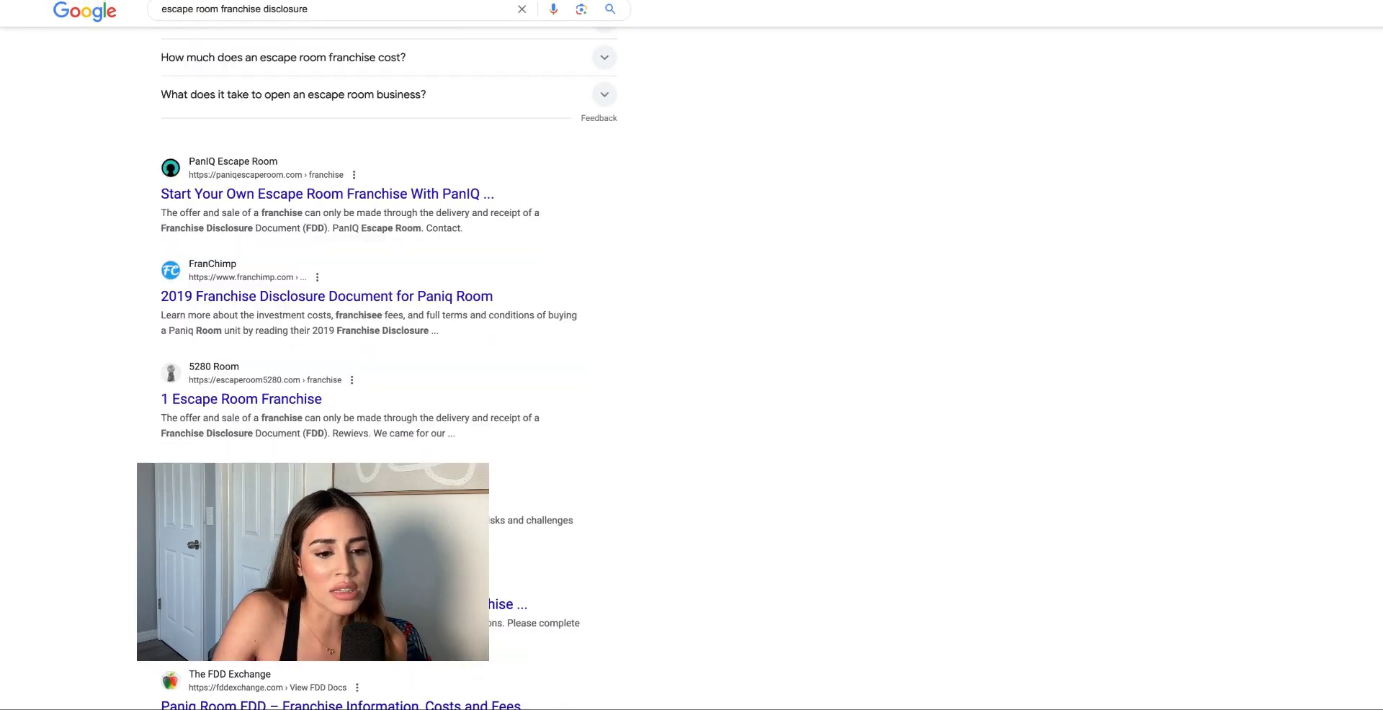
pyautogui.scroll(1, 637, 274)
pyautogui.scroll(1, 637, 273)
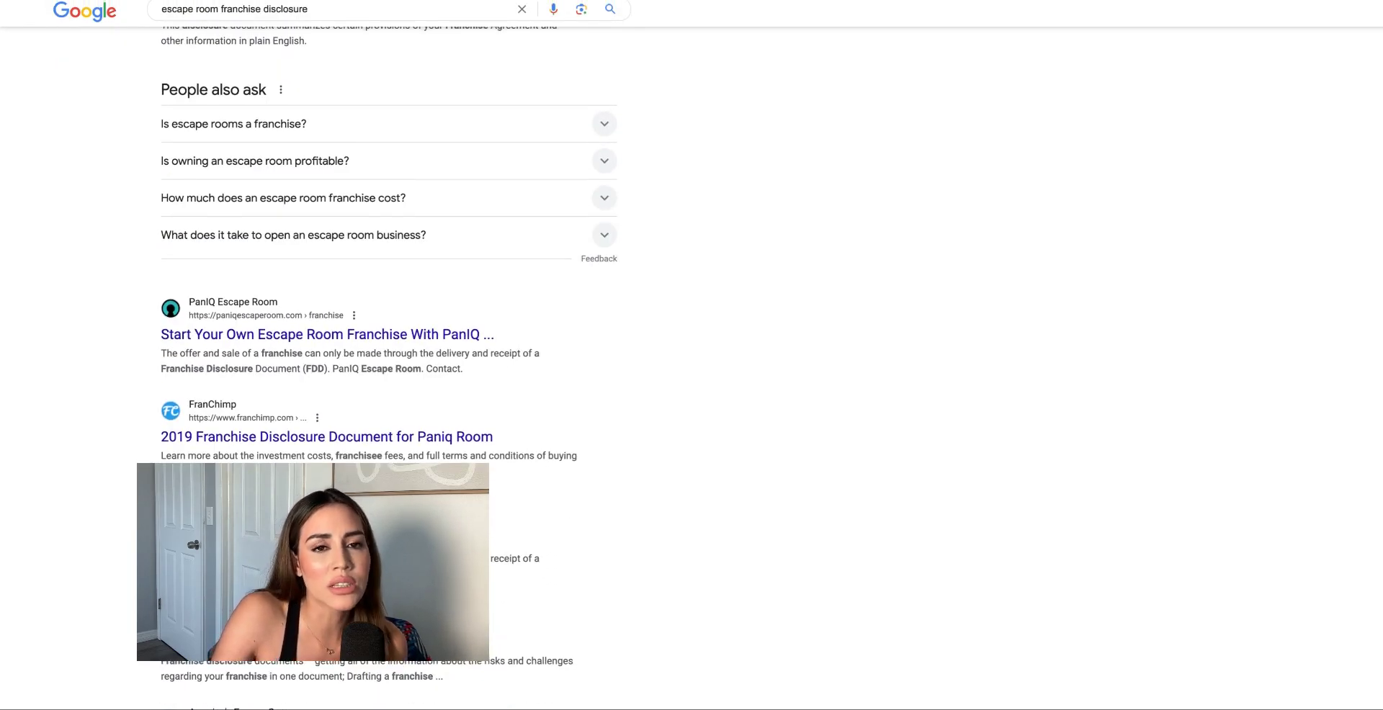
pyautogui.scroll(2, 638, 273)
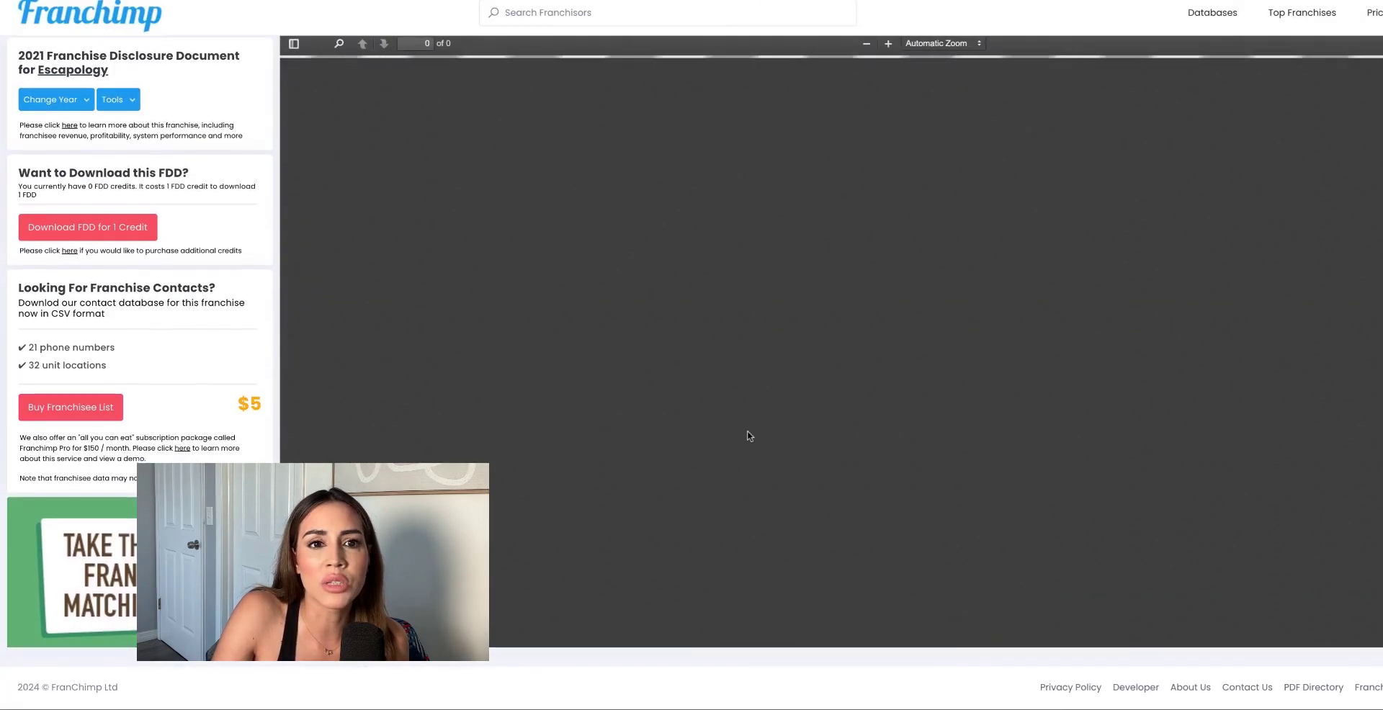
# Step: Skim the opening pages of the Escapology disclosure document, from the usage guide through the Item 4 bankruptcy section
pyautogui.scroll(-15, 748, 436)
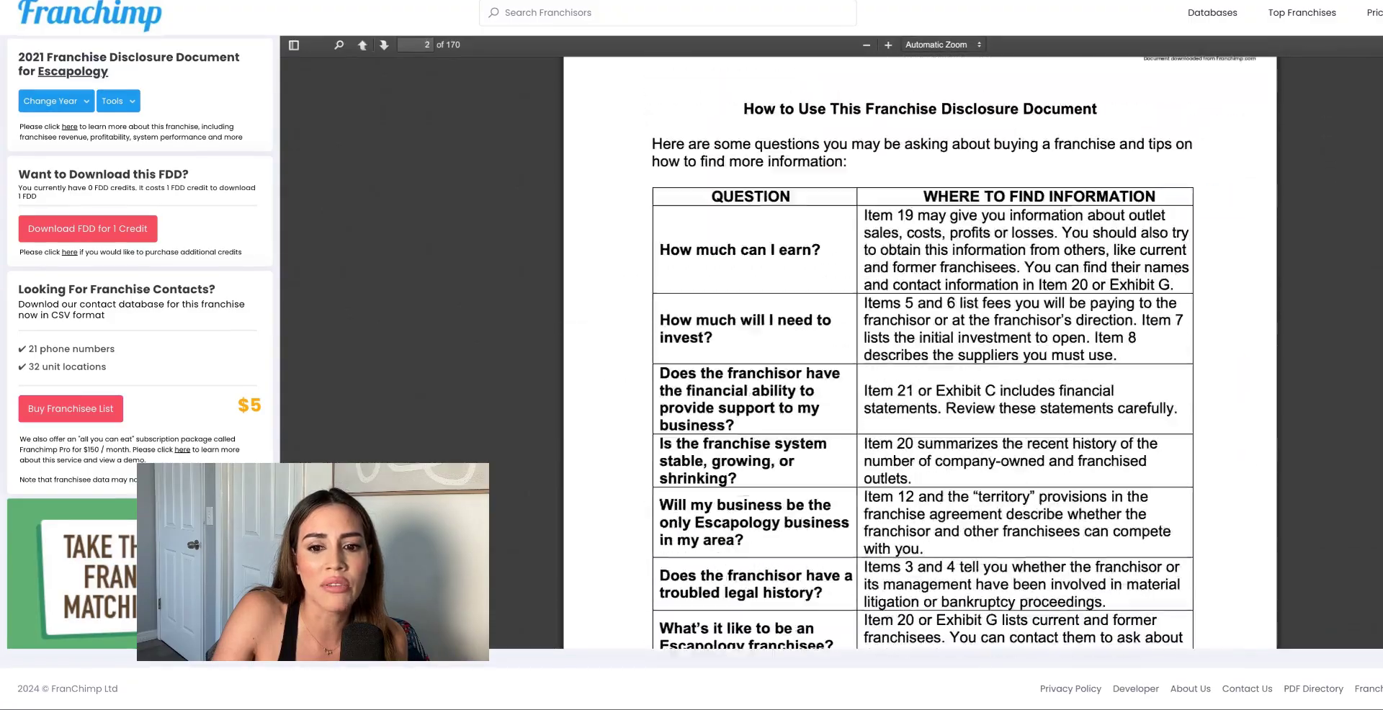
pyautogui.scroll(-15, 920, 355)
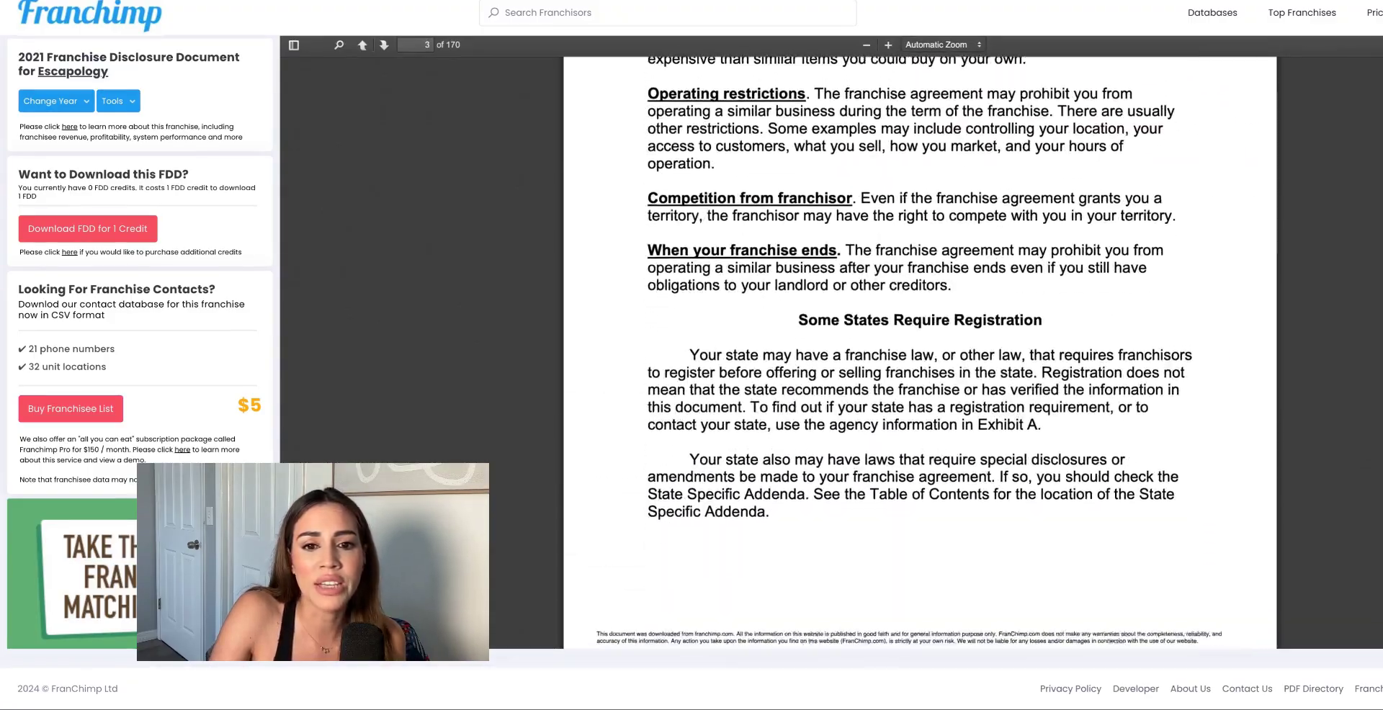
pyautogui.scroll(-15, 920, 353)
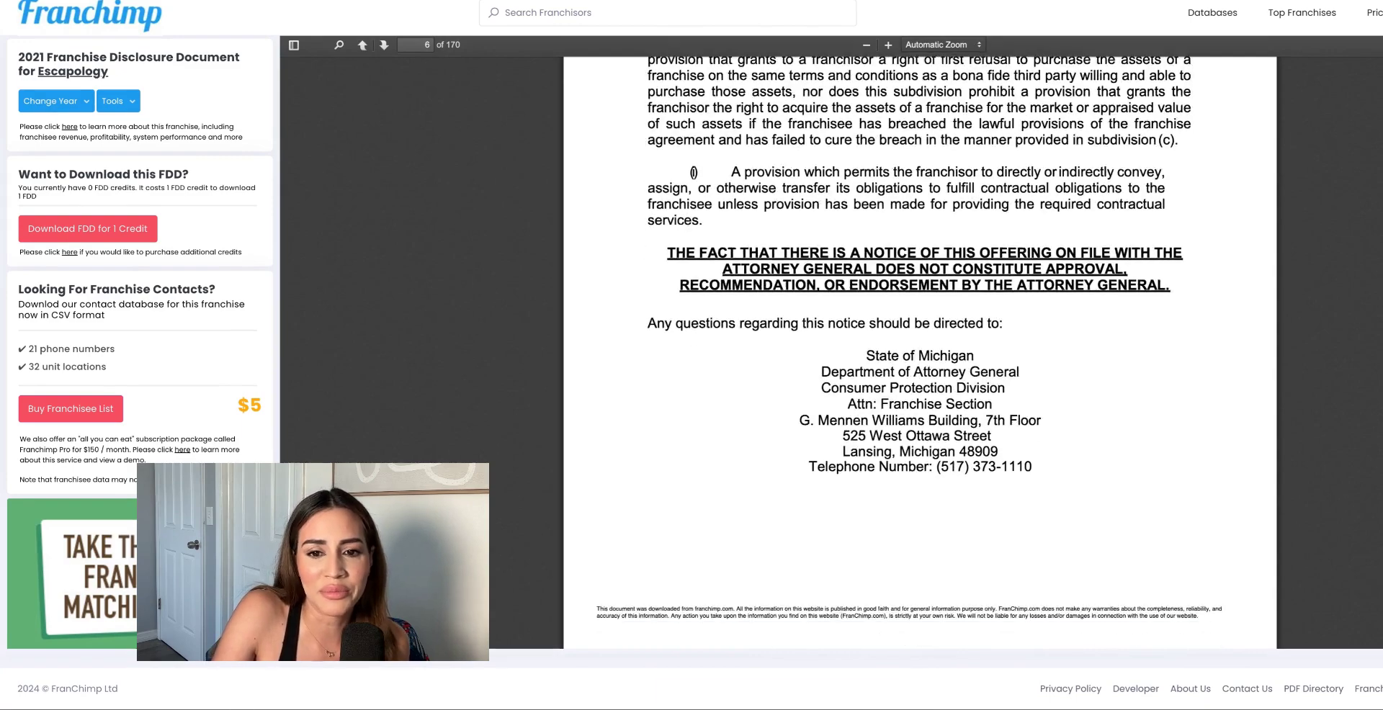
pyautogui.scroll(-15, 920, 353)
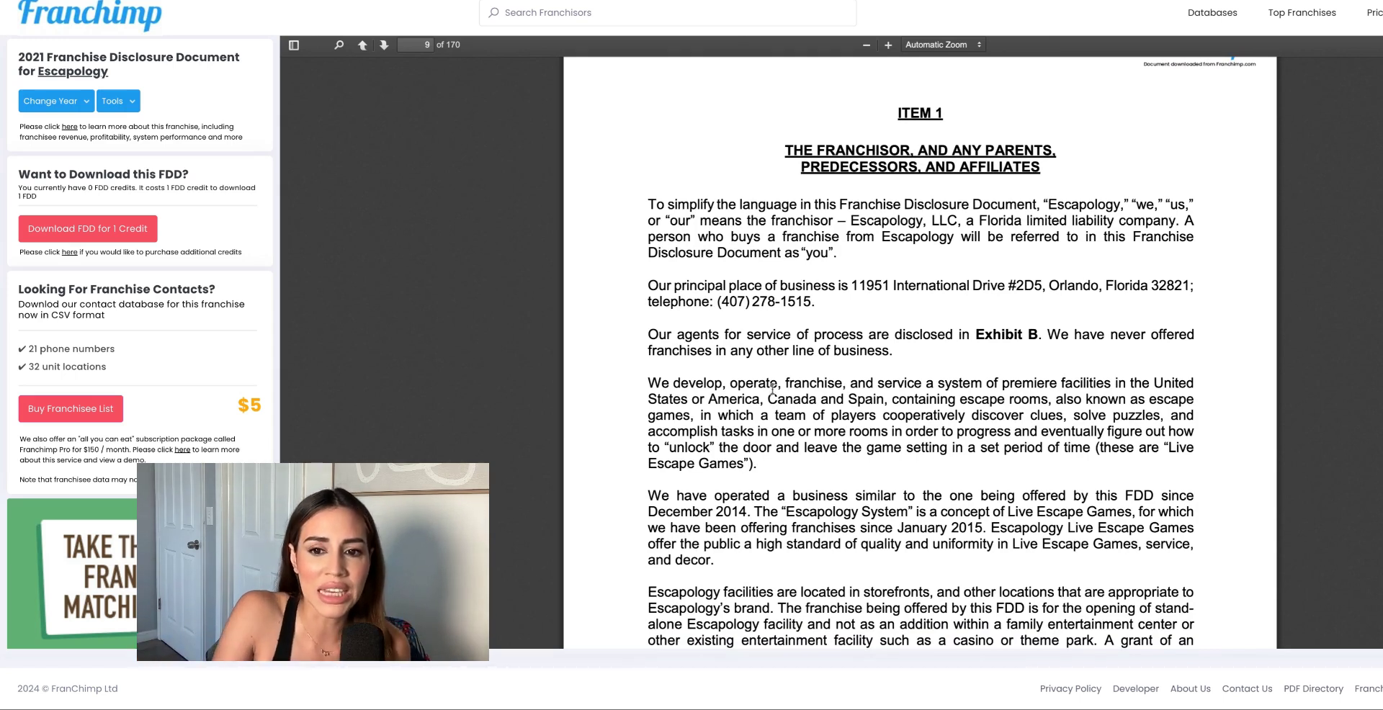
pyautogui.scroll(-7, 772, 389)
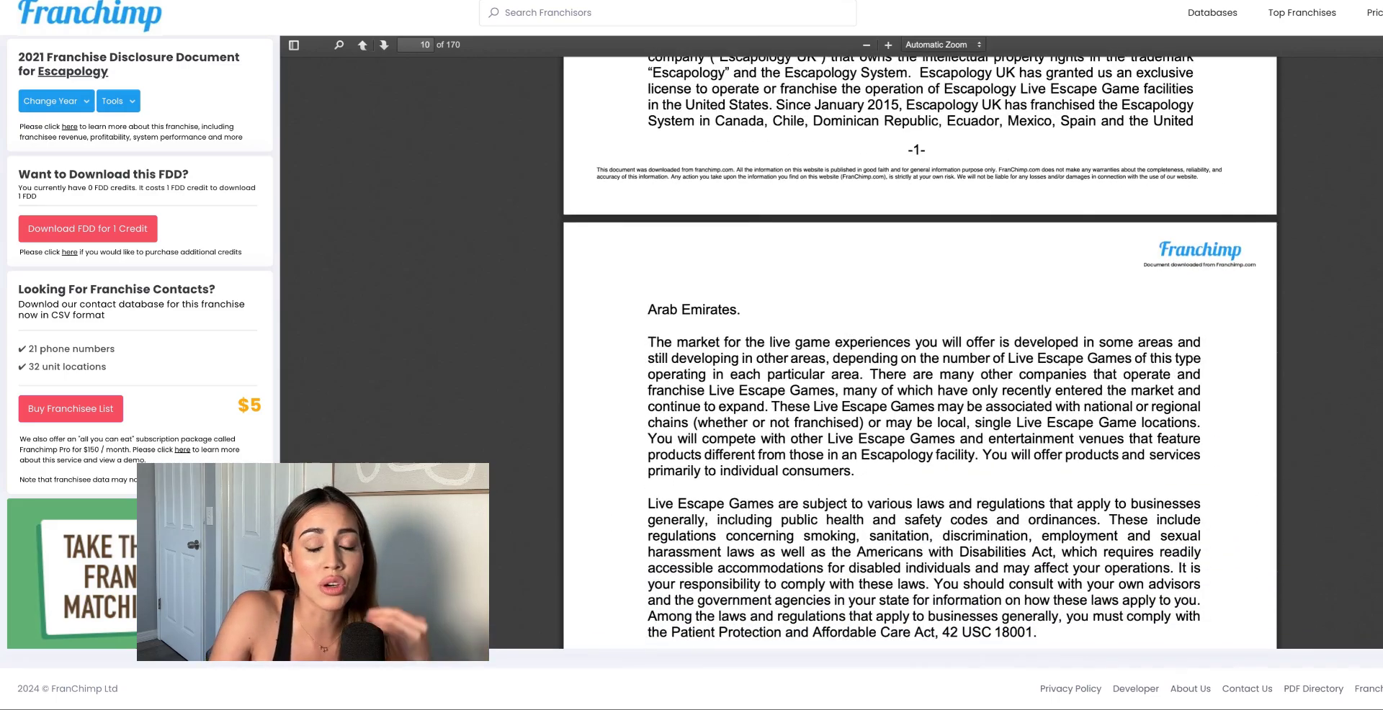
pyautogui.scroll(-9, 864, 360)
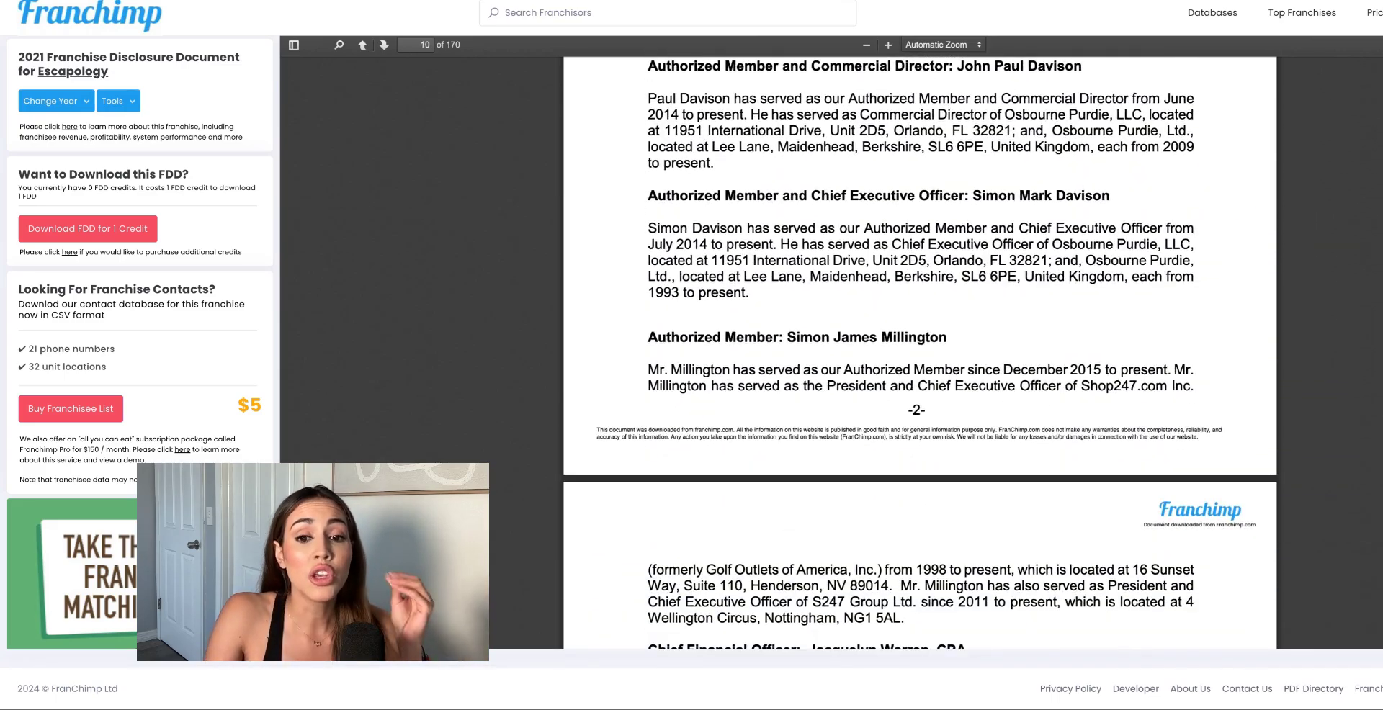
pyautogui.scroll(-16, 920, 353)
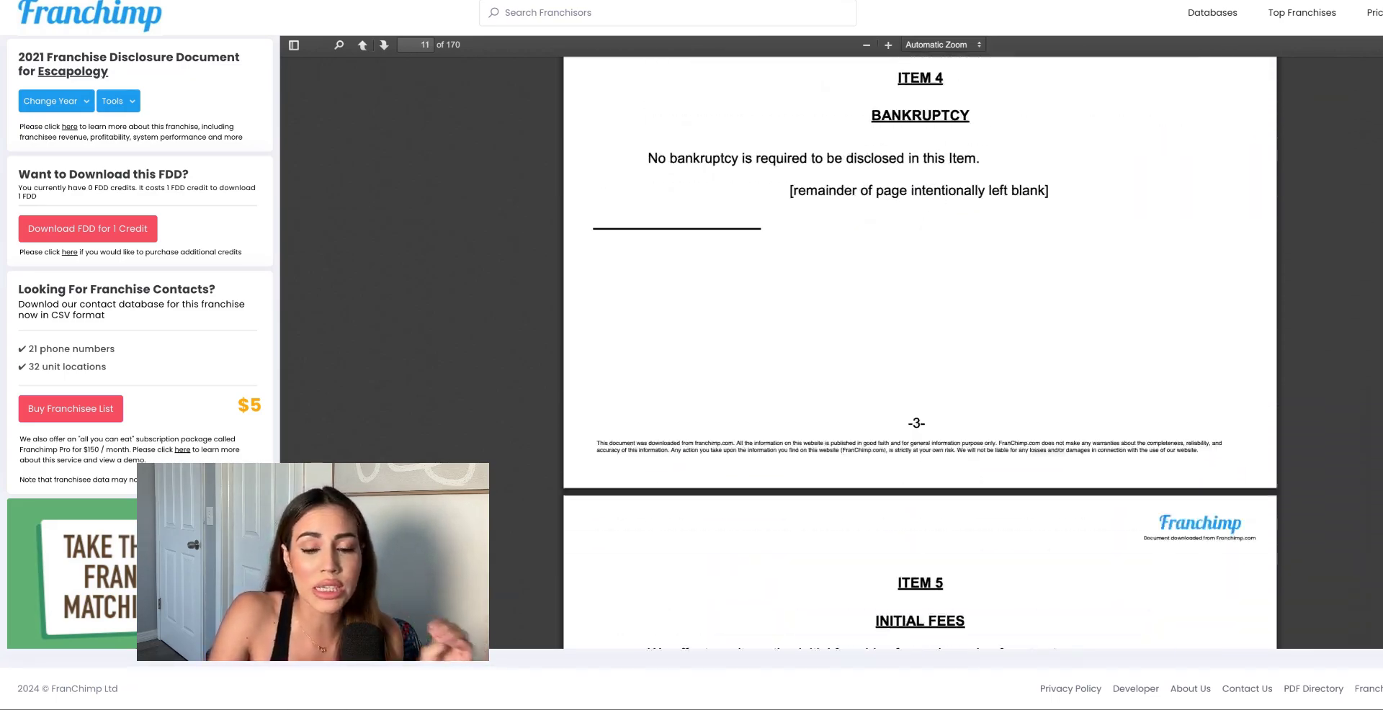
# Step: Examine the Item 6 Other Fees table and its notes, continuing to the Item 7 Estimated Initial Investment heading
pyautogui.scroll(-15, 920, 353)
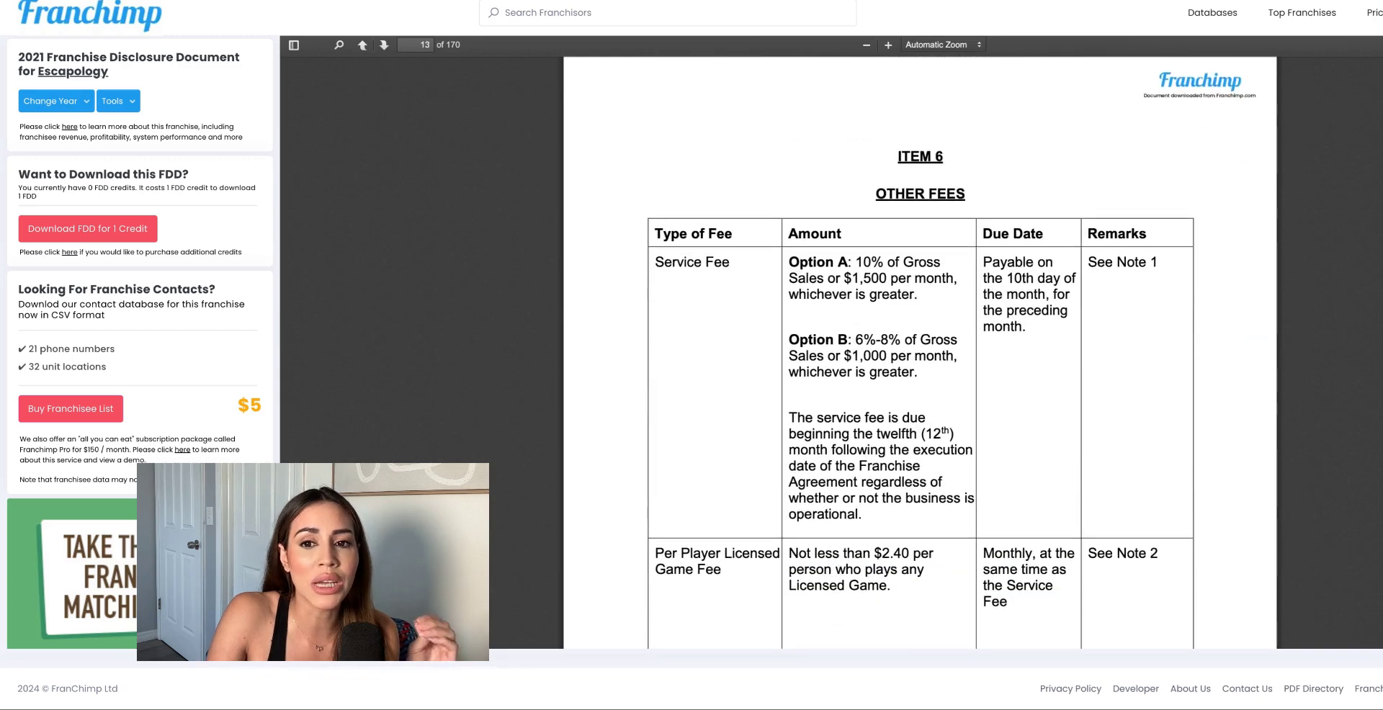
pyautogui.scroll(-15, 920, 353)
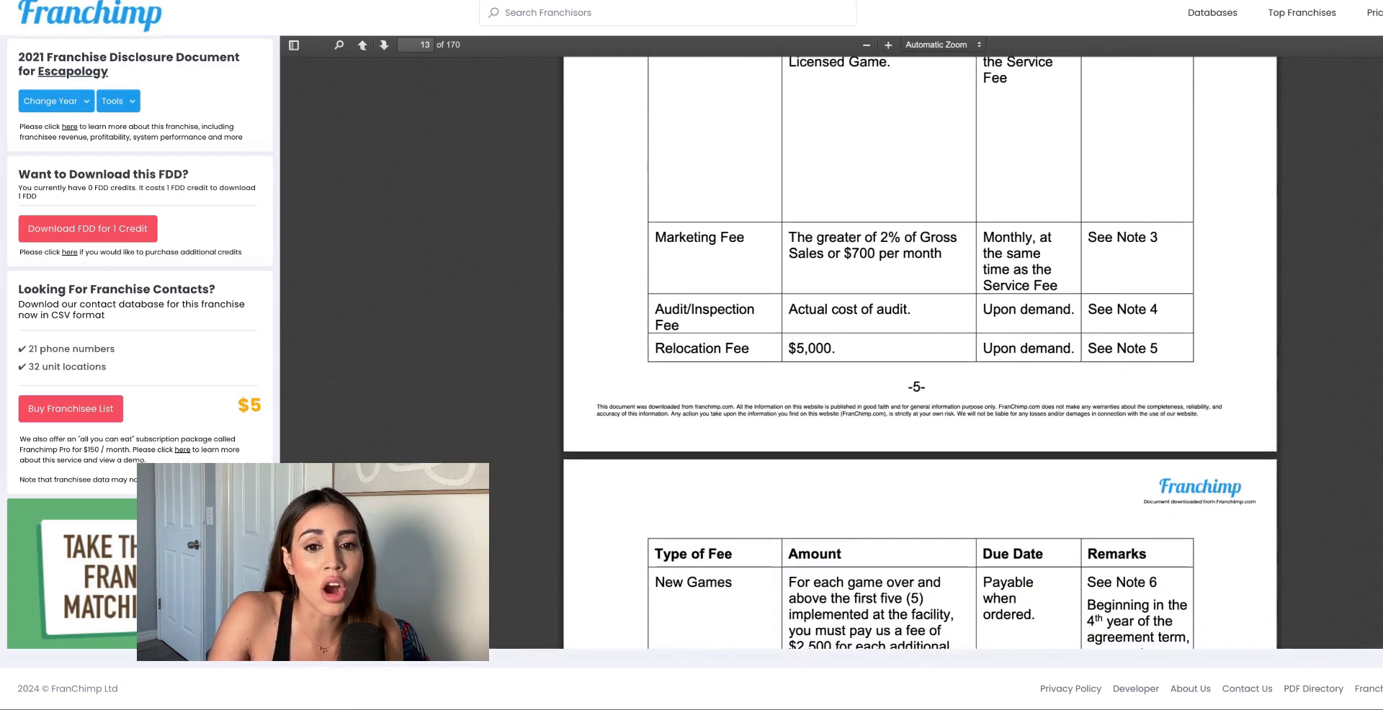
pyautogui.scroll(-15, 920, 353)
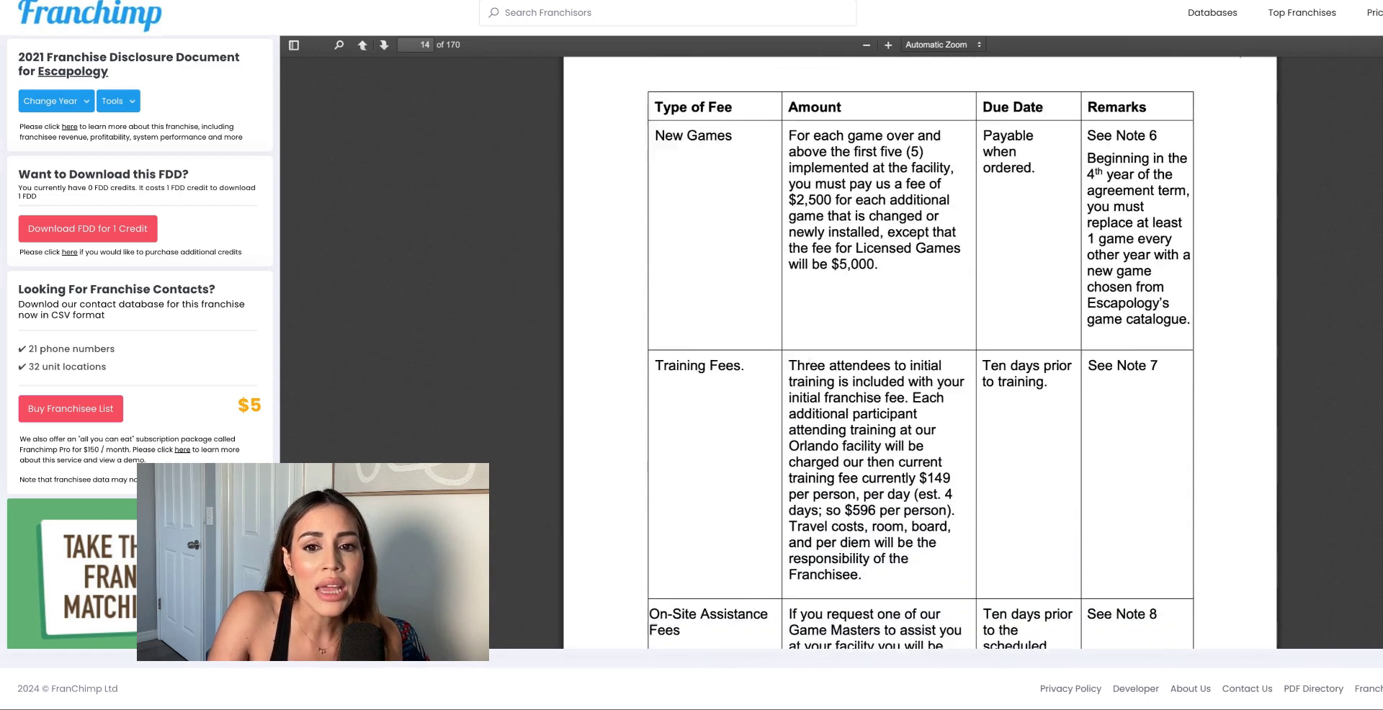
pyautogui.scroll(2, 920, 353)
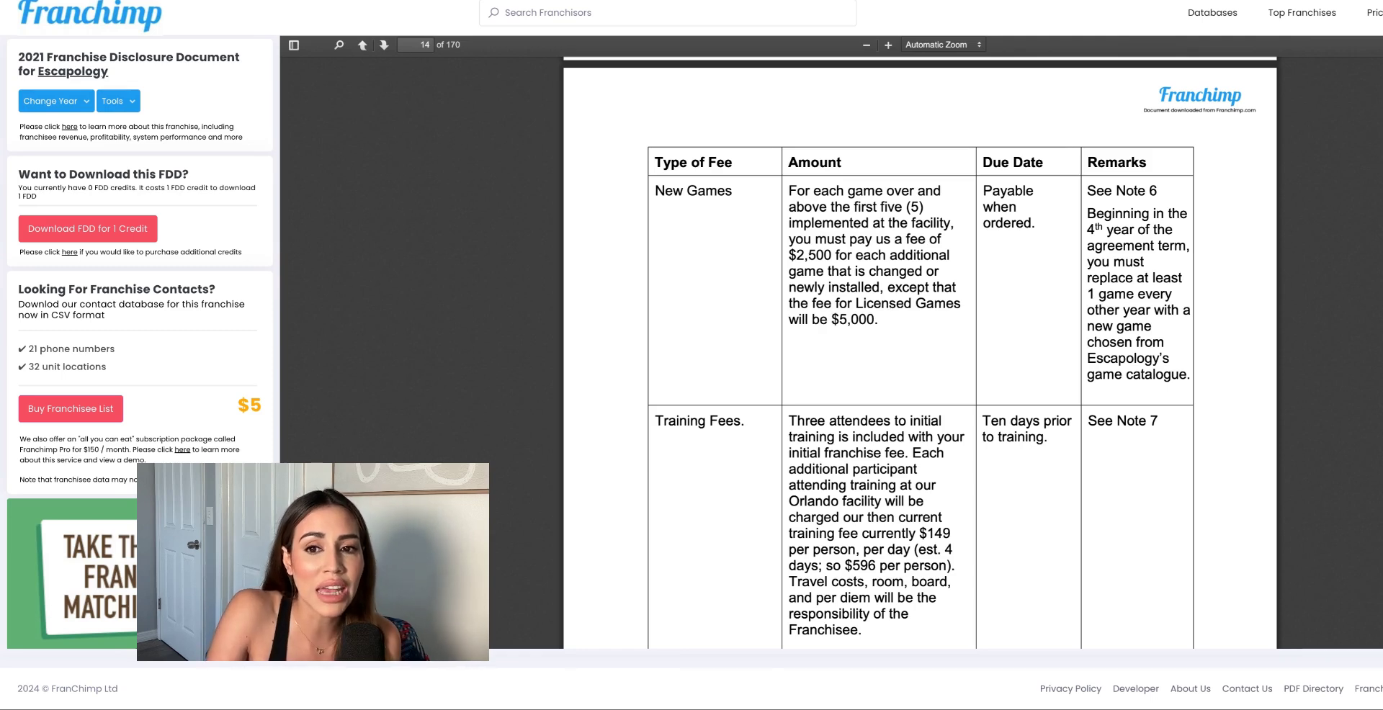
pyautogui.scroll(-1, 857, 364)
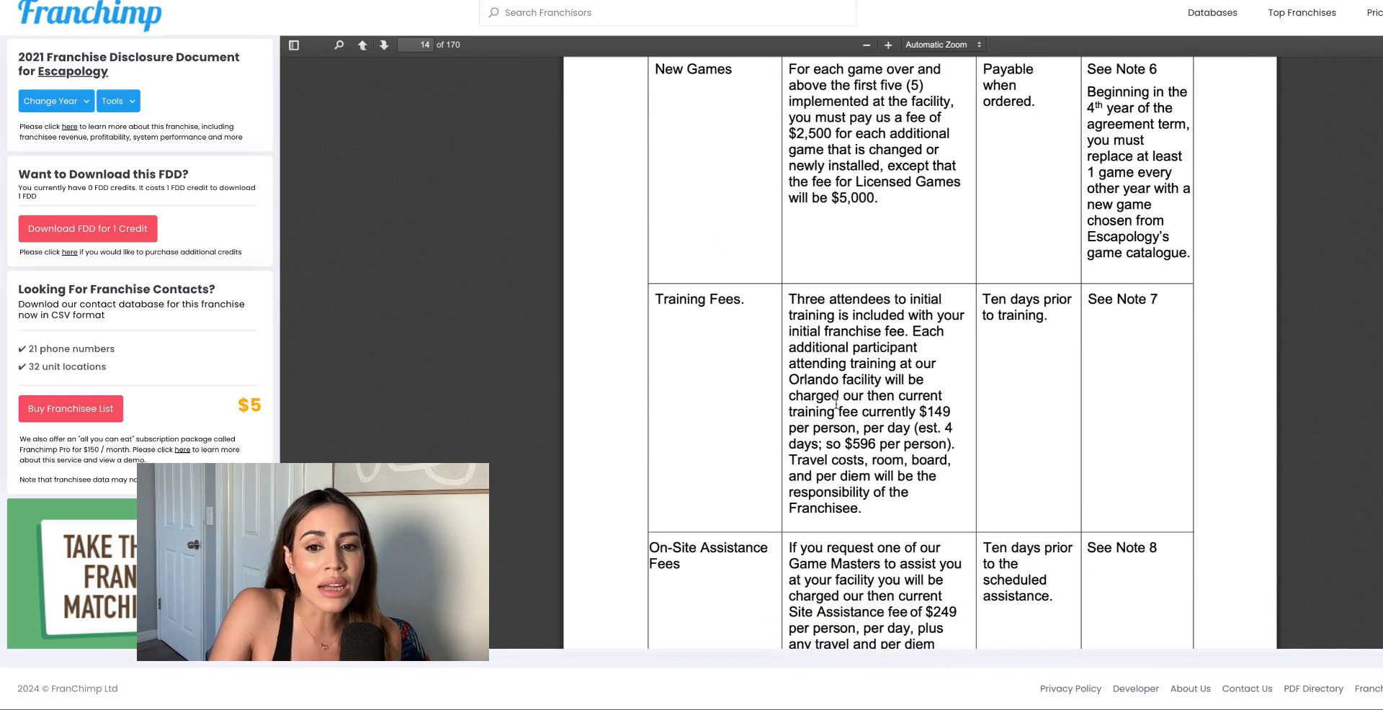
pyautogui.scroll(-10, 837, 404)
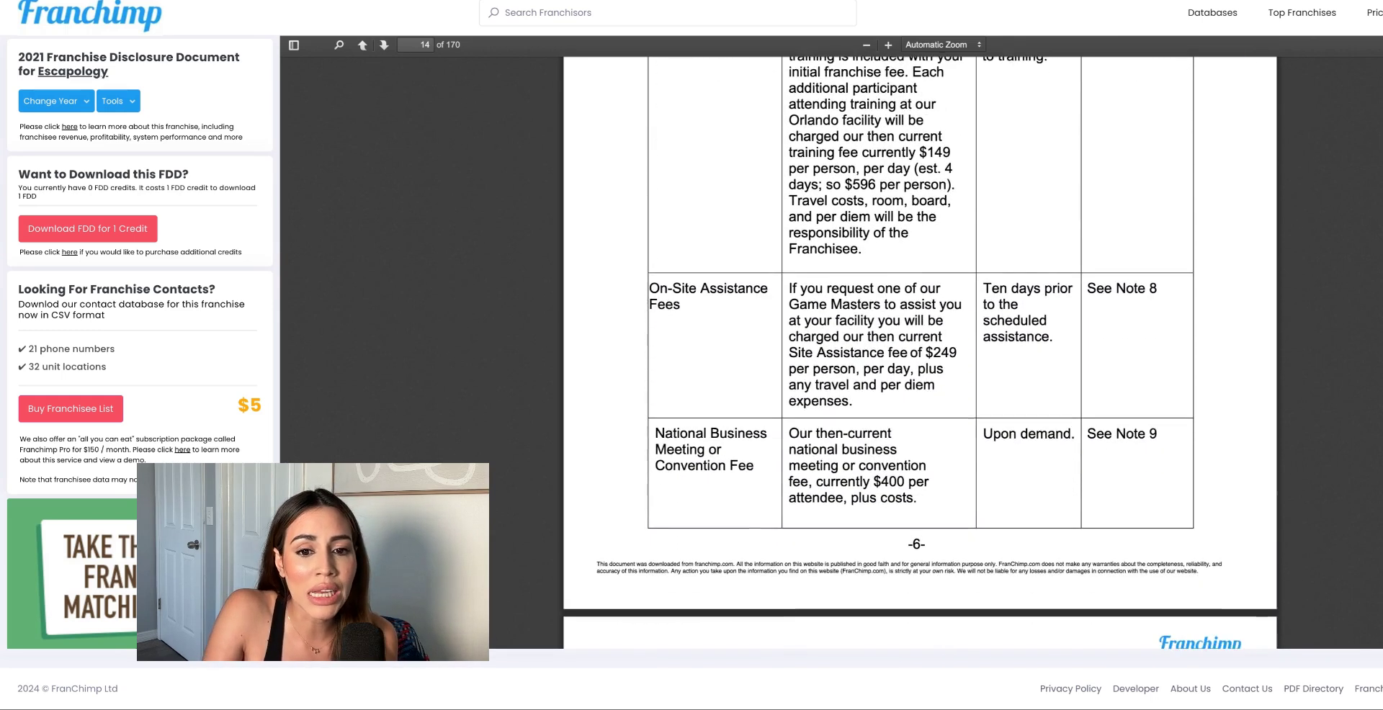
pyautogui.scroll(-7, 845, 459)
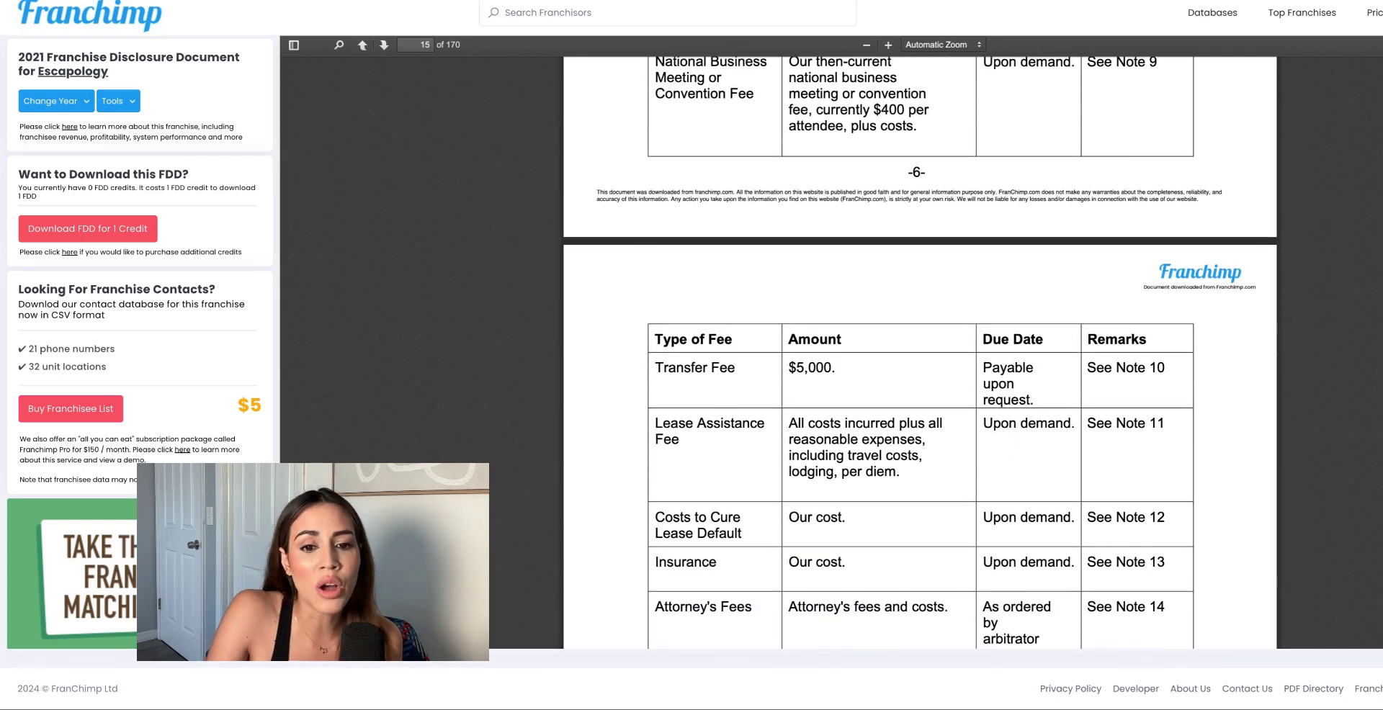
pyautogui.scroll(-4, 812, 387)
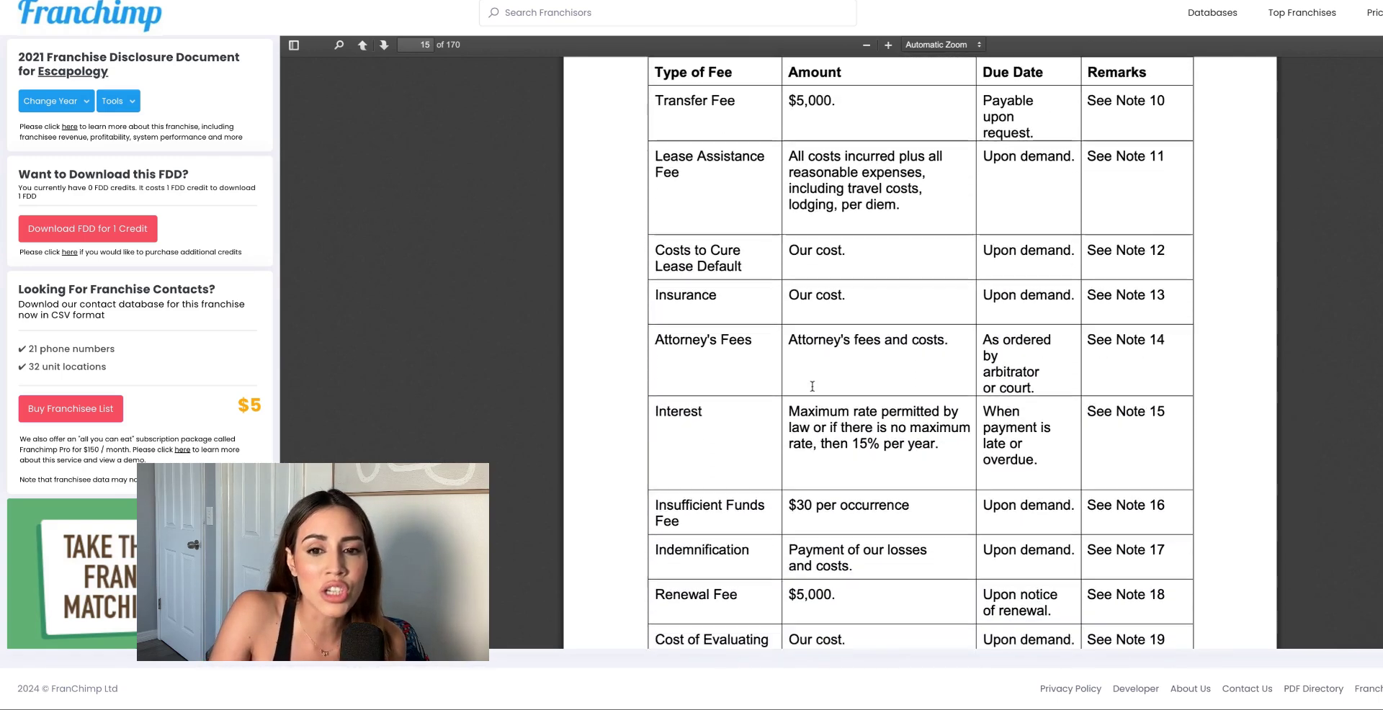
pyautogui.scroll(-7, 812, 387)
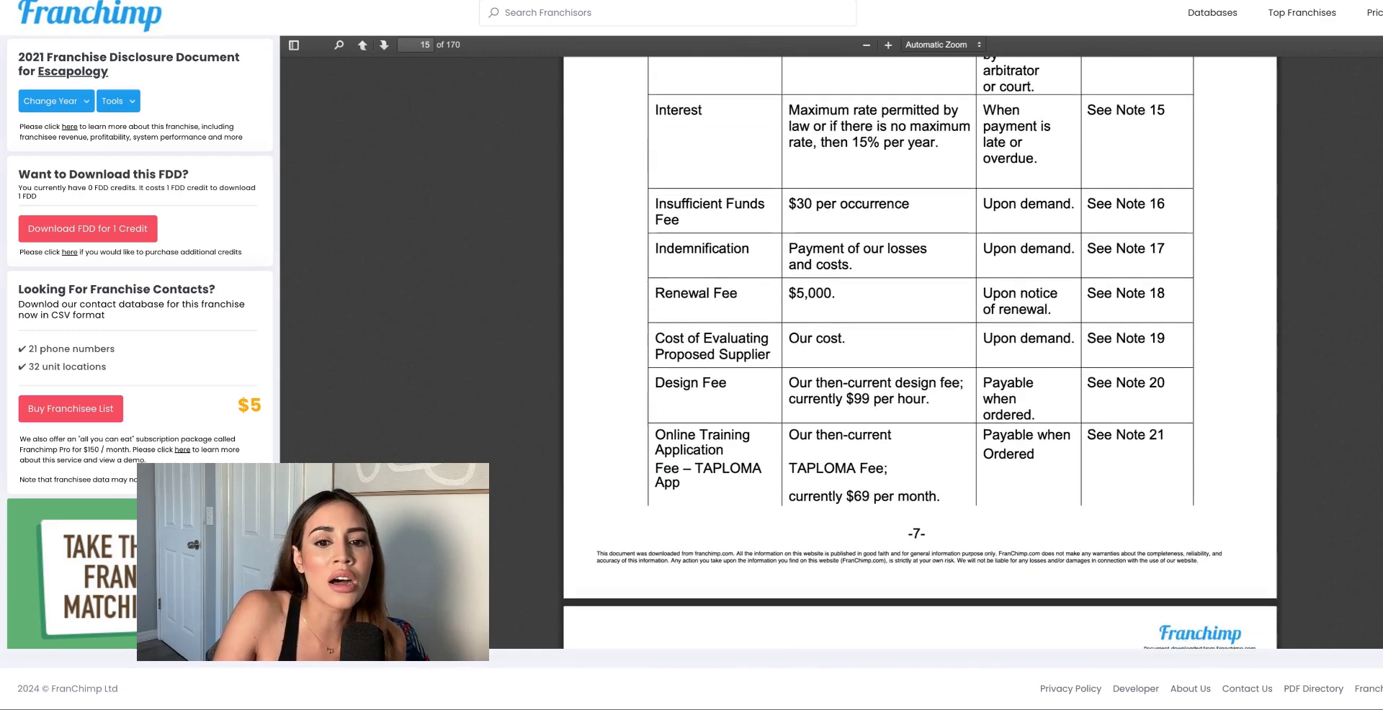
pyautogui.scroll(-6, 828, 184)
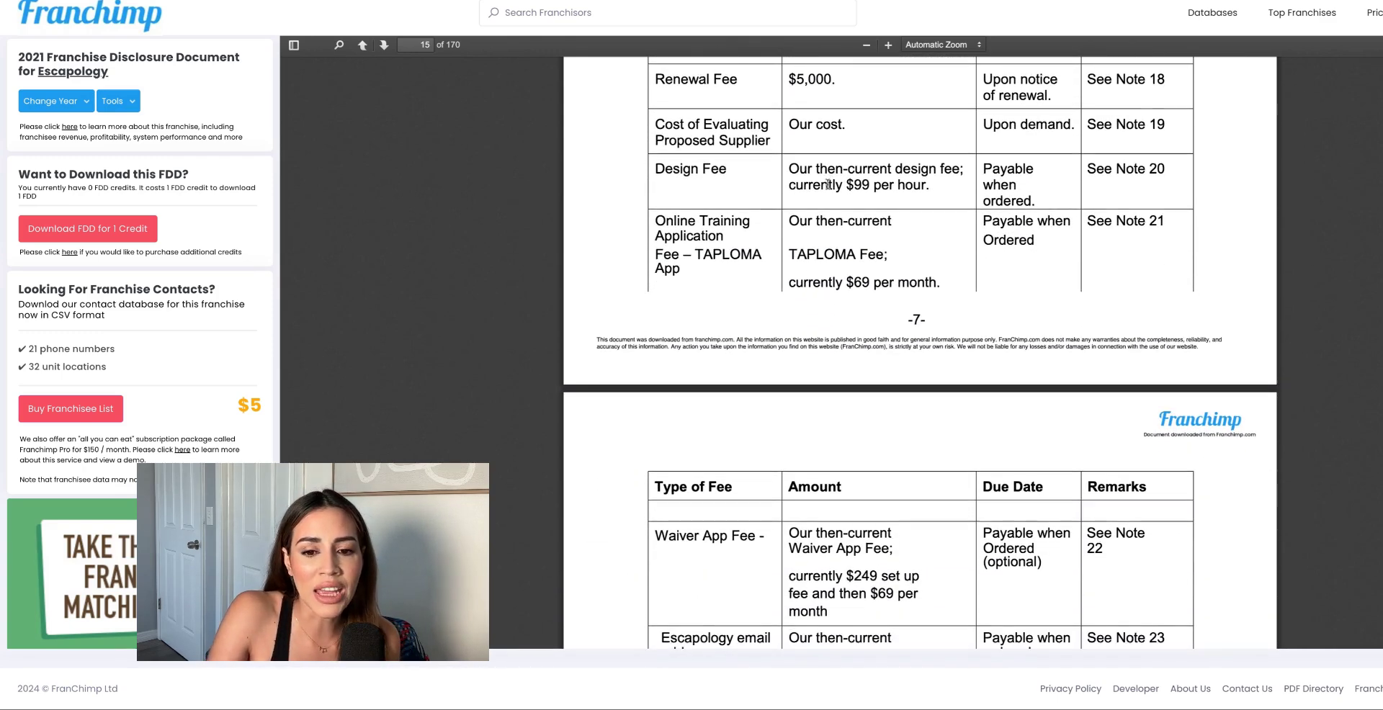
pyautogui.scroll(-20, 827, 184)
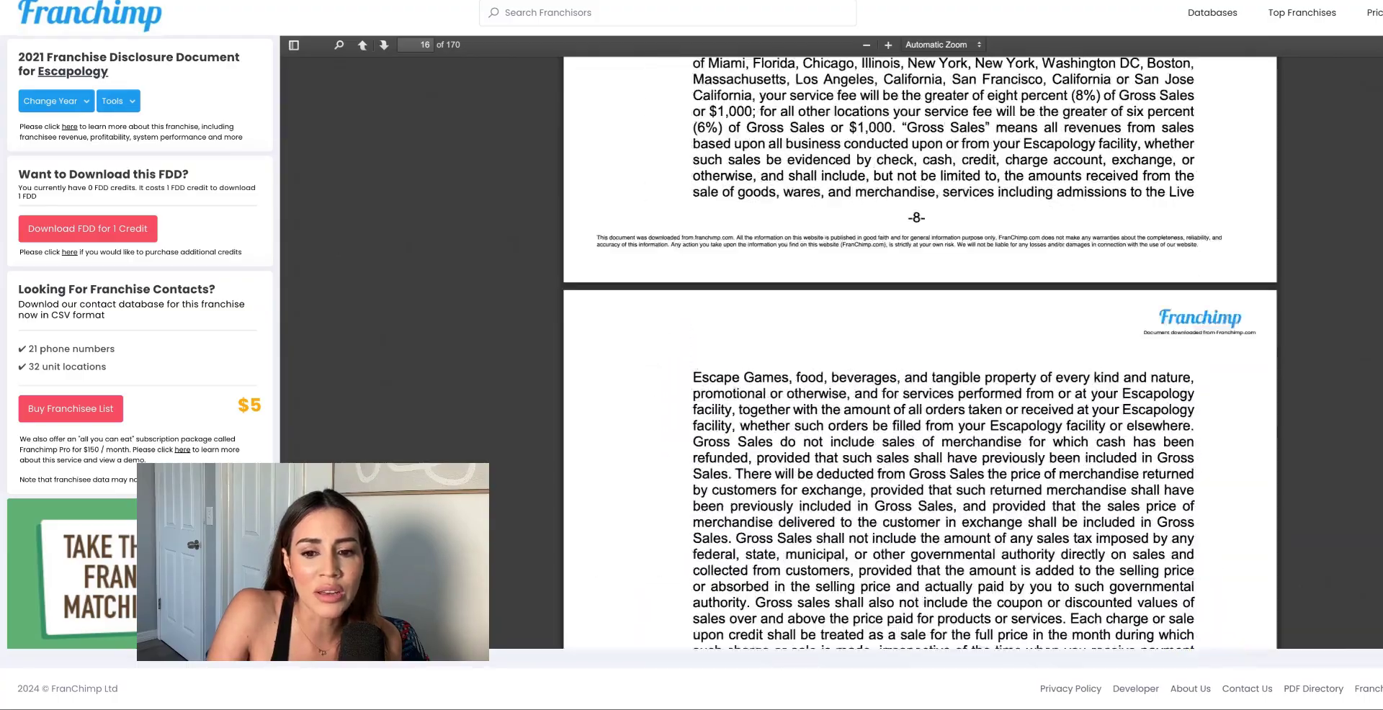
pyautogui.scroll(-20, 1006, 200)
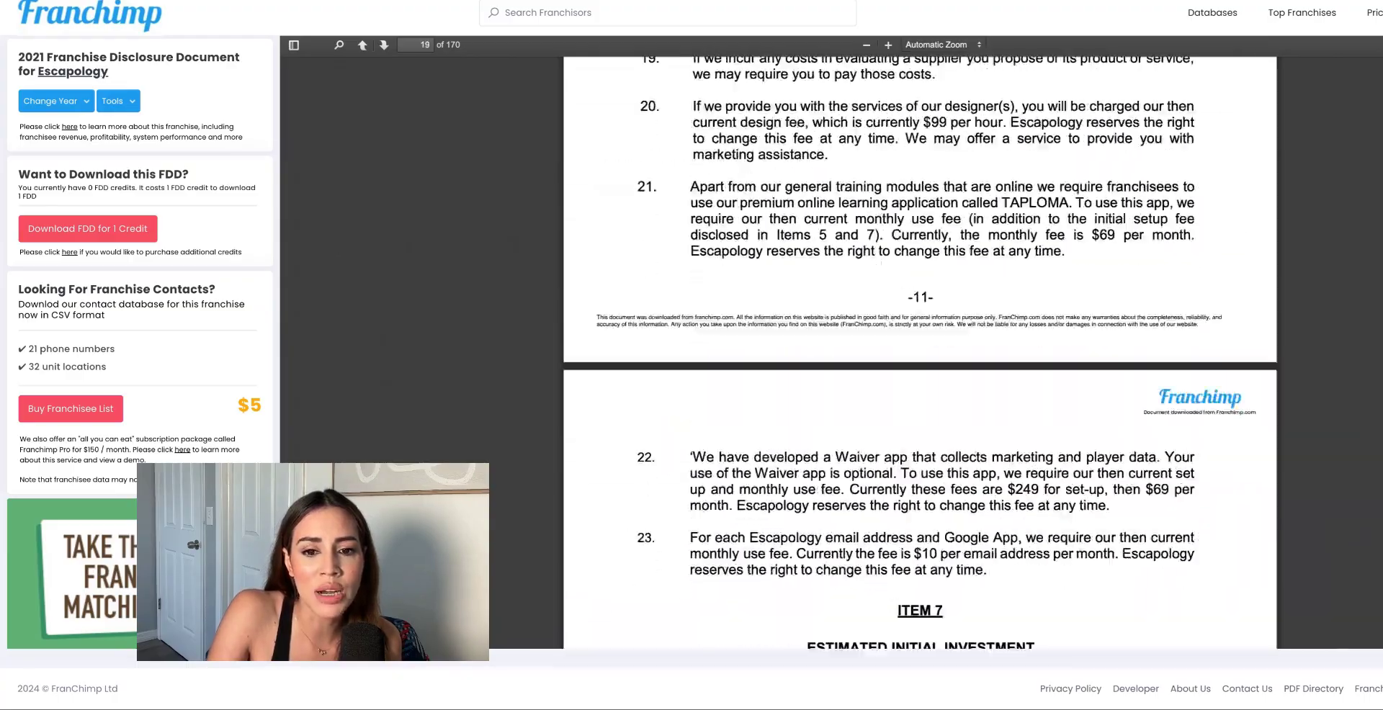
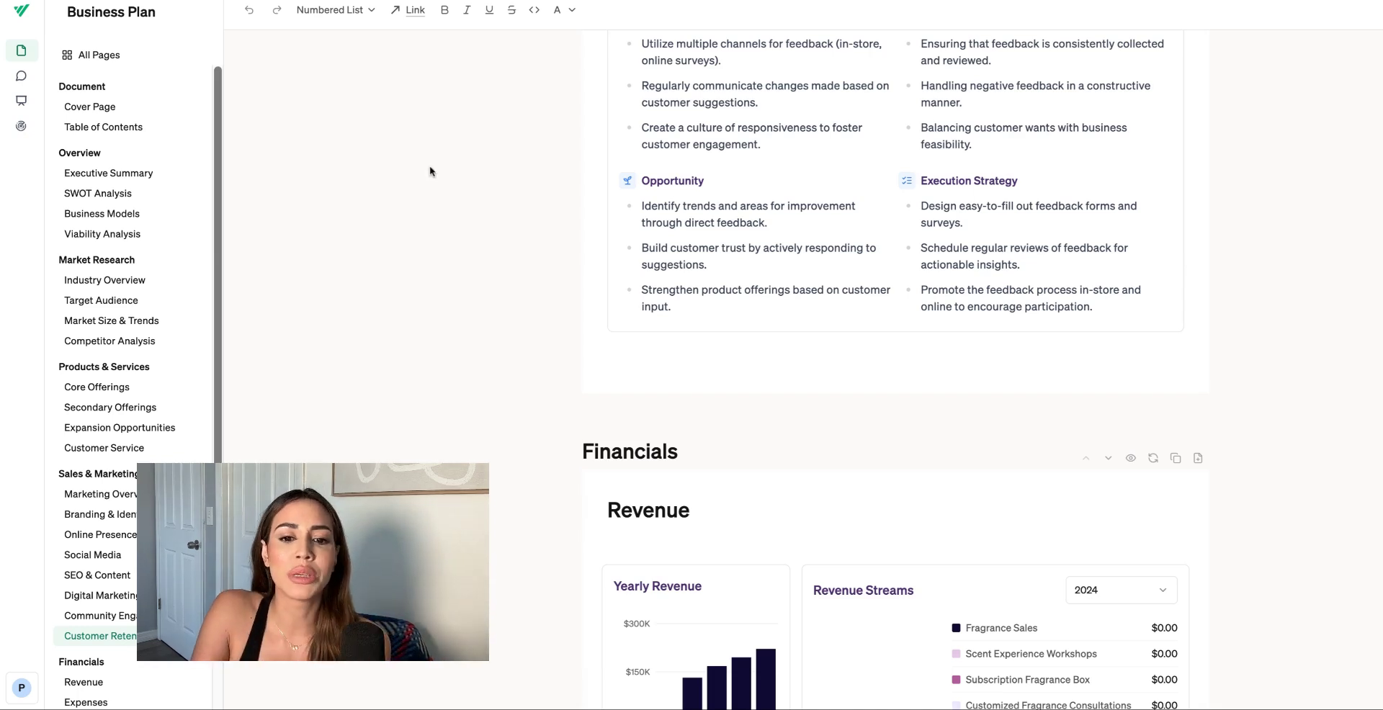
# Step: Switch back to the Venturekit business plan, look over the Revenue table and open the Expenses section
pyautogui.scroll(-7, 430, 172)
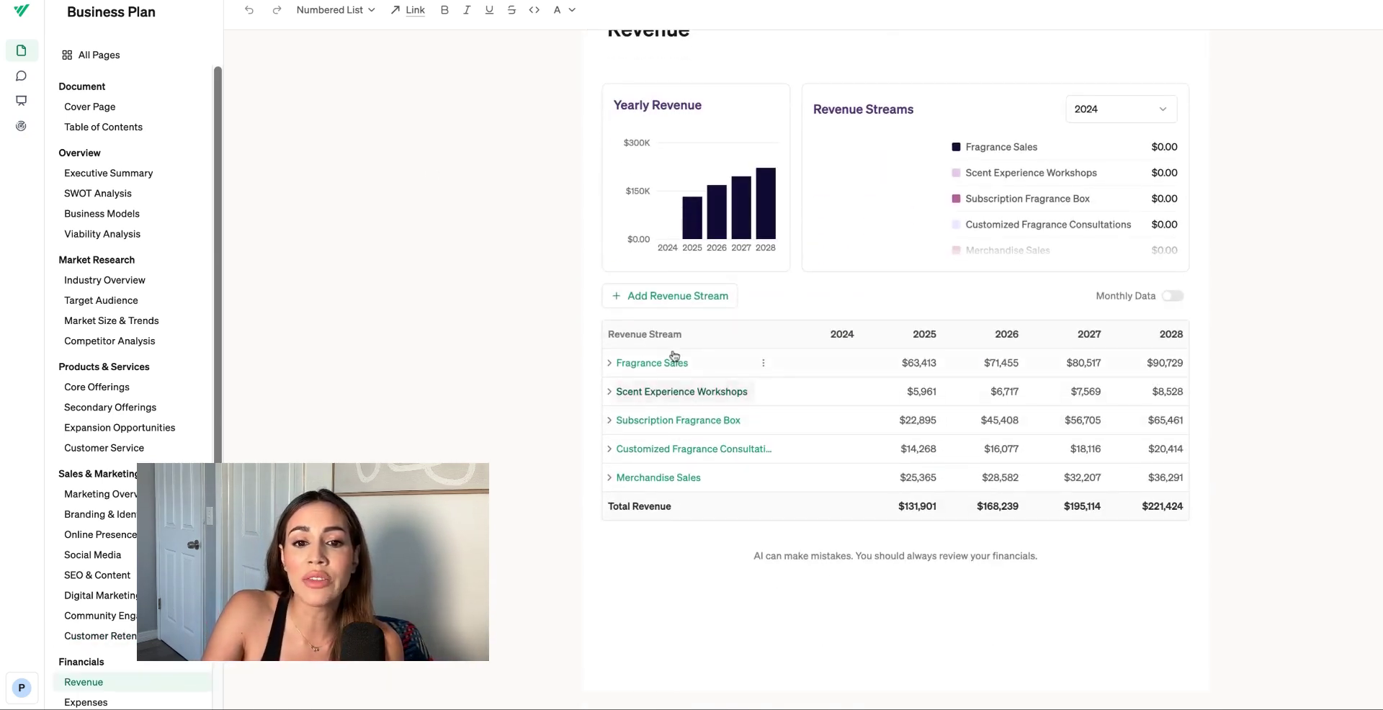
pyautogui.scroll(-4, 94, 370)
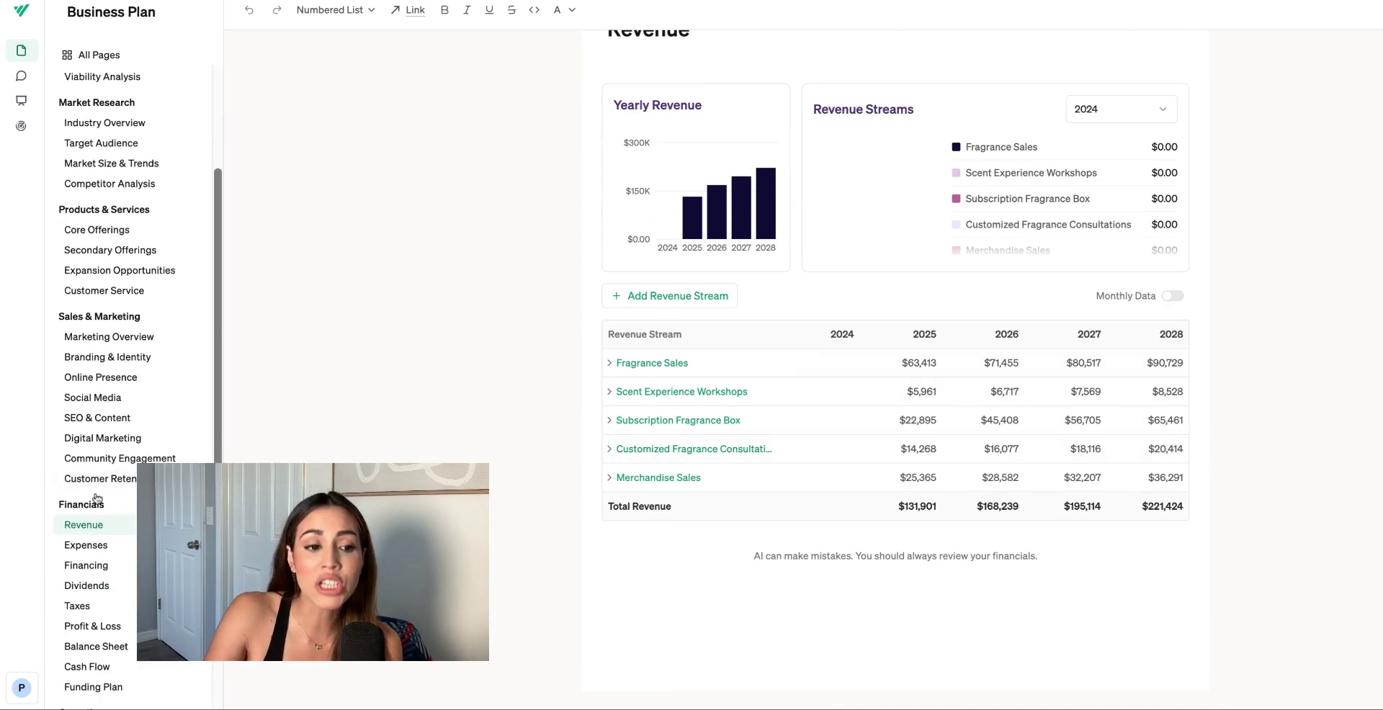
pyautogui.click(92, 547)
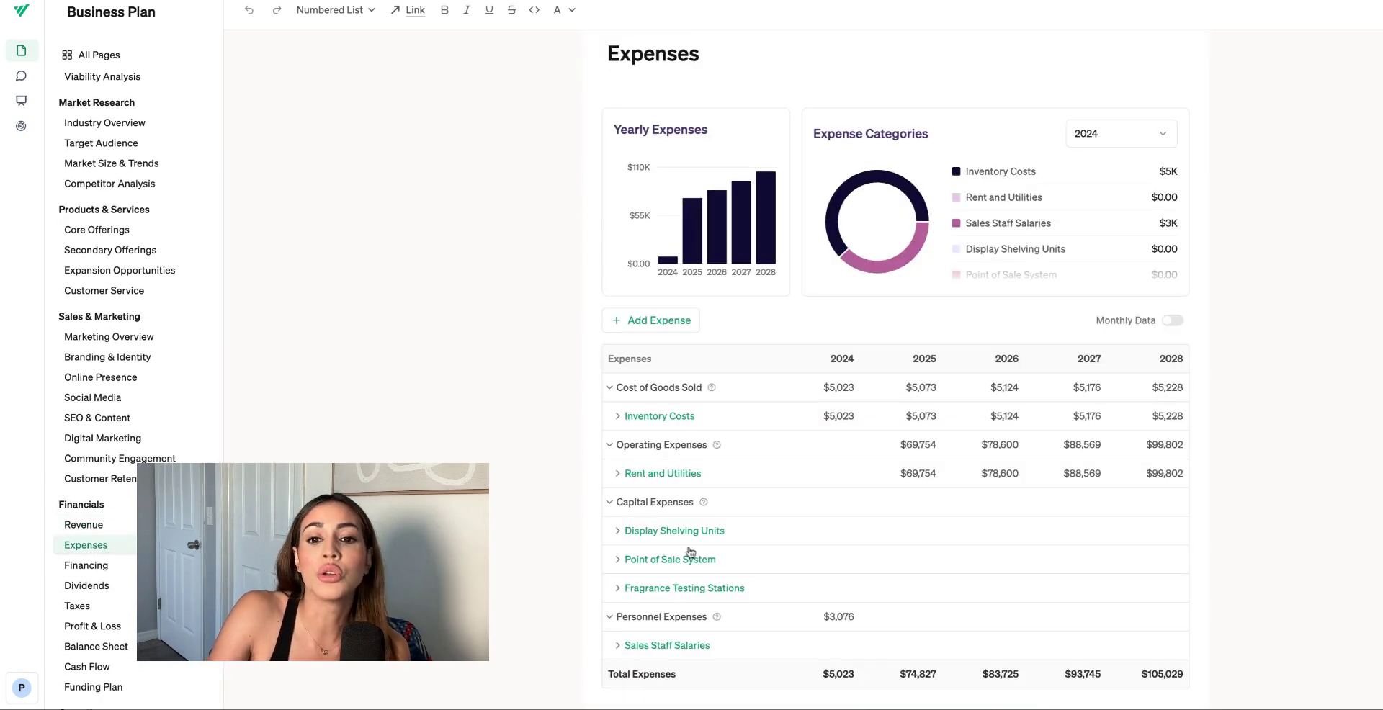
# Step: Look over the expense categories and highlight the yearly figures in the Total Expenses row while reviewing them
pyautogui.scroll(-1, 681, 530)
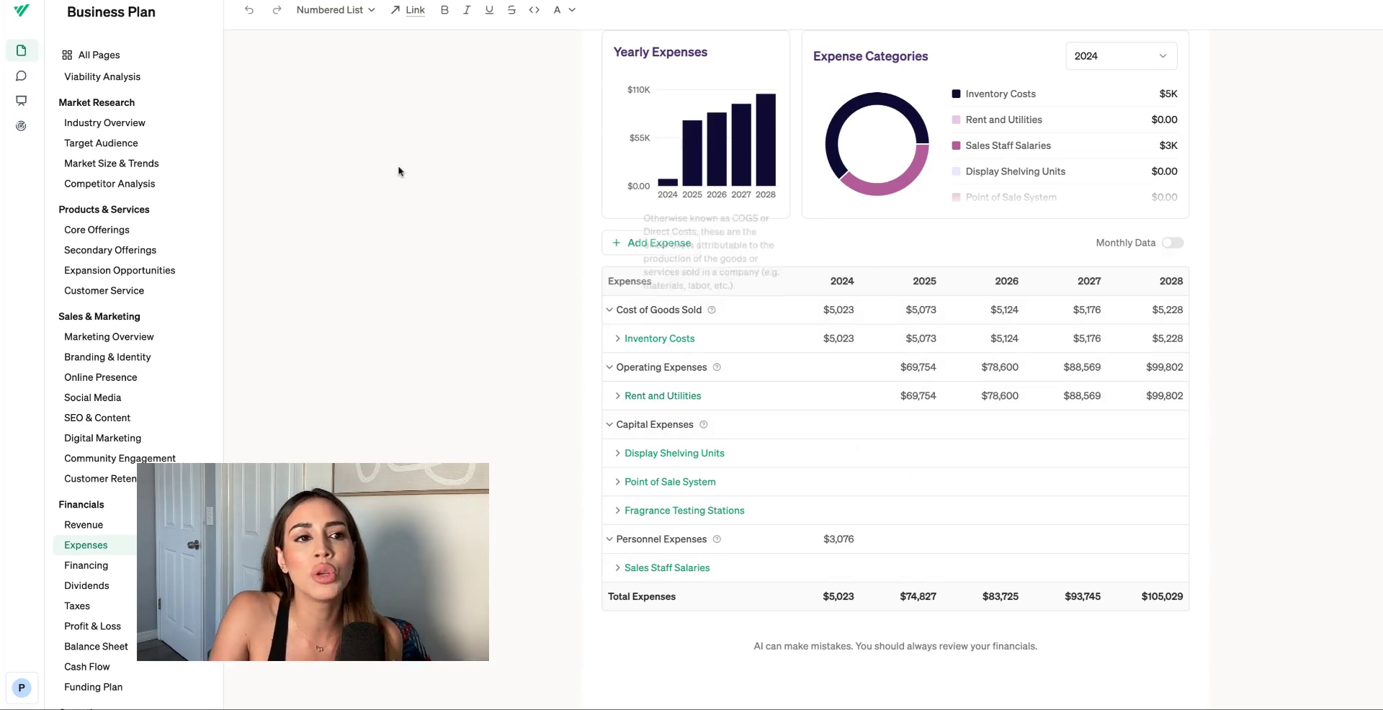
pyautogui.scroll(-1, 757, 481)
pyautogui.scroll(-1, 757, 480)
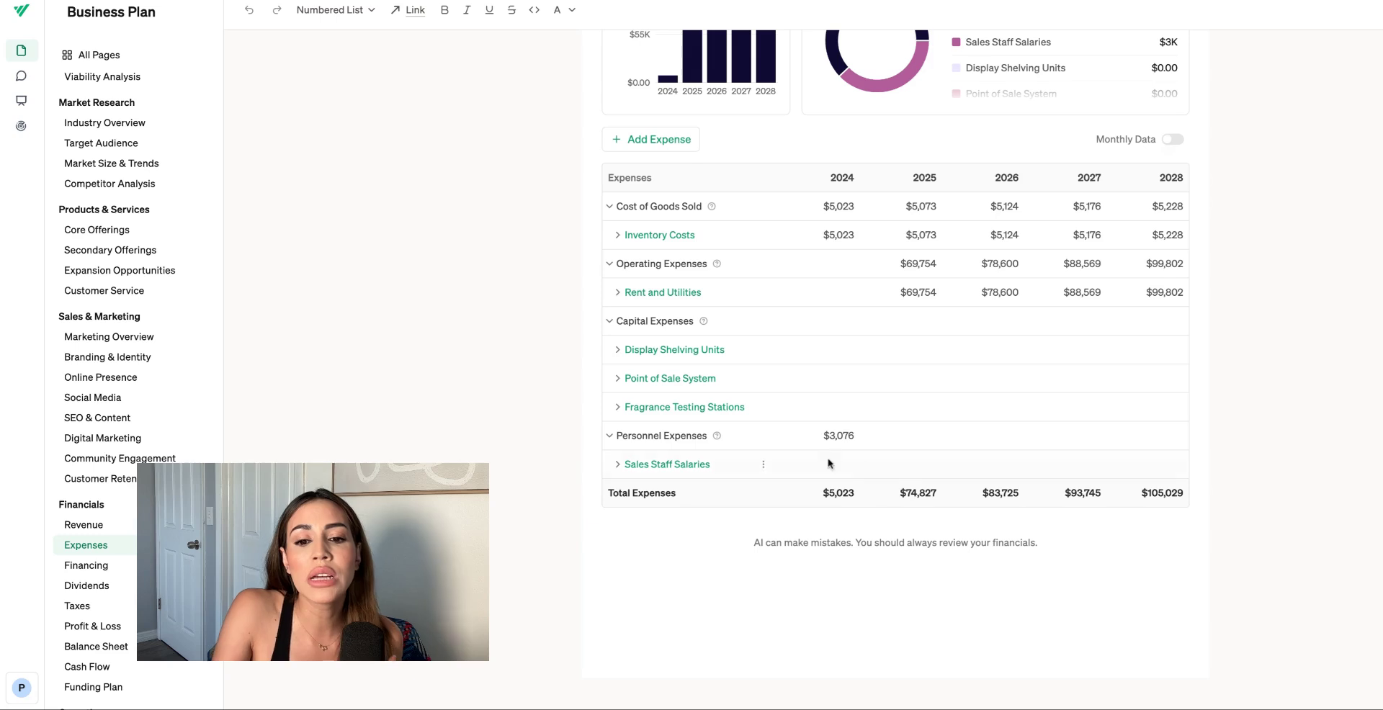
pyautogui.moveTo(832, 492); pyautogui.dragTo(1091, 497)
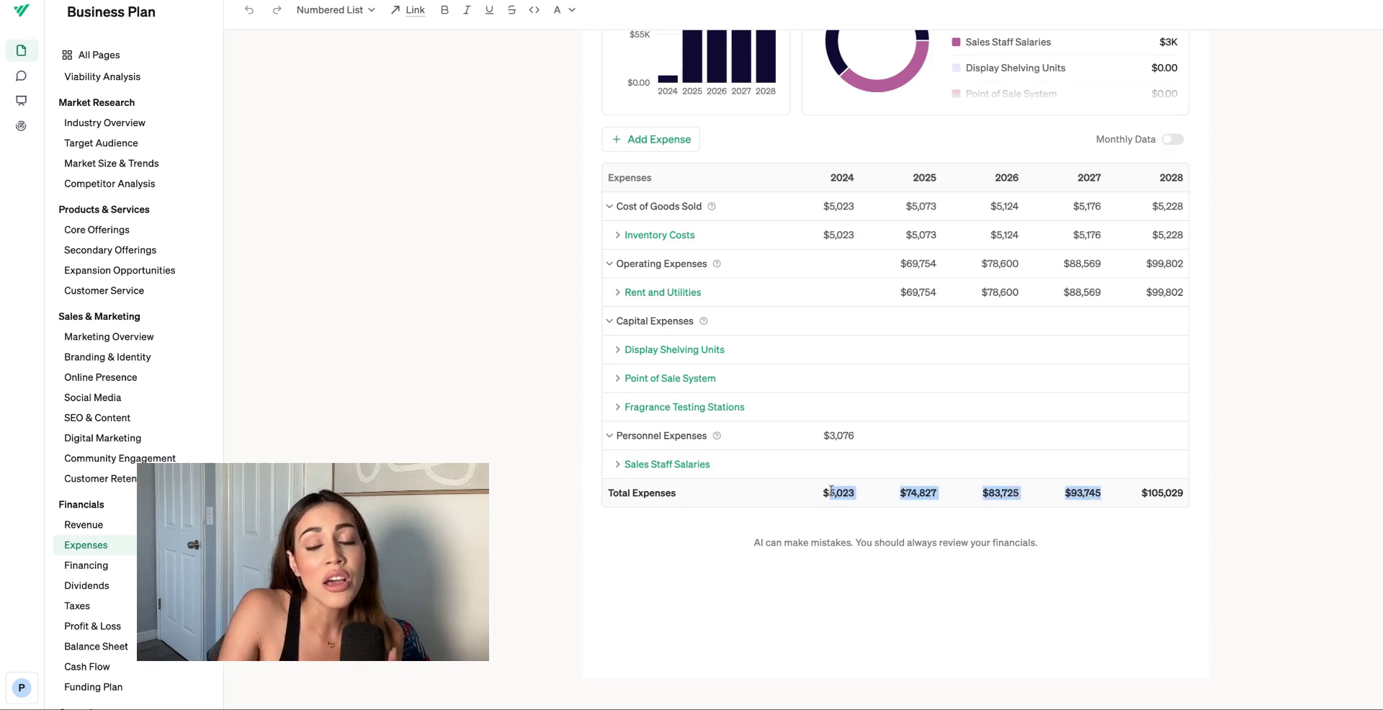
pyautogui.click(1087, 504)
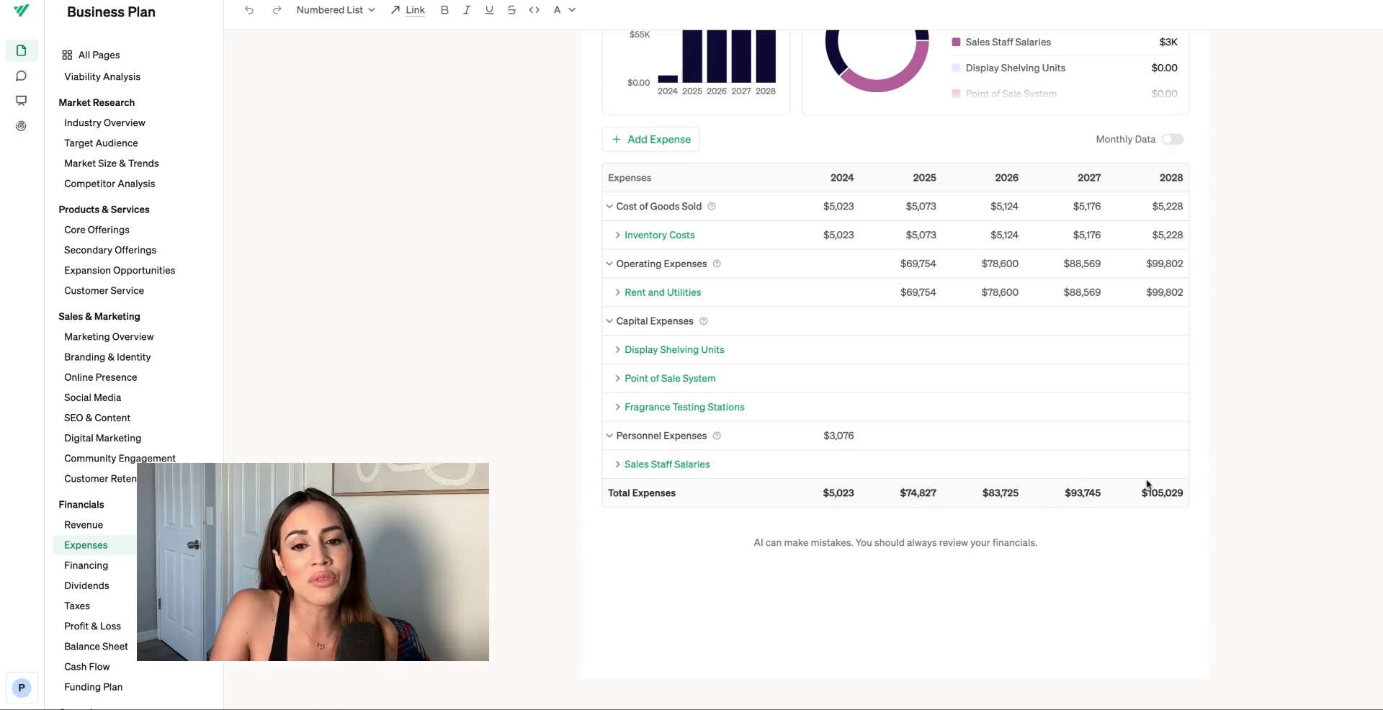
# Step: Start a new expense entry in the Expenses section and name it "Loan Repayment!!!"
pyautogui.click(667, 143)
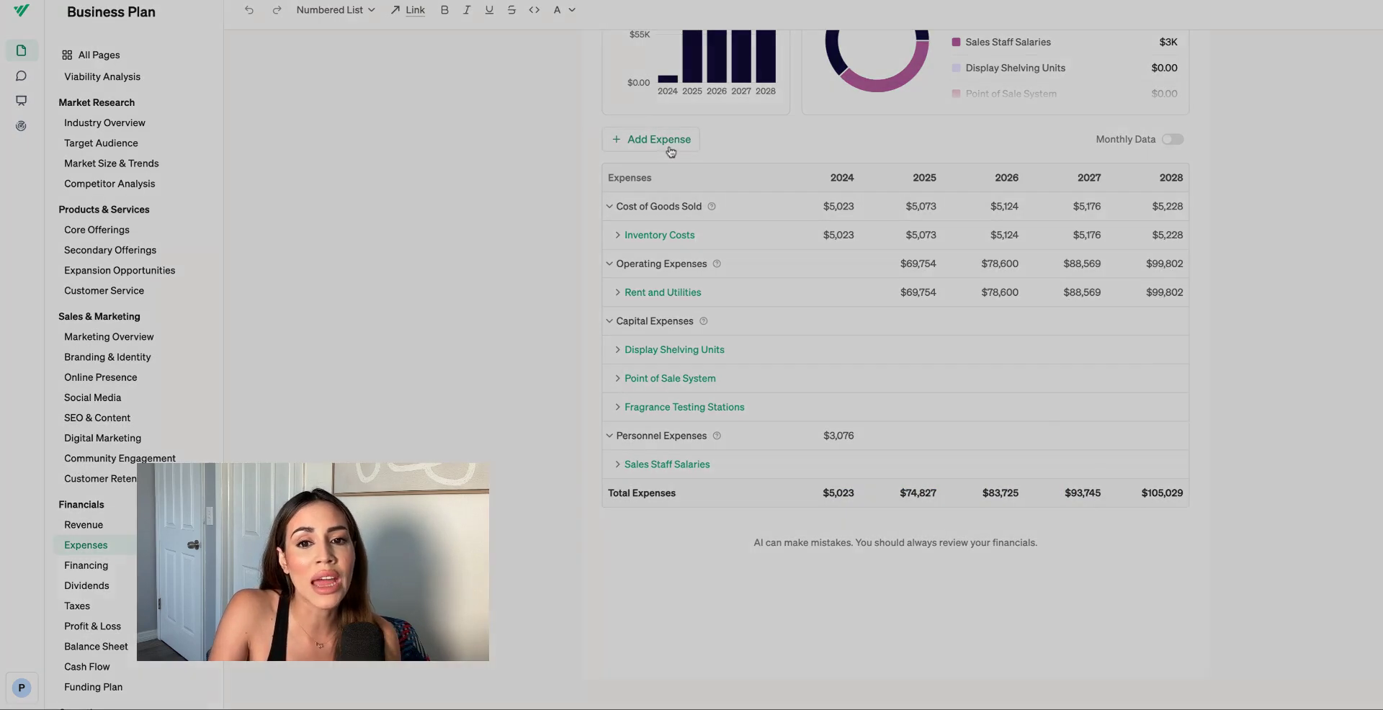
pyautogui.click(1329, 64)
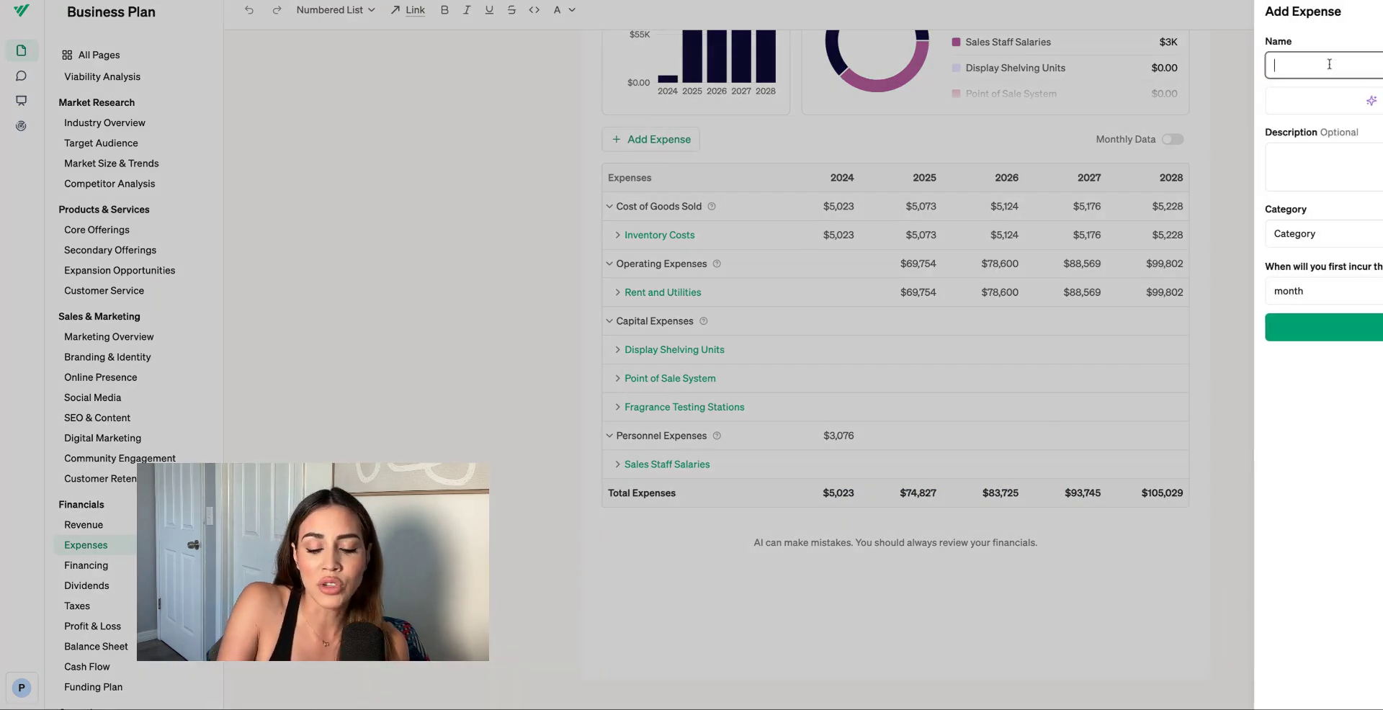
pyautogui.write('Loan Repayment')
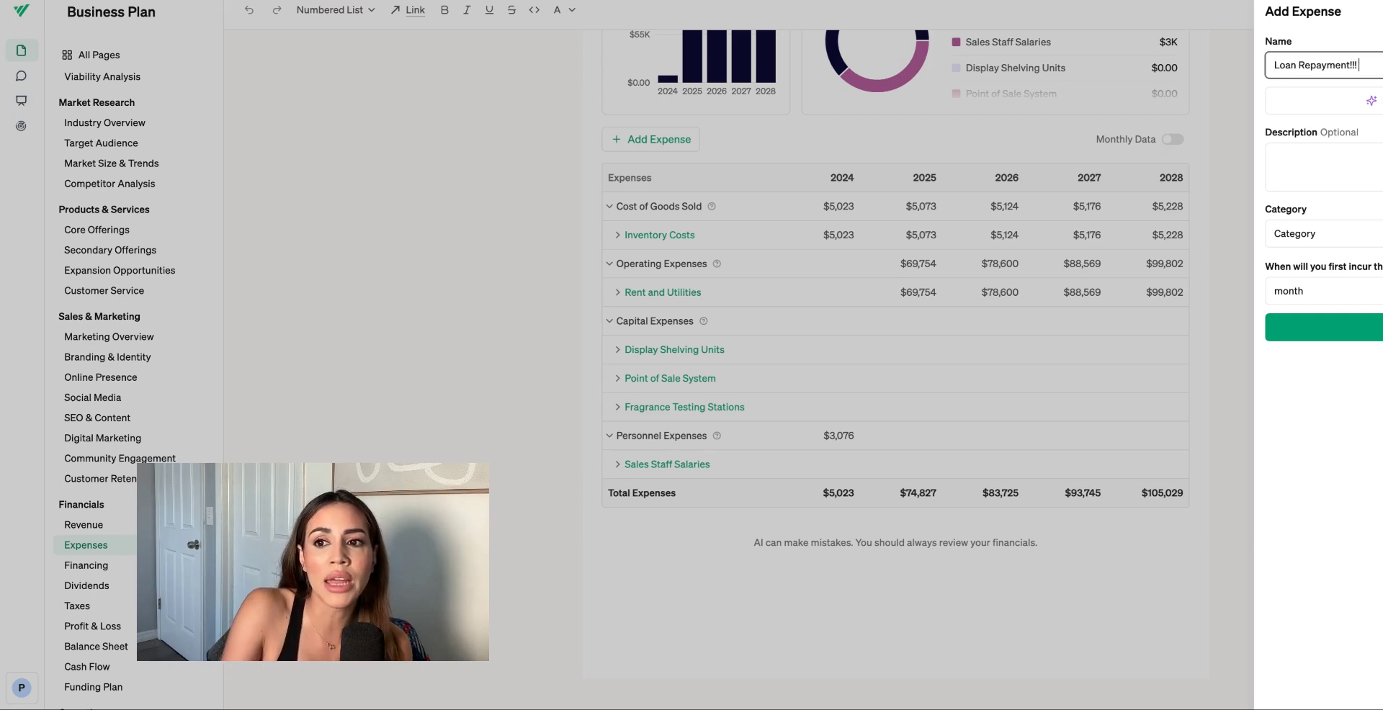
pyautogui.write('!!!')
pyautogui.click(1371, 331)
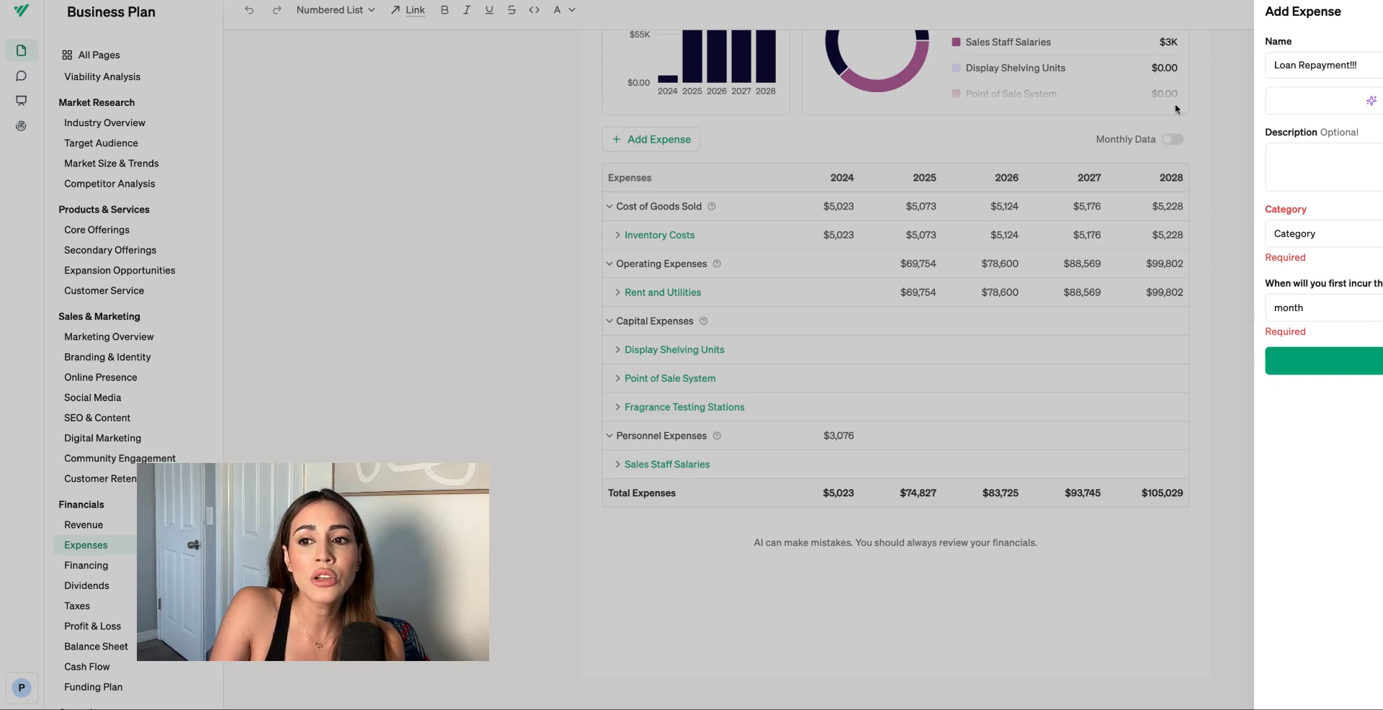
# Step: Set the loan repayment's category to Operating Expense and its first incurred month to Feb
pyautogui.click(1372, 248)
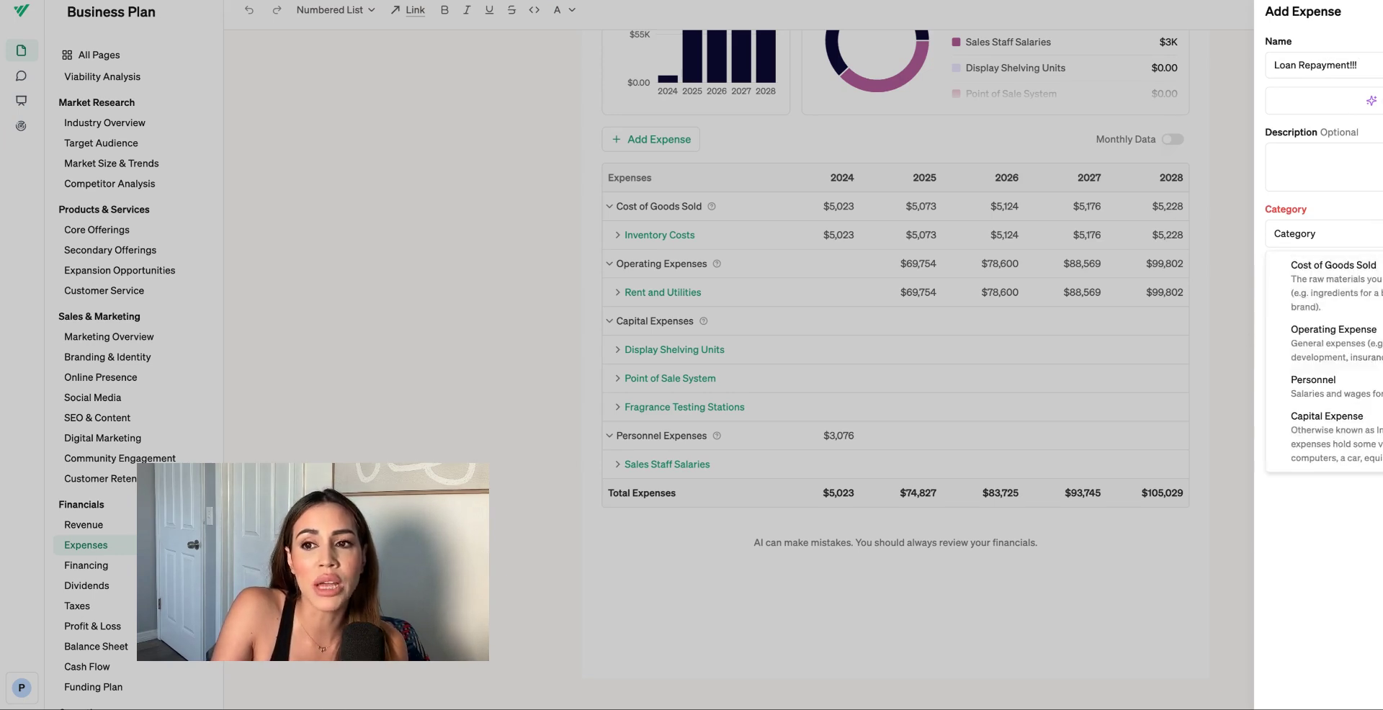
pyautogui.click(1332, 52)
pyautogui.click(1338, 229)
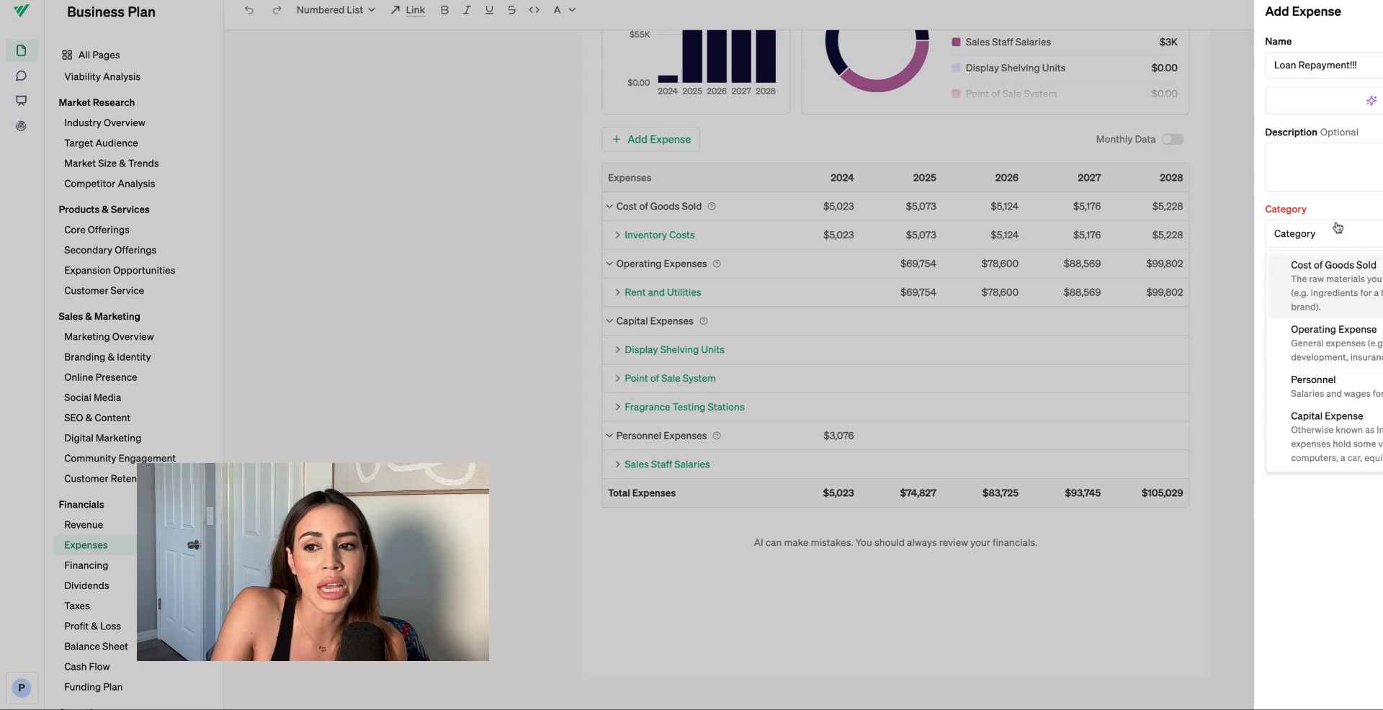
pyautogui.click(1343, 280)
pyautogui.click(1333, 234)
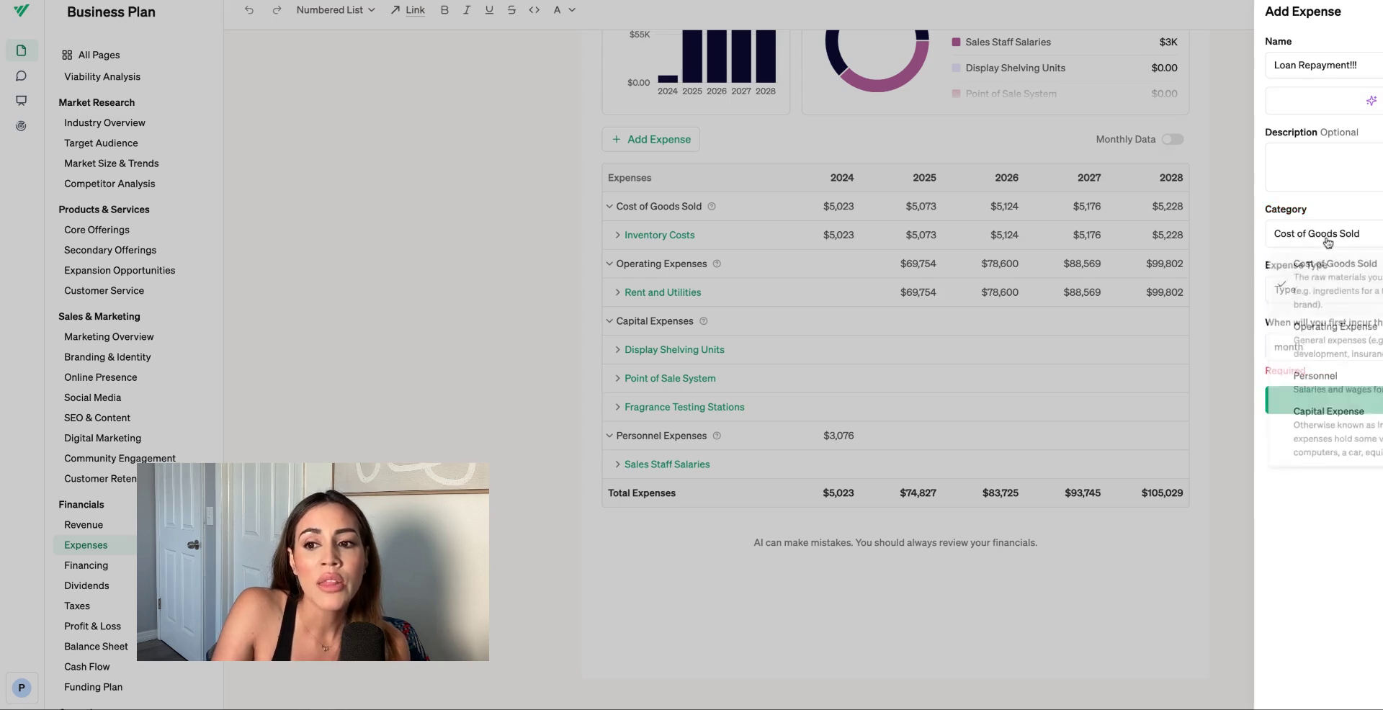
pyautogui.click(1334, 338)
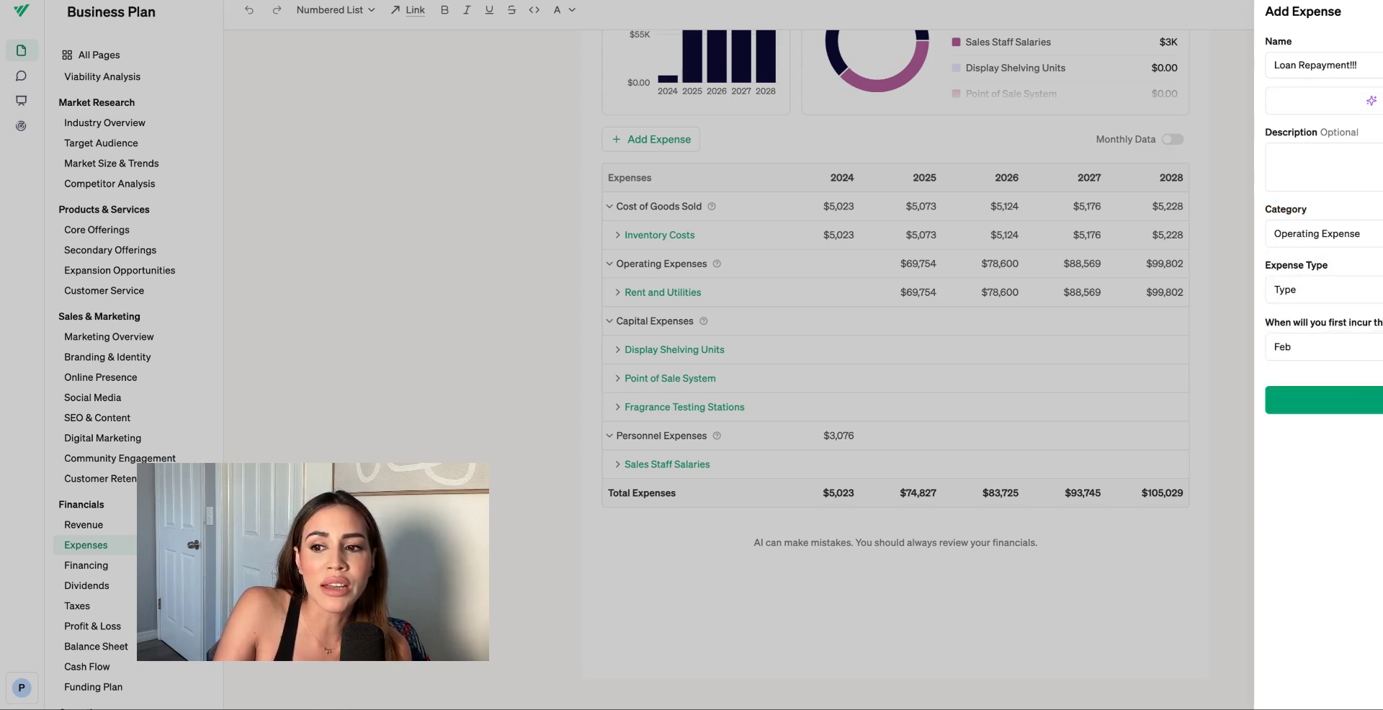
# Step: Set the loan repayment's expense type to Dollar Amount with an amount of $1500, and save the expense
pyautogui.click(1354, 290)
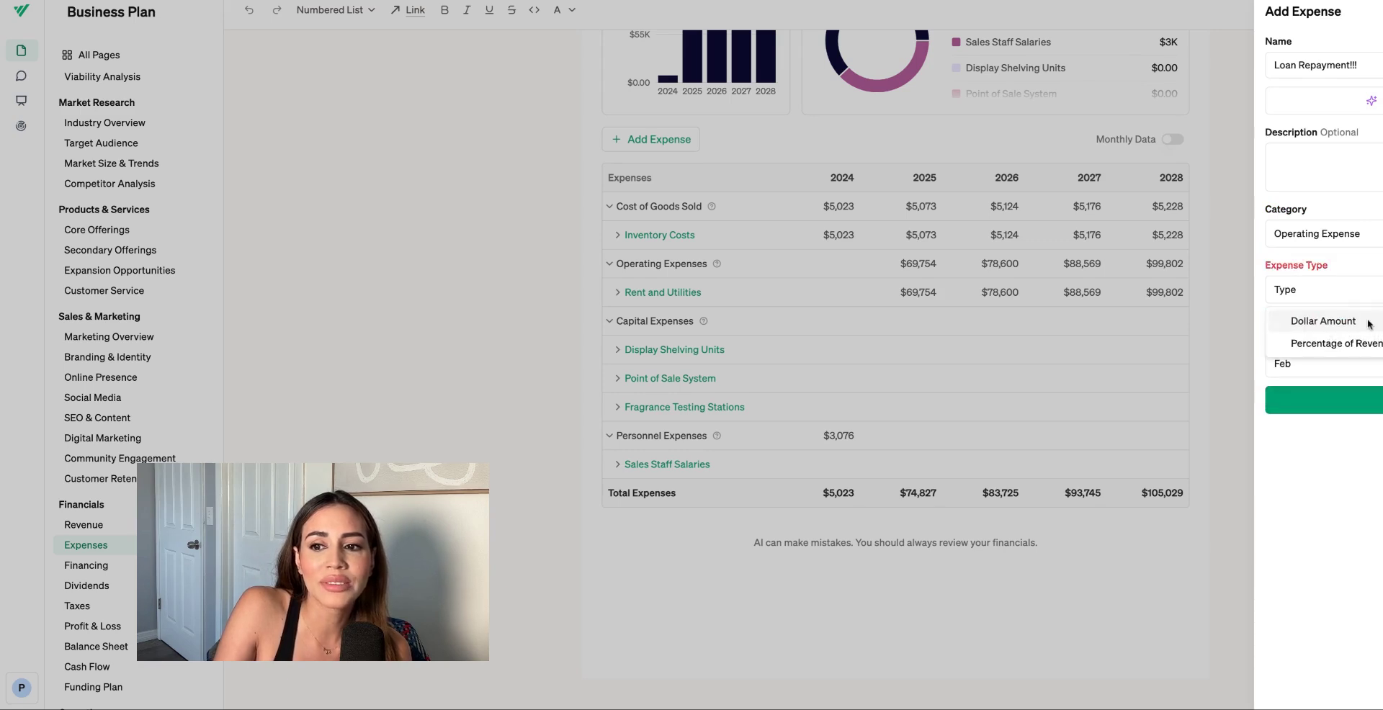
pyautogui.click(1367, 317)
pyautogui.click(1364, 349)
pyautogui.write('1500')
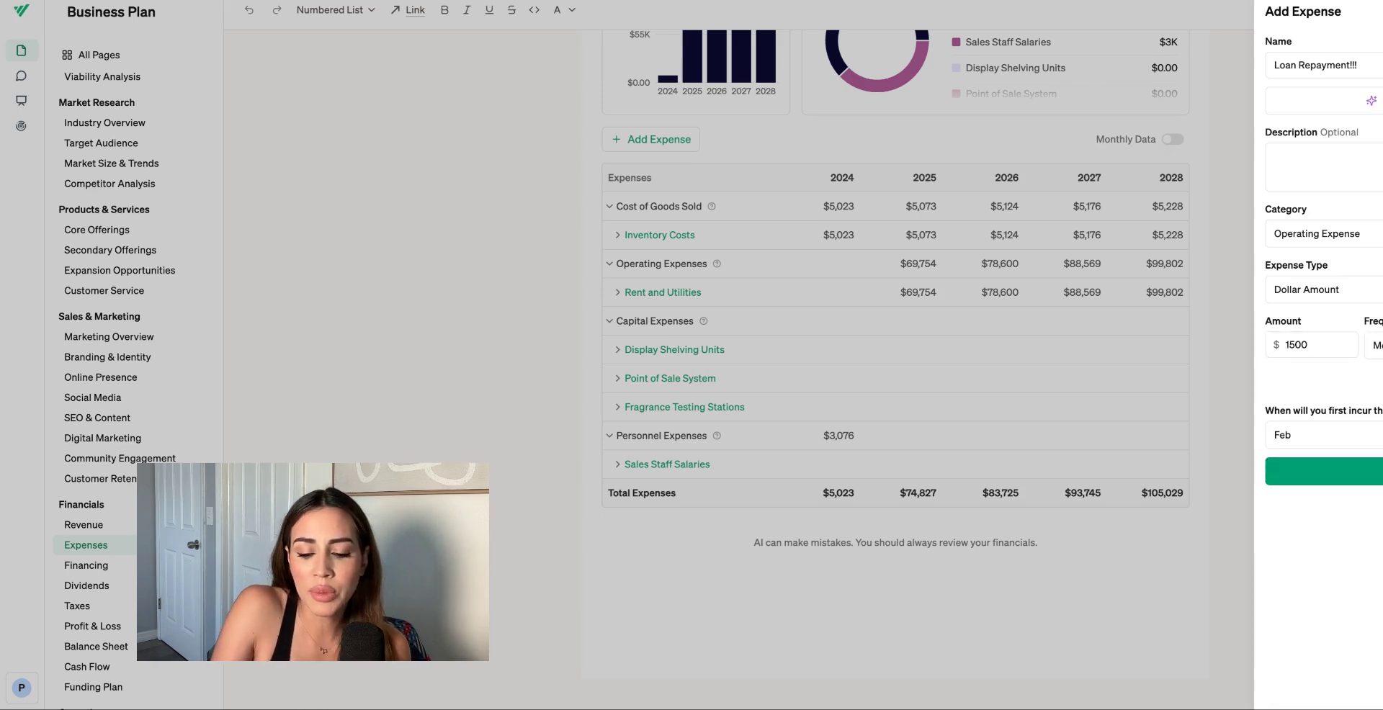
pyautogui.click(1326, 454)
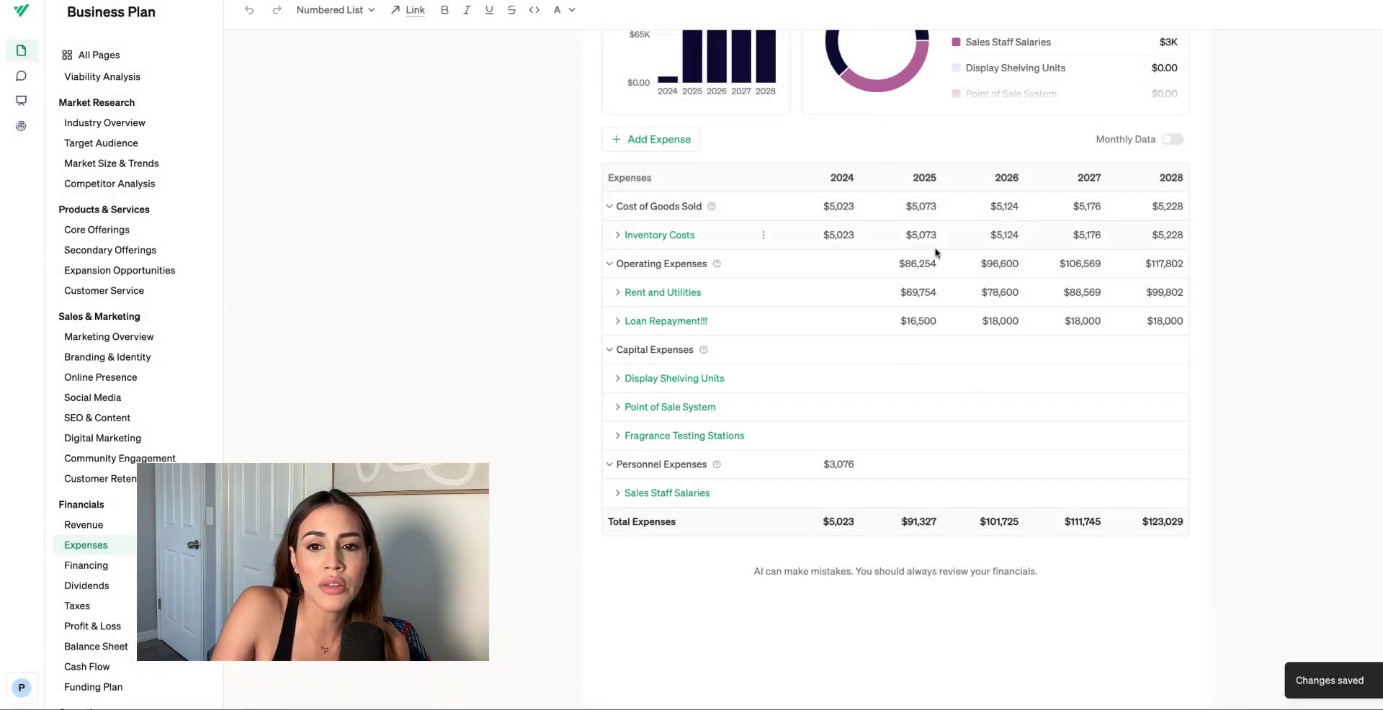
pyautogui.scroll(1, 928, 407)
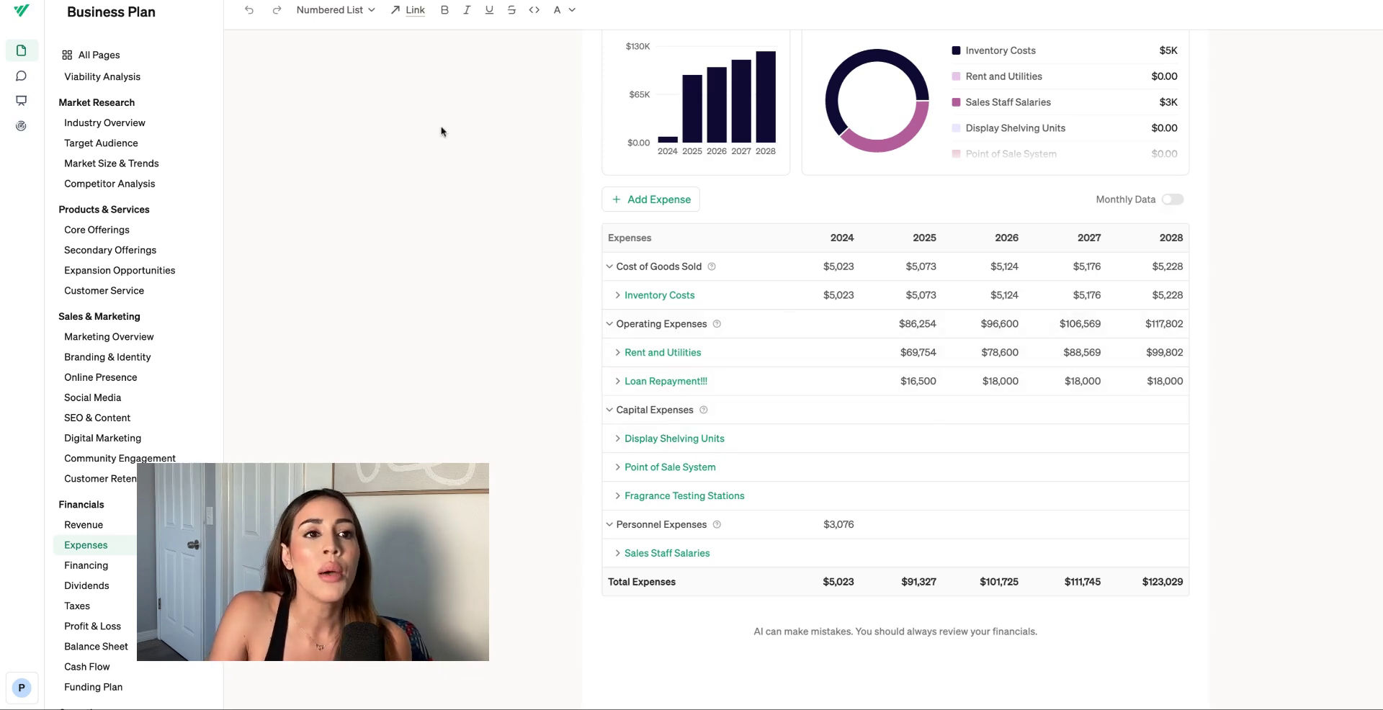
# Step: Open the 5 Year Plan and skim the Implementation Plan content, including the Post-Launch section
pyautogui.scroll(-5, 119, 265)
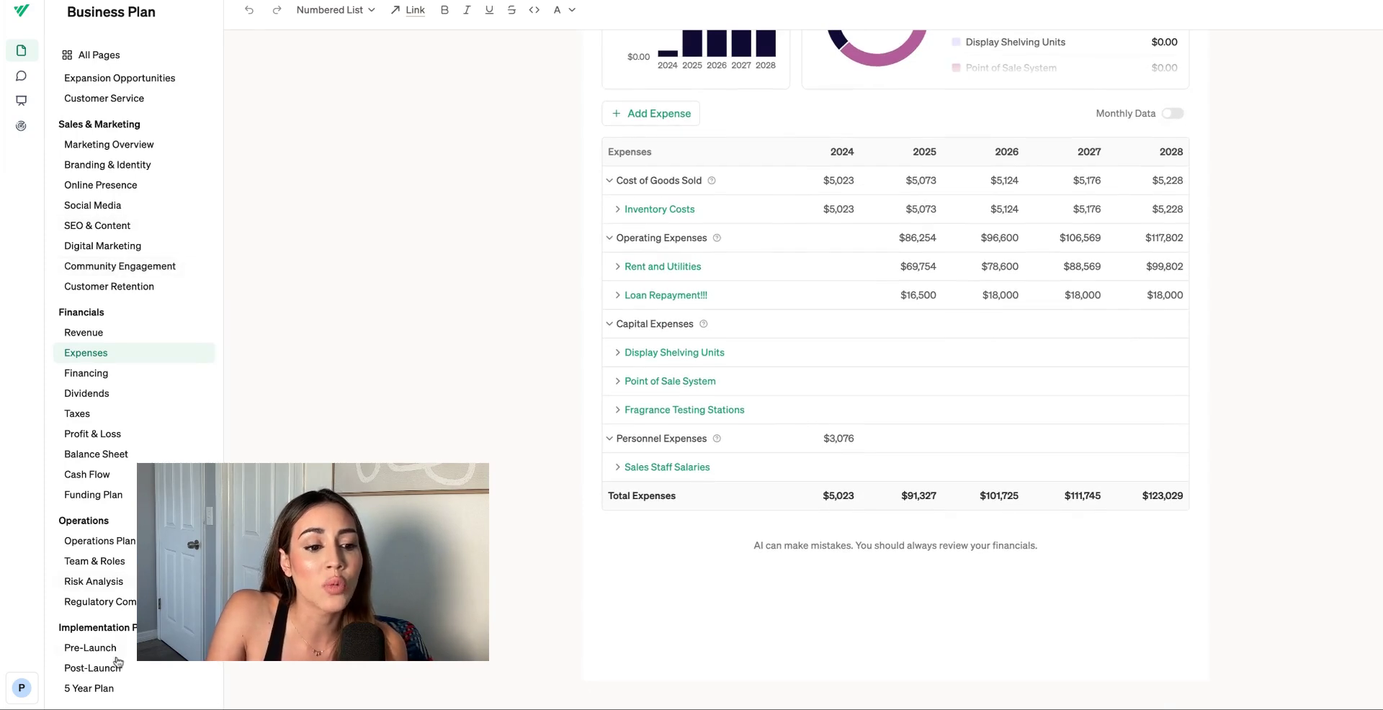
pyautogui.click(114, 688)
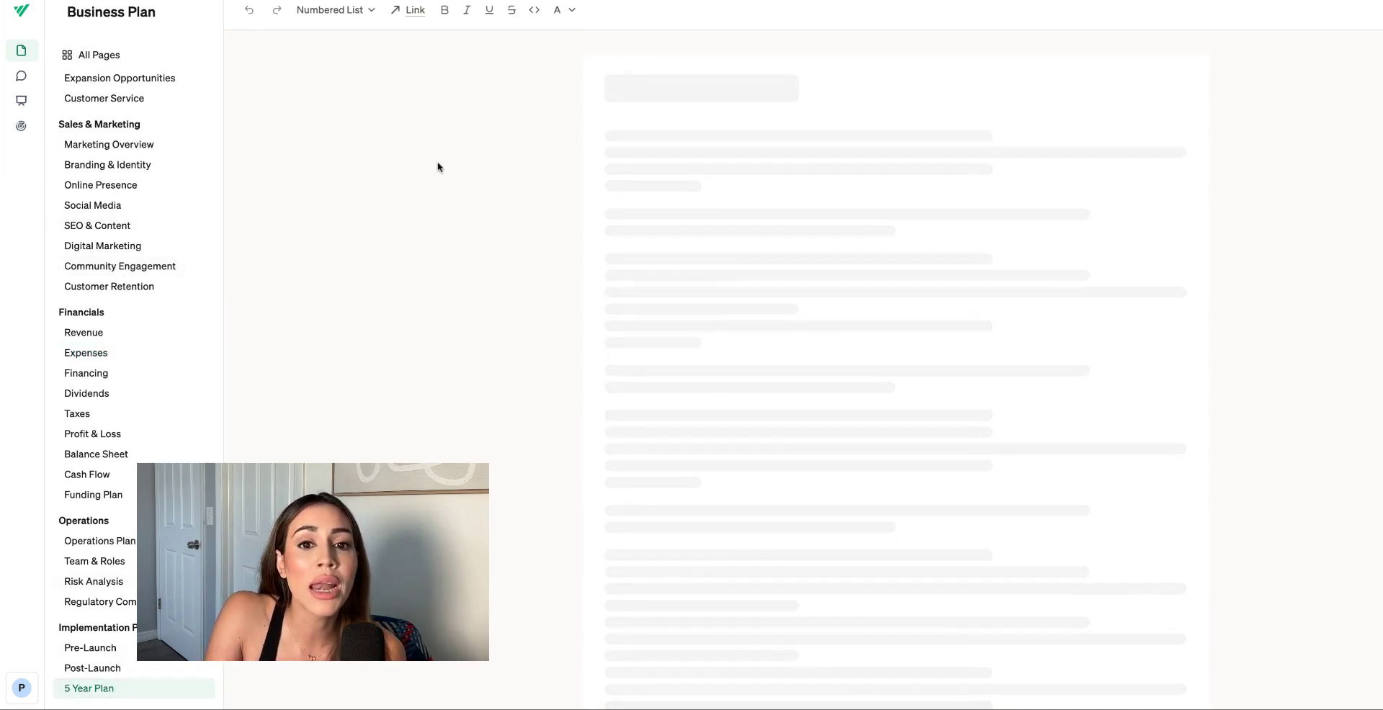
pyautogui.scroll(-1, 395, 395)
pyautogui.scroll(-10, 395, 395)
pyautogui.scroll(10, 394, 394)
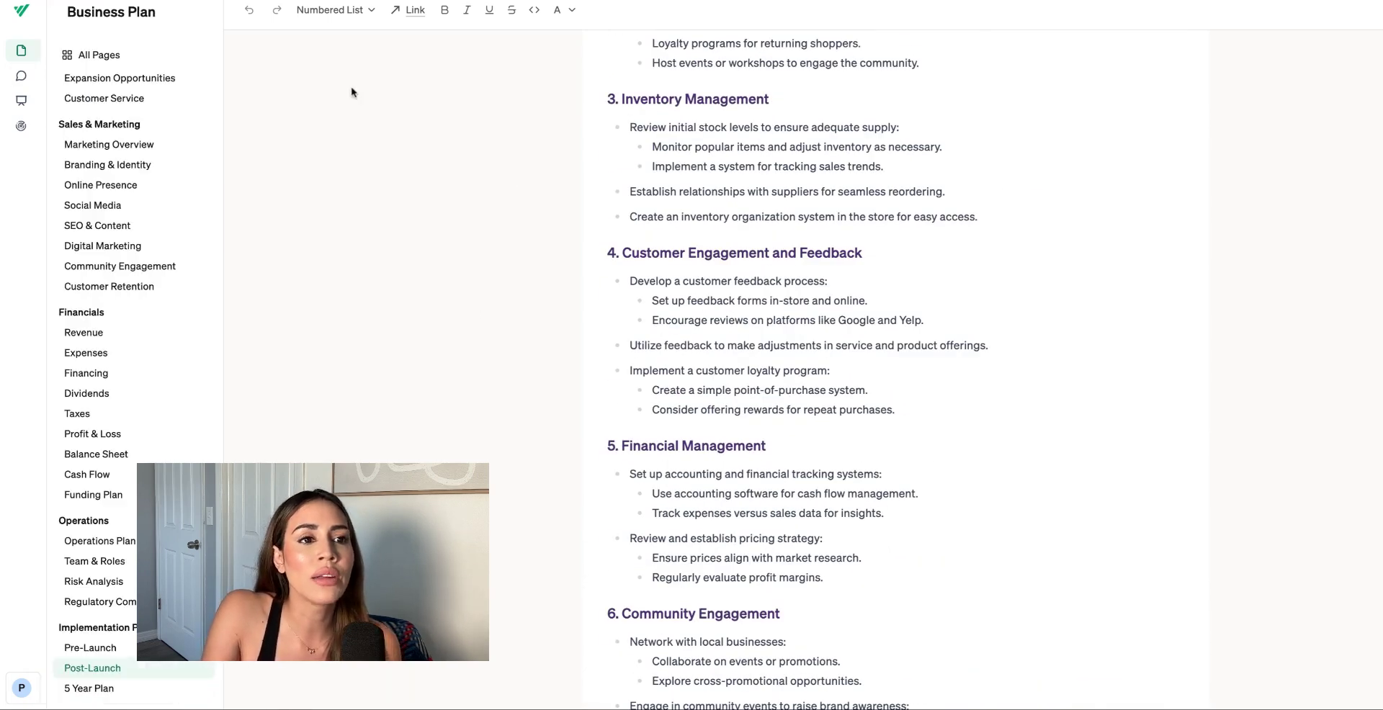
# Step: Return to the overview of all pages and check the business plan export options and the company details
pyautogui.click(172, 66)
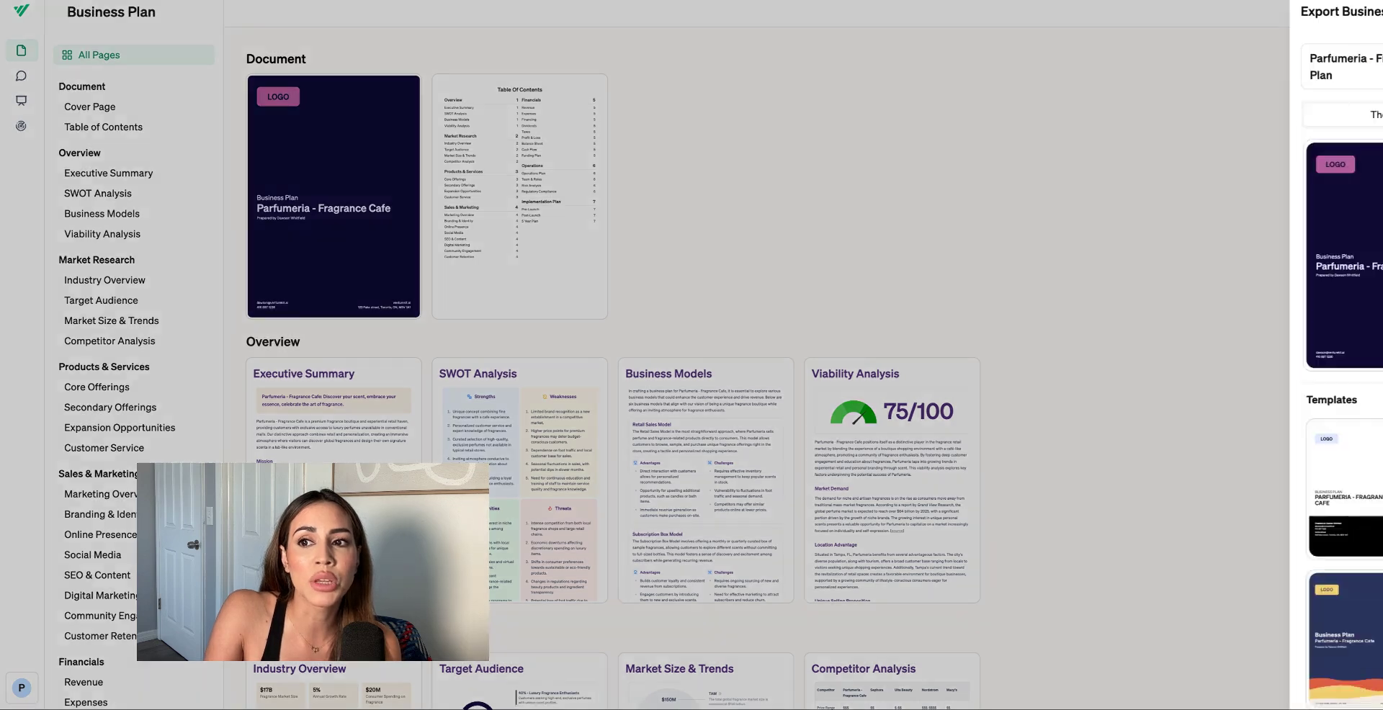
pyautogui.click(1160, 100)
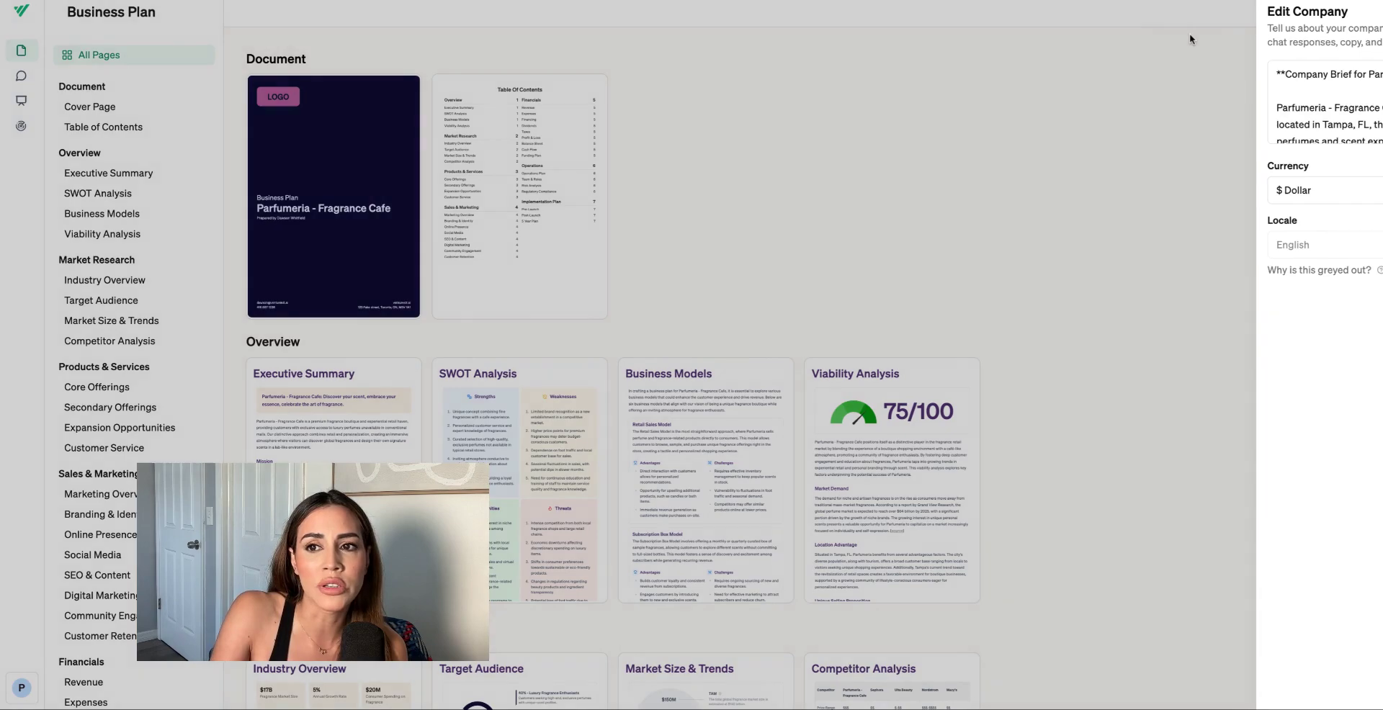
pyautogui.click(1190, 33)
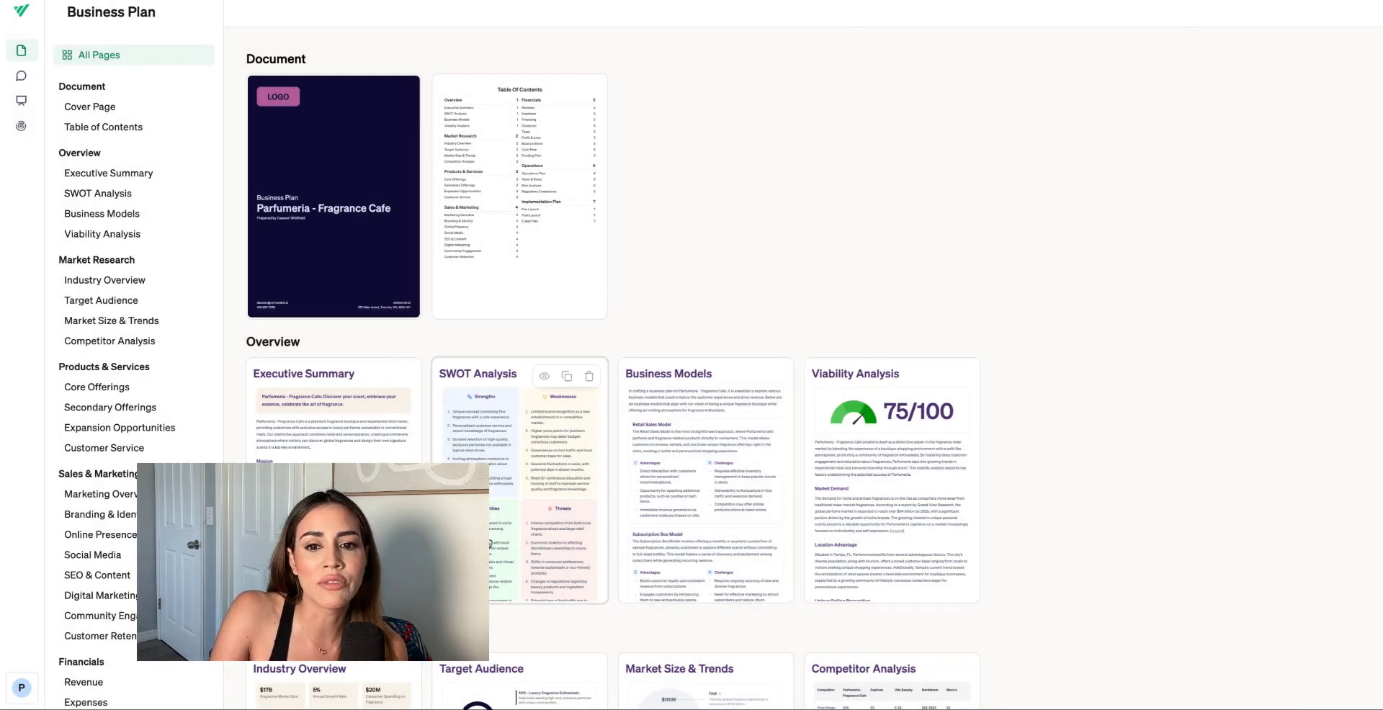
# Step: Skim the page thumbnails of the whole business plan, down past the Financials and Operations groups
pyautogui.scroll(-20, 543, 469)
pyautogui.scroll(-10, 543, 469)
pyautogui.scroll(5, 543, 470)
pyautogui.scroll(15, 607, 388)
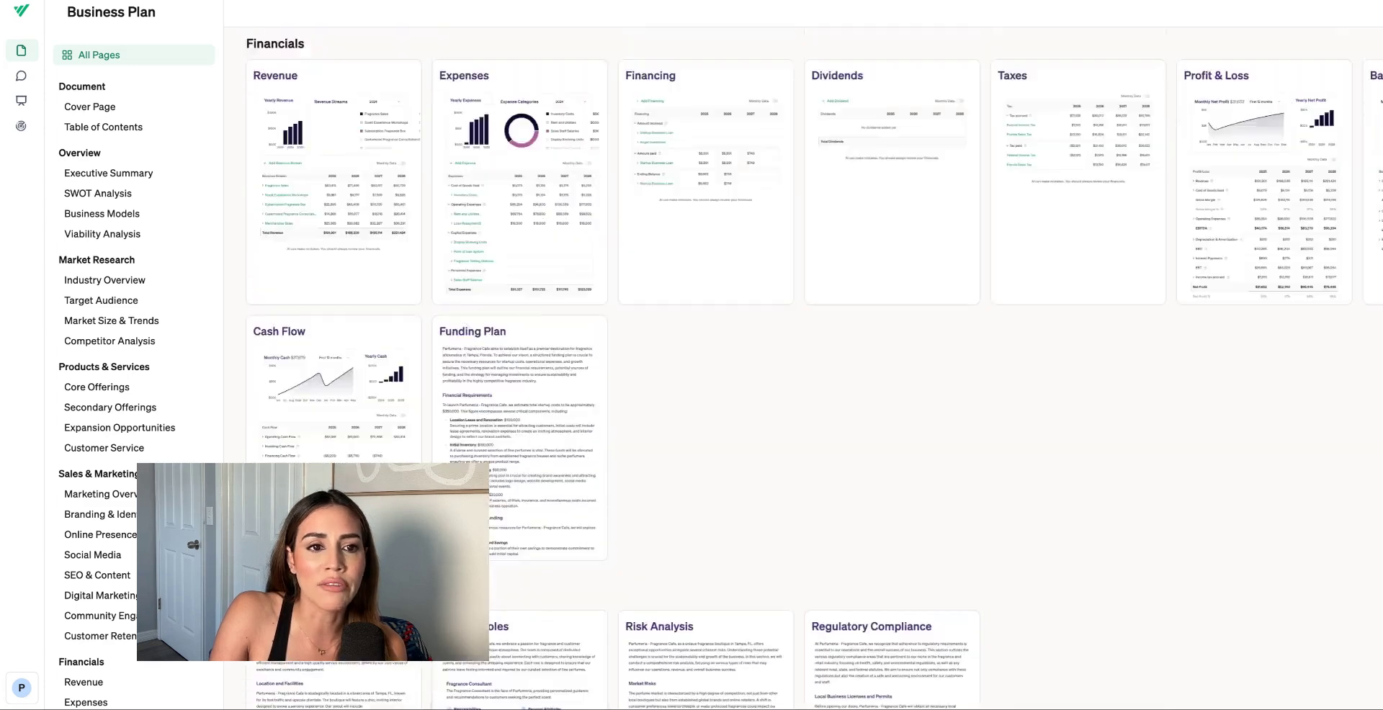
# Step: Switch to the ChatGPT conversation and look back over the luxury ideas and the rewritten PlayTogether Tampa executive summary
pyautogui.scroll(2, 608, 388)
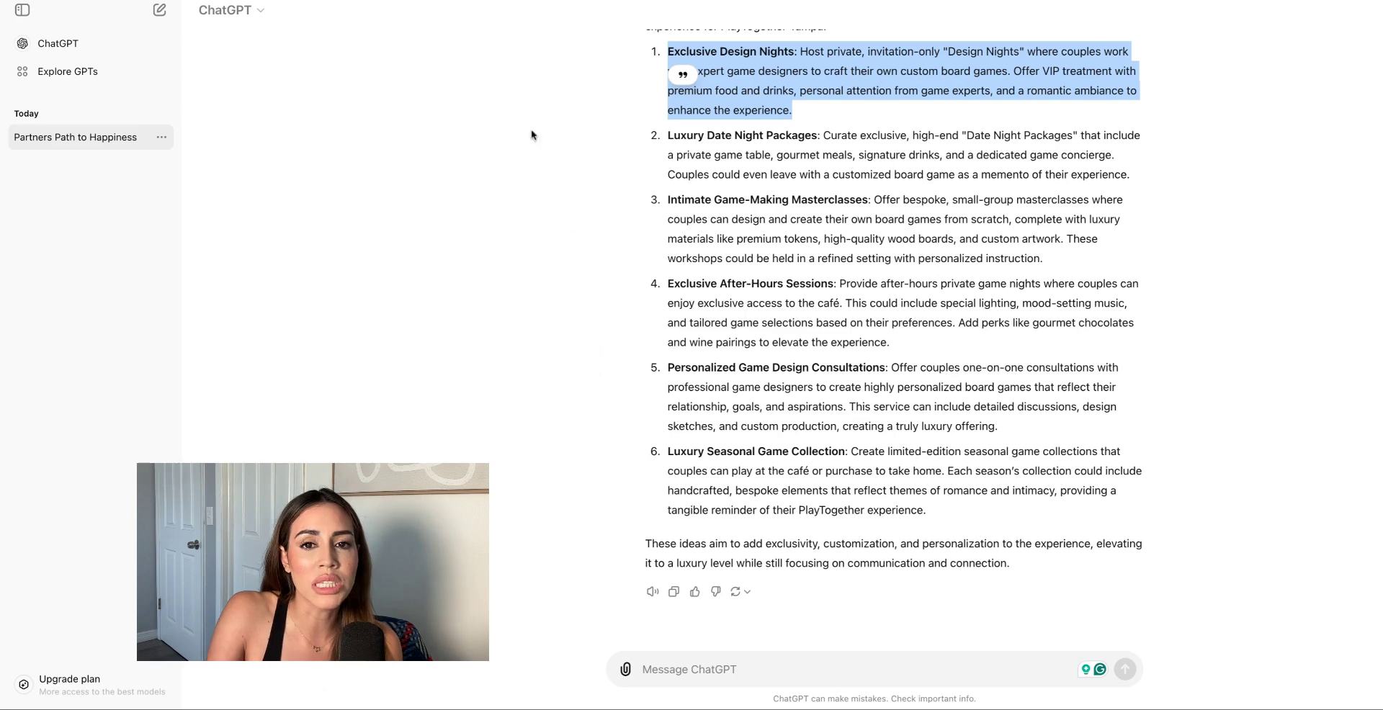
pyautogui.scroll(15, 840, 333)
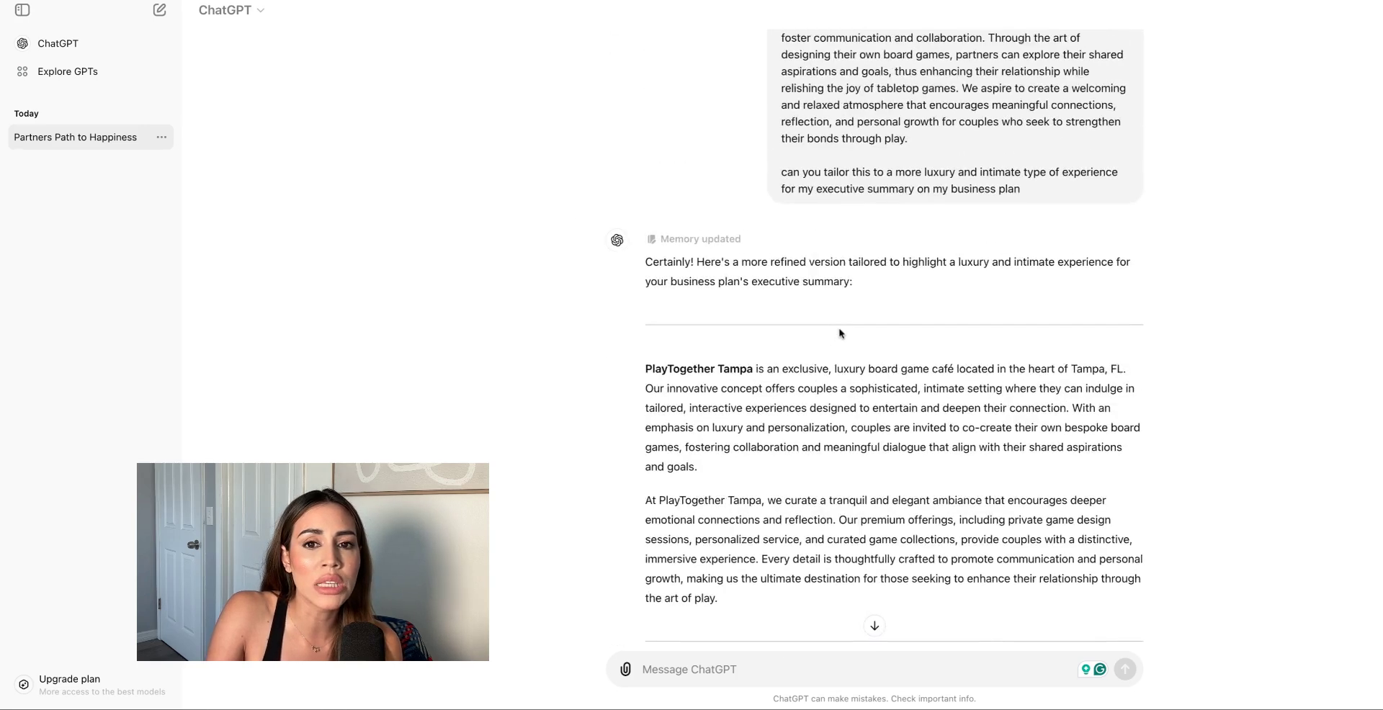
pyautogui.scroll(8, 731, 50)
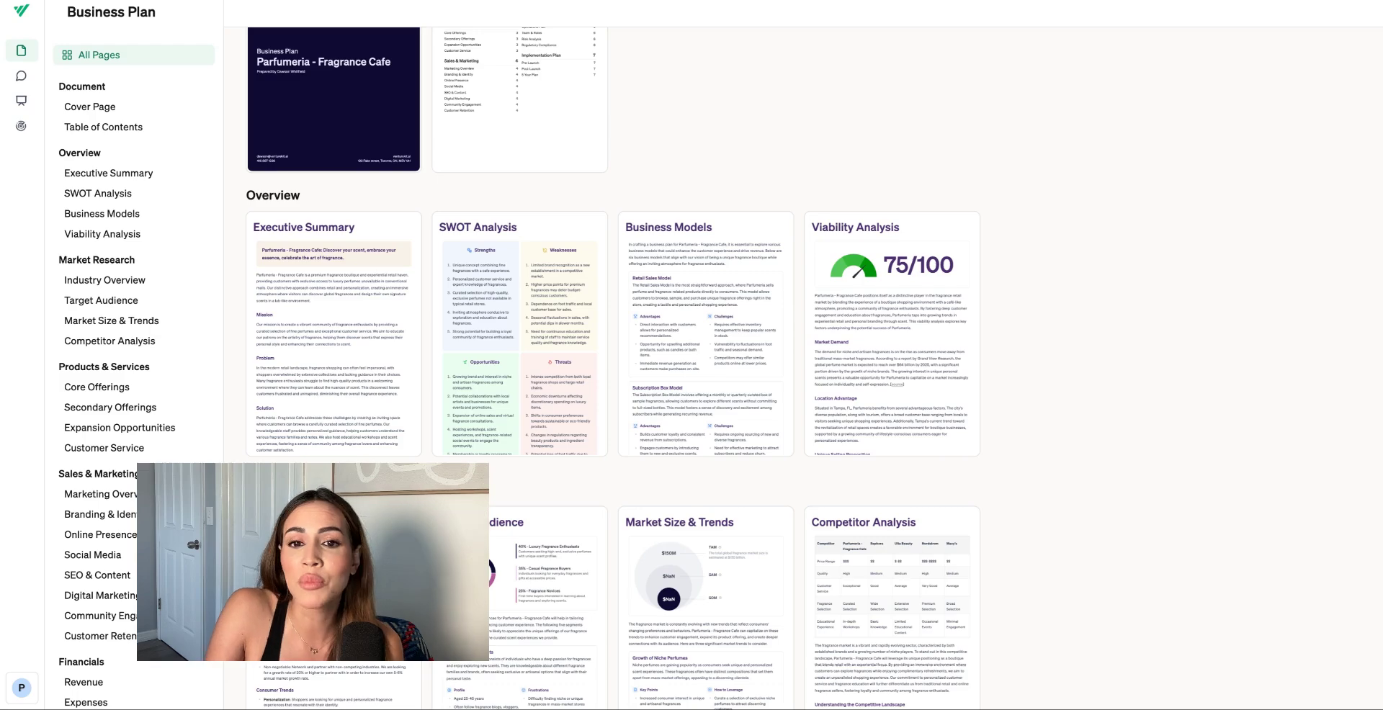
# Step: Switch back to the Venturekit business plan and look over its page thumbnails from Overview through the 5 Year Plan
pyautogui.scroll(-6, 364, 380)
pyautogui.scroll(-10, 366, 382)
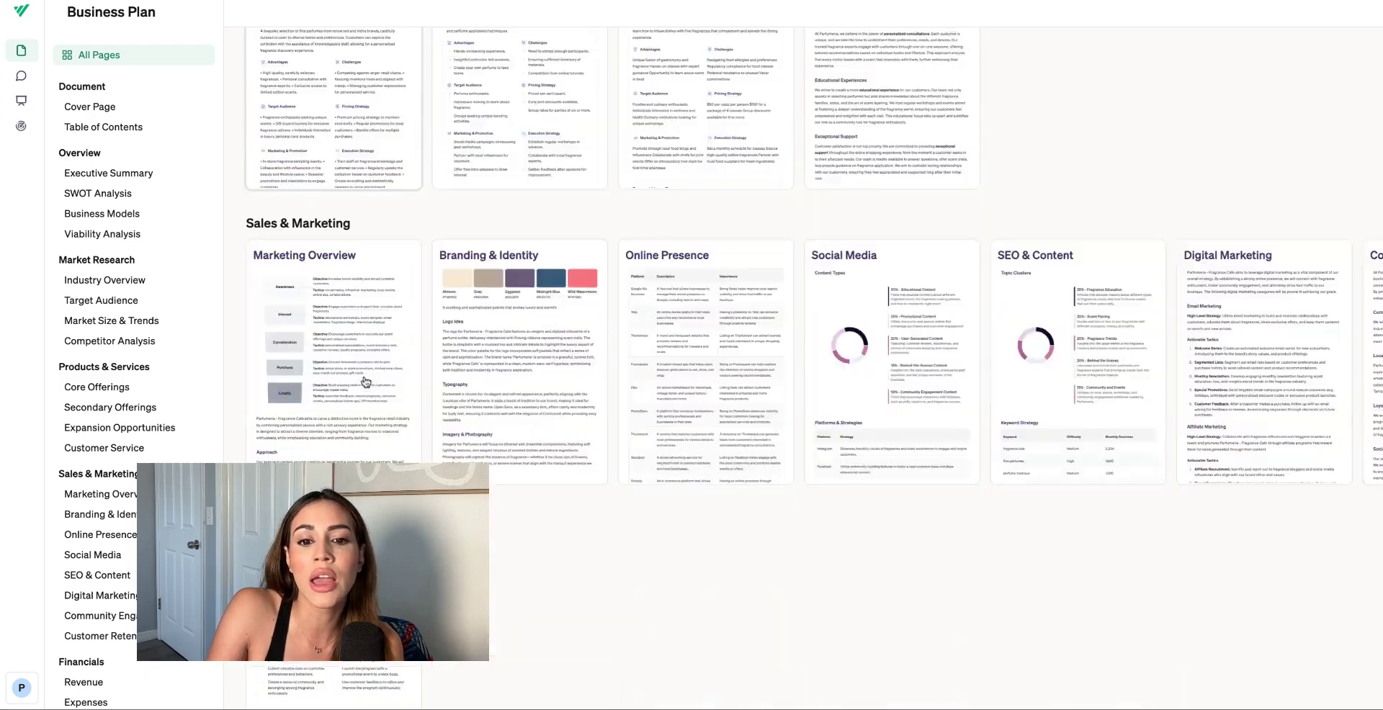
pyautogui.scroll(-5, 333, 216)
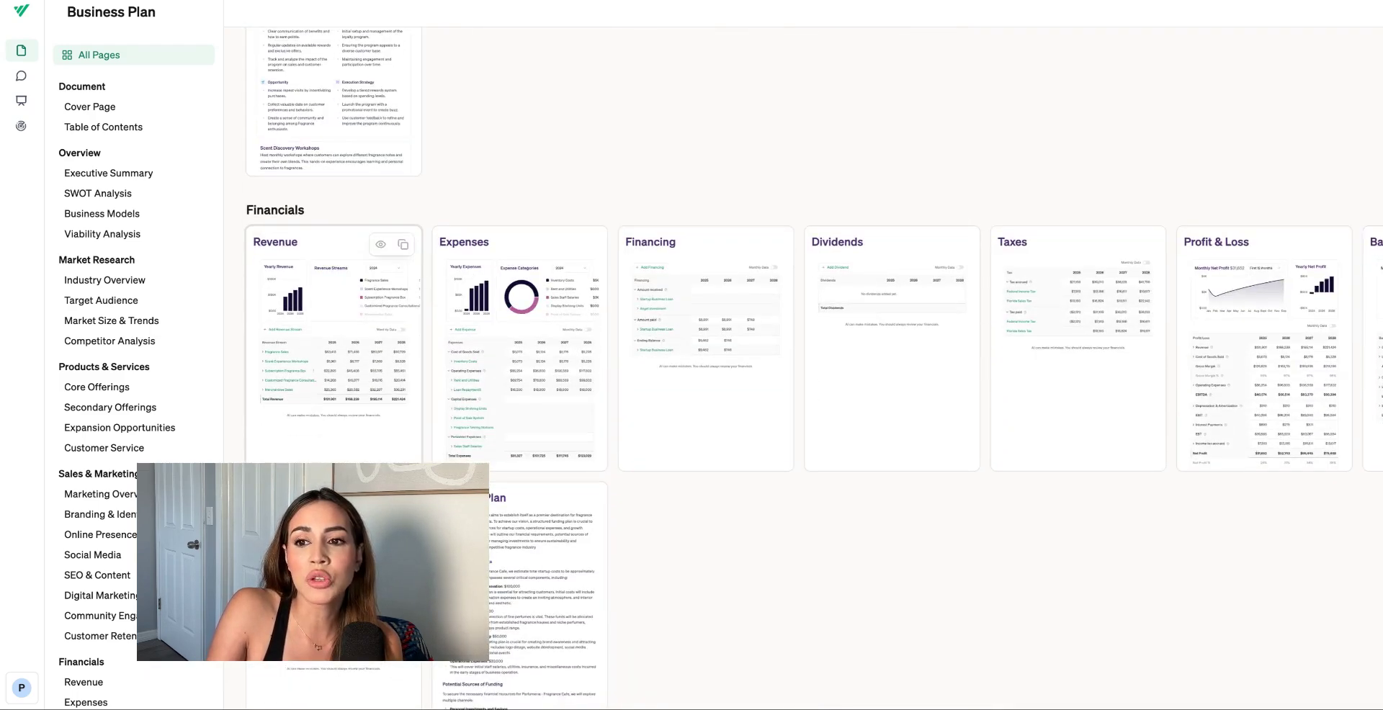
pyautogui.scroll(-3, 383, 190)
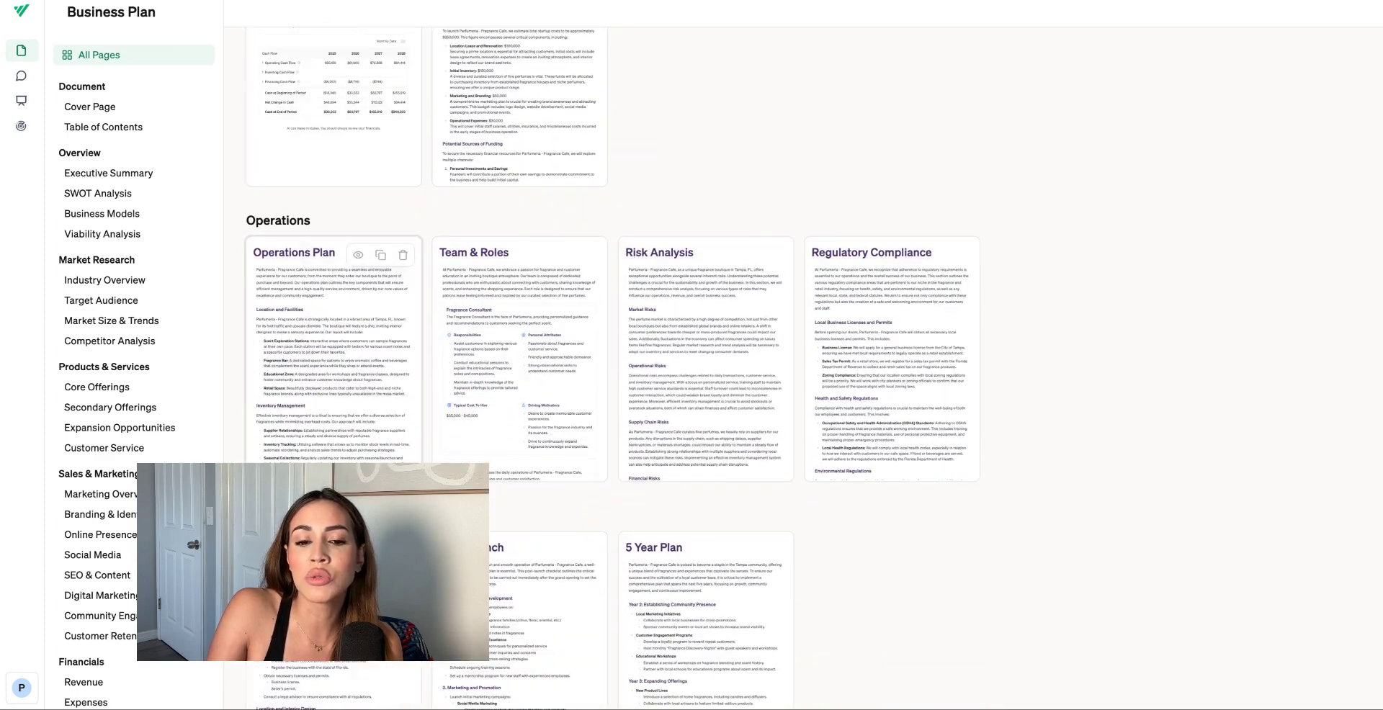
pyautogui.scroll(4, 384, 190)
pyautogui.scroll(15, 383, 190)
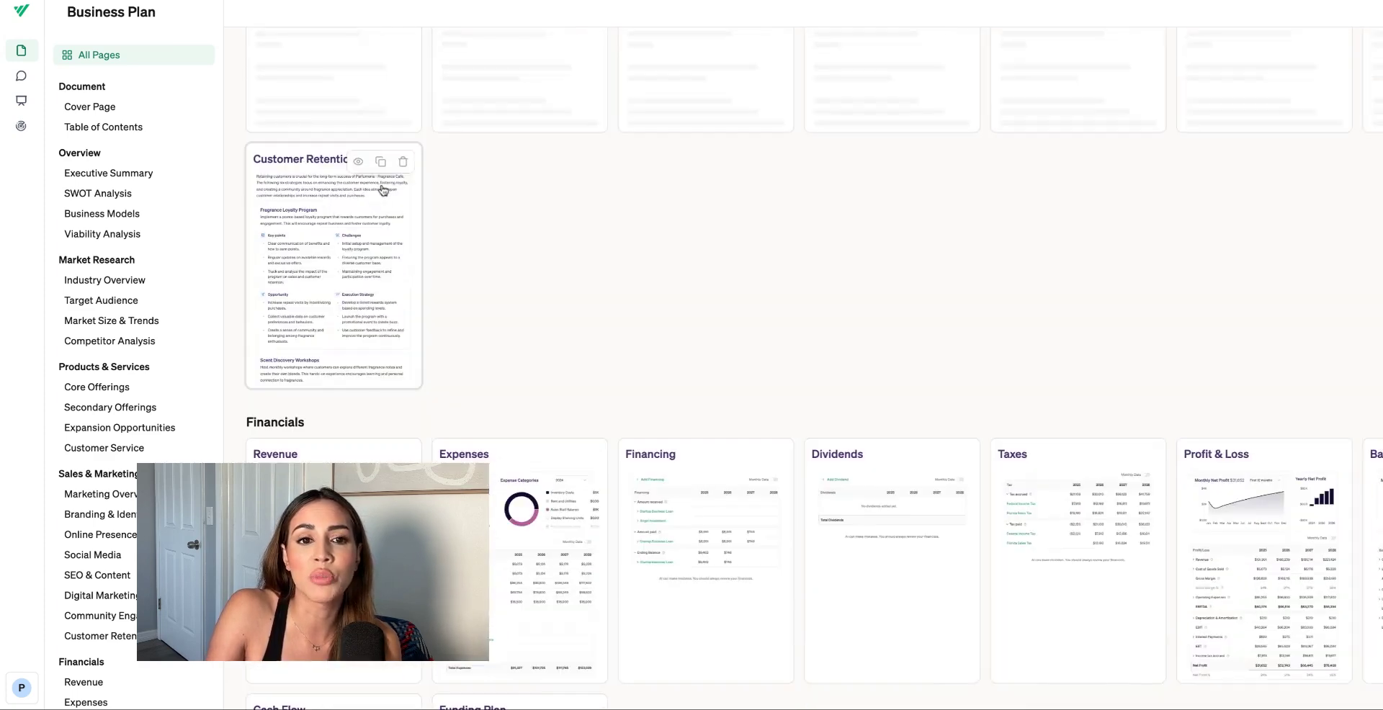